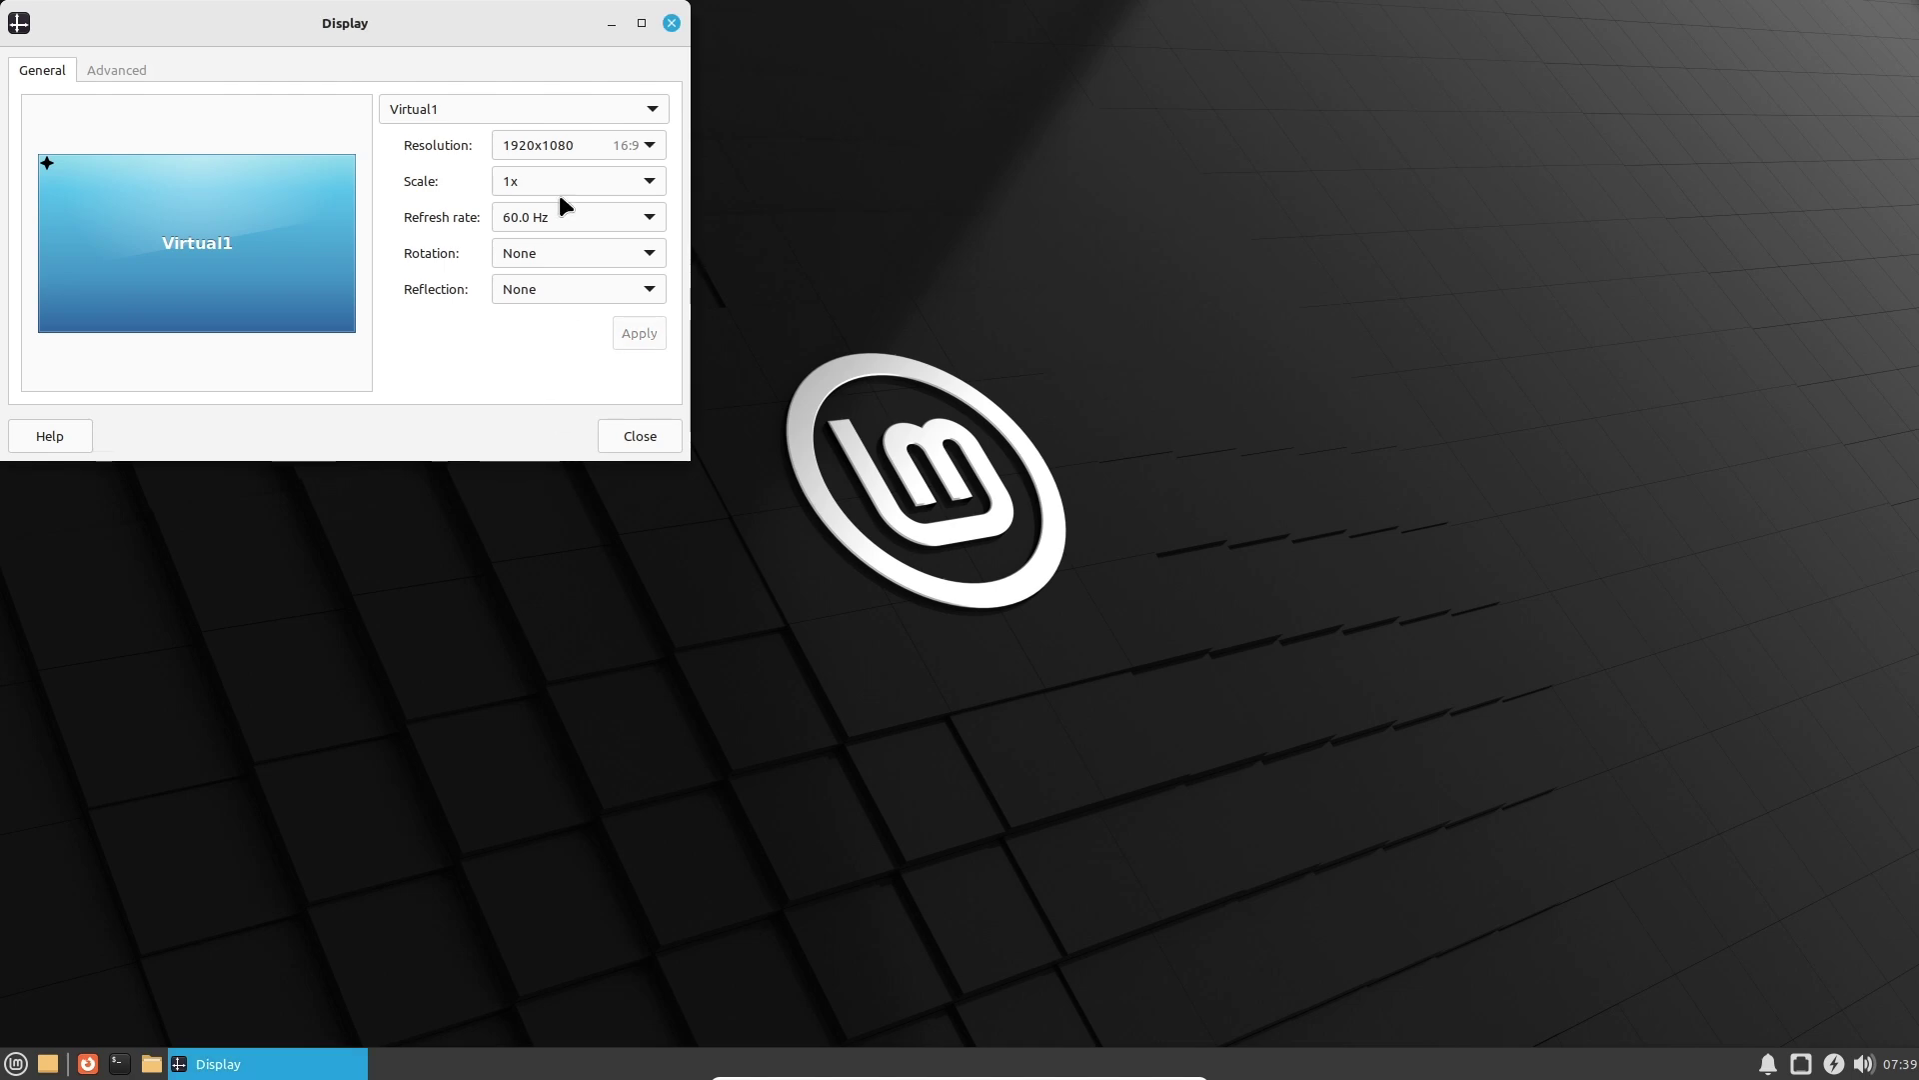
Check the refresh rate choices, then close Display settings with Virtual1 left at 1920x1080, 60.0 Hz.
left_click(589, 217)
left_click(672, 28)
left_click(671, 24)
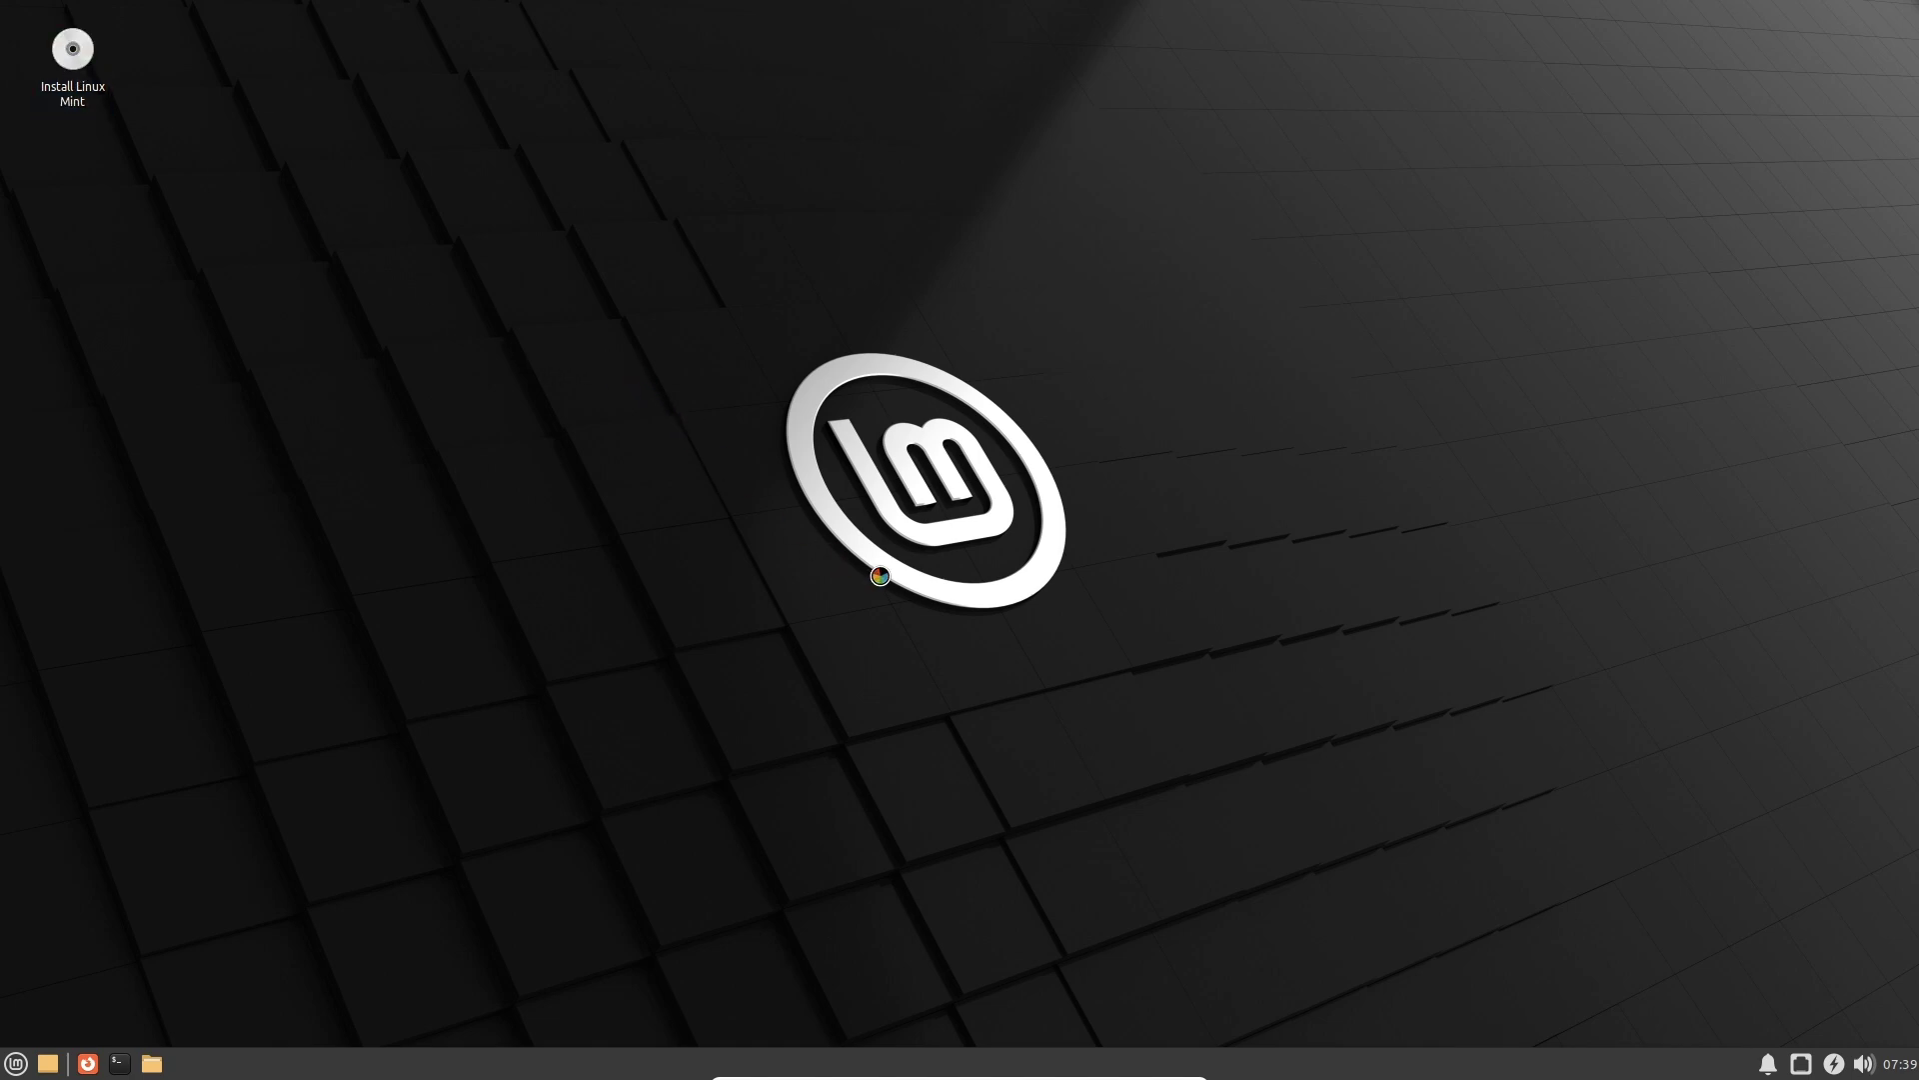
left_click(1768, 1064)
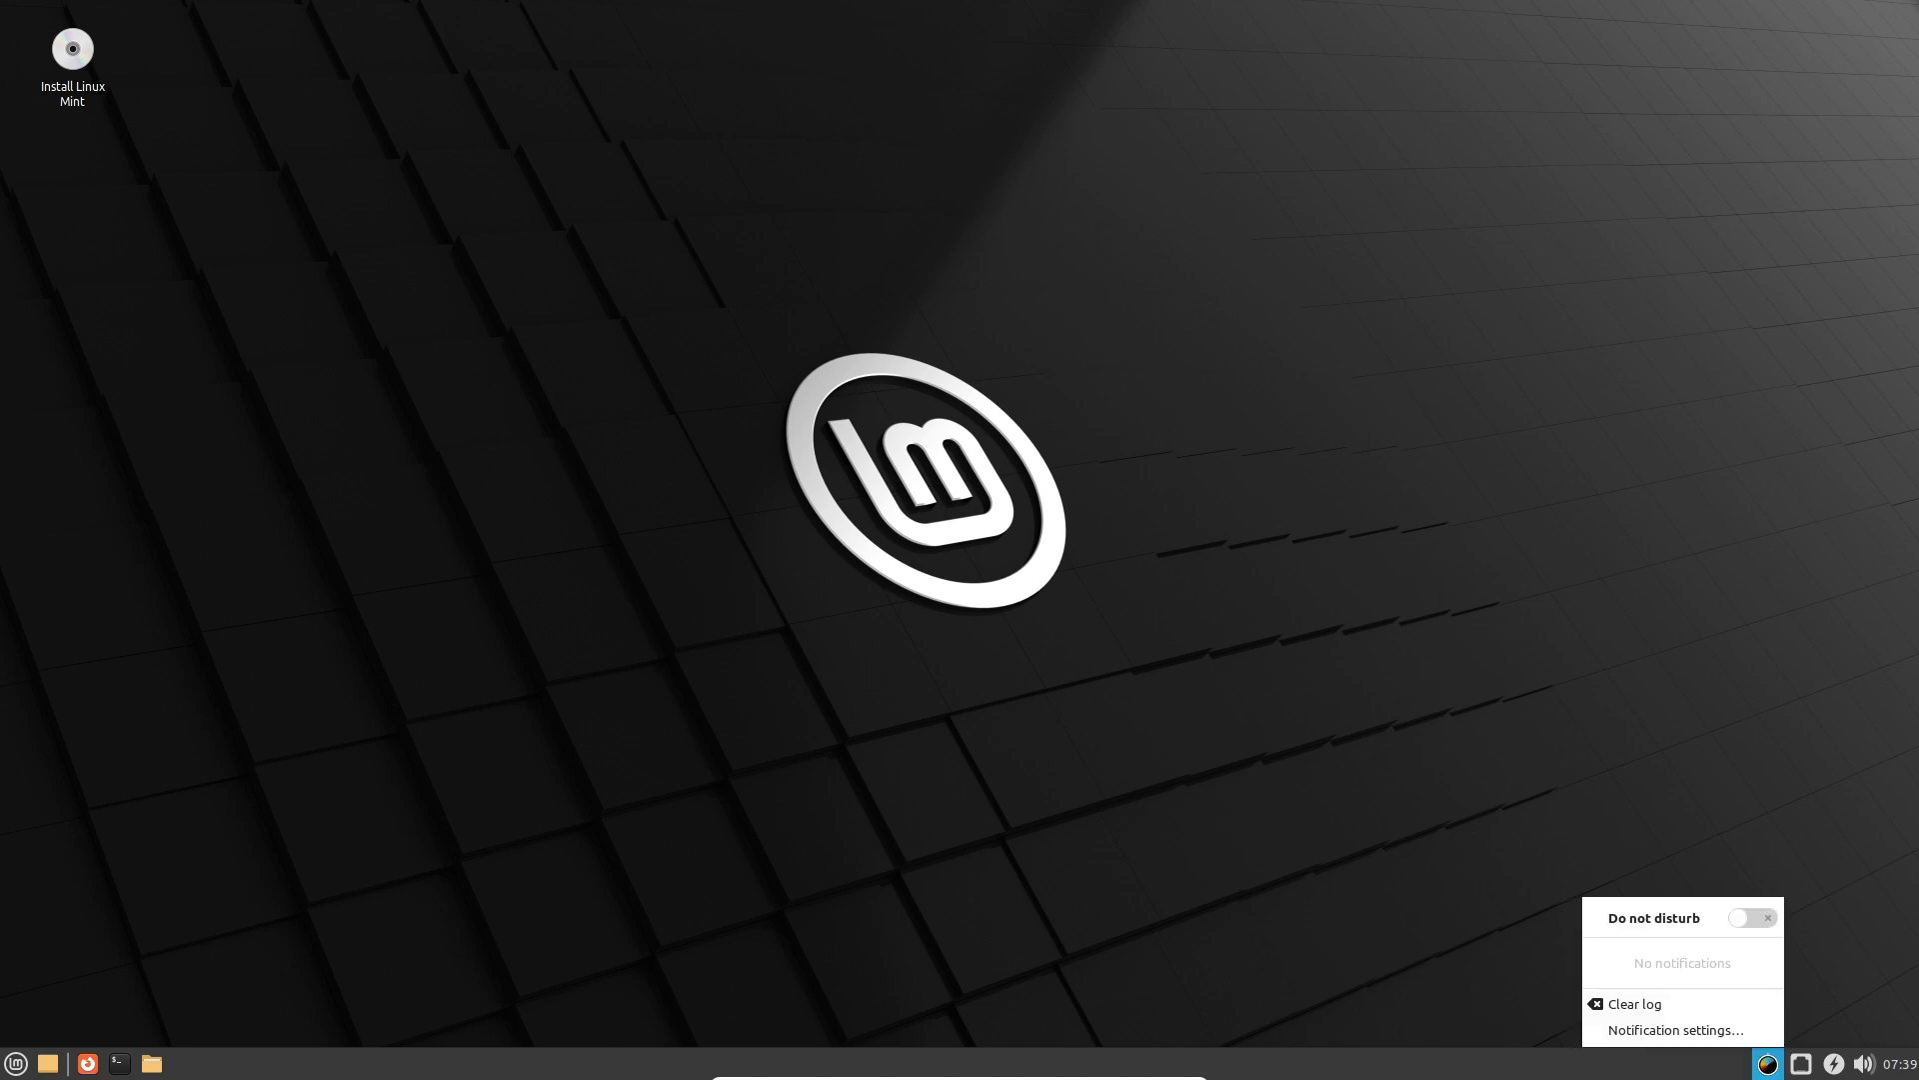
left_click(1803, 1065)
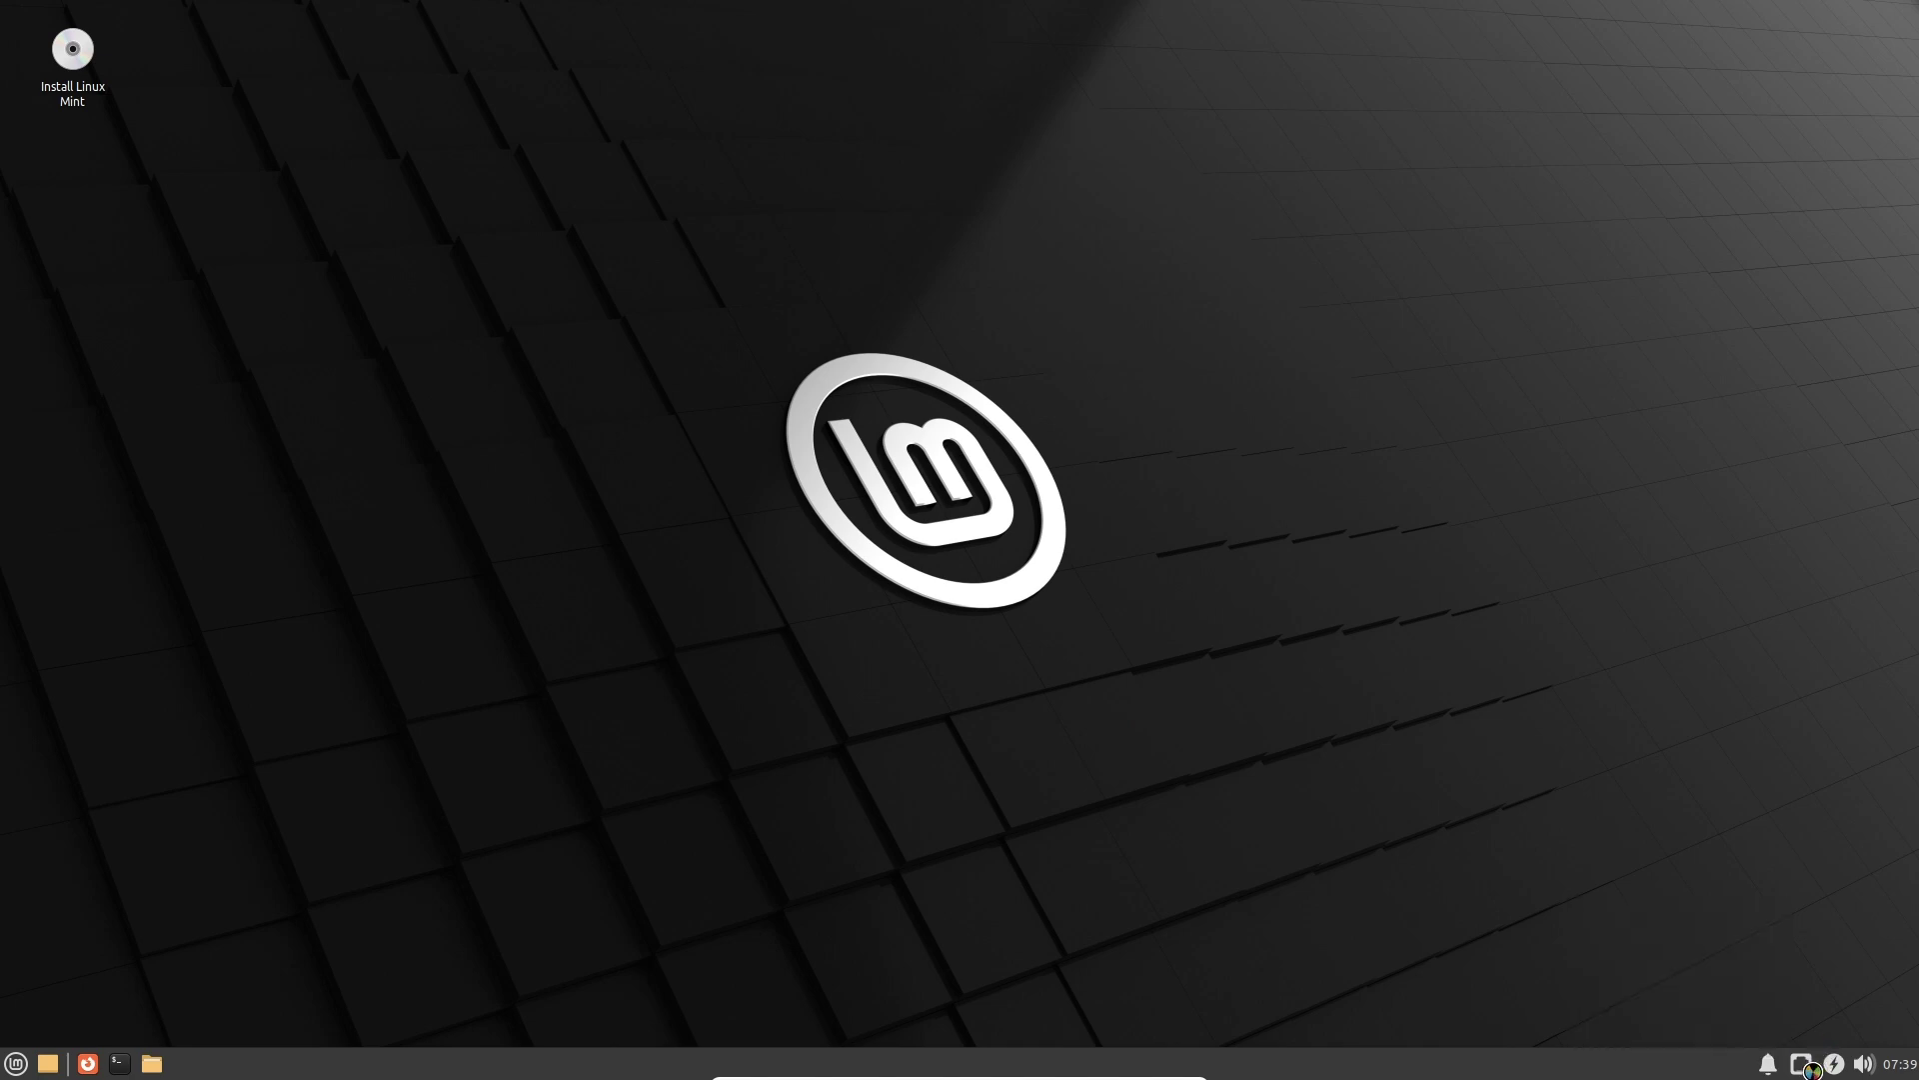
left_click(1842, 1036)
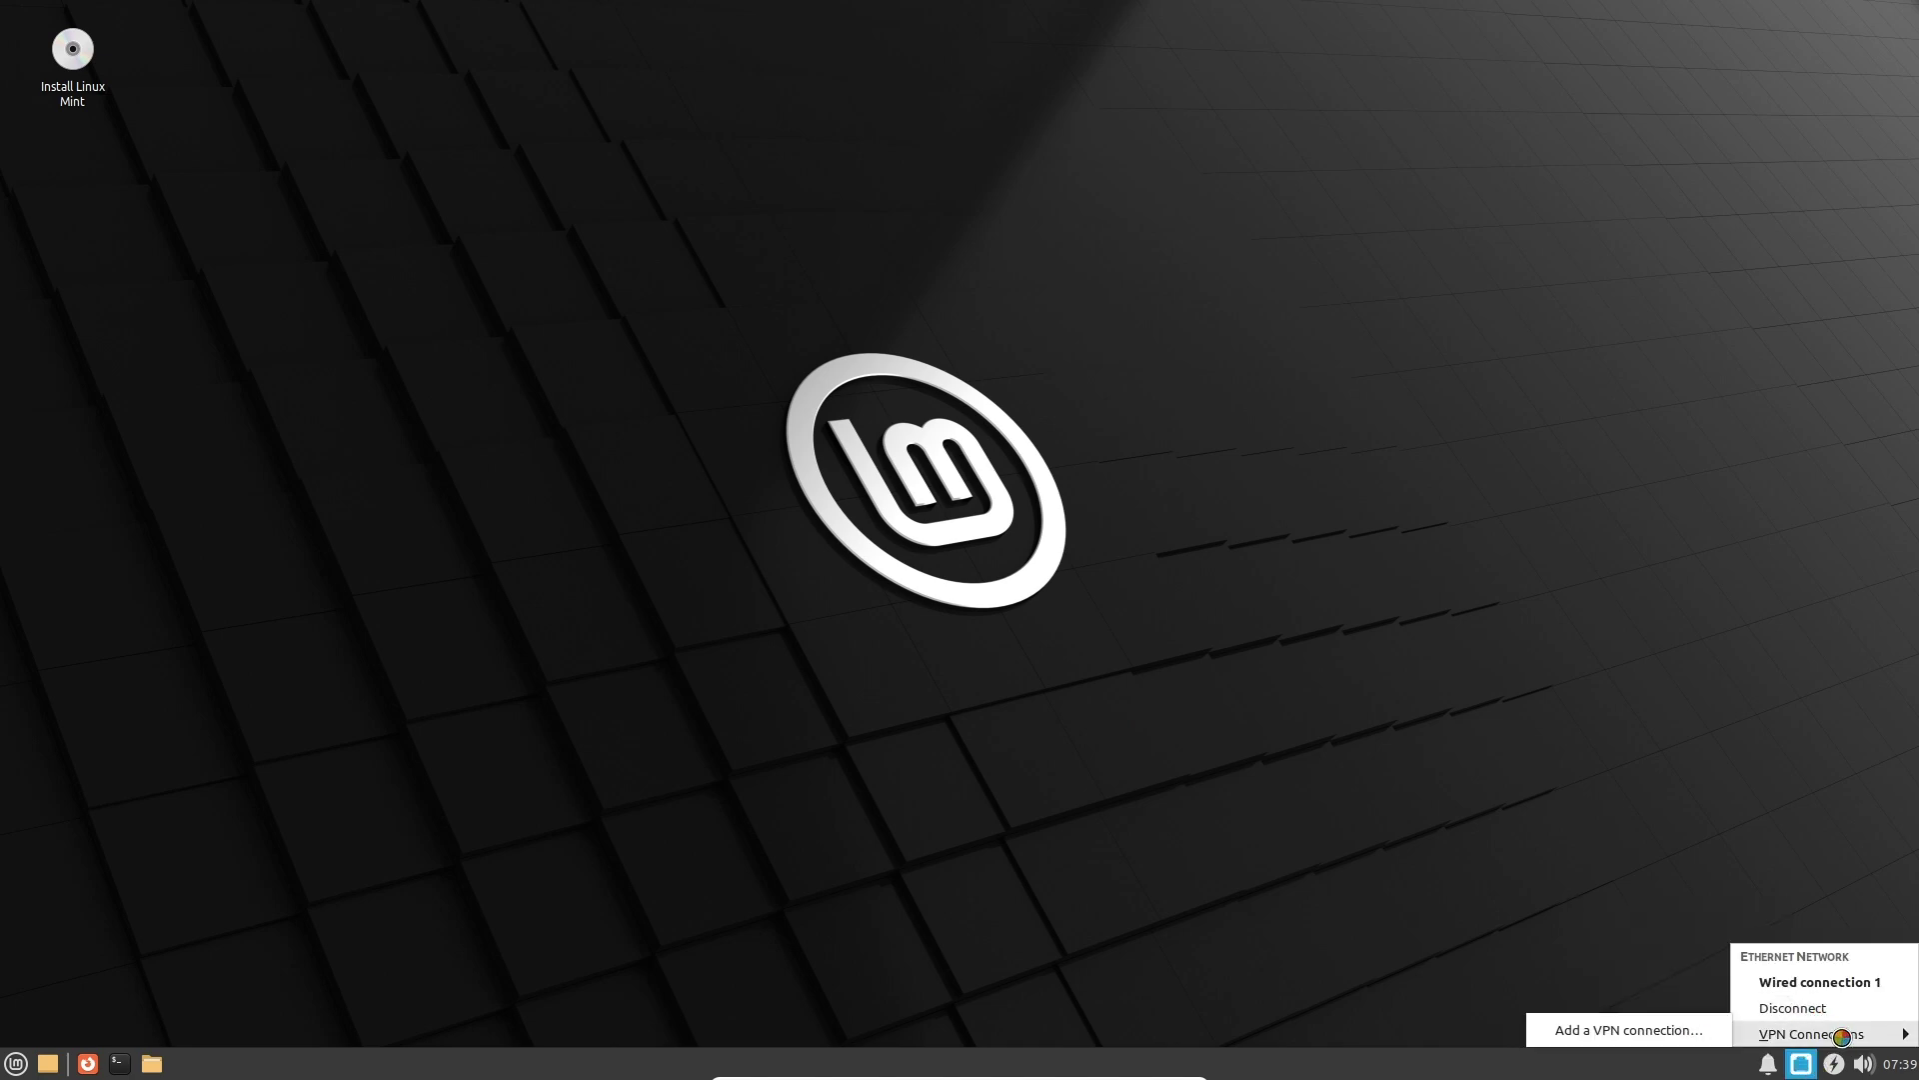
key("Escape")
key("Escape")
left_click(1834, 1064)
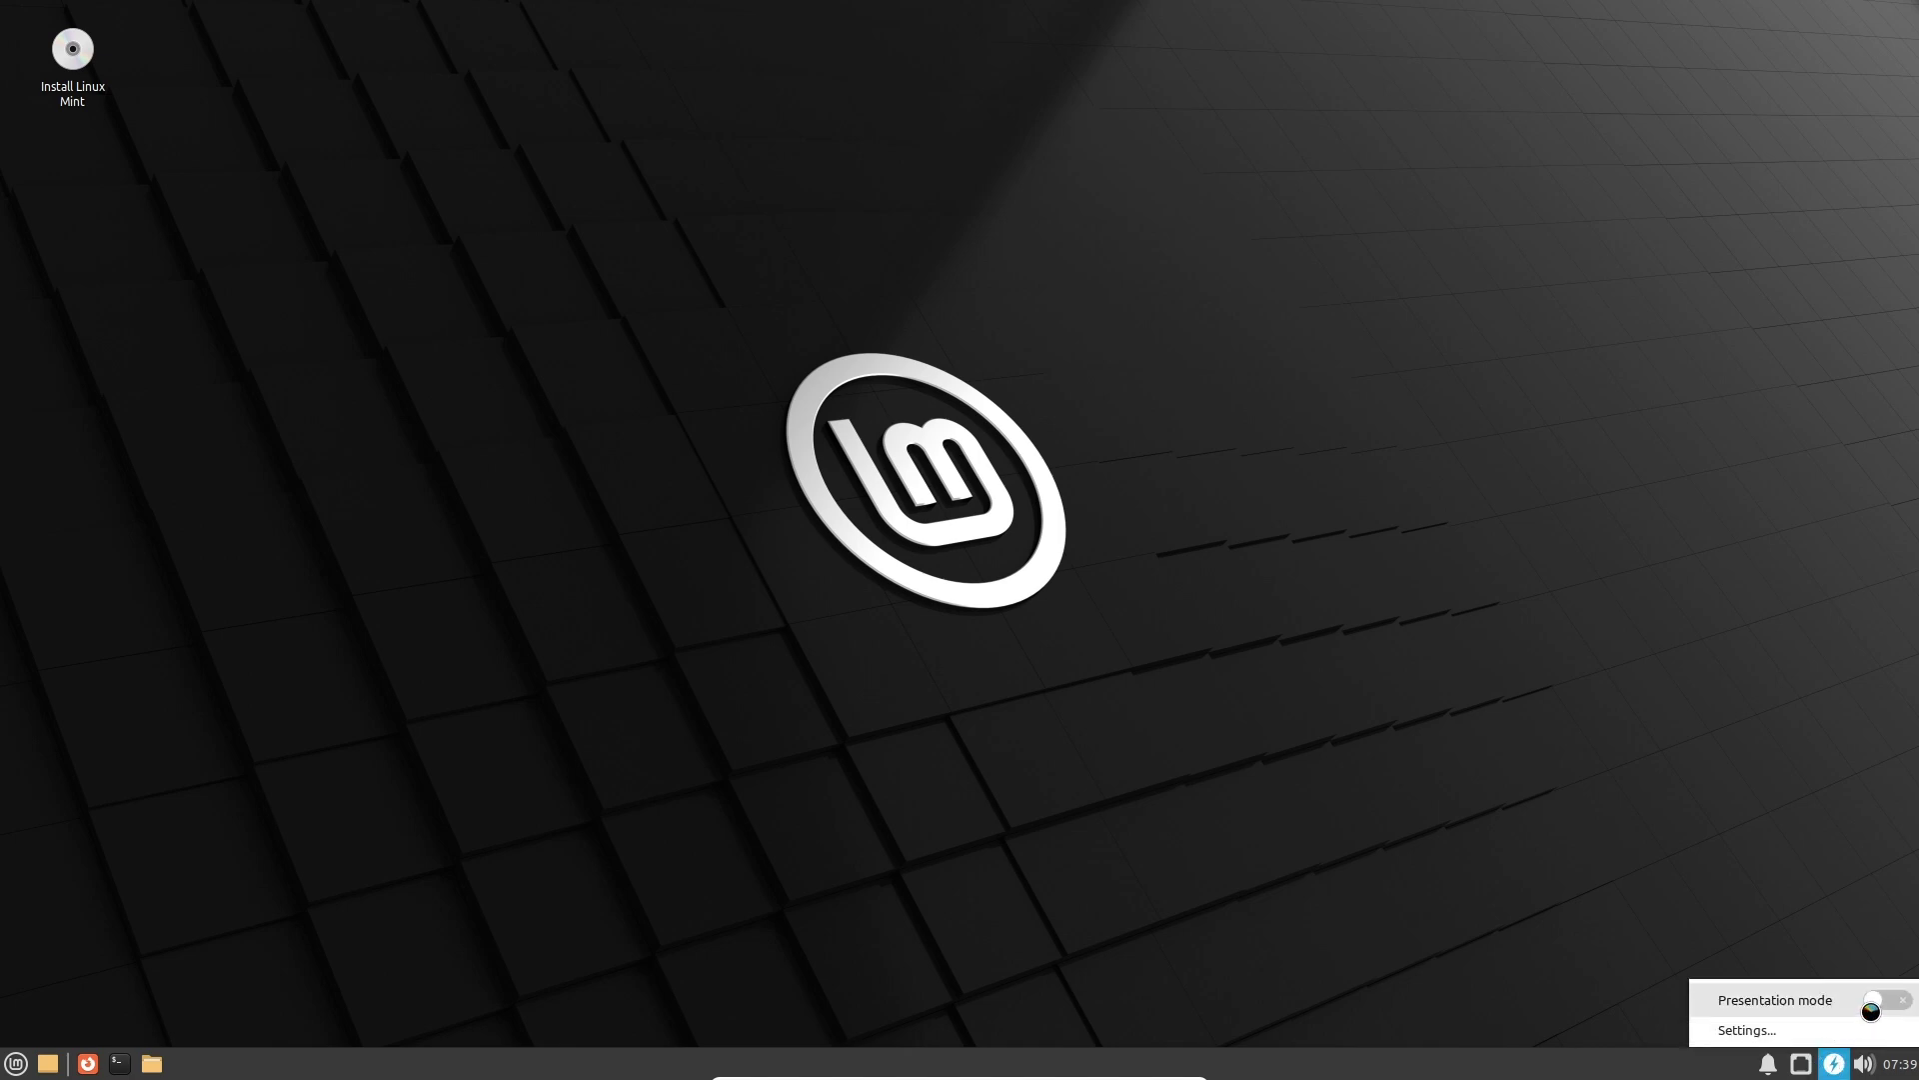
left_click(1832, 1062)
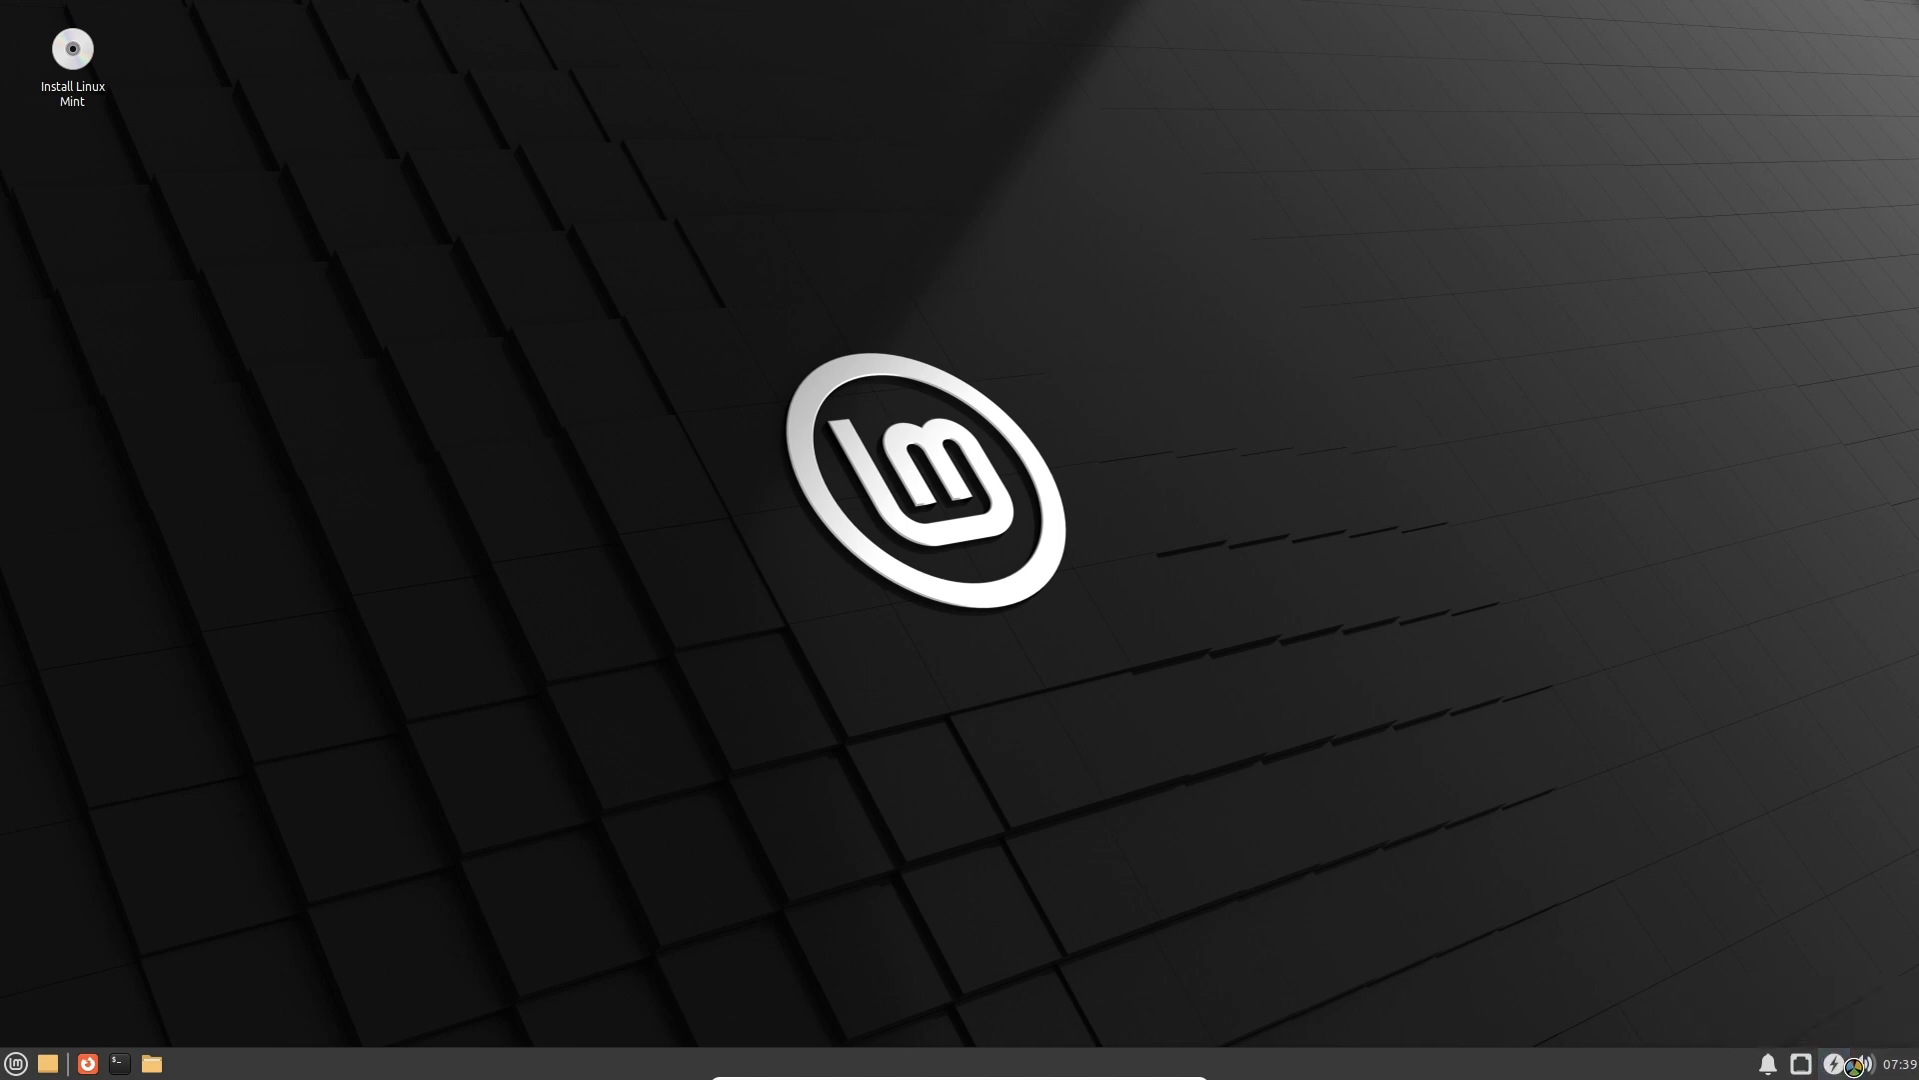
left_click(1865, 1063)
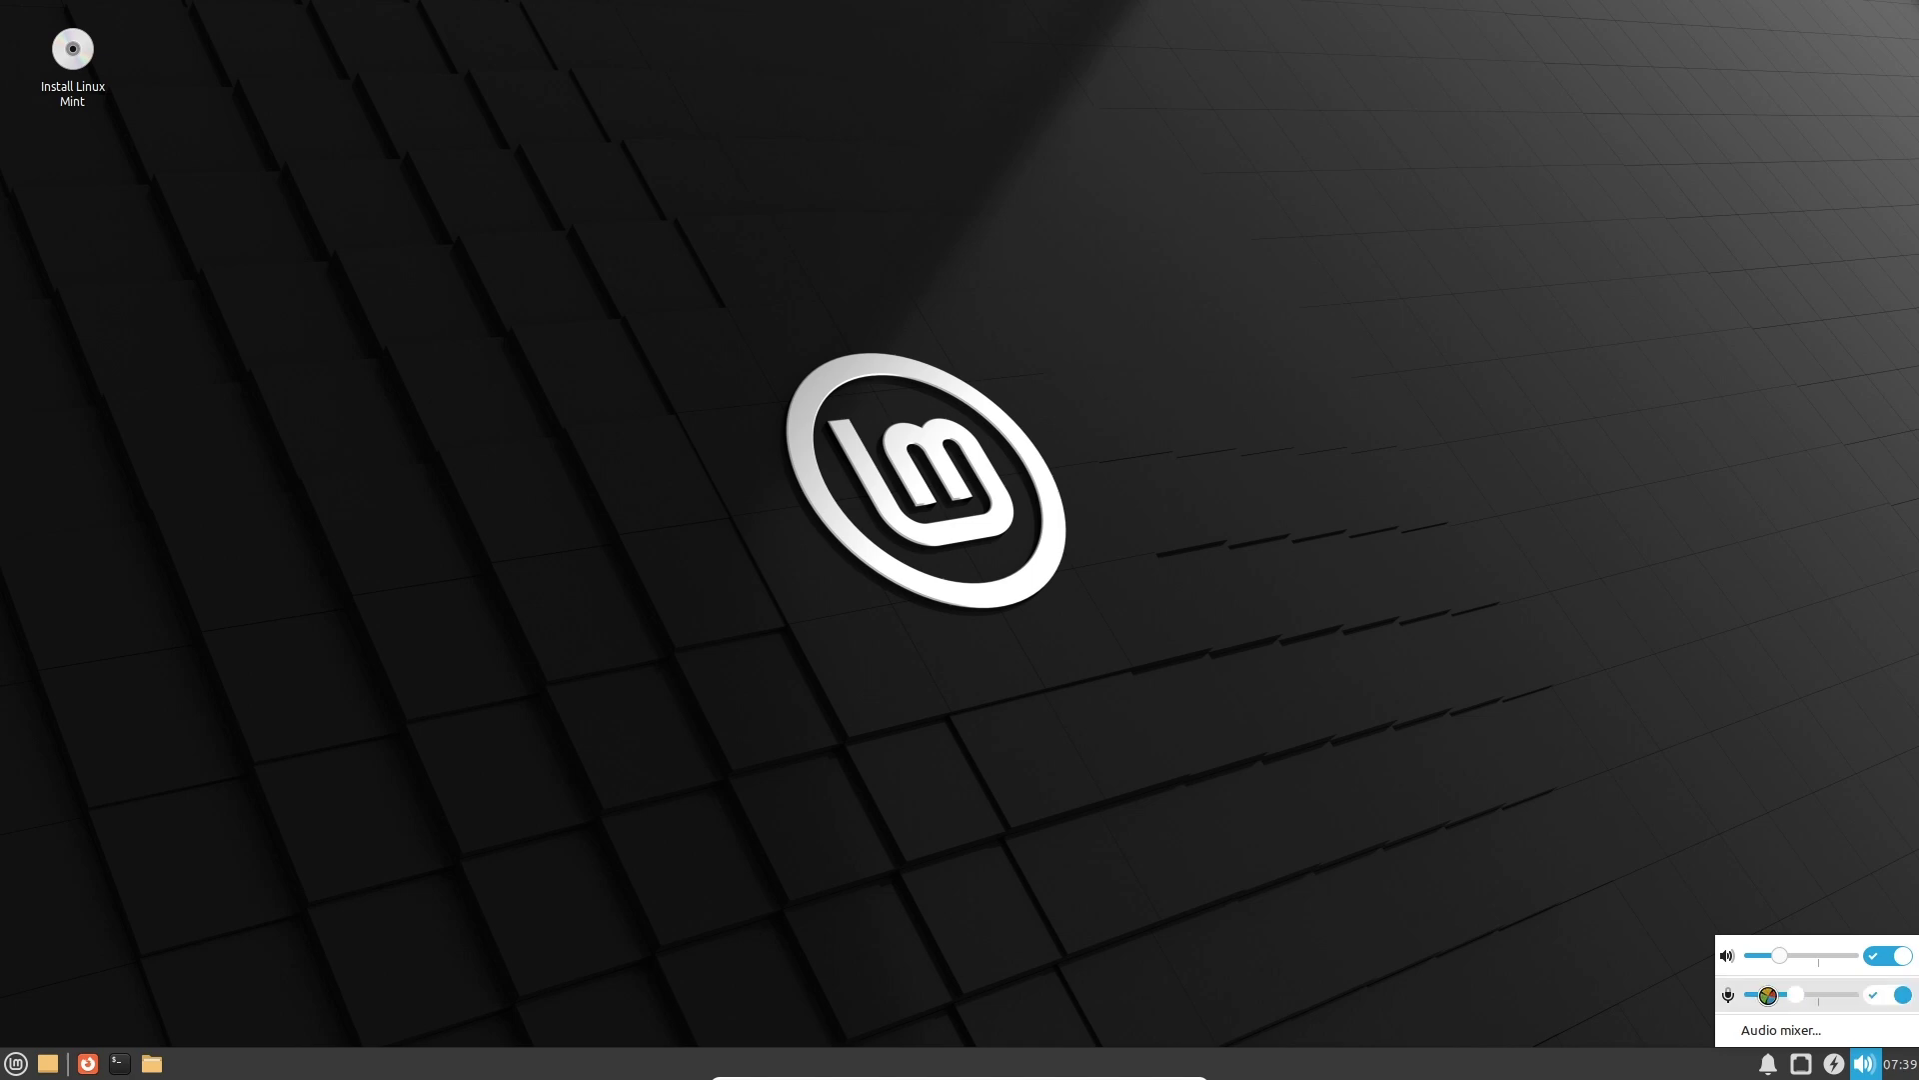
left_click(1016, 853)
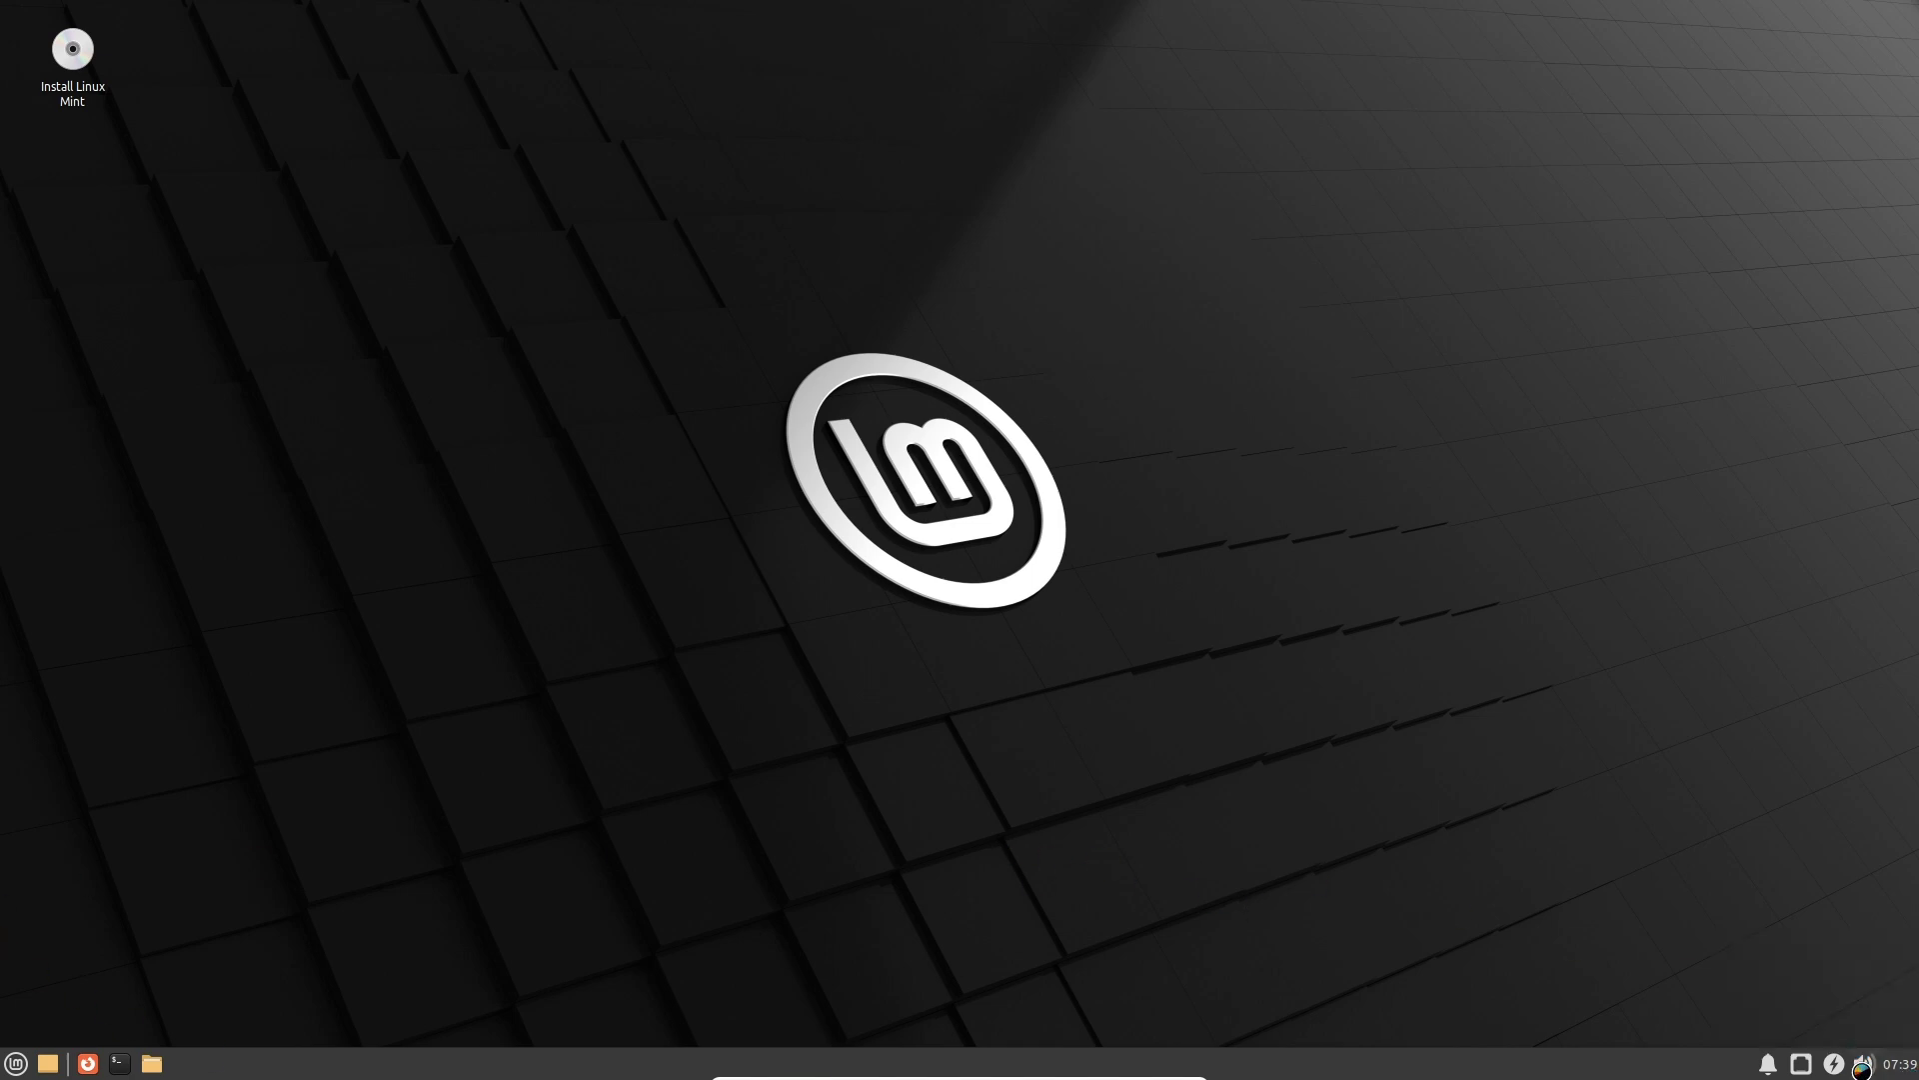
left_click(1898, 1063)
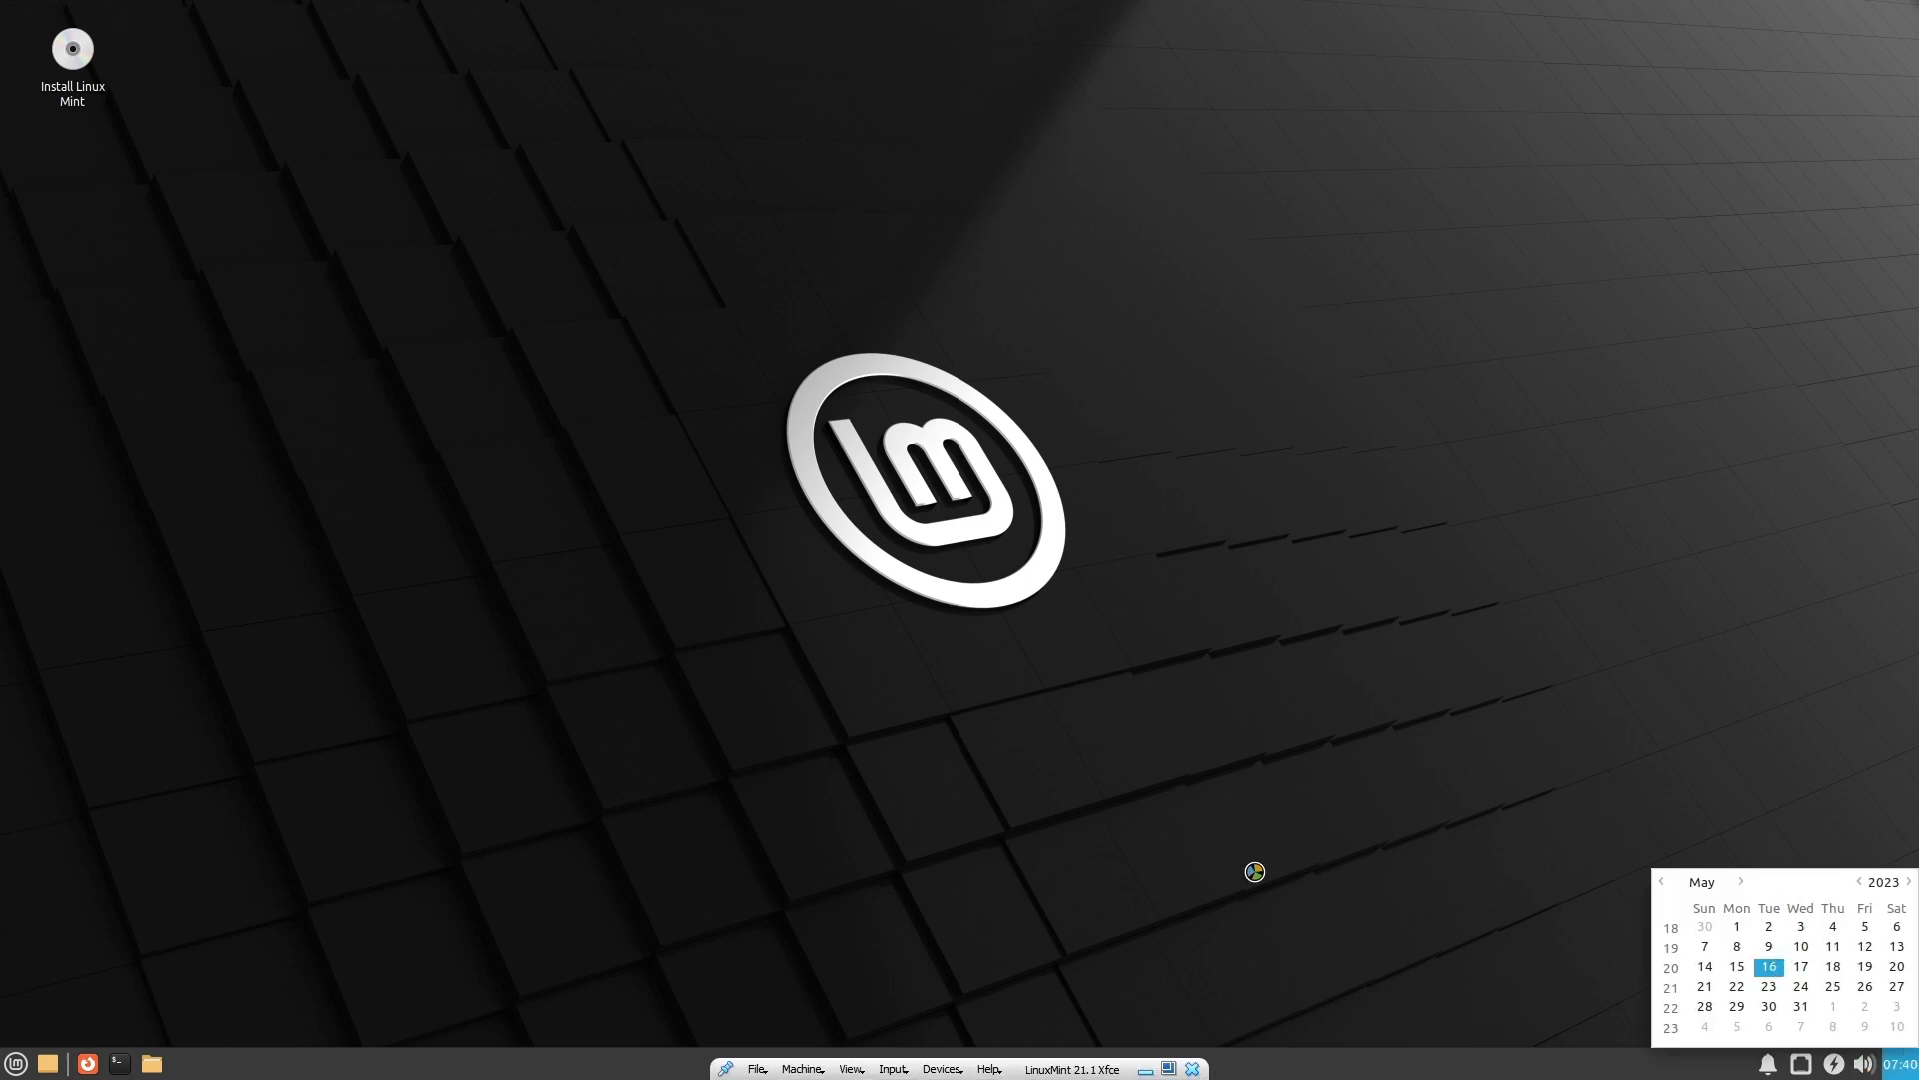
left_click(1110, 922)
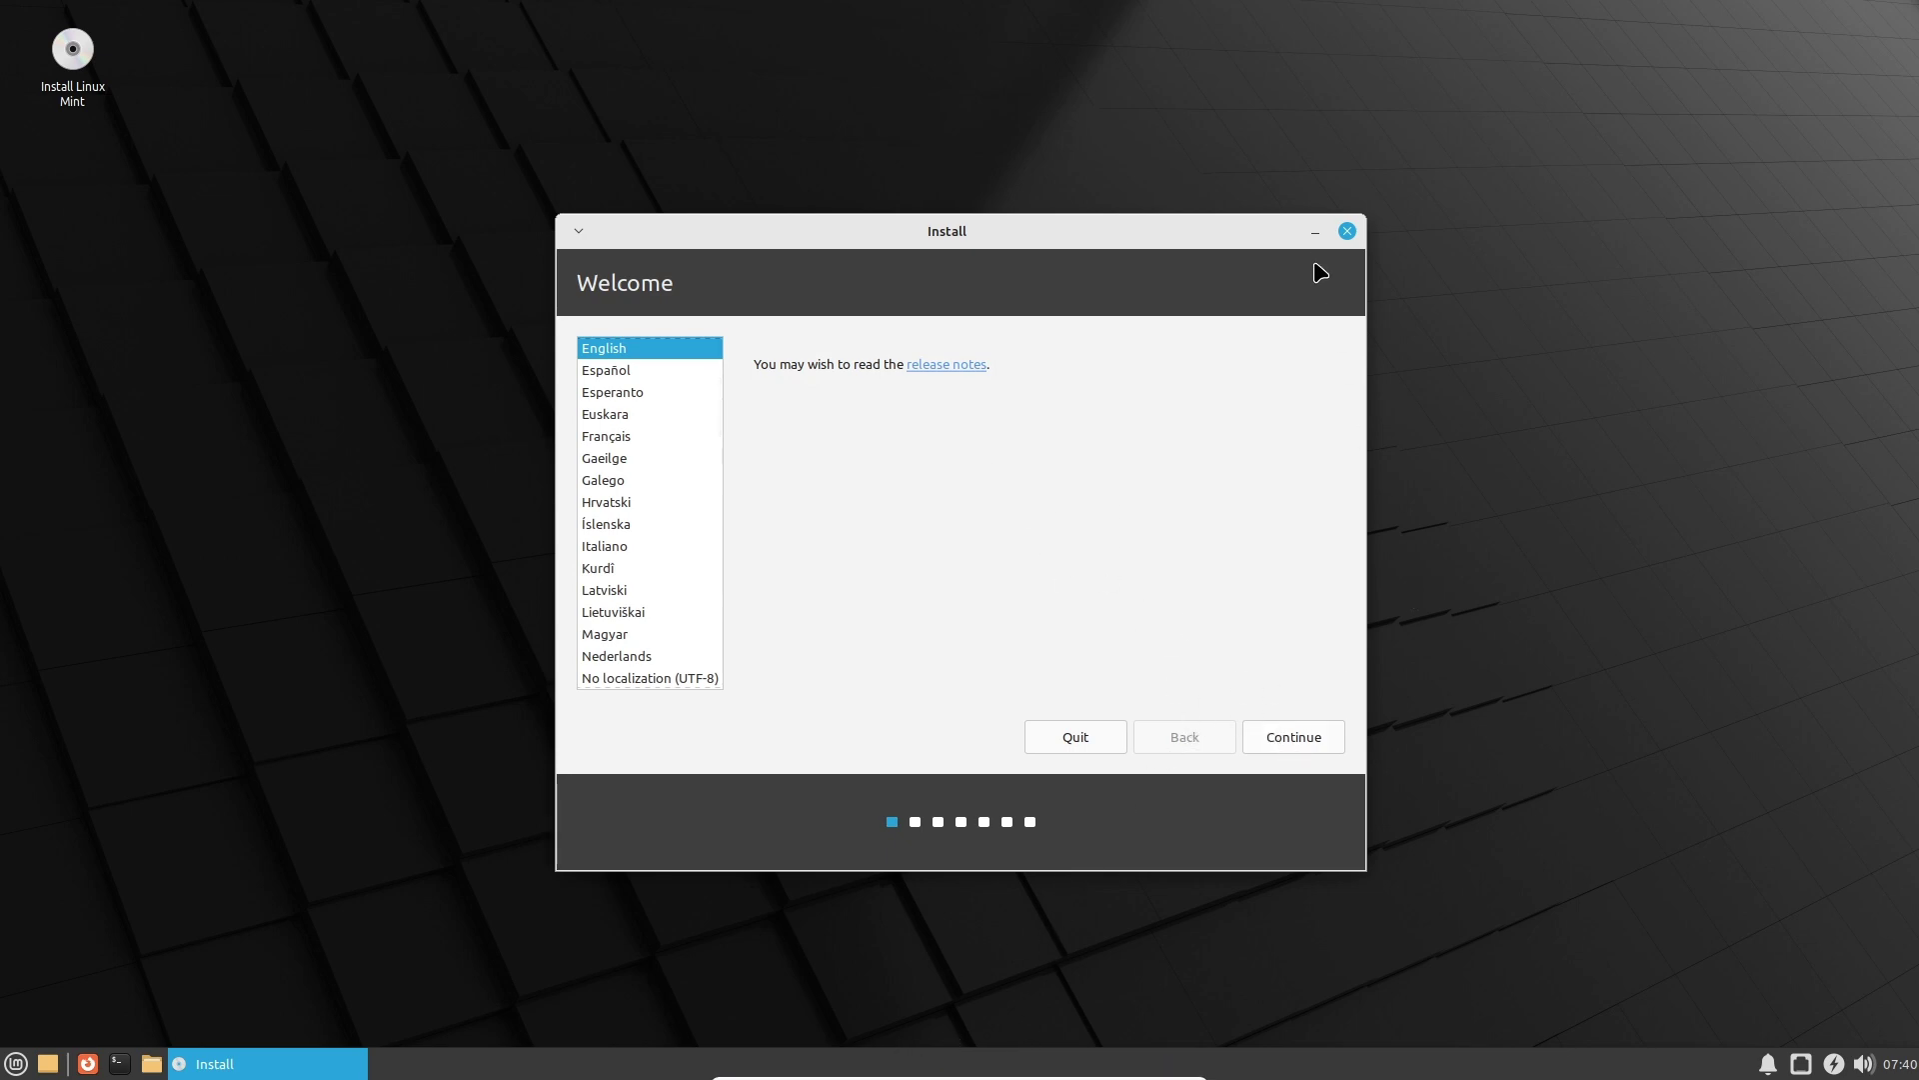
Try Español, settle on English, keep the English (US) layout and skip multimedia codecs.
left_click(627, 369)
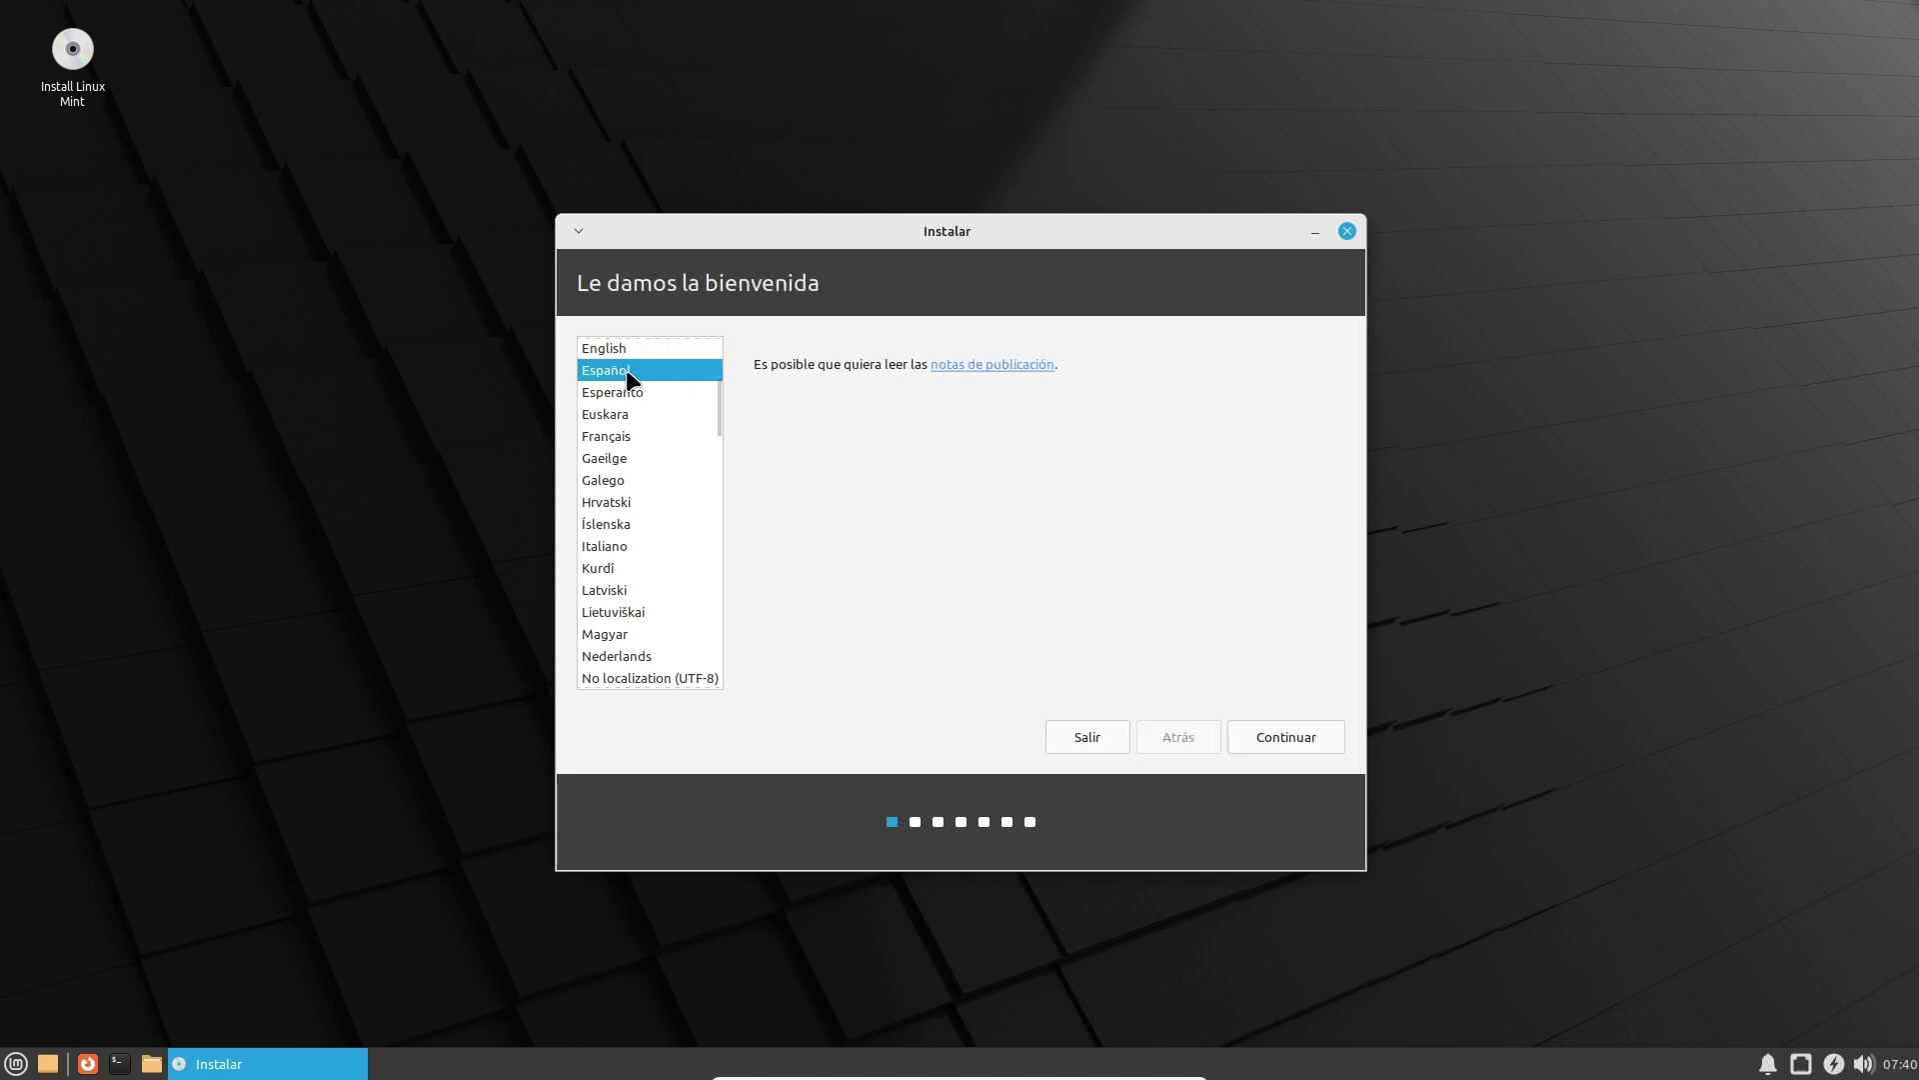
left_click(612, 350)
left_click(611, 372)
left_click(609, 352)
left_click(1316, 741)
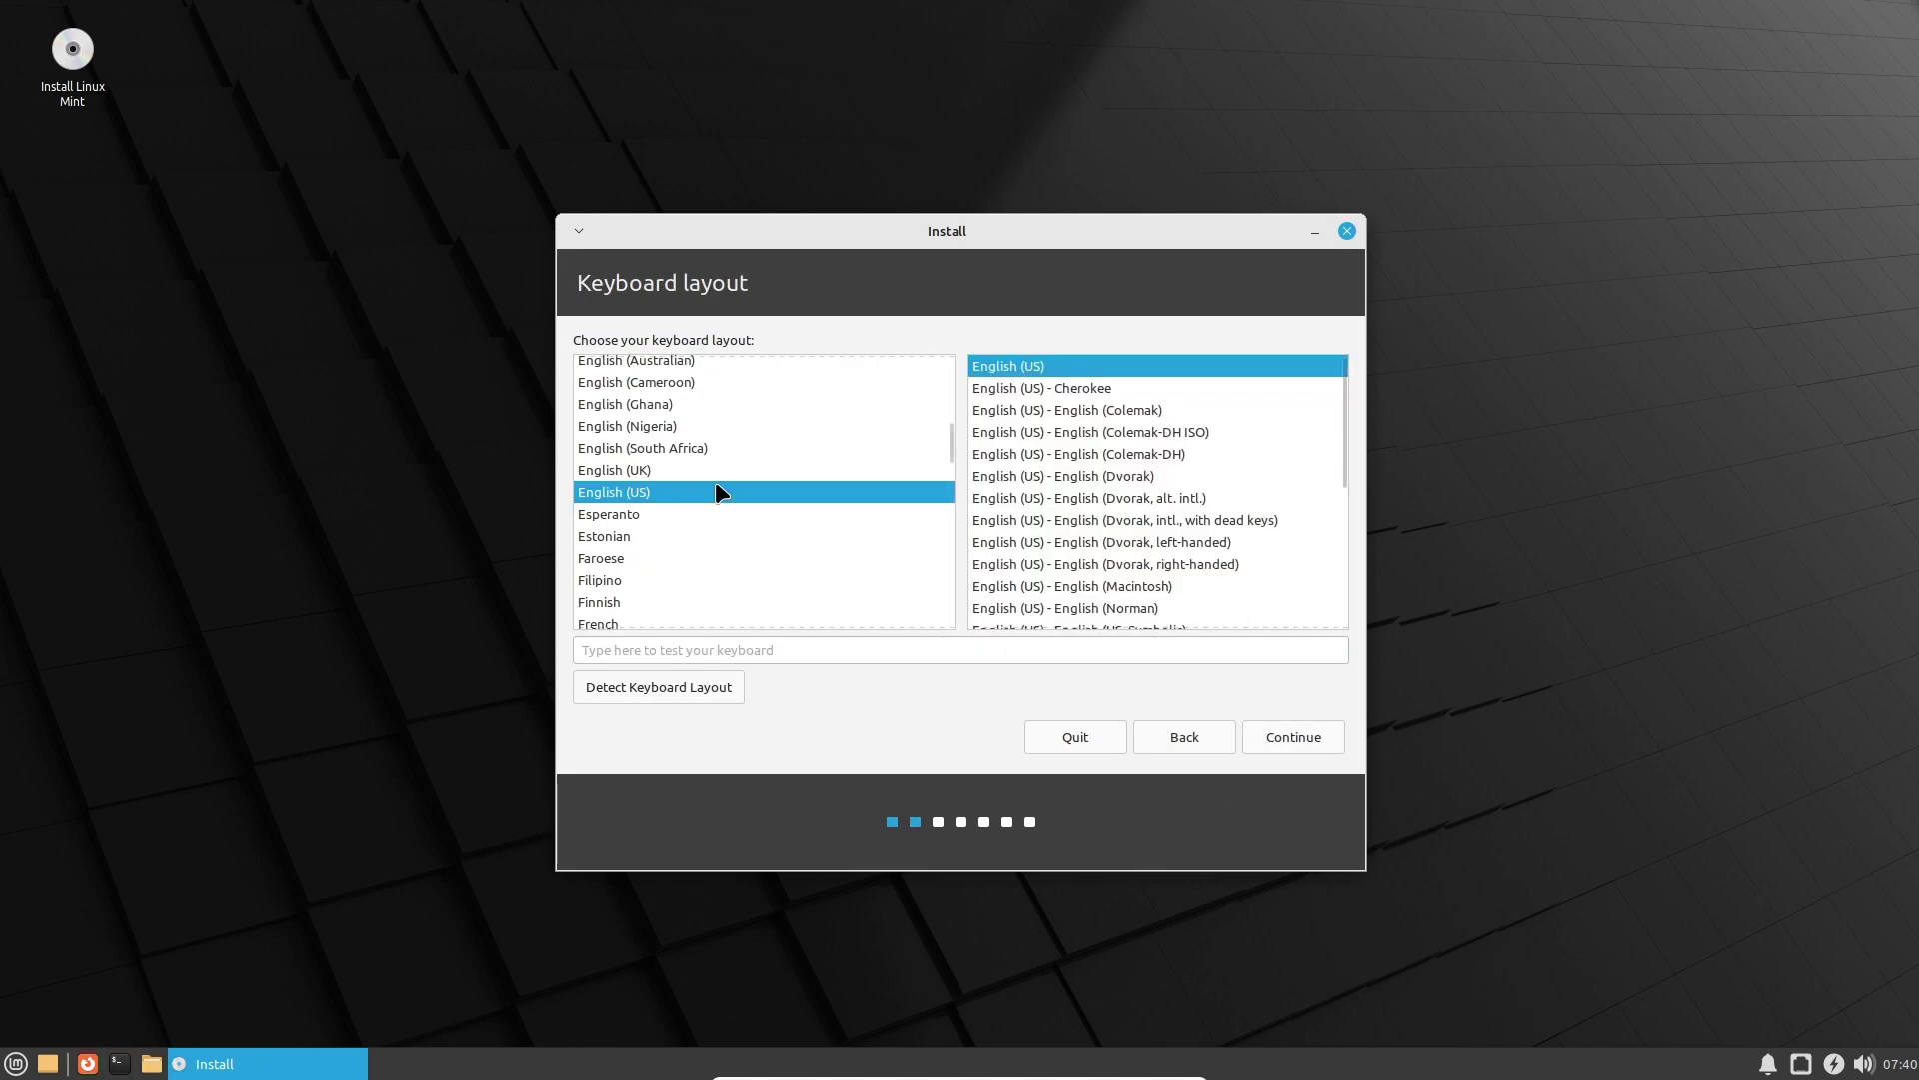
left_click(1270, 731)
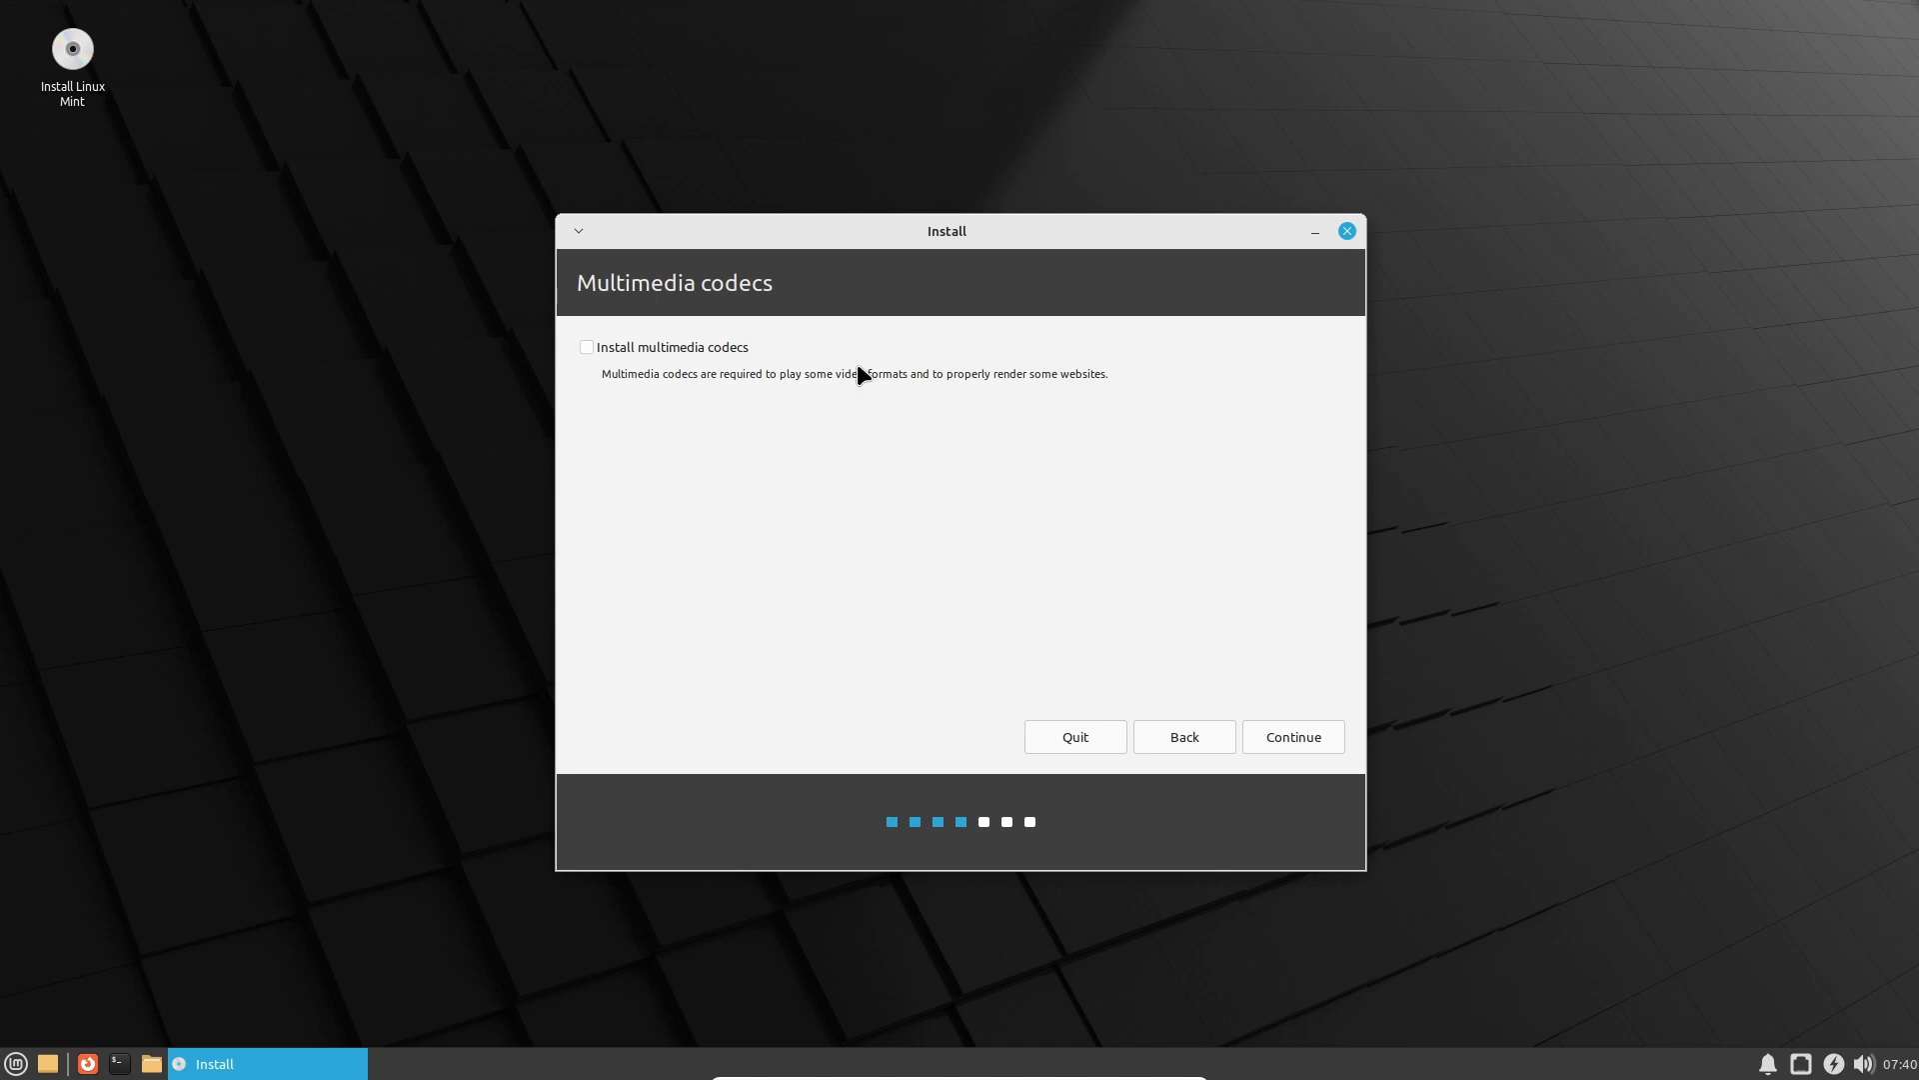
left_click(1337, 741)
Run neofetch in a new Terminal window.
left_click(121, 1066)
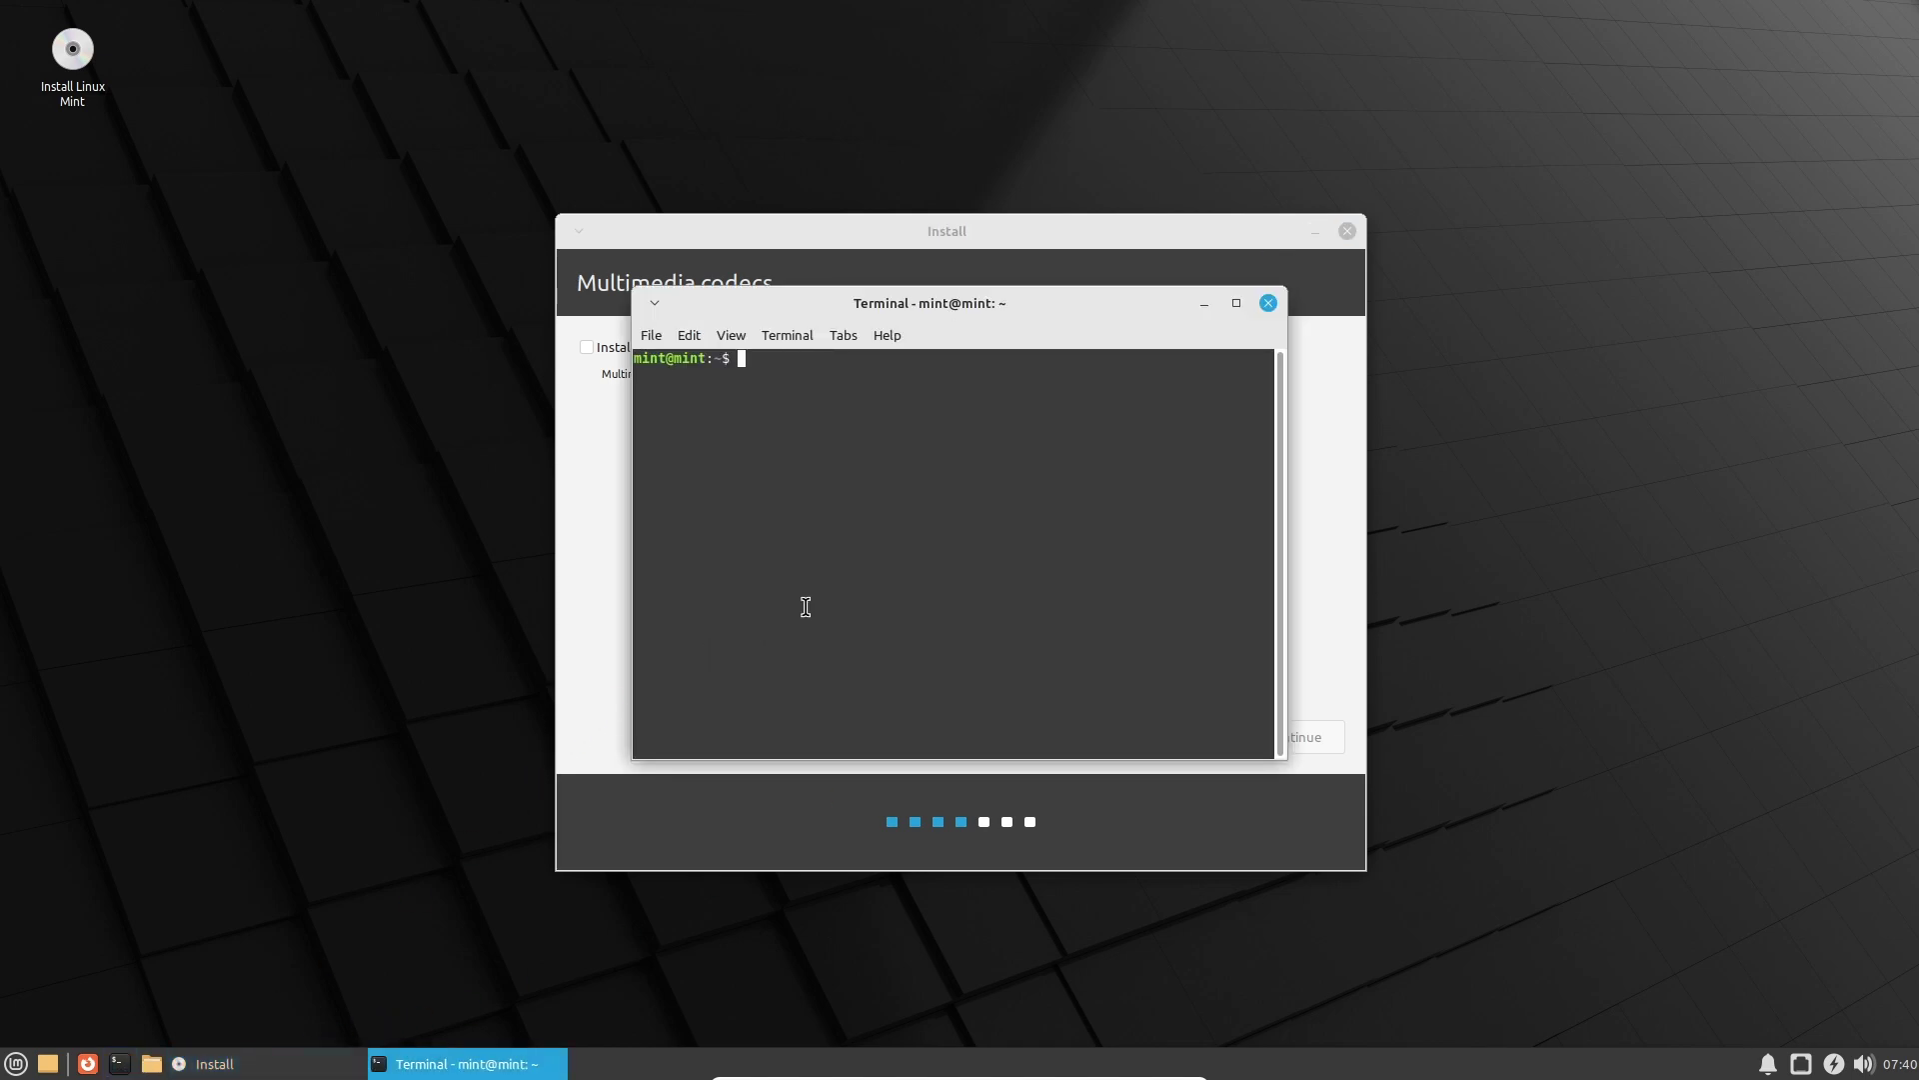
type("neofetch")
key("Return")
Place the terminal on the right and the installer on the left, highlighting the Host line.
left_click_drag(1081, 310, 1711, 314)
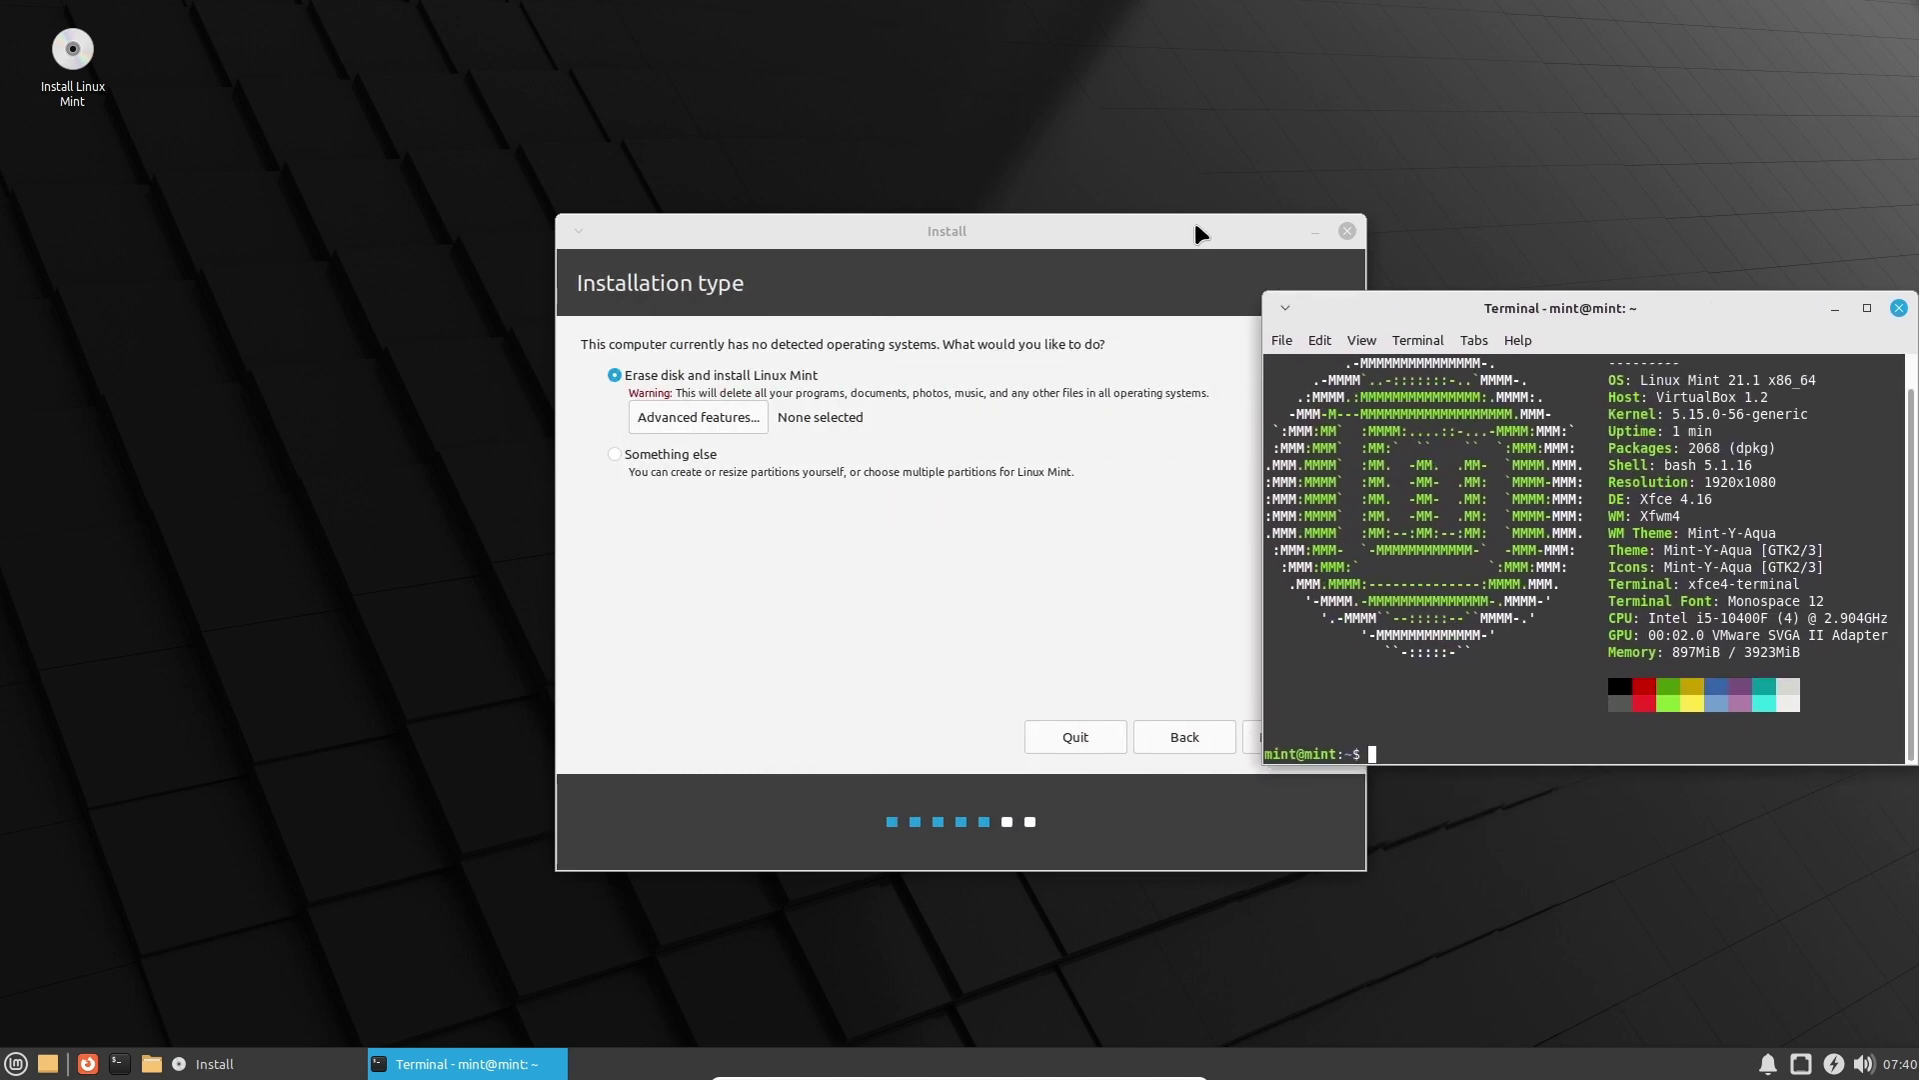
left_click_drag(1200, 233, 1044, 233)
mouse_move(1614, 375)
left_mouse_down()
mouse_move(1810, 380)
mouse_move(1621, 400)
left_mouse_up()
left_click(1620, 400)
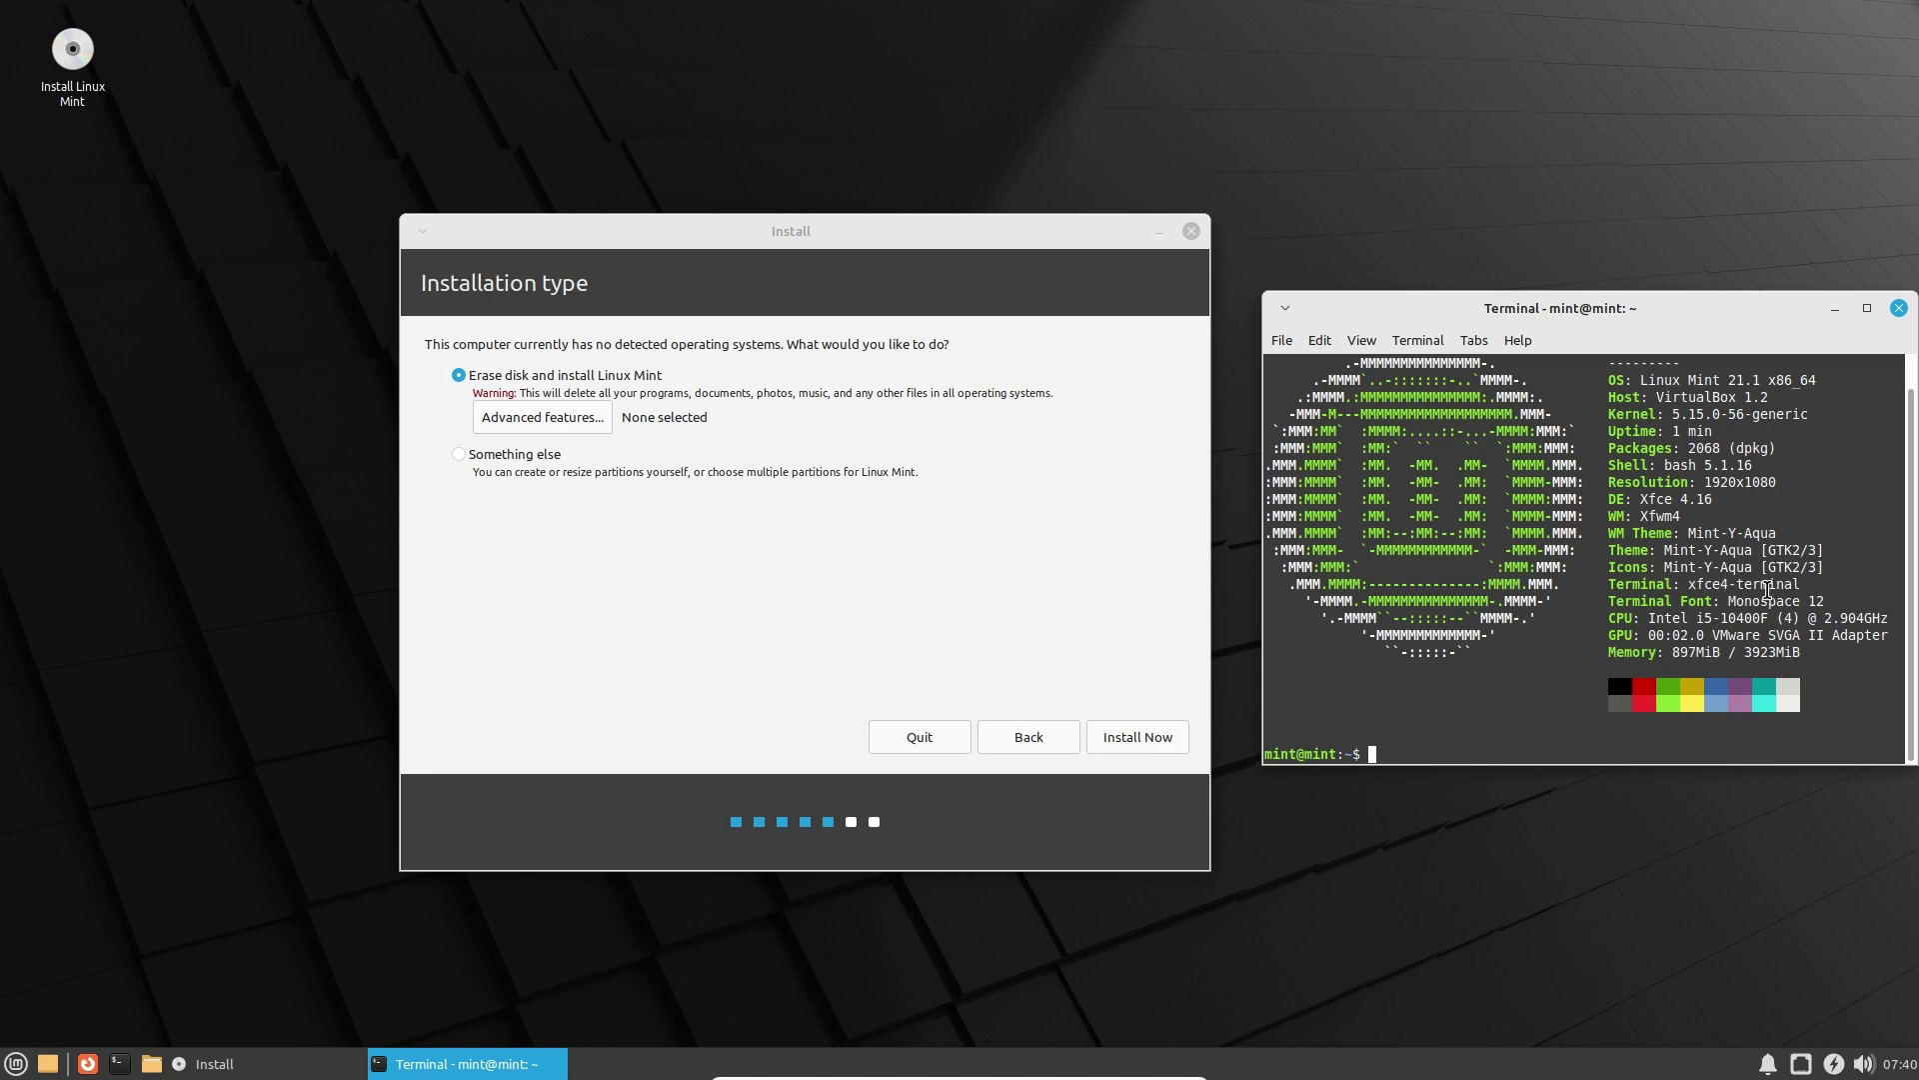
Erase the disk with no advanced features and confirm writing the partition changes.
left_click_drag(1706, 518, 1623, 500)
left_click(1622, 502)
left_click(588, 426)
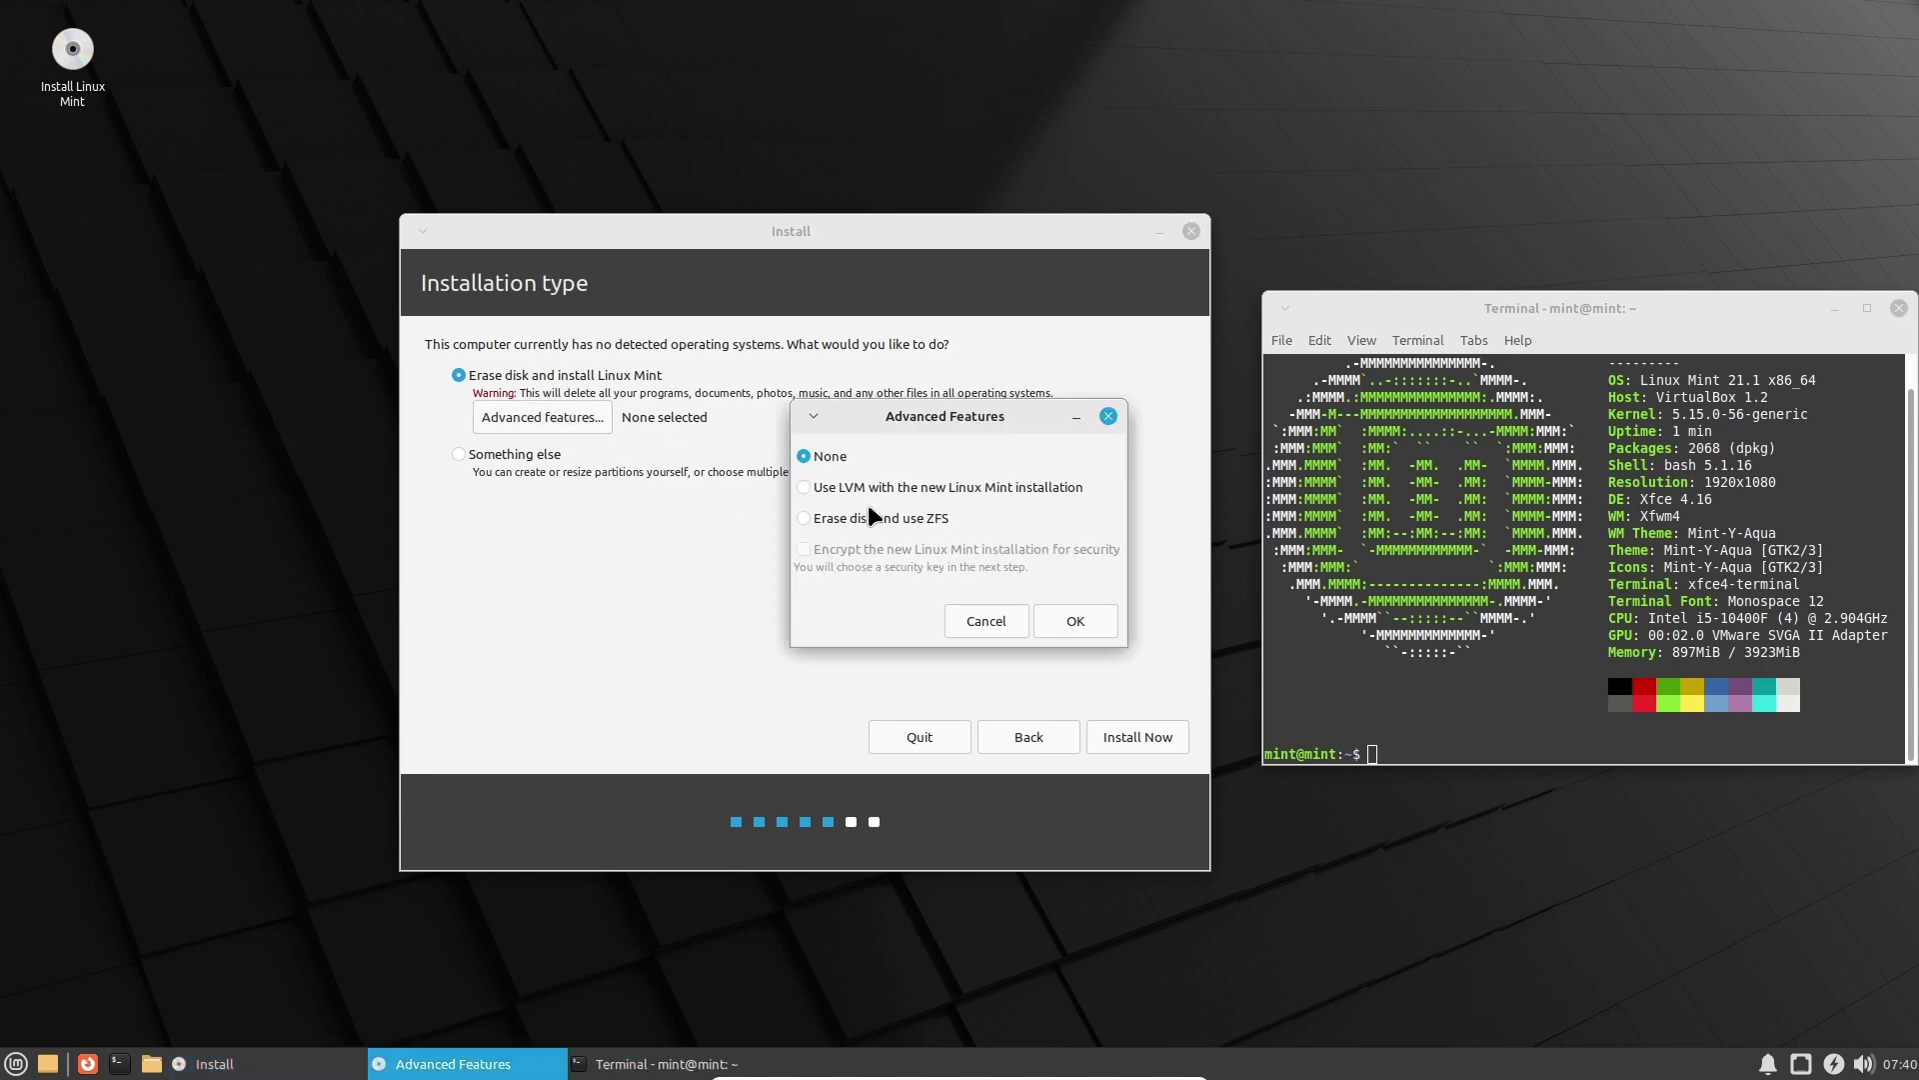
left_click(1108, 418)
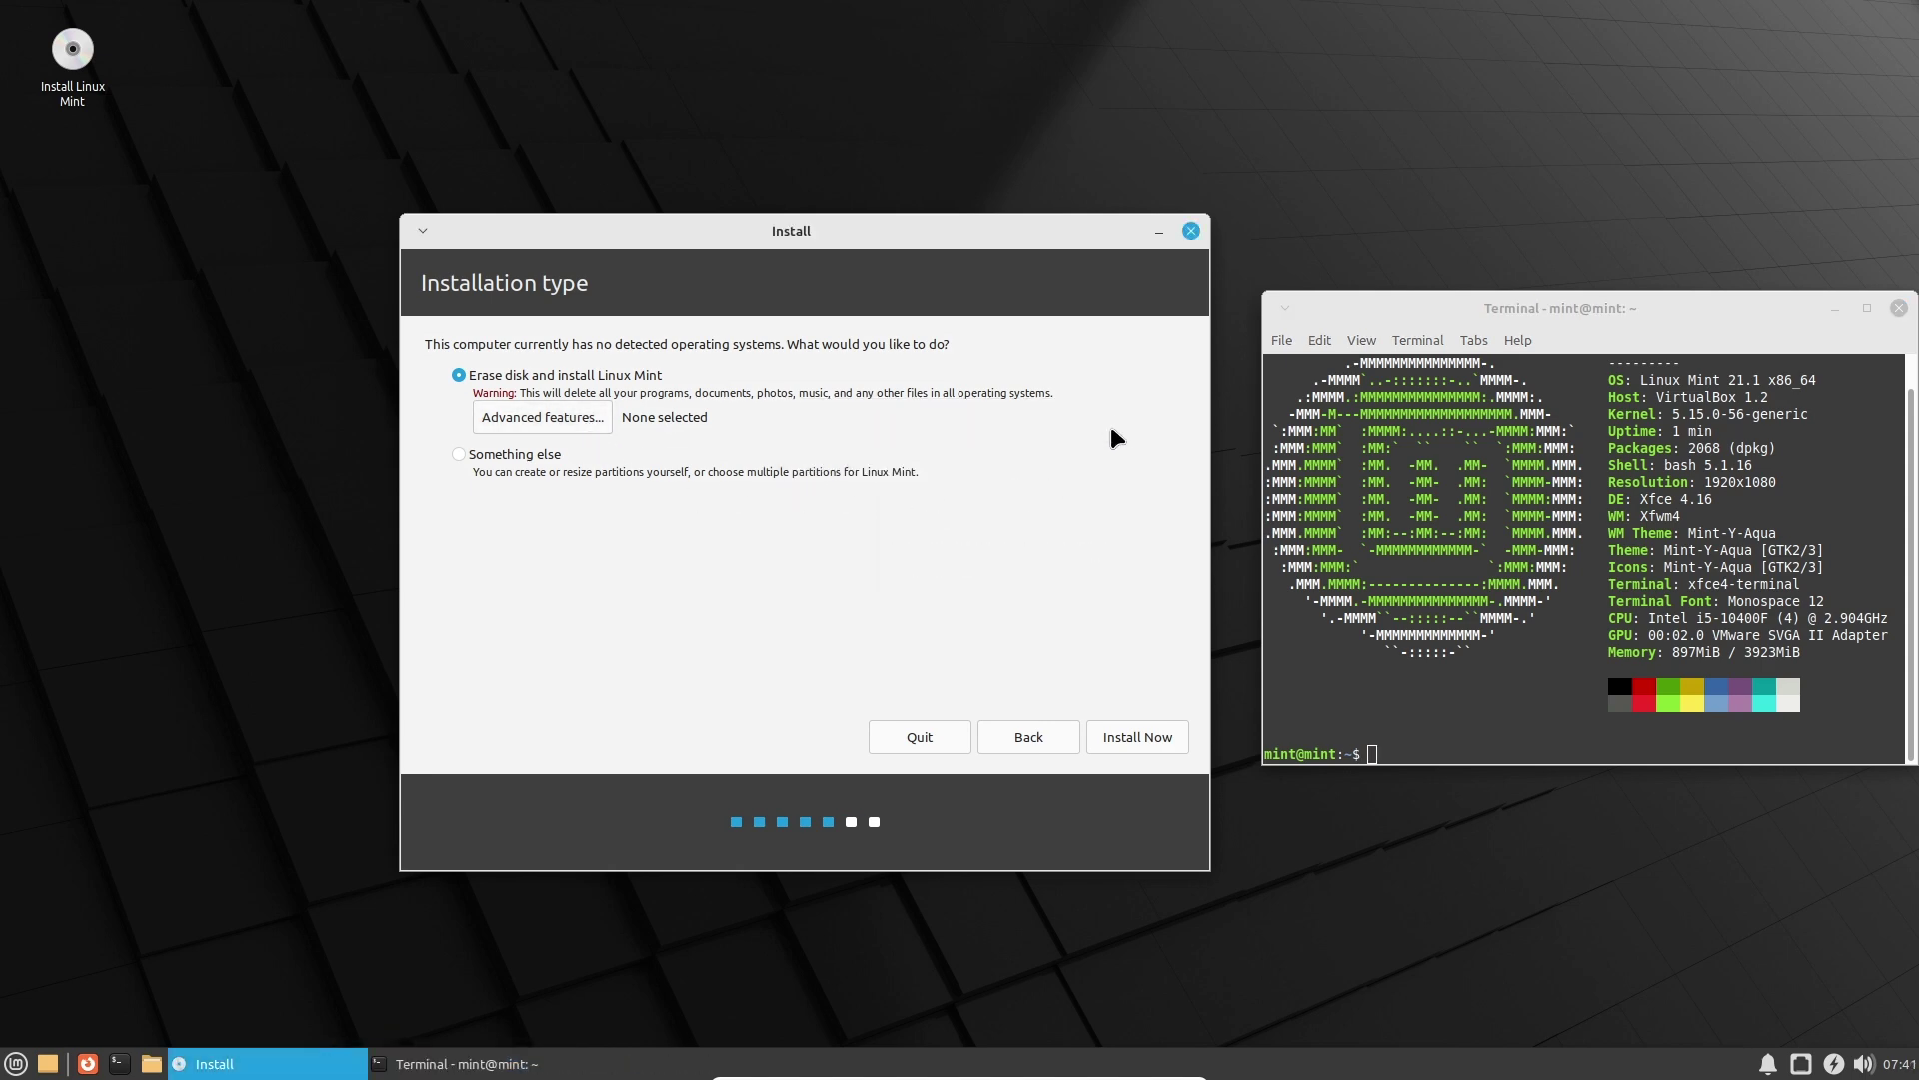
left_click(1136, 740)
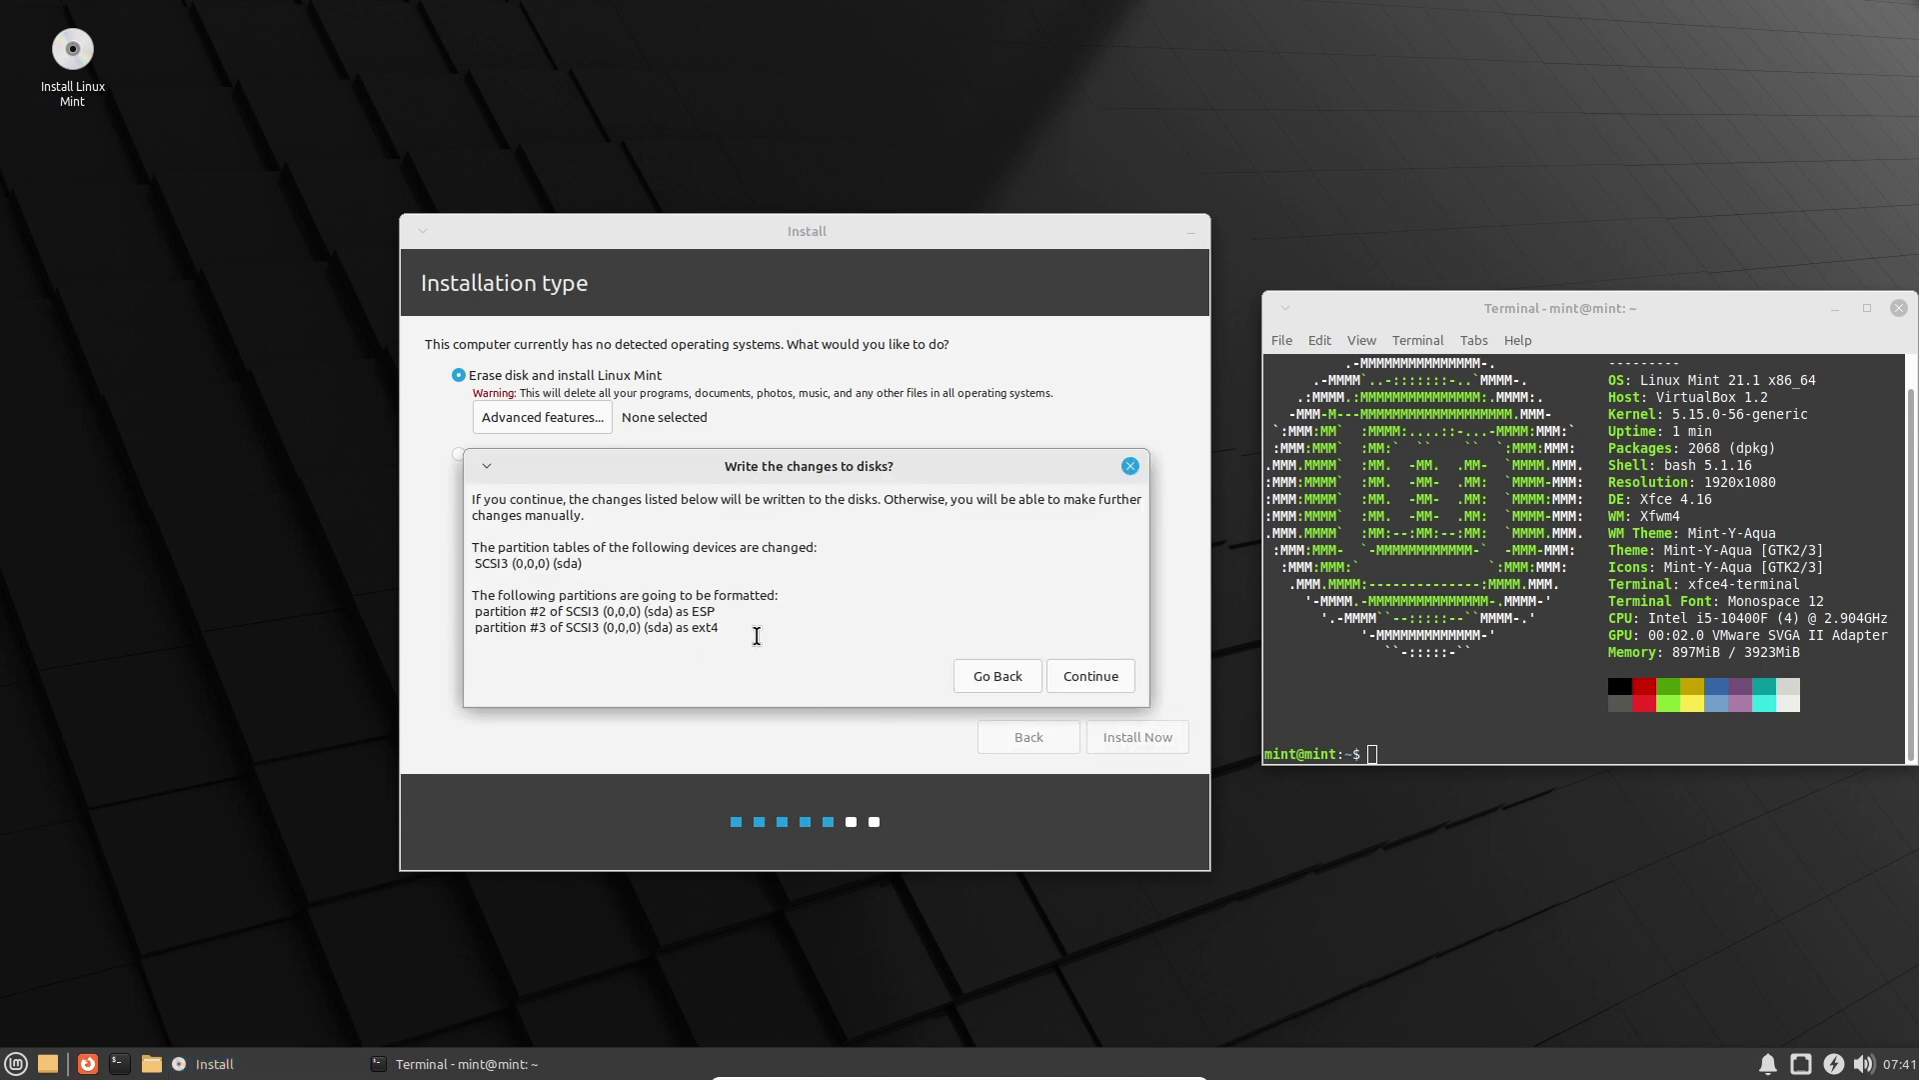
left_click(1075, 683)
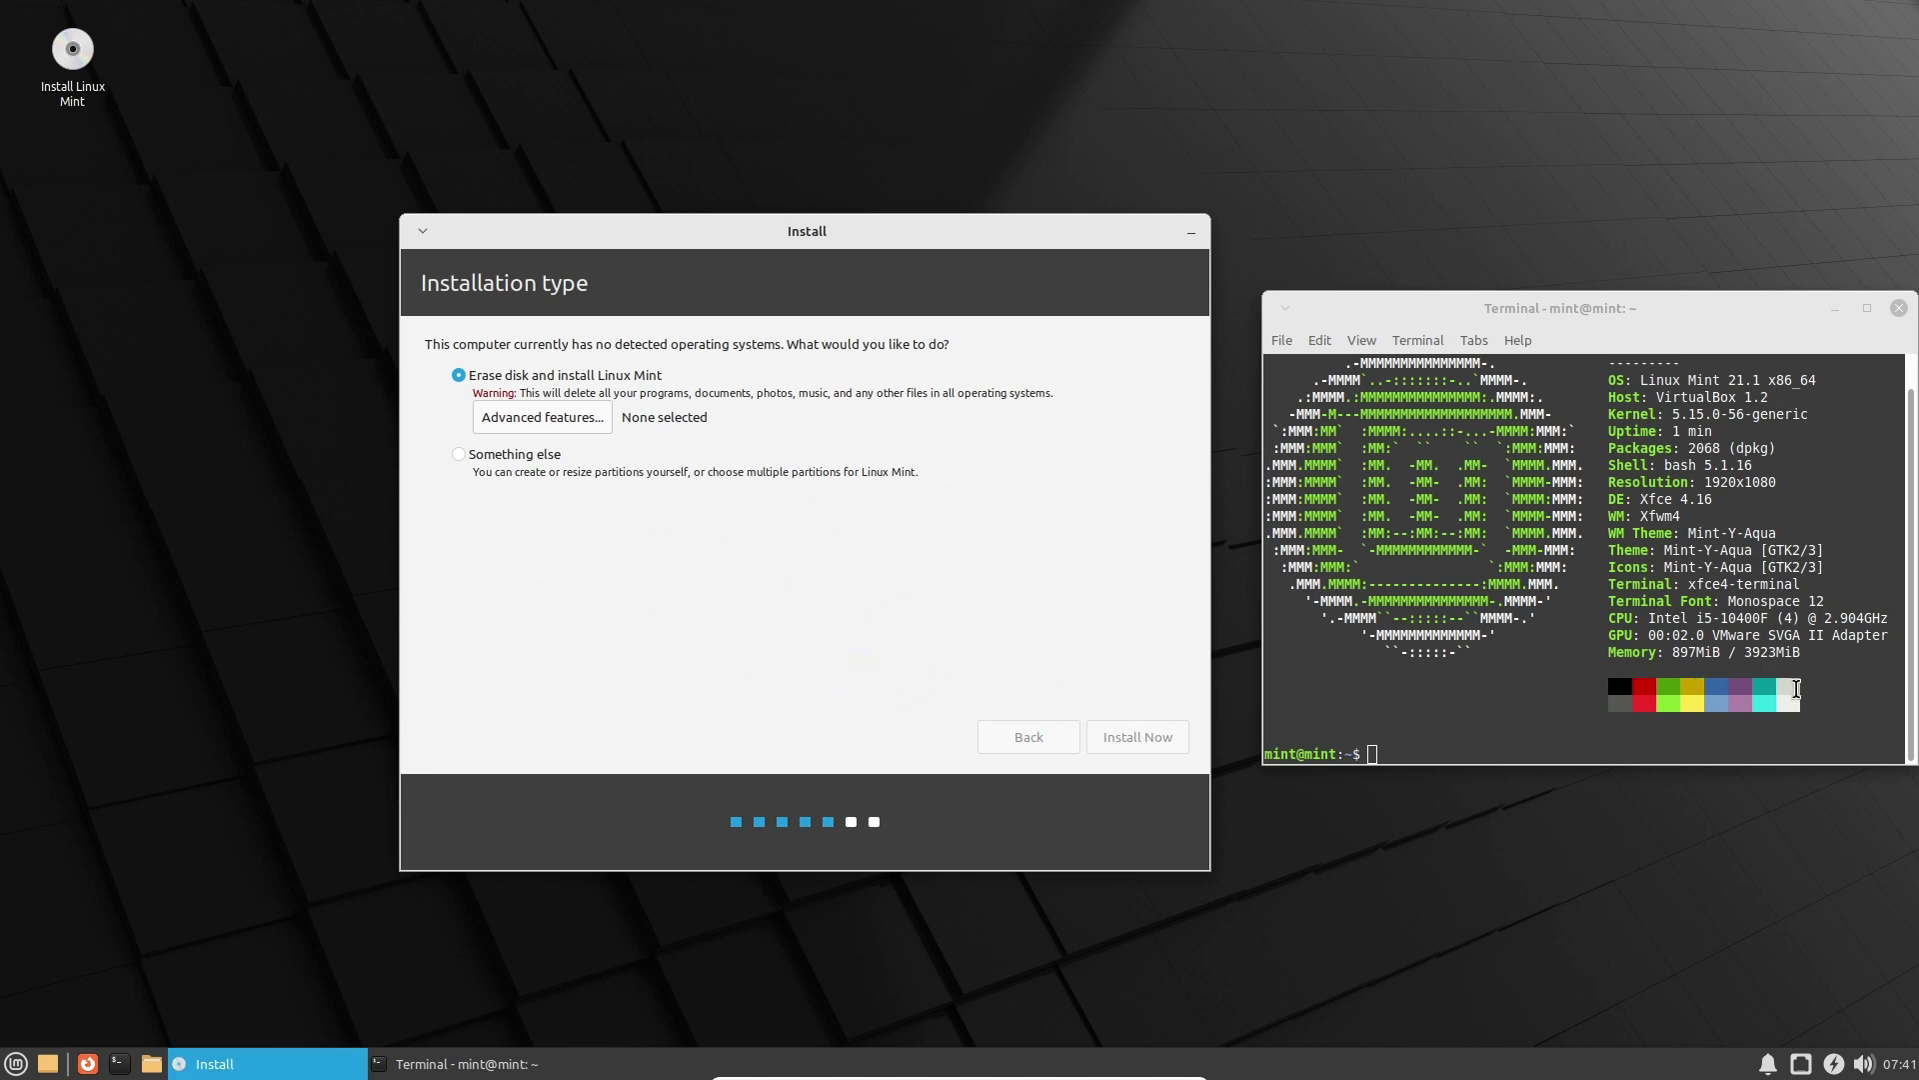
Bring the terminal forward and highlight parts of the neofetch CPU output.
left_click(1809, 651)
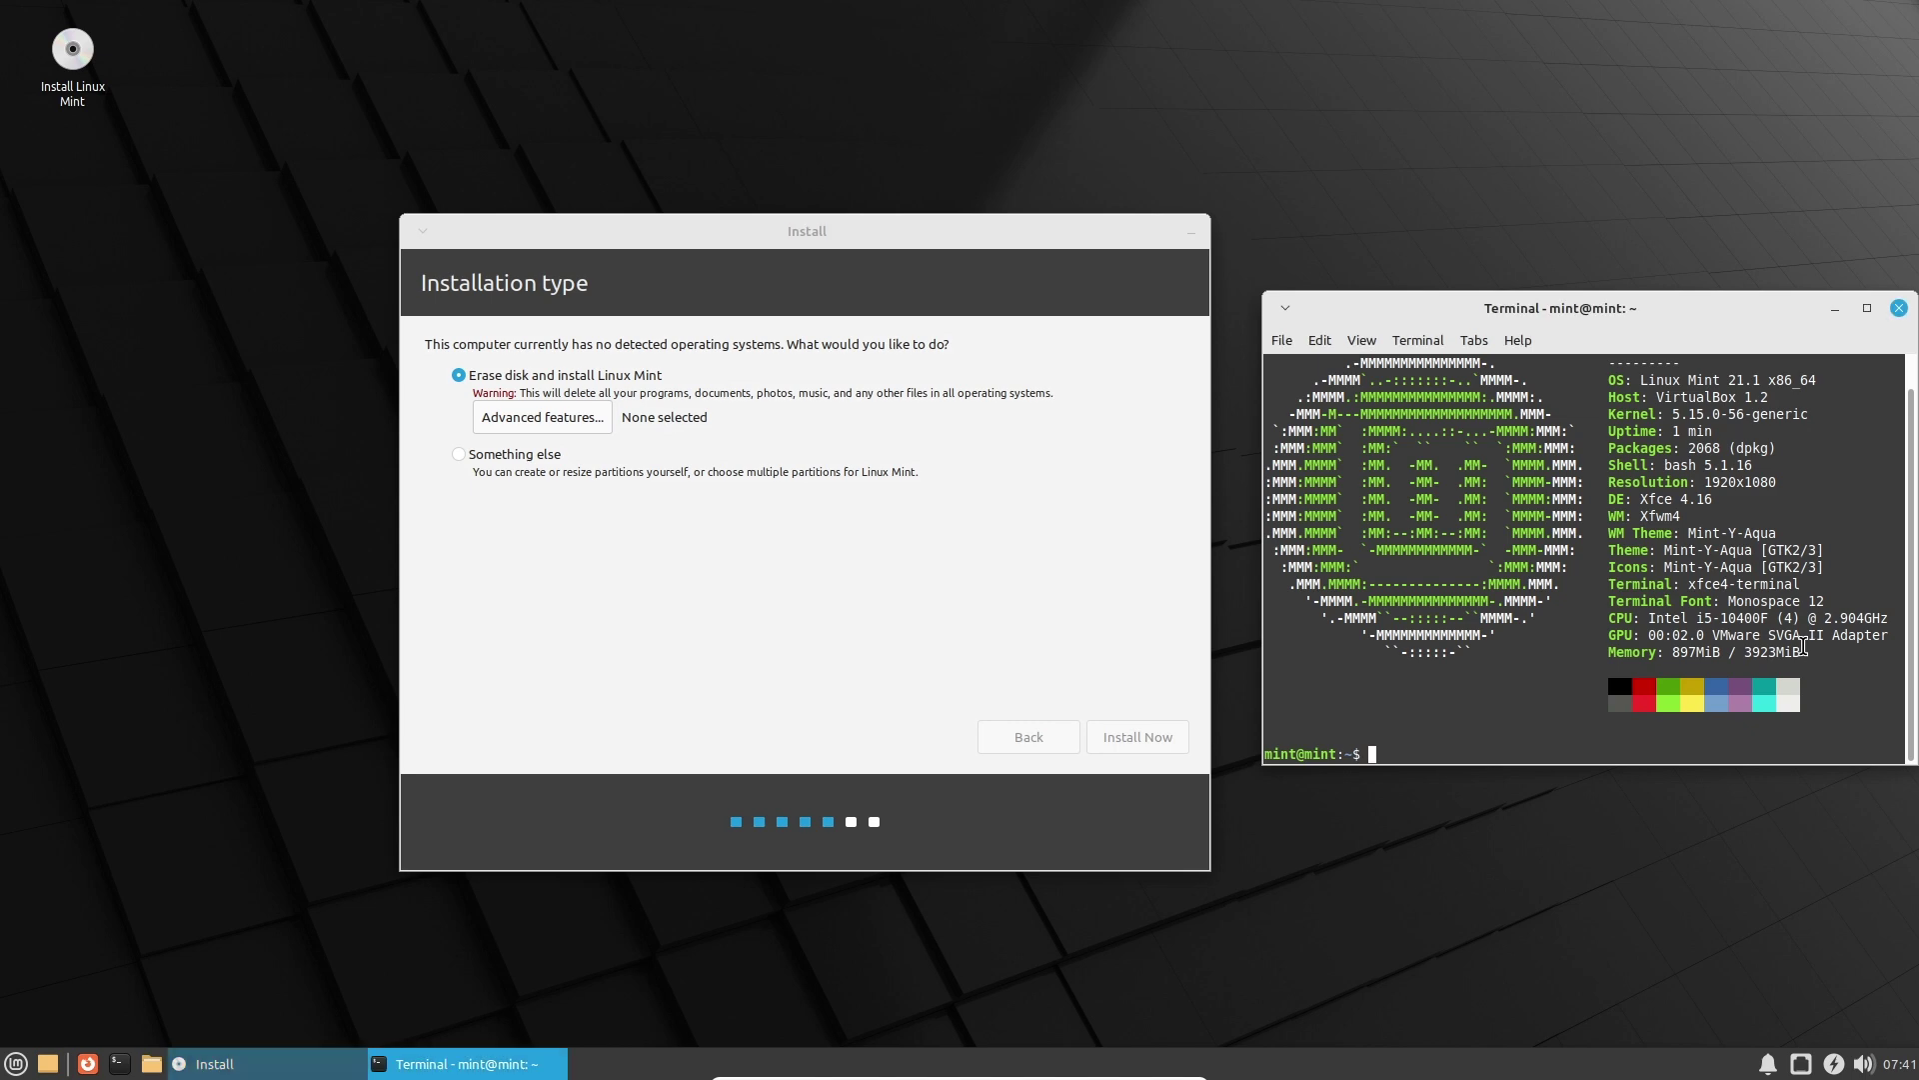
left_click_drag(1657, 619, 1704, 622)
left_click(1723, 625)
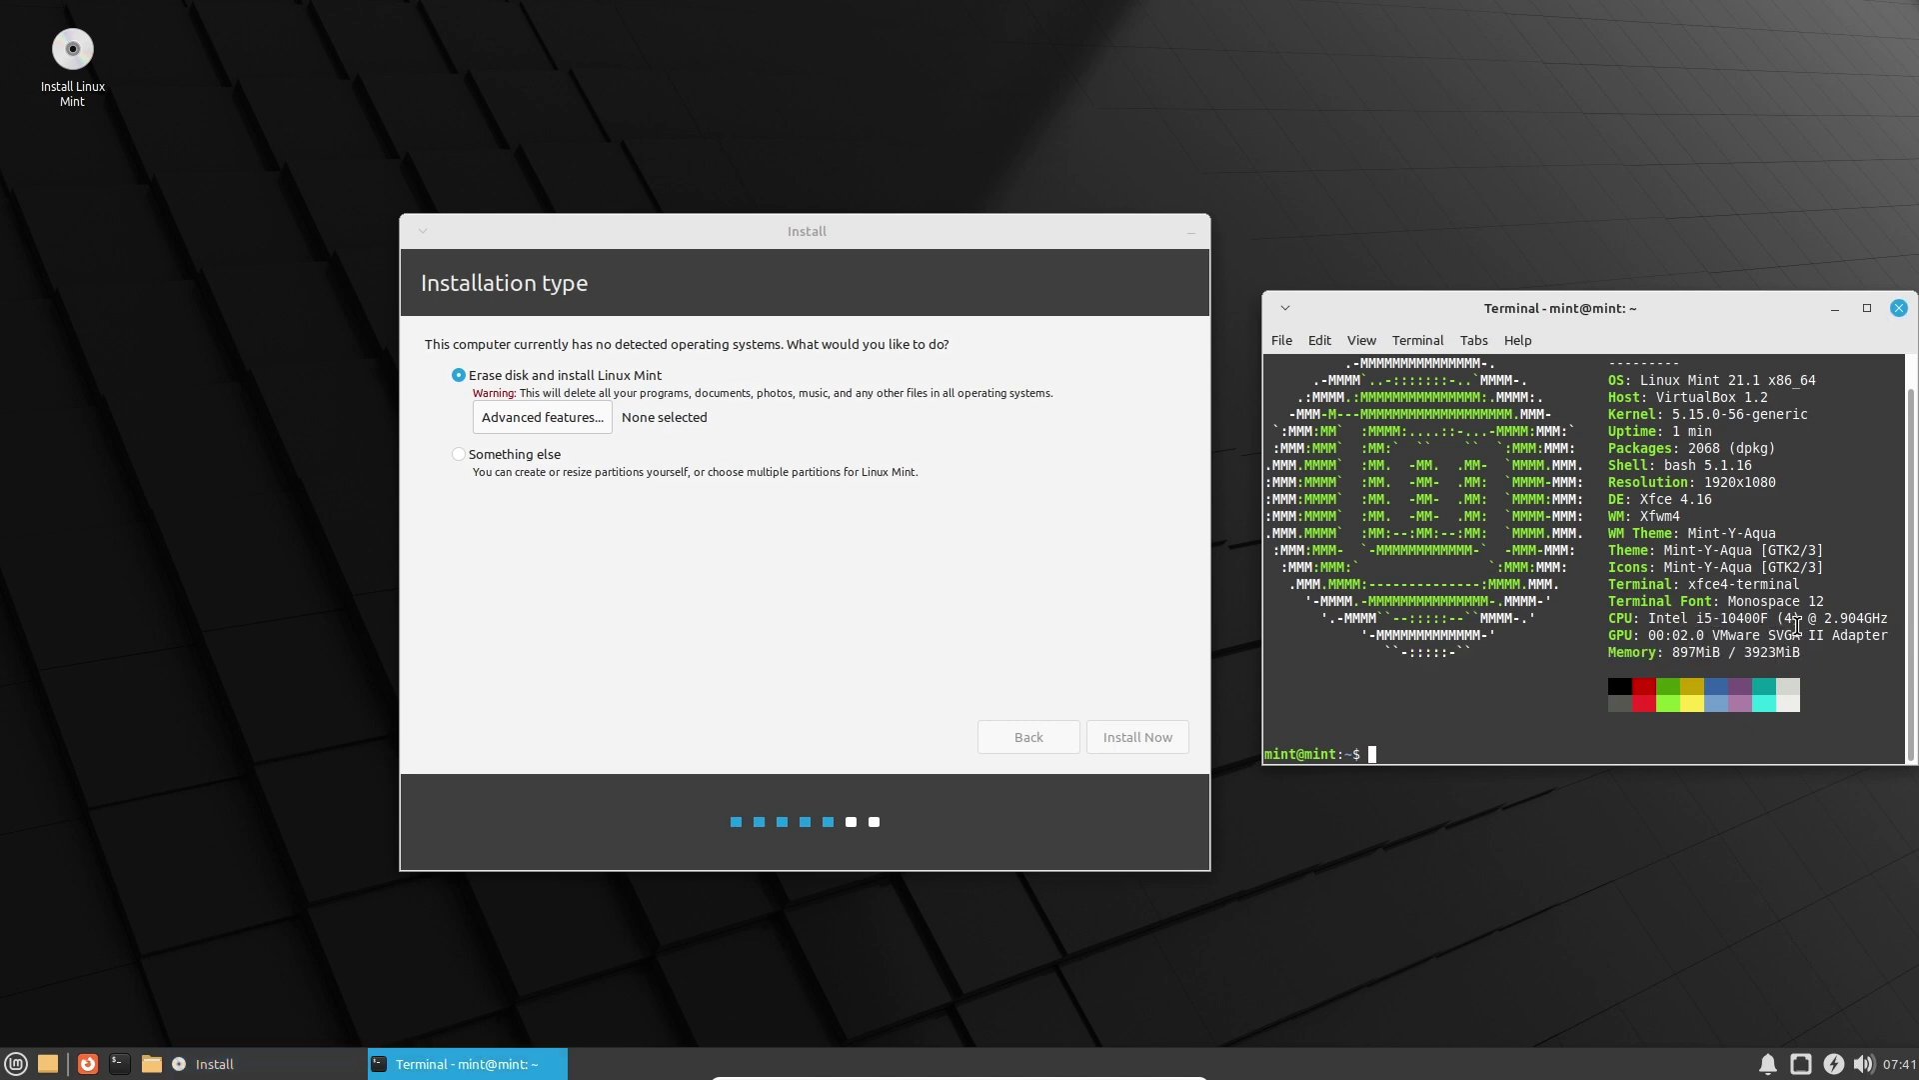
left_click_drag(1804, 585, 1660, 550)
left_click(1659, 549)
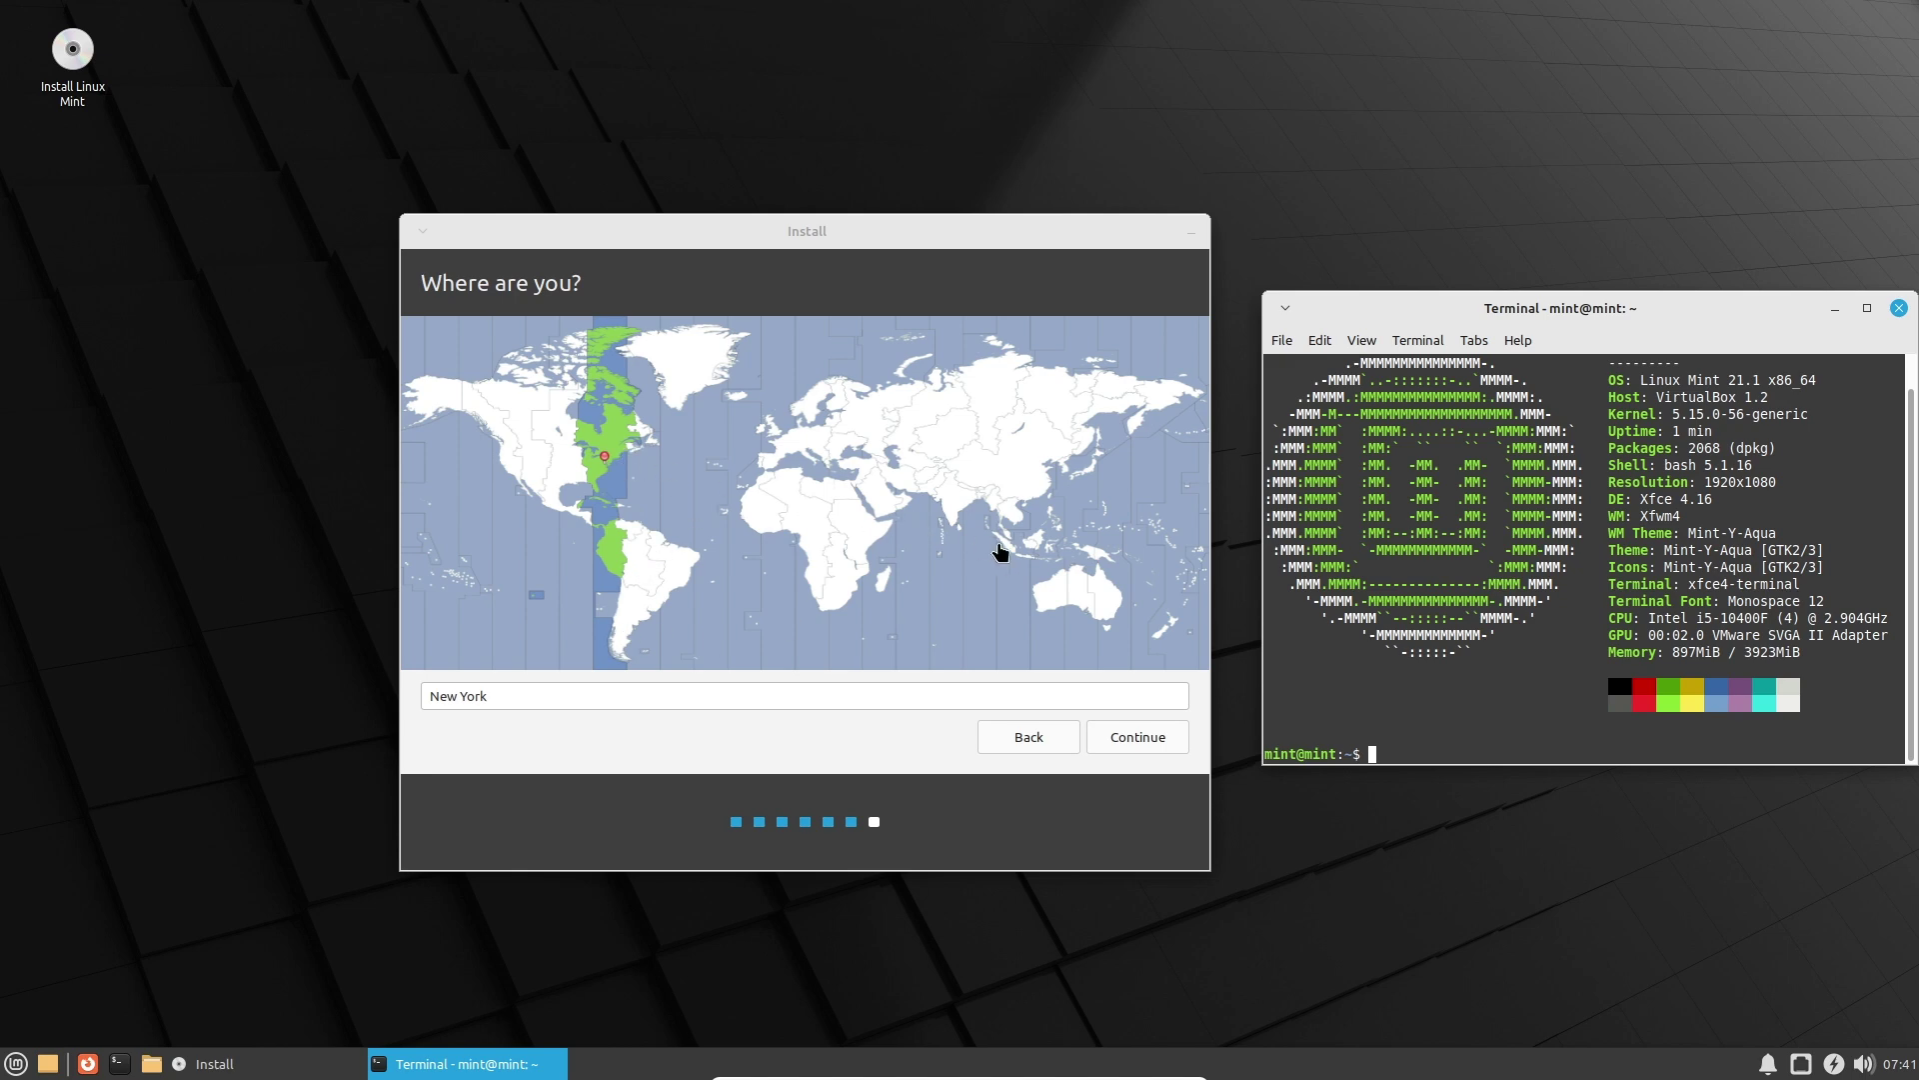
Pick Jakarta, Indonesia on the time-zone map and continue.
left_click(1021, 557)
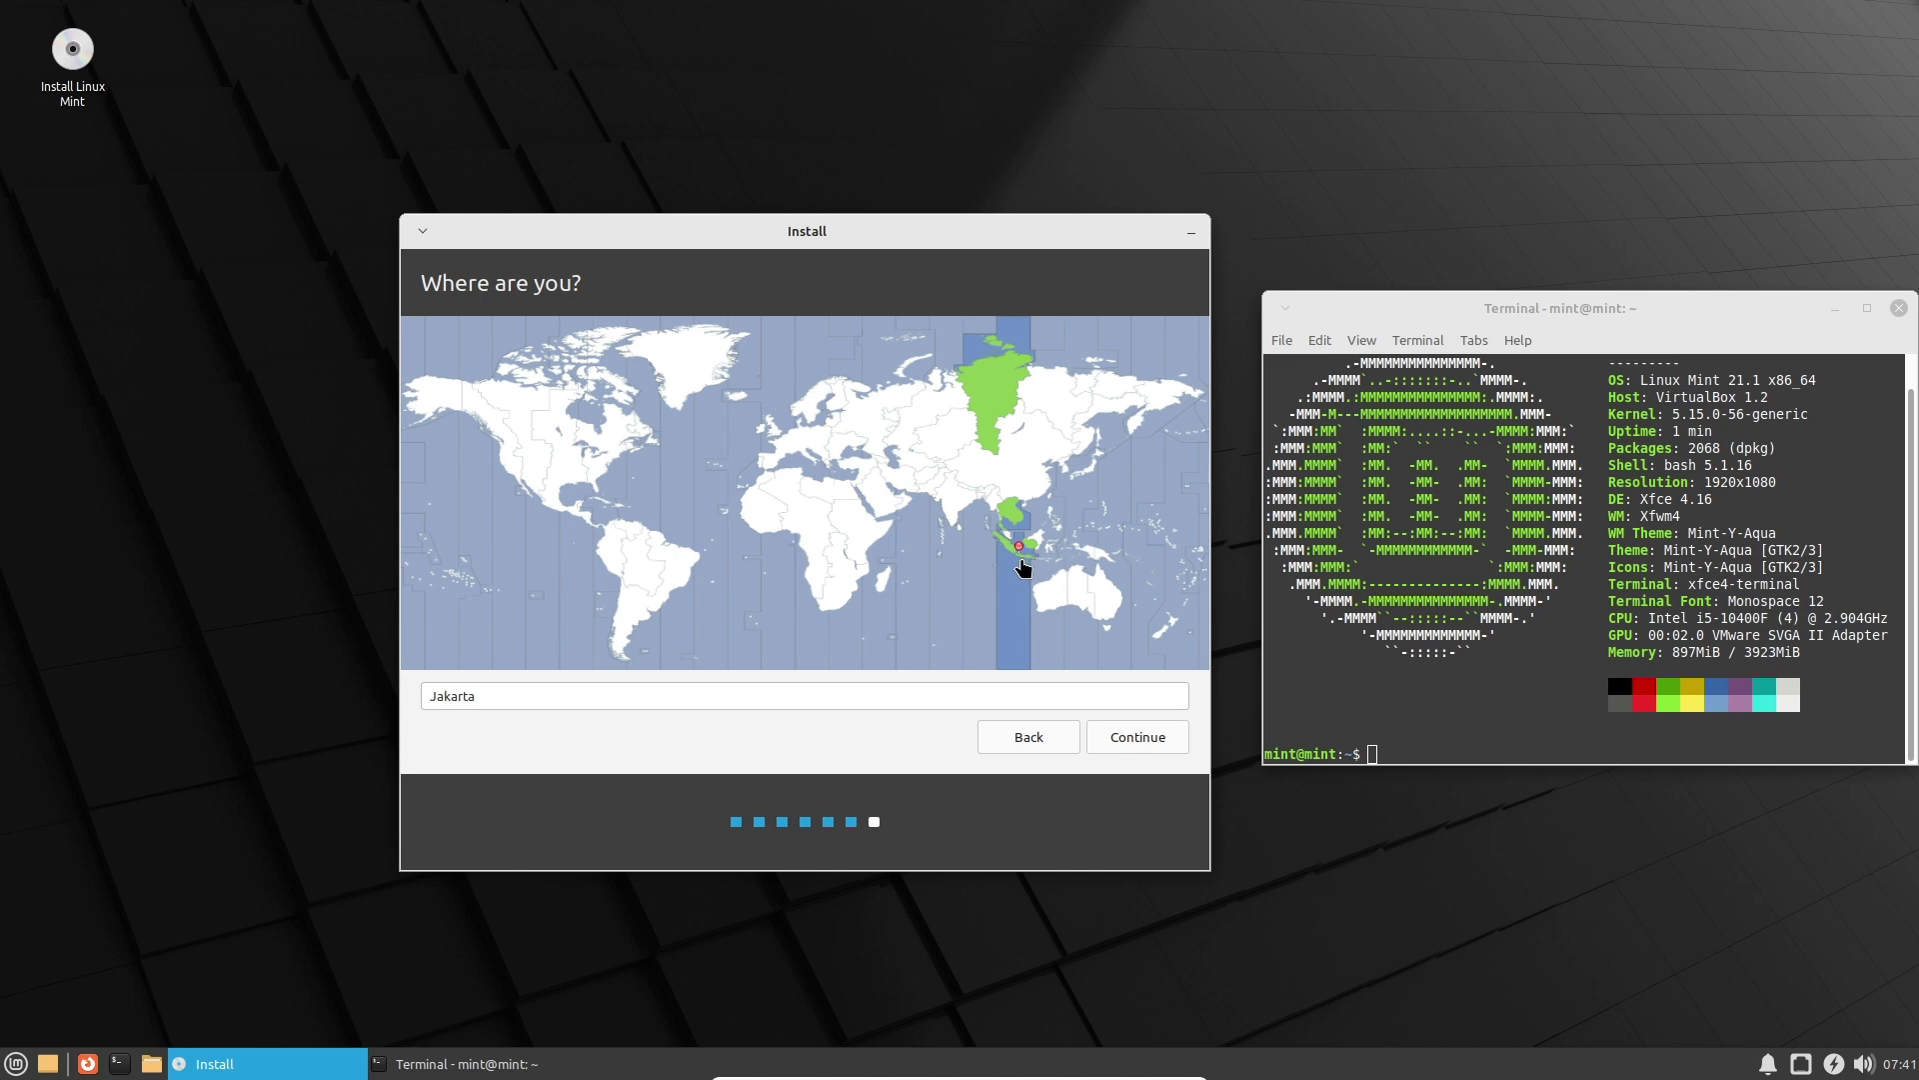
left_click(1131, 749)
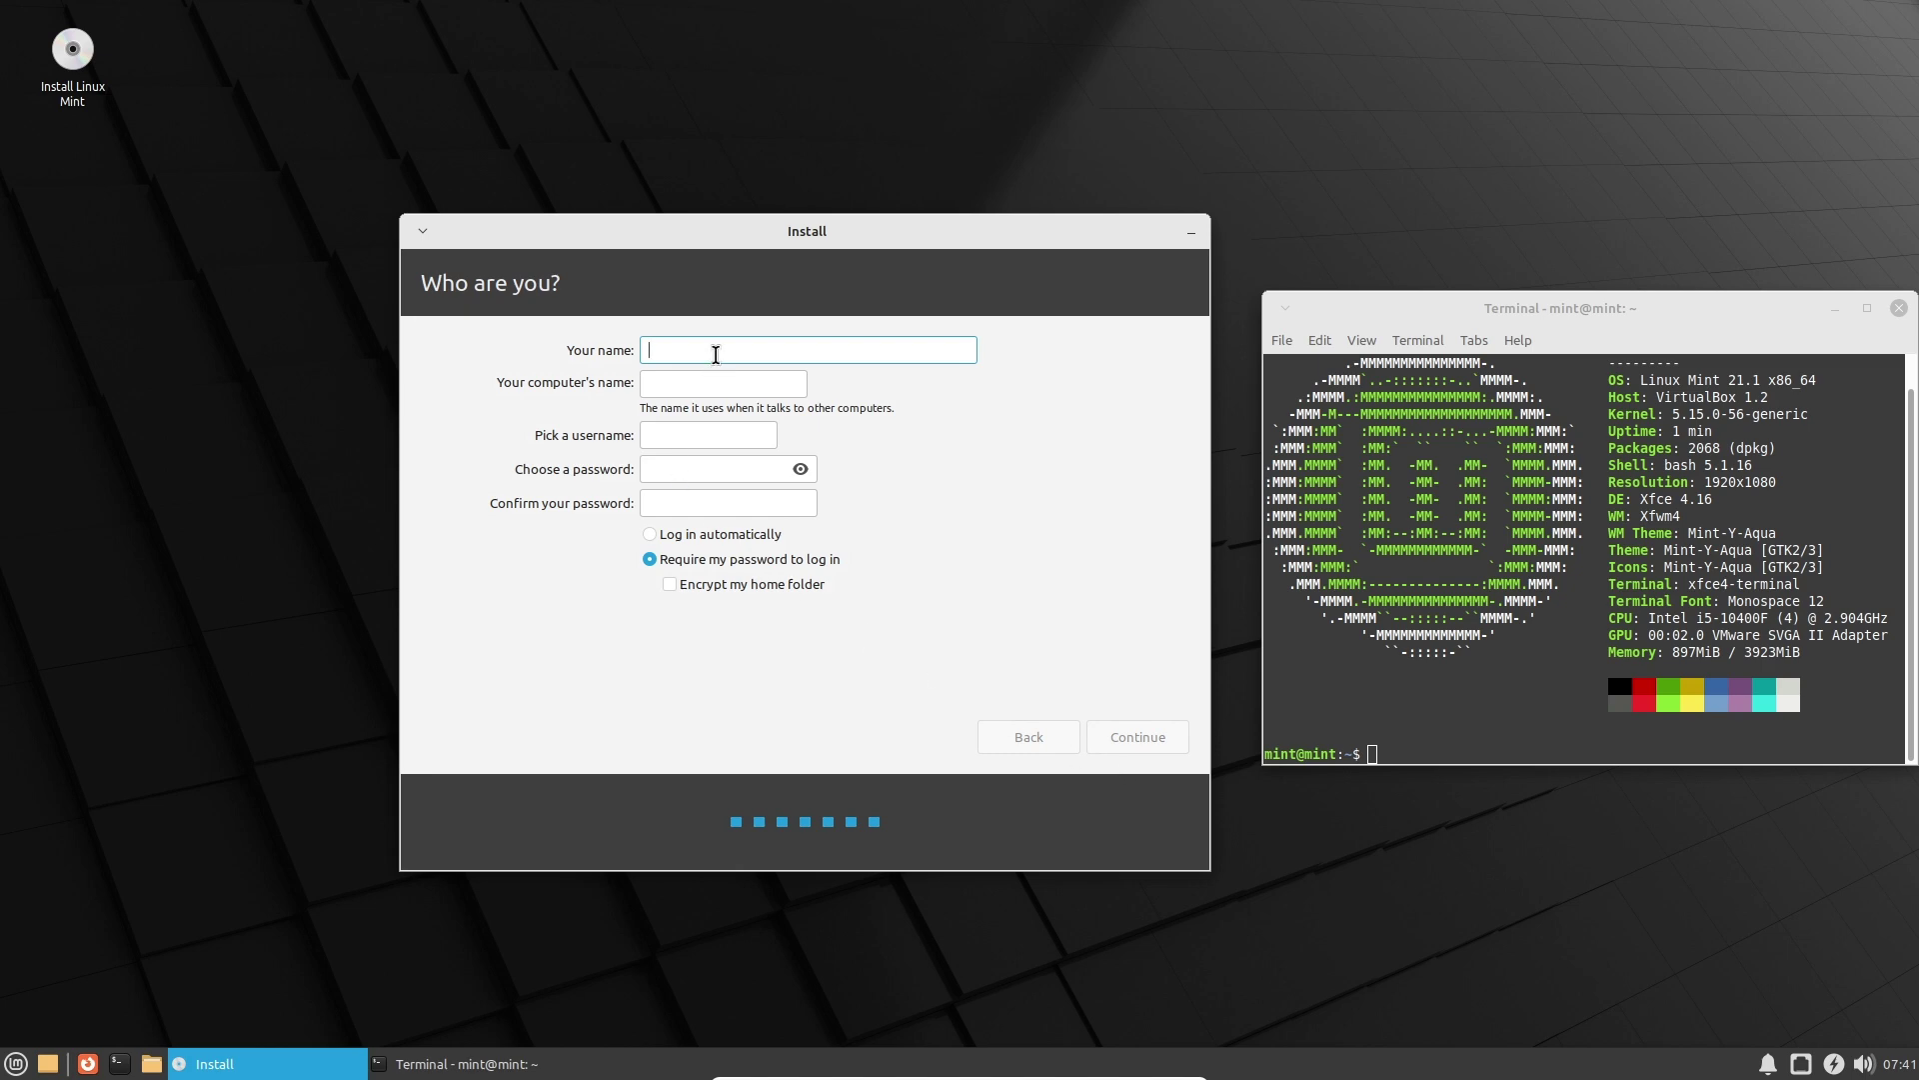
Enter the user's name, then type and confirm the account password with it revealed.
type("wibutech")
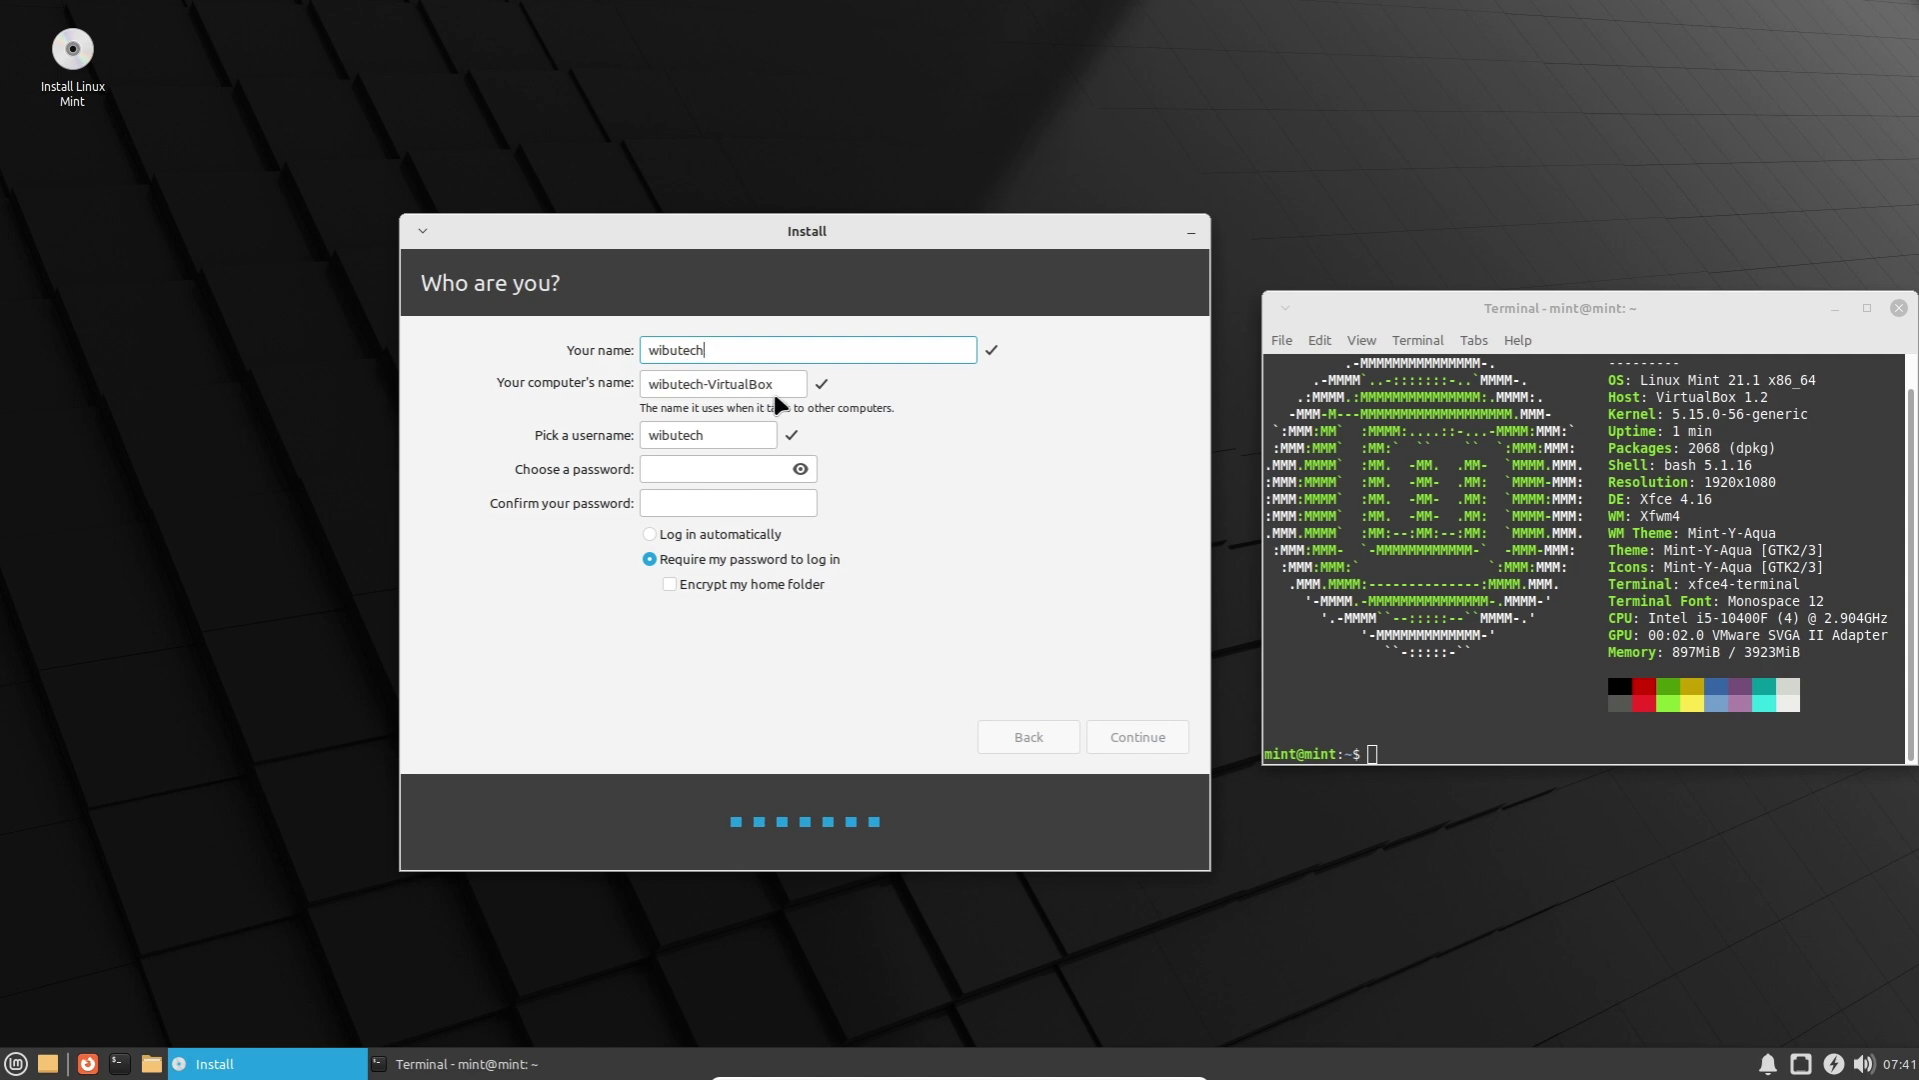
key("Tab")
left_click(723, 467)
type("1234")
left_click(801, 469)
left_click(770, 504)
type("1234")
Enable automatic login and continue to start copying files.
left_click(762, 539)
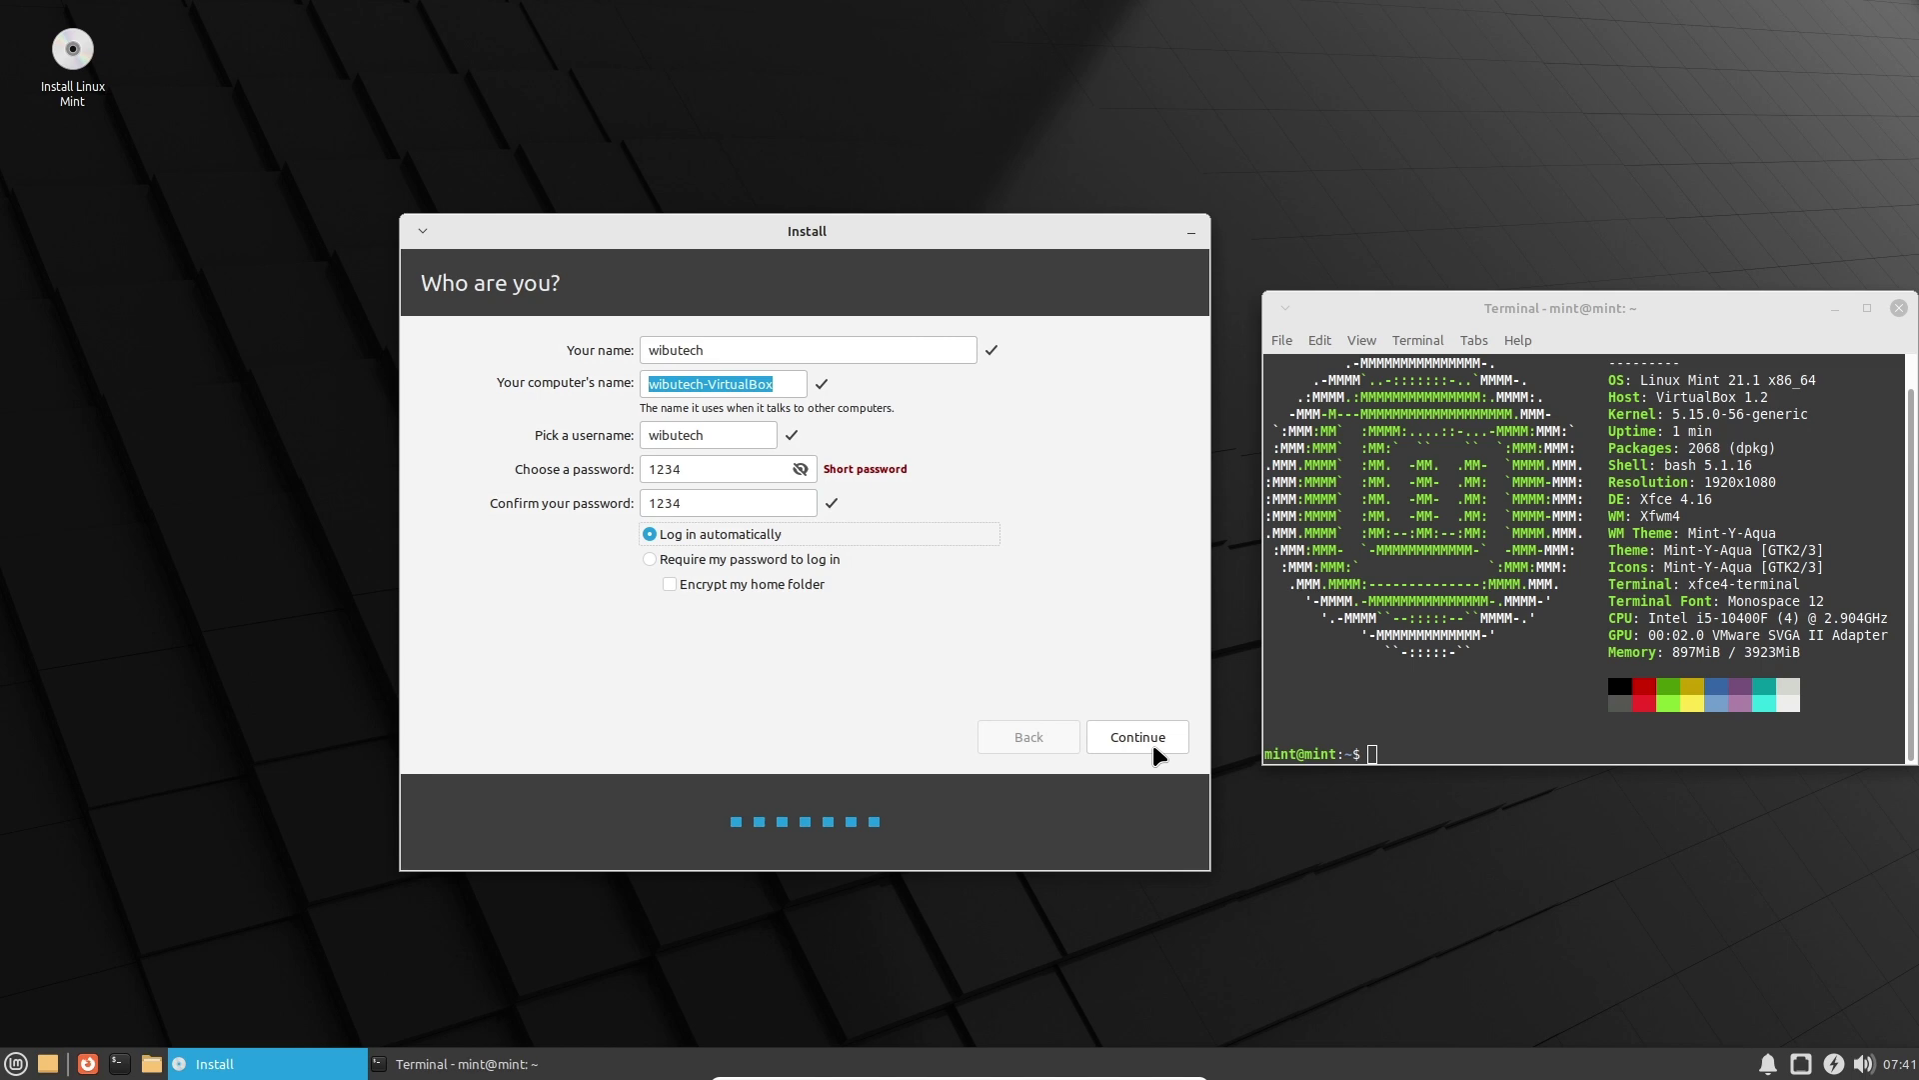
left_click(801, 470)
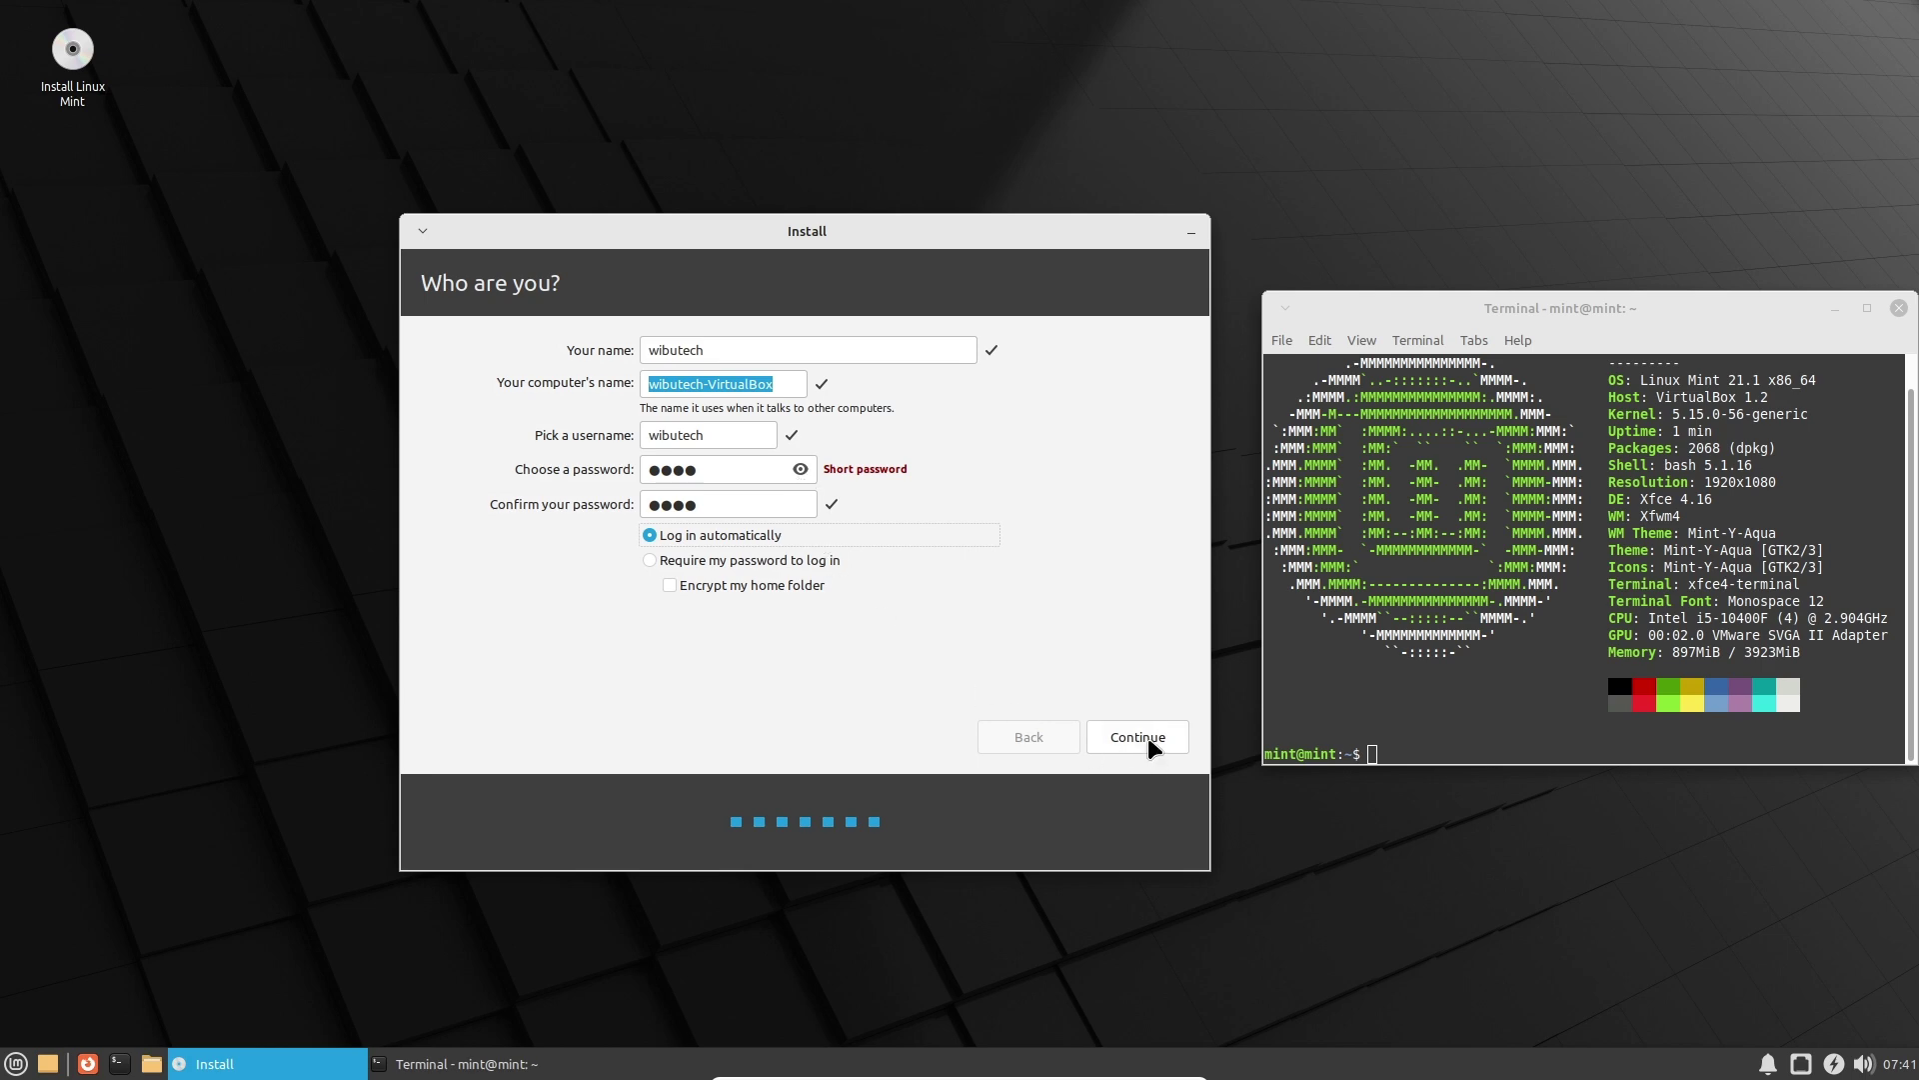
left_click(801, 470)
left_click(800, 470)
left_click(779, 384)
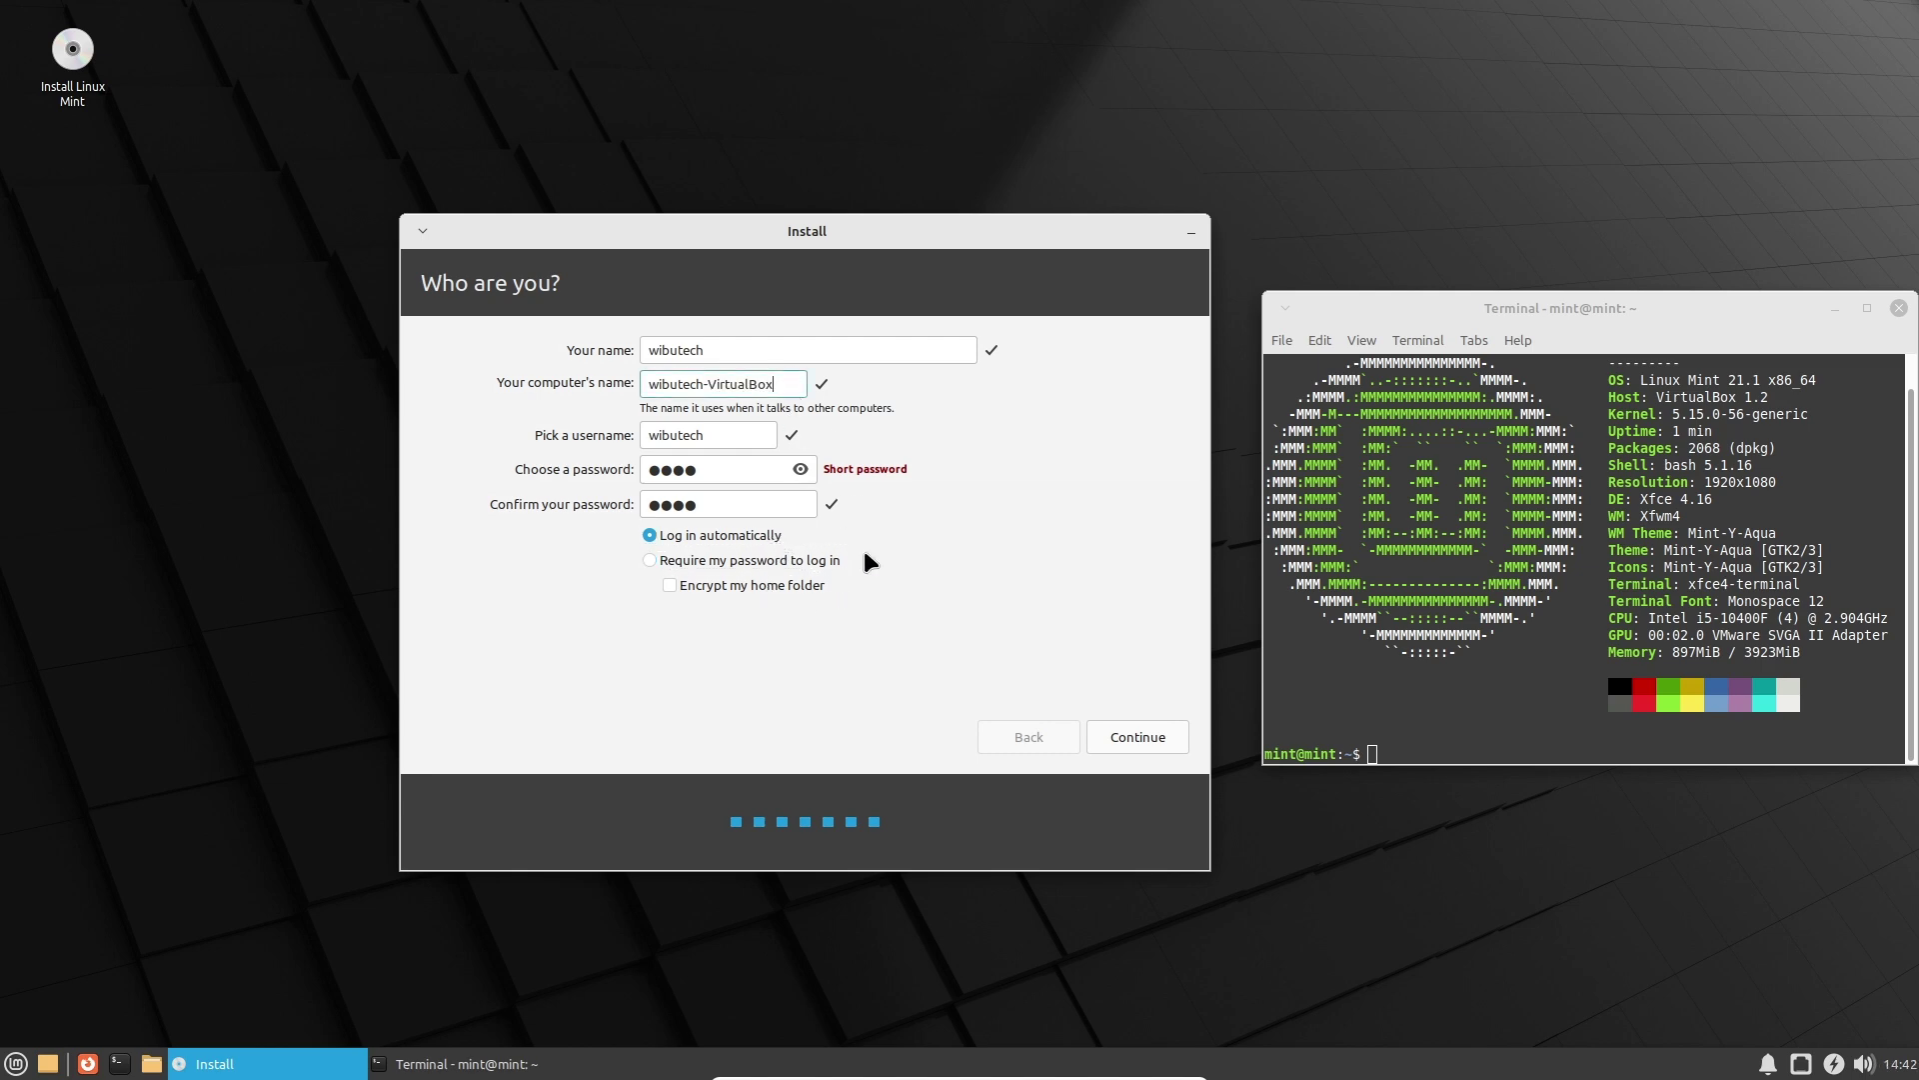
left_click(1131, 736)
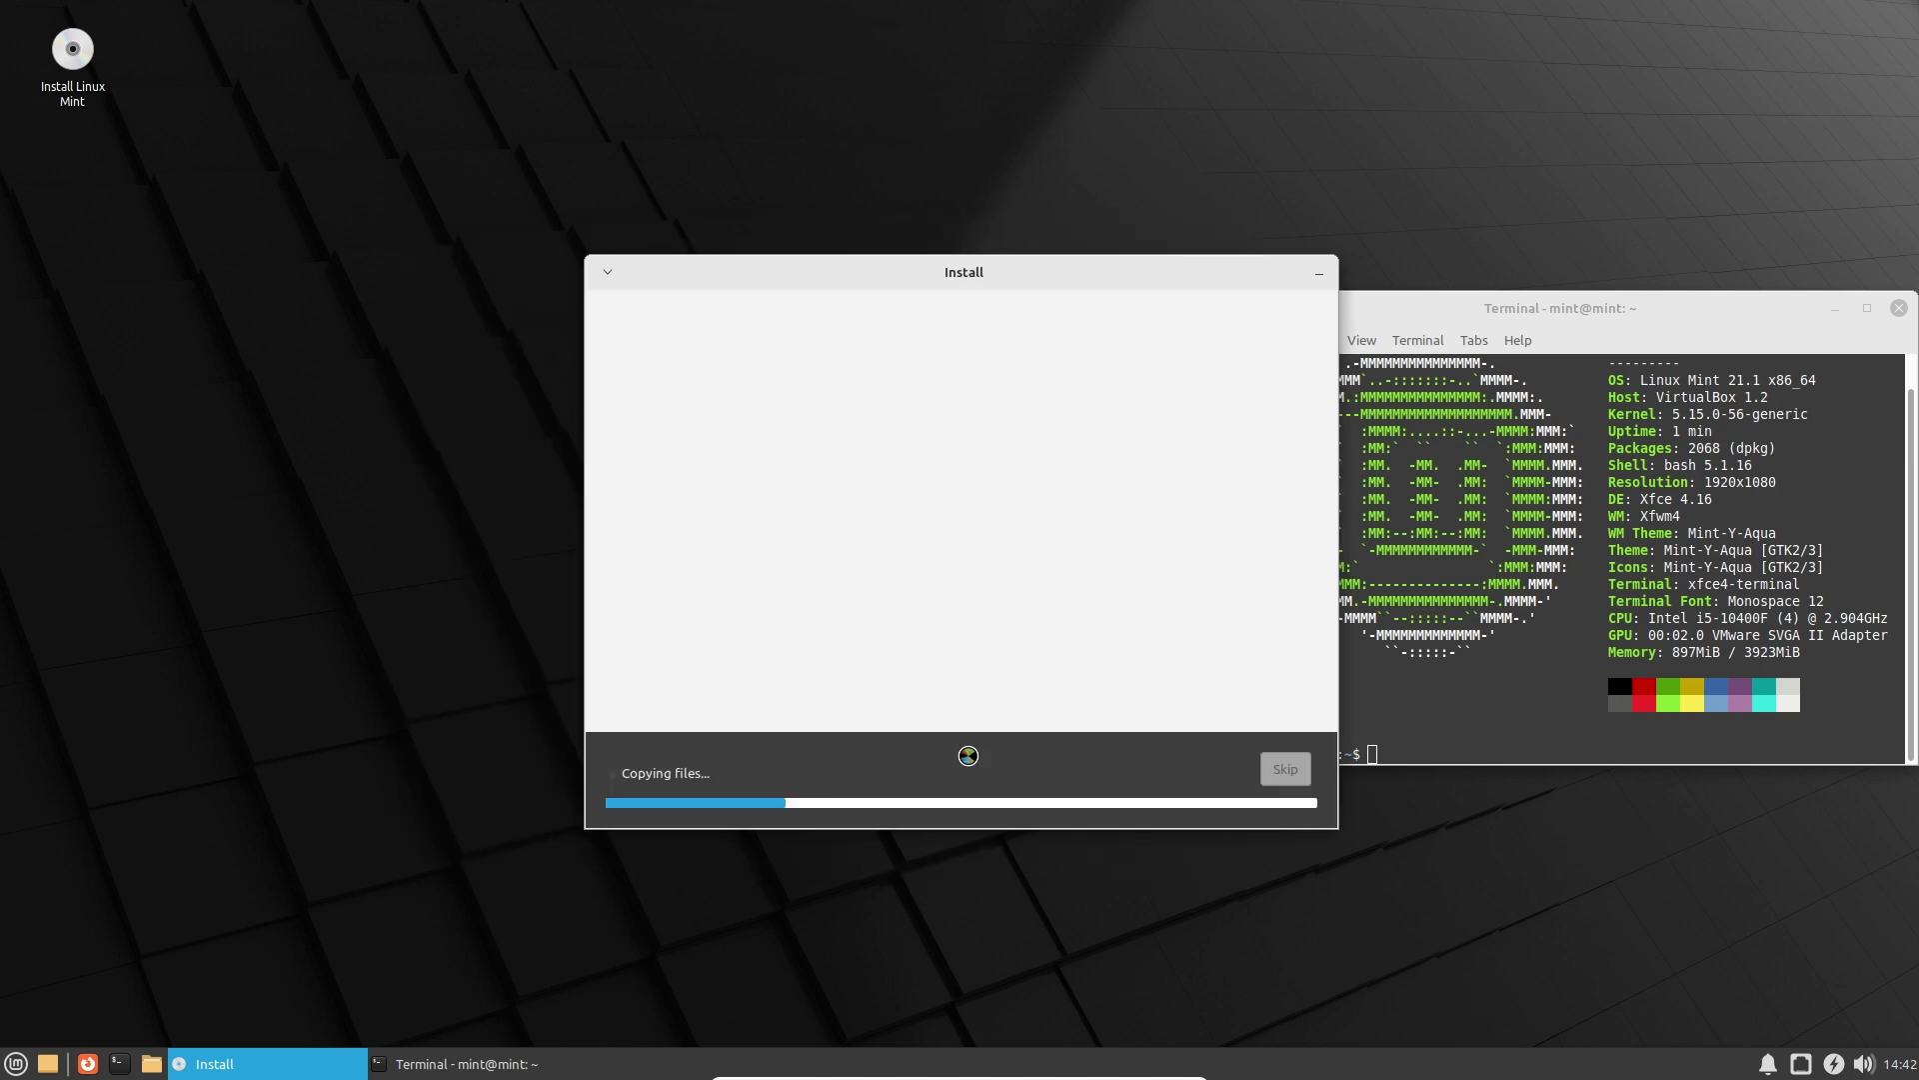
Toggle the copy log, then advance the slideshow to the Manage your photos slide.
left_click(670, 773)
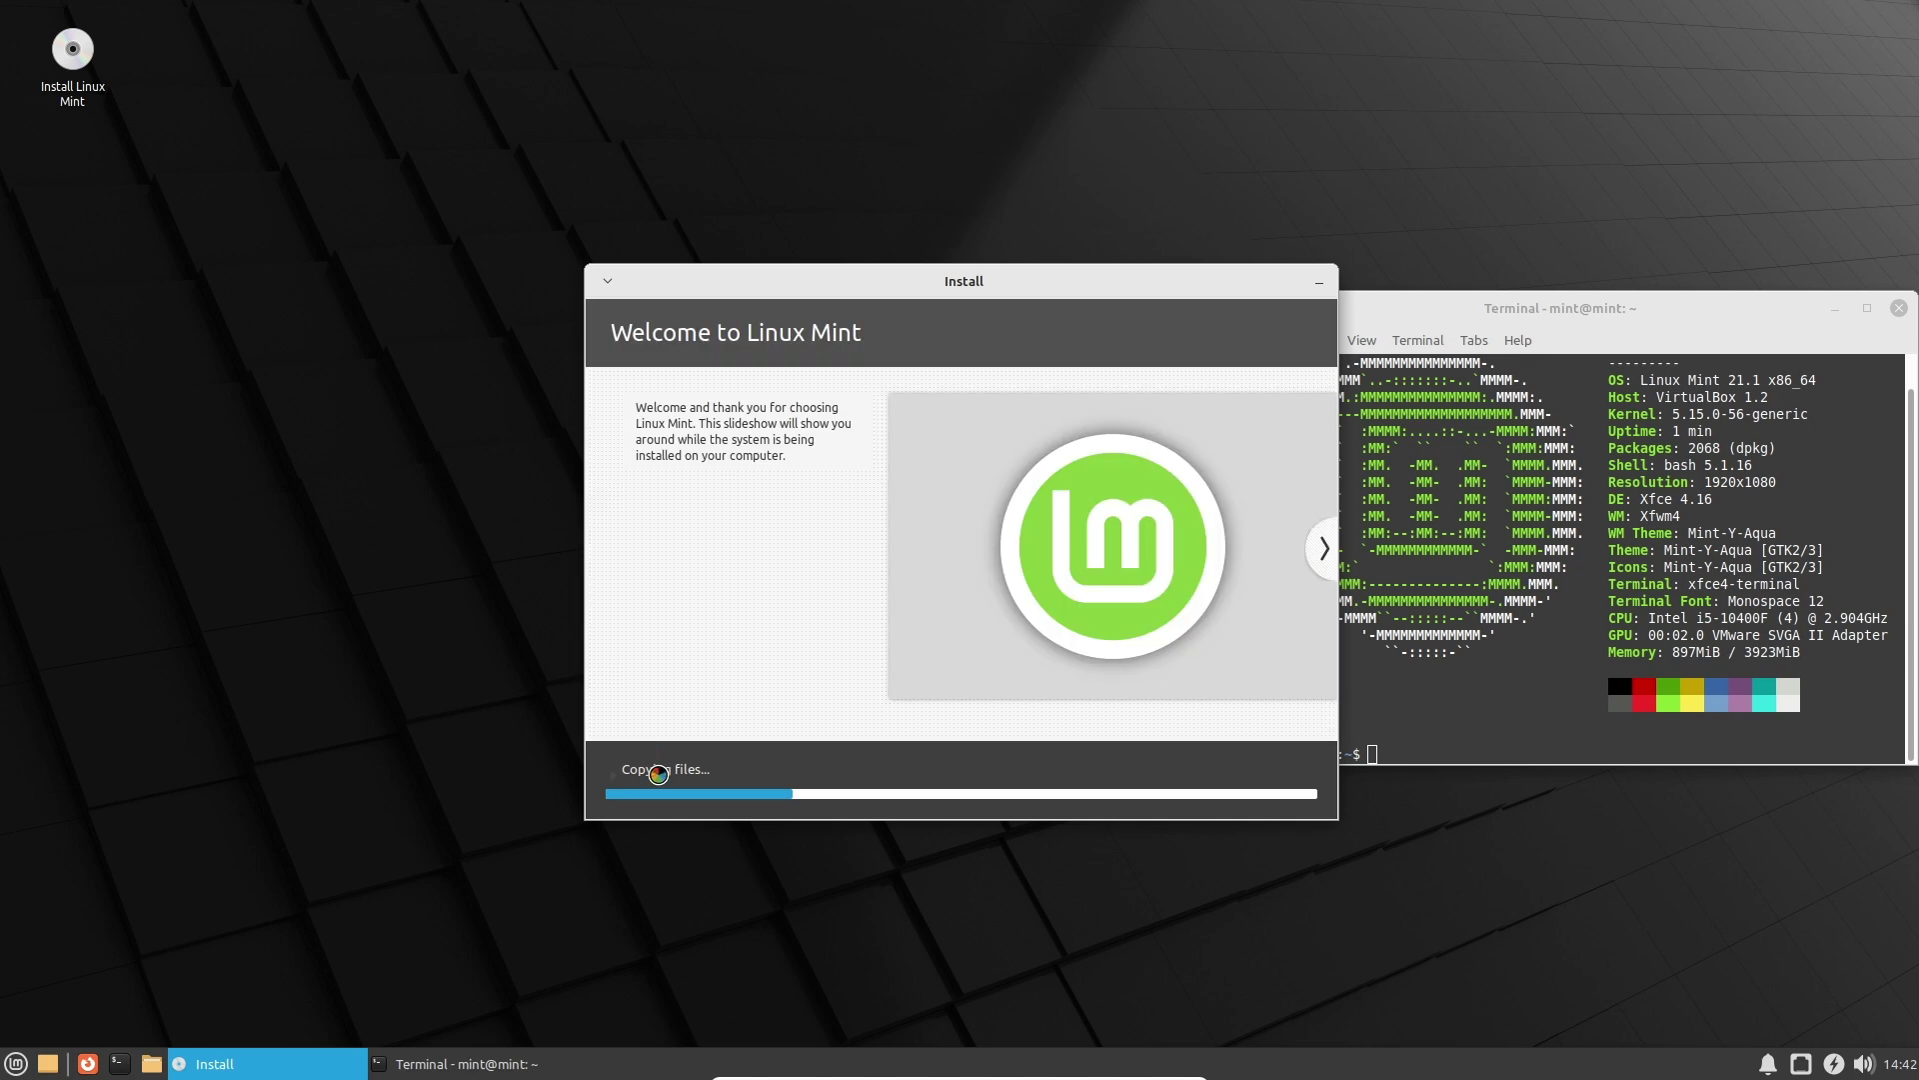
left_click(639, 723)
left_click(1326, 549)
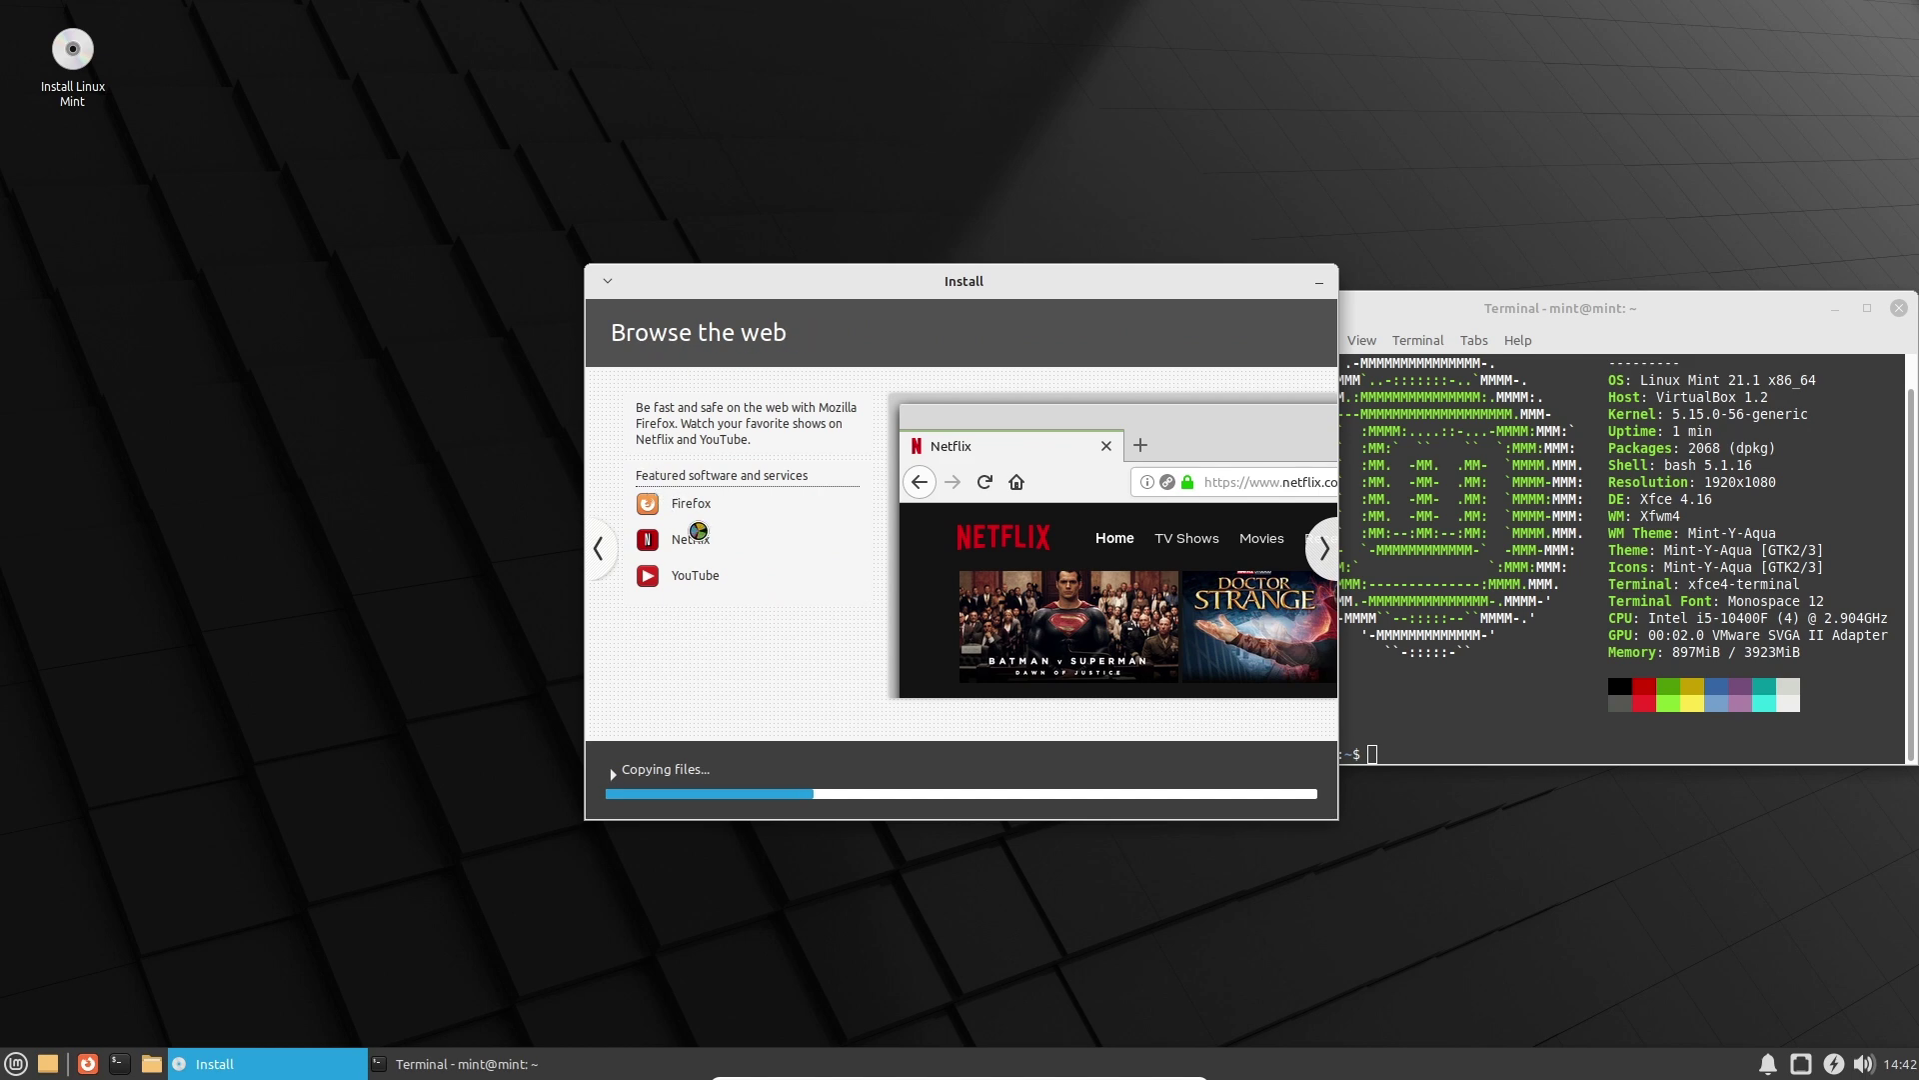
left_click(1325, 549)
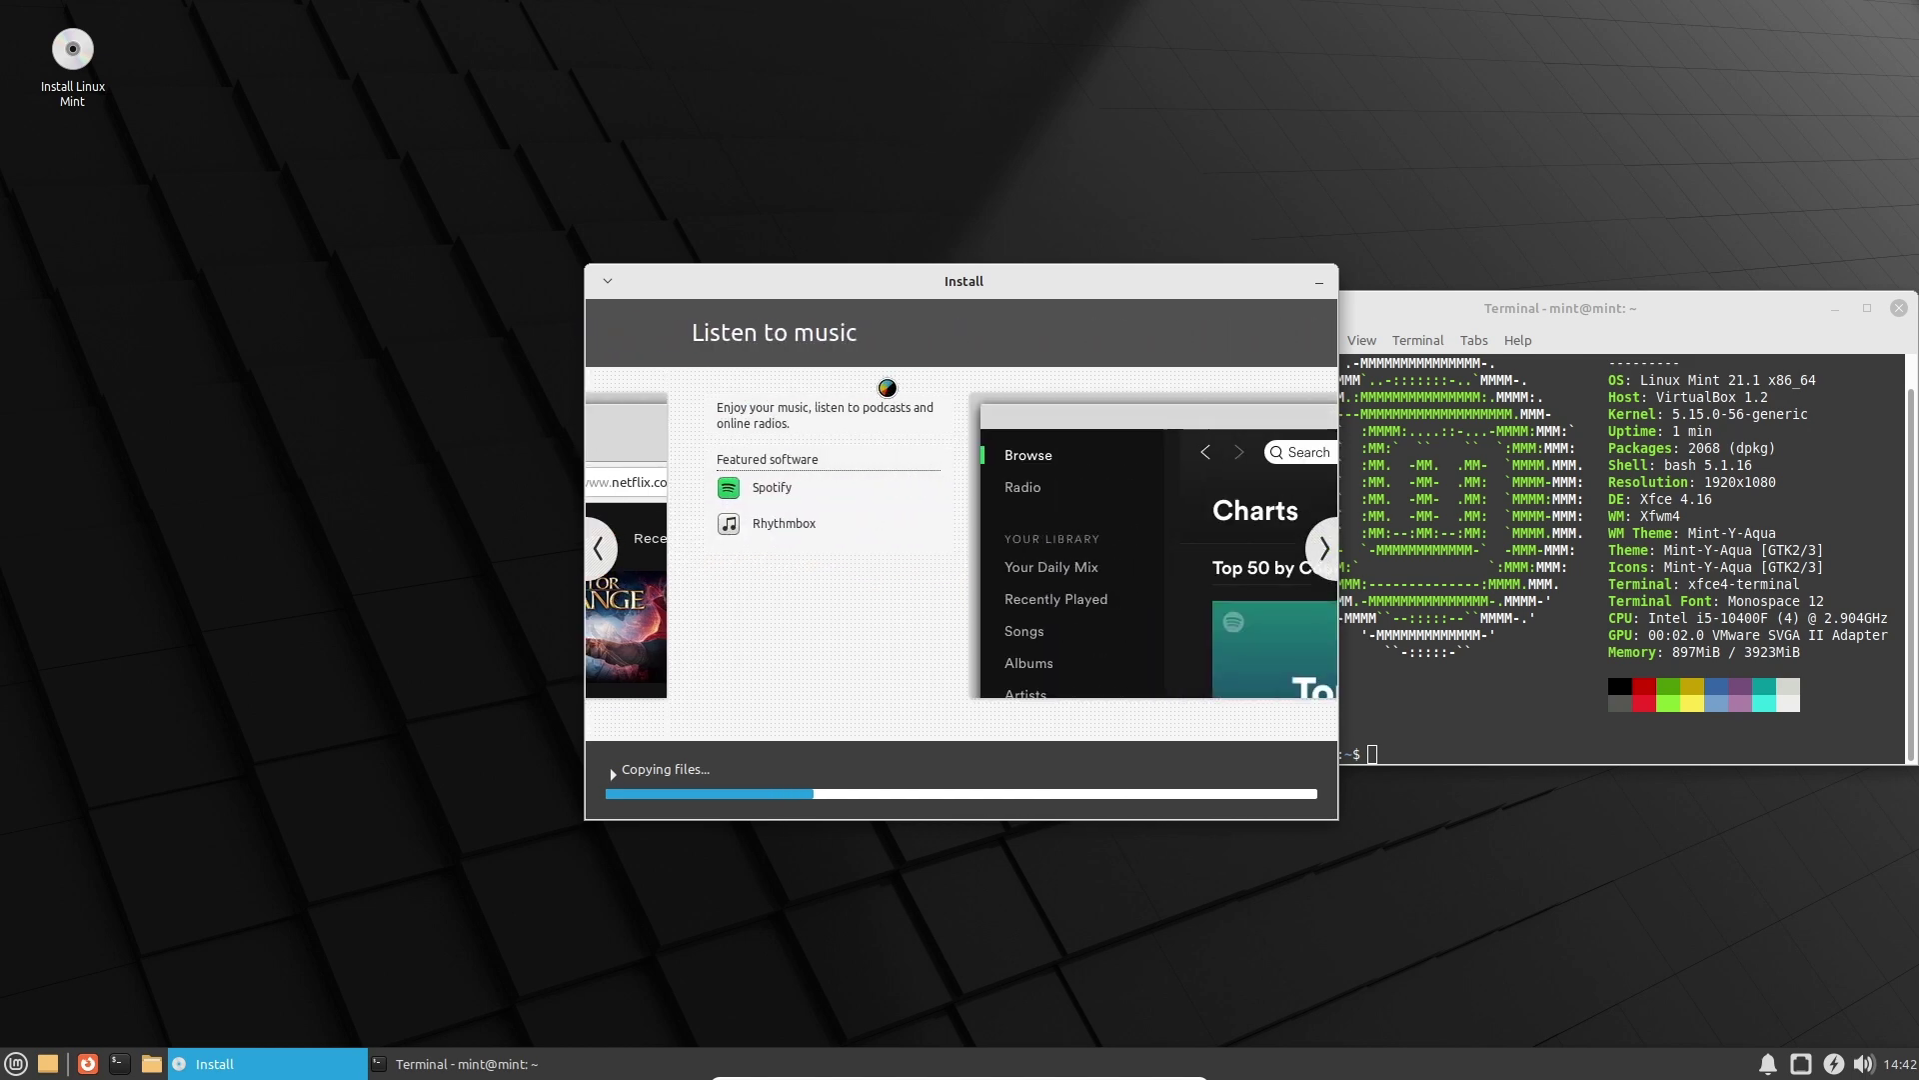
left_click(1324, 549)
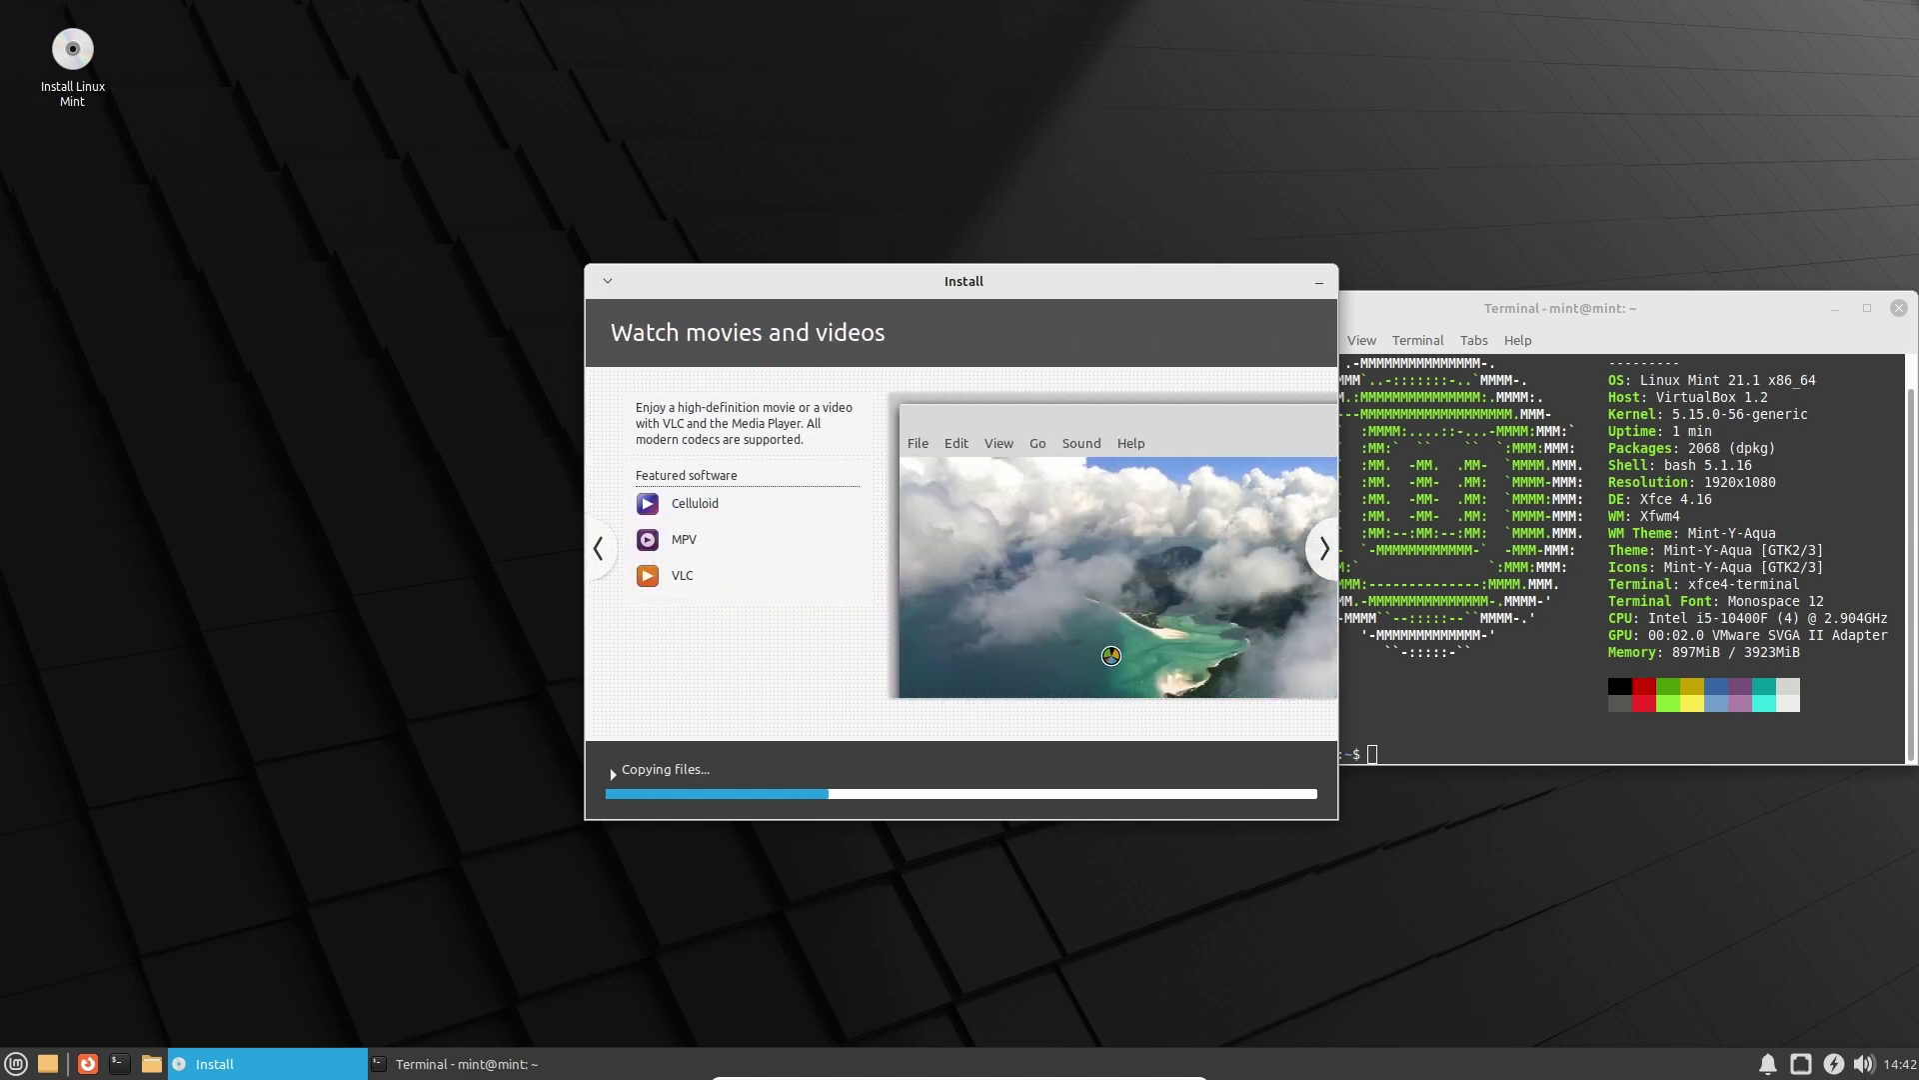
left_click(1327, 552)
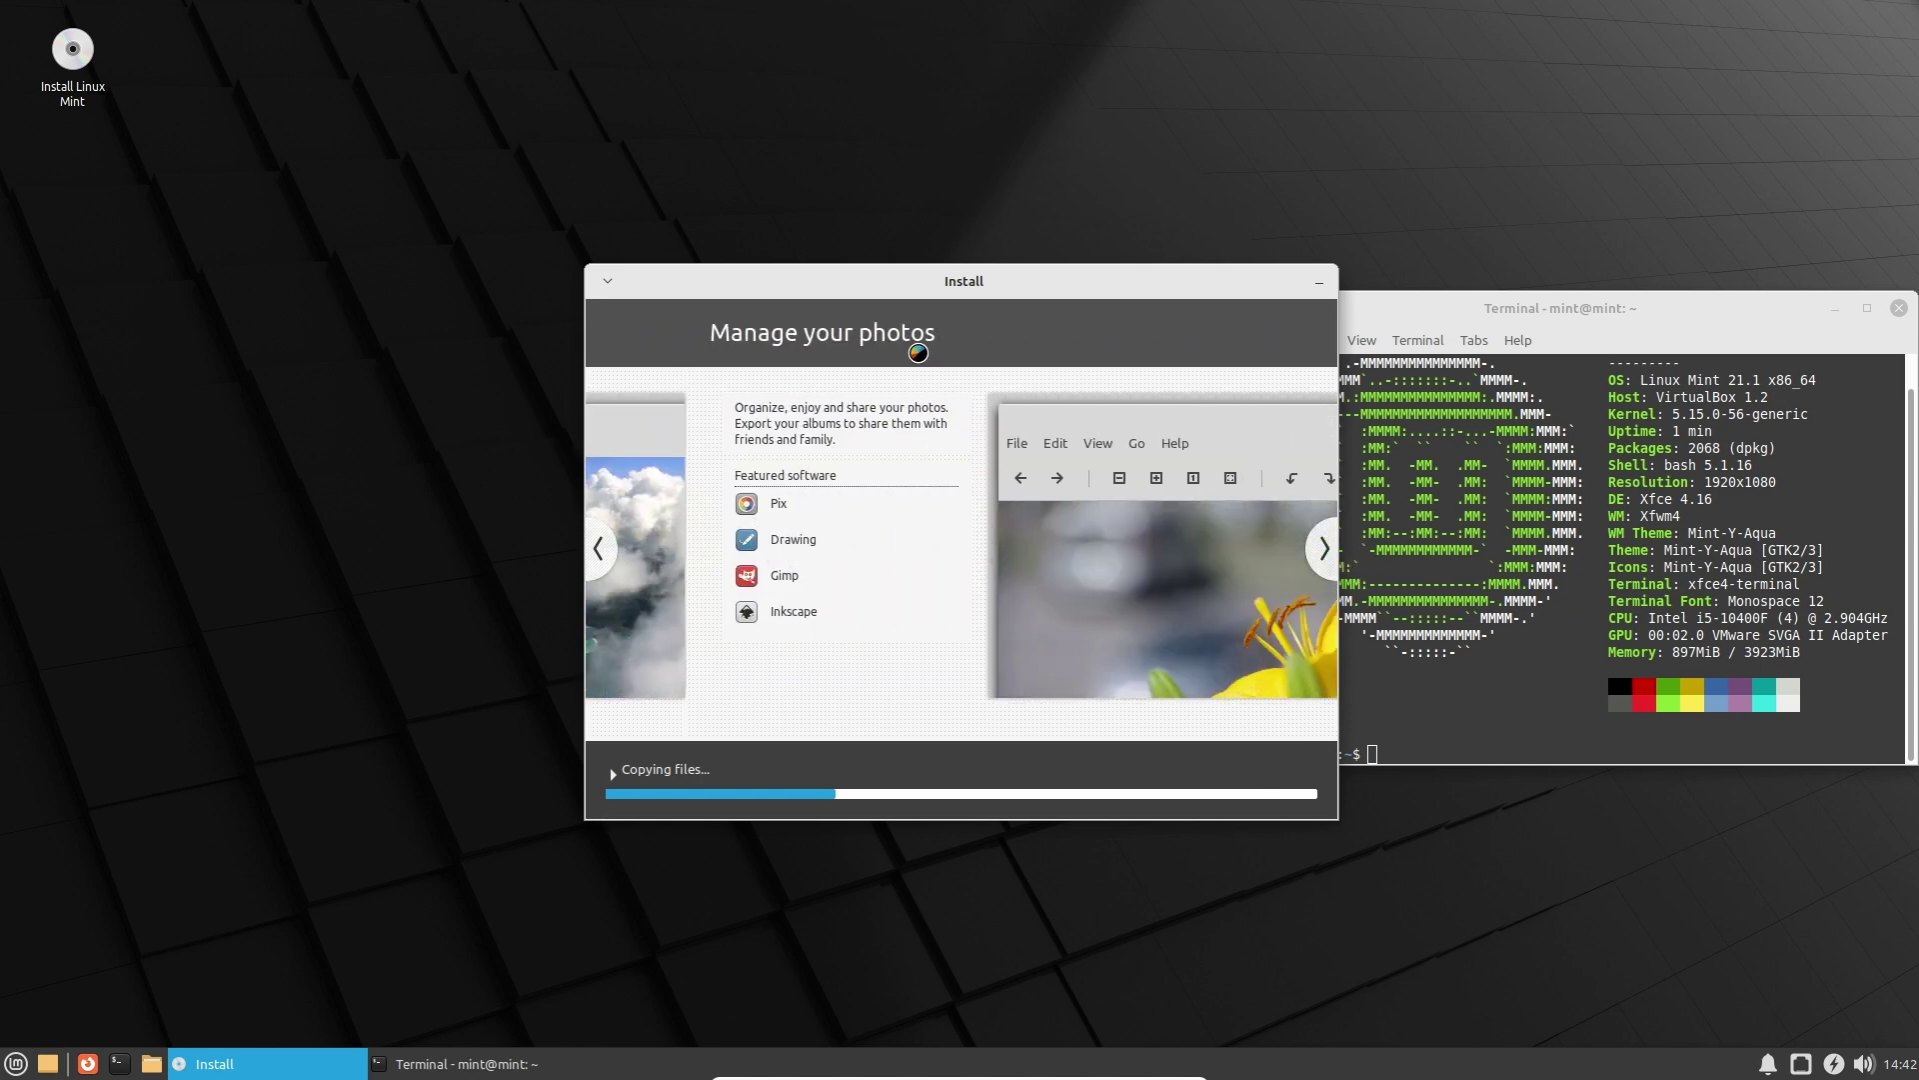
Advance the slideshow from Stay connected to Keep your system up to date.
left_click(1324, 549)
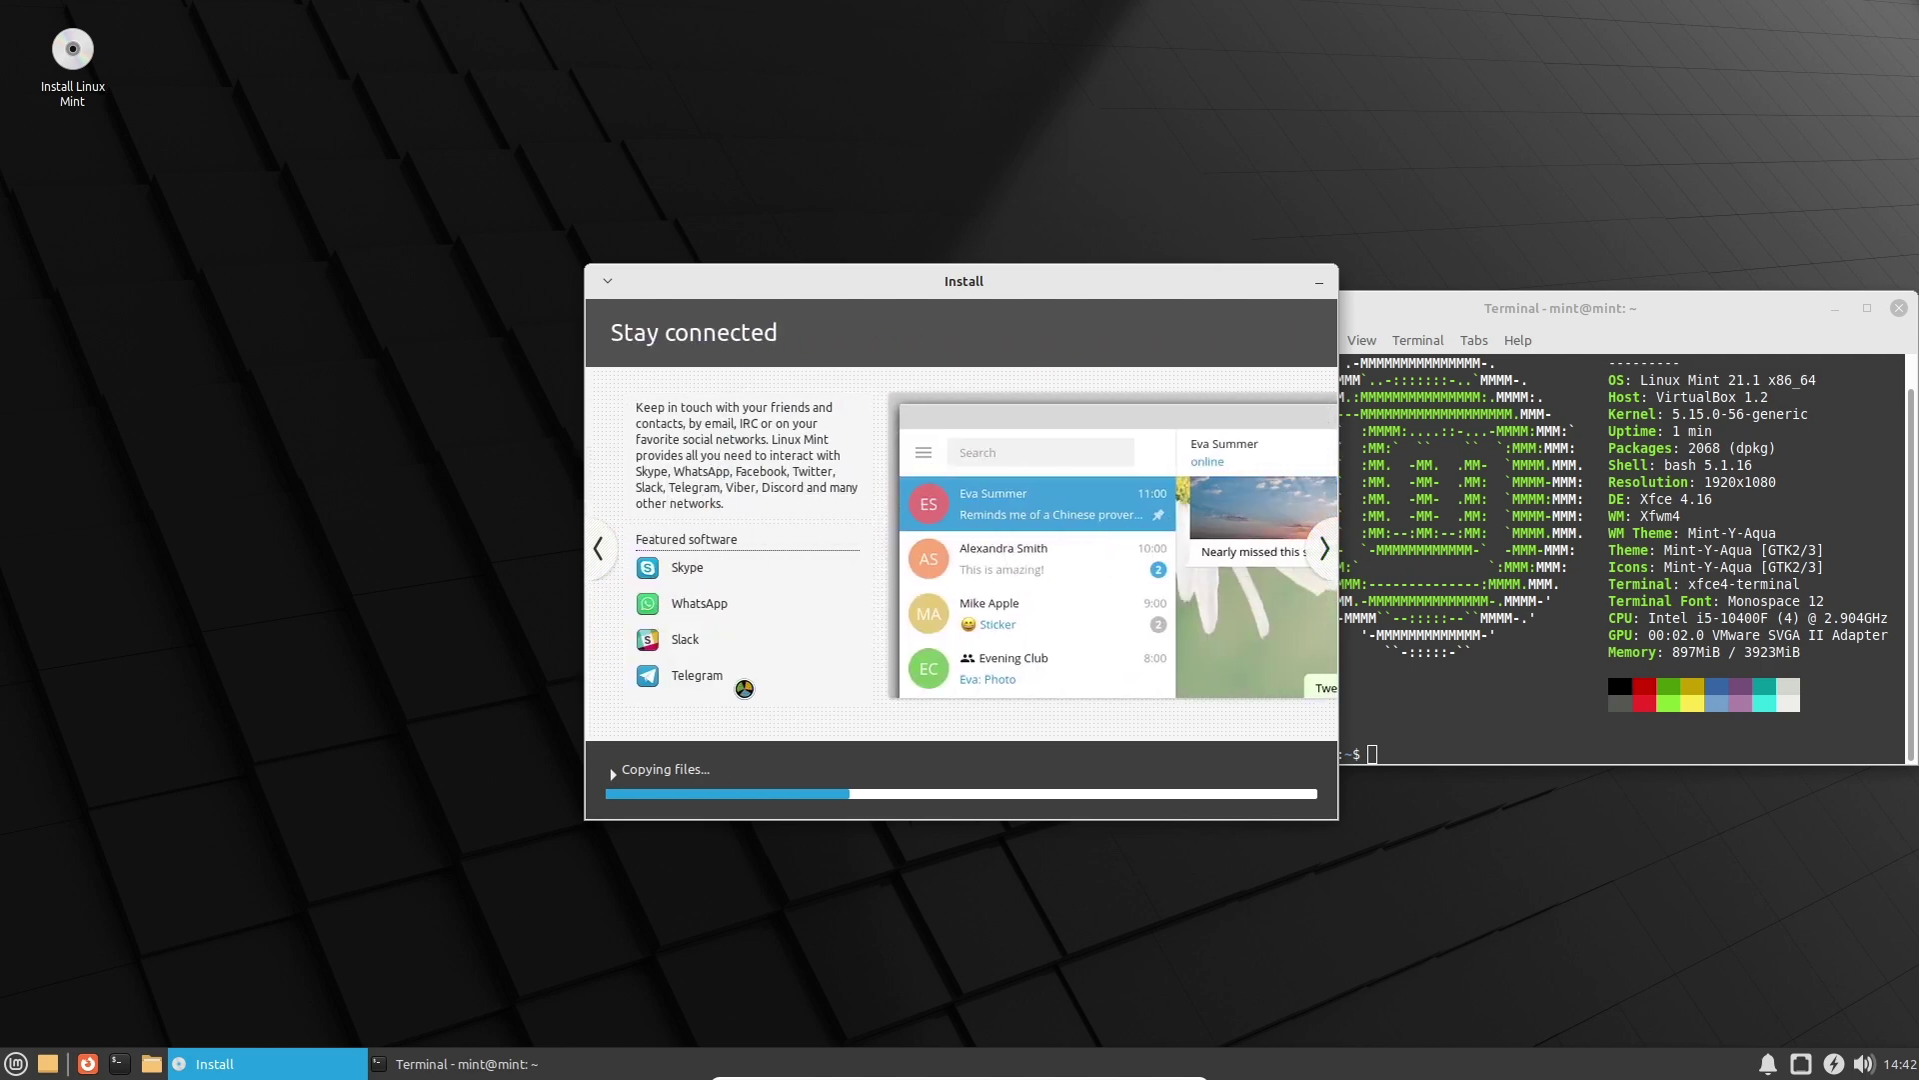
left_click(1327, 553)
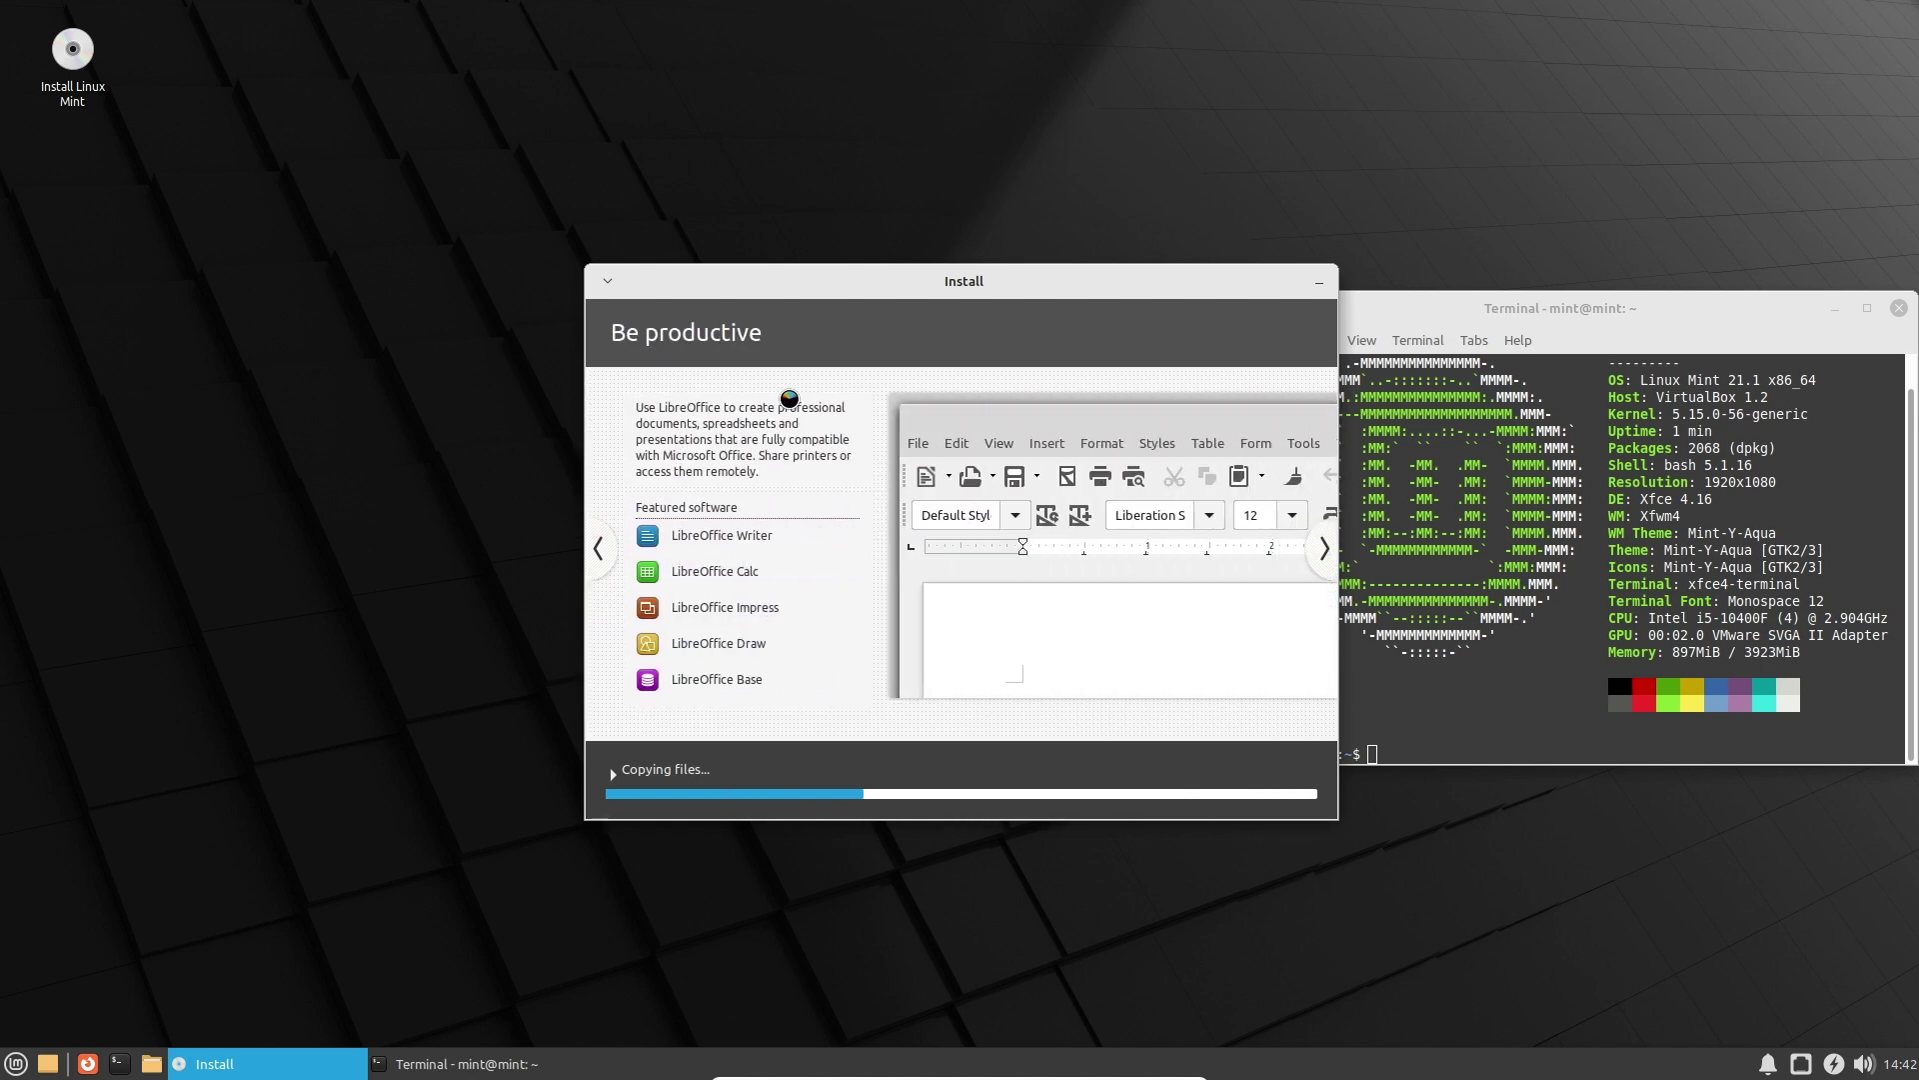
left_click(1324, 550)
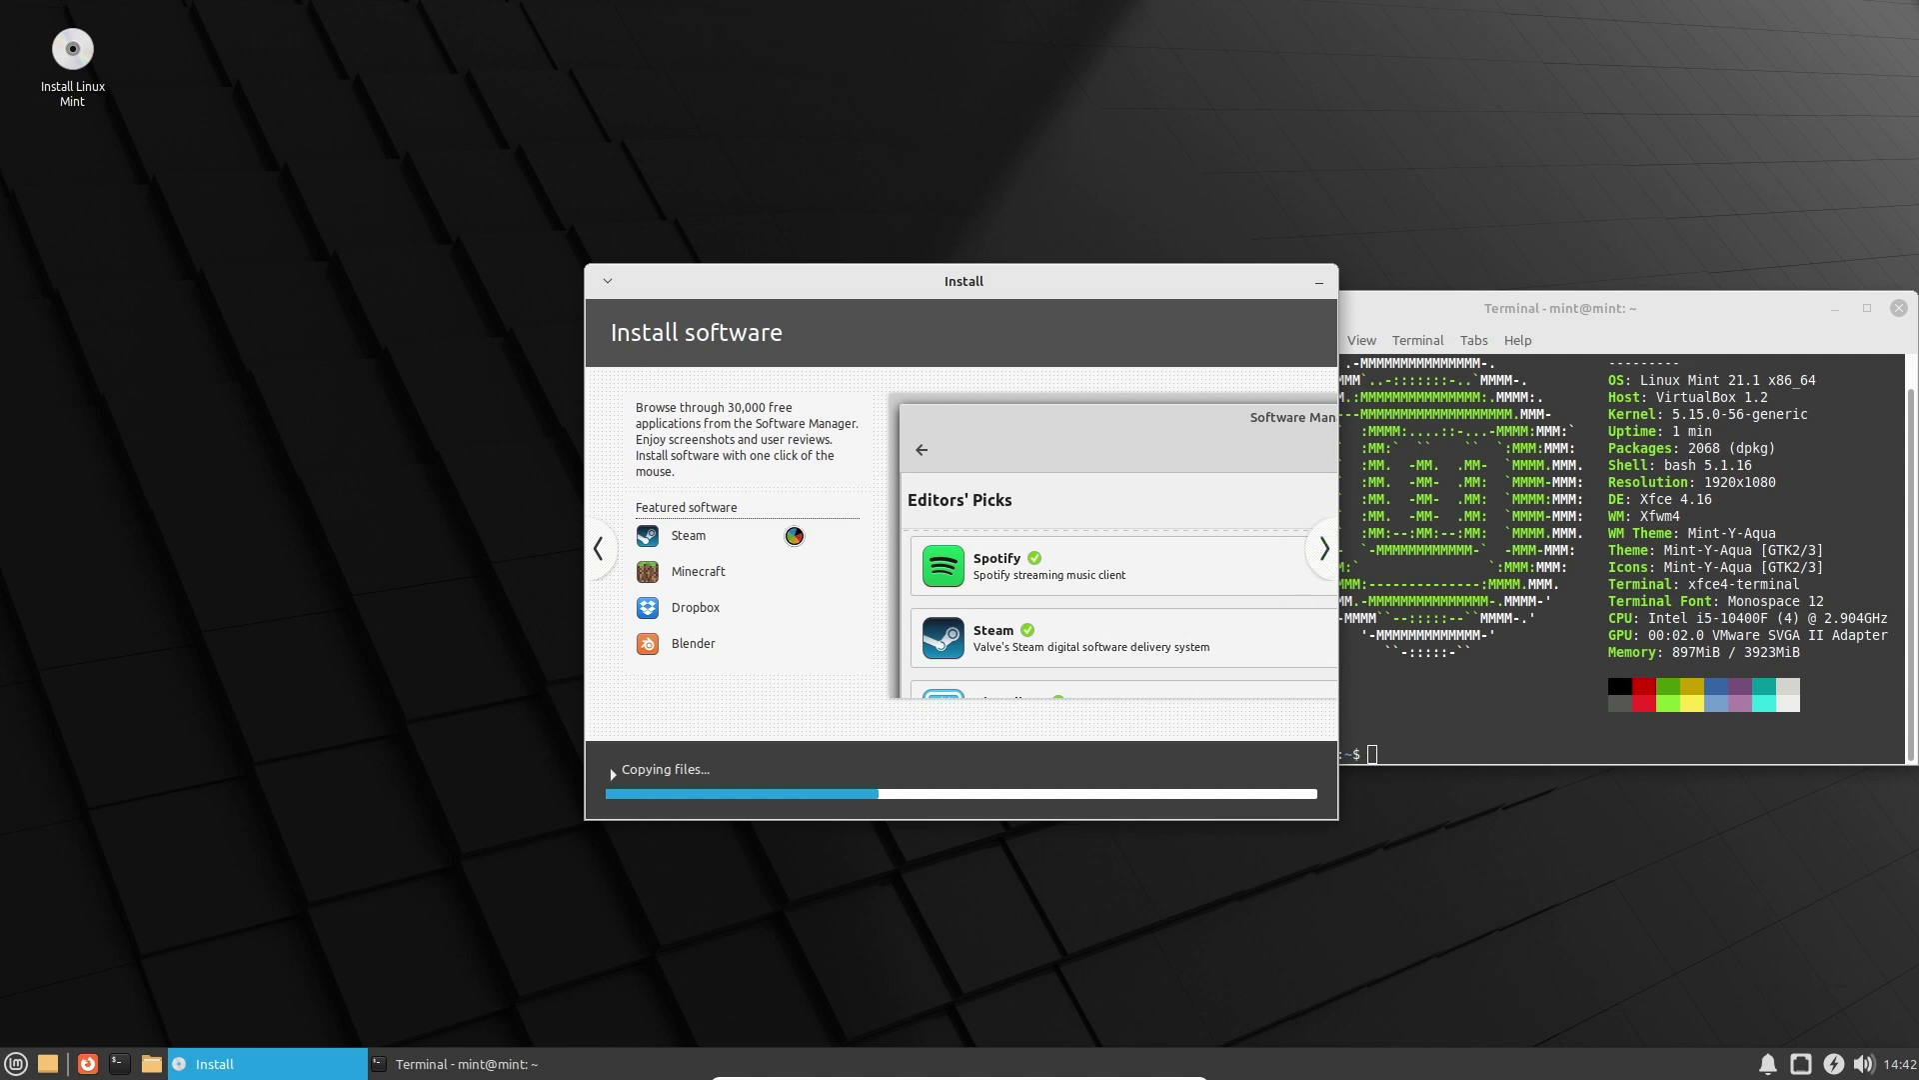
left_click(1323, 553)
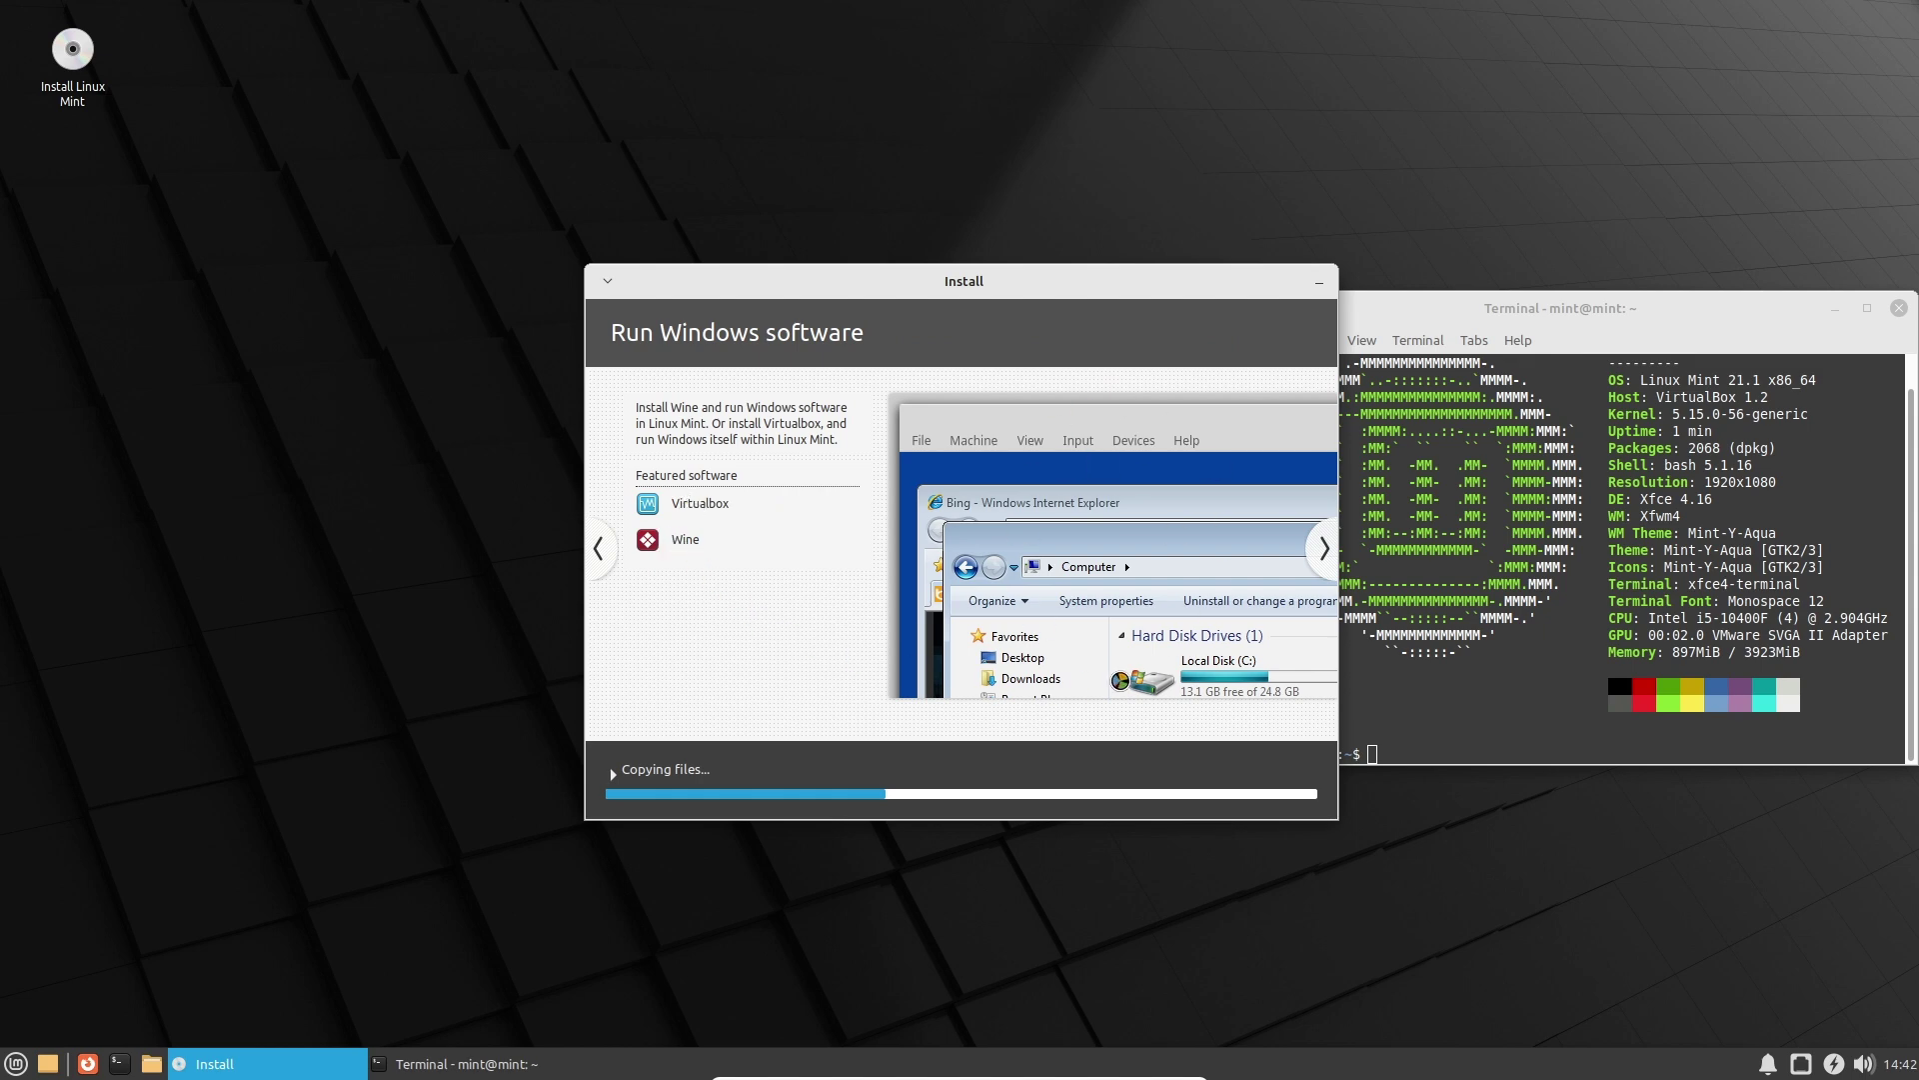
left_click(1324, 550)
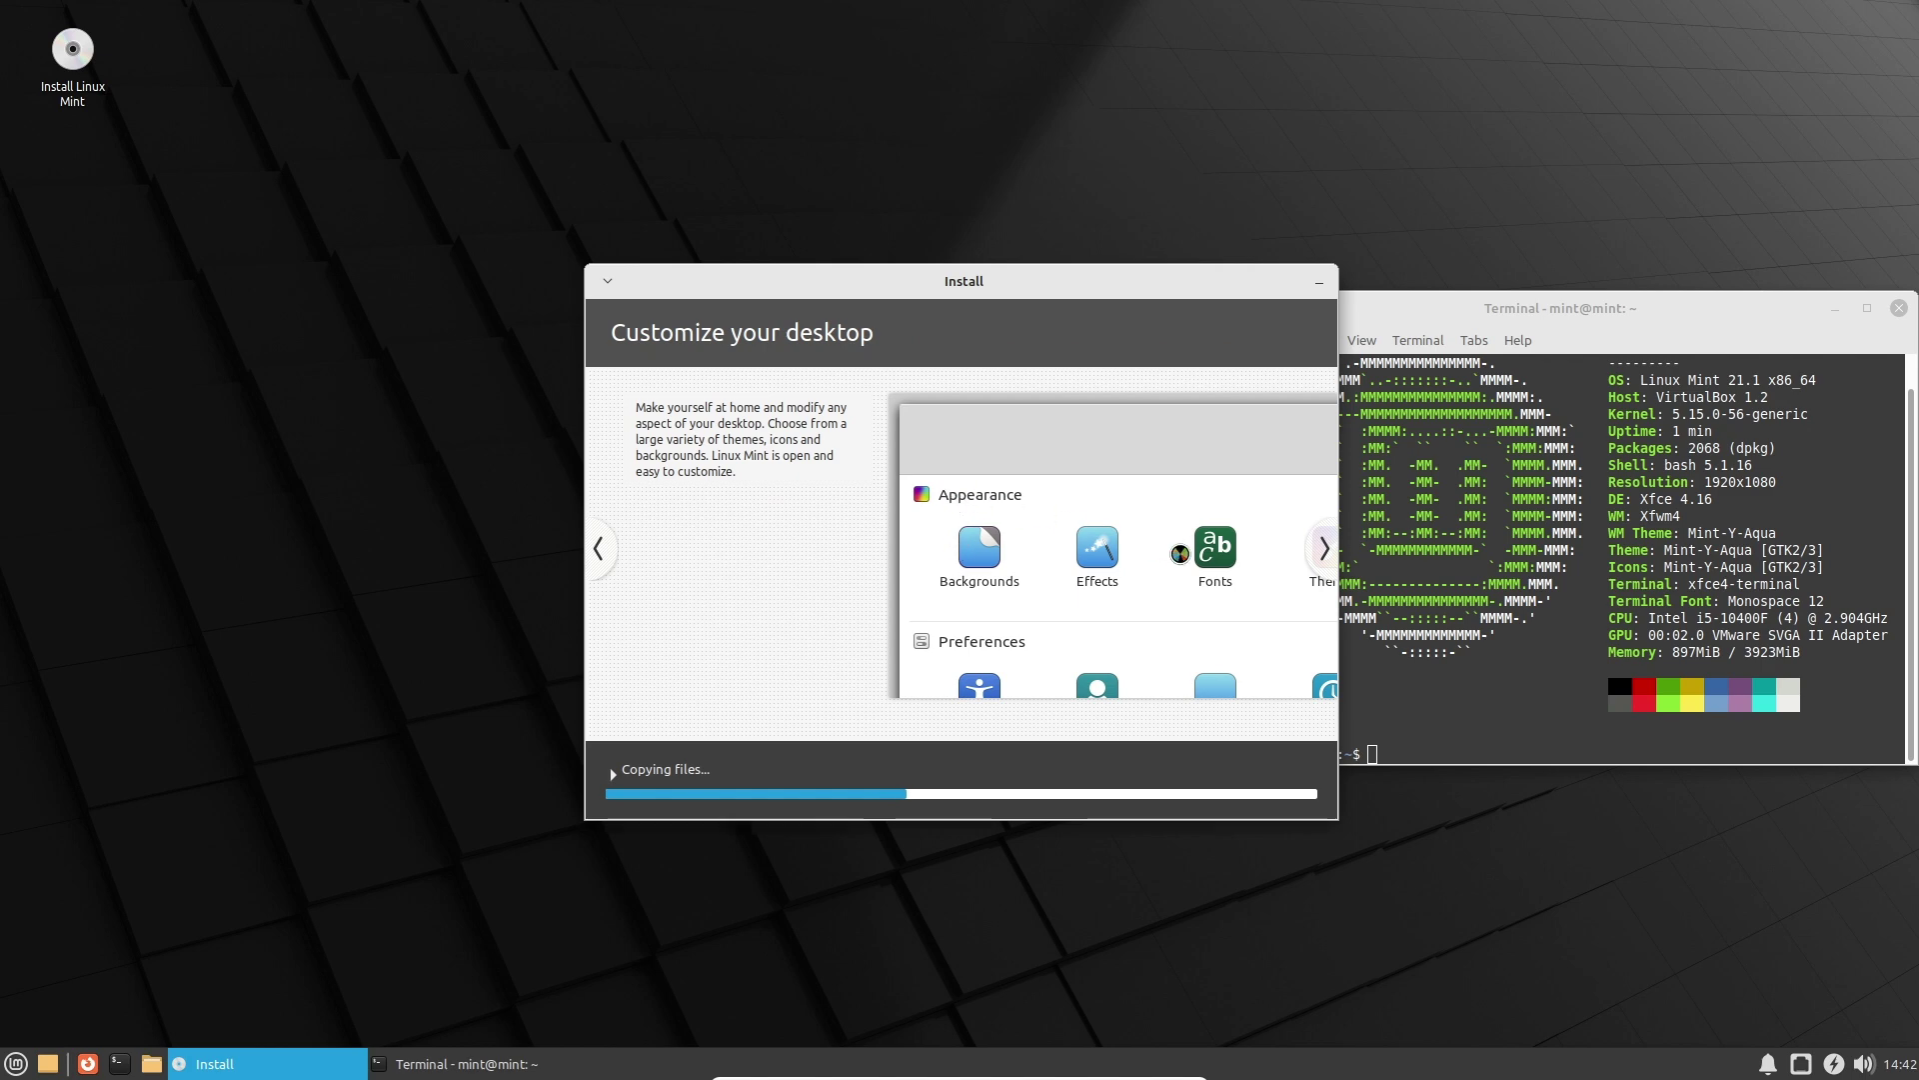
left_click(1321, 550)
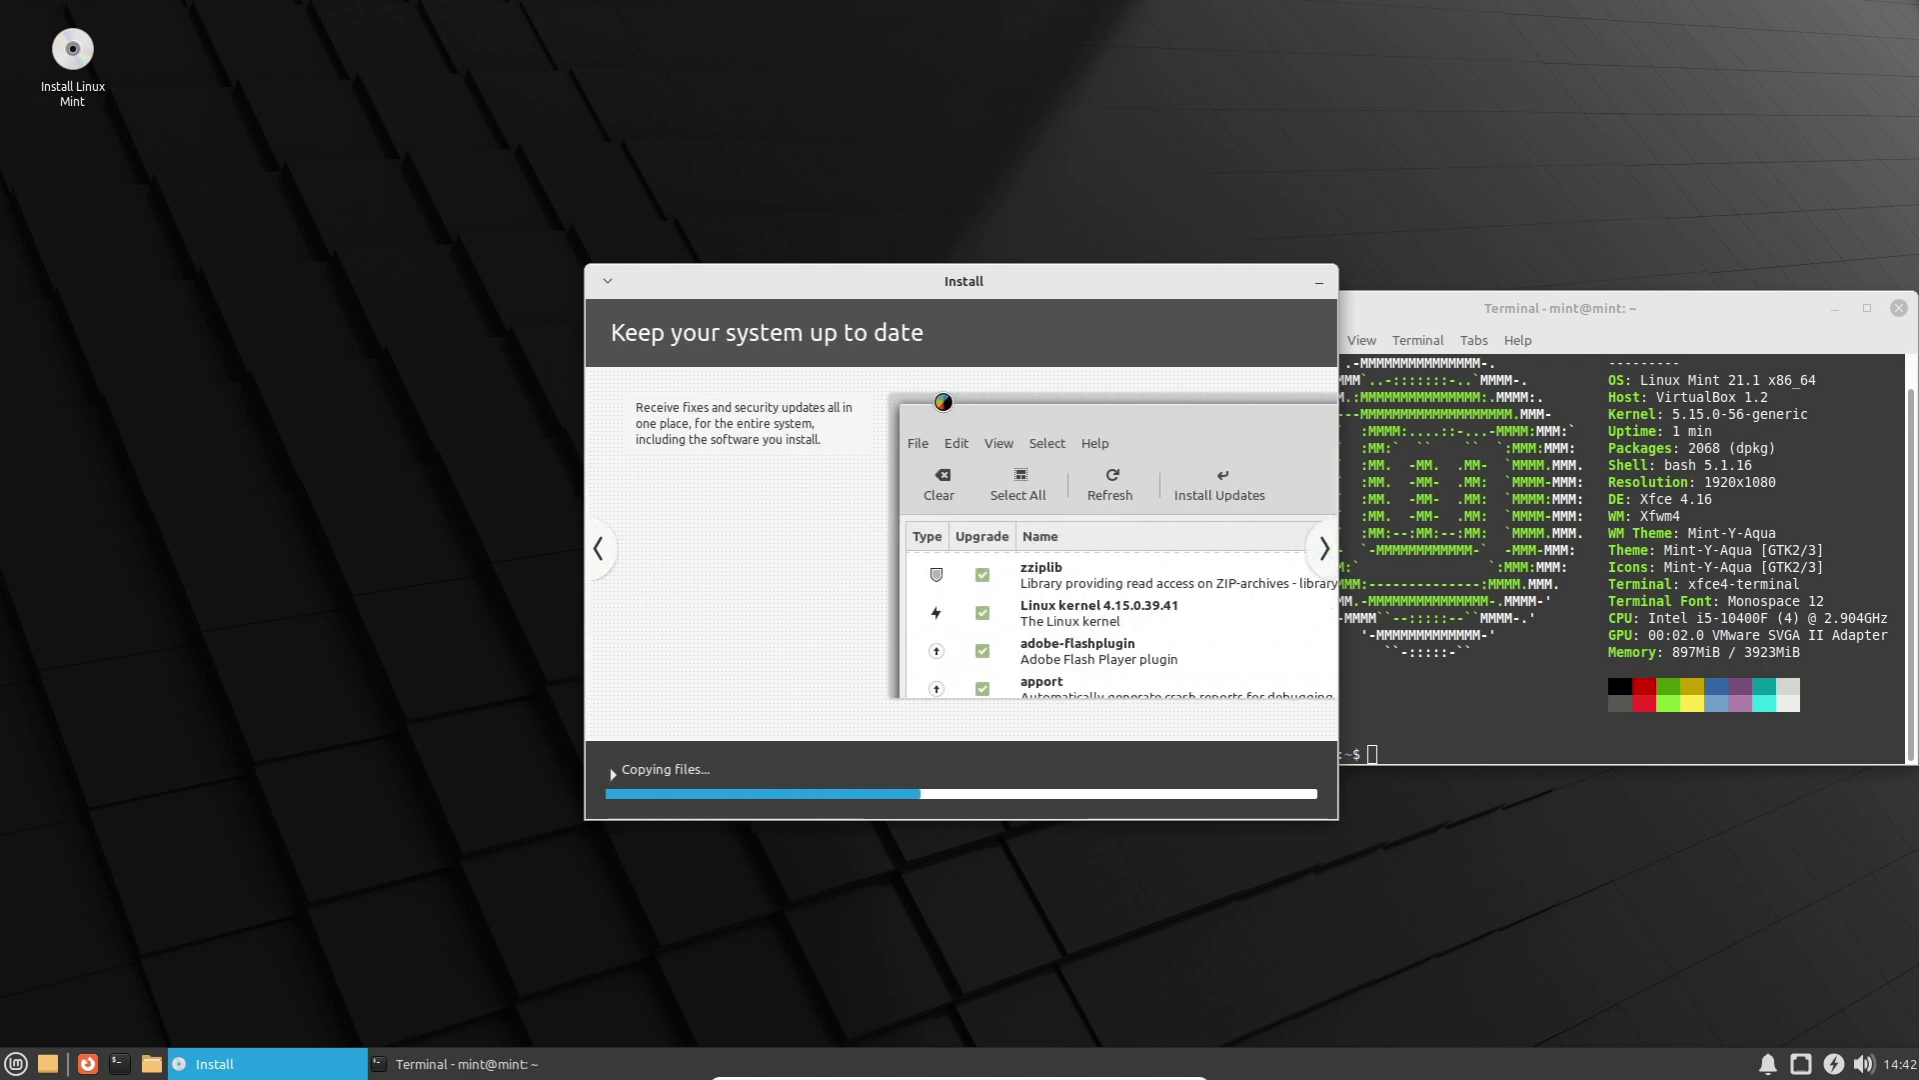
Show the Find help slide, minimize the installer and focus the terminal.
left_click(1322, 550)
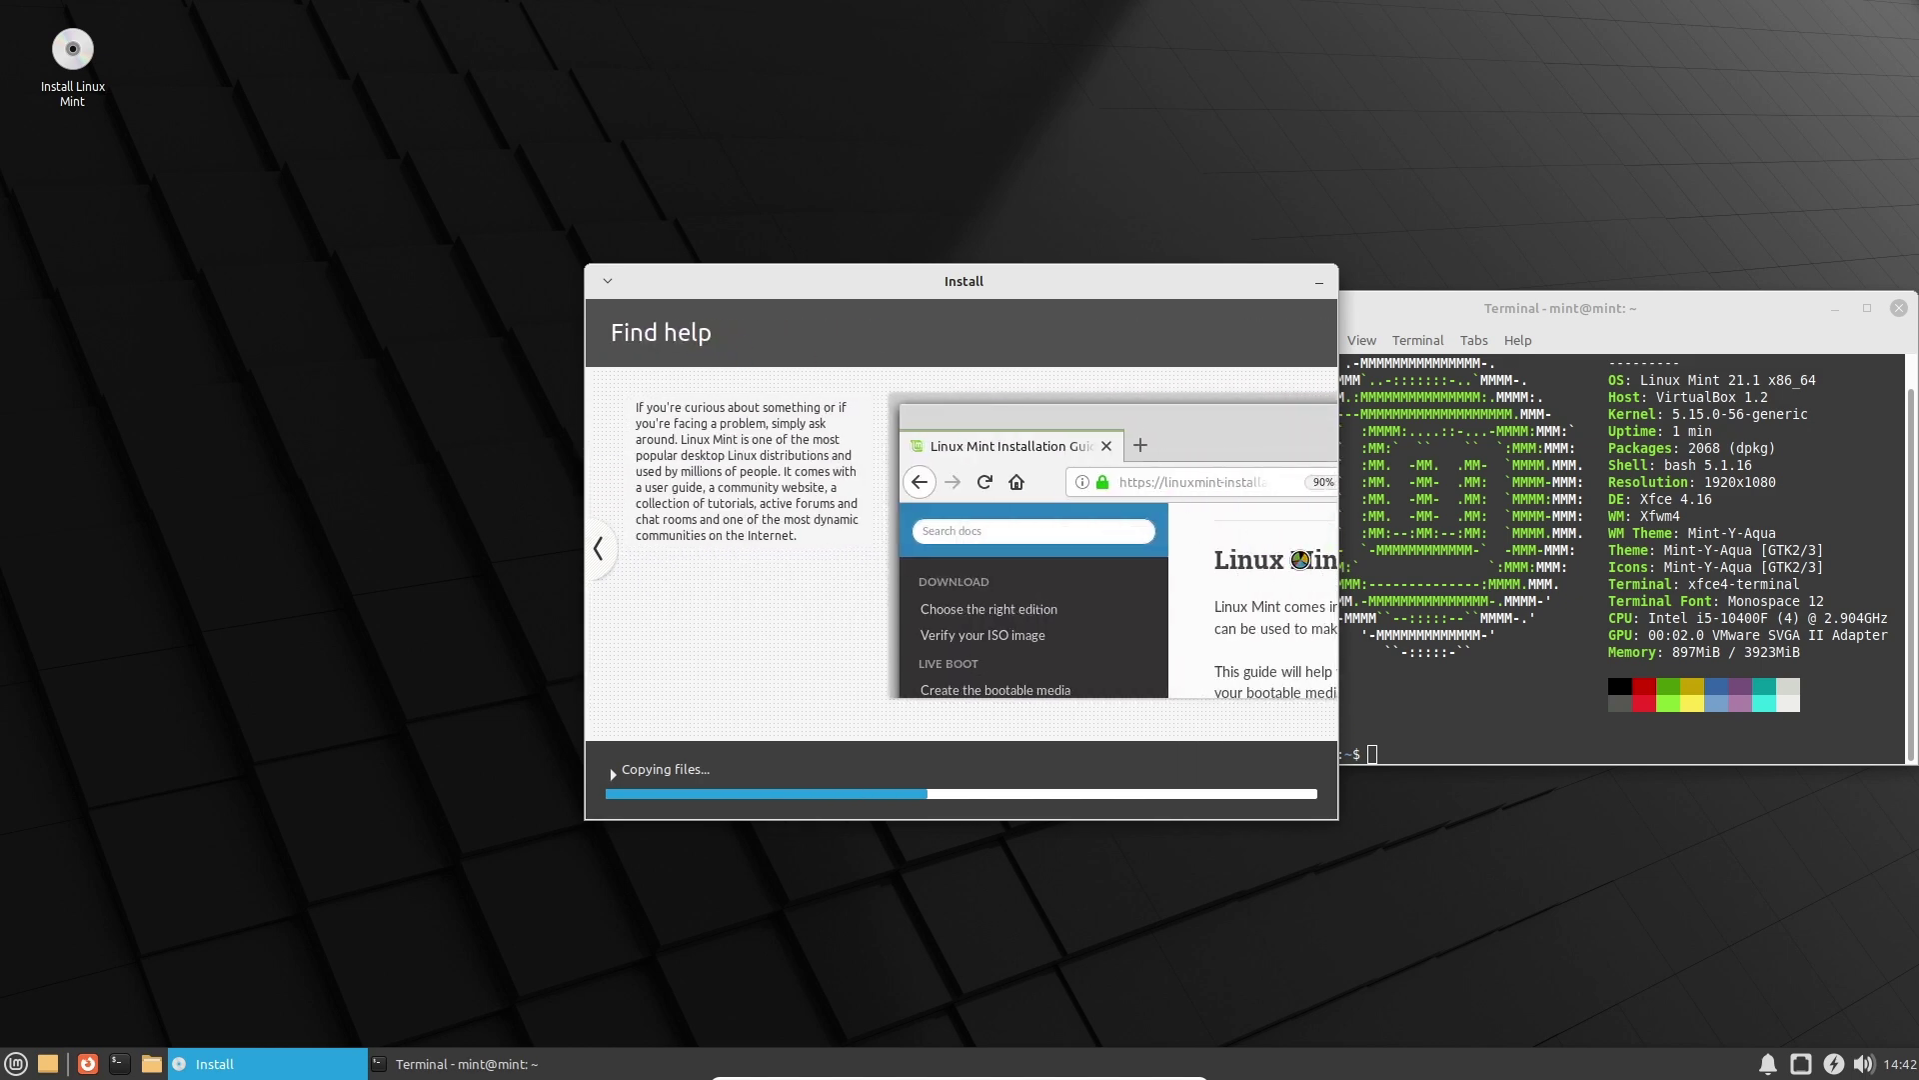
left_click(1319, 287)
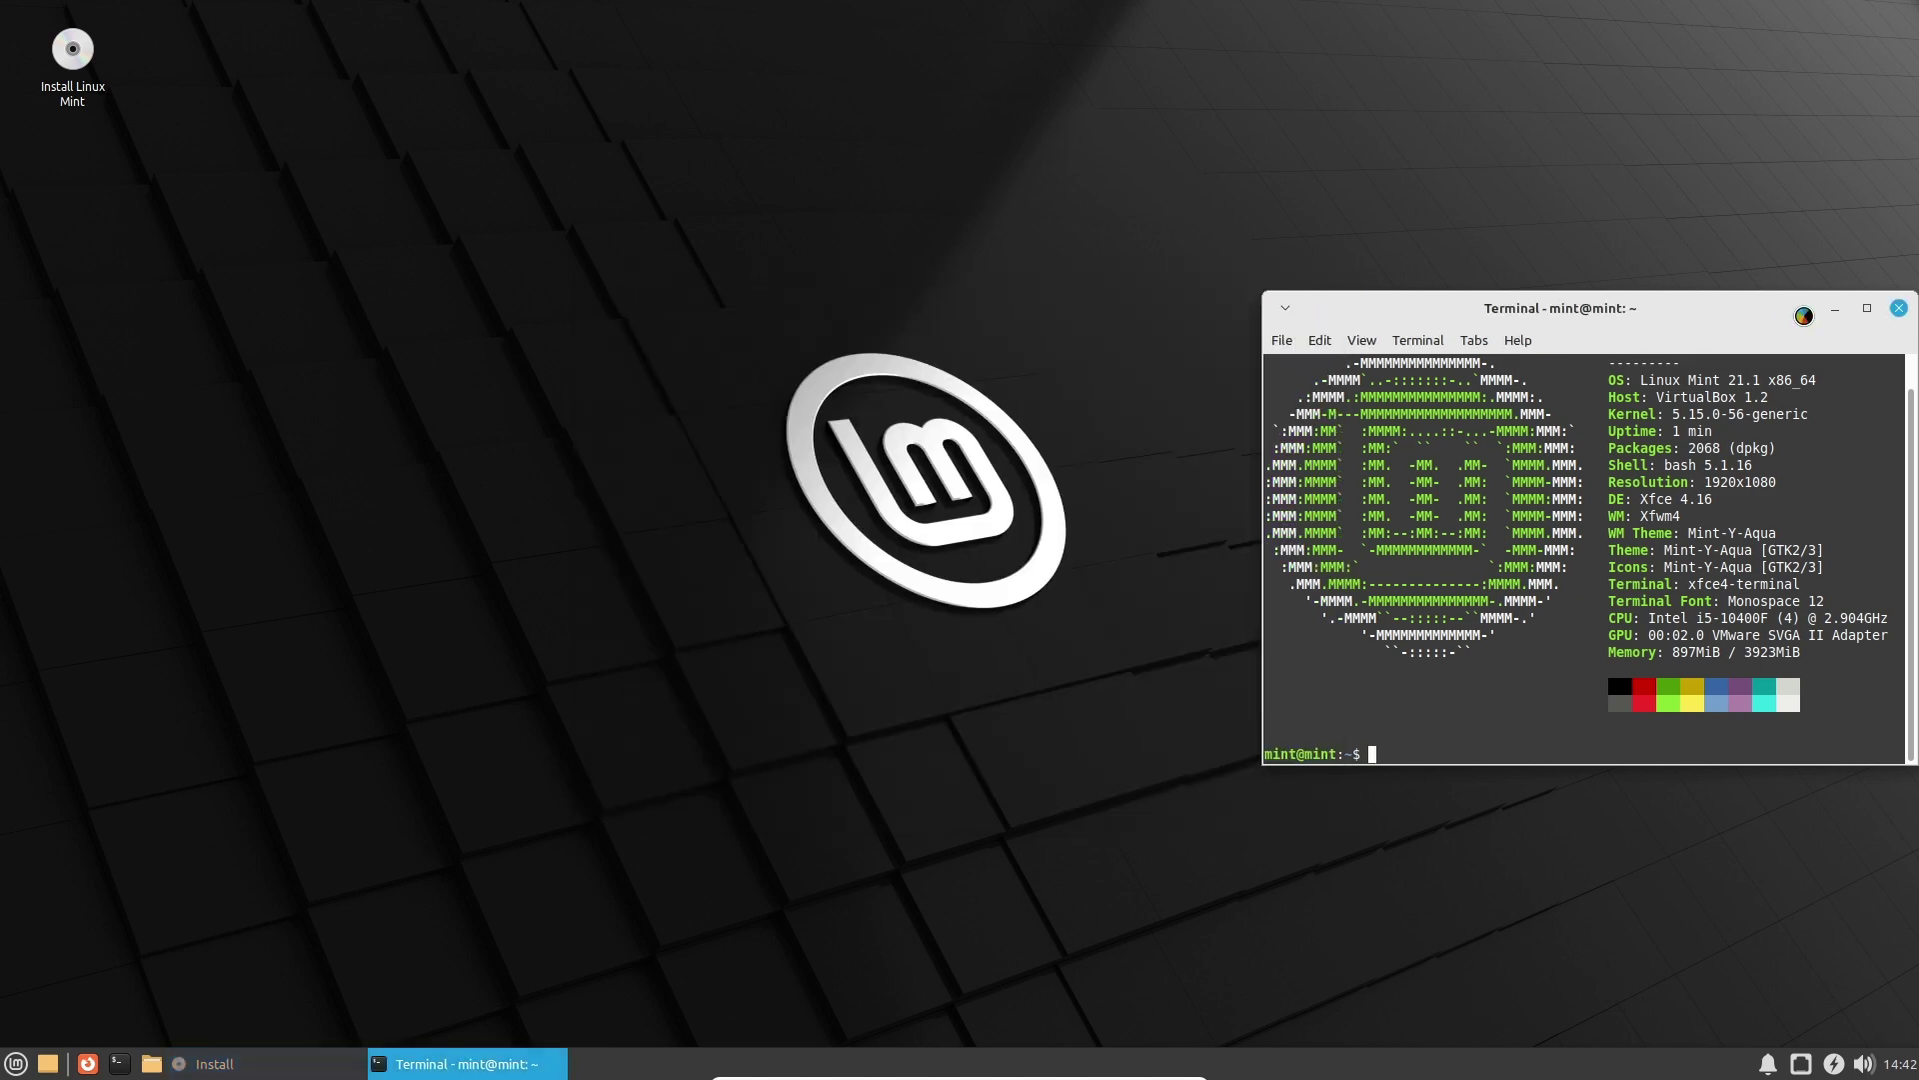
left_click(1835, 308)
Try running htop, then install it with 'sudo apt install htop'.
left_click(47, 1063)
key("Return")
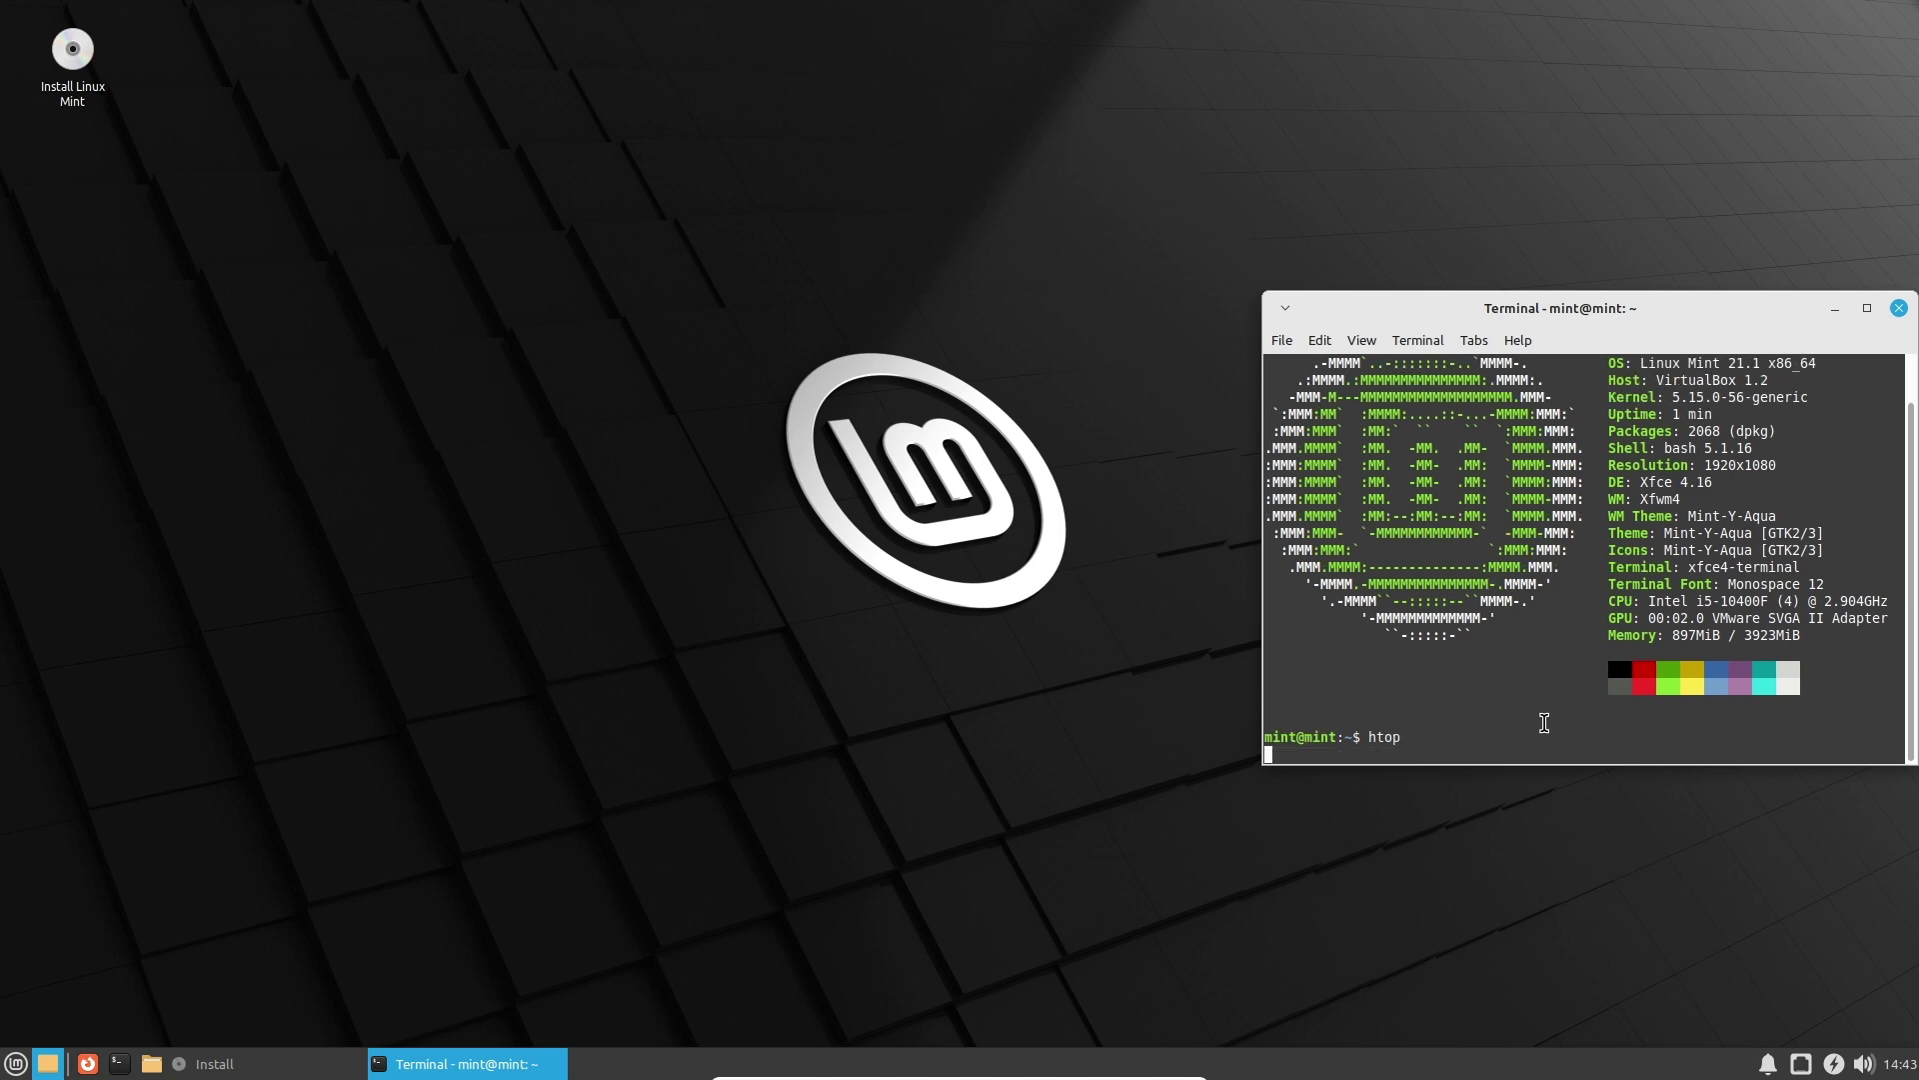
type("sudo apt install htop")
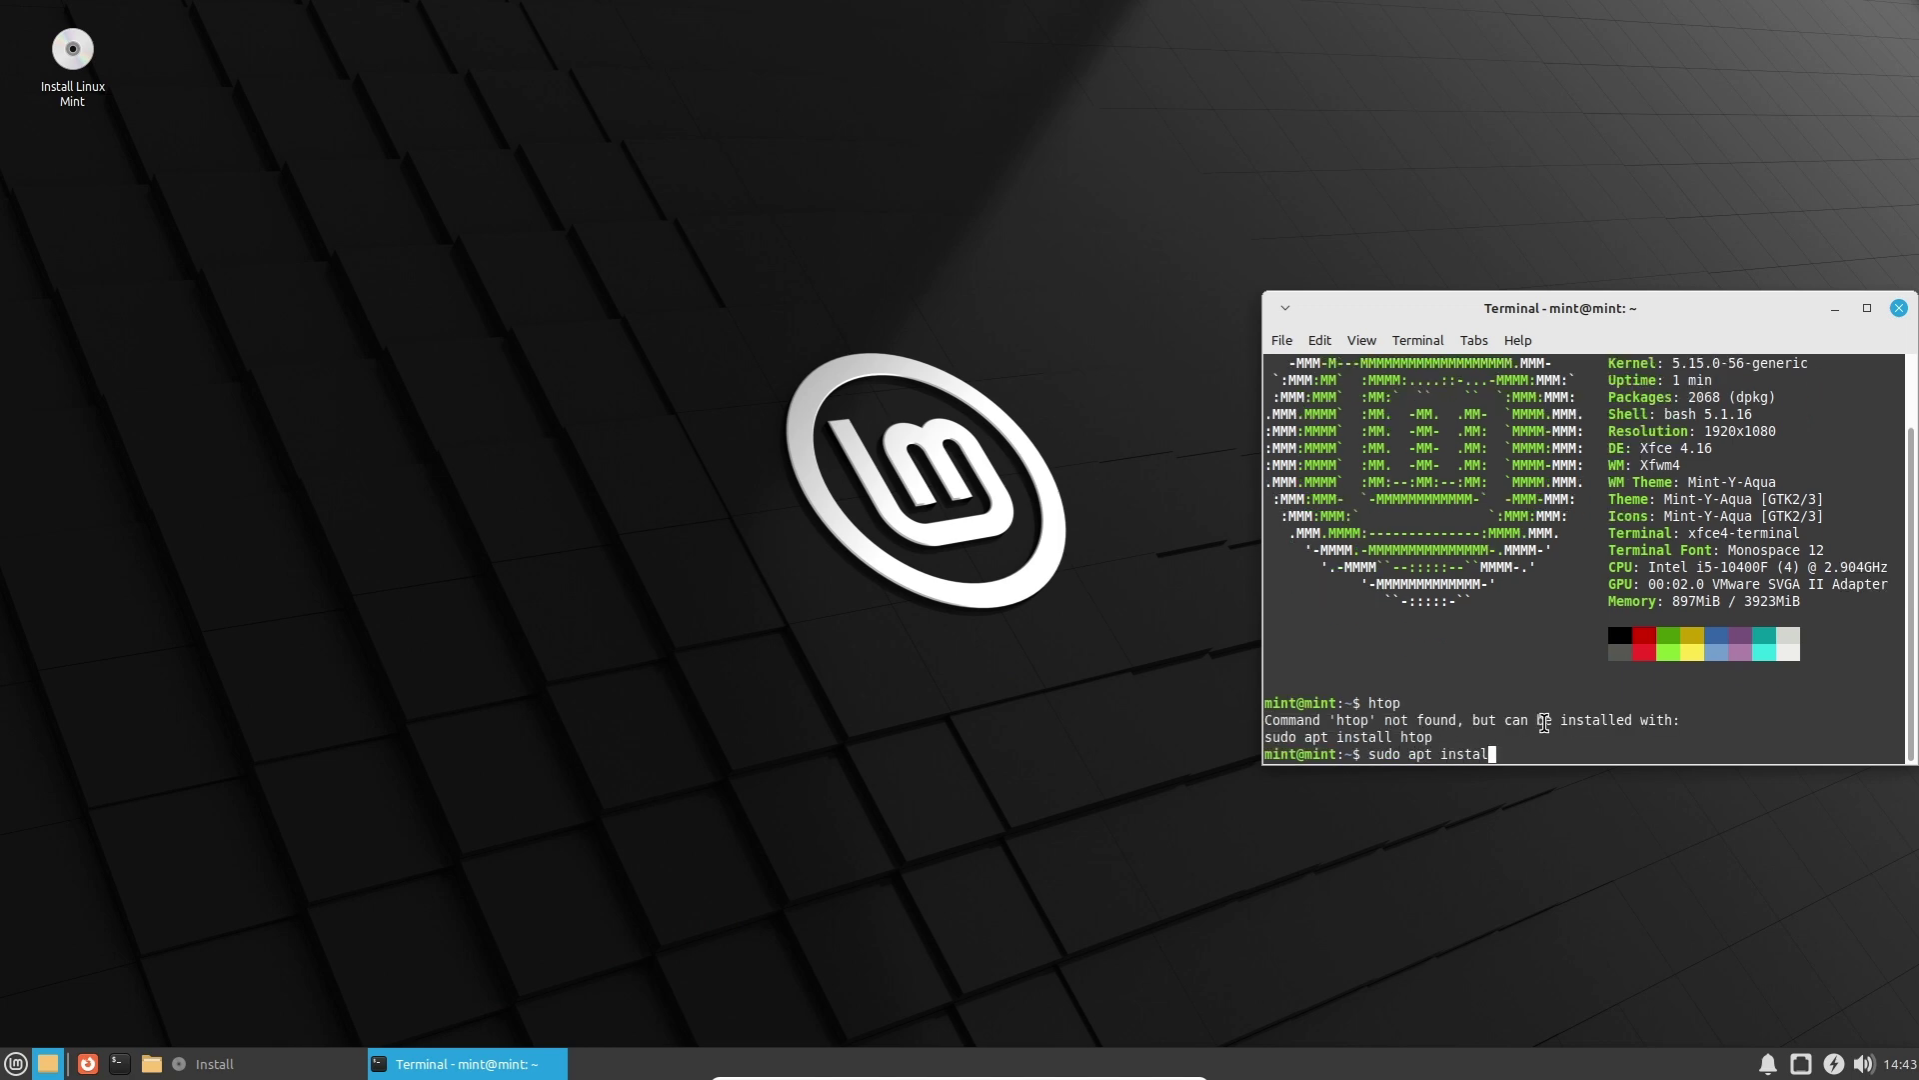
key("Return")
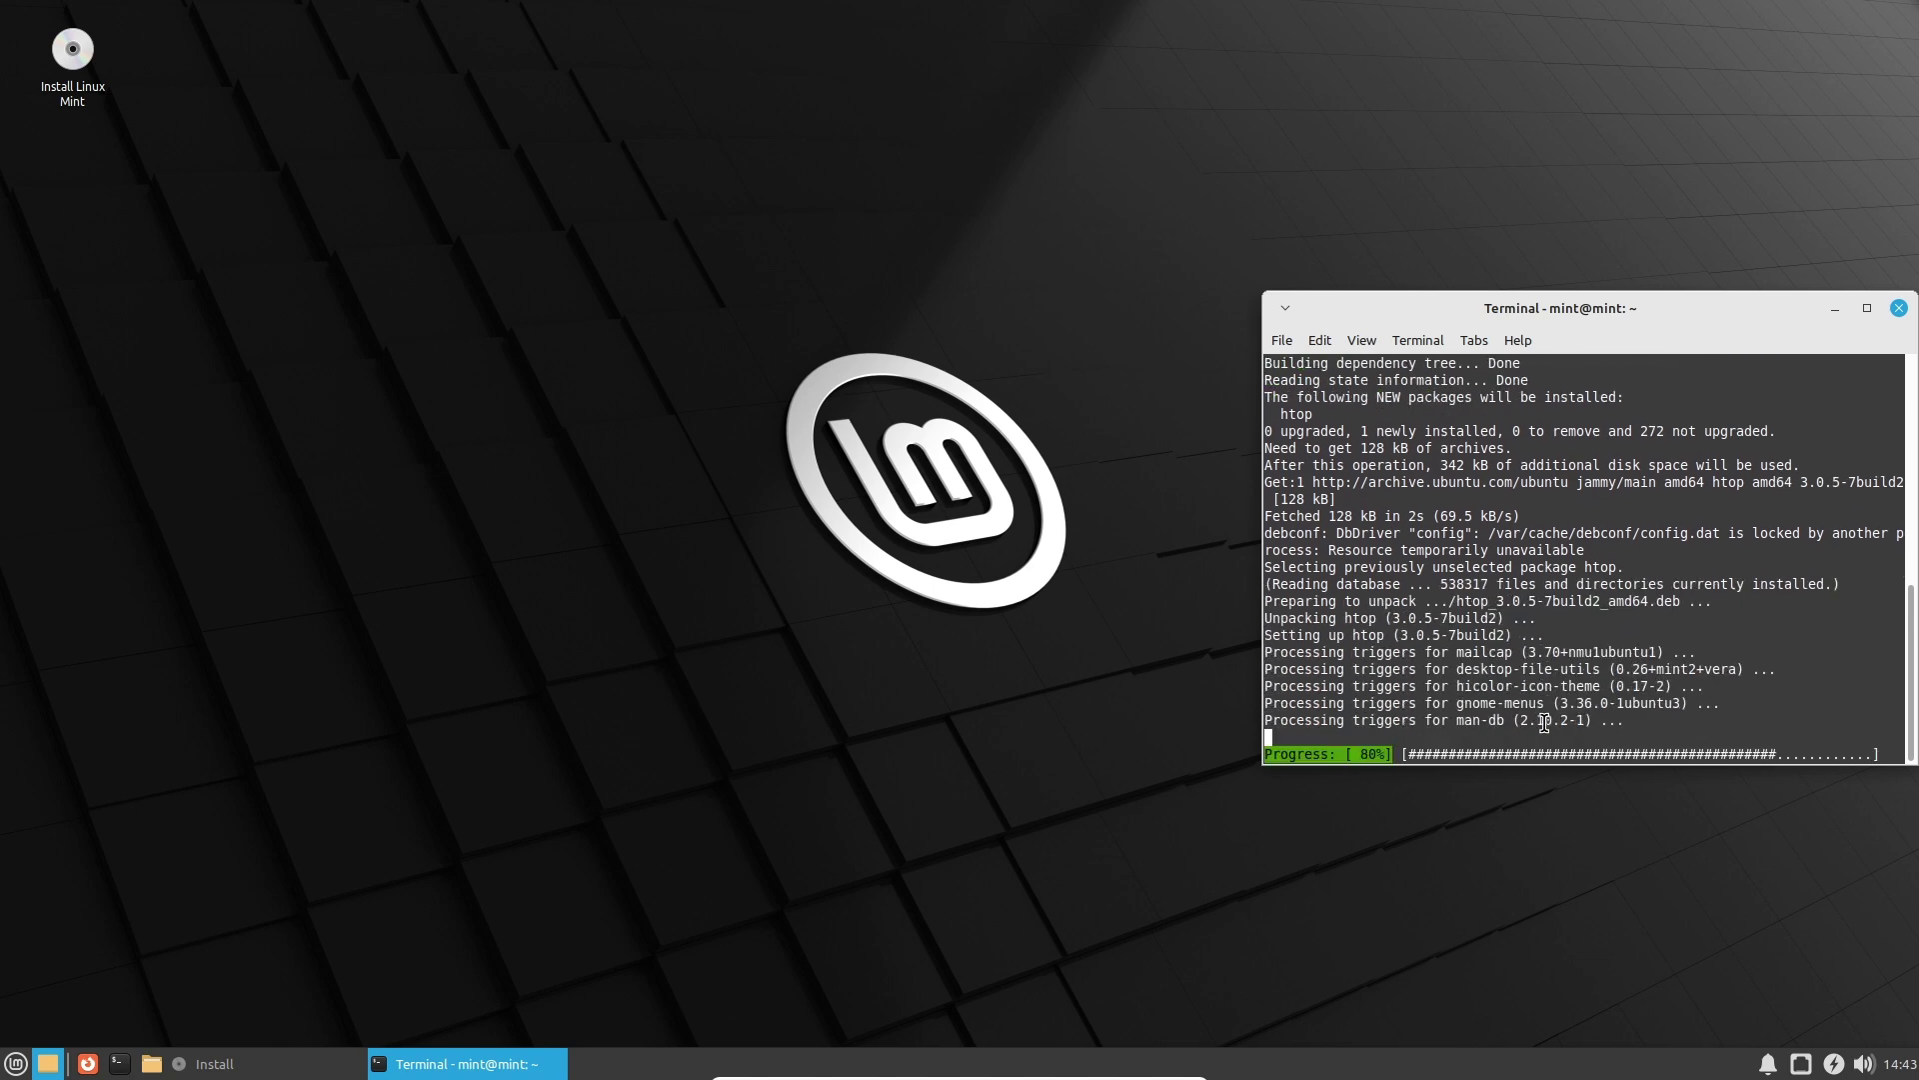
Launch htop to watch processes, then minimize the terminal.
type("top")
key("Return")
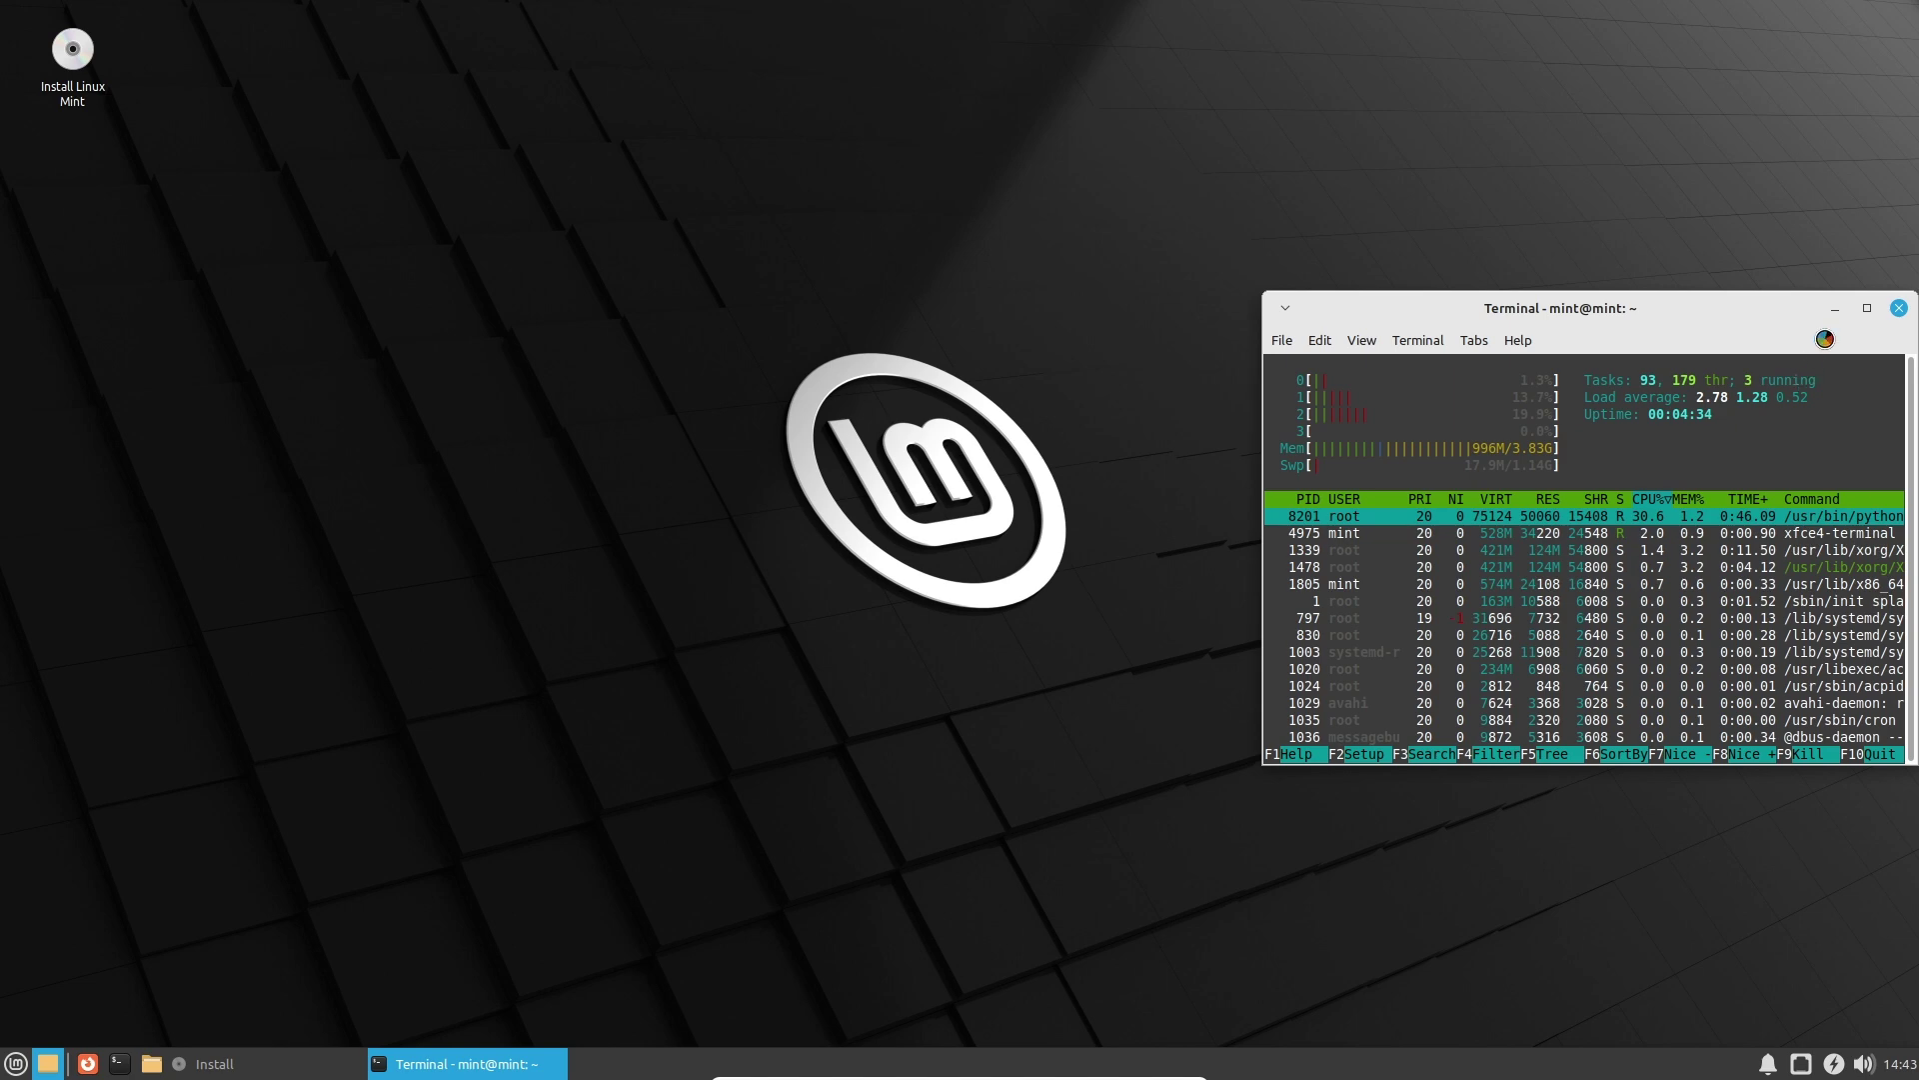
left_click(1837, 309)
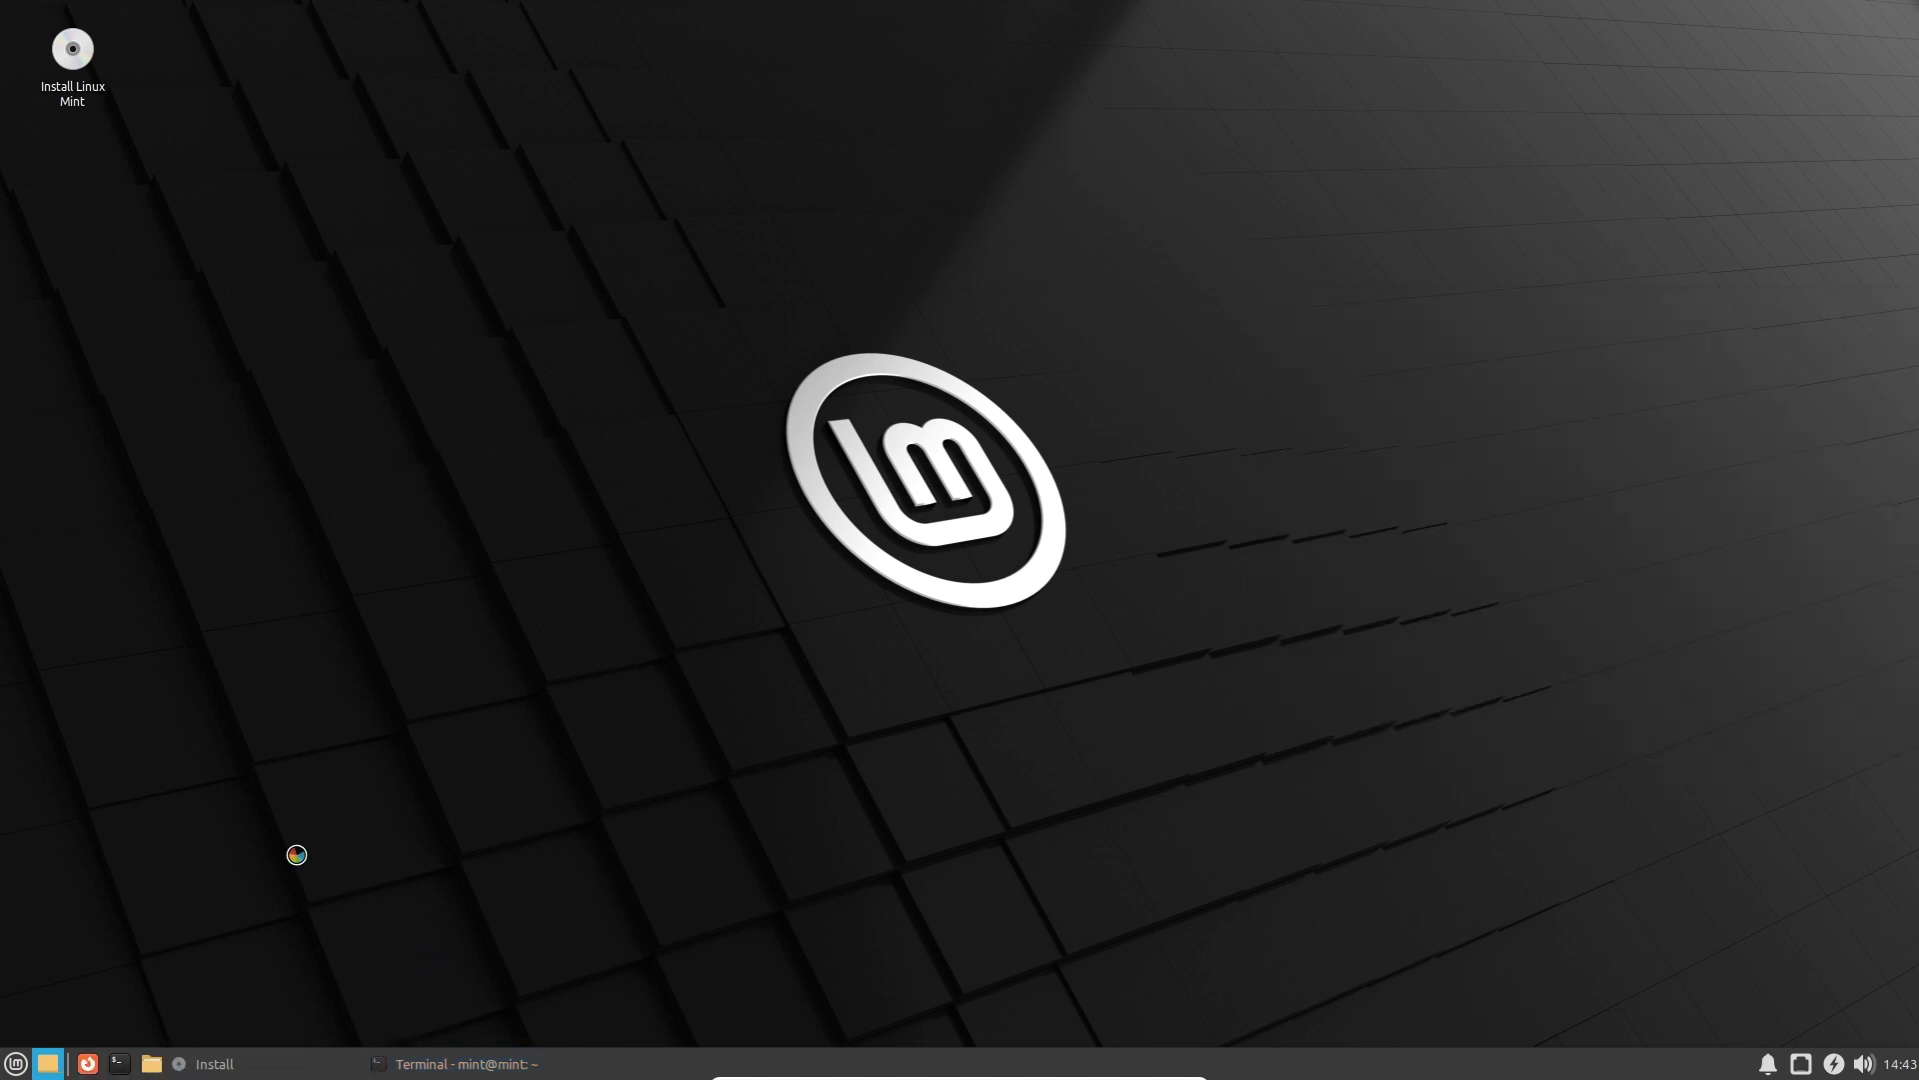
Restore the installer window and expand, then collapse, the 'Copying files…' log.
left_click(480, 1064)
left_click(470, 1061)
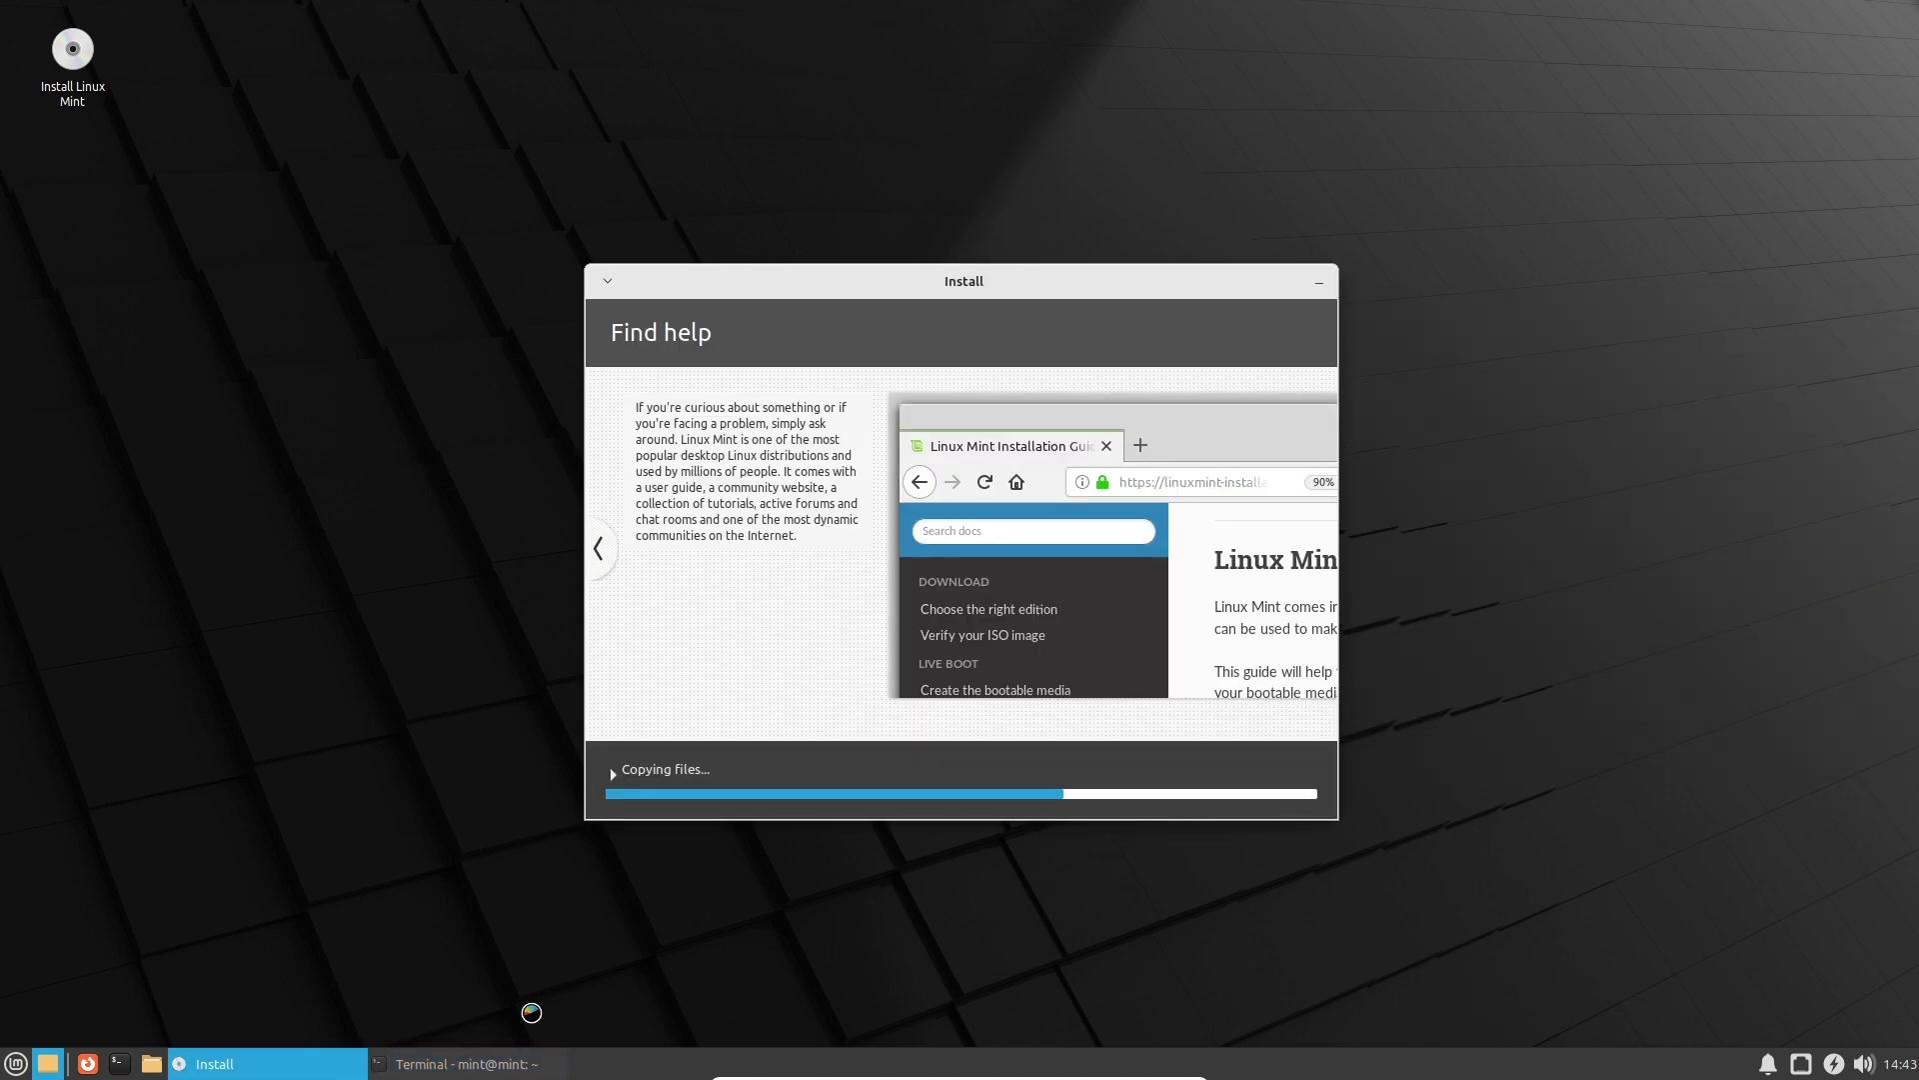
left_click(697, 768)
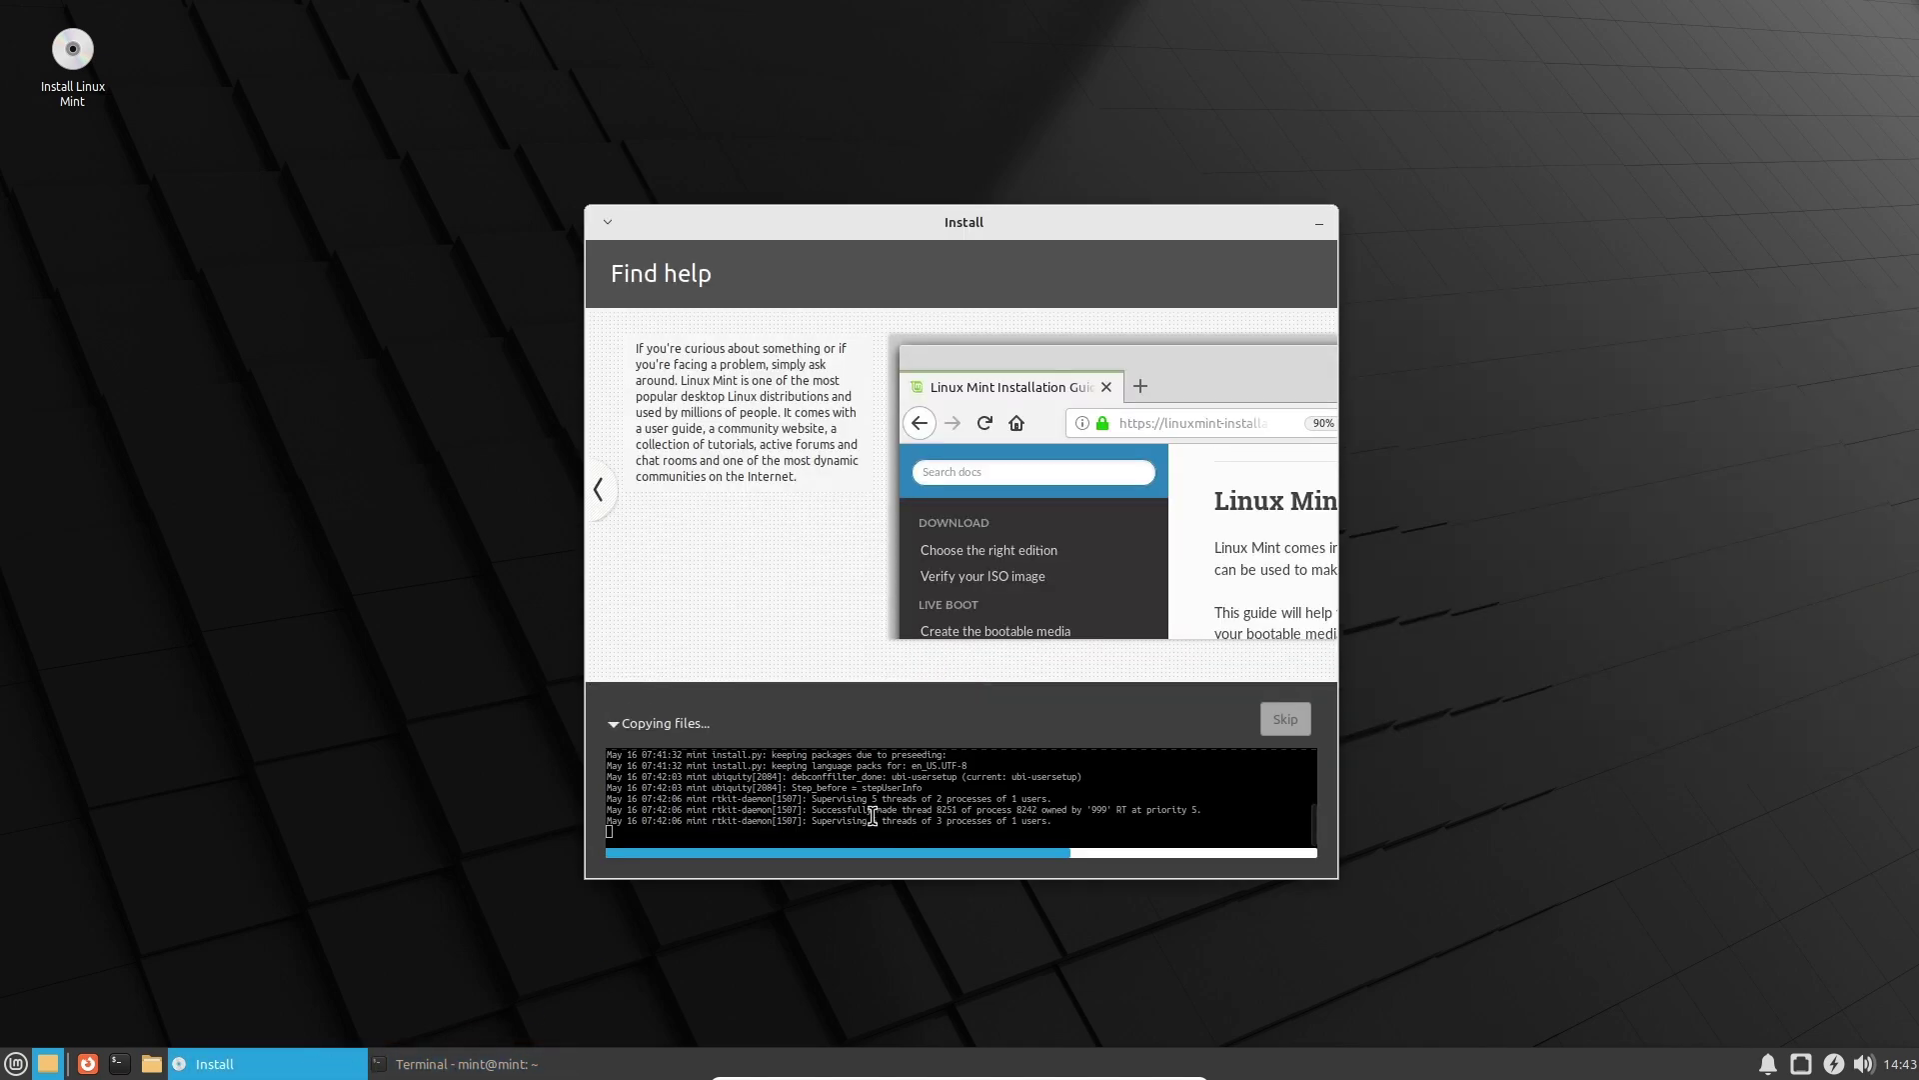
left_click(686, 725)
Open and close the Whisker application menu twice.
left_click(14, 1064)
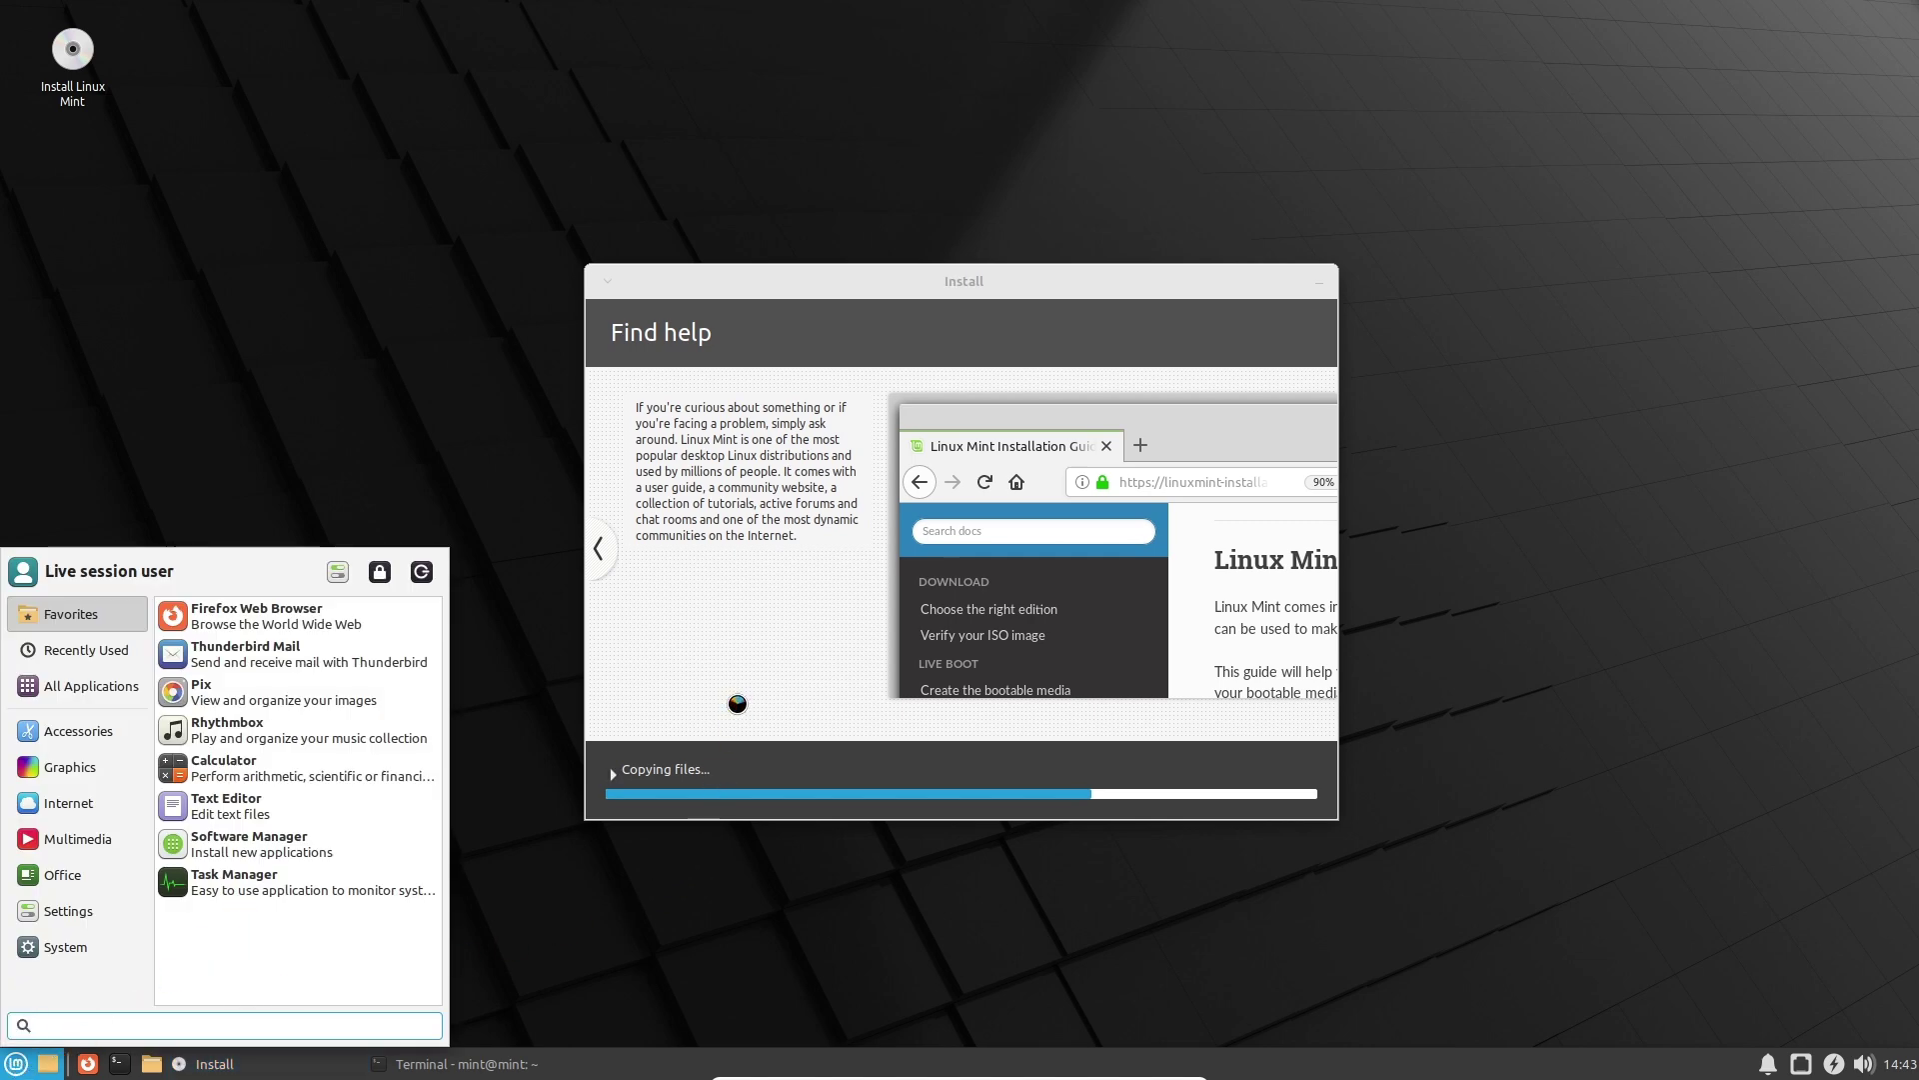
left_click(737, 703)
left_click(8, 1065)
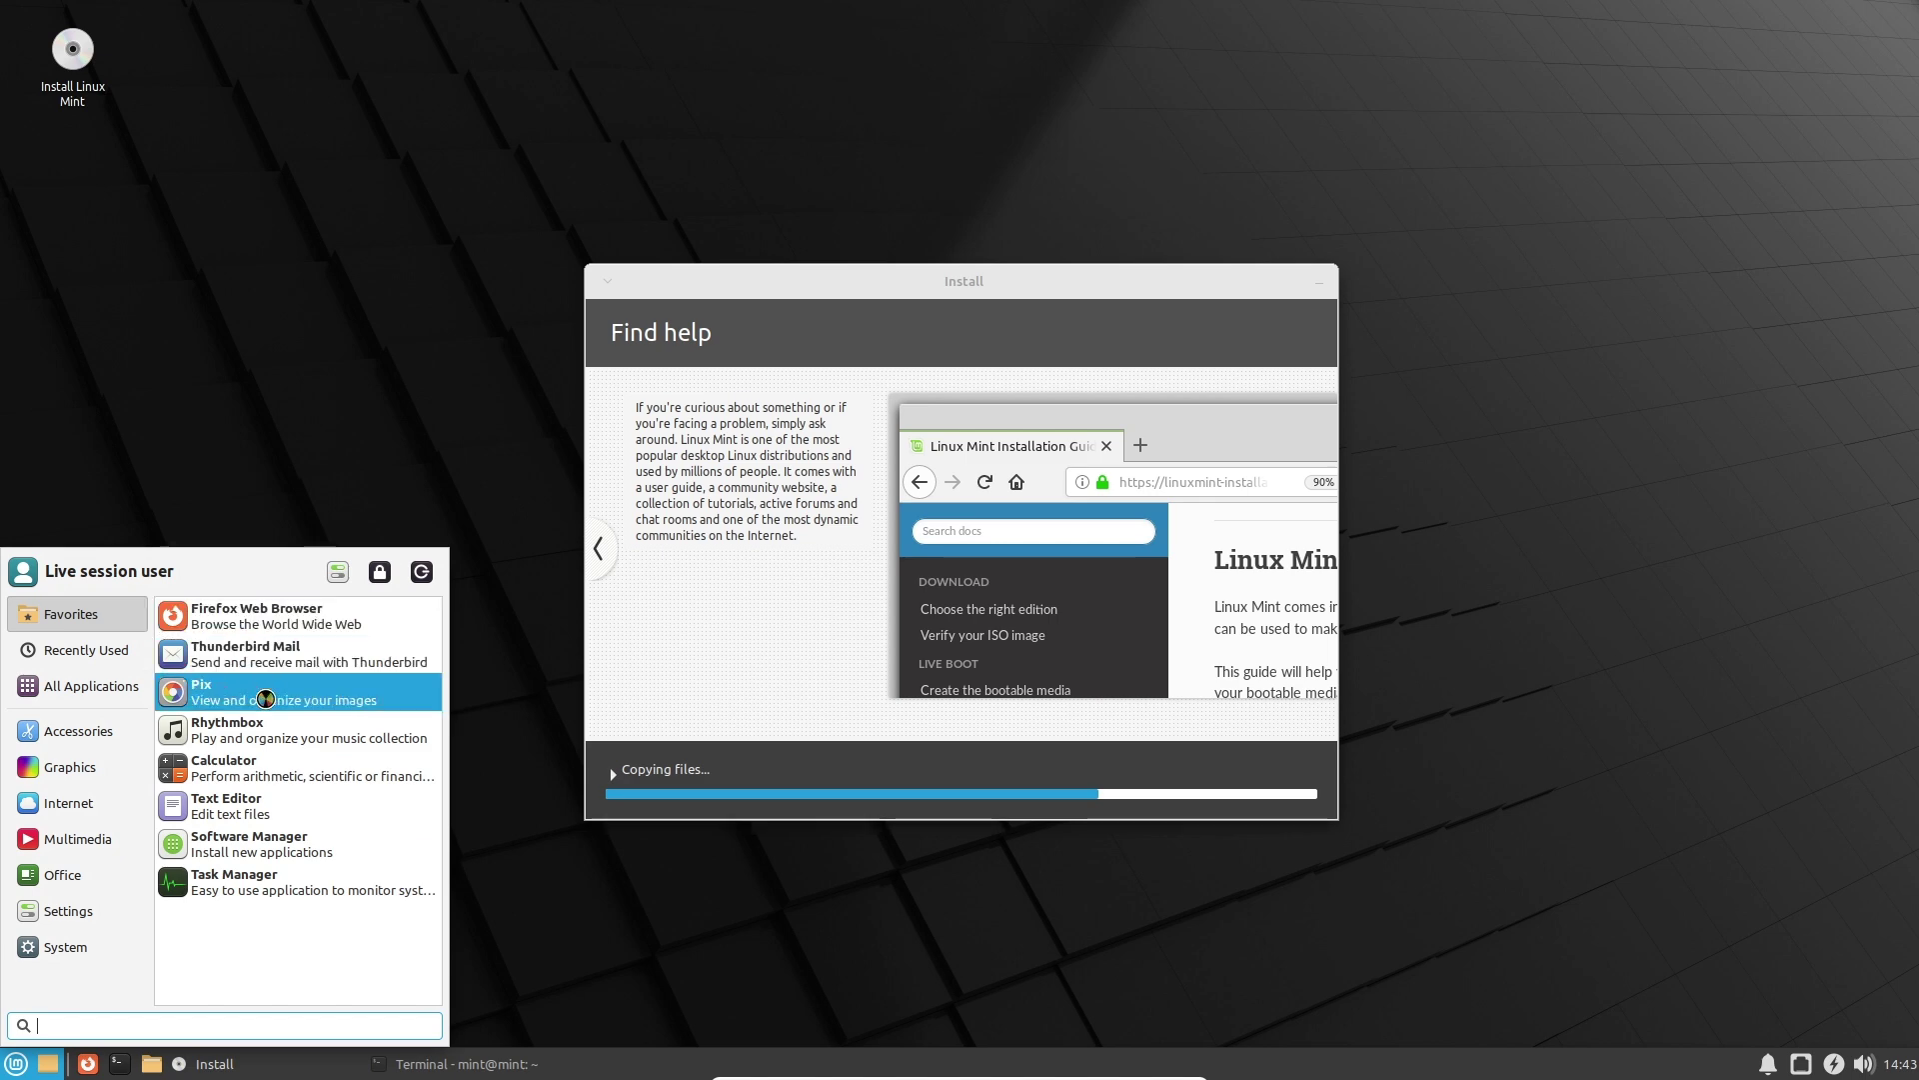
left_click(15, 1064)
Open the mint home folder, enlarge the window to fit icons in one row, and move it upper left.
left_click(151, 1064)
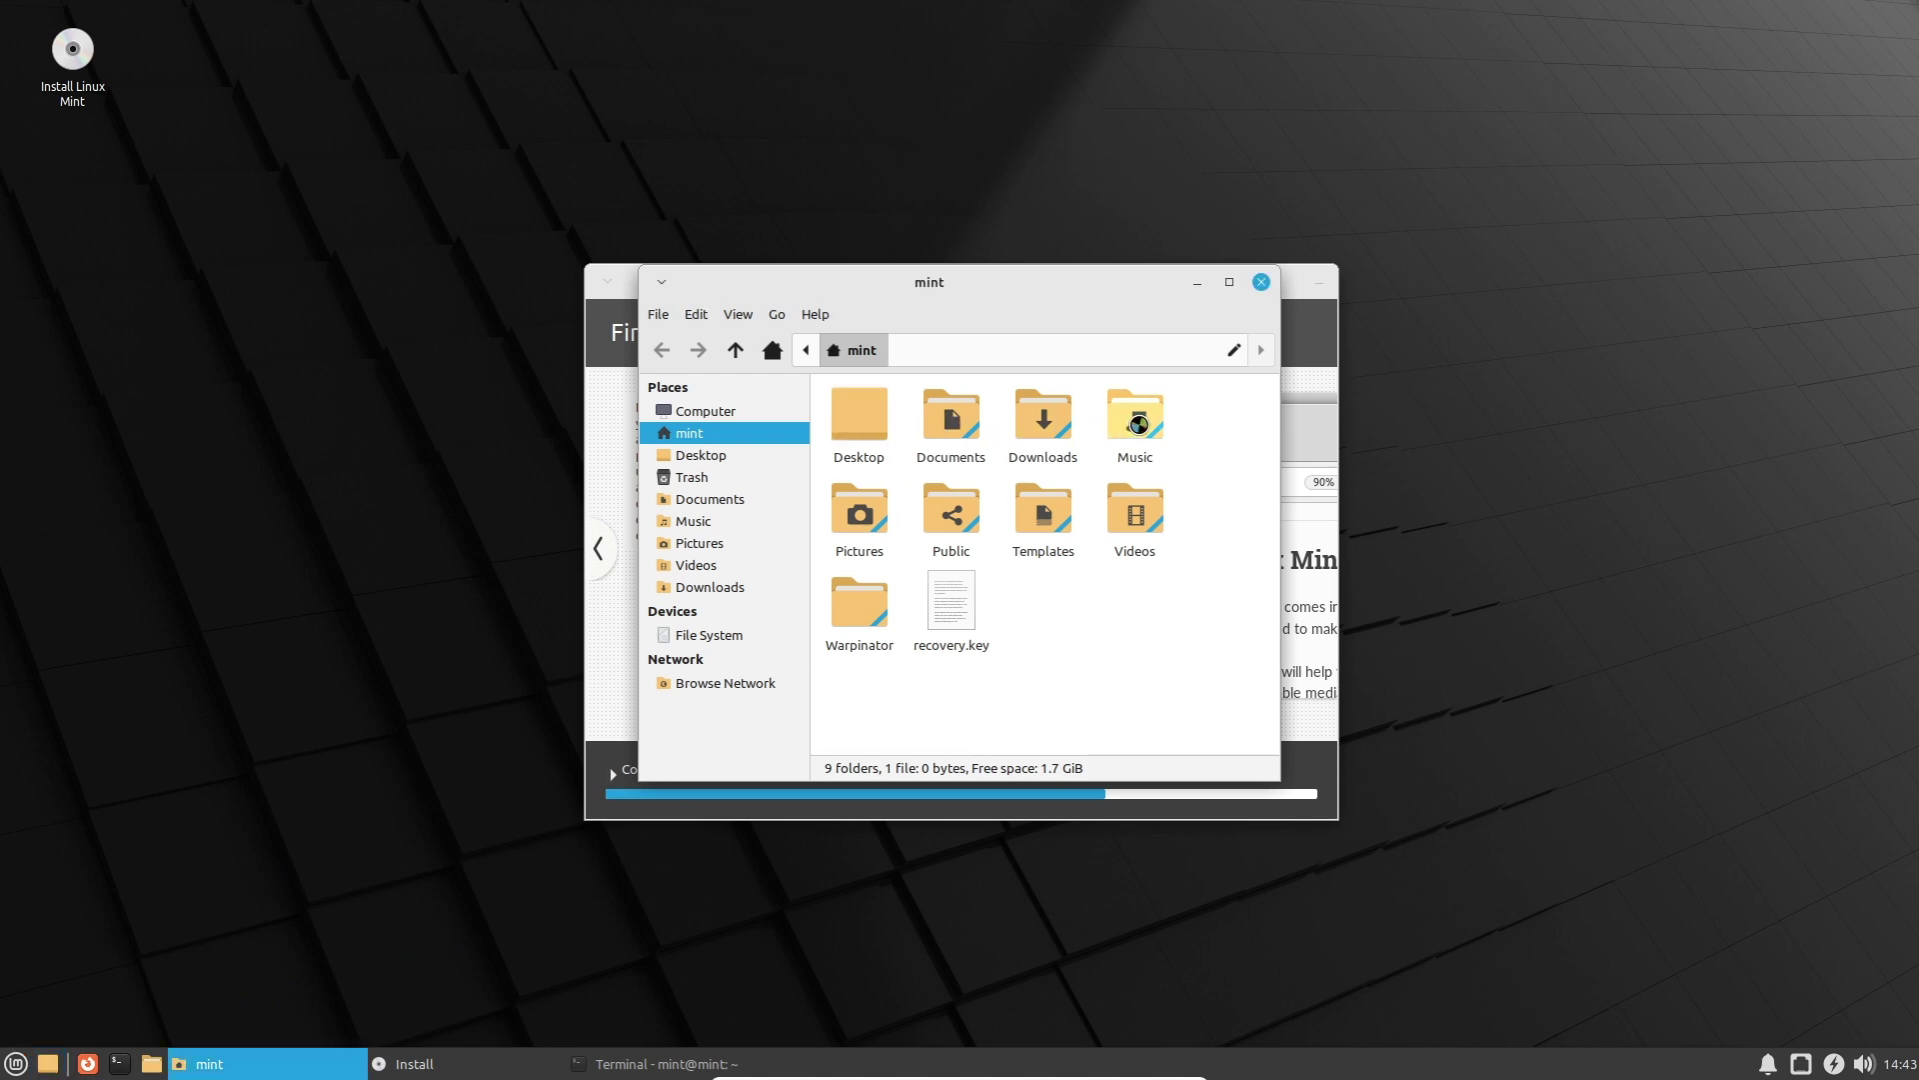
left_click(1226, 282)
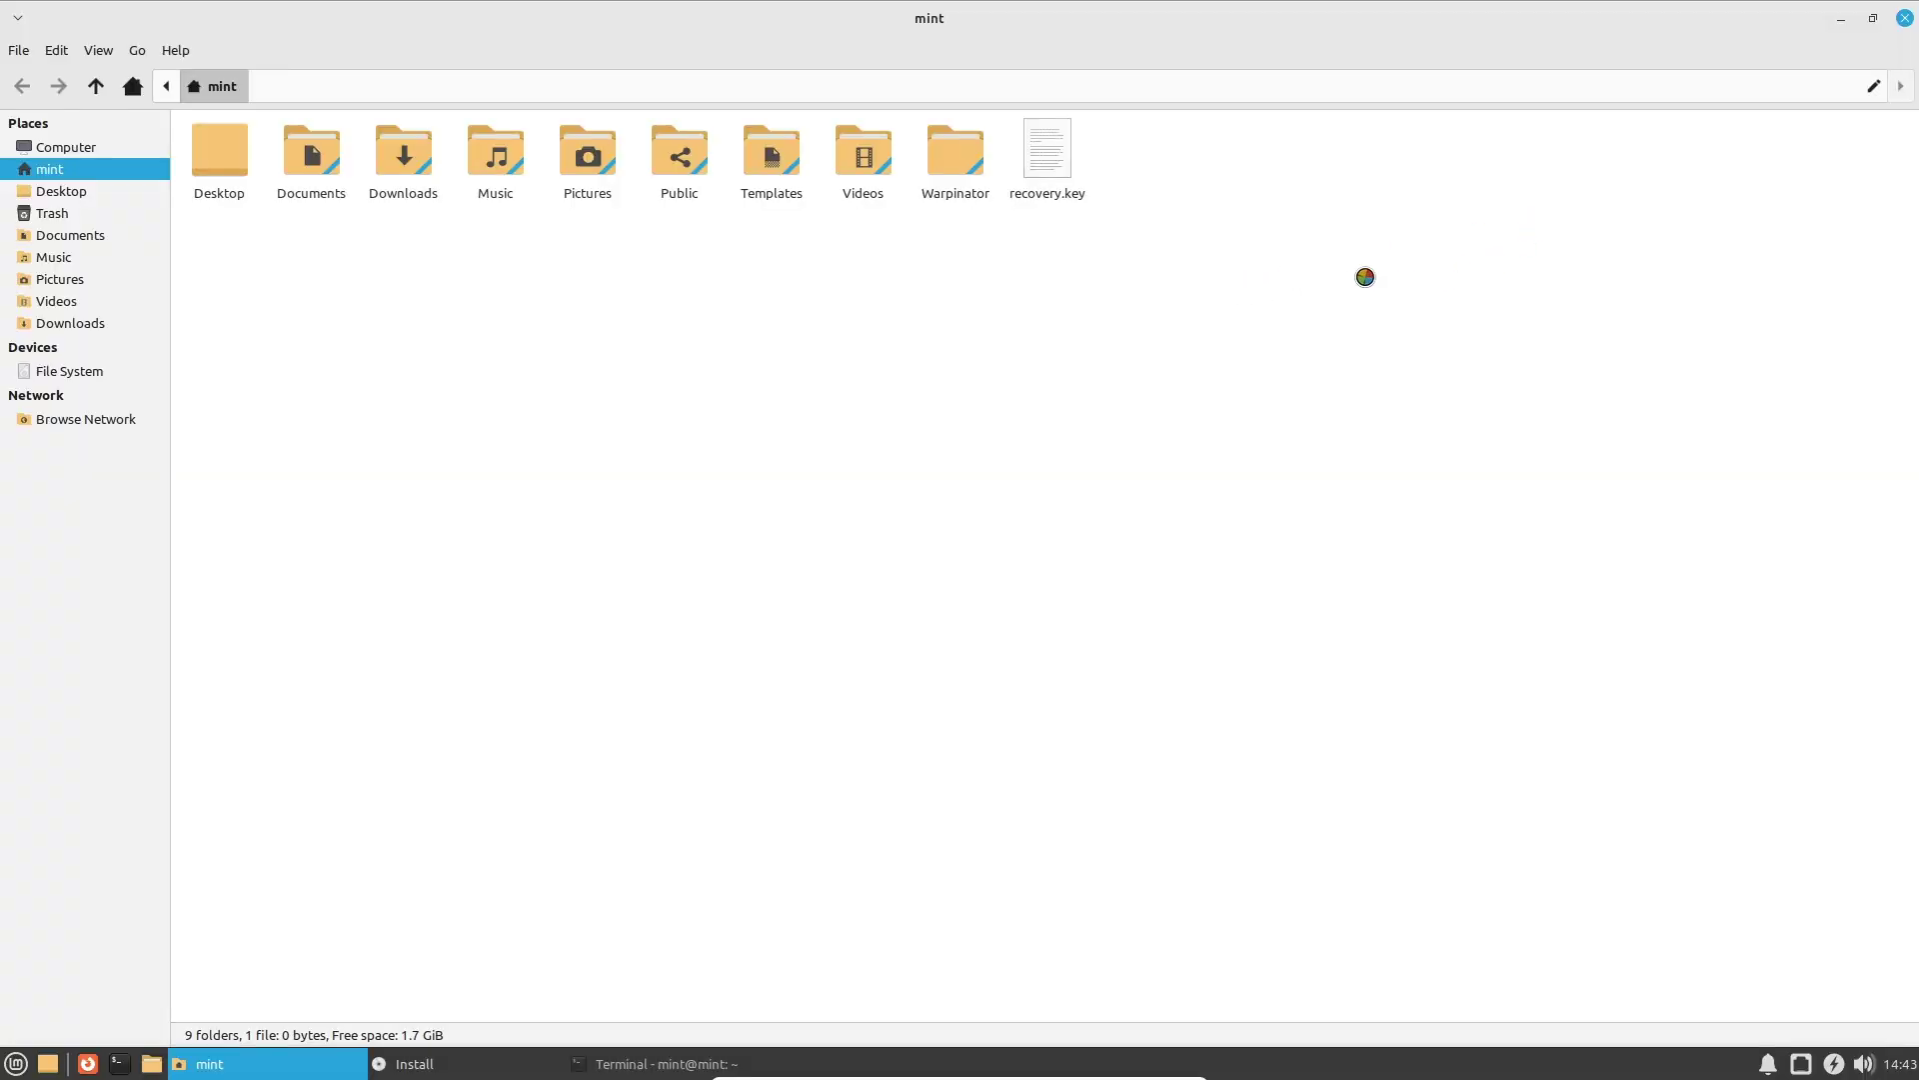
left_click(1871, 20)
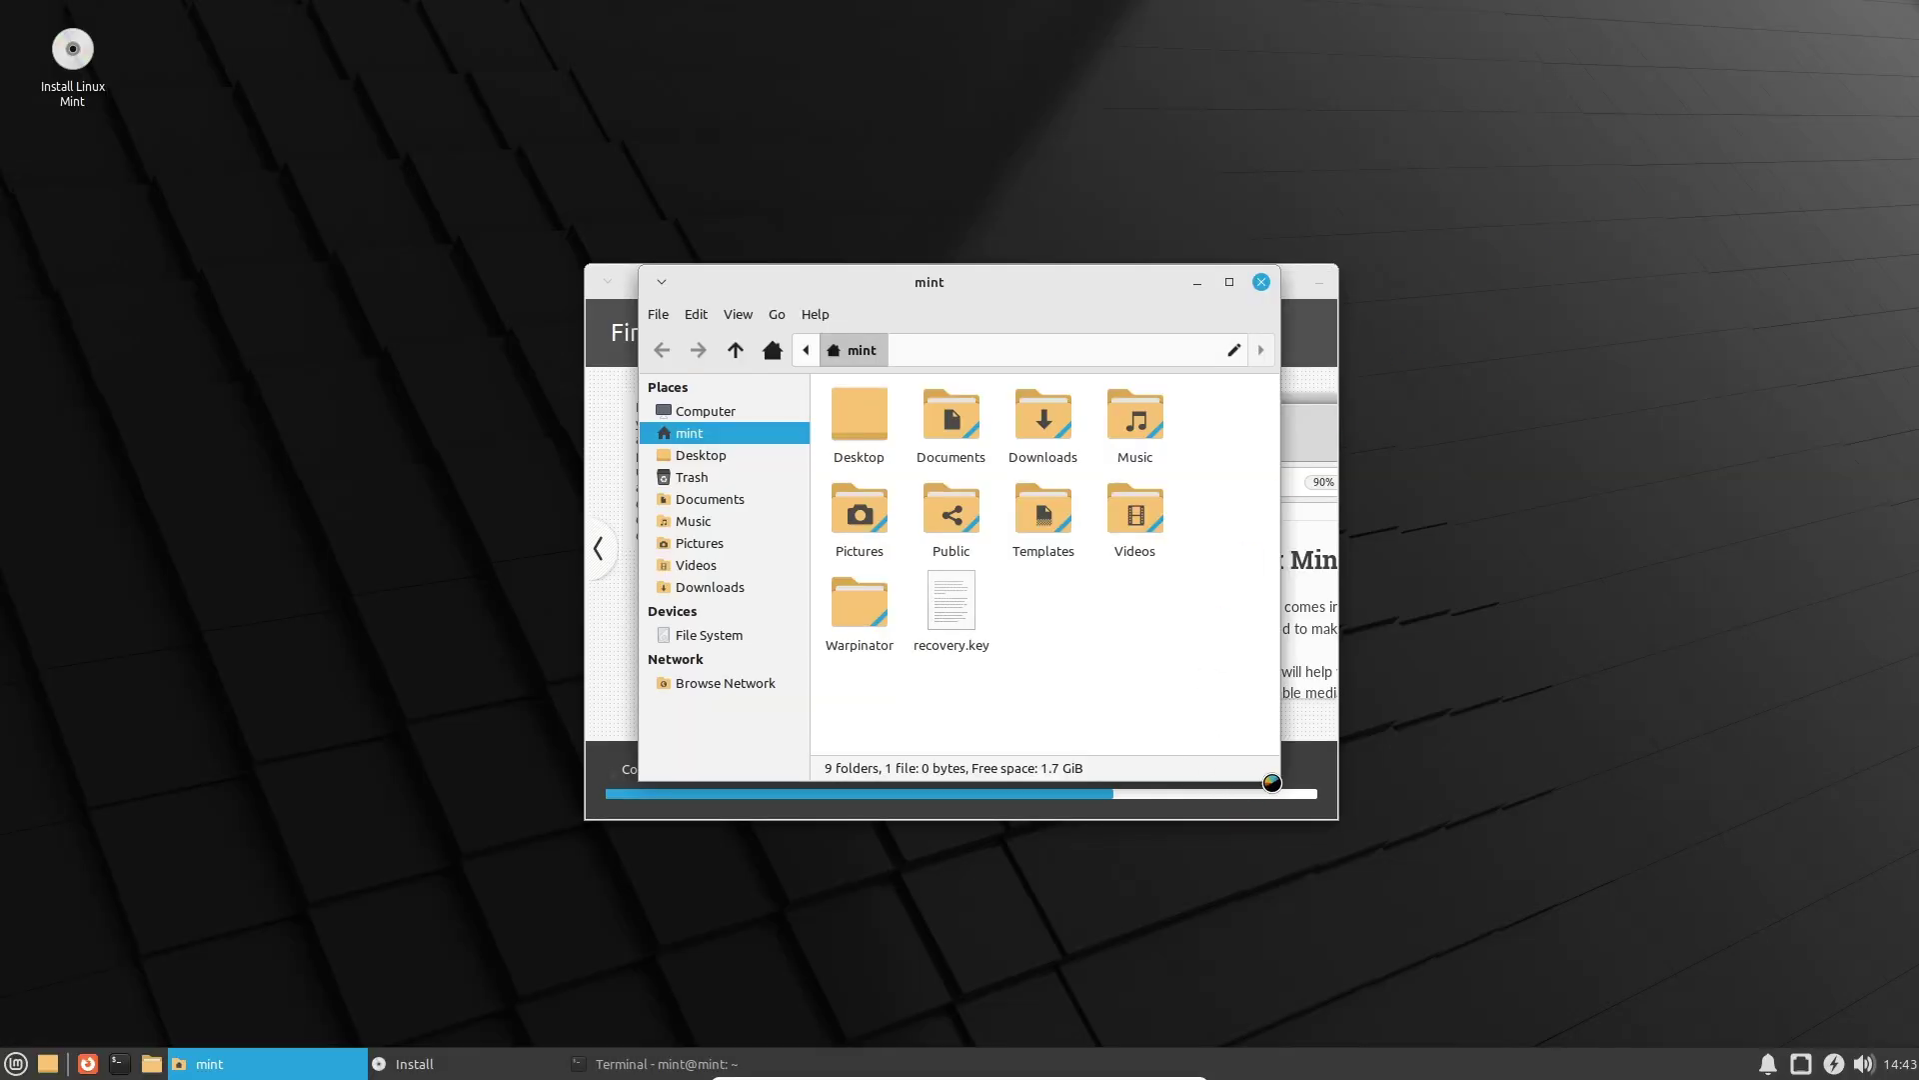
left_click_drag(1270, 770, 1786, 1006)
left_click_drag(1329, 276, 466, 148)
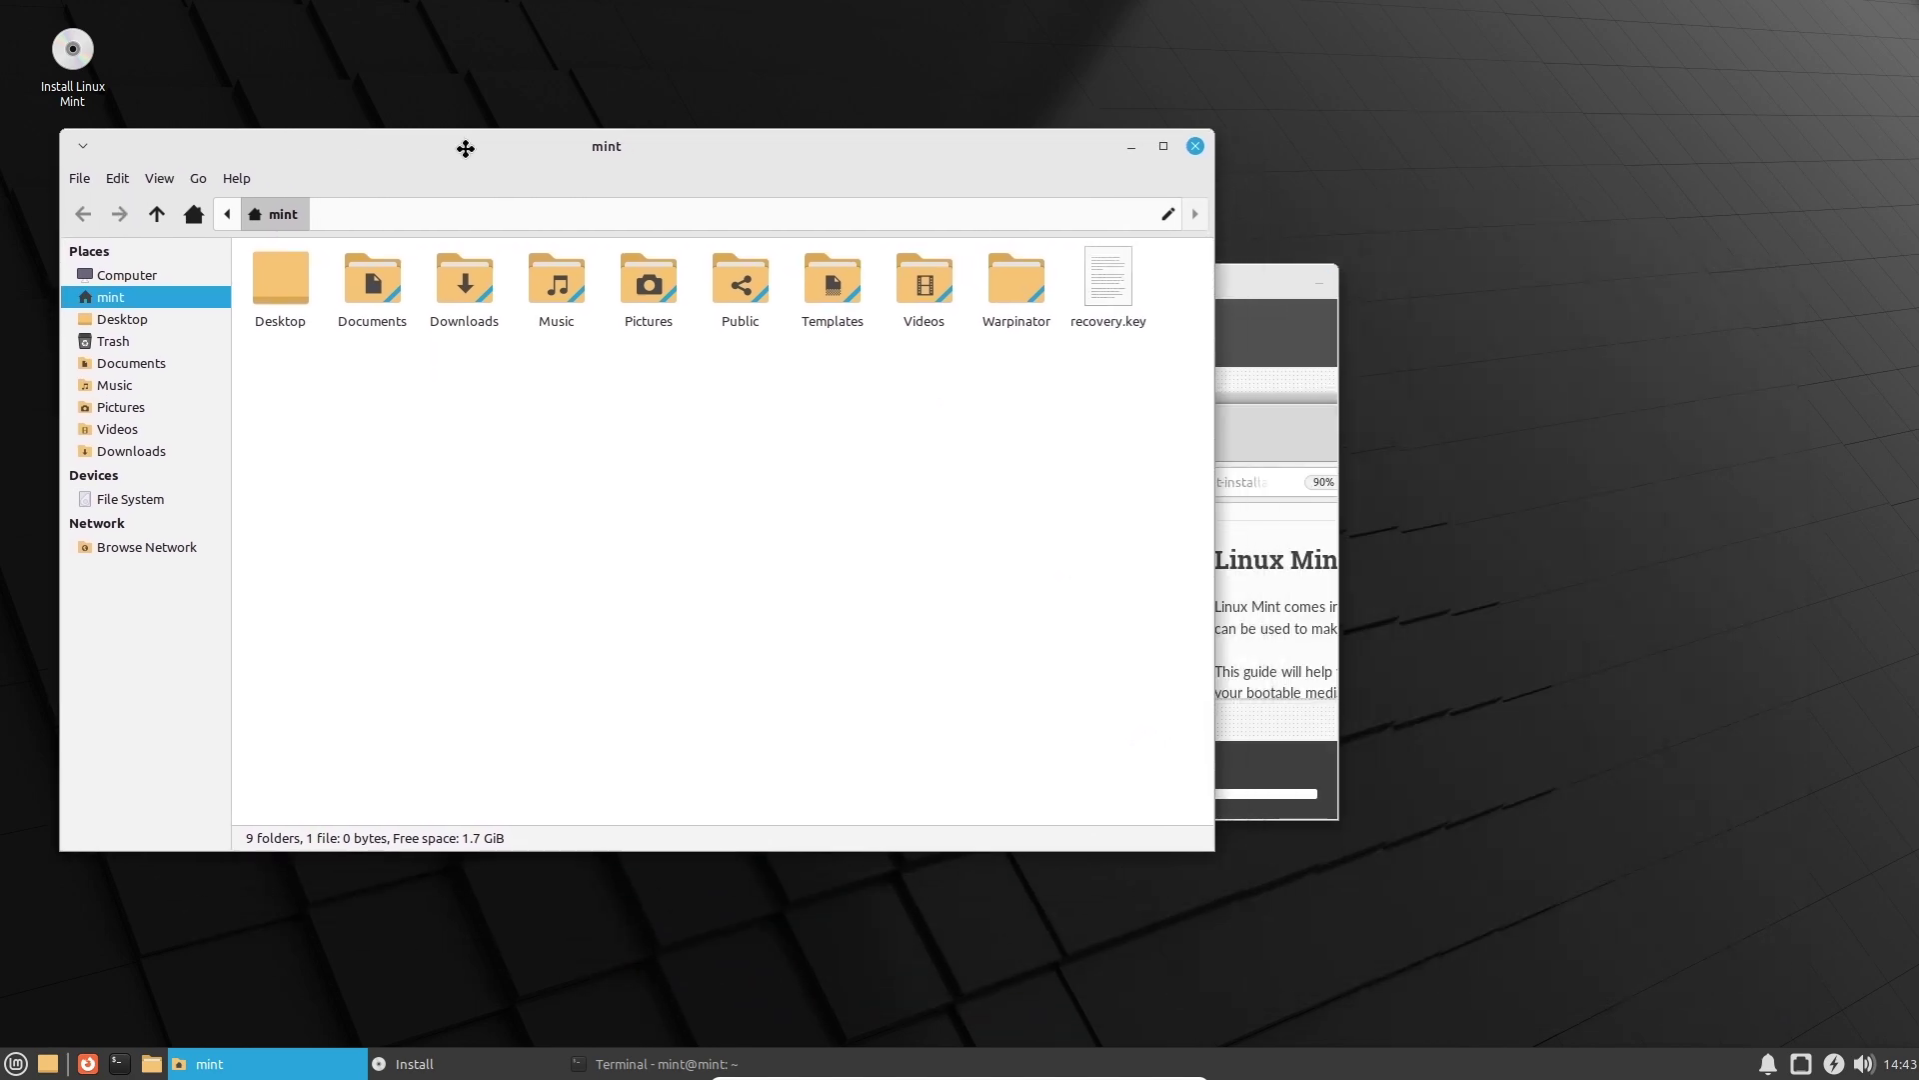
Minimize the installer and bring up context menus on the desktop and folder background.
left_click(1323, 299)
left_click(1322, 282)
right_click(1328, 433)
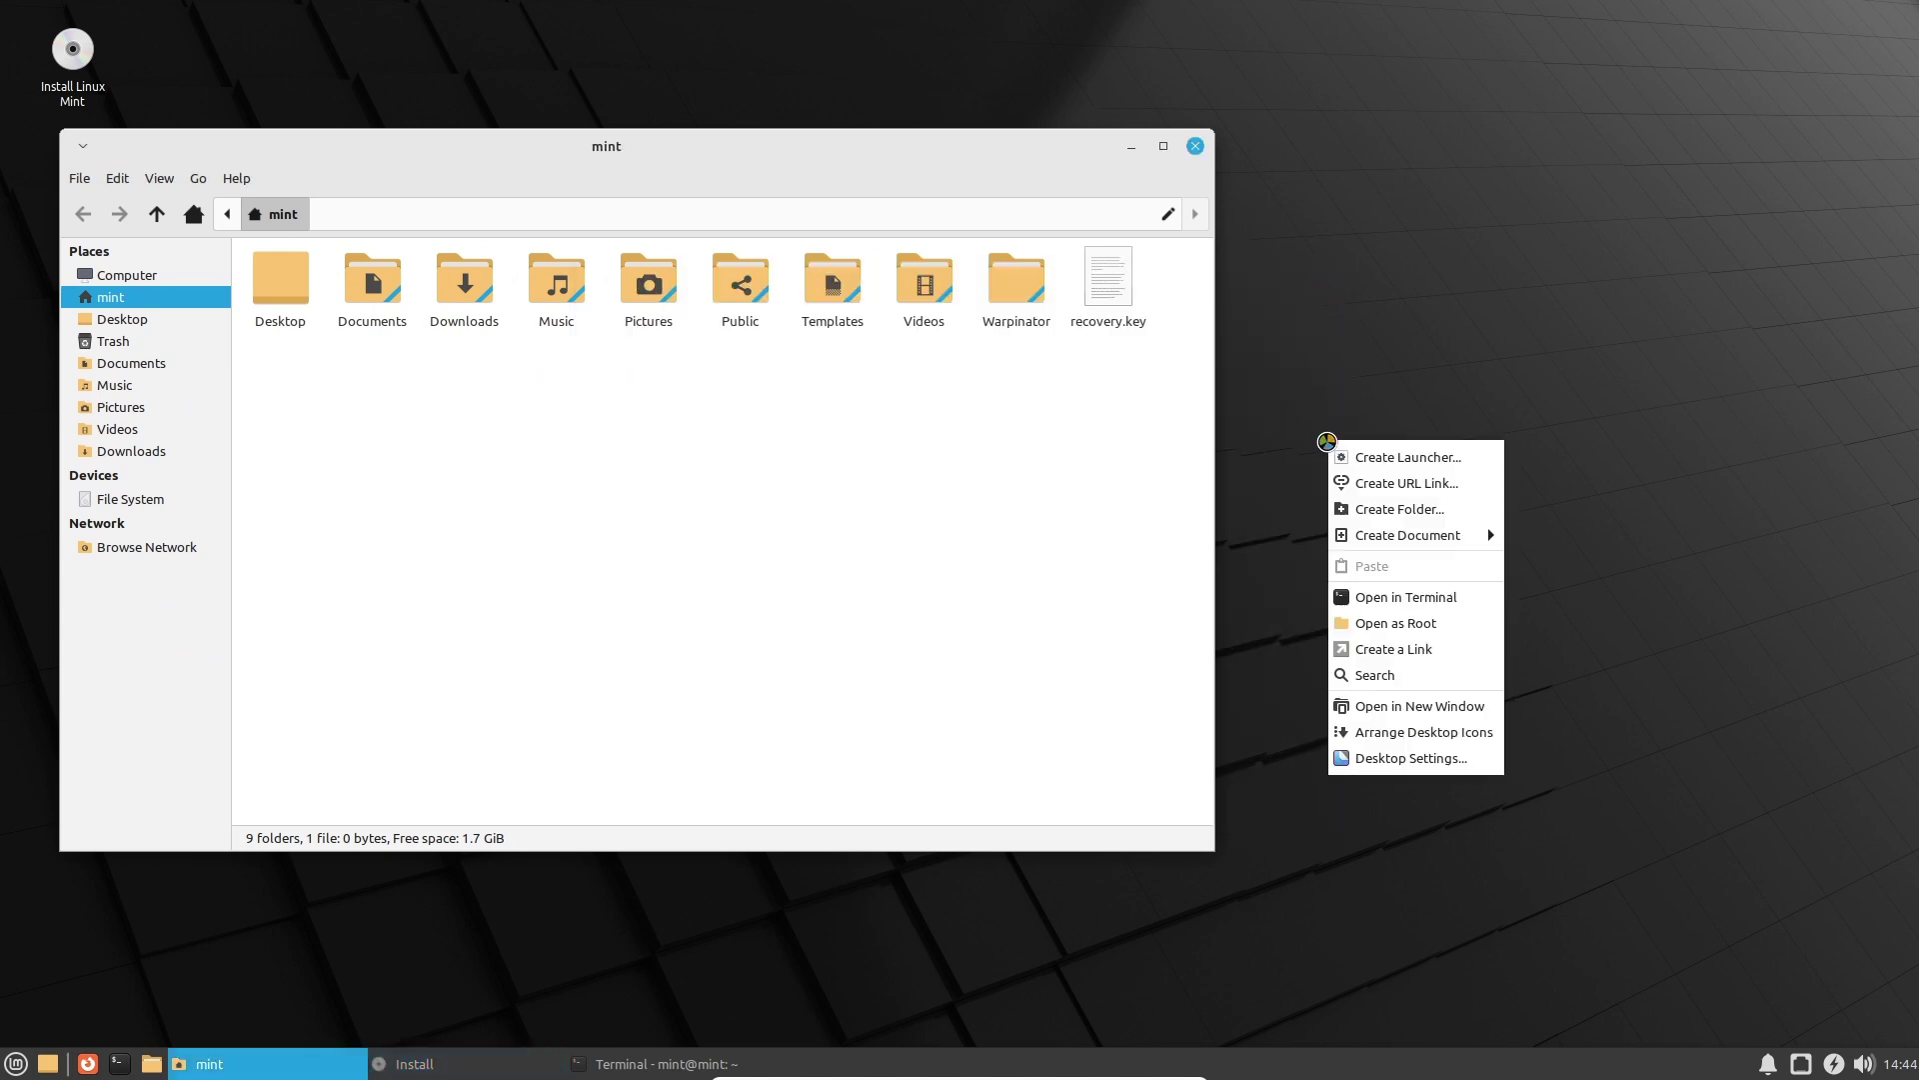
right_click(972, 528)
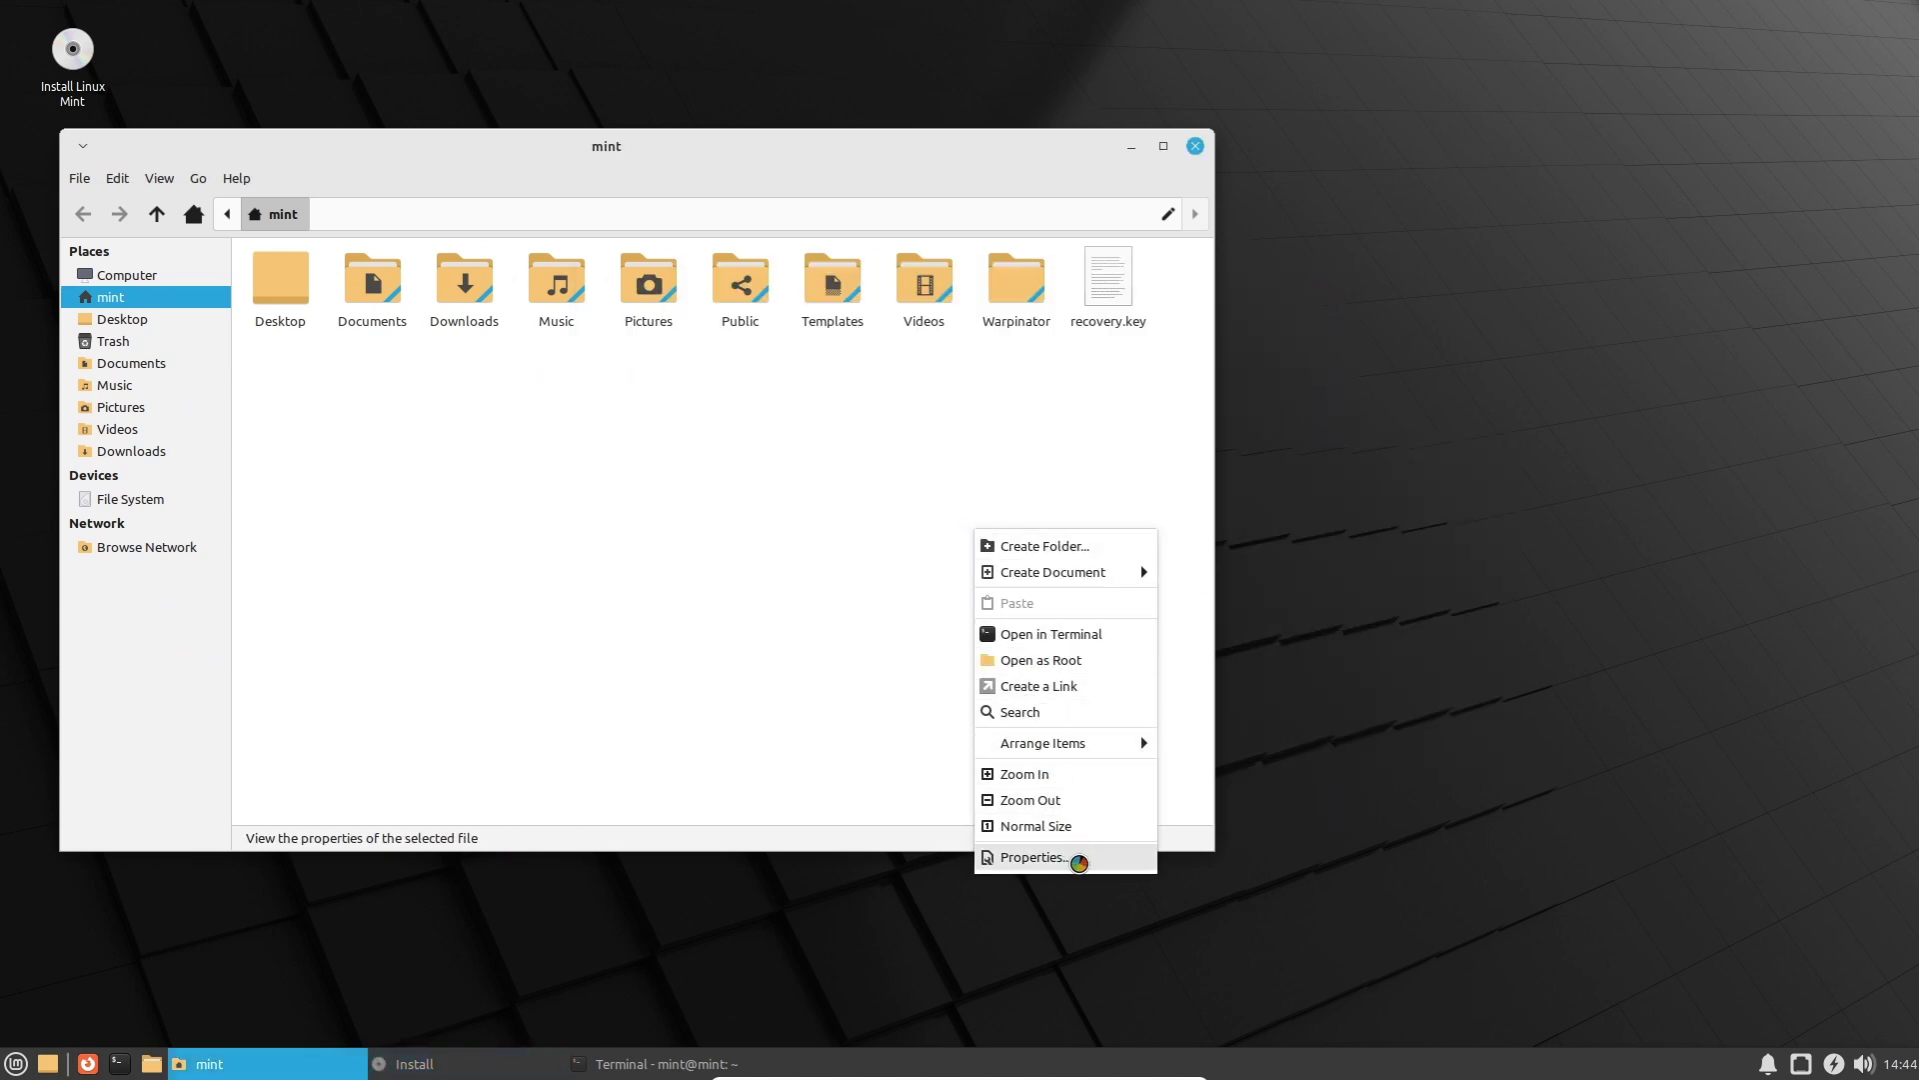
Review the mint home folder's emblems and permissions, leaving owner Read & Write and group mint Read only.
left_click(1075, 857)
left_click(553, 341)
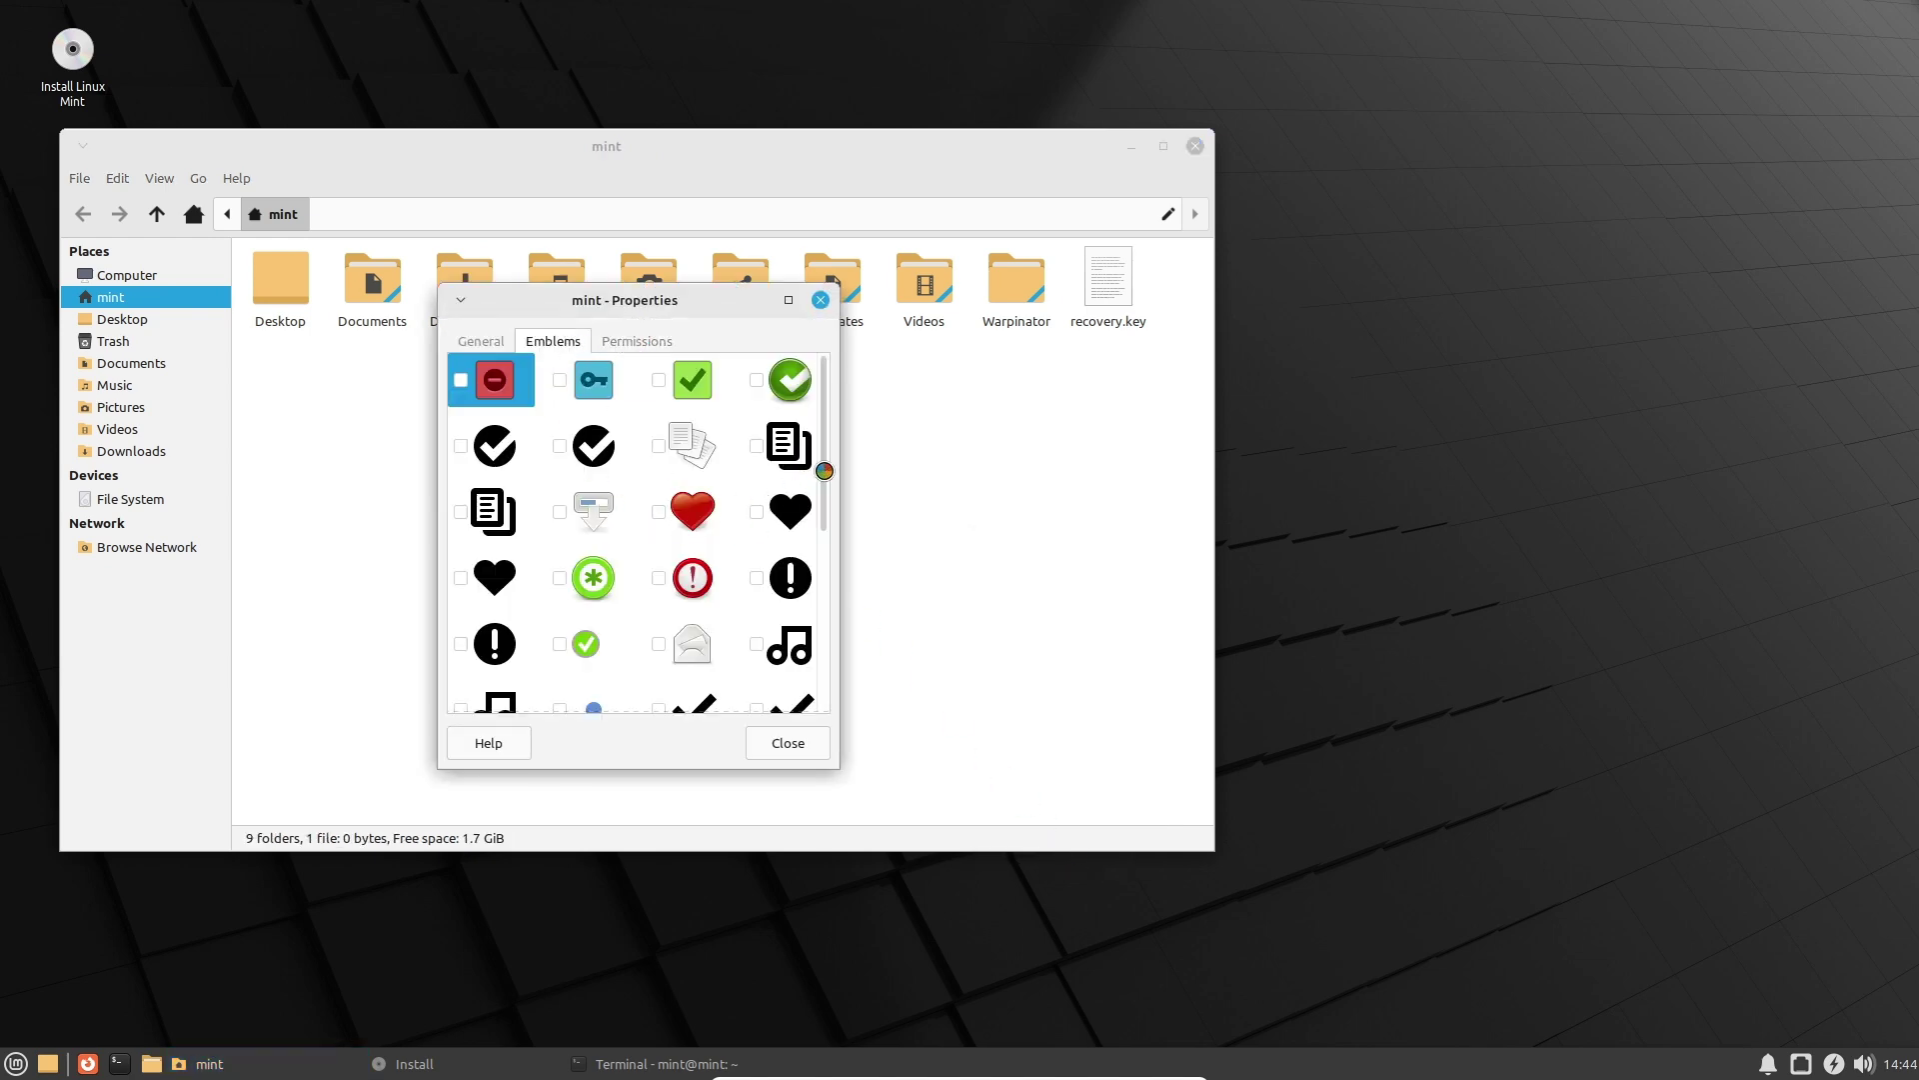
scroll(827, 475, "down", 5)
left_click(642, 341)
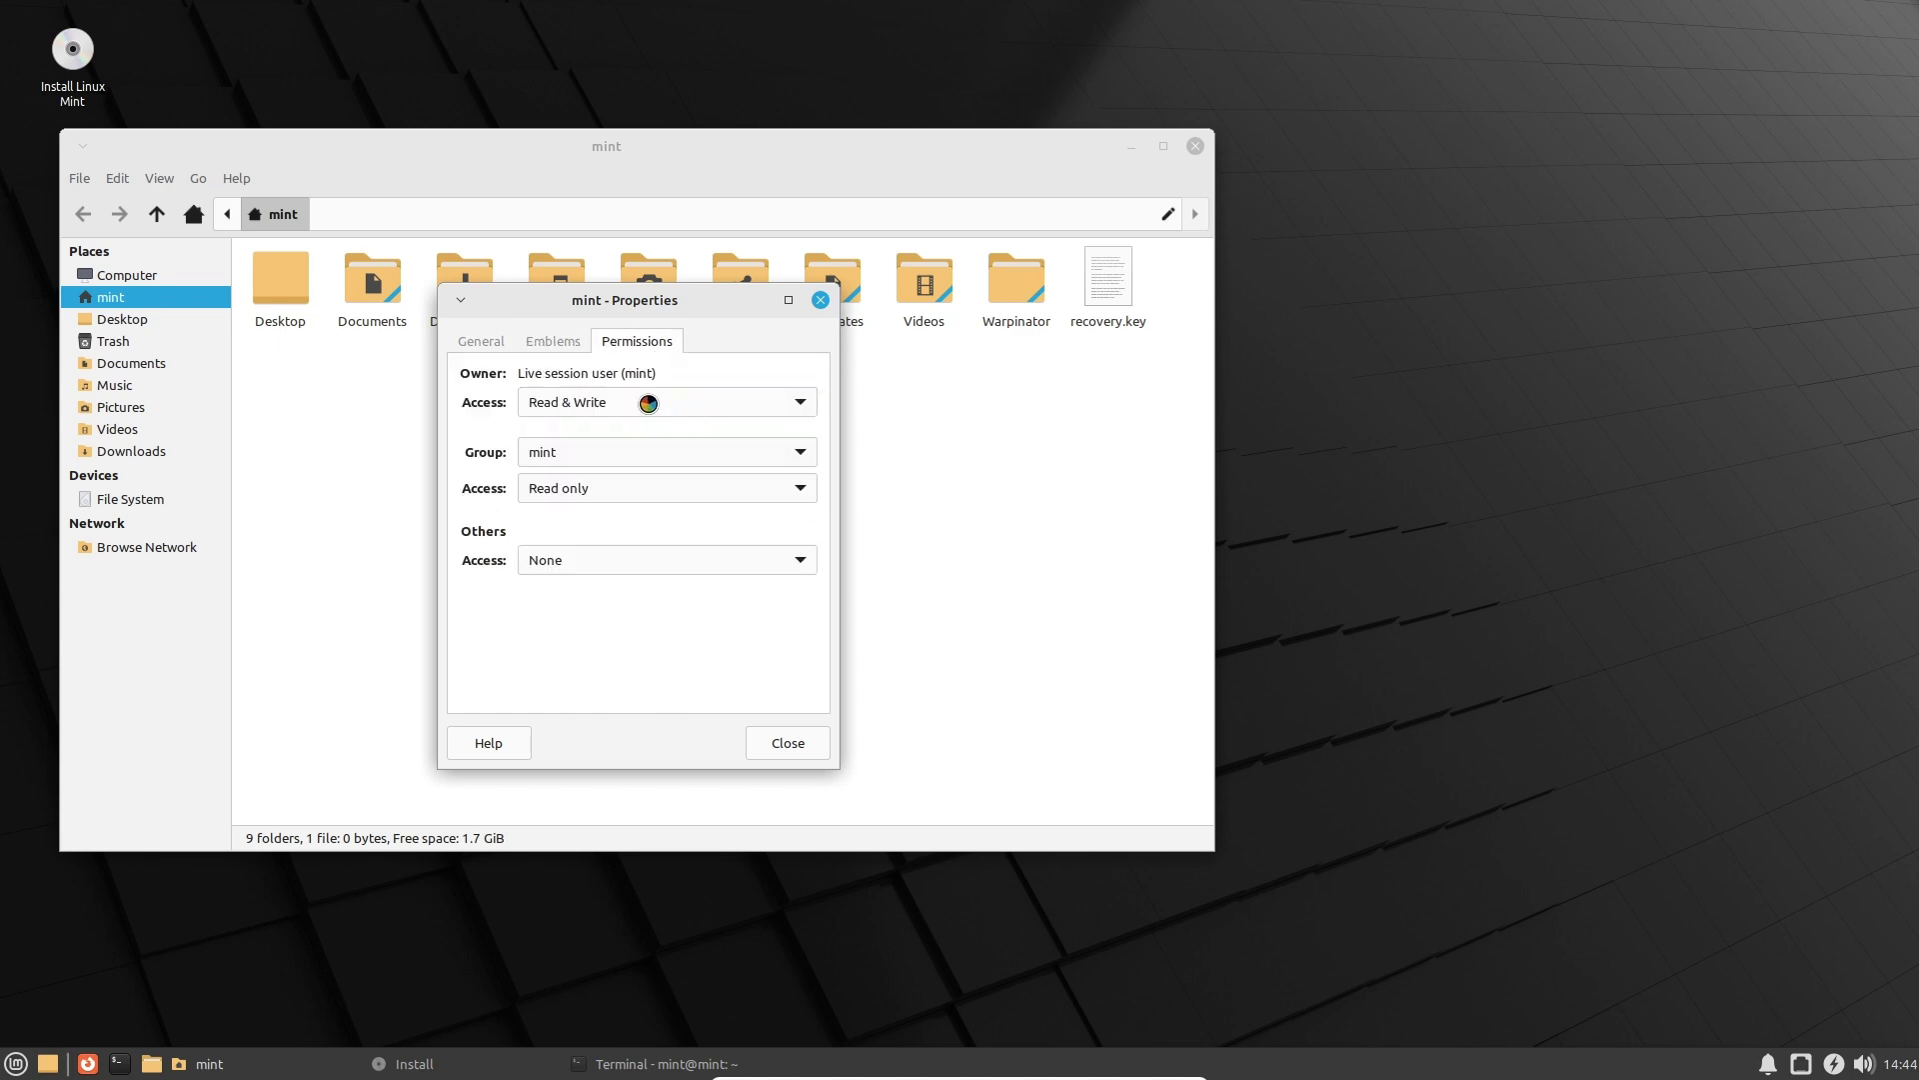
left_click(629, 411)
left_click(664, 402)
left_click(659, 453)
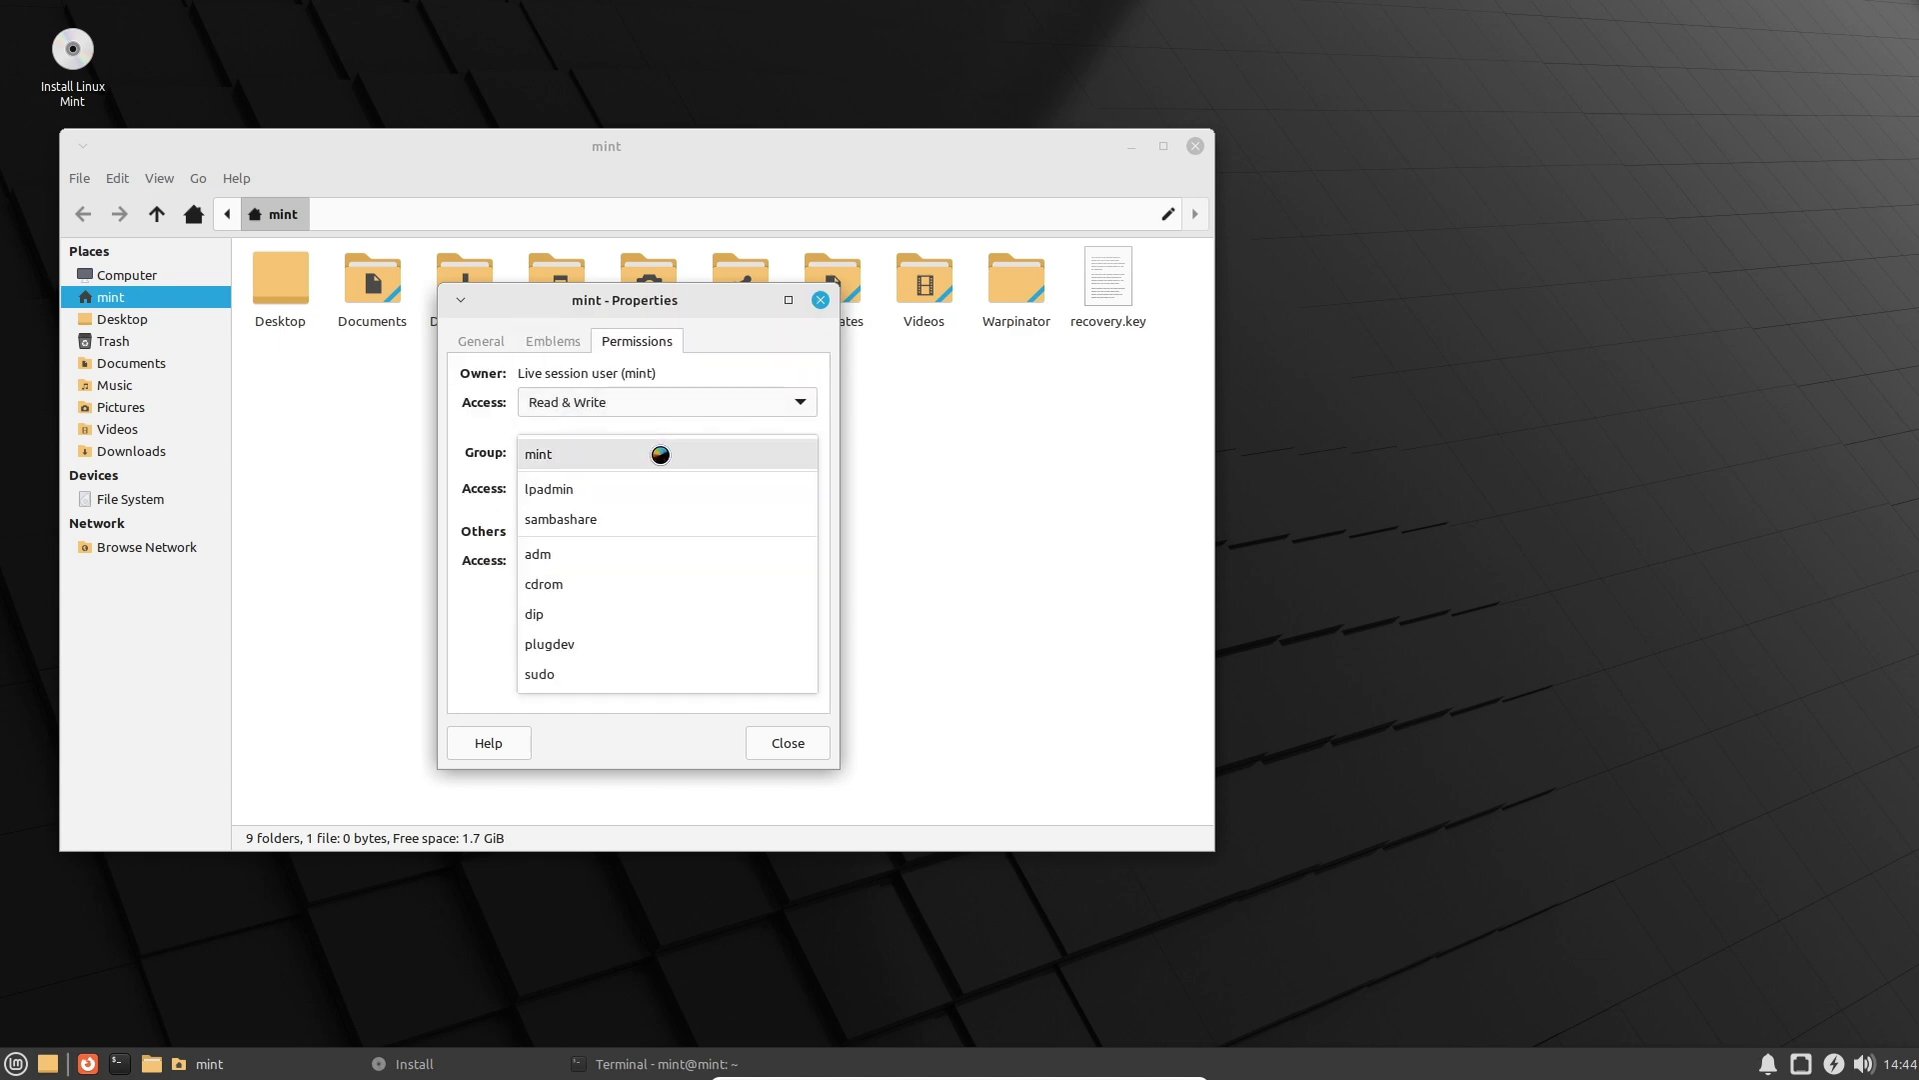
left_click(676, 453)
left_click(677, 488)
left_click(890, 535)
left_click(819, 300)
Bring up Desktop Settings from the desktop's right-click menu.
right_click(874, 456)
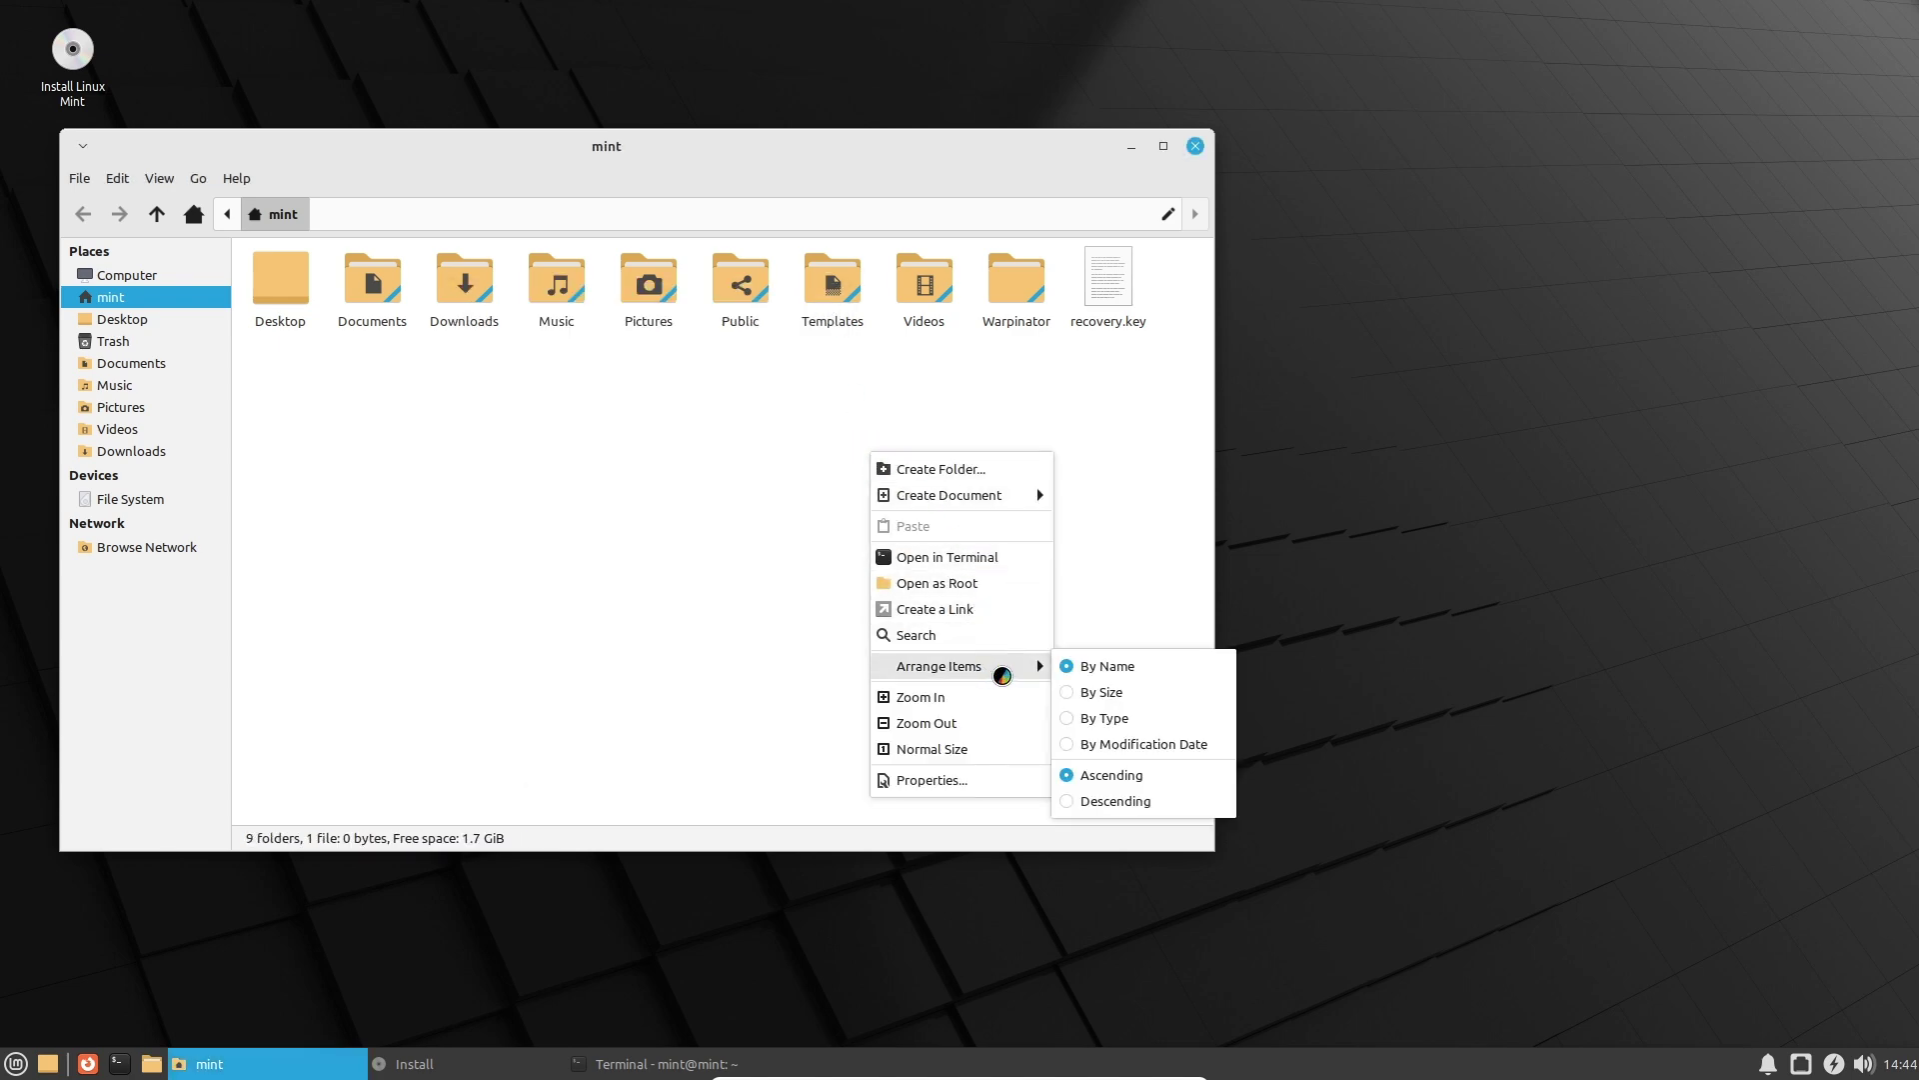
left_click(536, 595)
right_click(1307, 574)
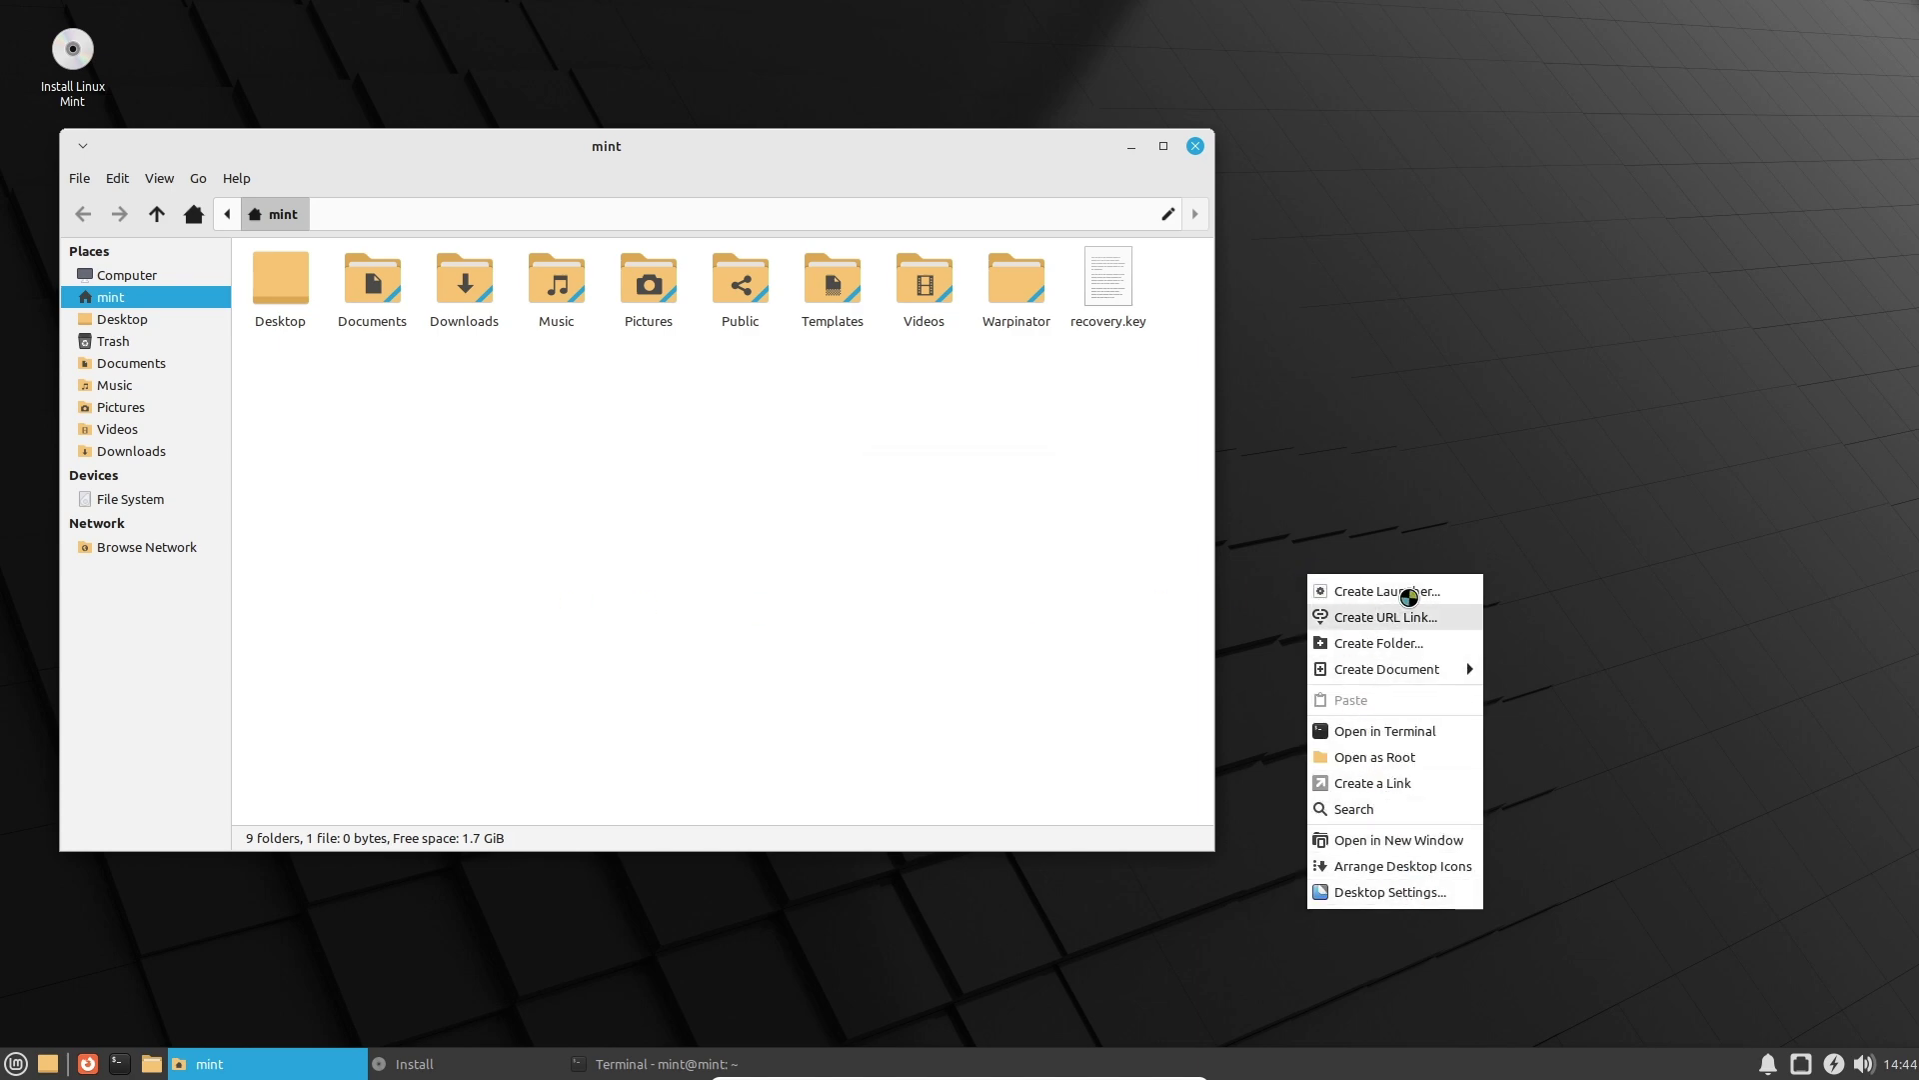
left_click(1405, 893)
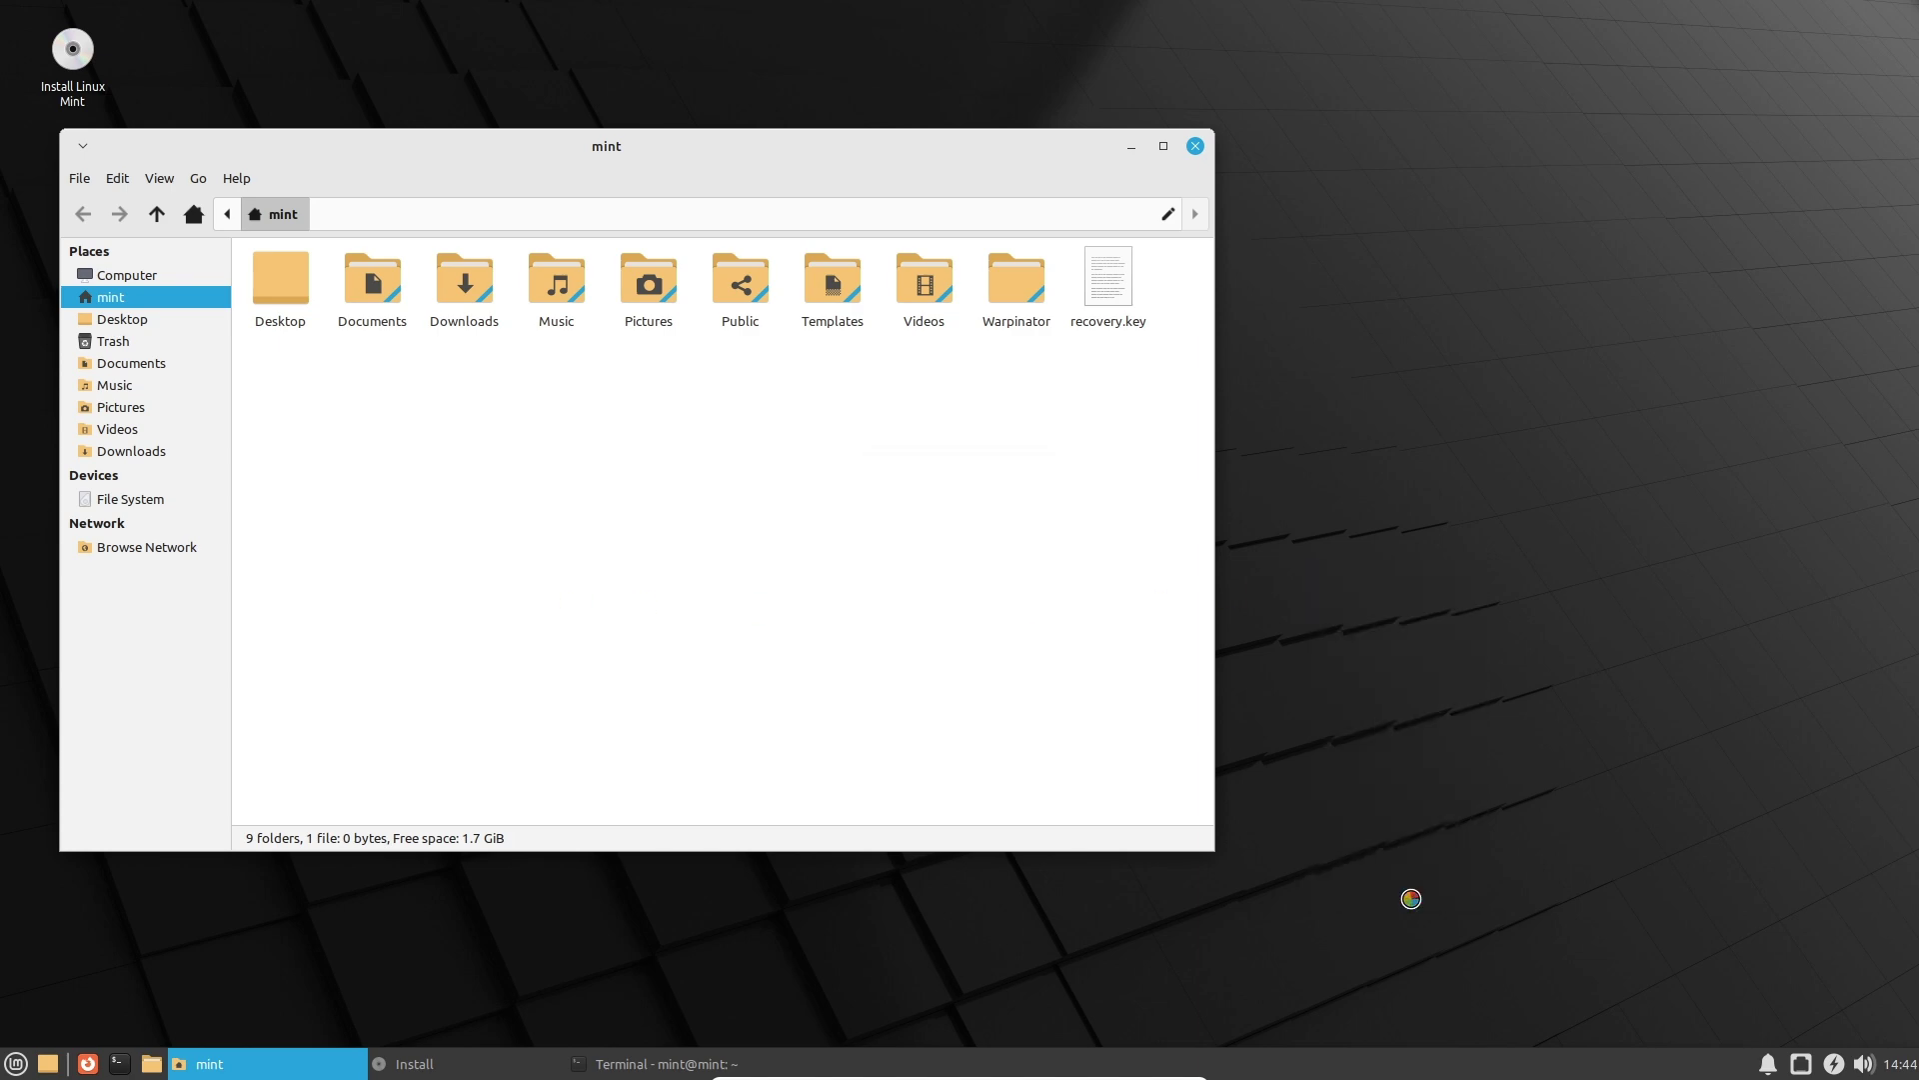
Switch the desktop wallpaper from the green Mint image to the dark Mint backdrop.
left_click_drag(1043, 289, 1470, 300)
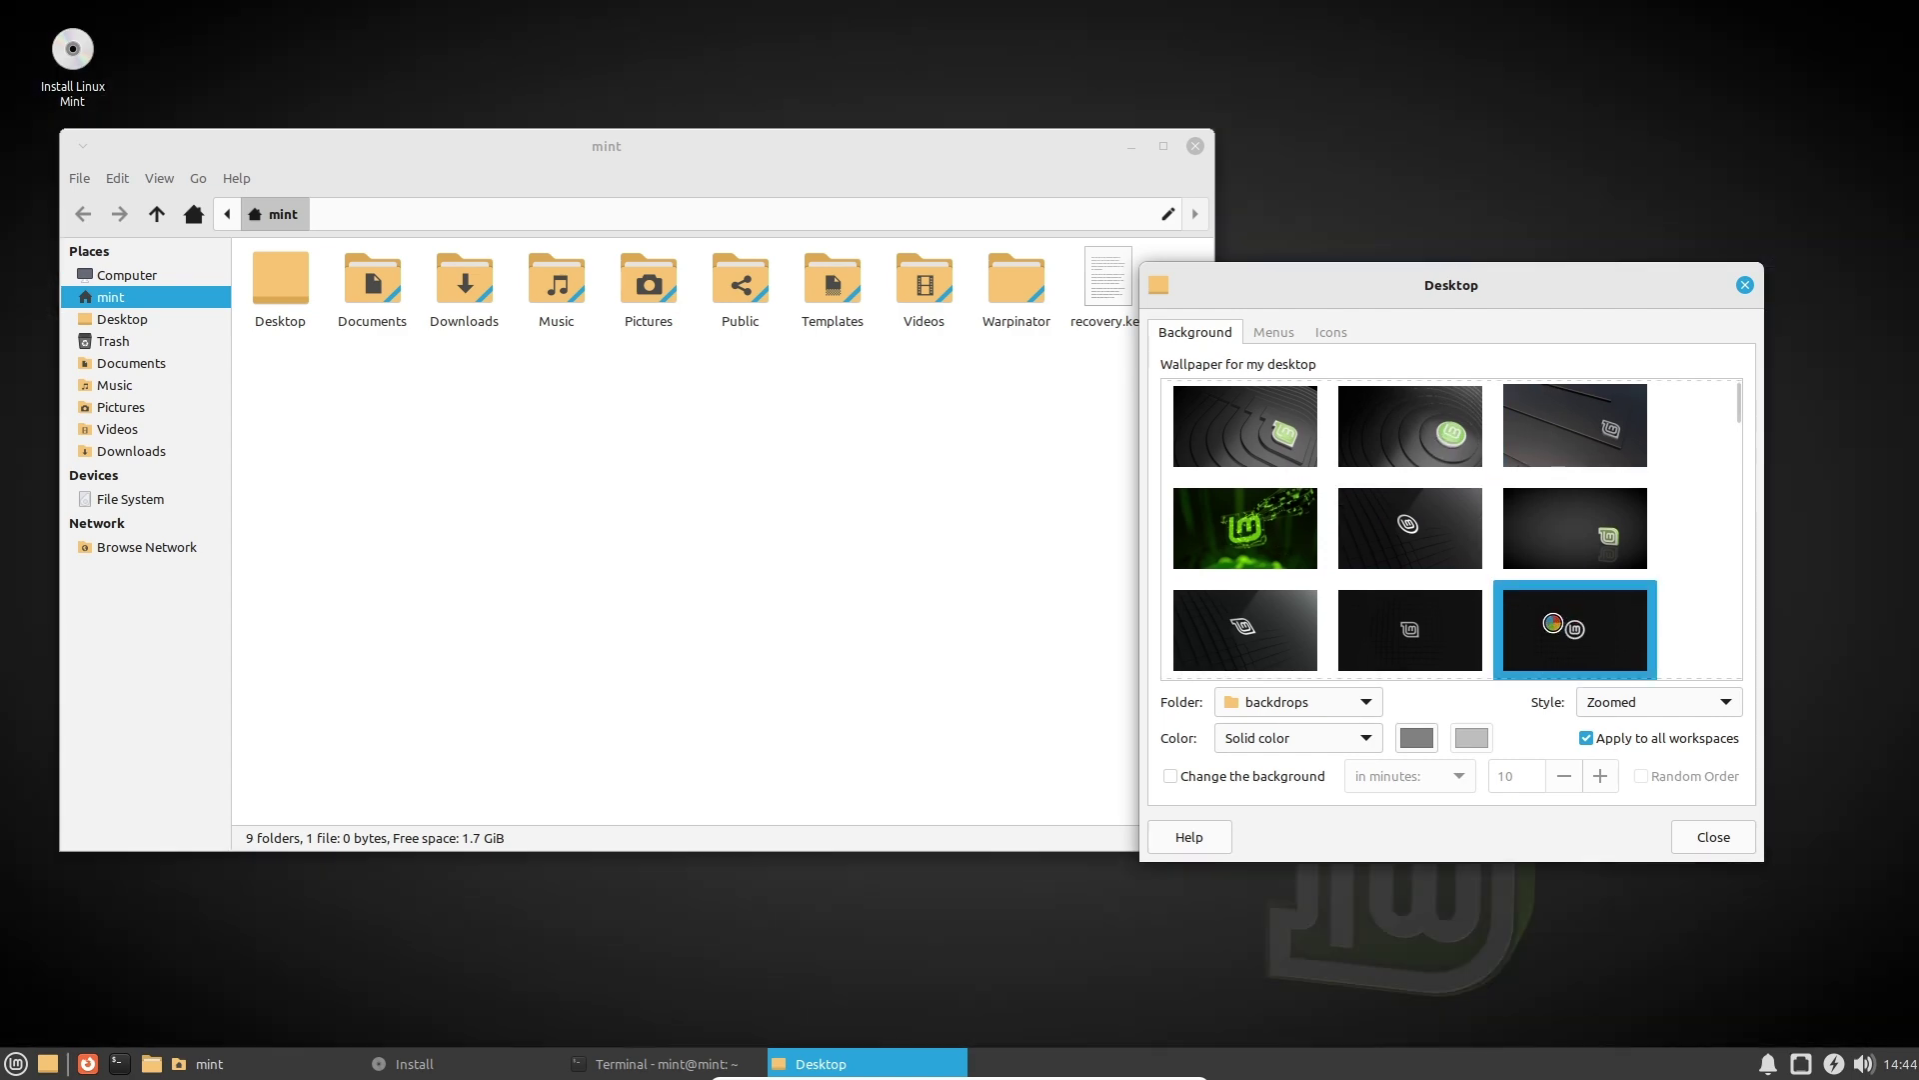
left_click(1250, 530)
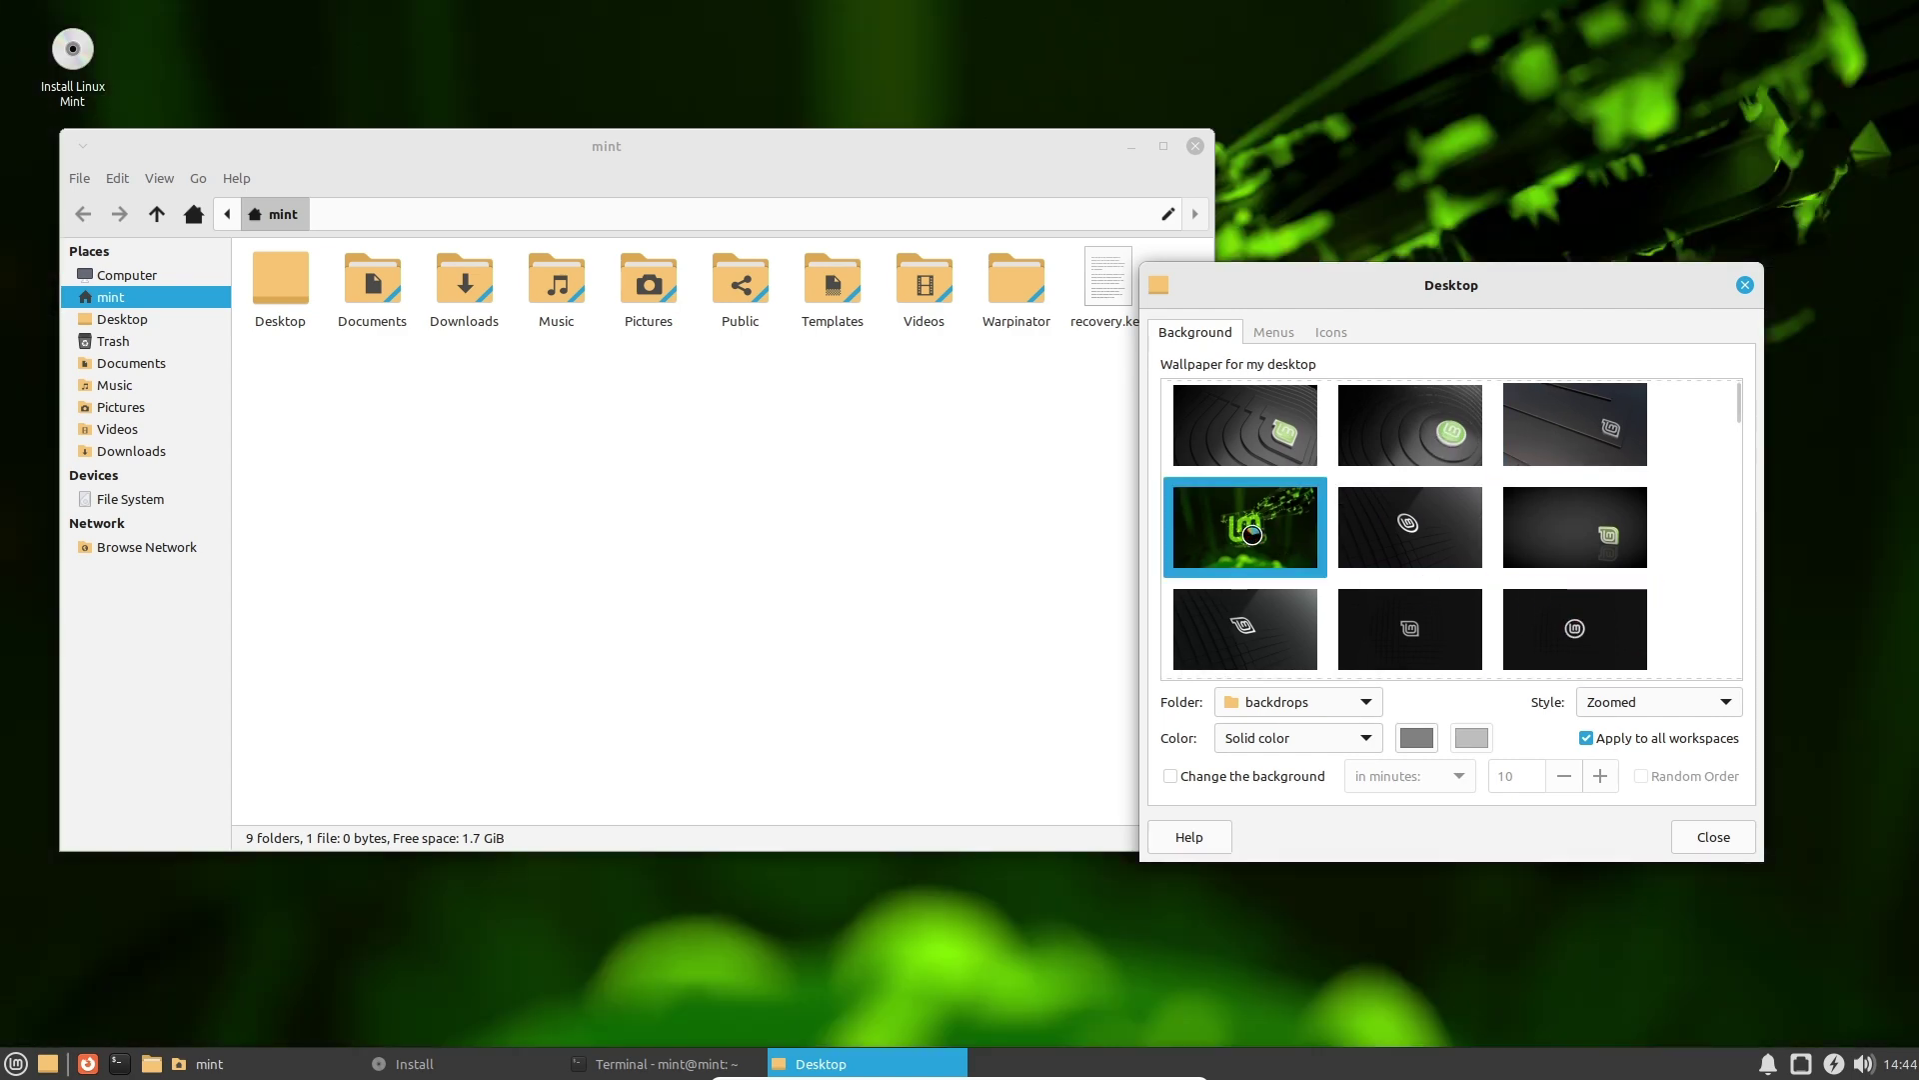
mouse_move(1735, 407)
left_mouse_down()
mouse_move(1736, 557)
mouse_move(1756, 410)
left_mouse_up()
left_click(1480, 579)
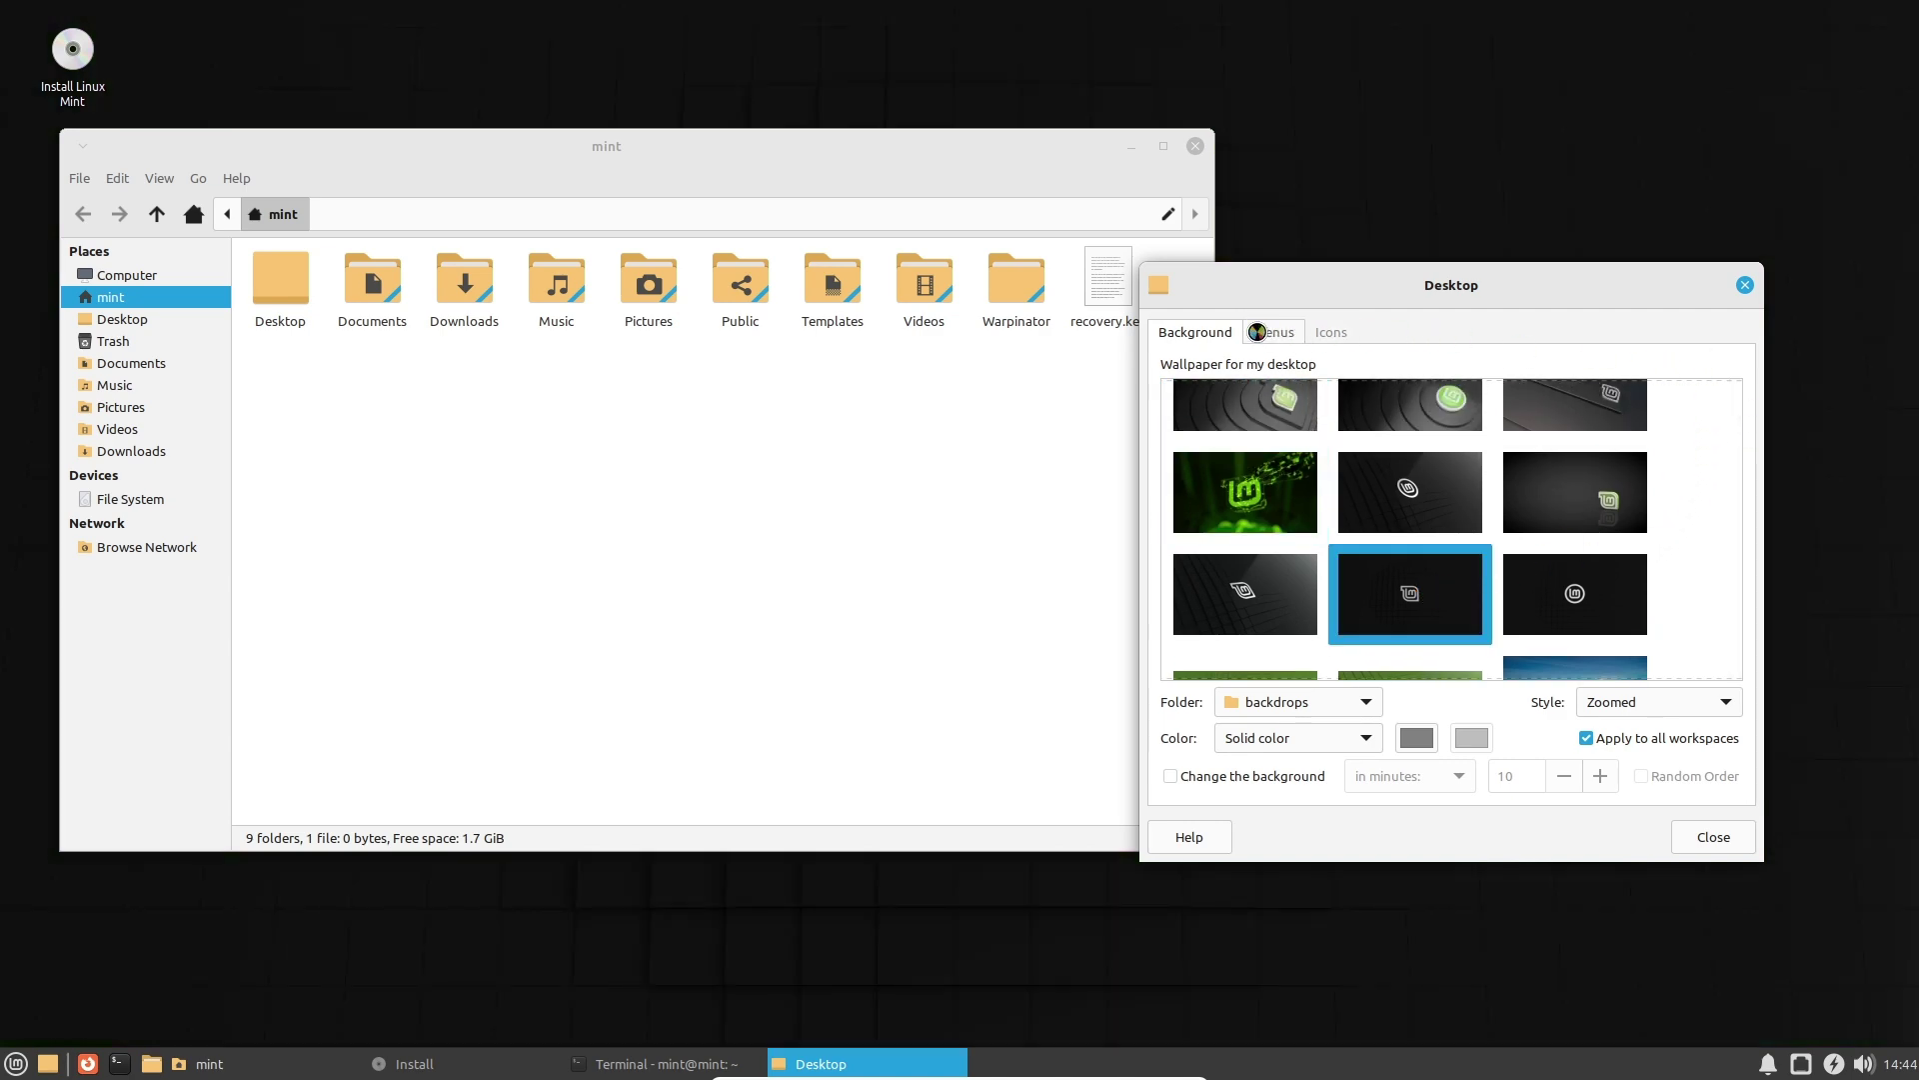
Browse the Menus and Icons tabs, keep backdrops as the wallpaper folder, and close Desktop Settings.
left_click(1267, 332)
left_click(1339, 330)
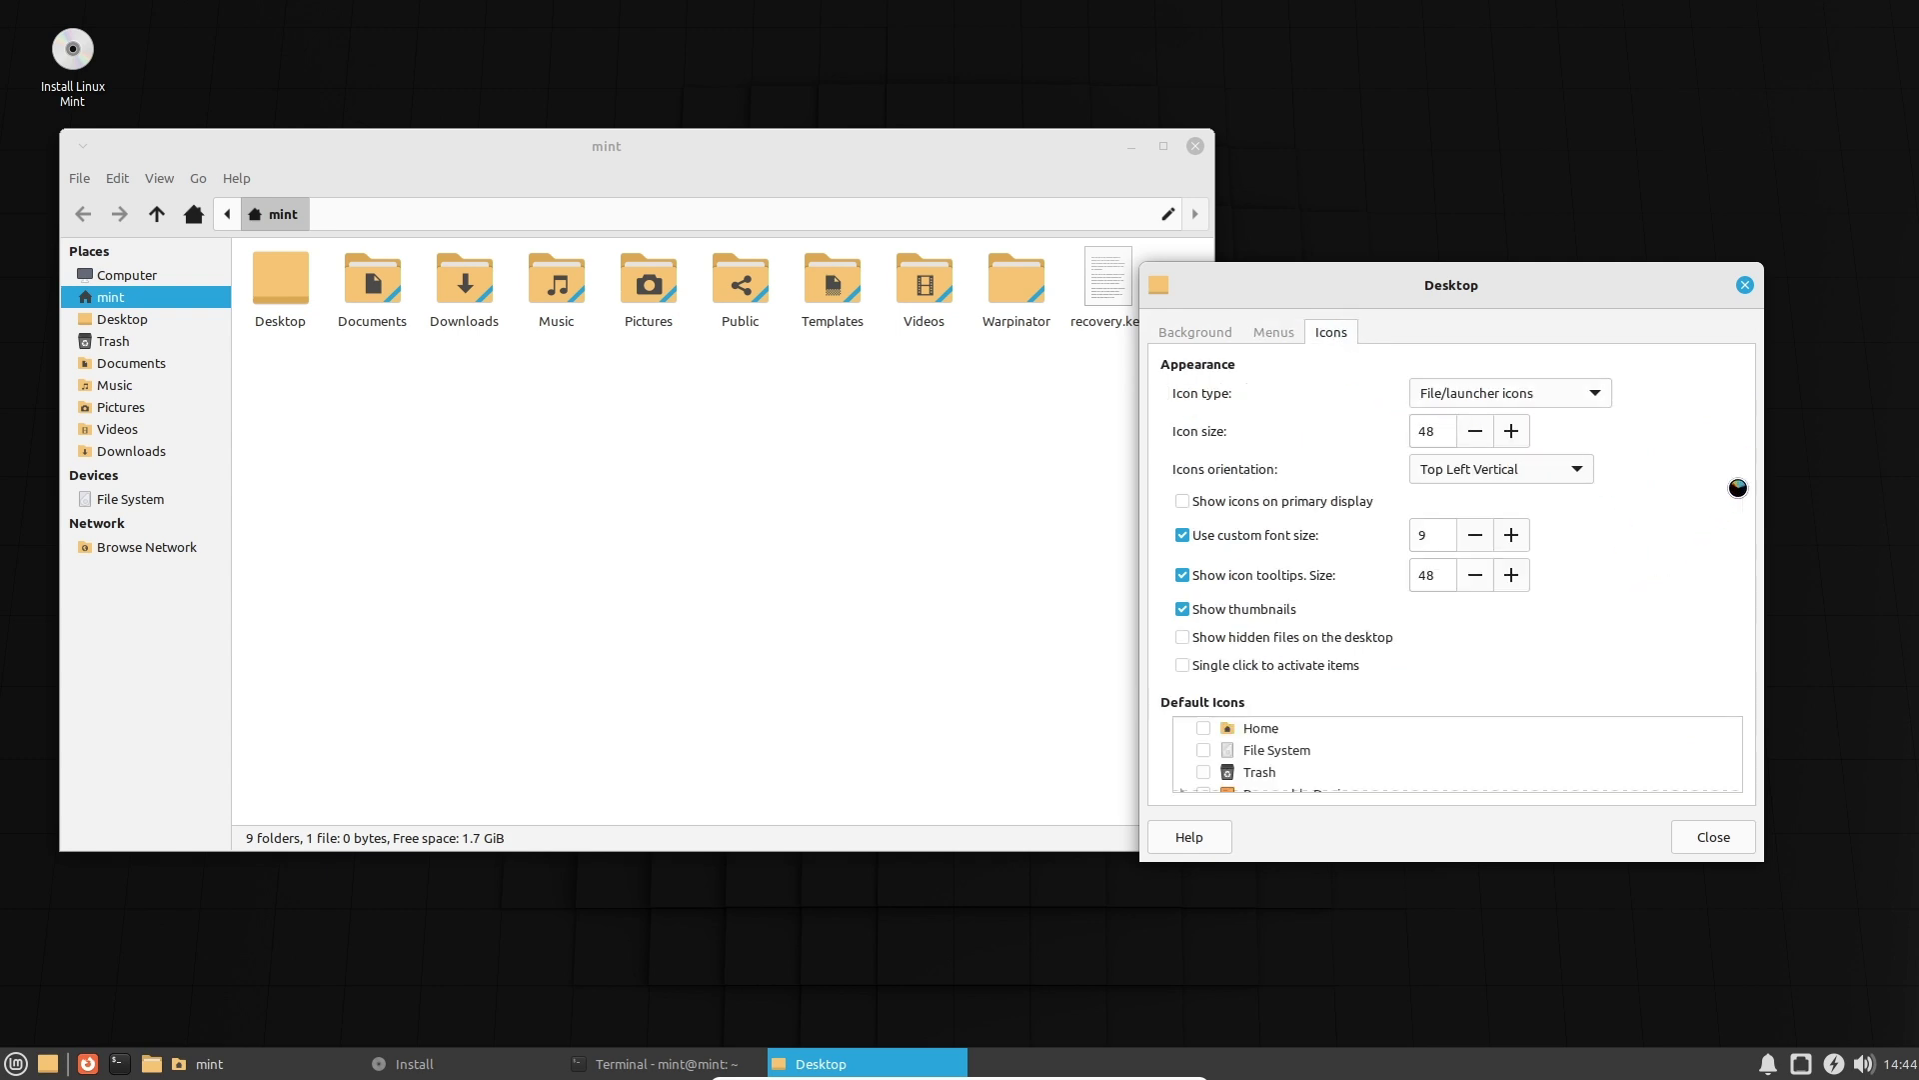
left_click(1195, 332)
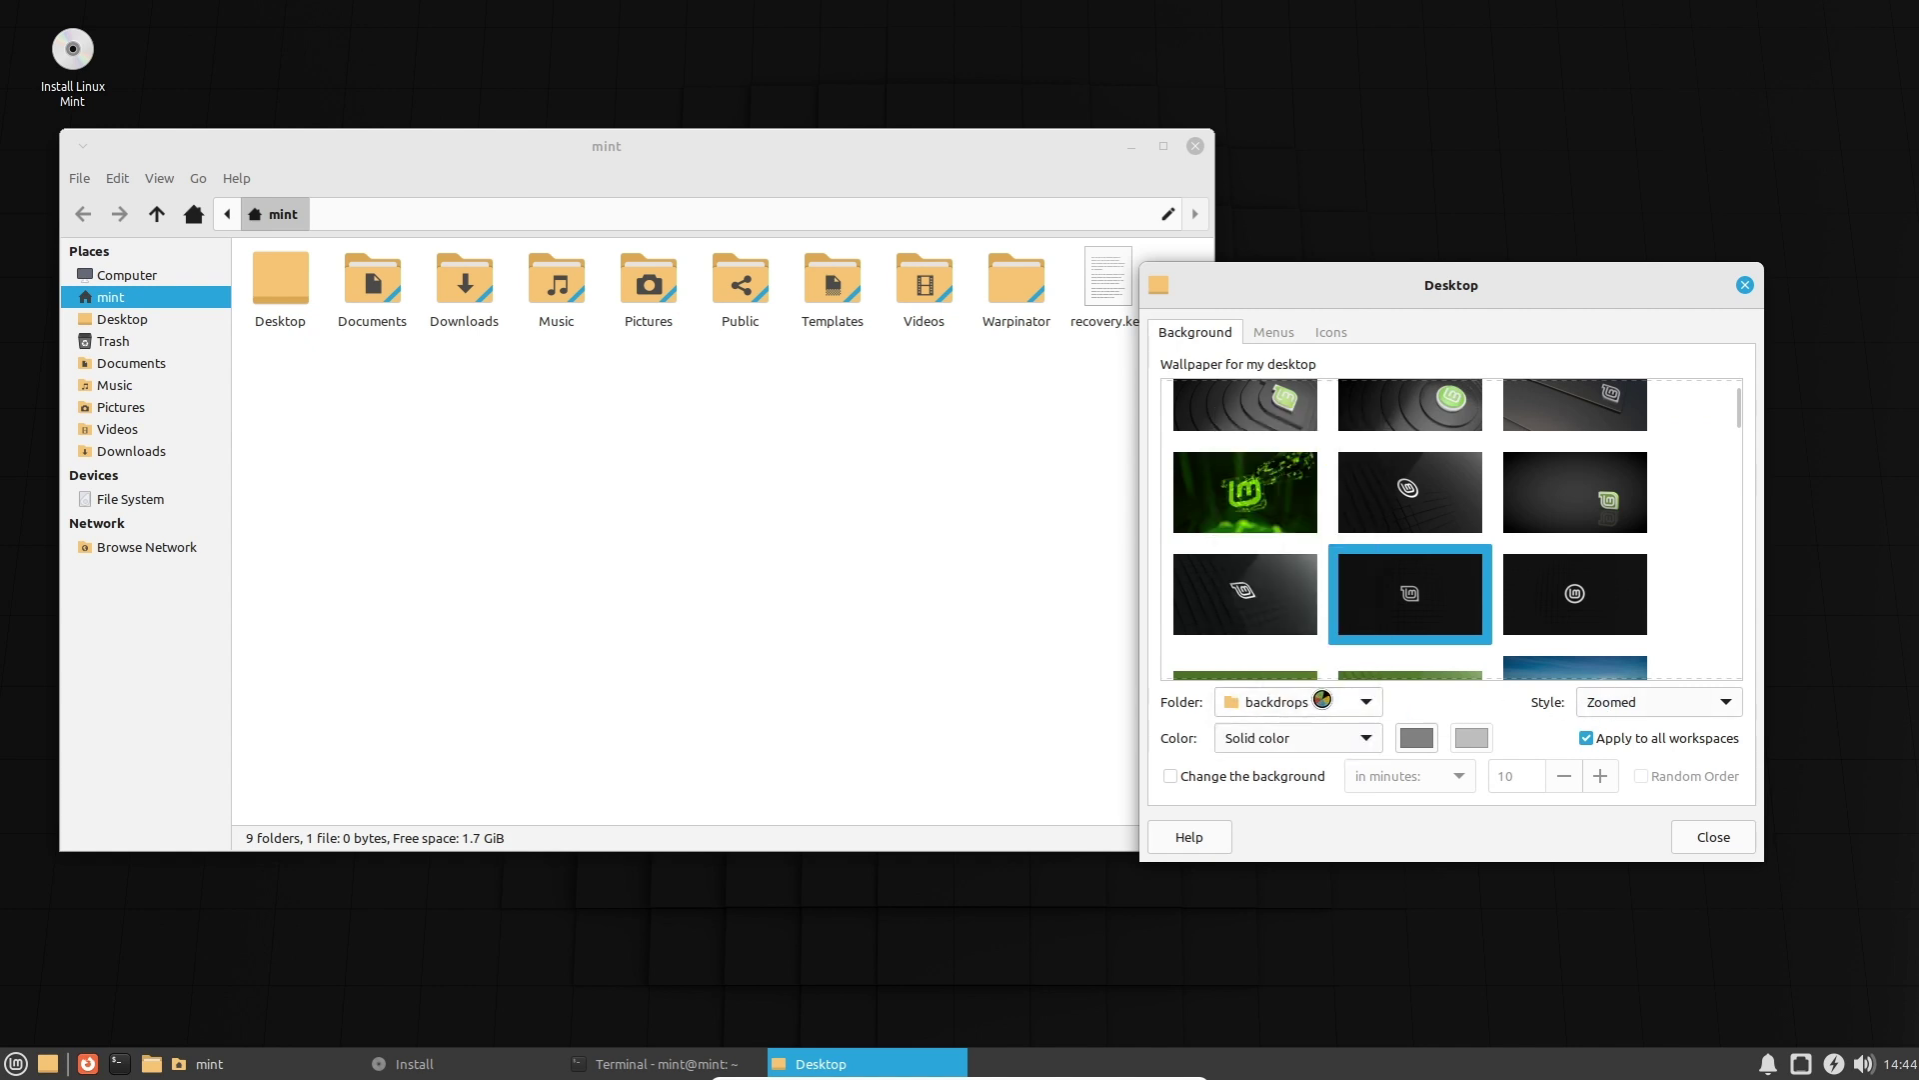
left_click(1333, 711)
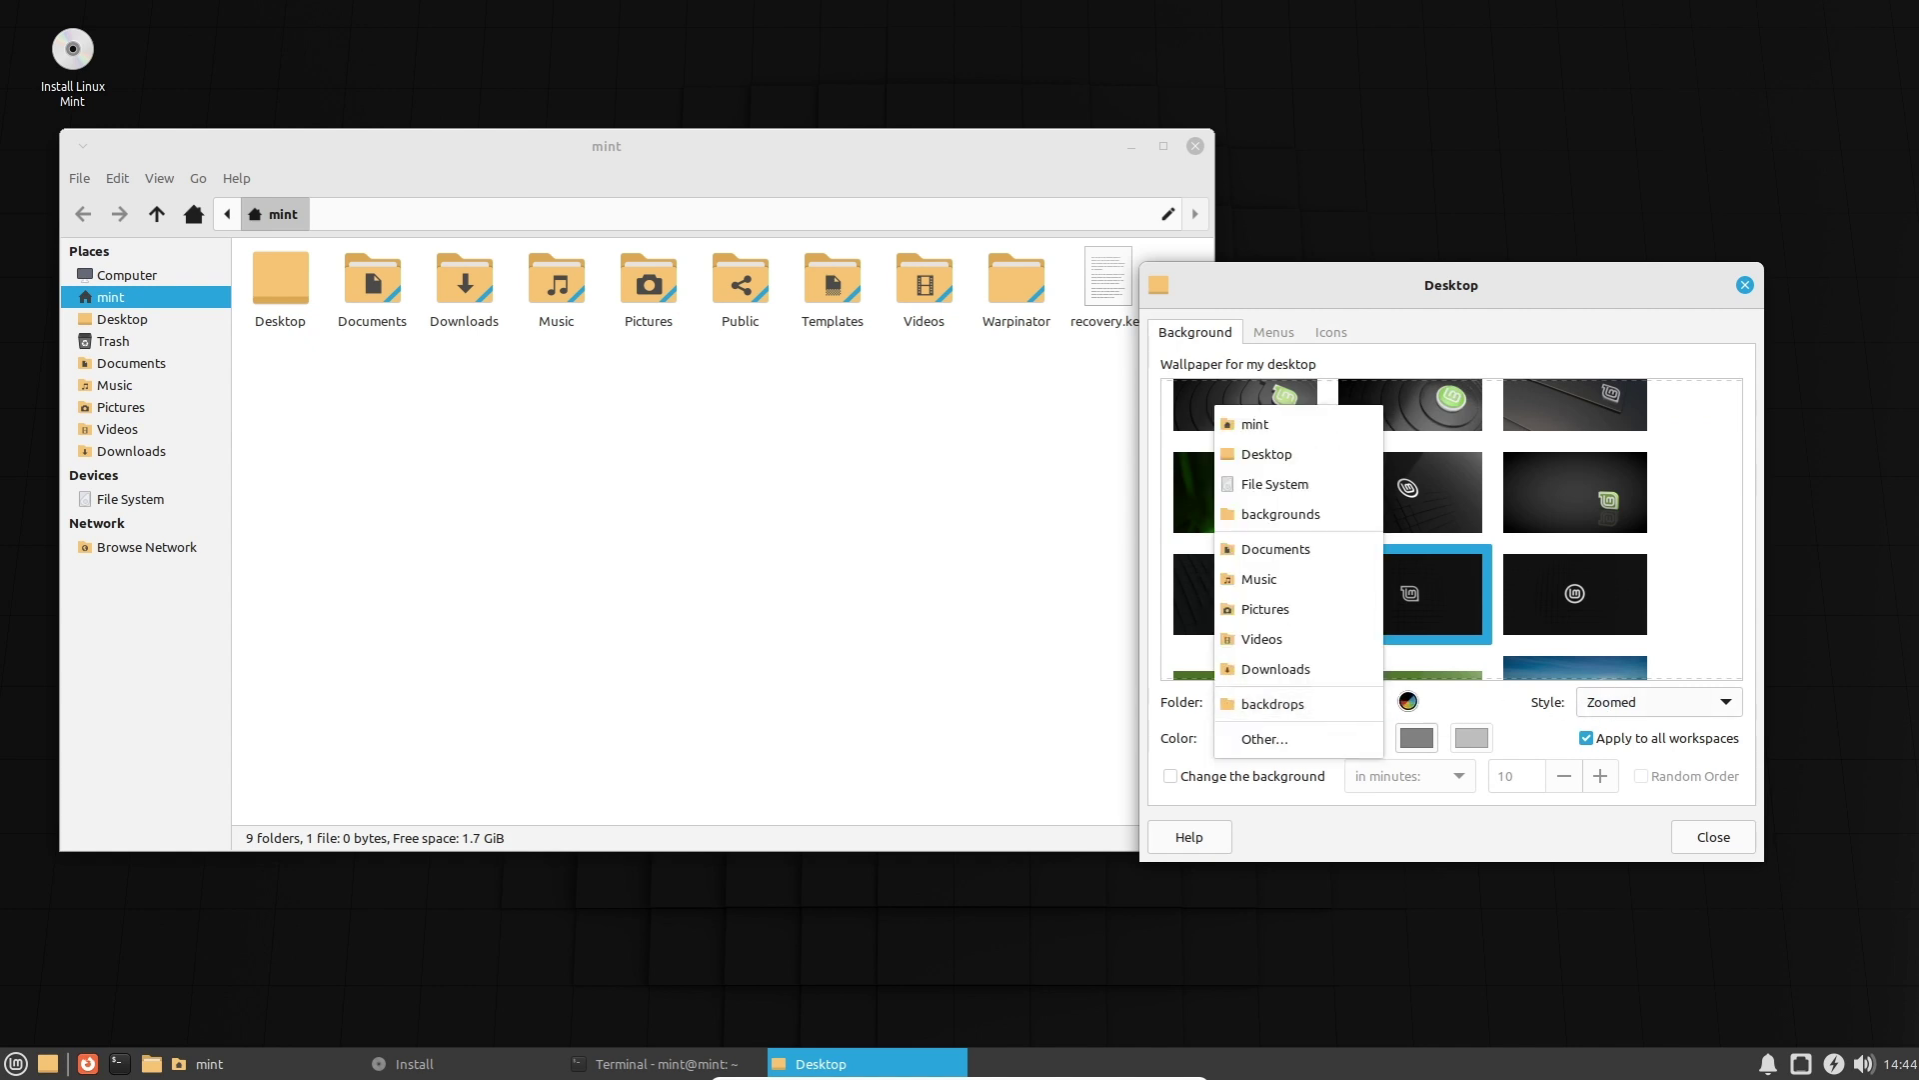
left_click(1388, 705)
left_click_drag(1730, 407, 1748, 471)
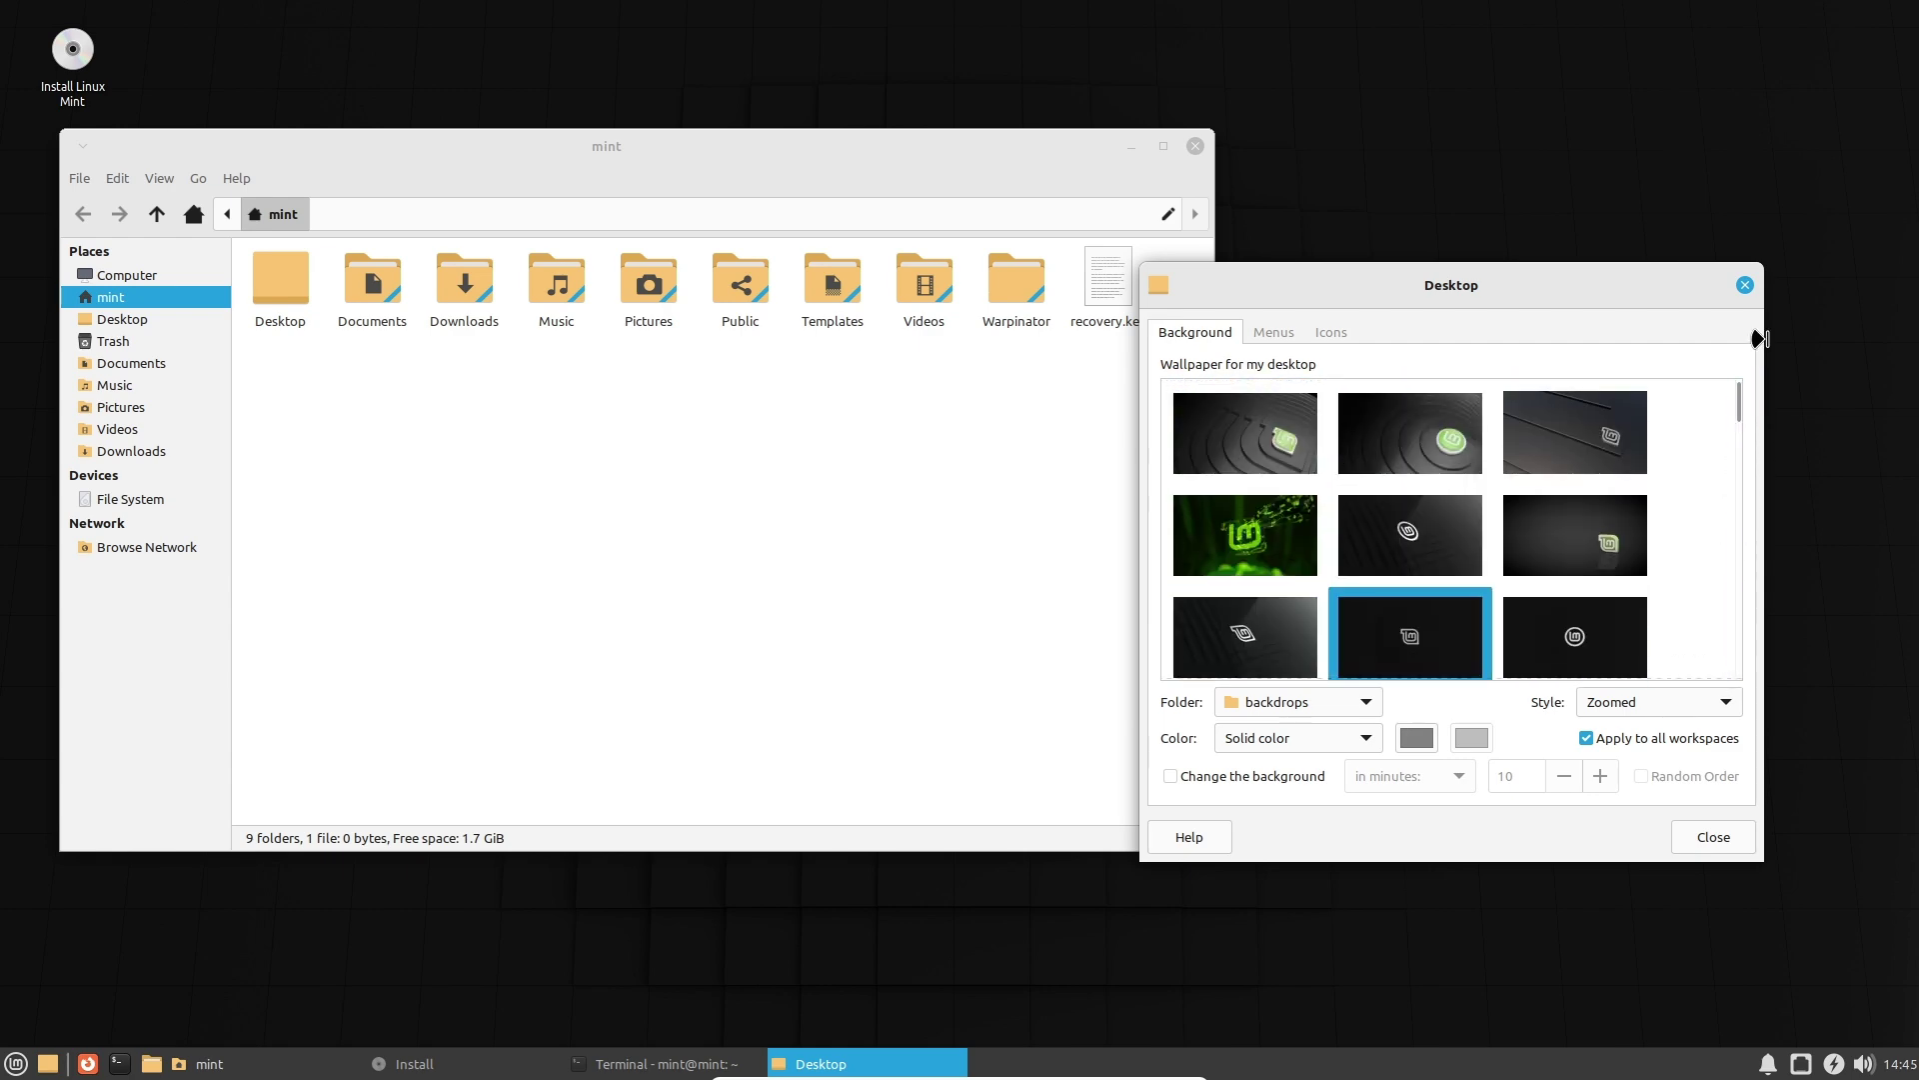
left_click(1275, 331)
left_click(1332, 335)
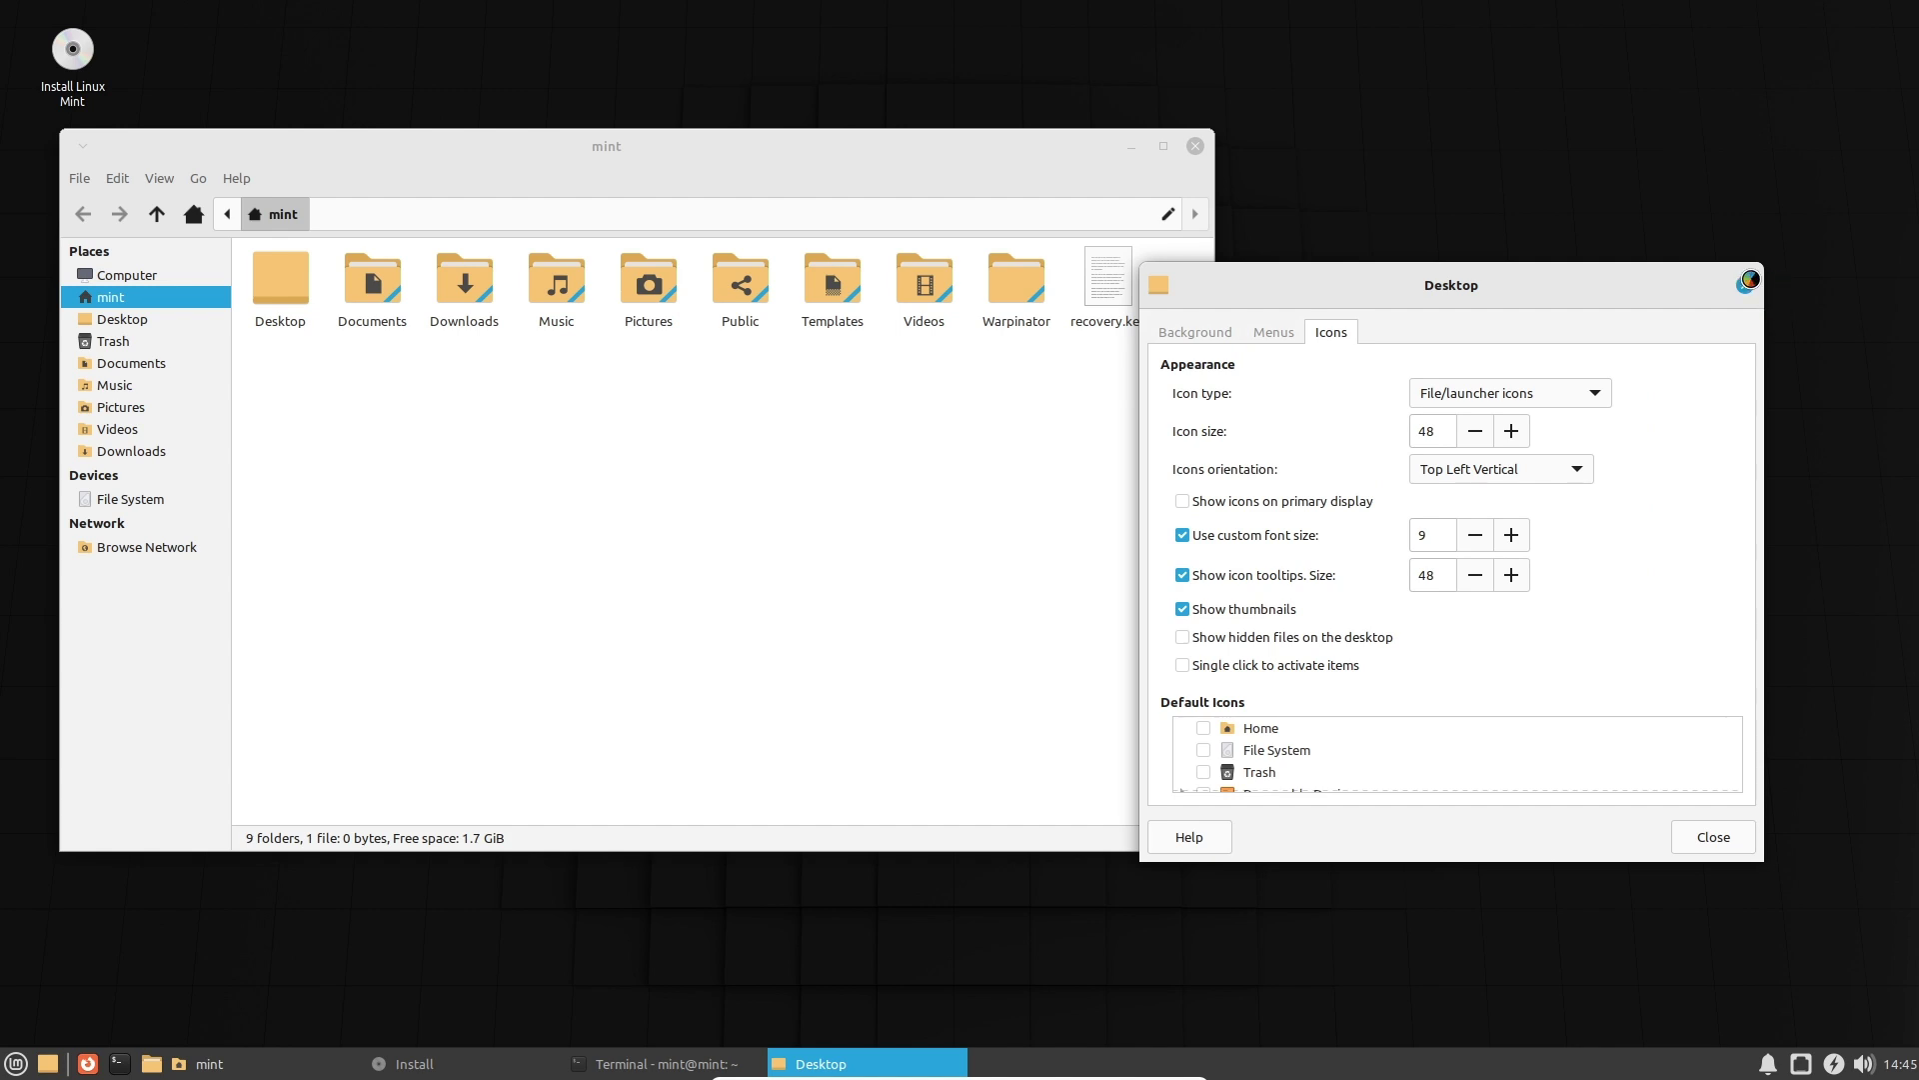
left_click(1747, 282)
Open and dismiss the file manager's and the desktop's context menus.
right_click(602, 472)
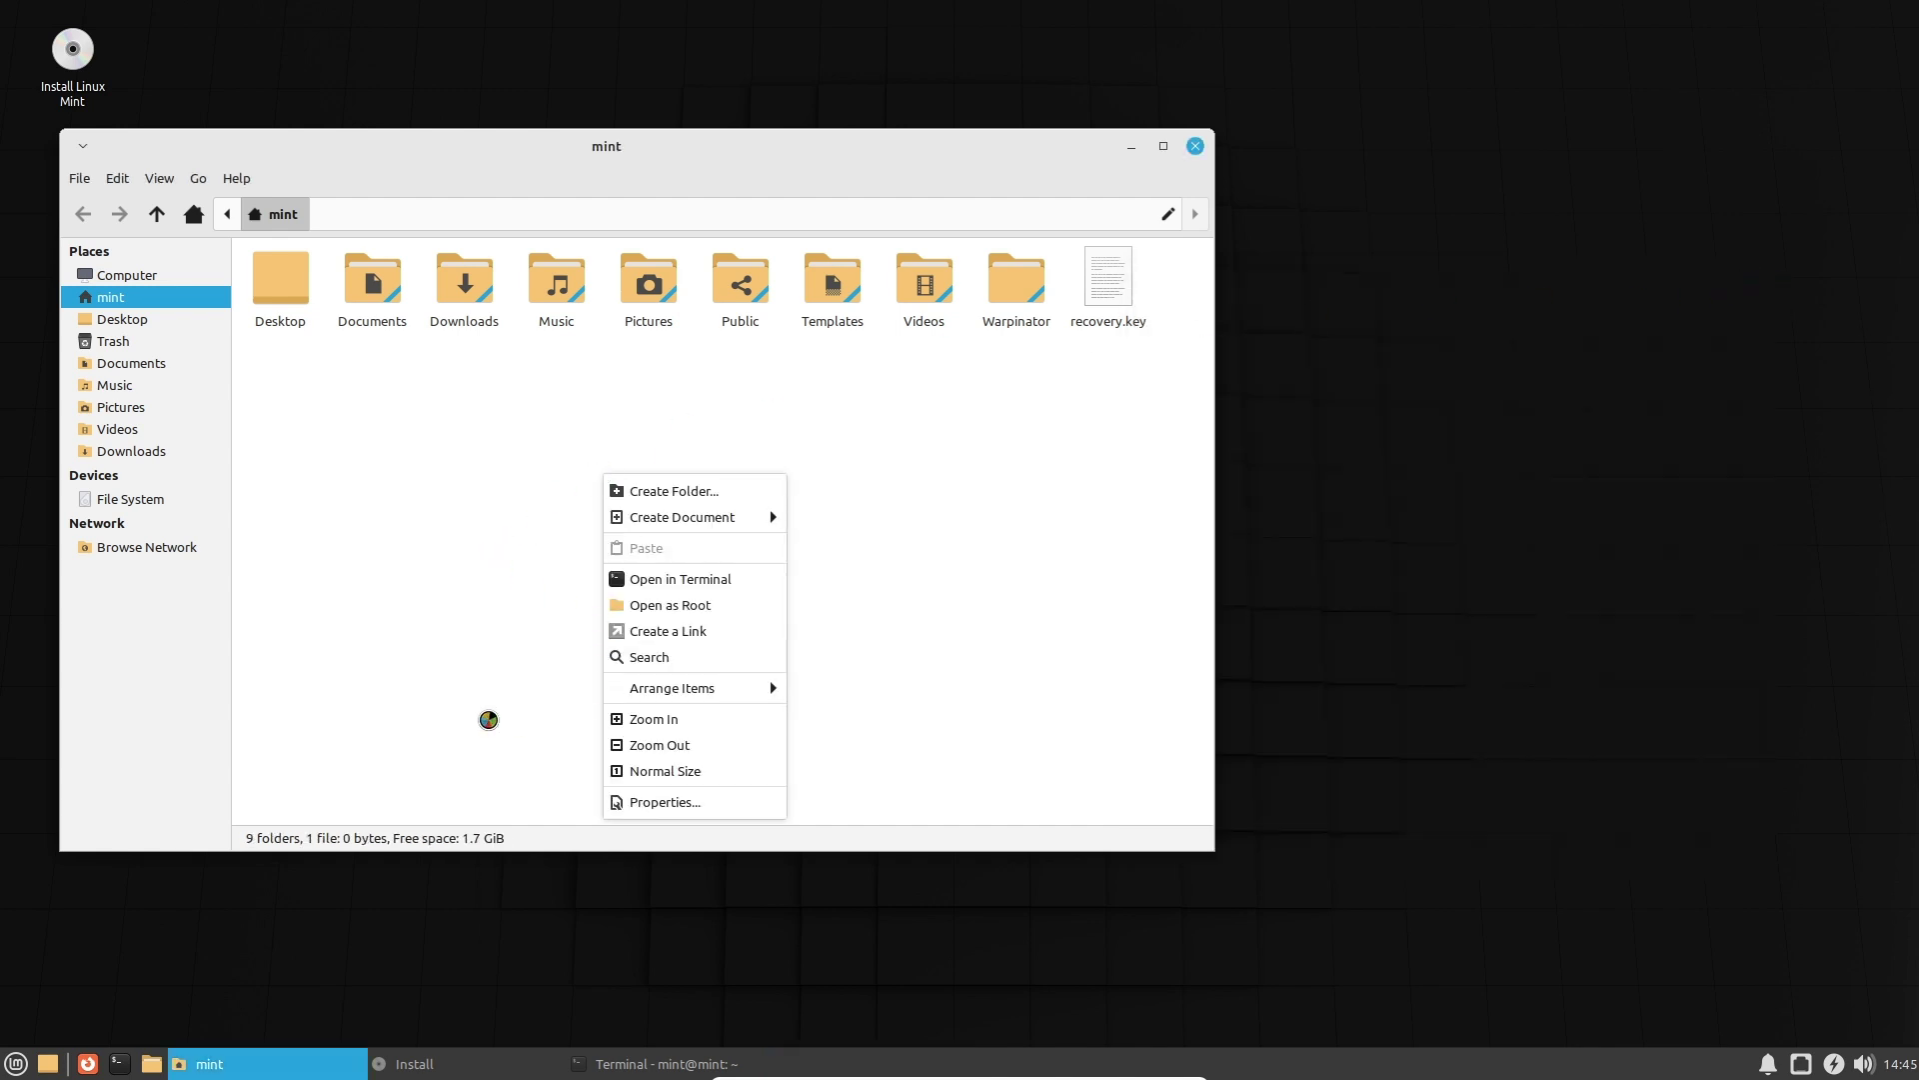
left_click(498, 821)
right_click(1519, 607)
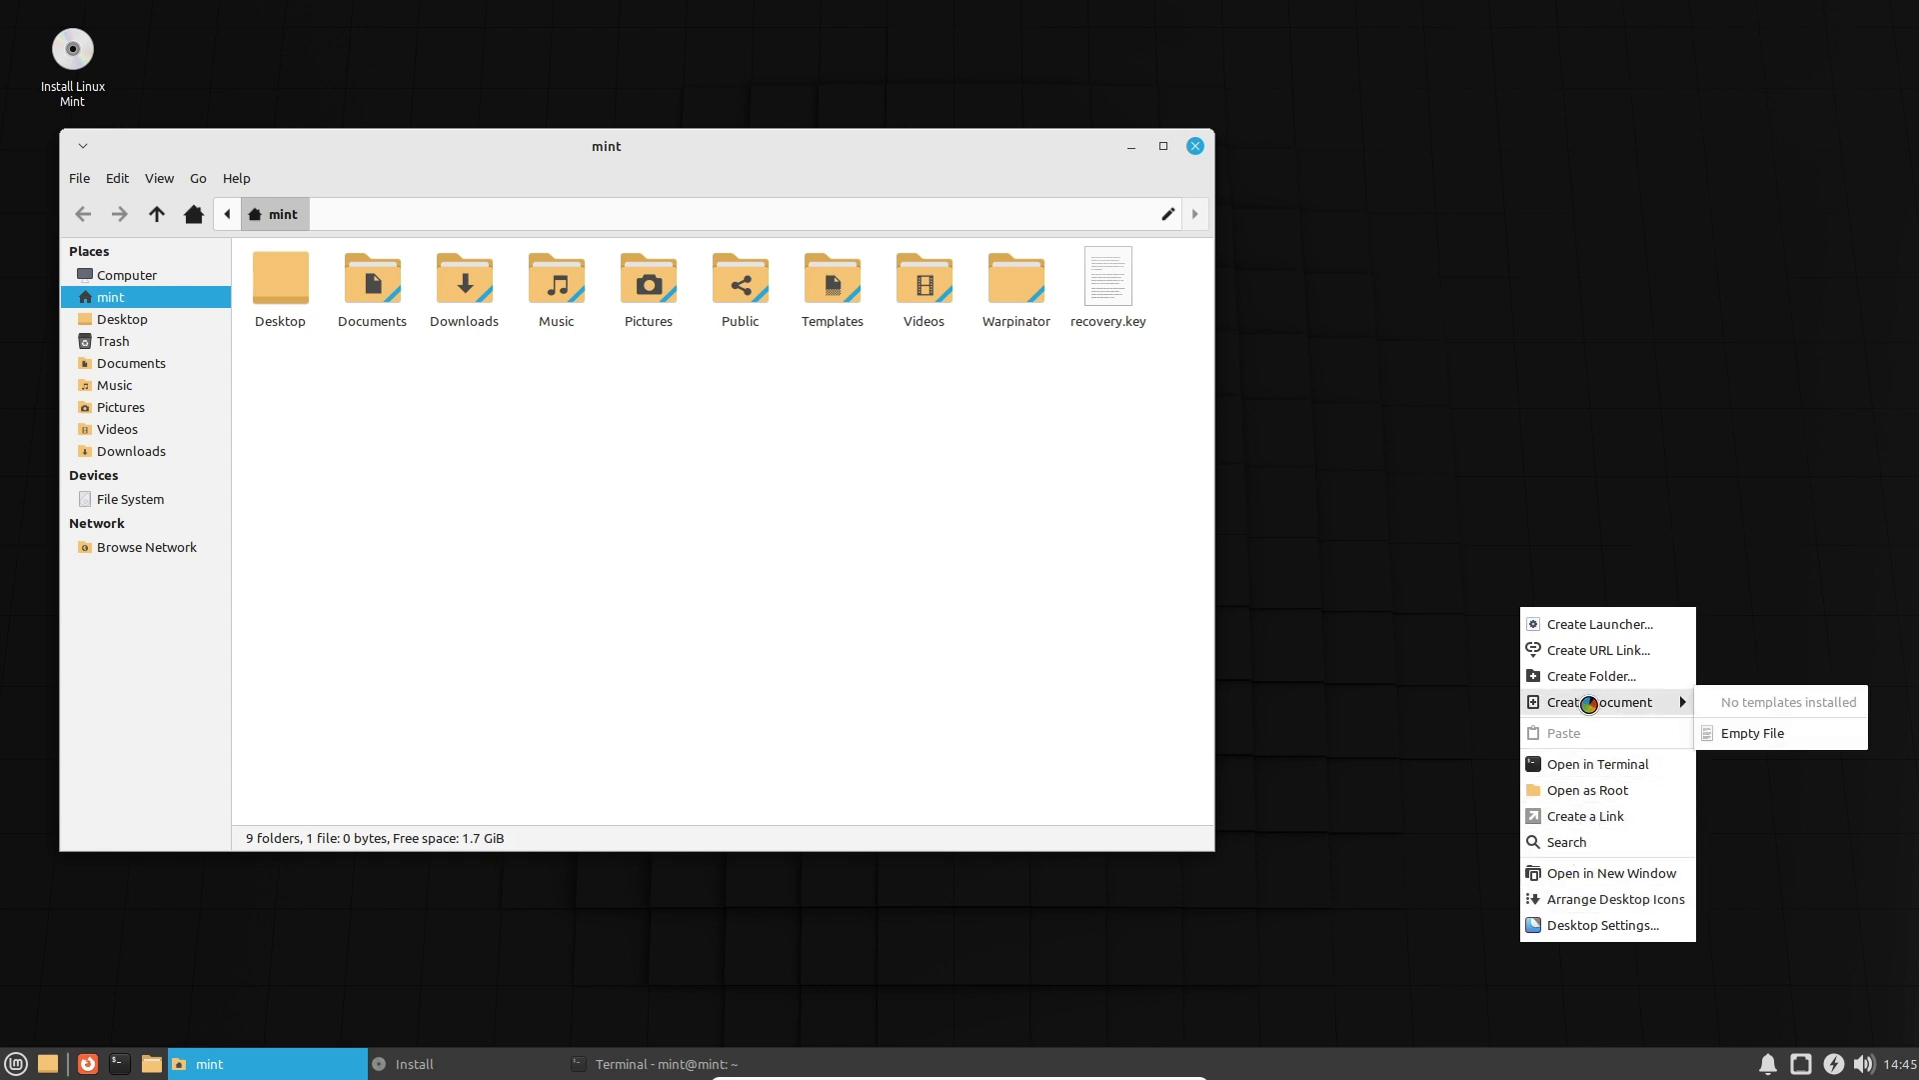
left_click(1077, 791)
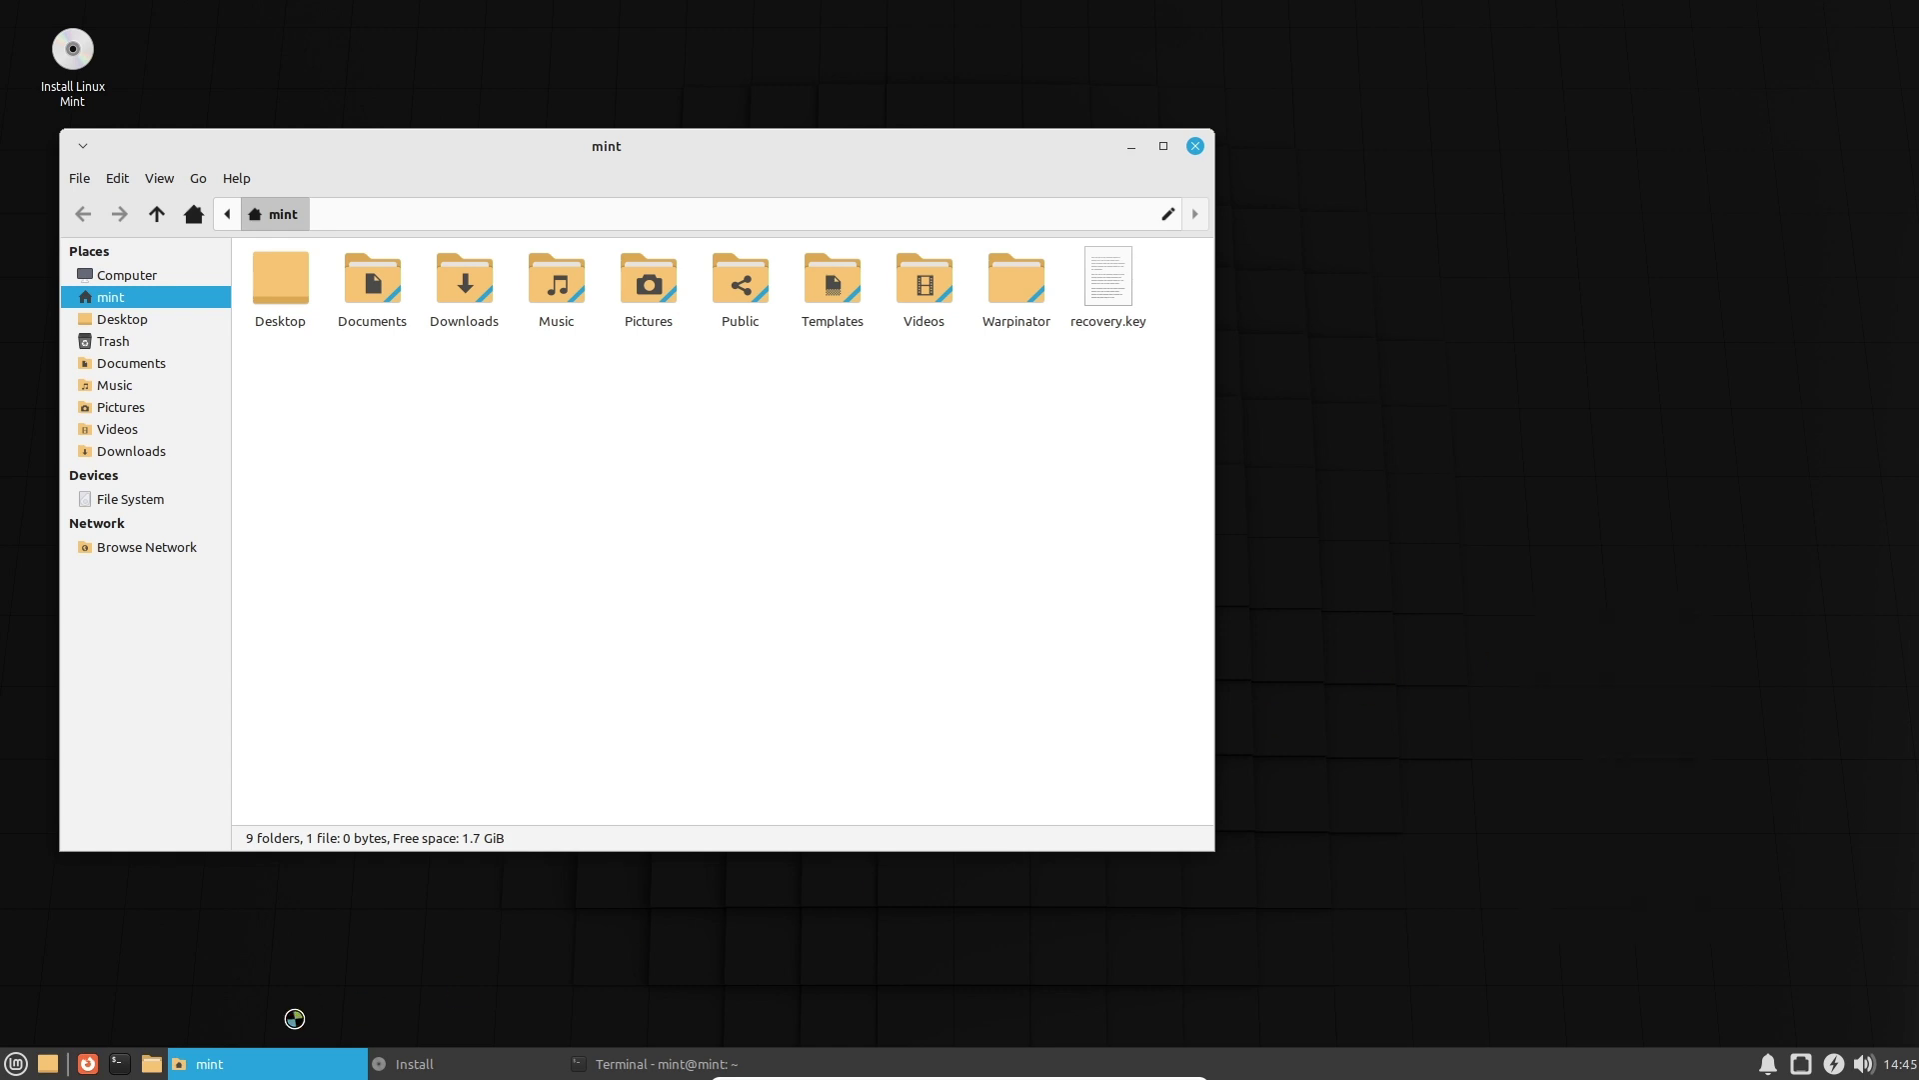
Launch Appearance from the Whisker Menu's All Applications list.
left_click(18, 1063)
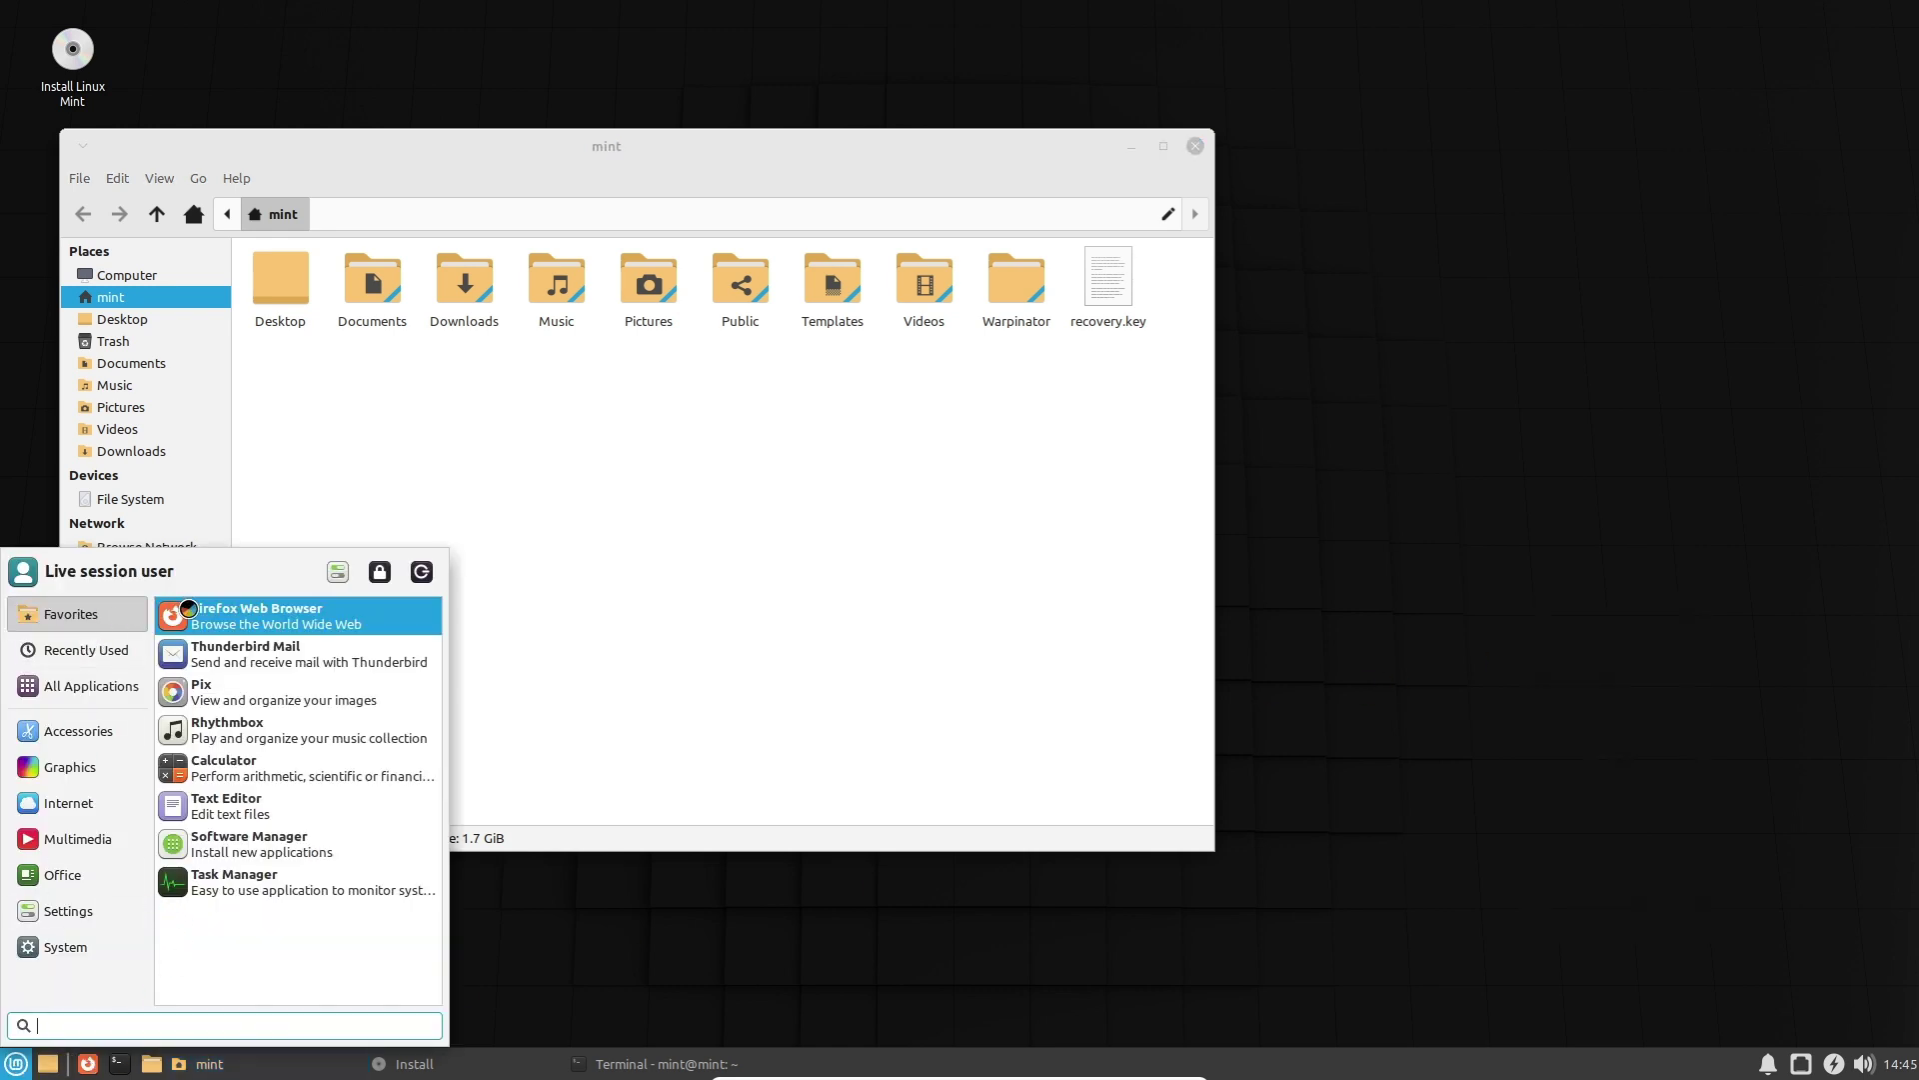
left_click(100, 648)
left_click(90, 687)
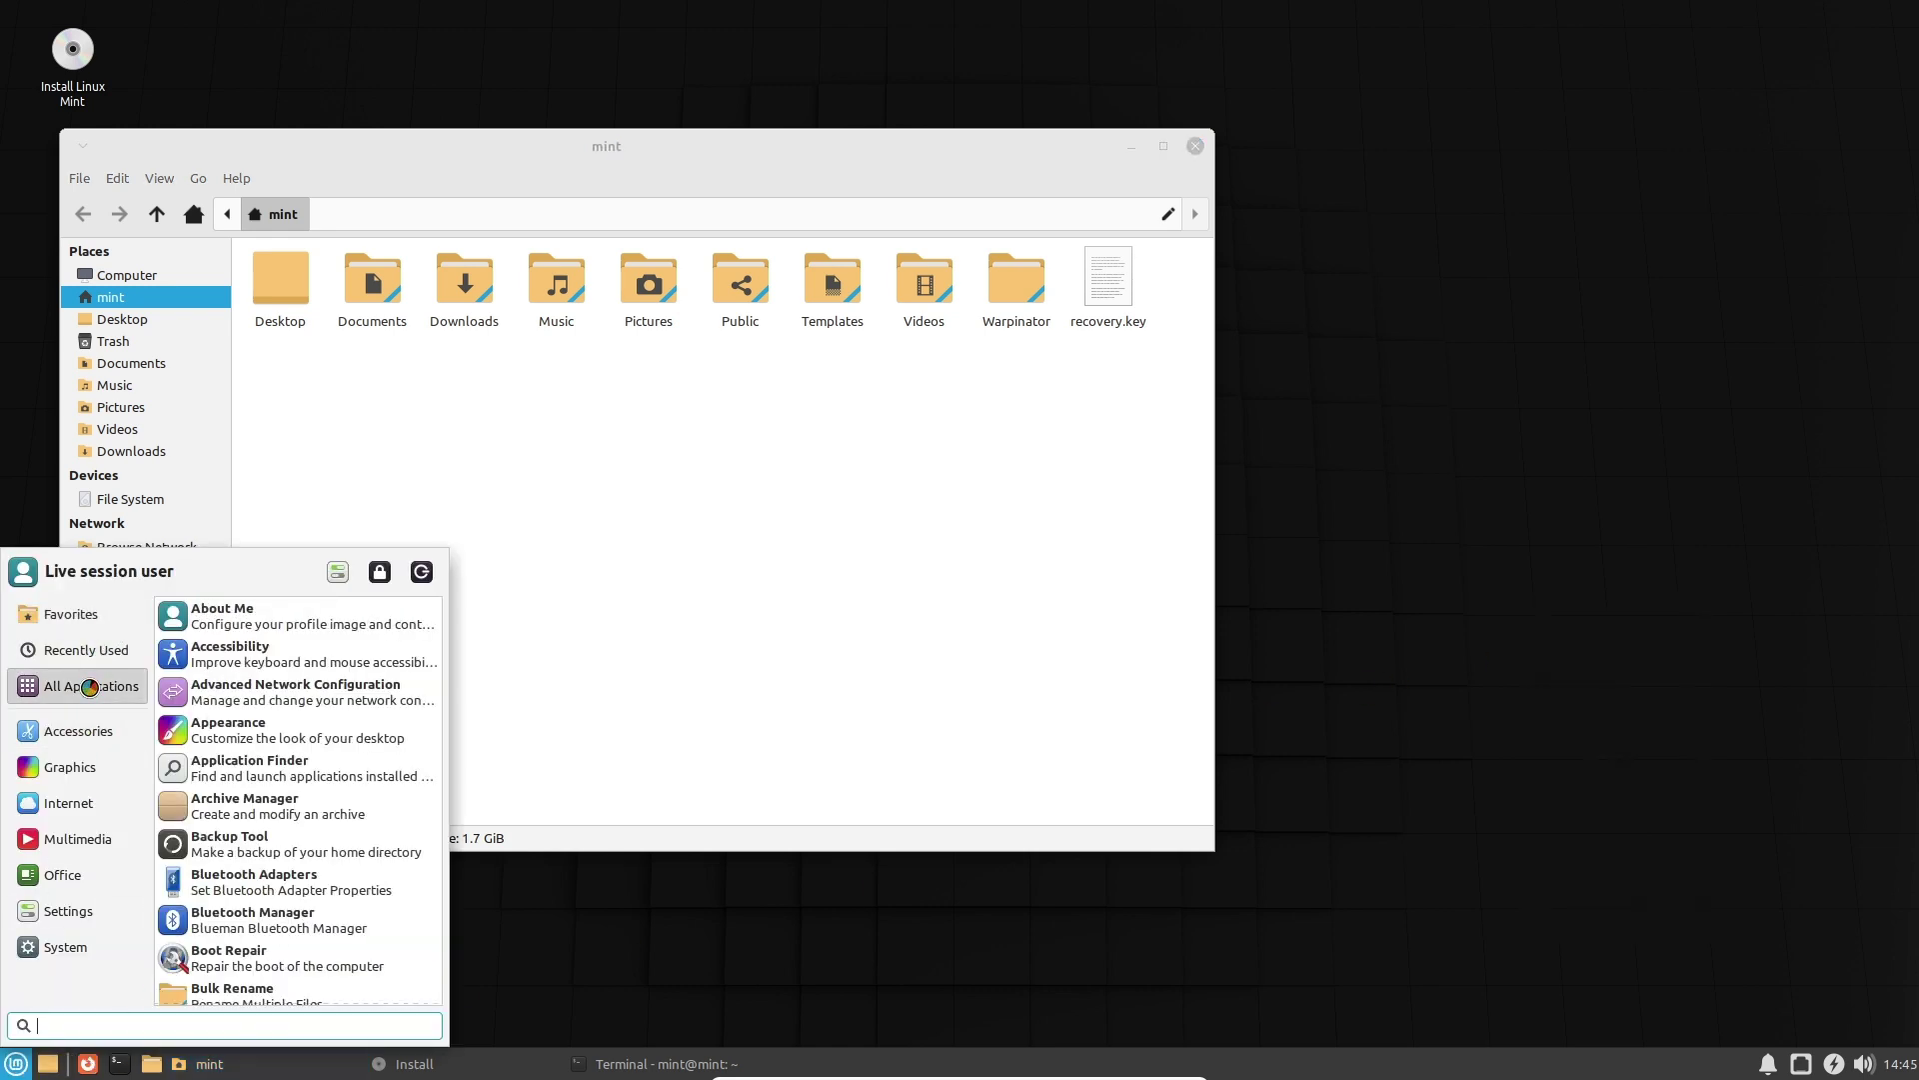
scroll(247, 897, "down", 2)
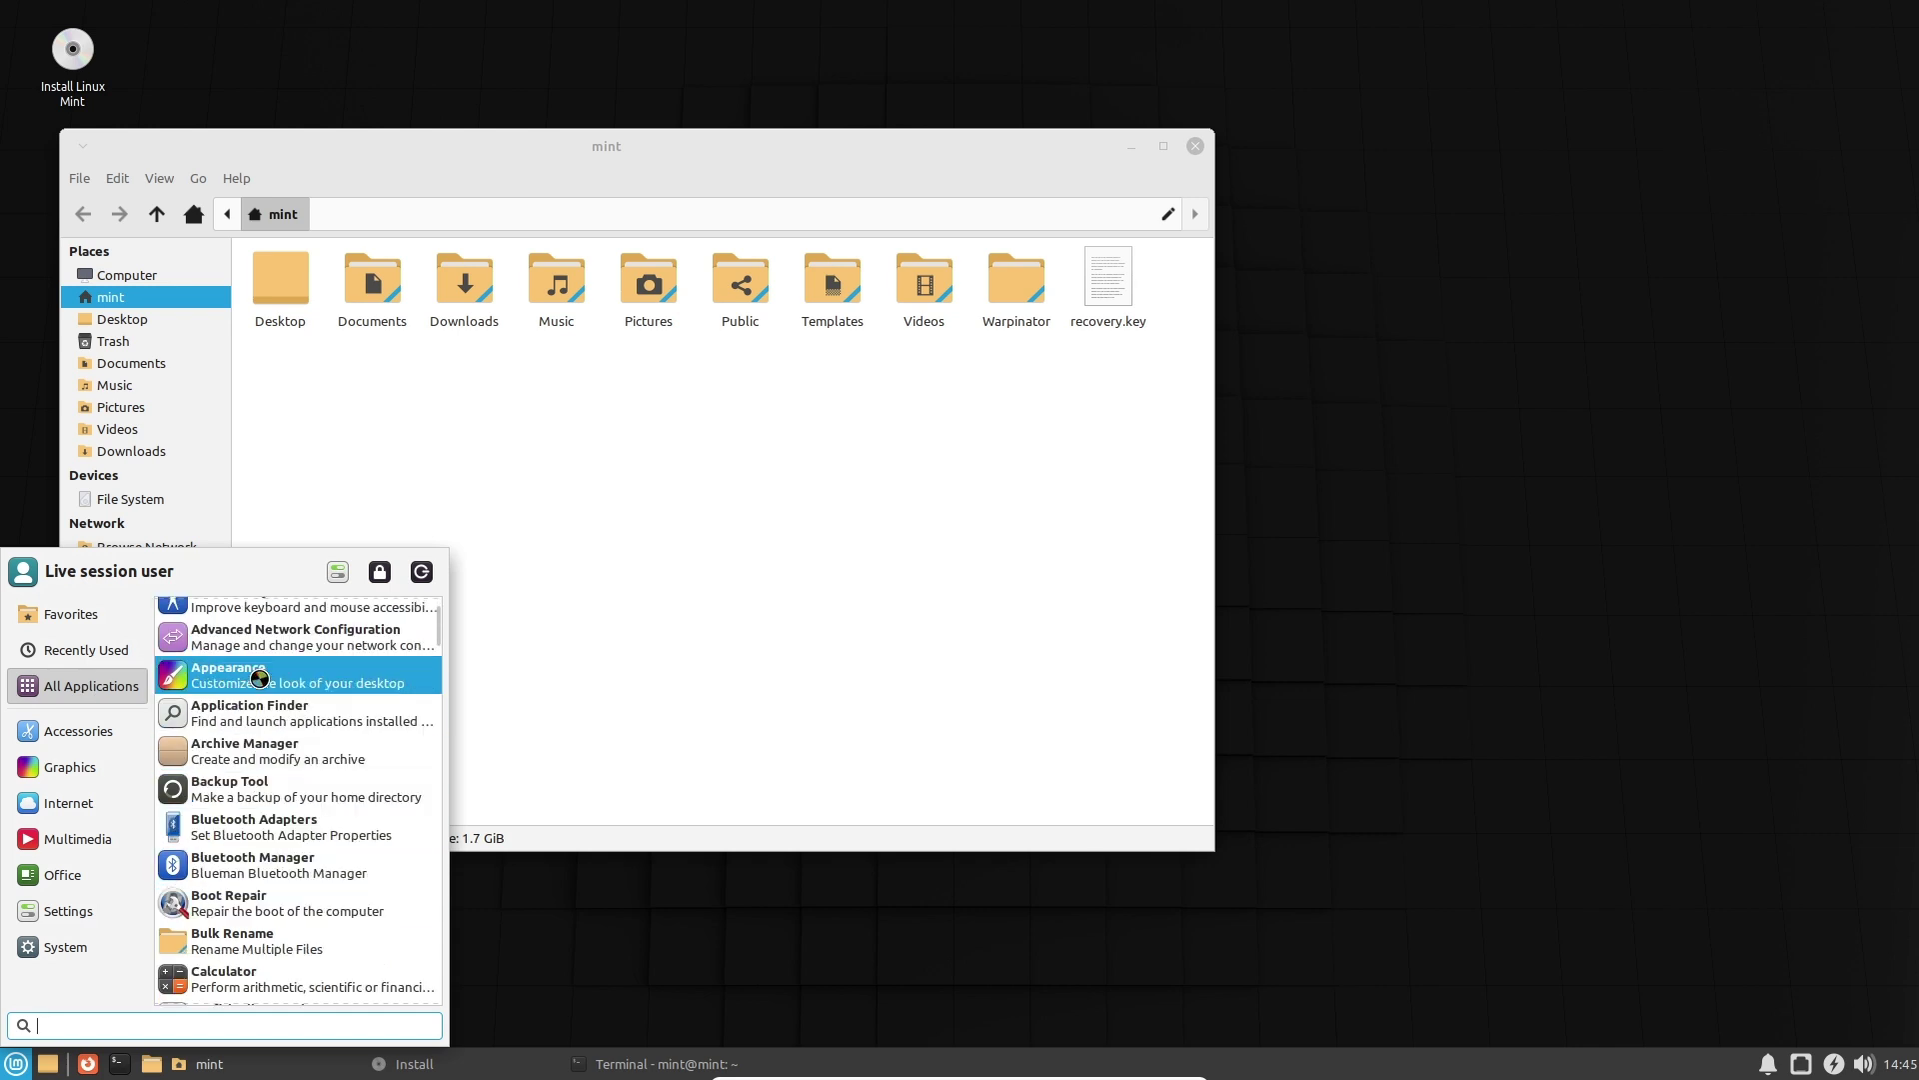
left_click(257, 674)
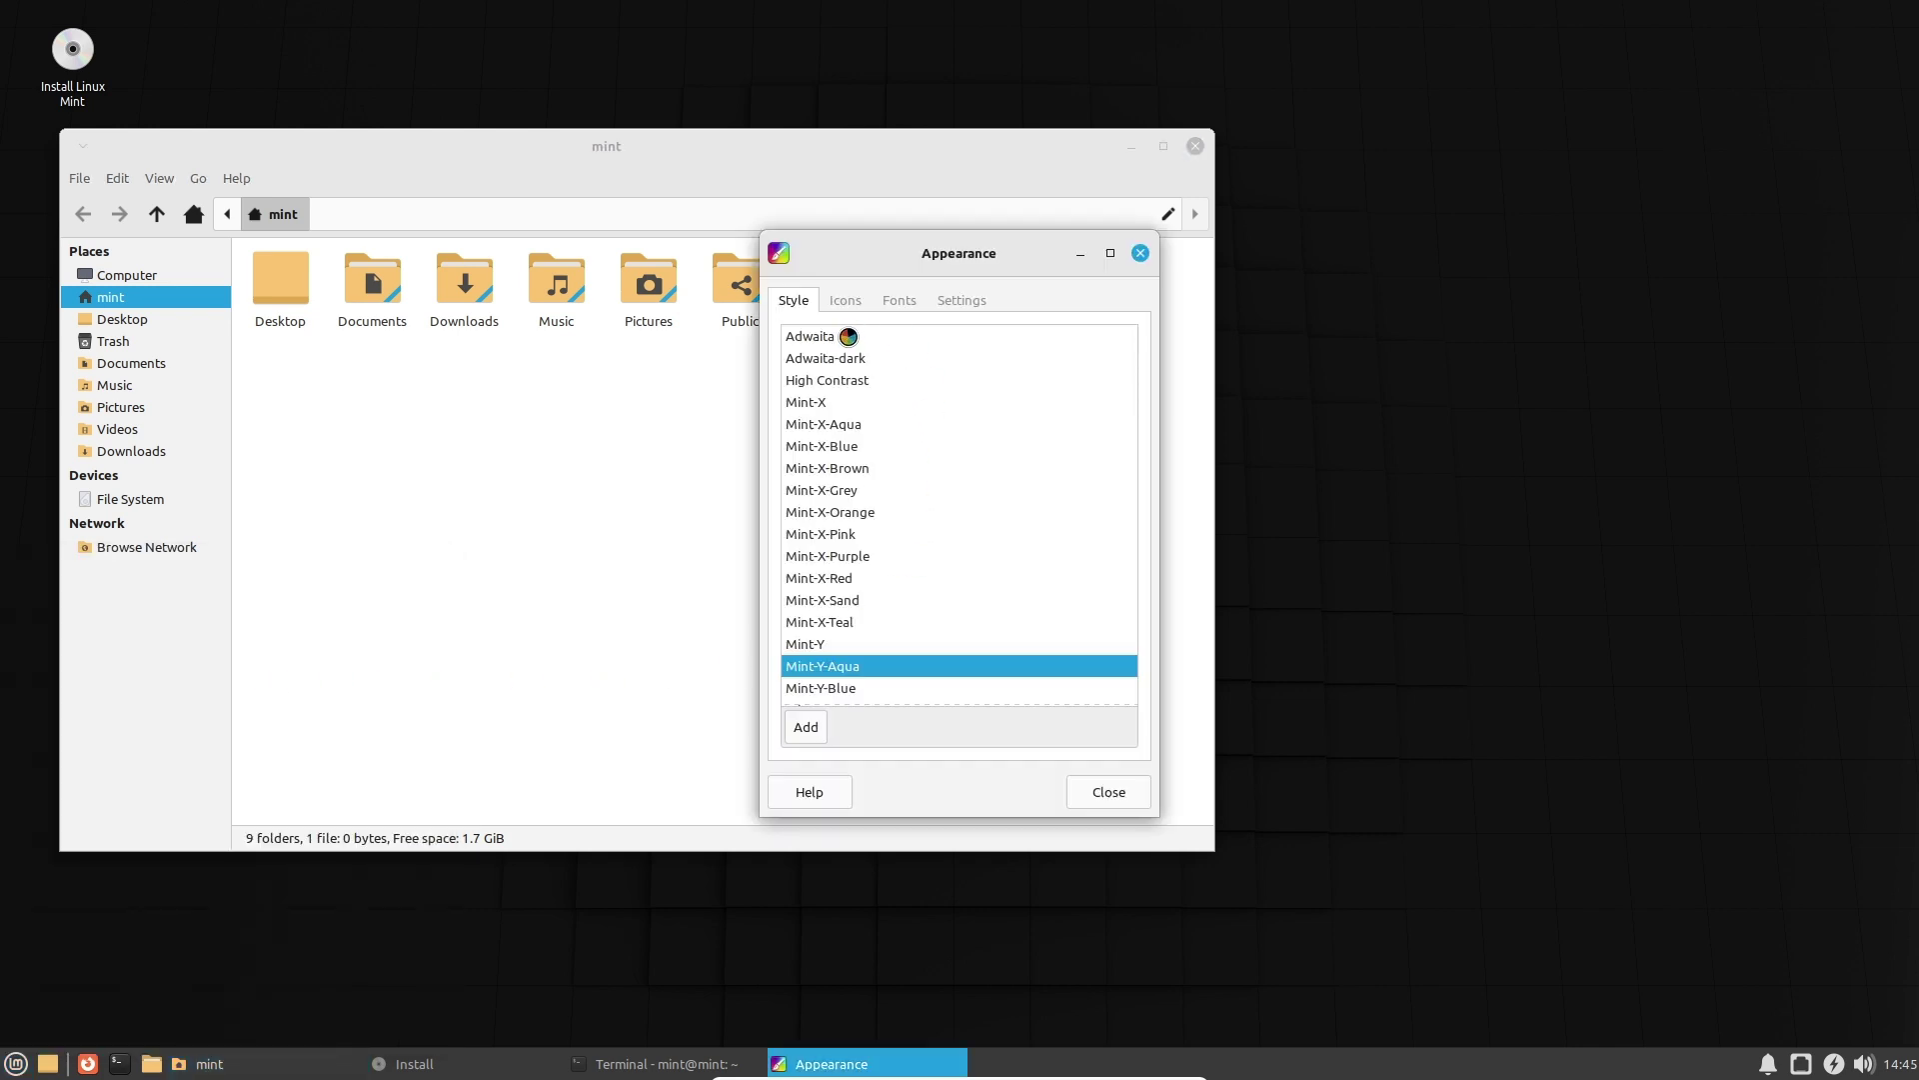
Preview style themes from Adwaita and Mint-X-Red through the Mint-Y colours and several Mint-Y-Legacy variants.
left_click(840, 336)
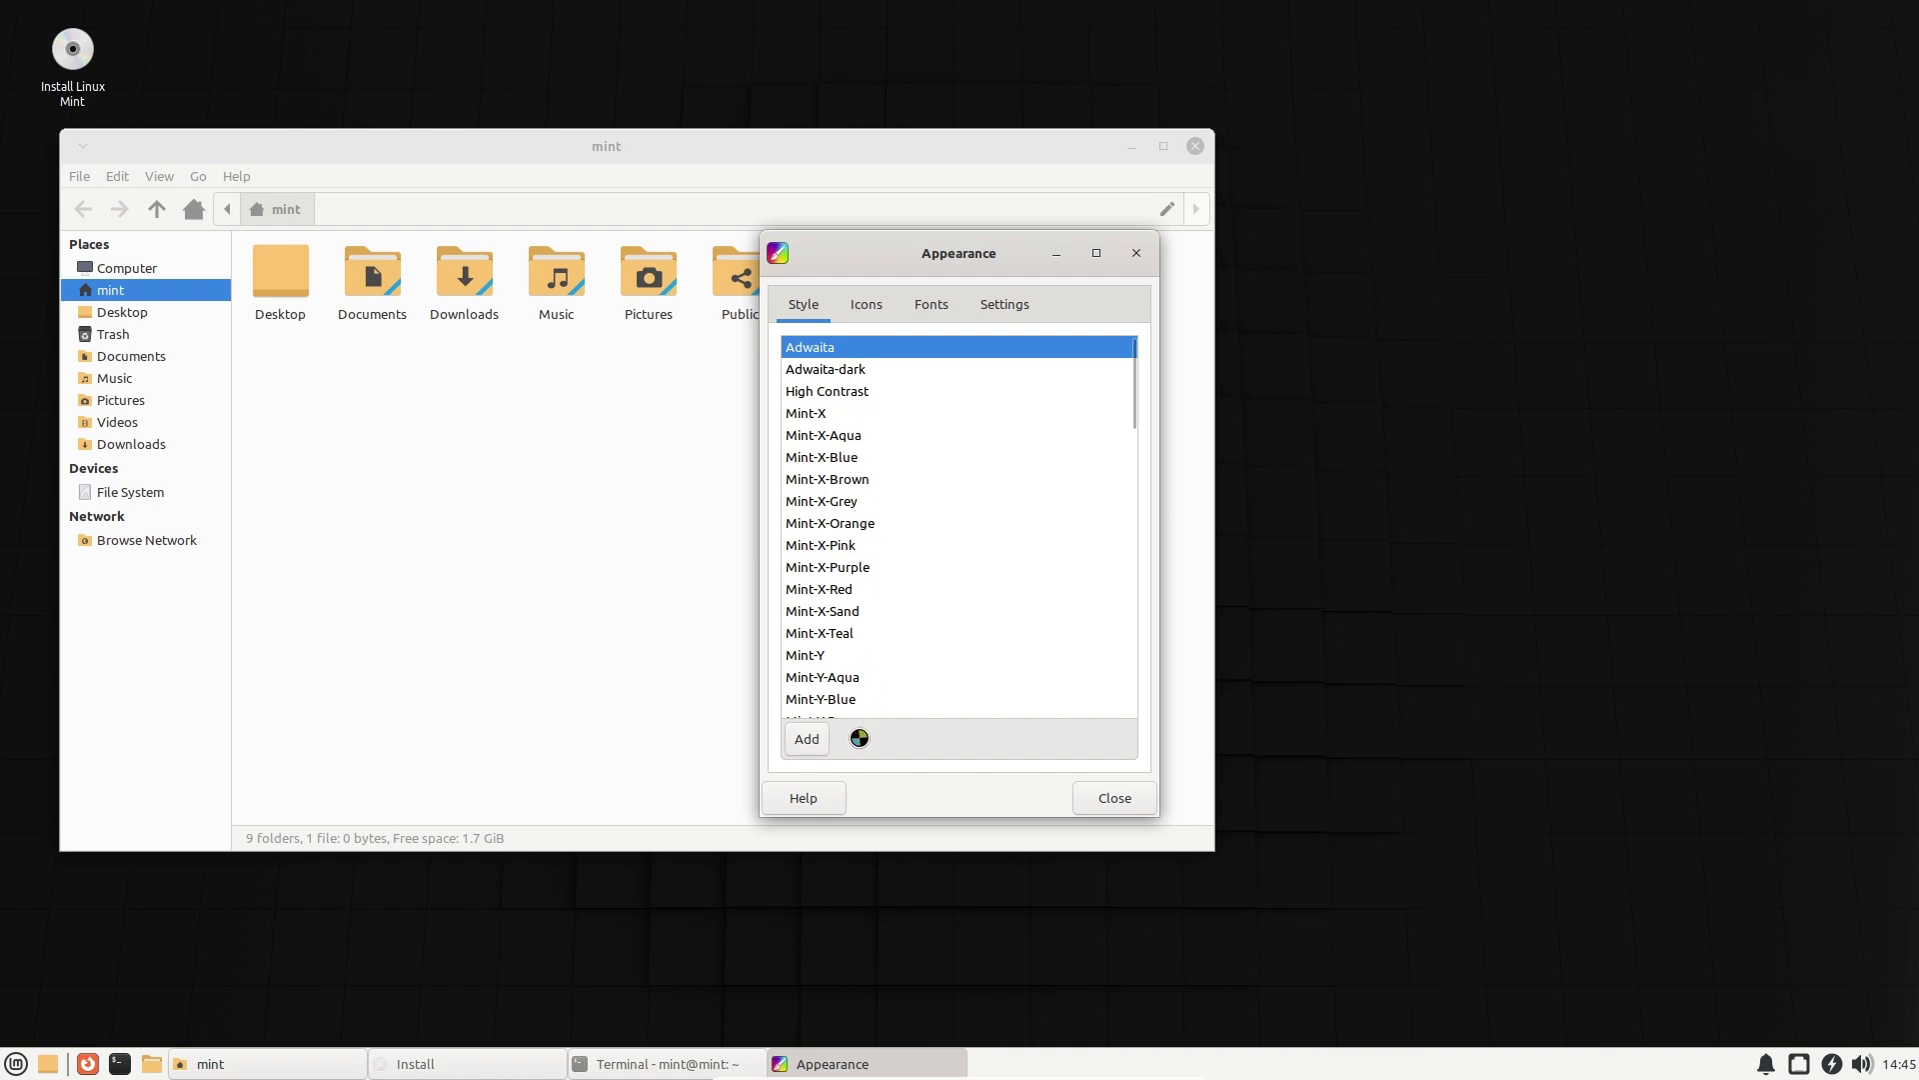
left_click(833, 590)
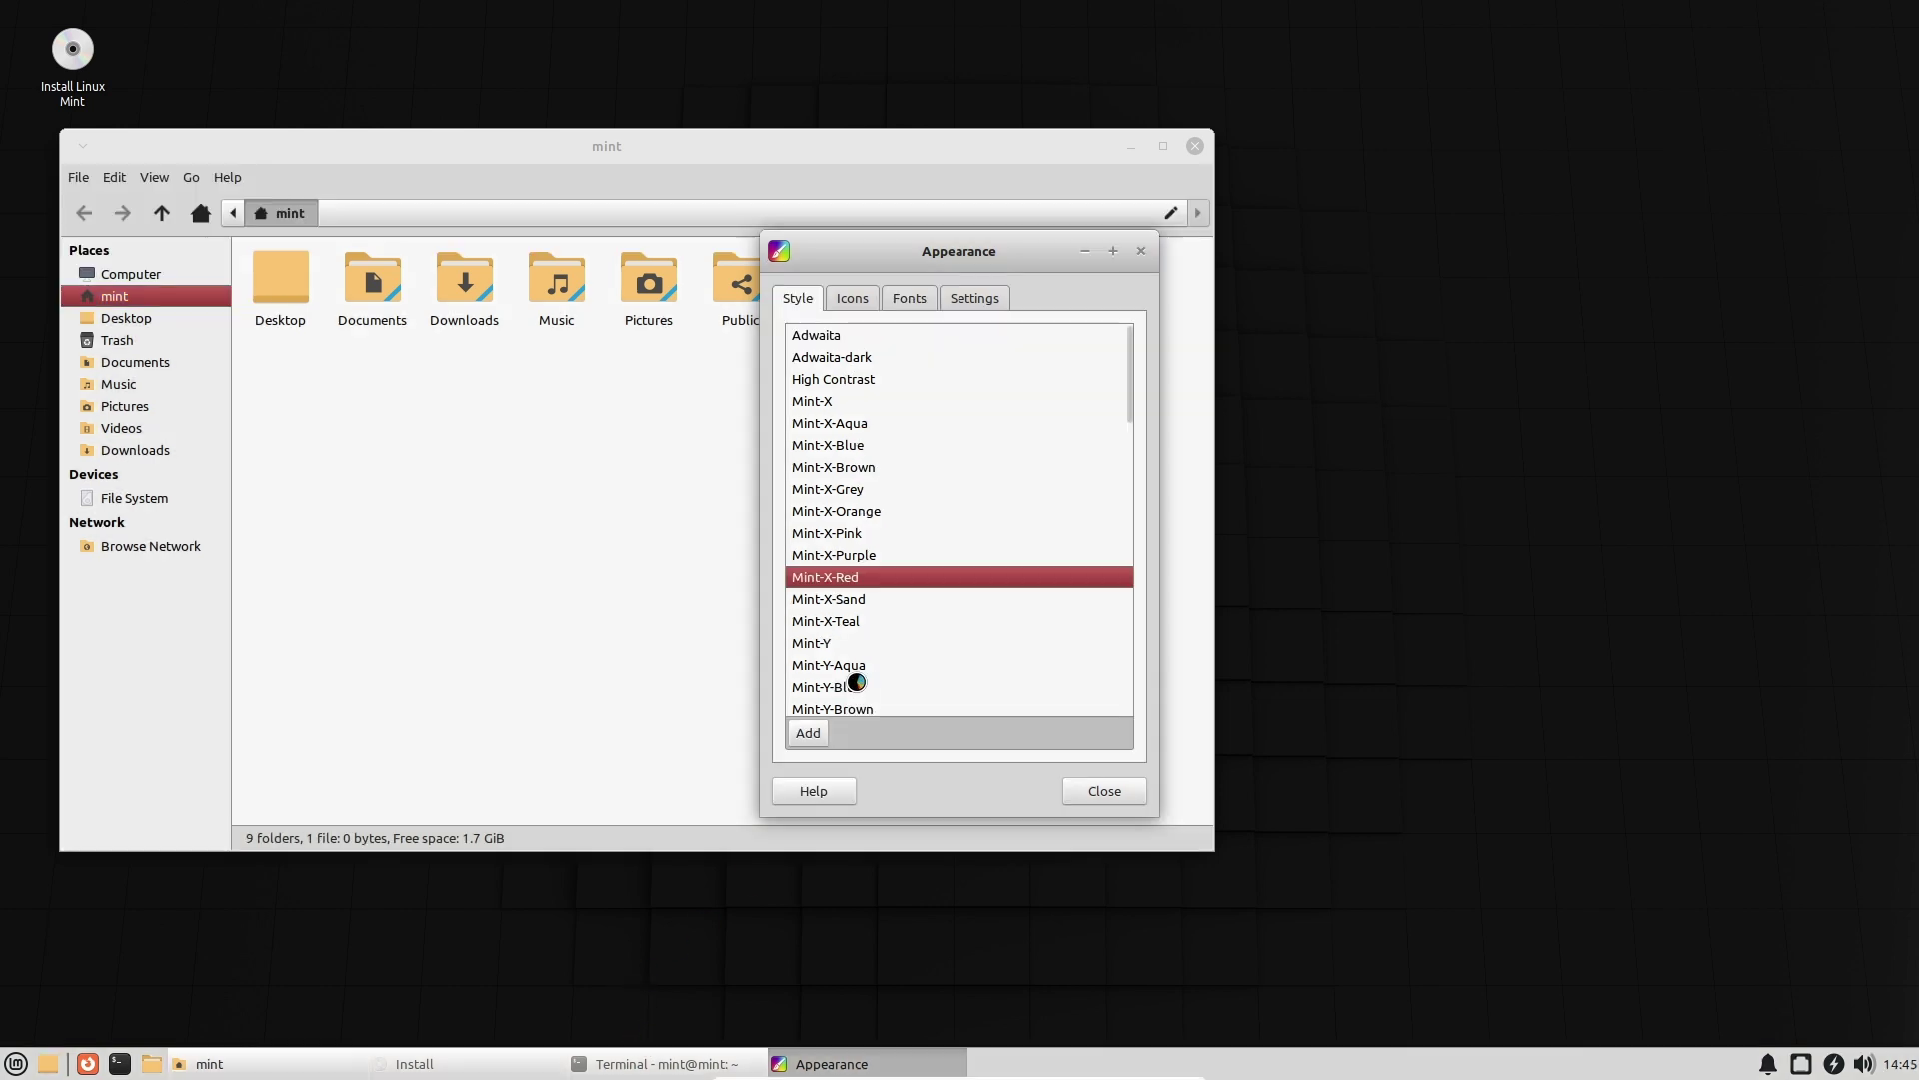
left_click(827, 644)
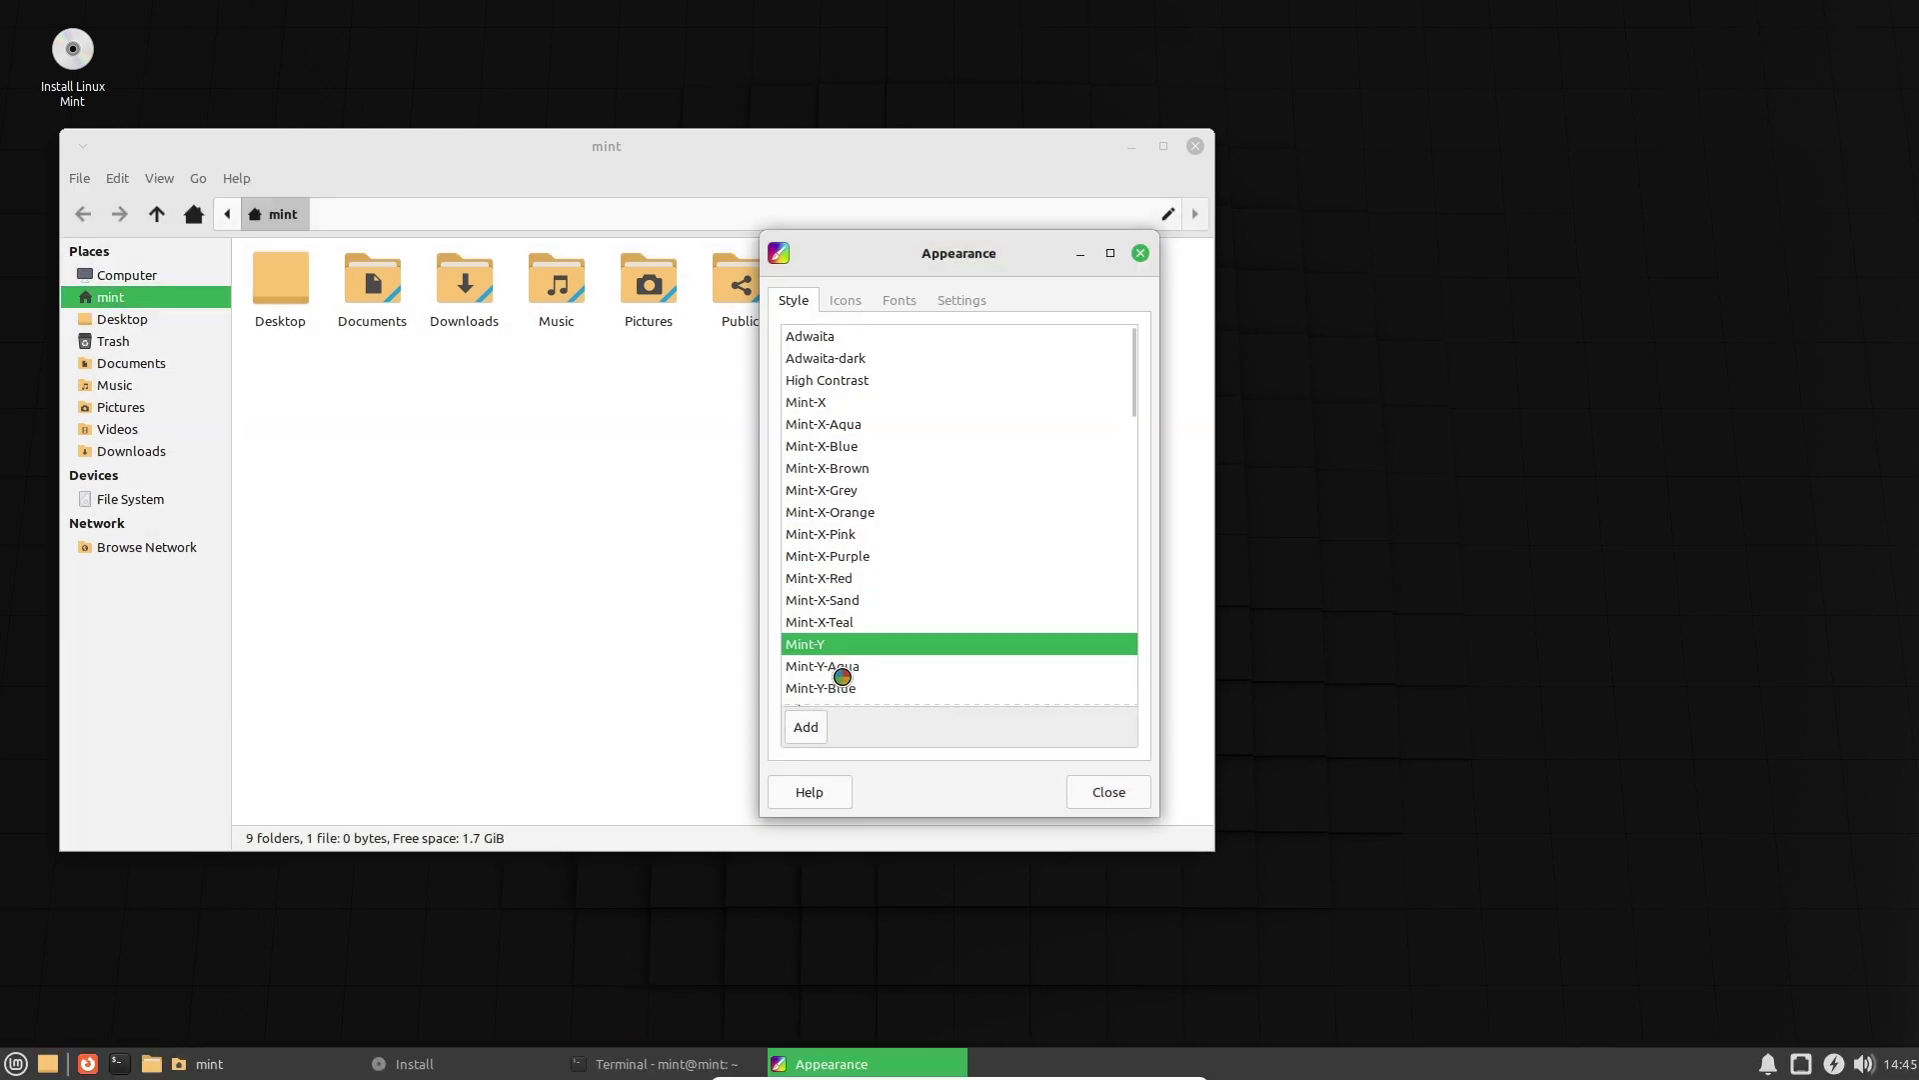
left_click(861, 686)
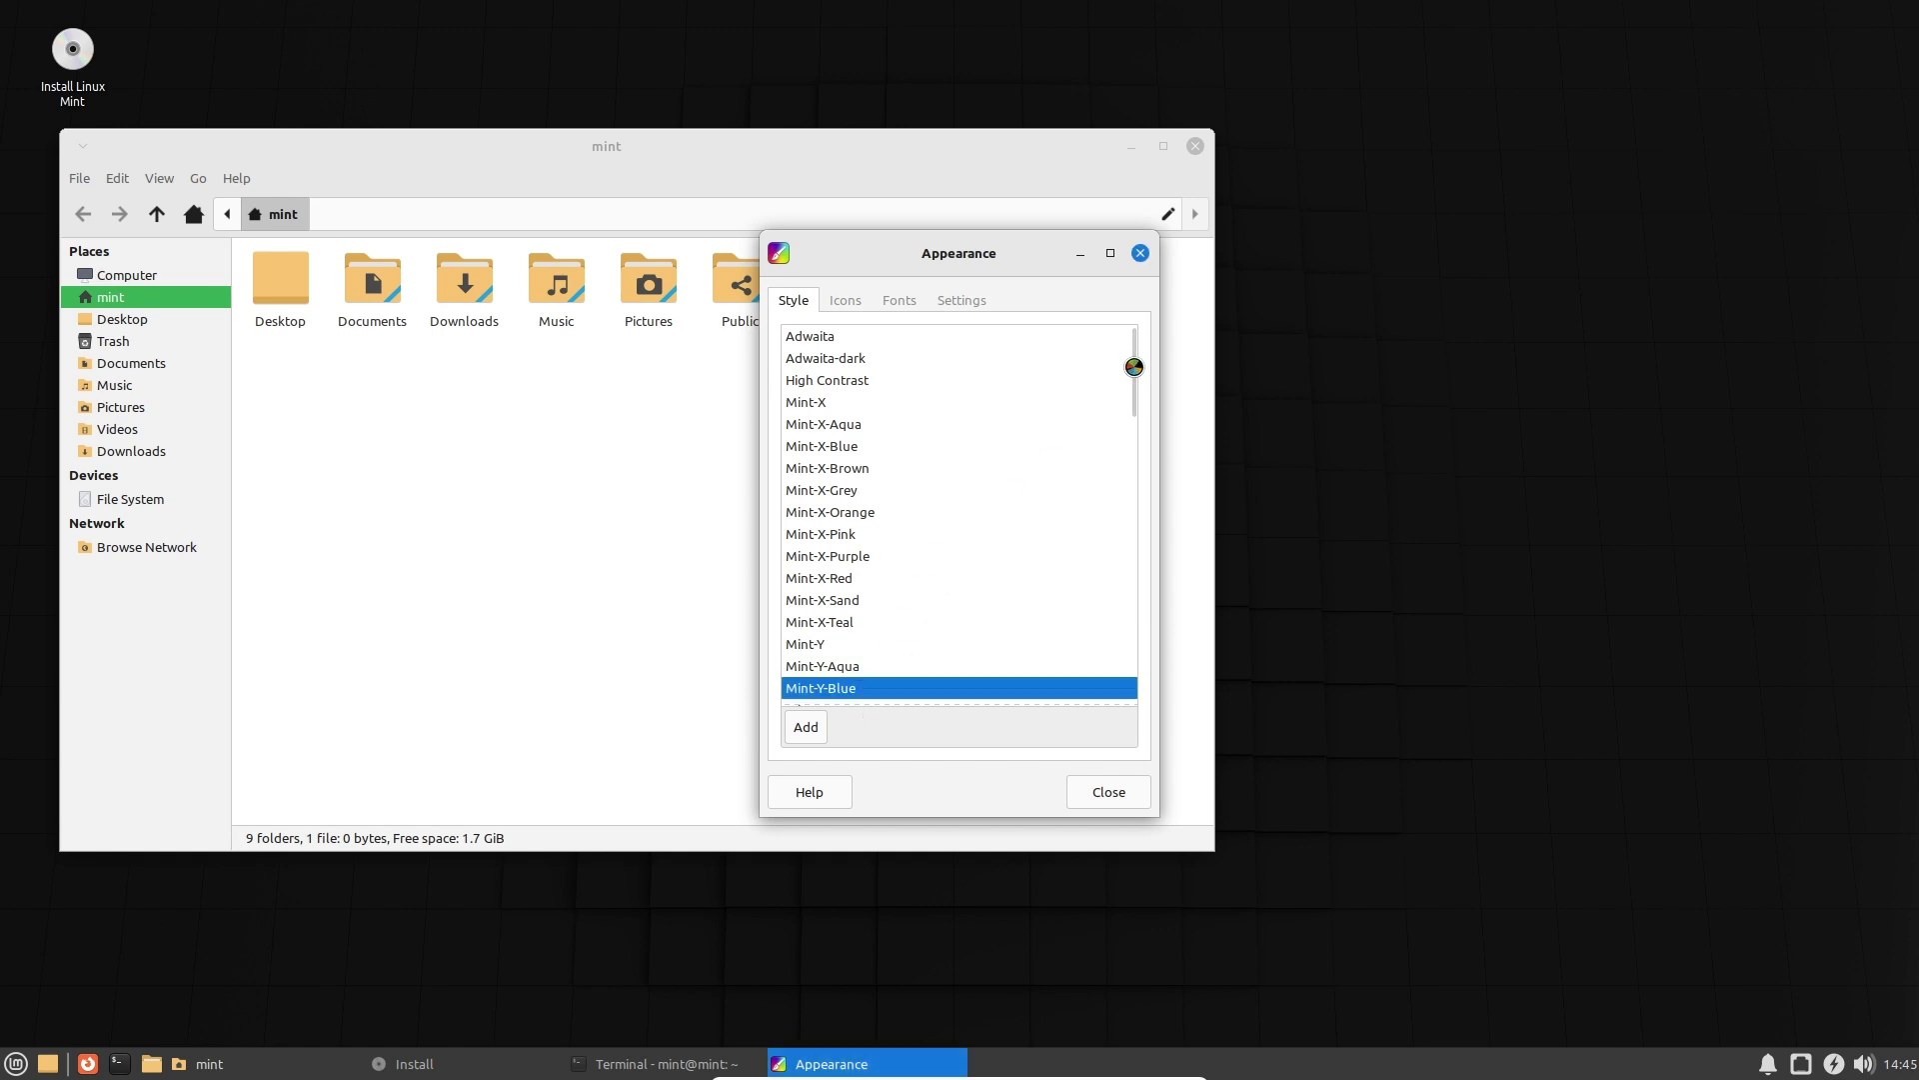
left_click_drag(1140, 356, 1136, 669)
left_click(854, 609)
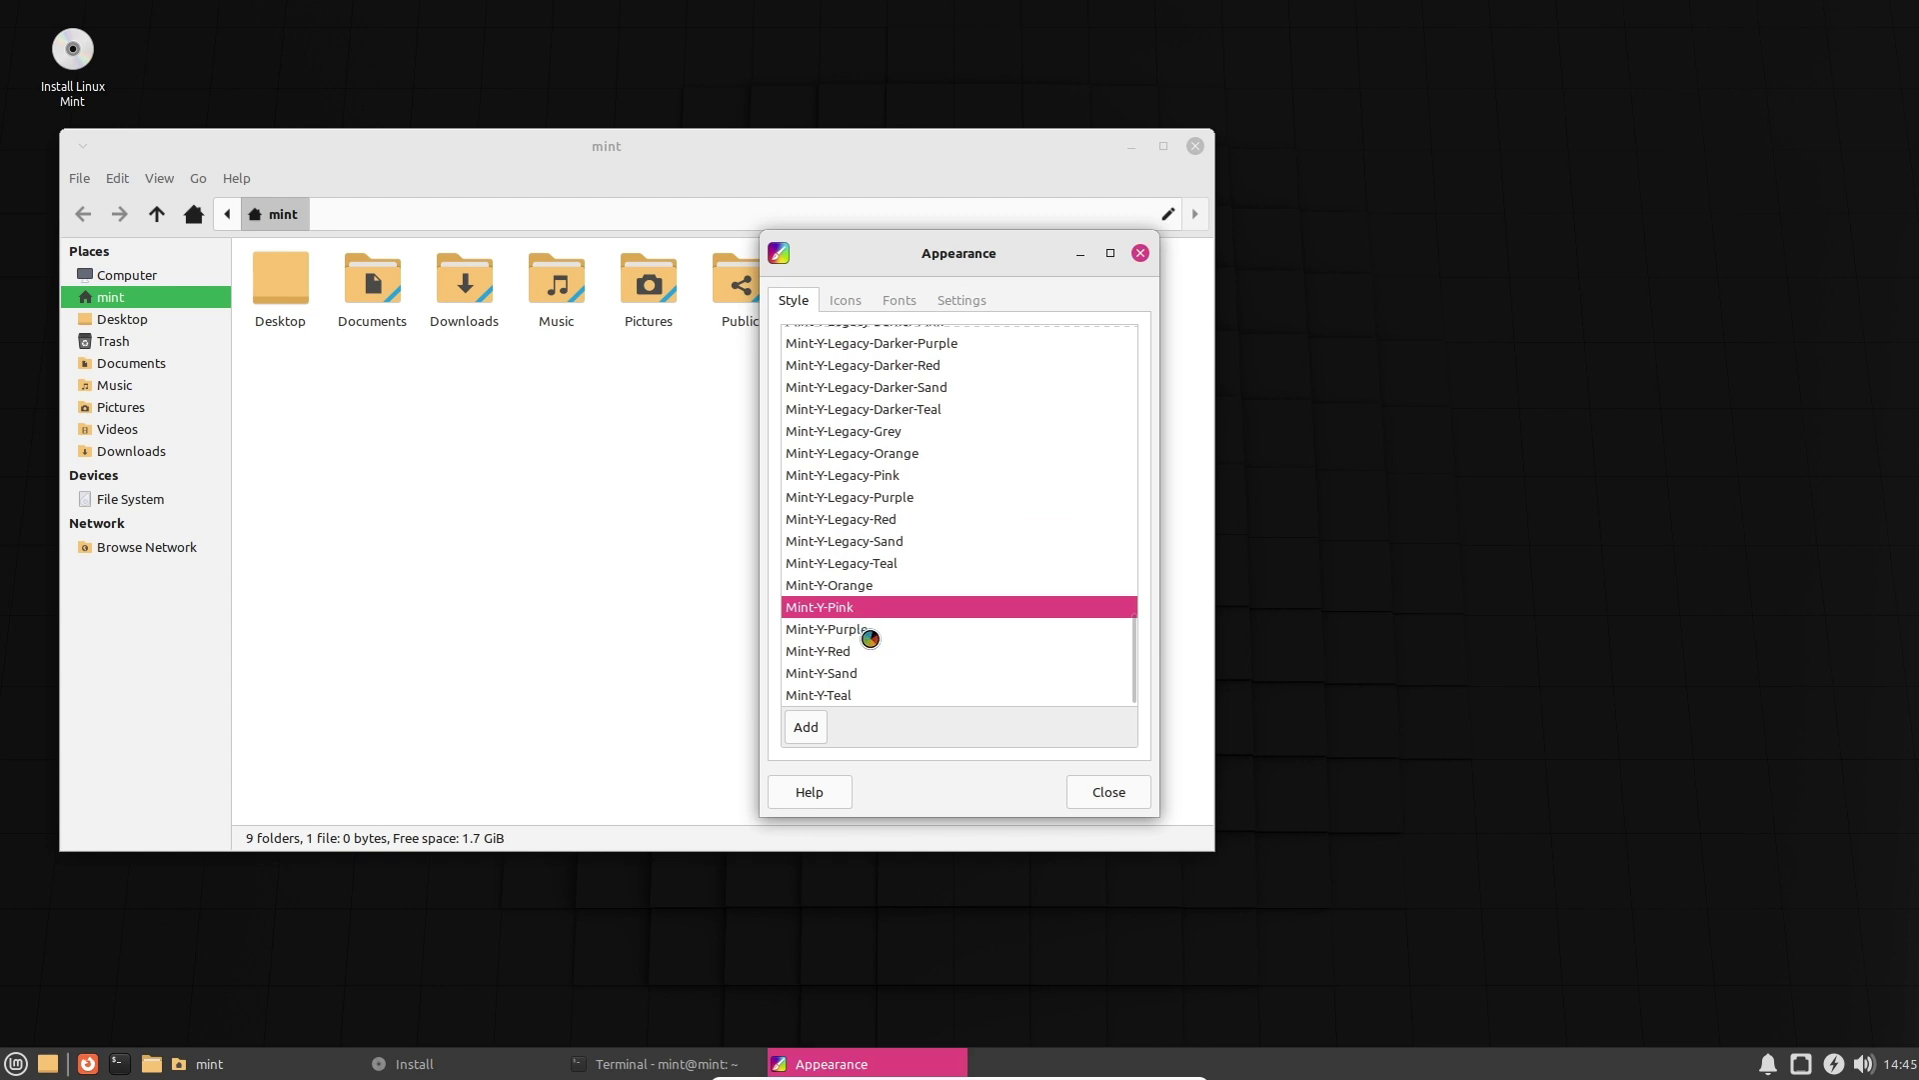
left_click(868, 633)
left_click(824, 649)
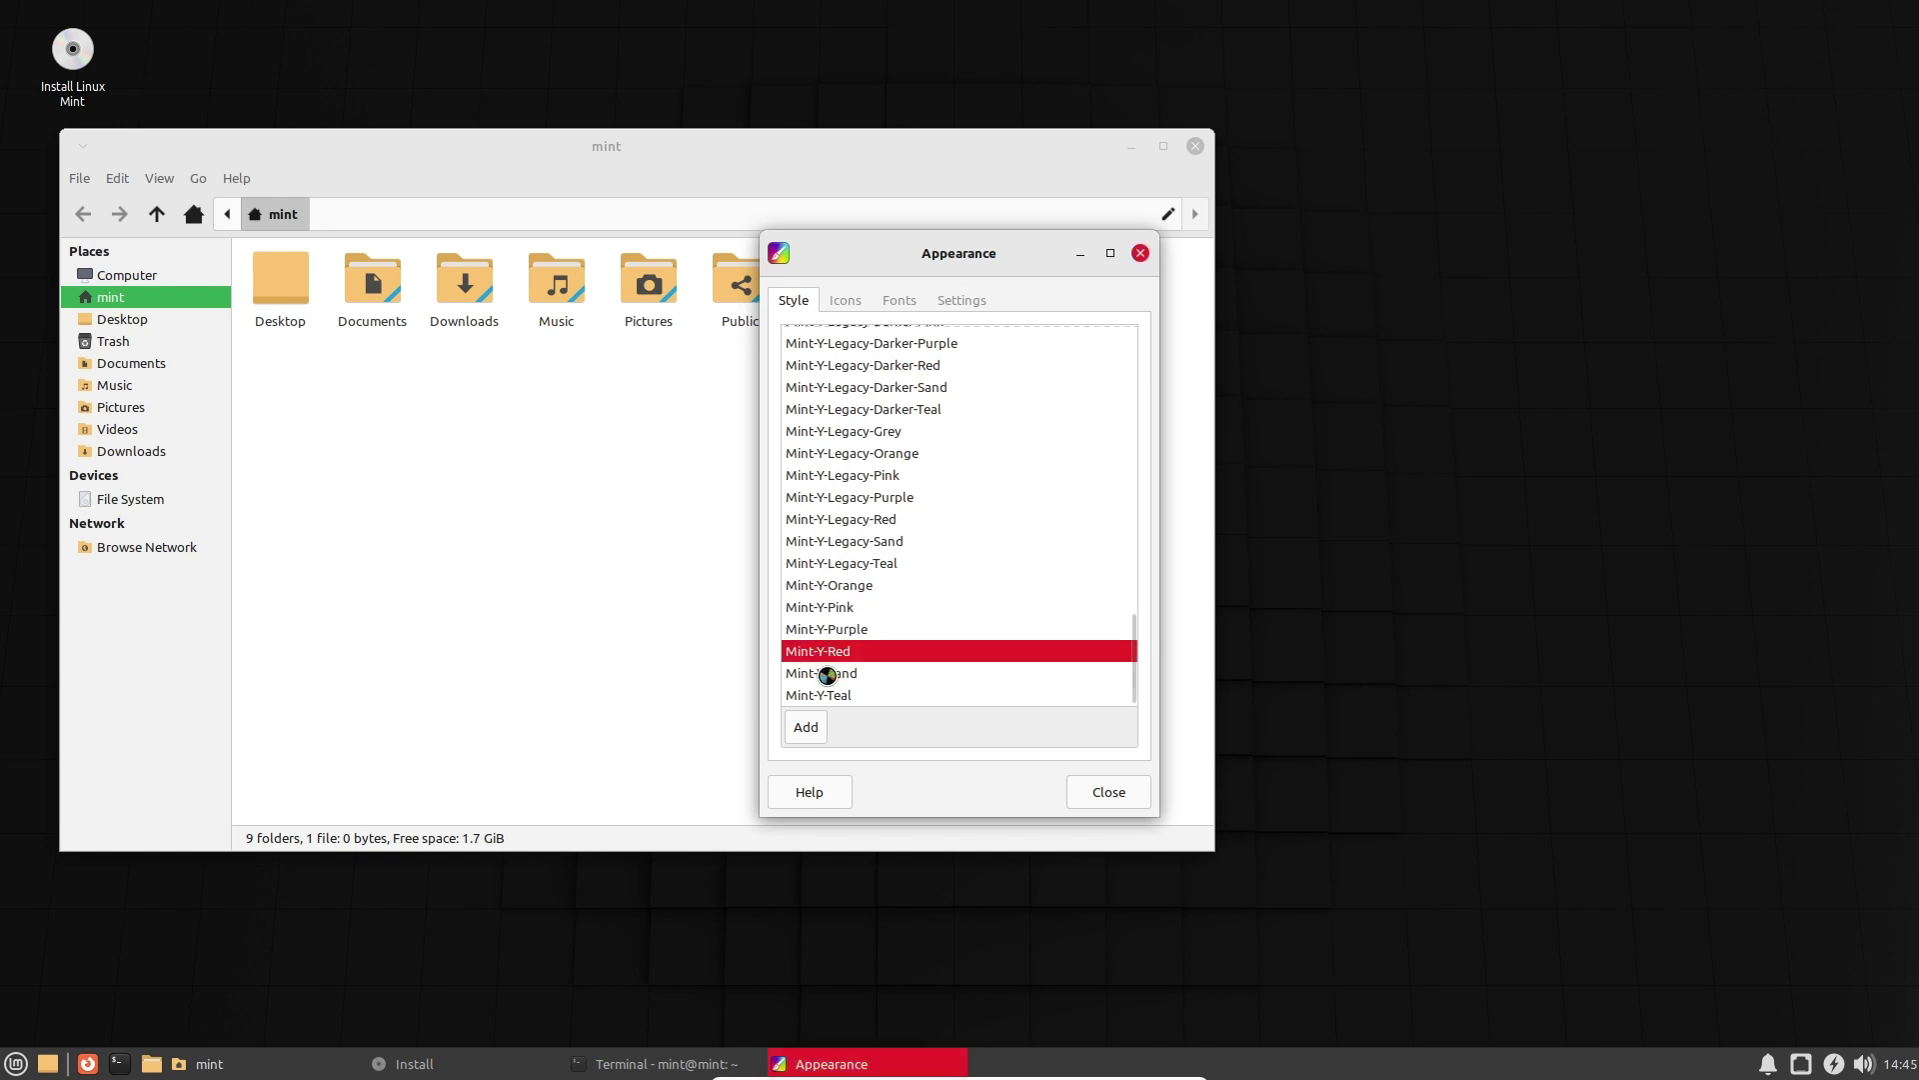
left_click(826, 673)
left_click(840, 541)
left_click(848, 474)
left_click(870, 433)
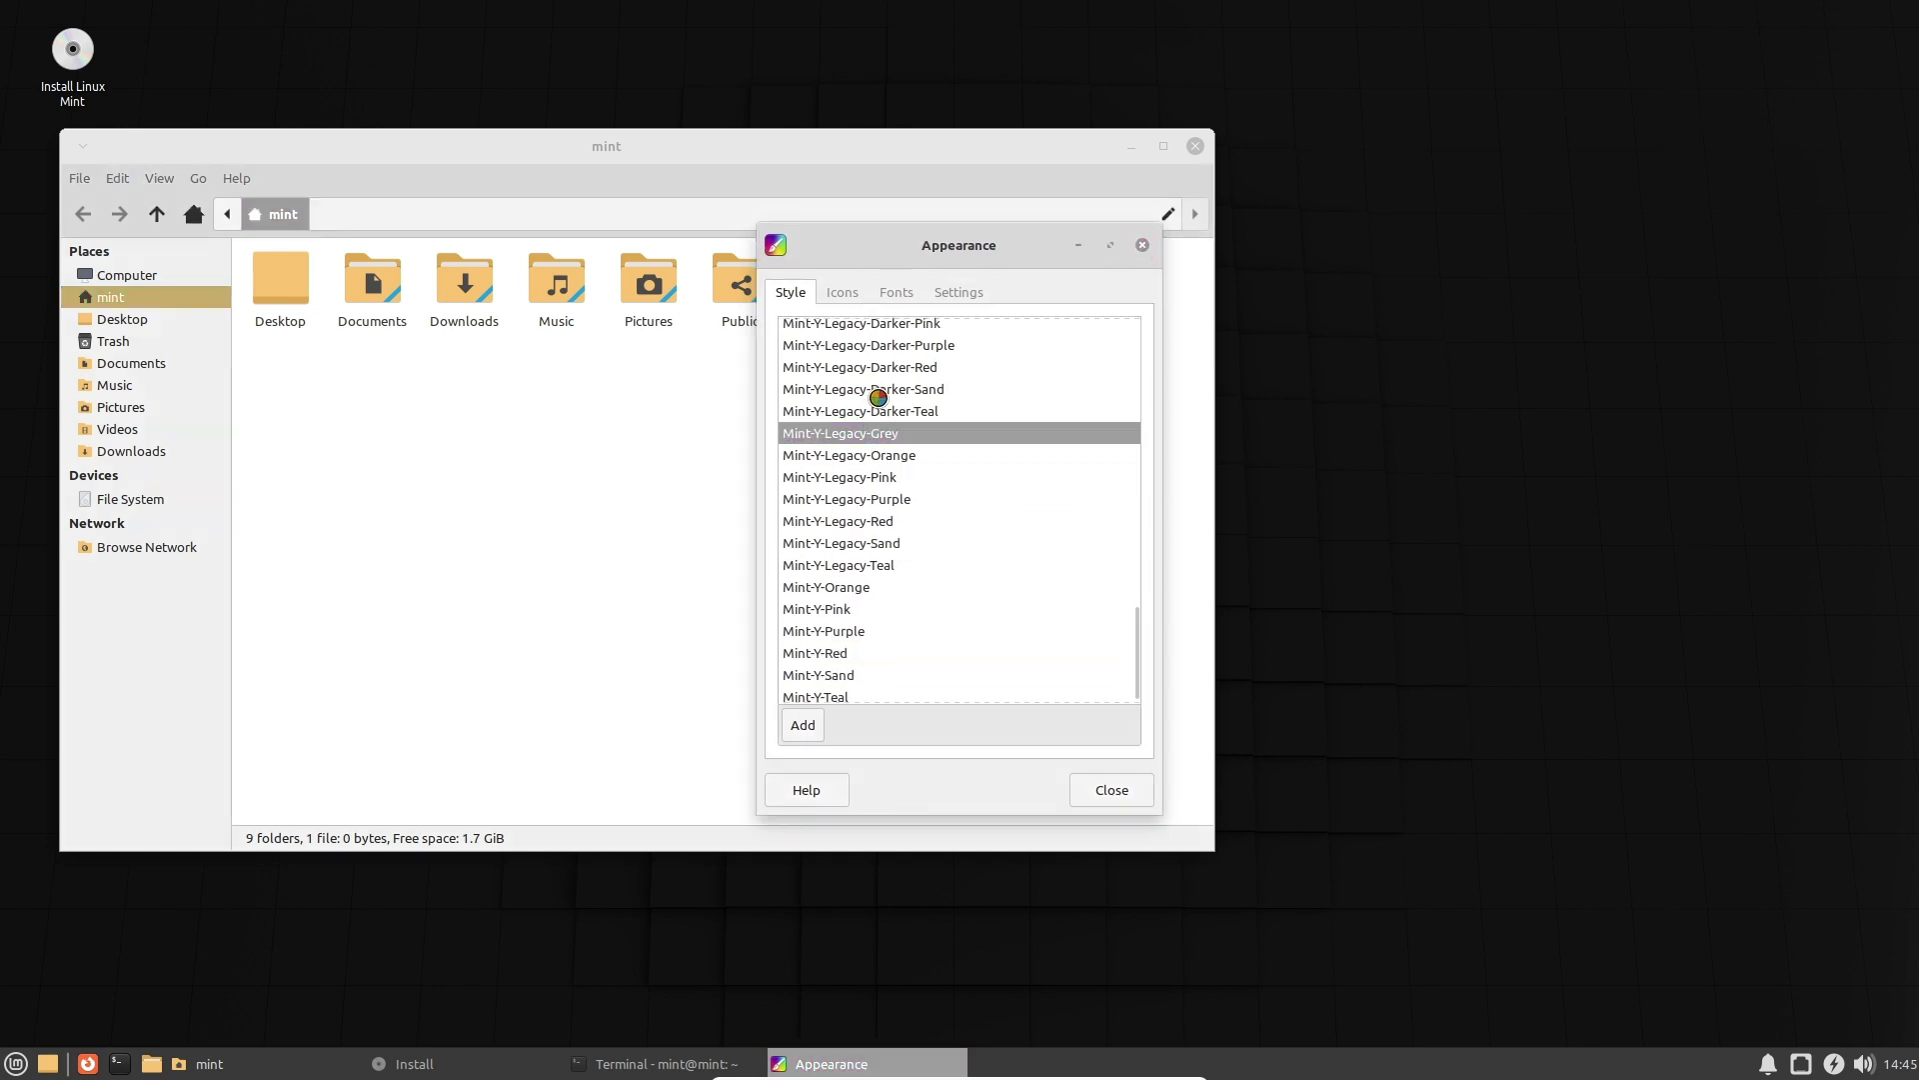
left_click(877, 391)
Preview the Mint-Y-Legacy-Darker, Dark-Pink and Dark-Teal style themes.
left_click_drag(1135, 664, 1126, 570)
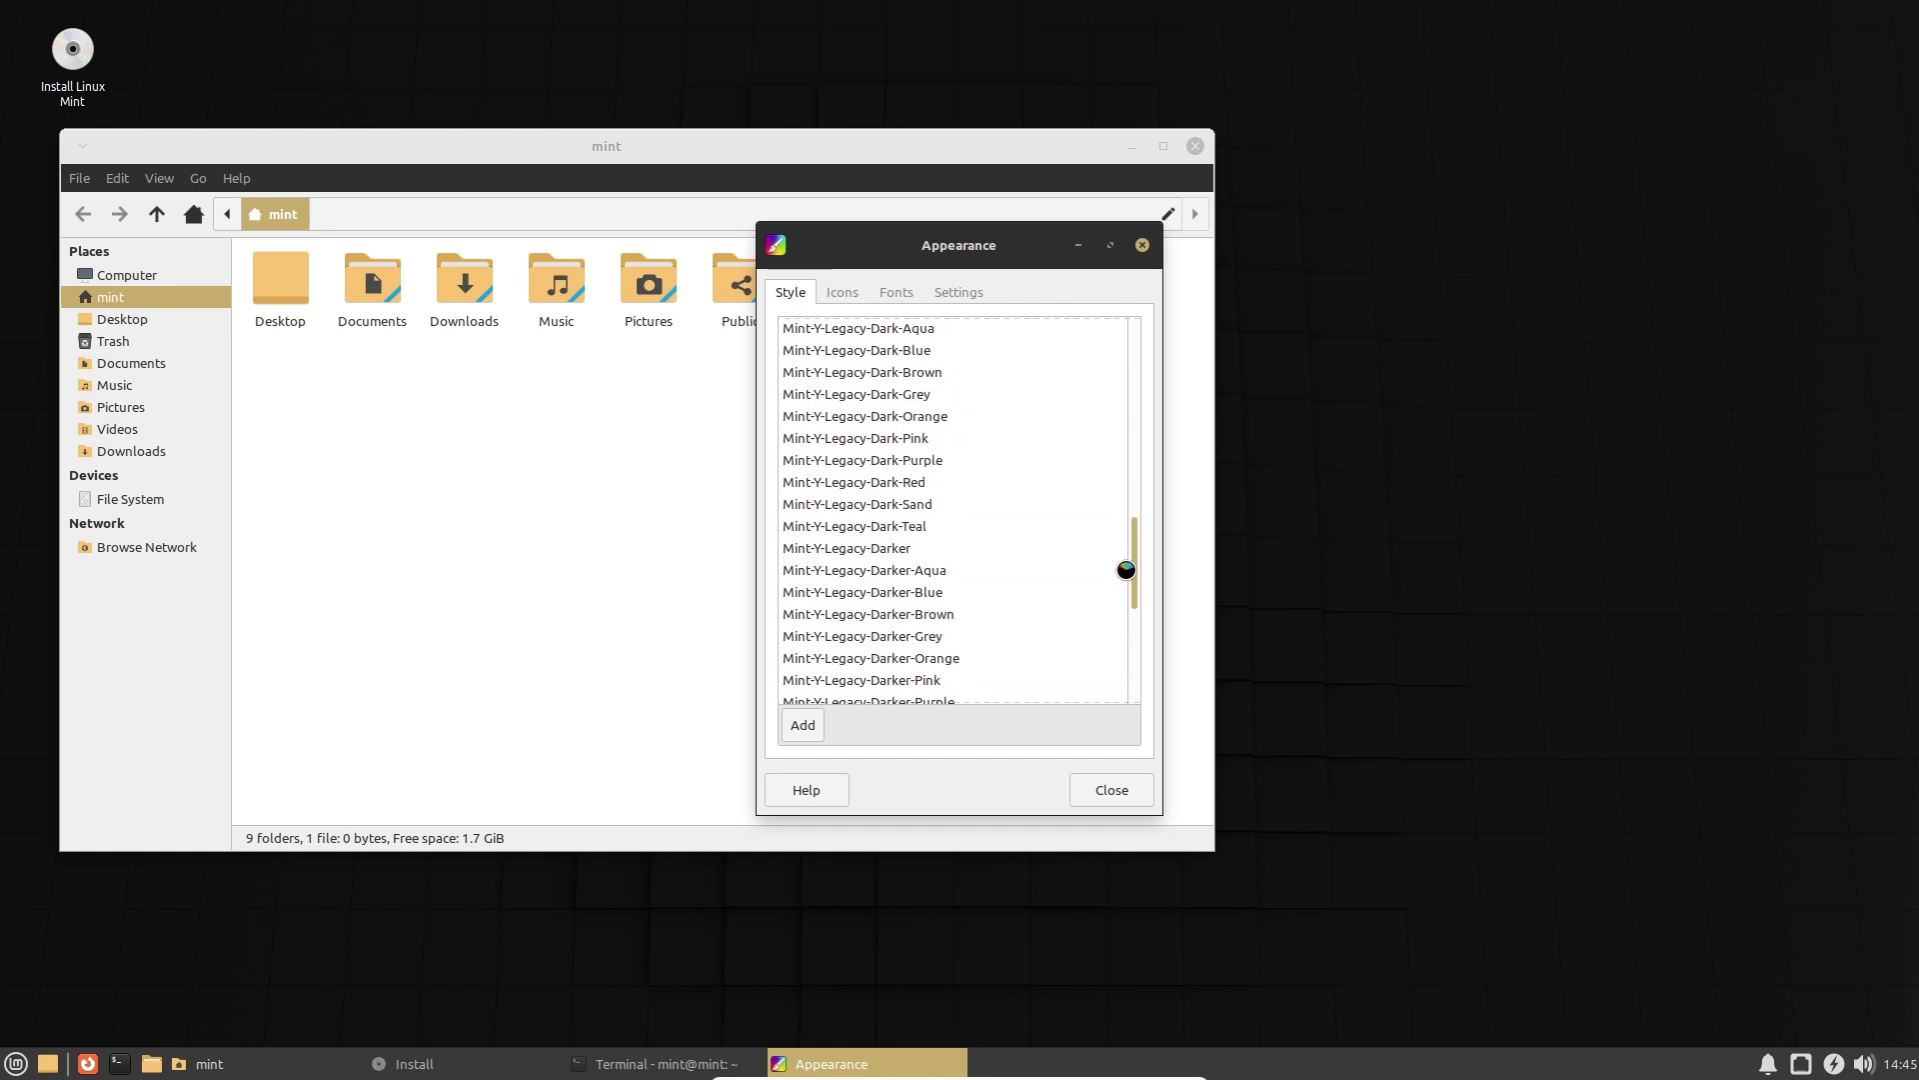
left_click(900, 575)
left_click(912, 466)
left_click(920, 553)
left_click(911, 464)
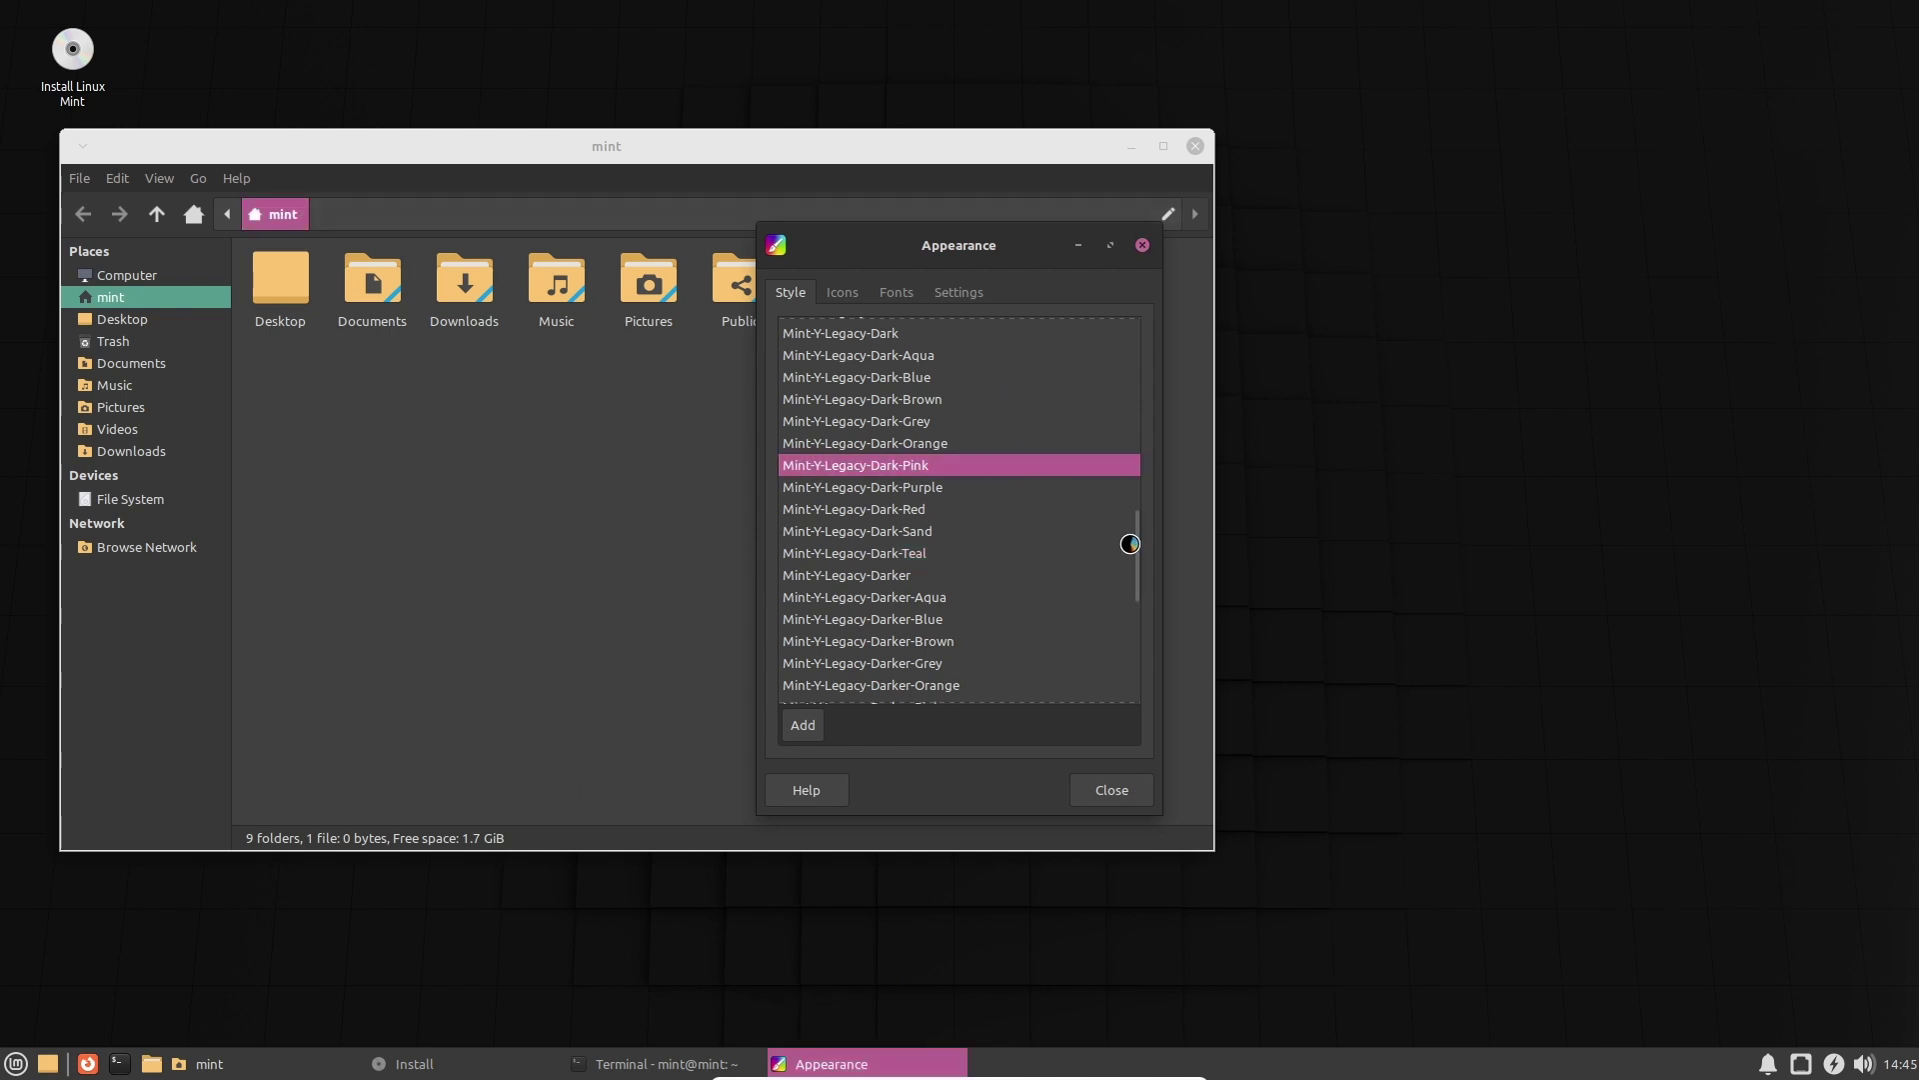
Try Mint-Y-Dark, Adwaita-dark, High Contrast and Mint-X styles, finishing on Mint-Y-Blue.
left_click_drag(1135, 549, 1135, 345)
left_click(837, 419)
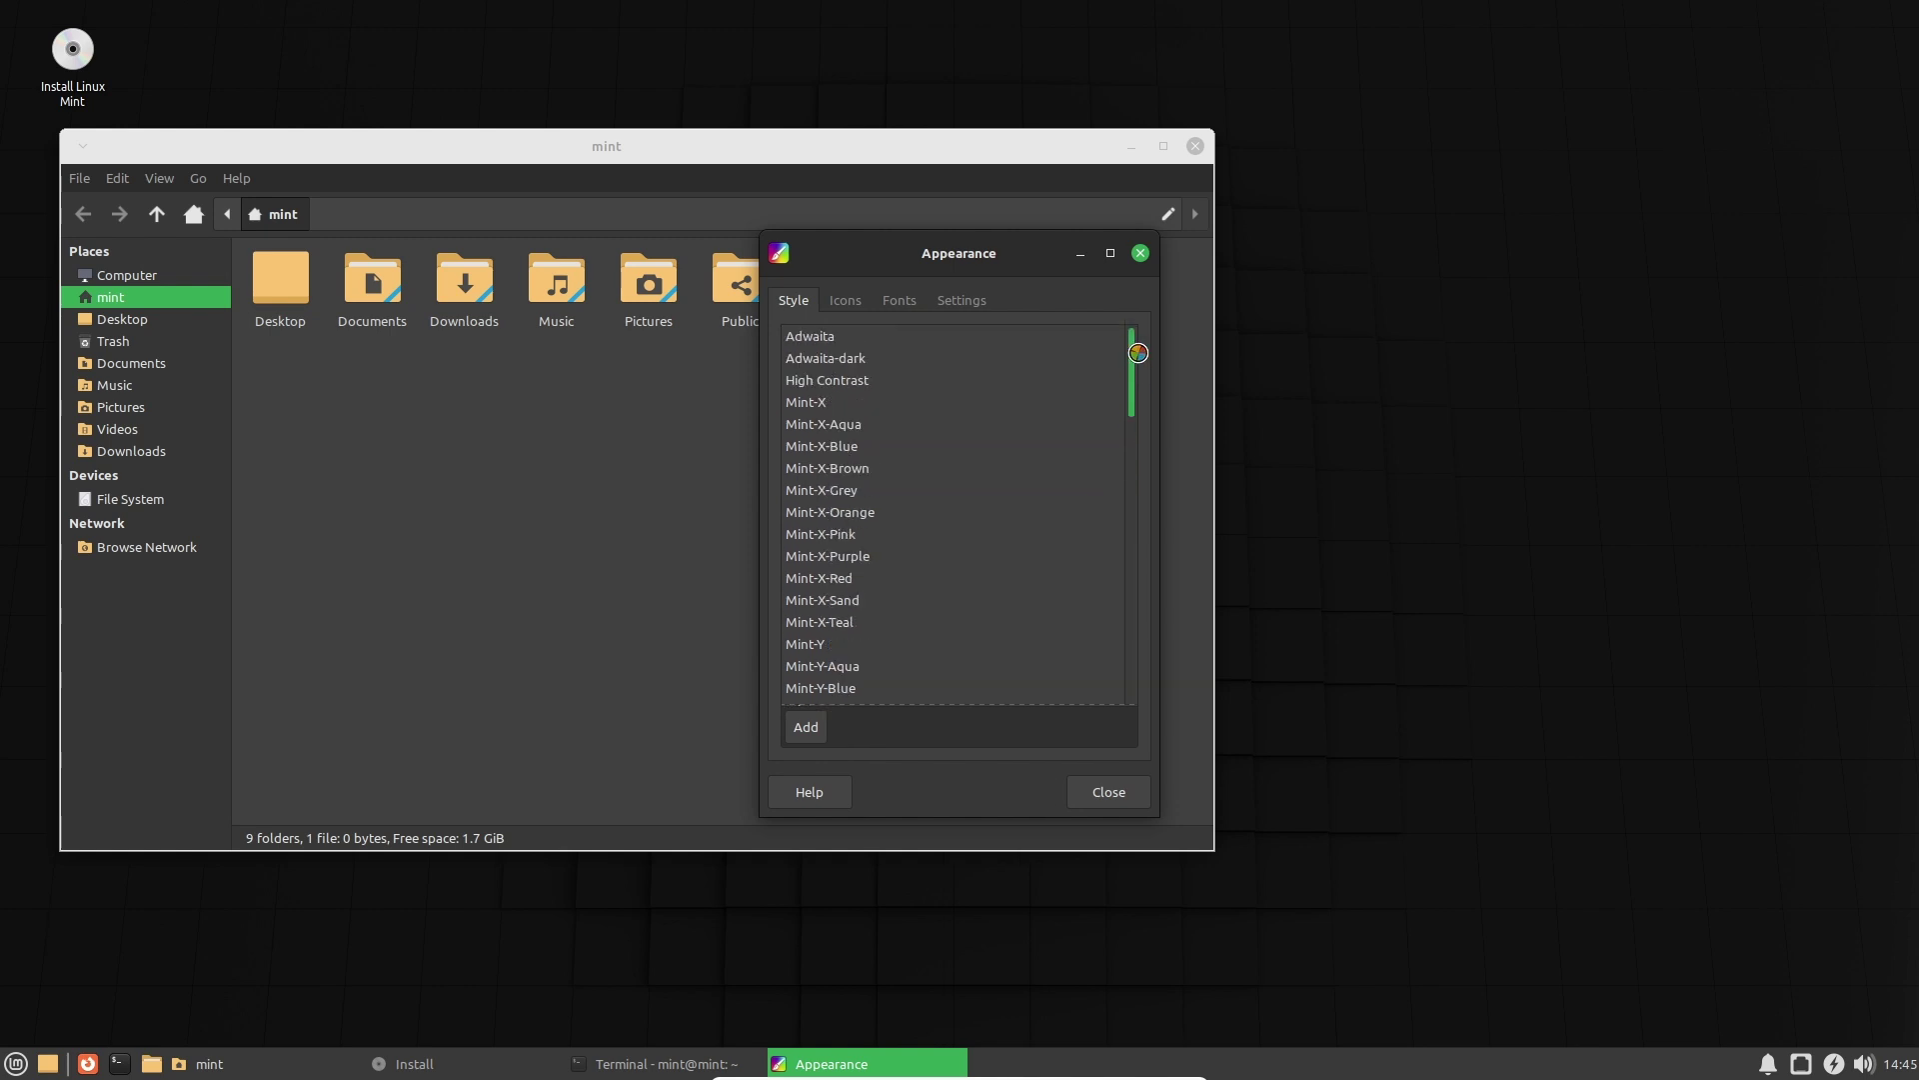
left_click(827, 342)
left_click(848, 368)
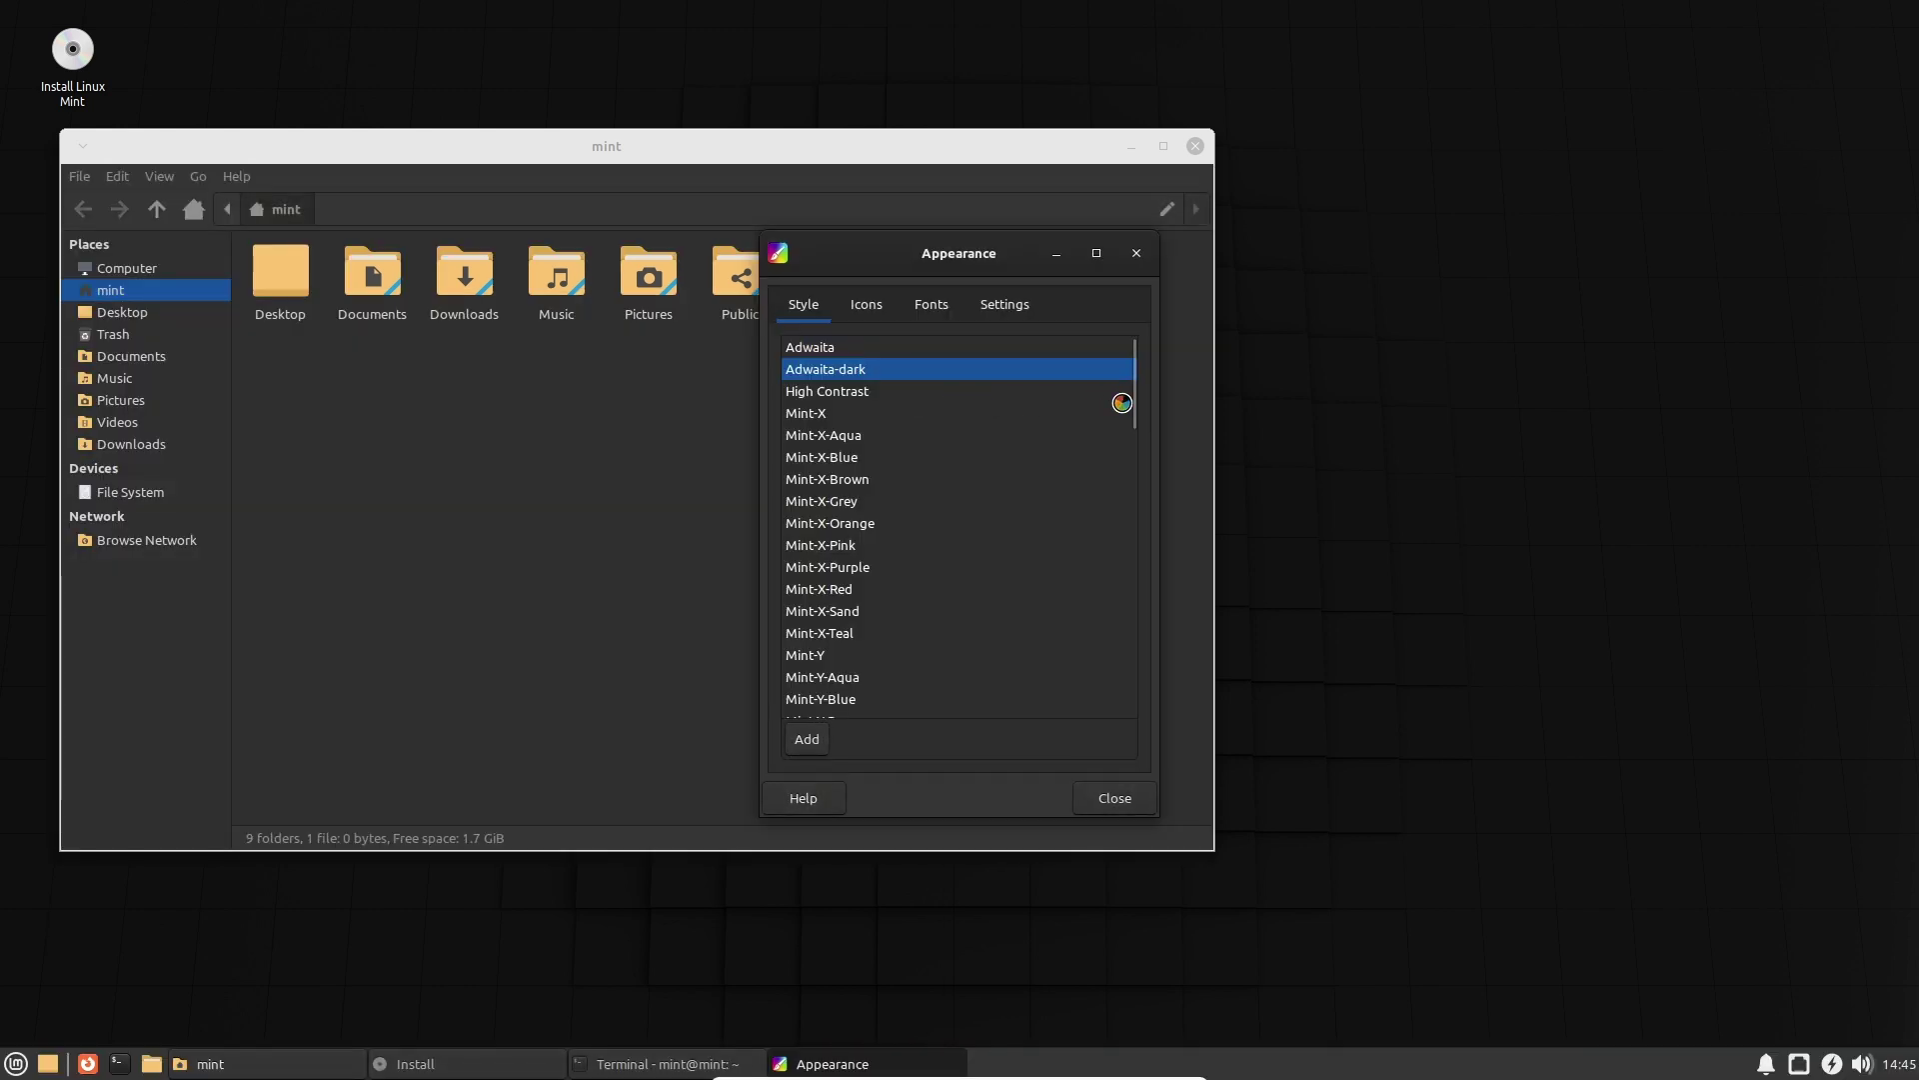
left_click(881, 411)
left_click(907, 385)
left_click(891, 448)
left_click(890, 488)
left_click(879, 466)
left_click(885, 660)
left_click(895, 695)
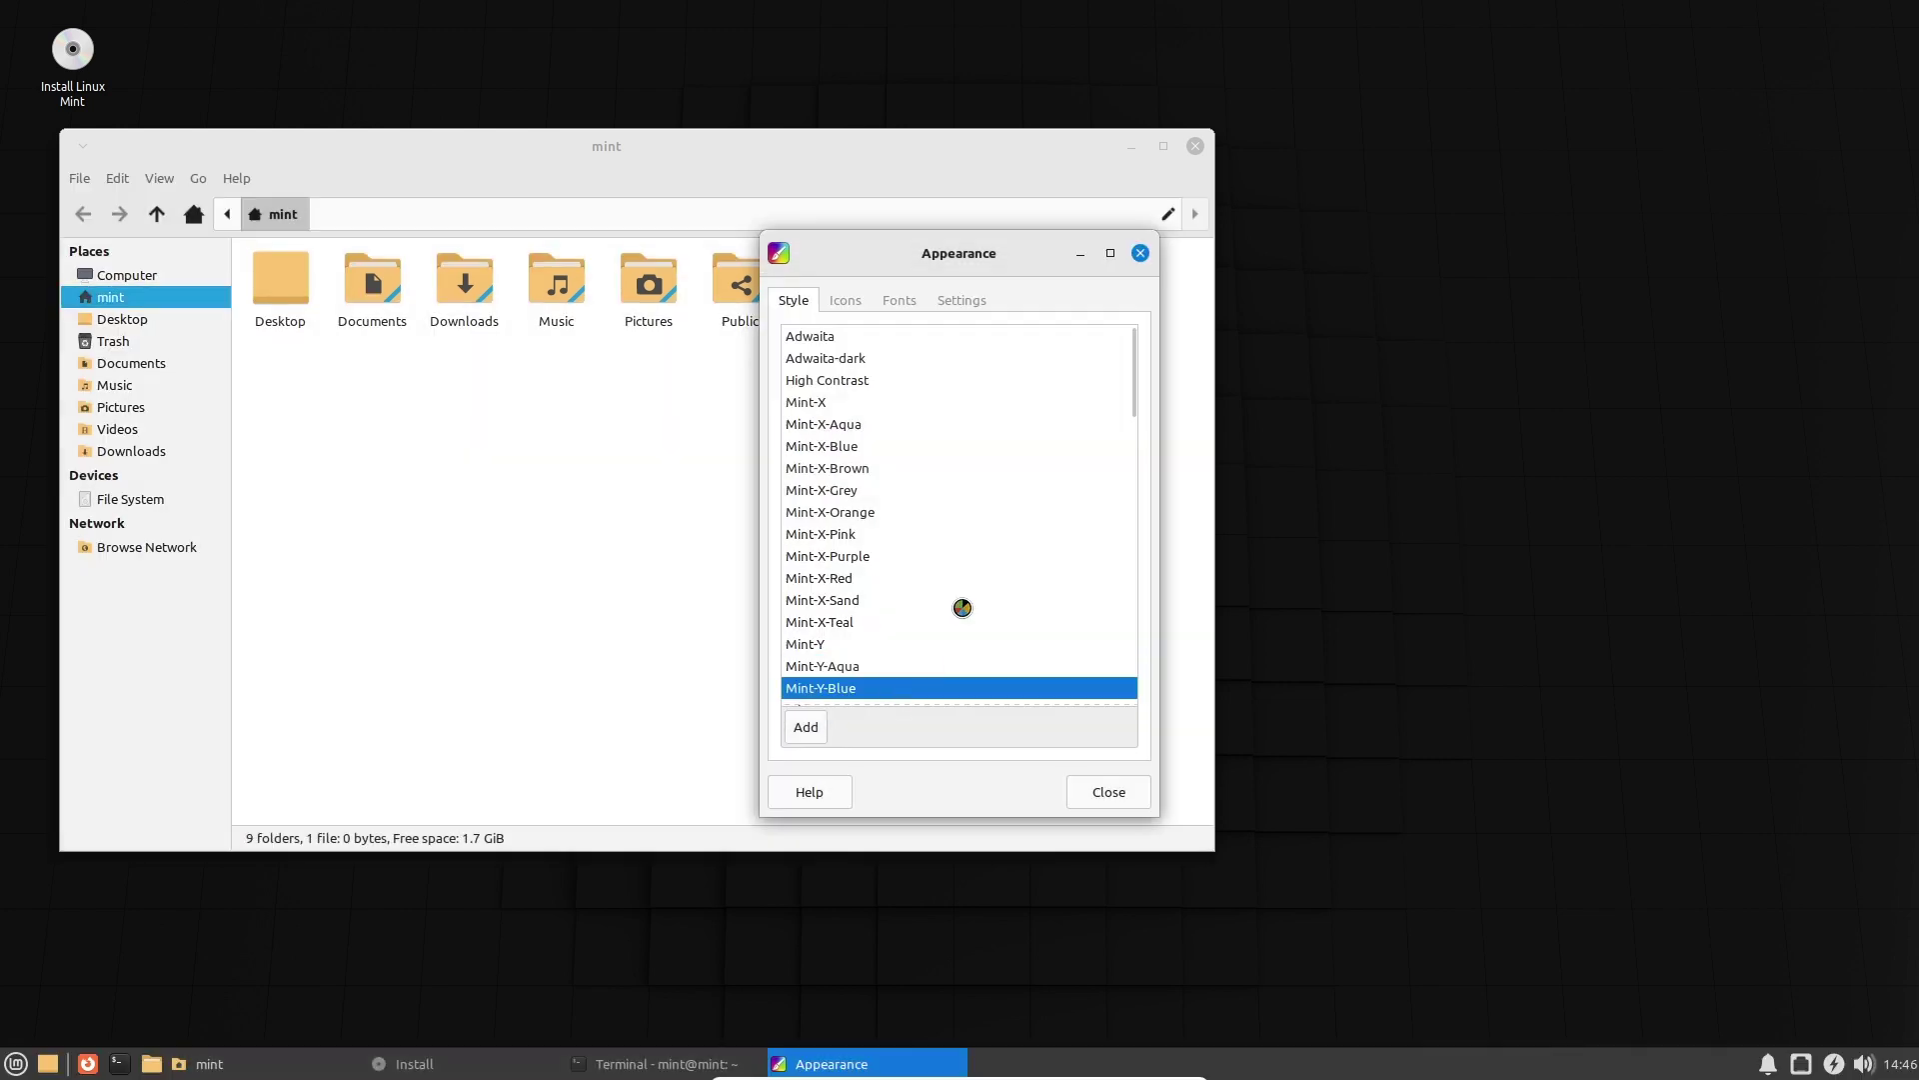
left_click(845, 300)
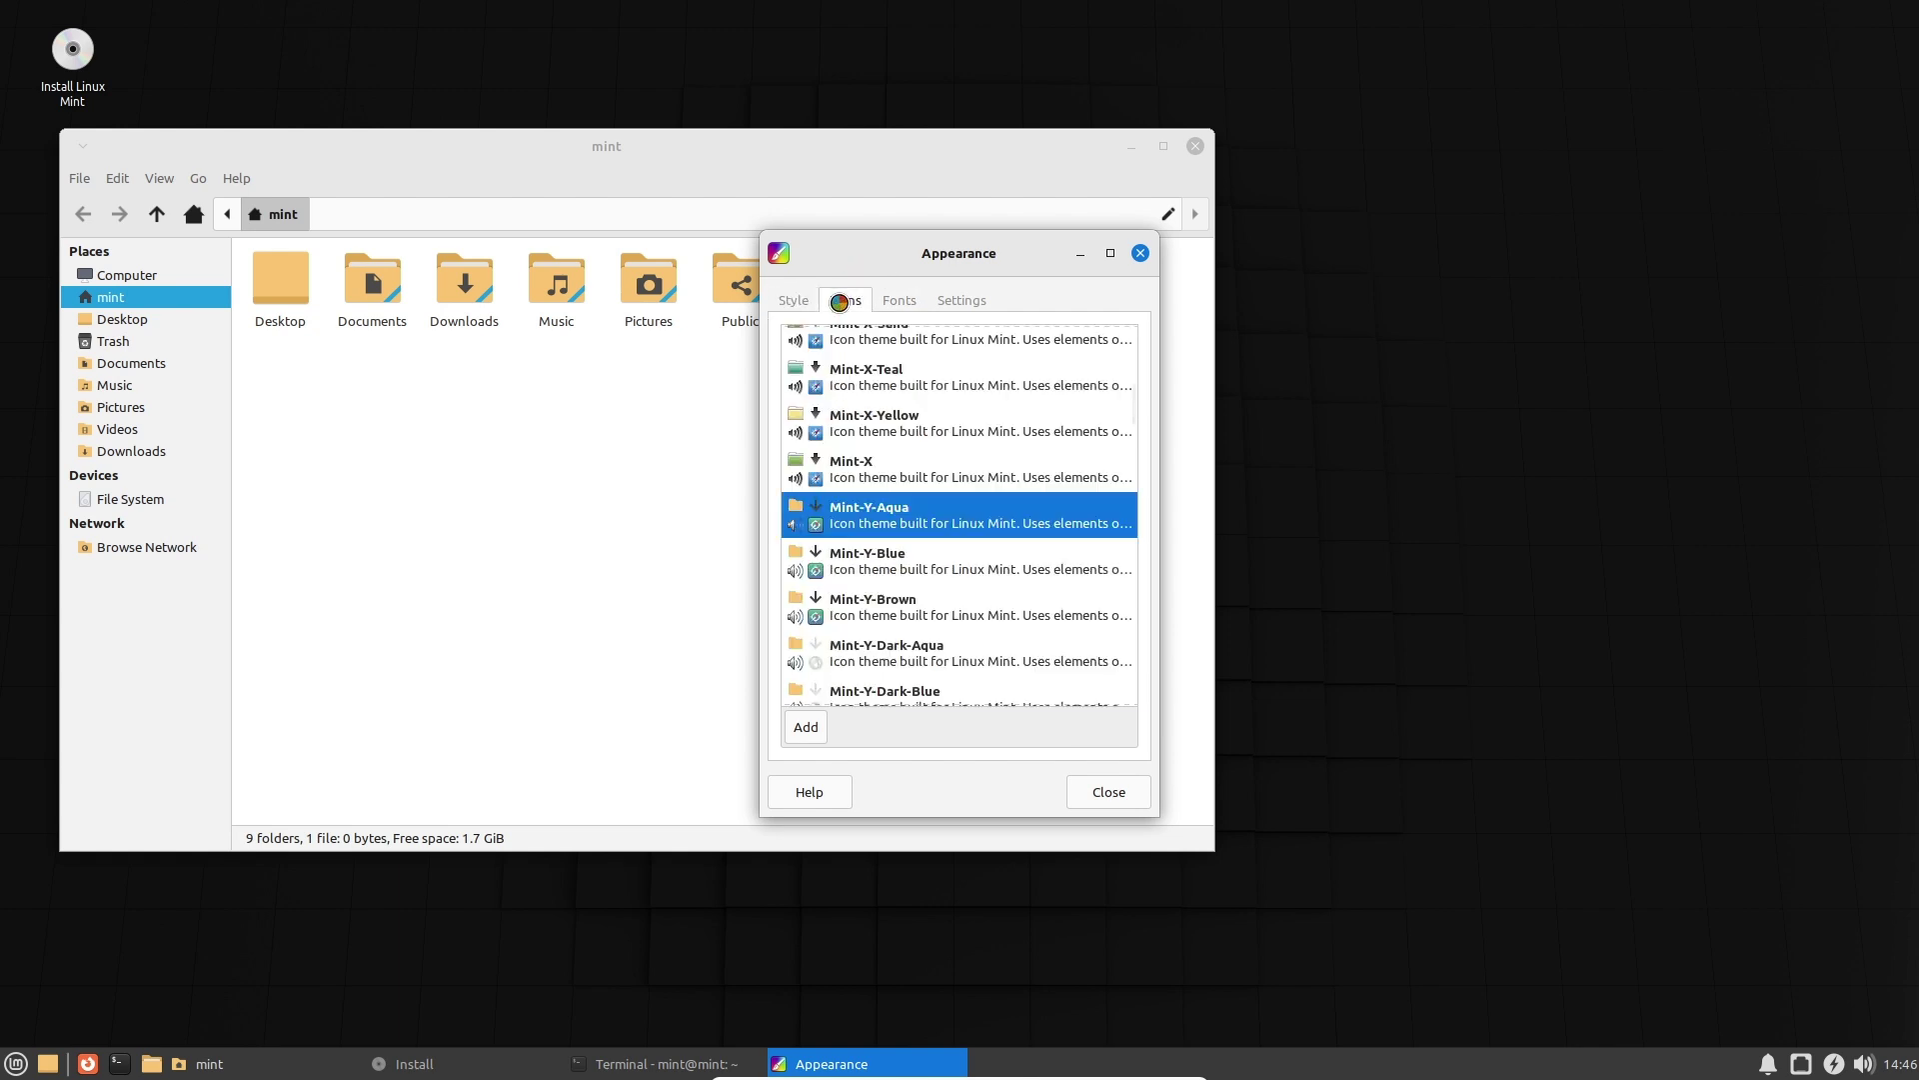
Try the Mint-X, Mint-Y-Aqua, Mint-Y-Blue, Mint-X-Teal and Mint-Y-Brown icon themes.
left_click(876, 472)
left_click(885, 503)
left_click(907, 567)
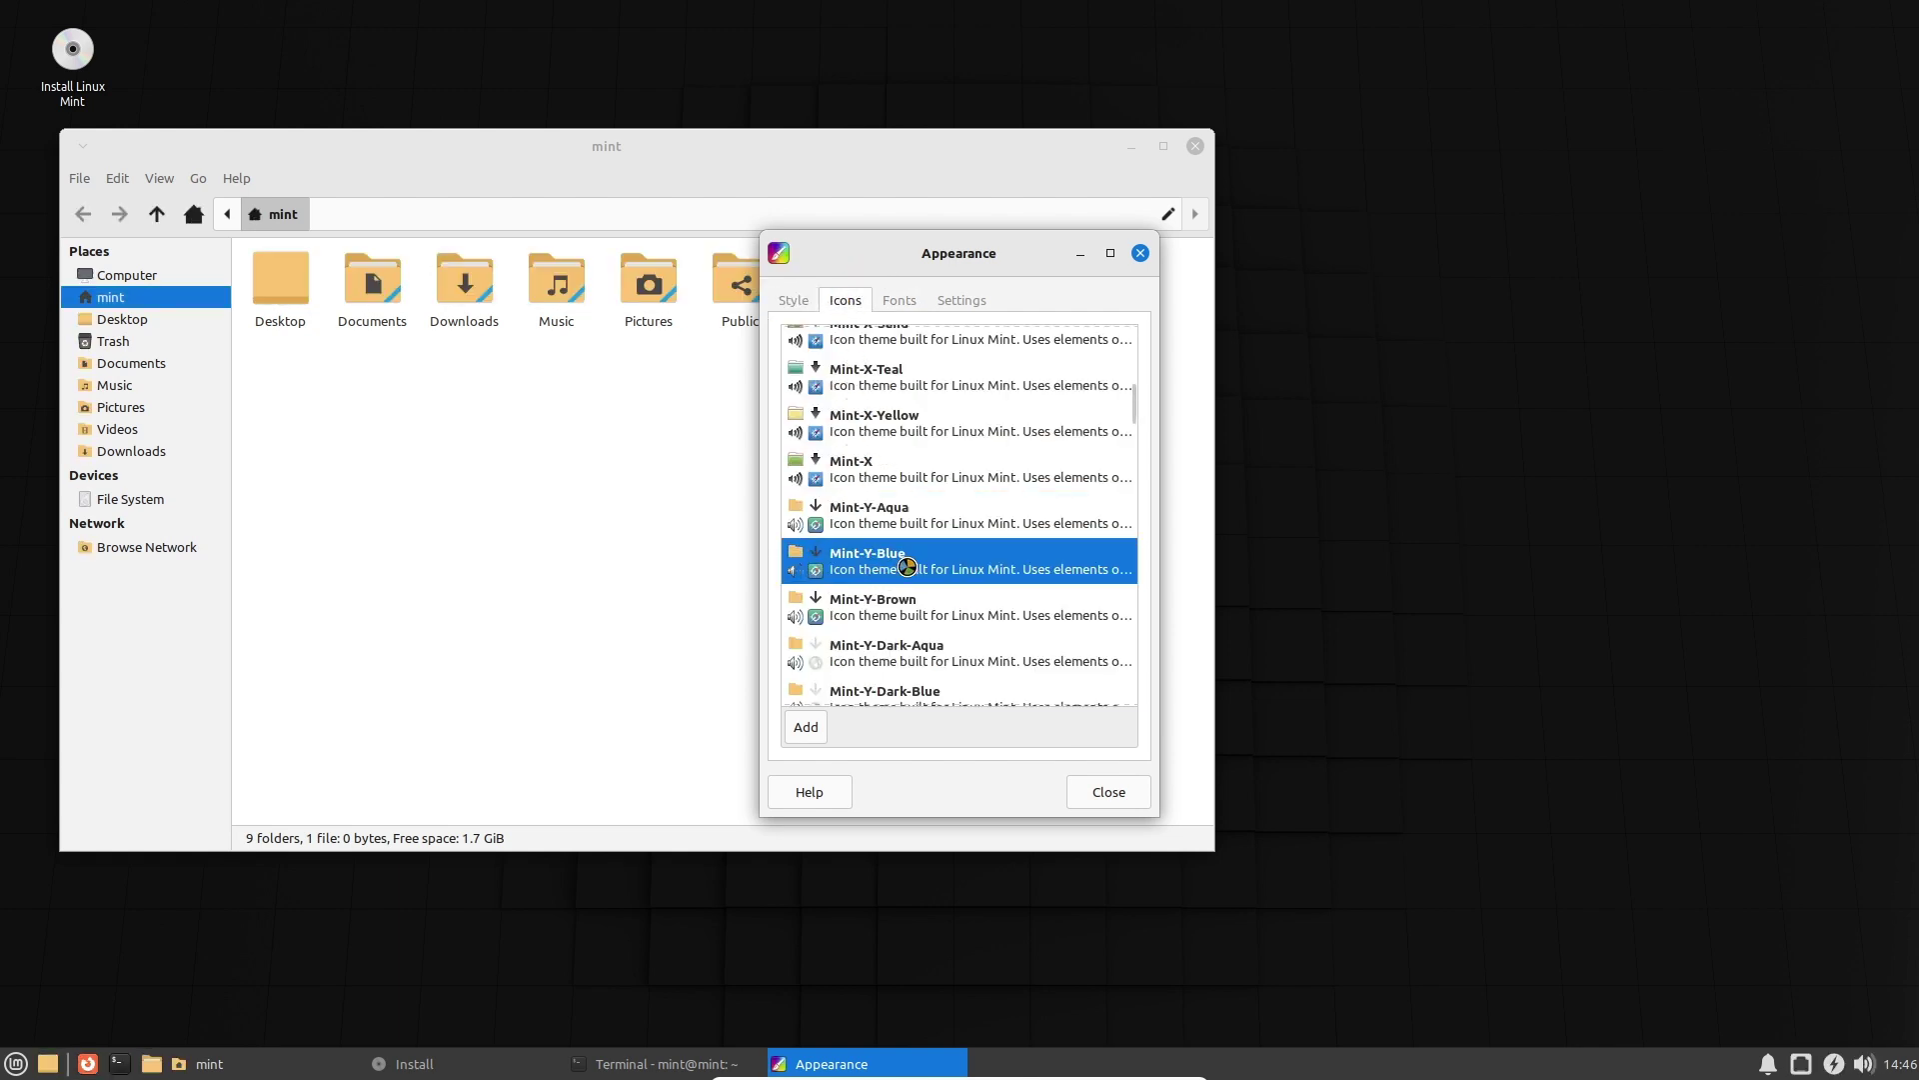
left_click(907, 520)
left_click(903, 436)
left_click(903, 378)
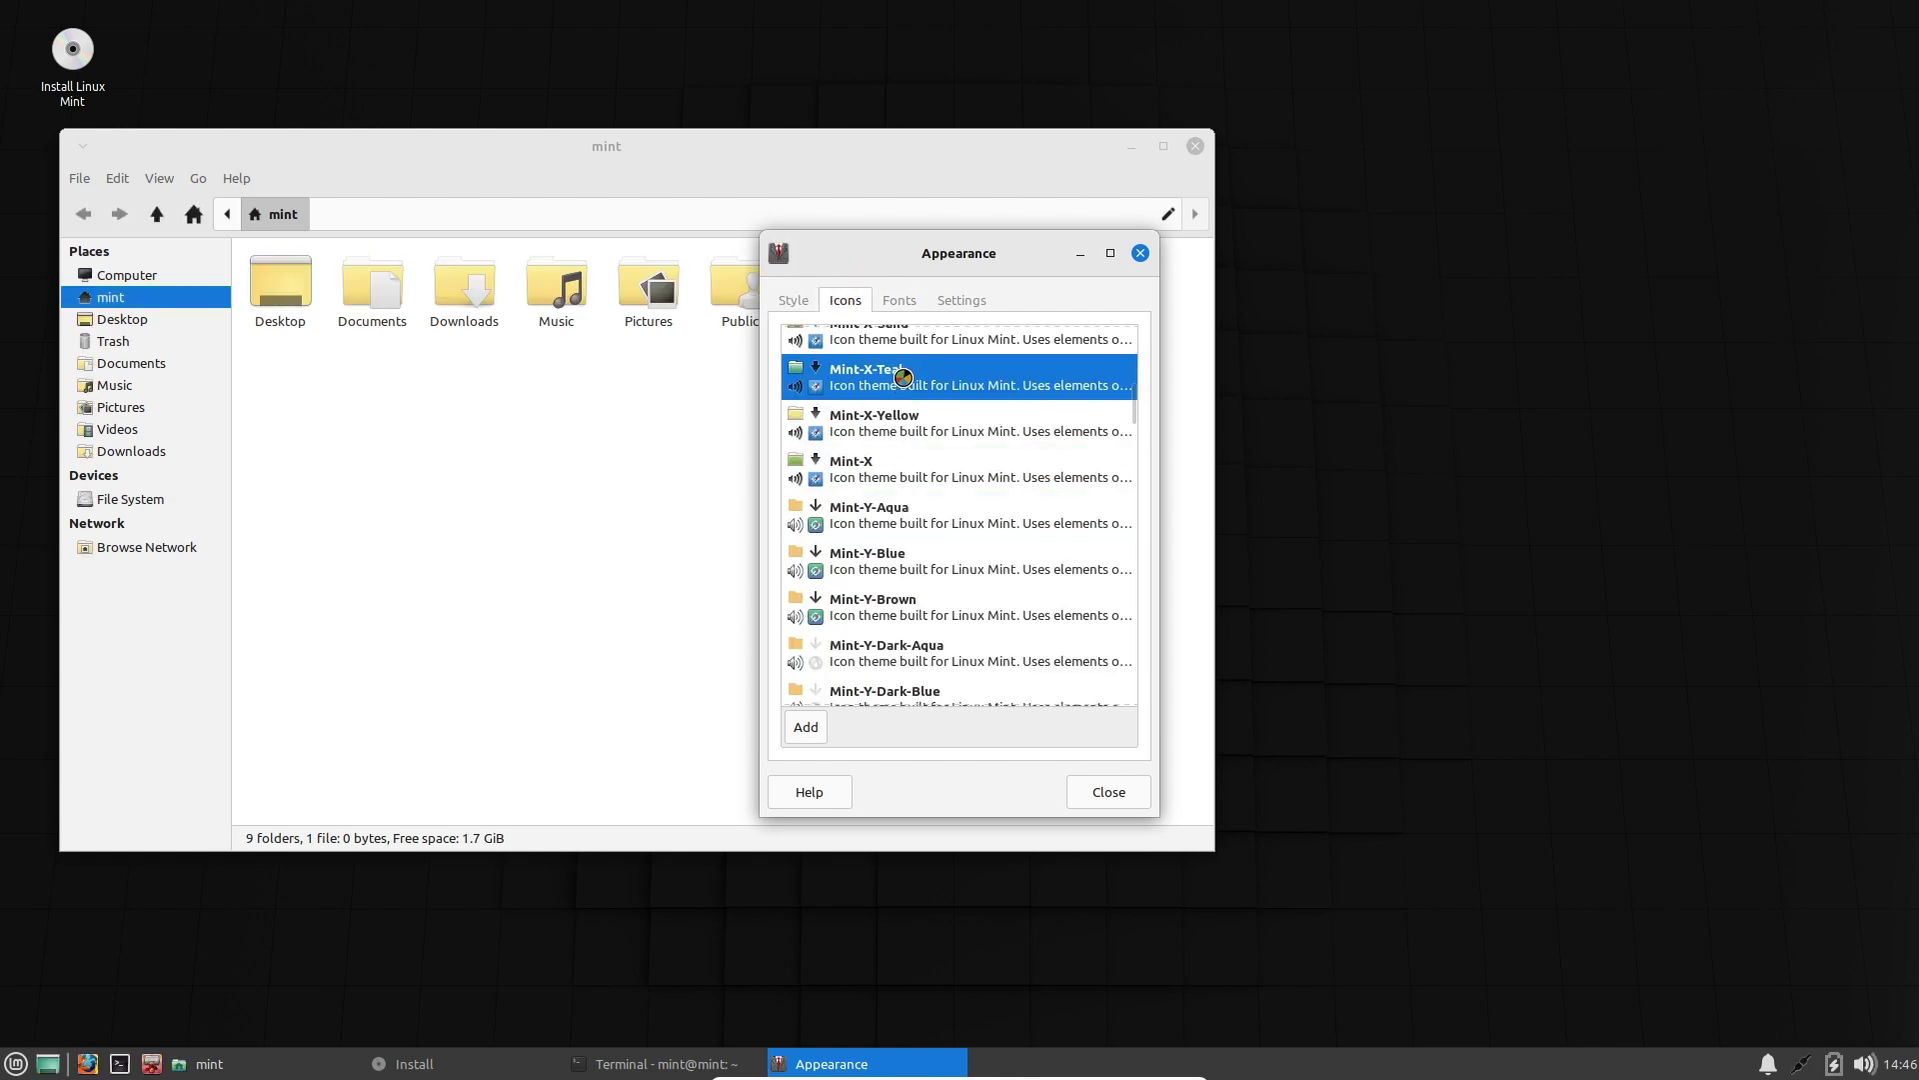
left_click(906, 513)
left_click(906, 480)
left_click(902, 600)
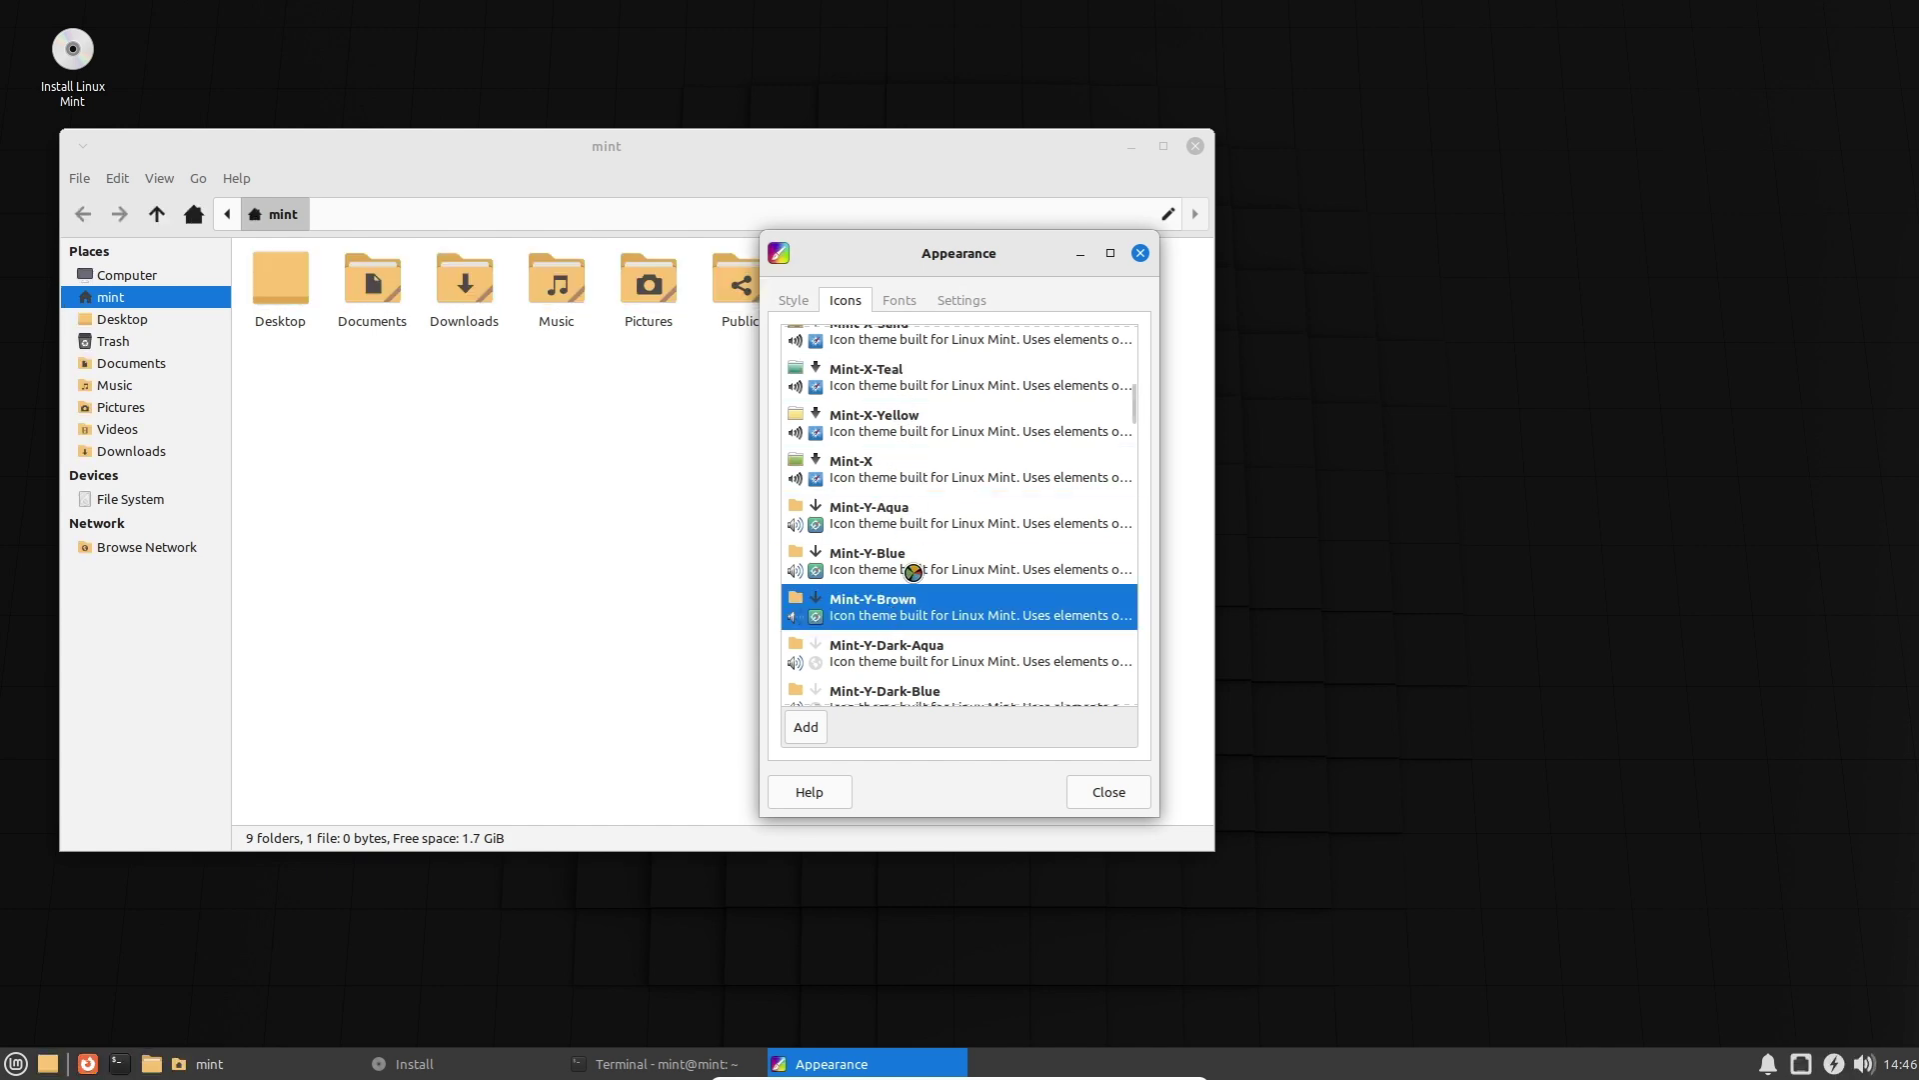
Try the Mint-X-Sand, Mint-X-Red, Mint-X-Teal and Mint-X-Yellow icon themes.
scroll(902, 492, "up", 1)
left_click(886, 392)
left_click(893, 350)
left_click(902, 399)
left_click(913, 451)
left_click(917, 484)
left_click(917, 535)
scroll(919, 639, "down", 5)
Try Mint-Y-Dark-Purple, Orange and Pink icons, settling on the green Mint-Y-Legacy theme.
left_click(911, 615)
scroll(905, 618, "down", 10)
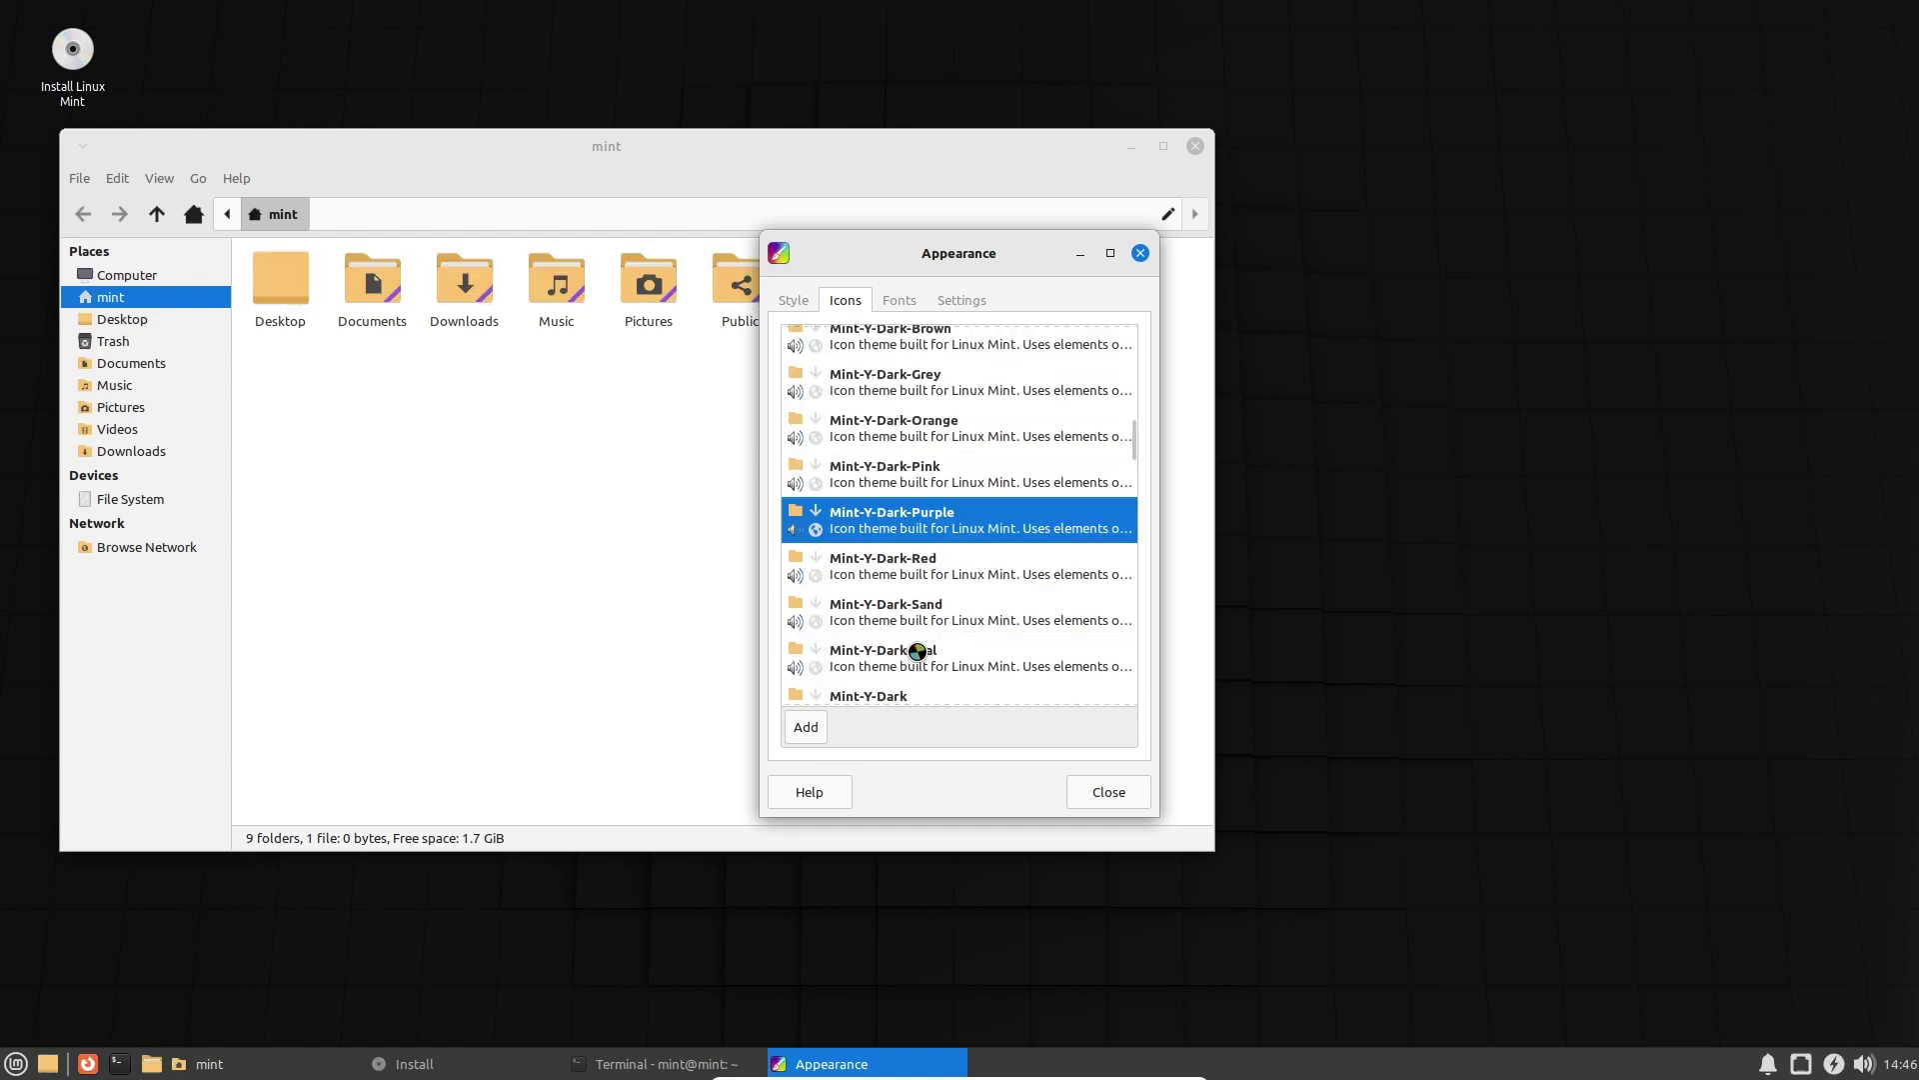
left_click(901, 556)
left_click(915, 606)
left_click(910, 562)
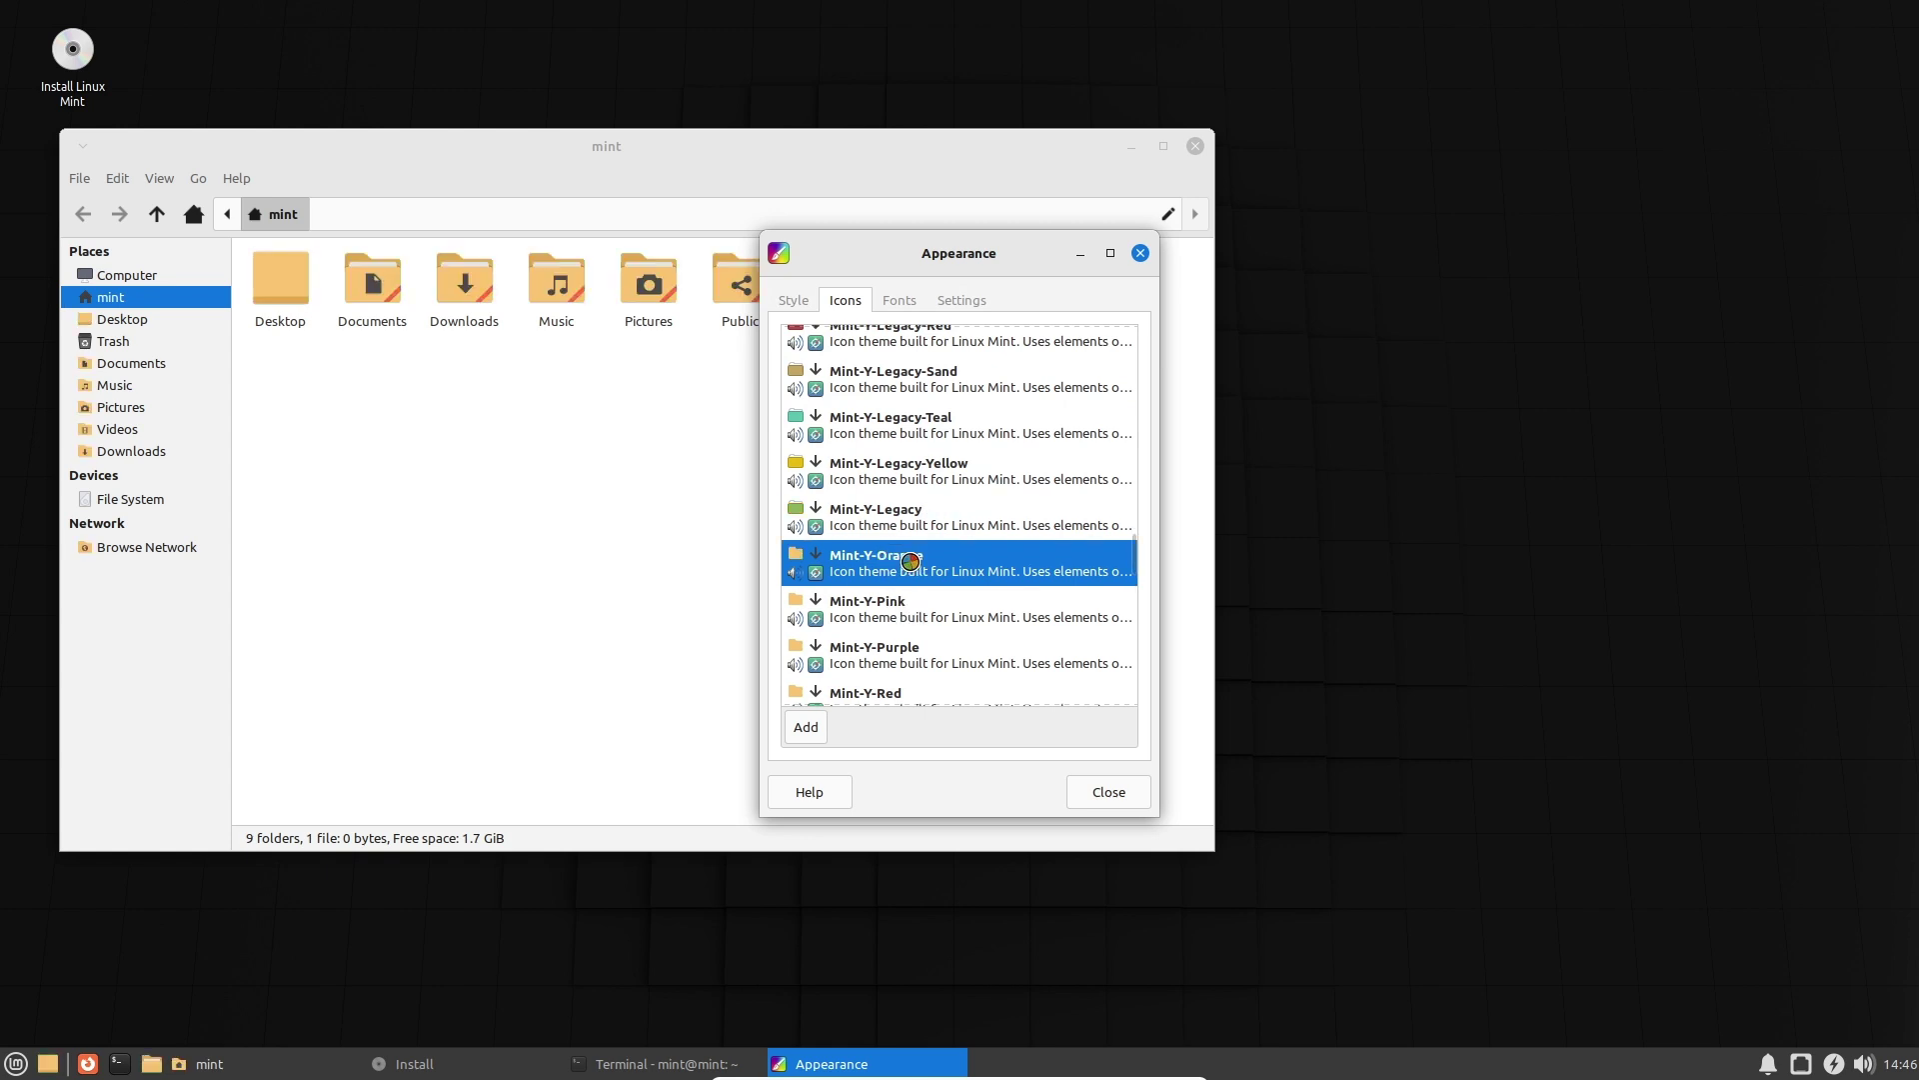
left_click(916, 615)
left_click(931, 507)
left_click(895, 302)
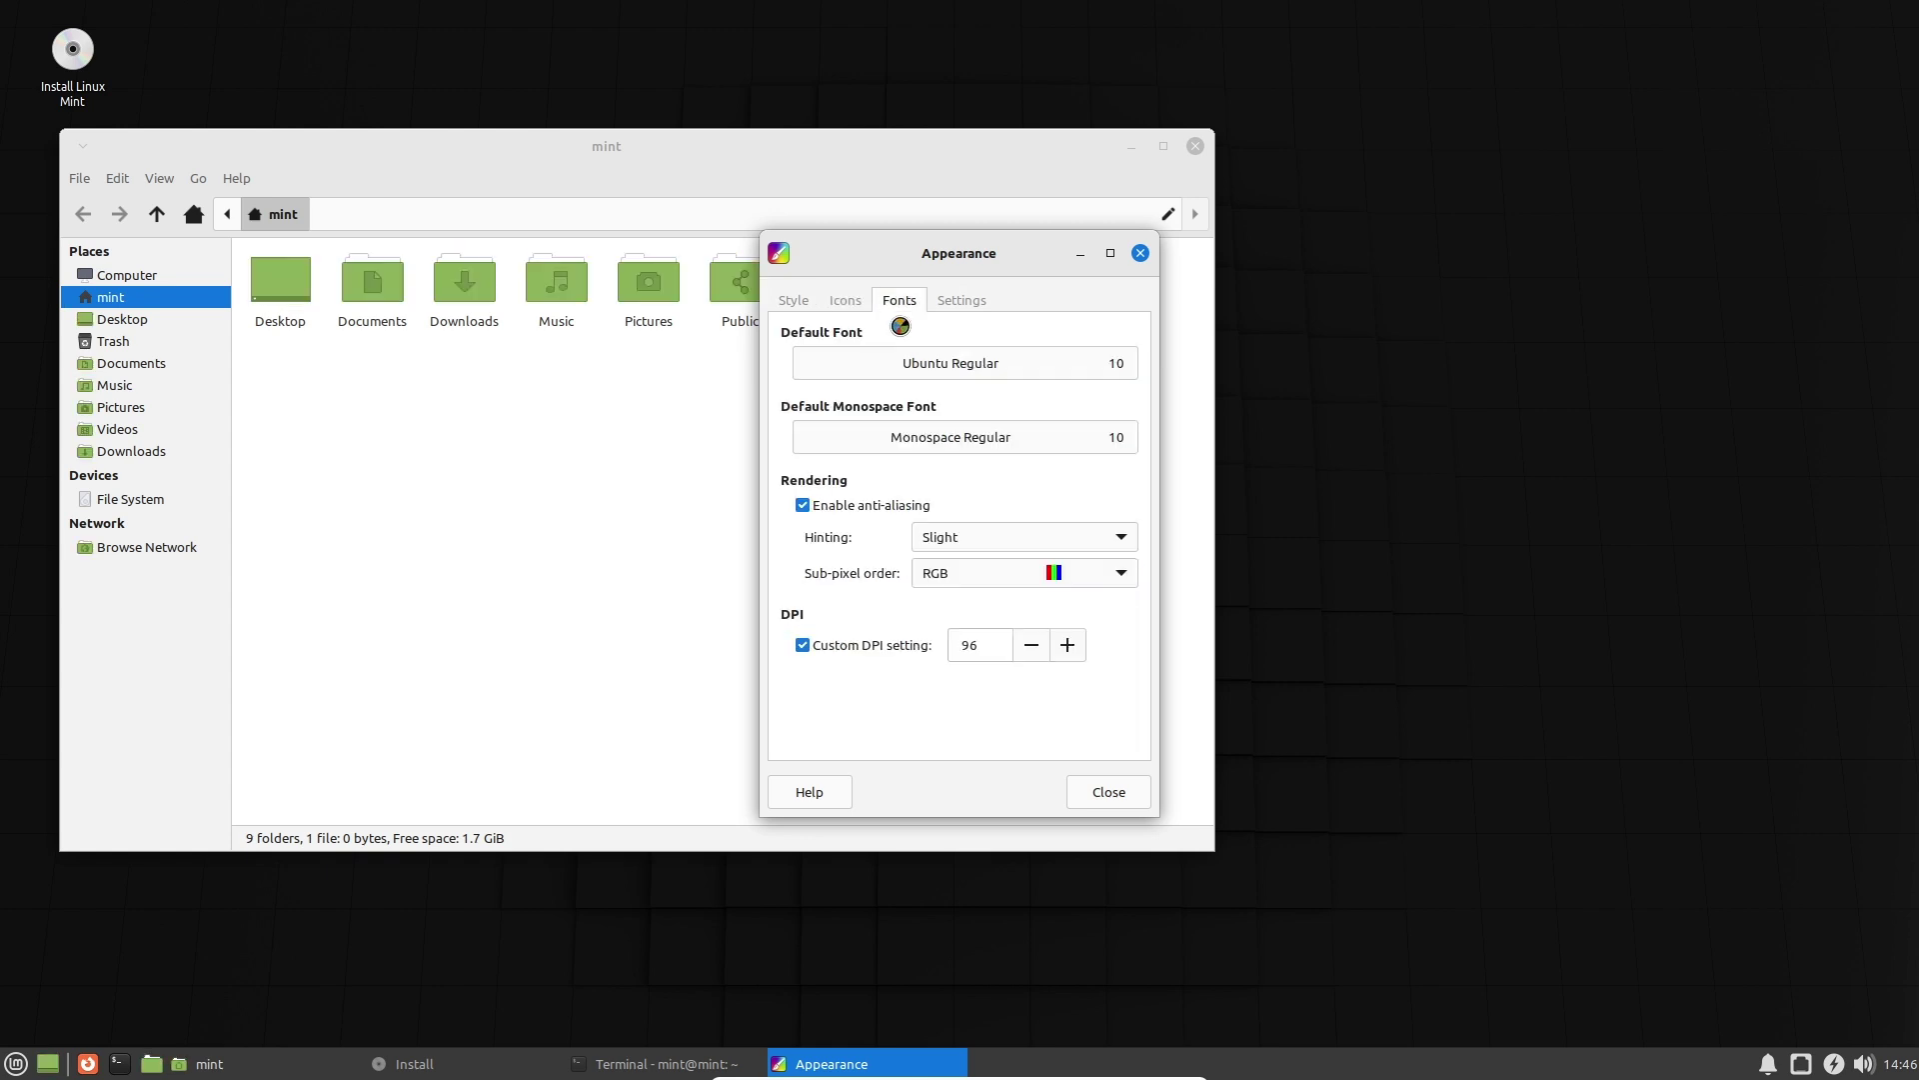
Preview the padmaa fonts and set padmaa Italic as the default font.
left_click(984, 367)
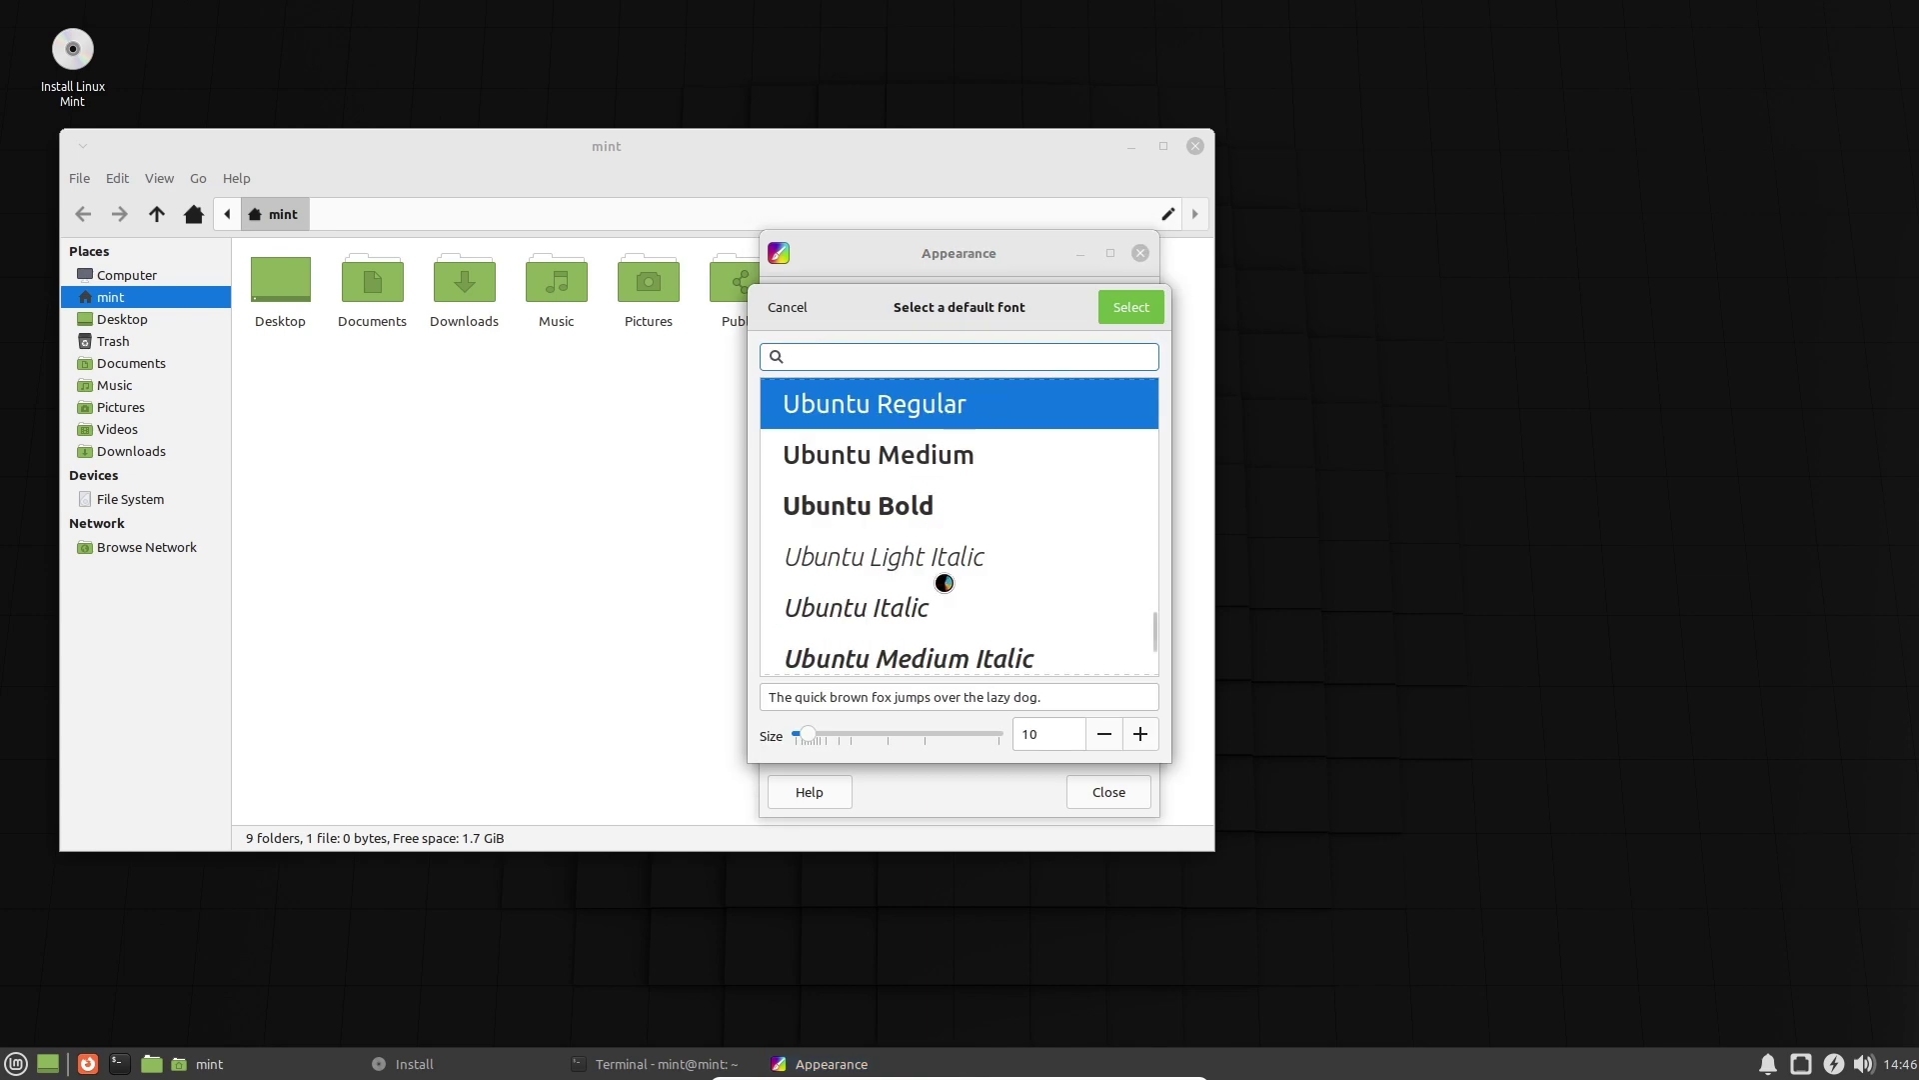
mouse_move(1160, 631)
left_mouse_down()
mouse_move(1150, 501)
mouse_move(1168, 665)
left_mouse_up()
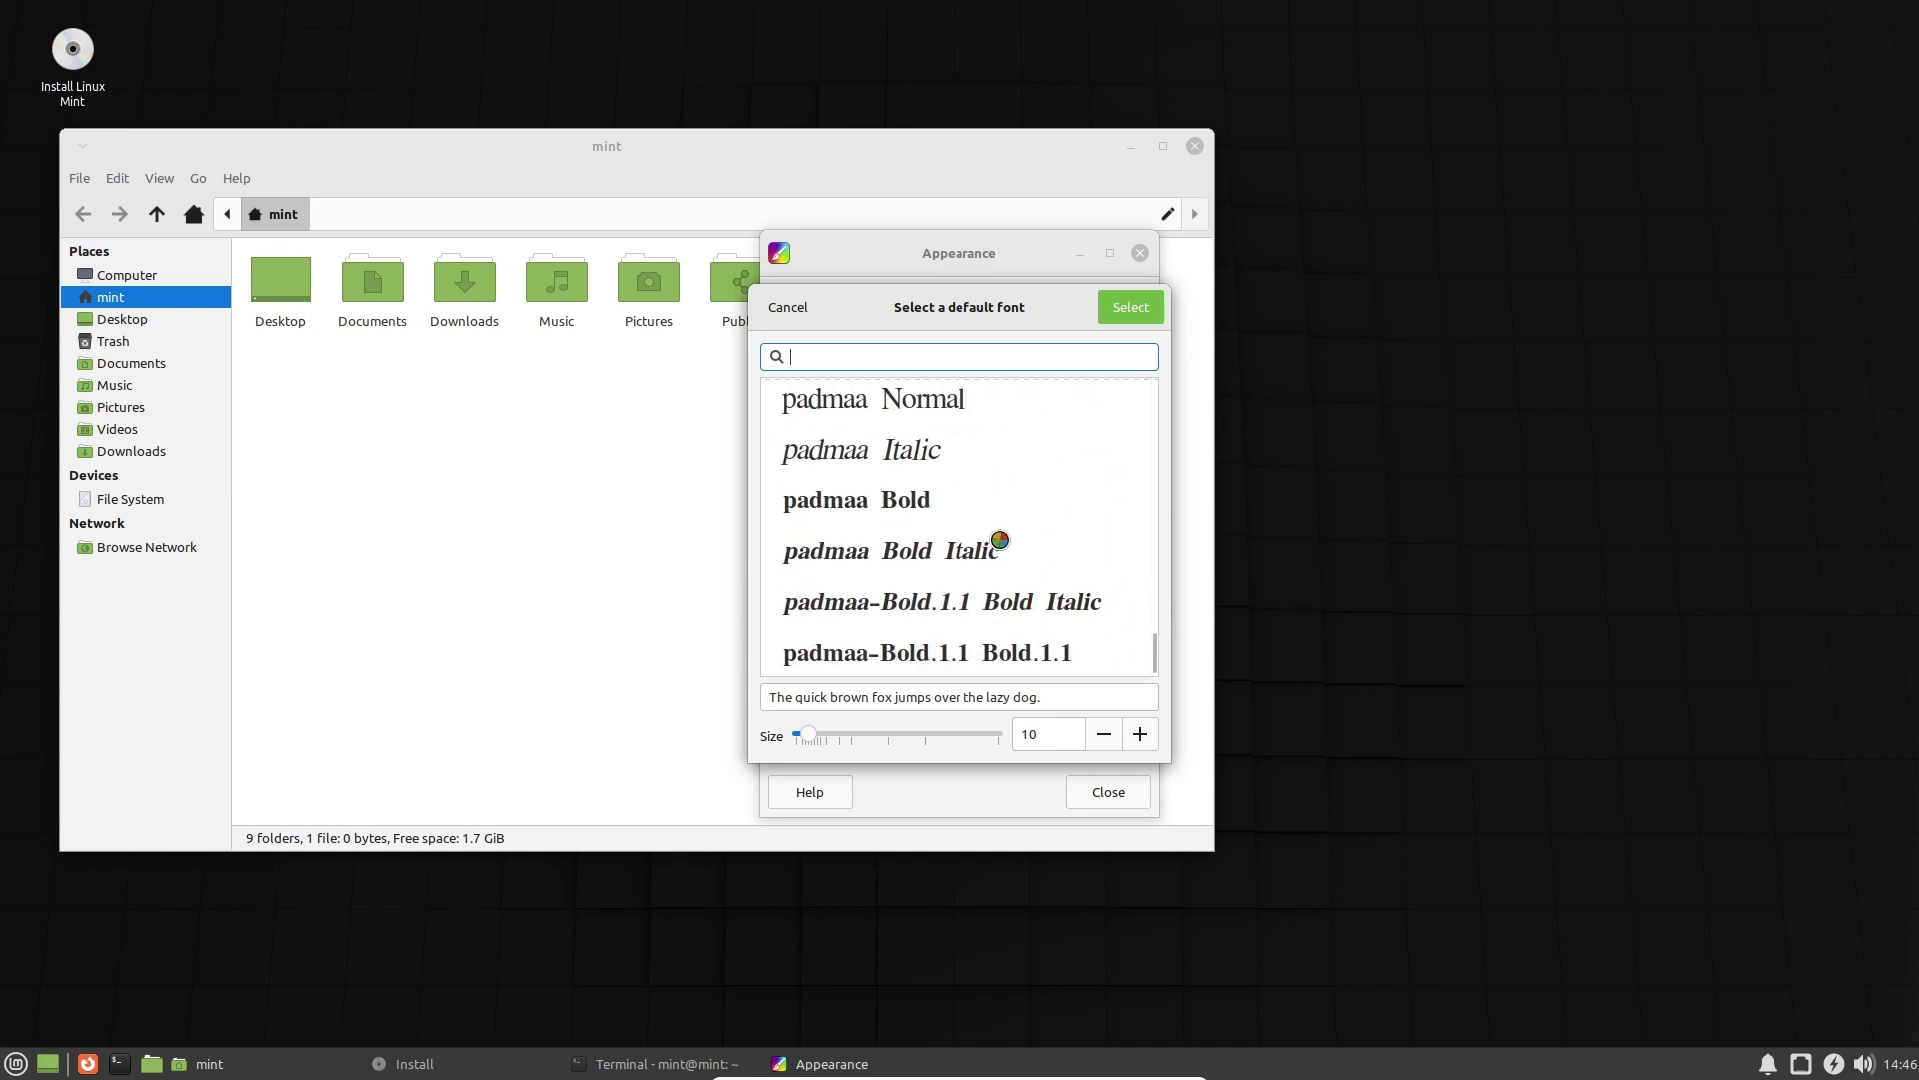
left_click(940, 500)
left_click(914, 457)
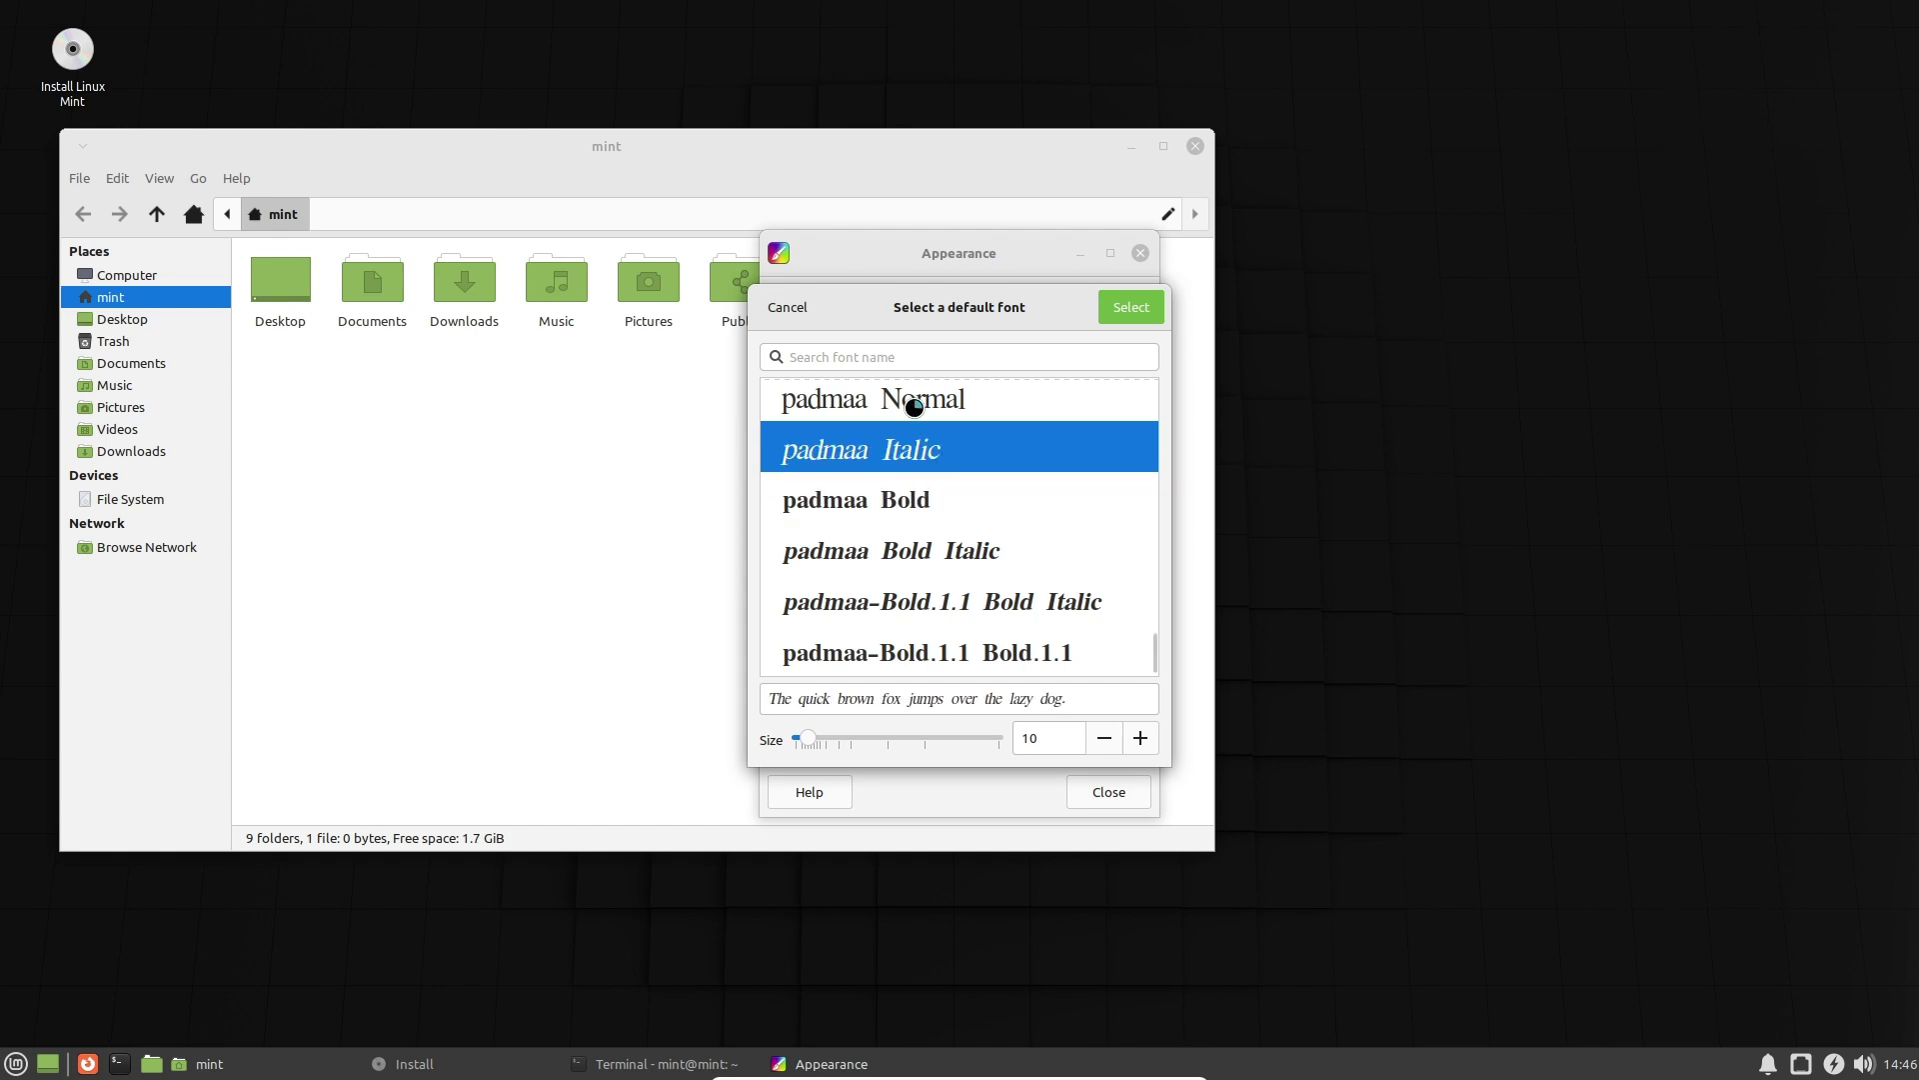
left_click(915, 408)
left_click(927, 453)
left_click(905, 414)
left_click(957, 460)
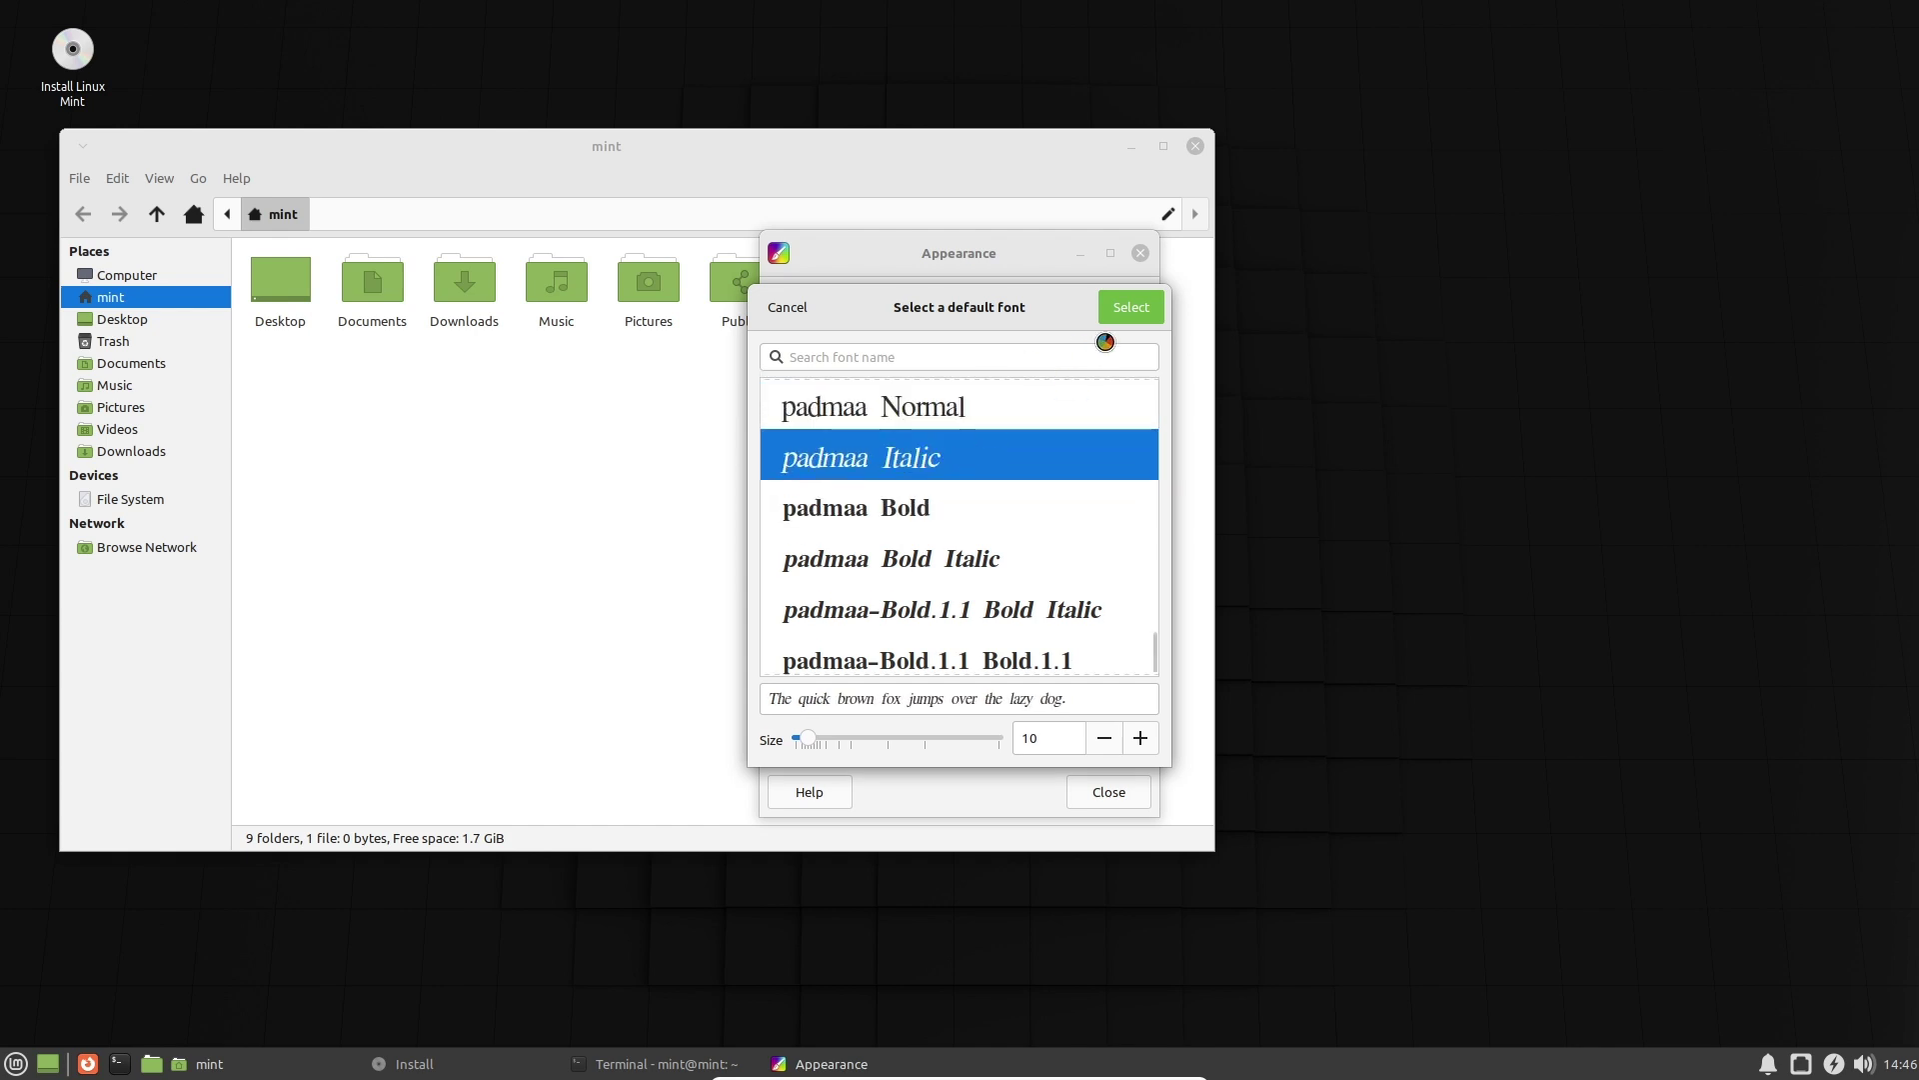
left_click(1131, 307)
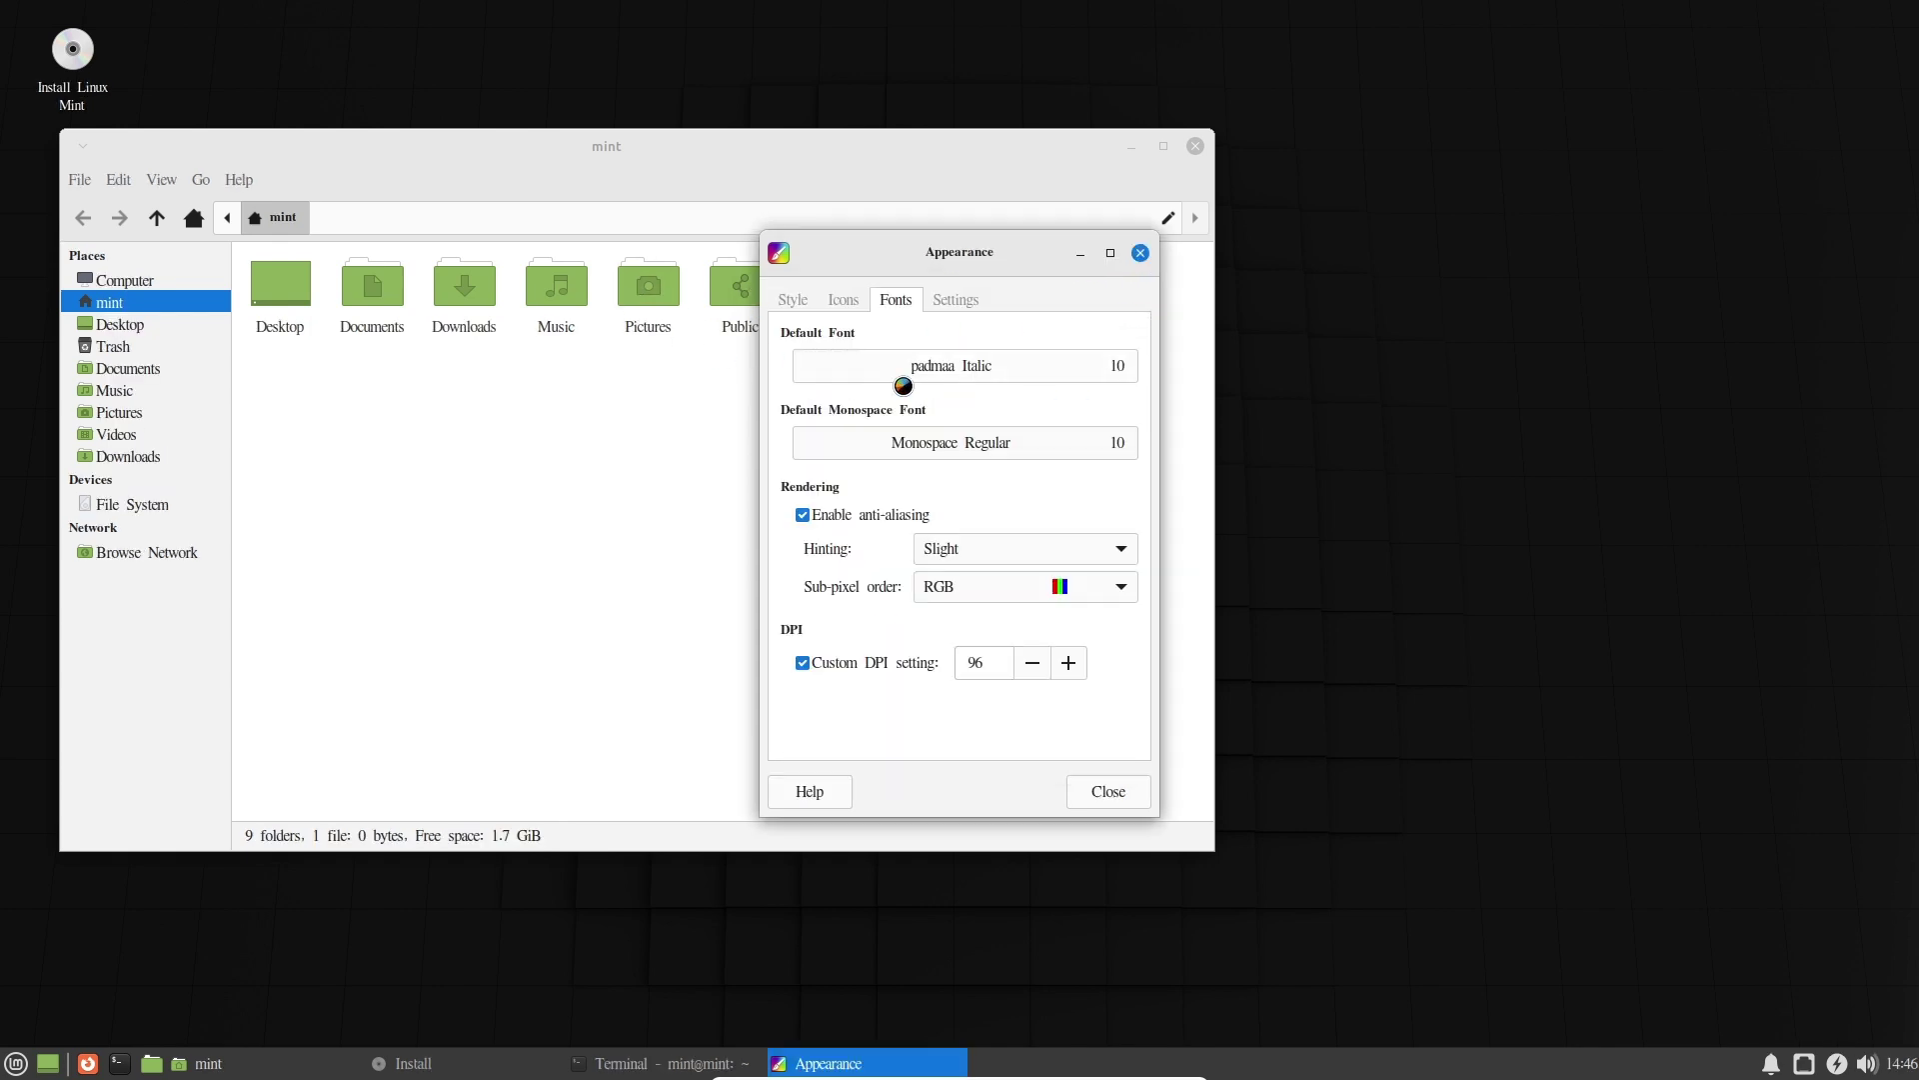
Change the default font to Purisa Regular, then Potti Sreeramulu Italic.
left_click(976, 362)
left_click_drag(1156, 642, 1149, 570)
left_click(898, 600)
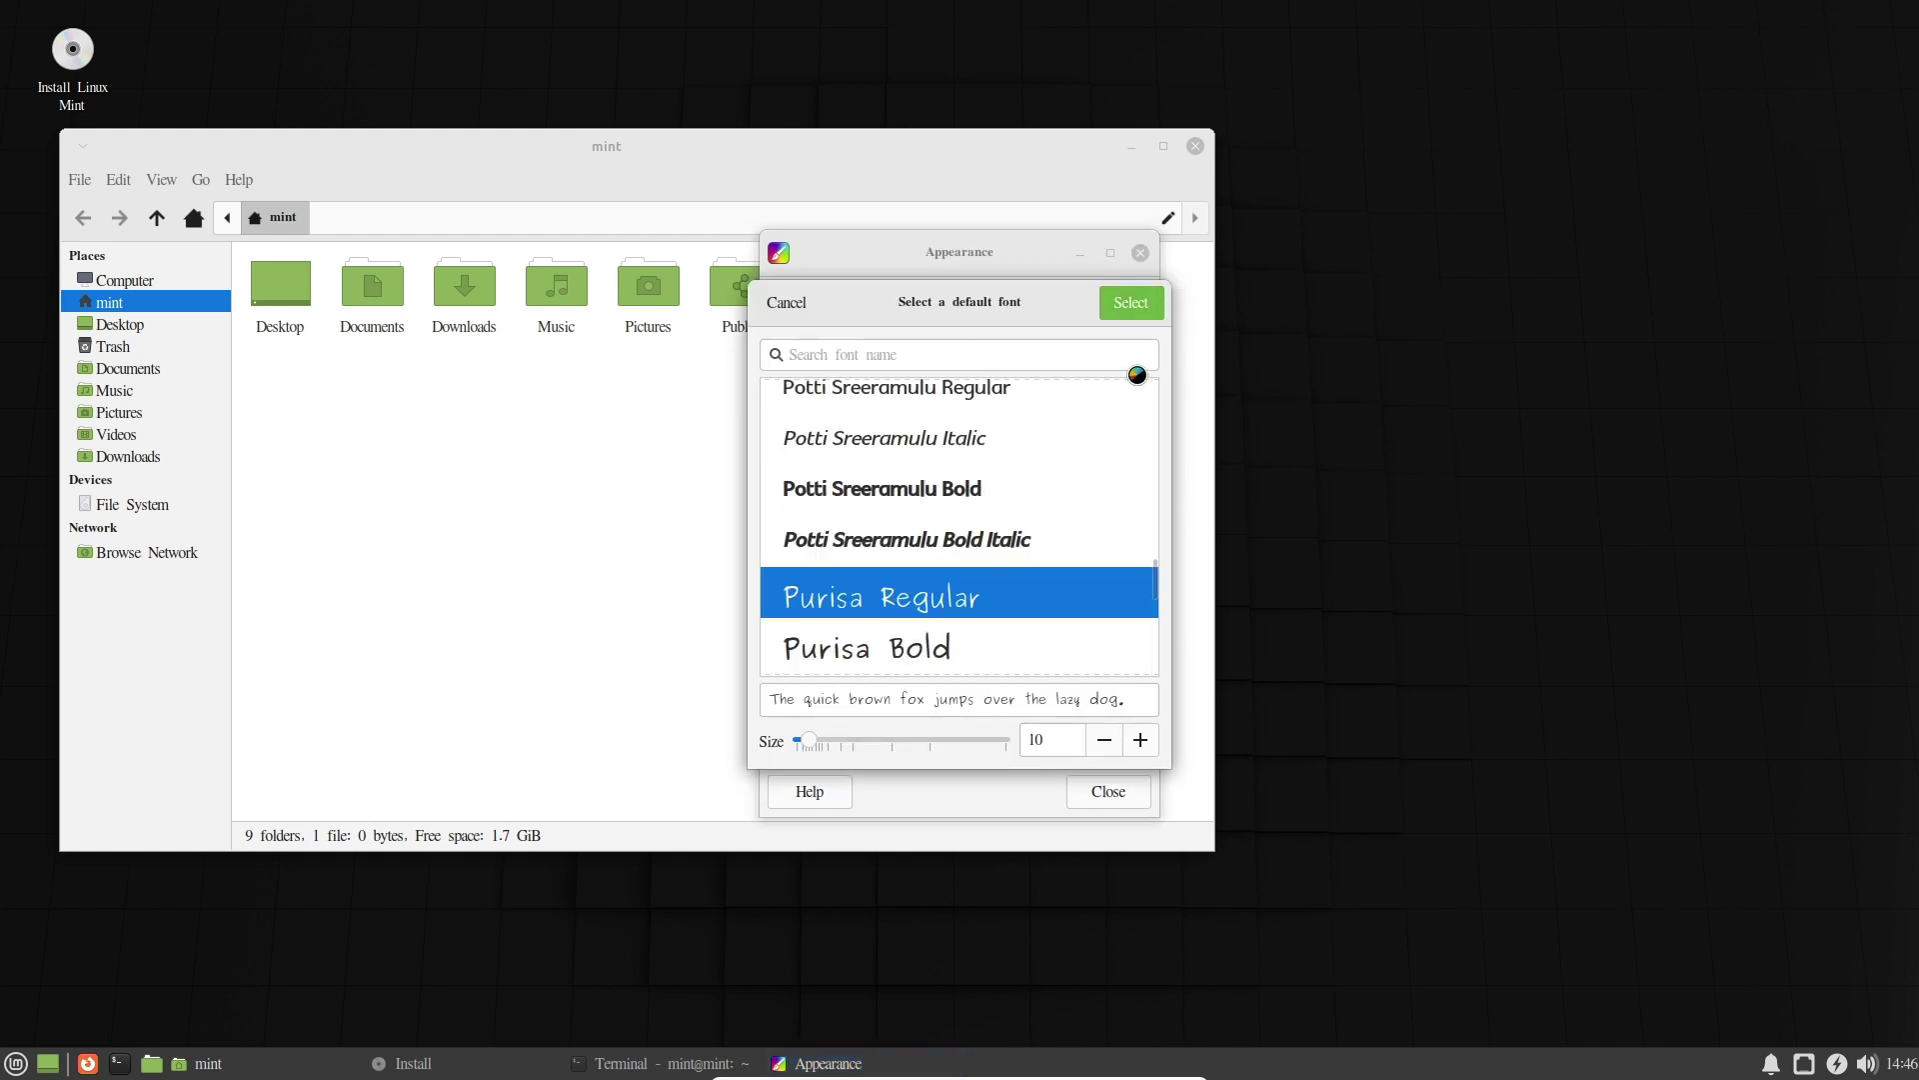
left_click(1121, 296)
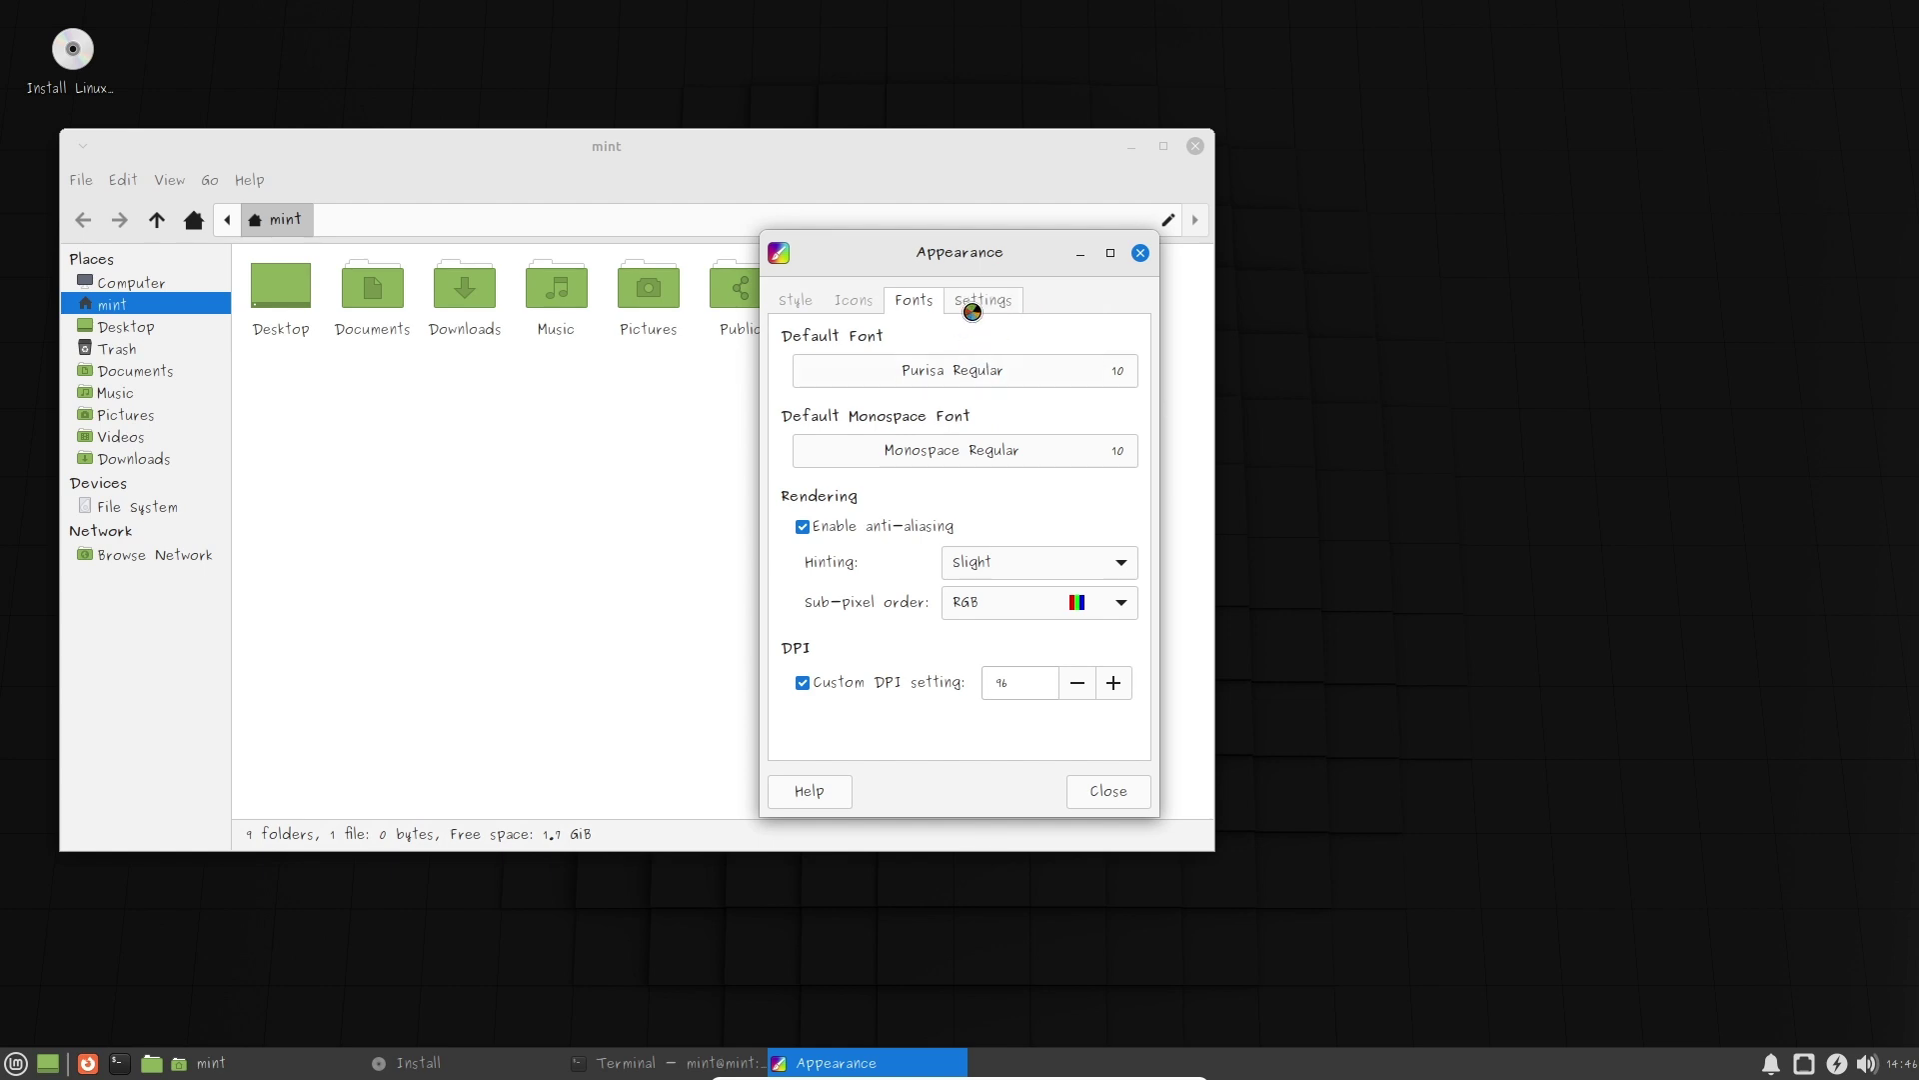
left_click(983, 372)
double_click(957, 438)
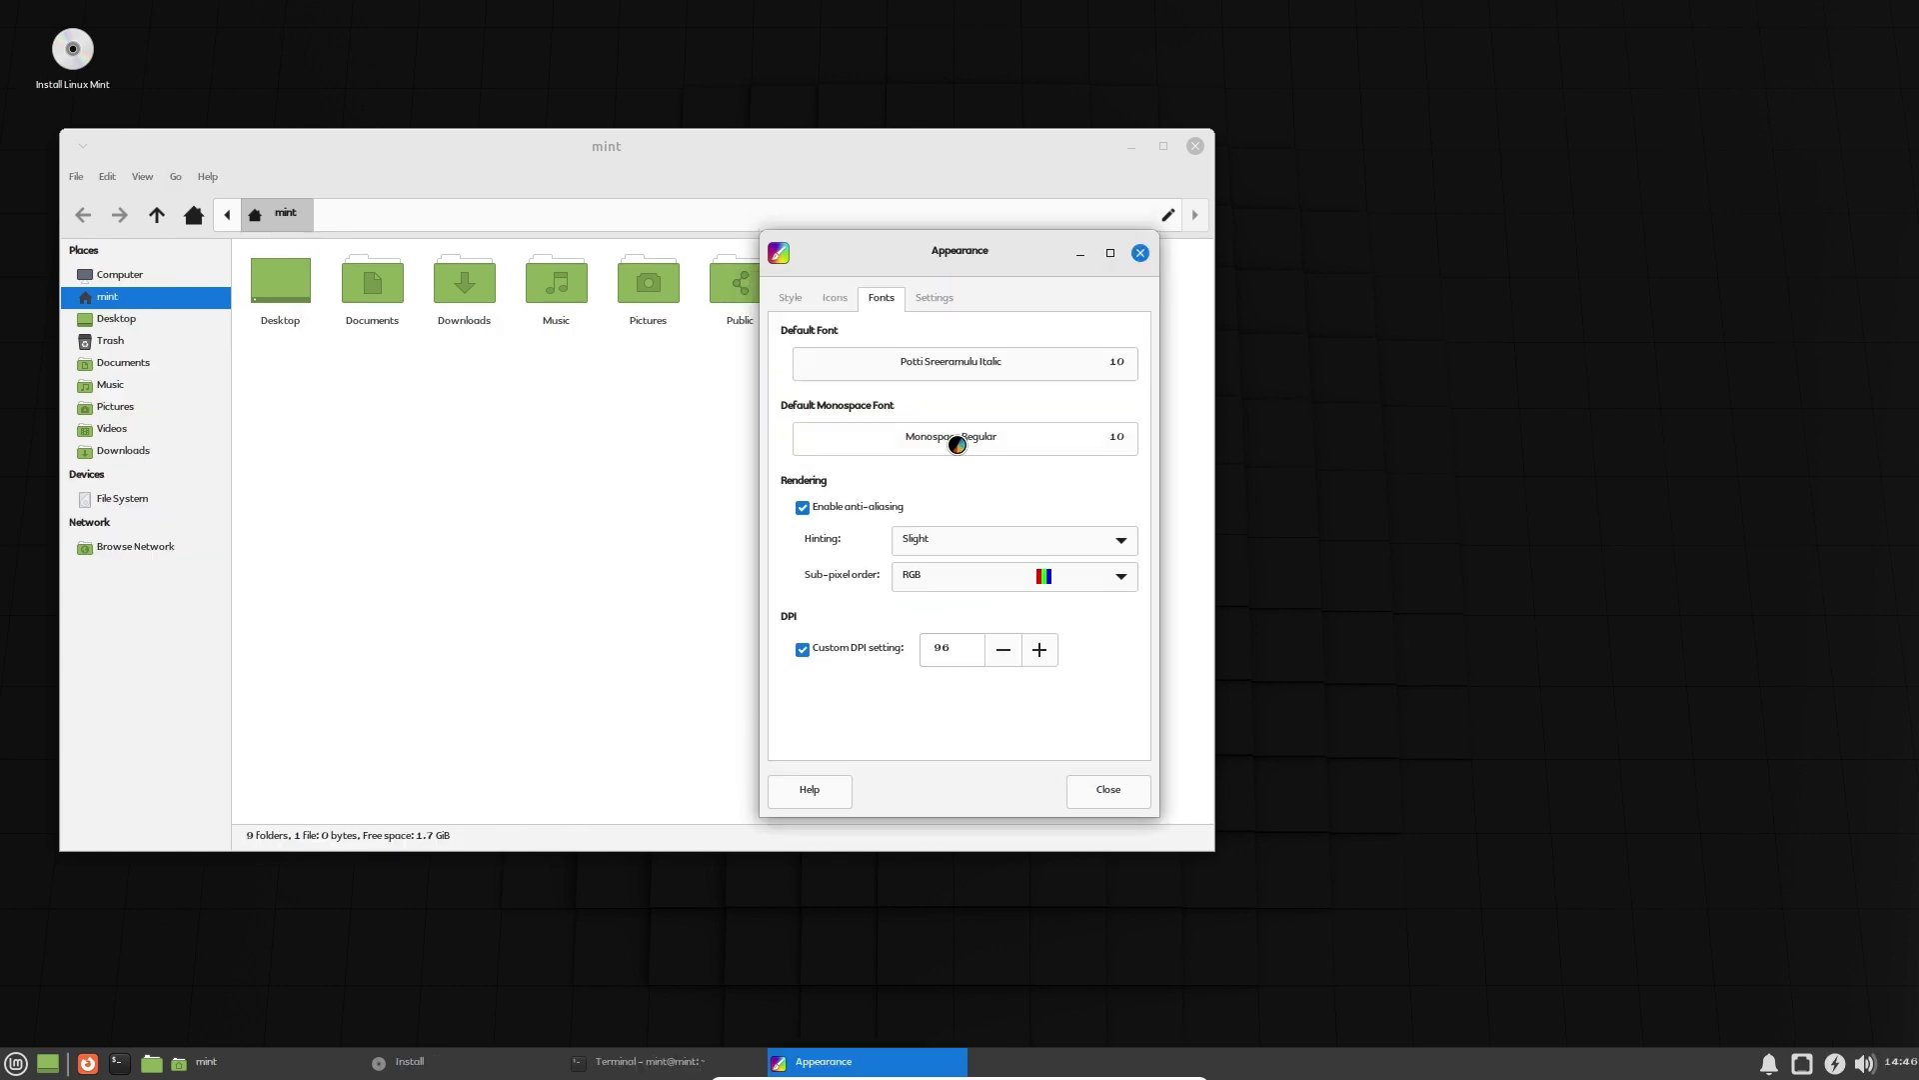
Set NATS Bold, then finally Laksaman Regular as the default font.
left_click(925, 358)
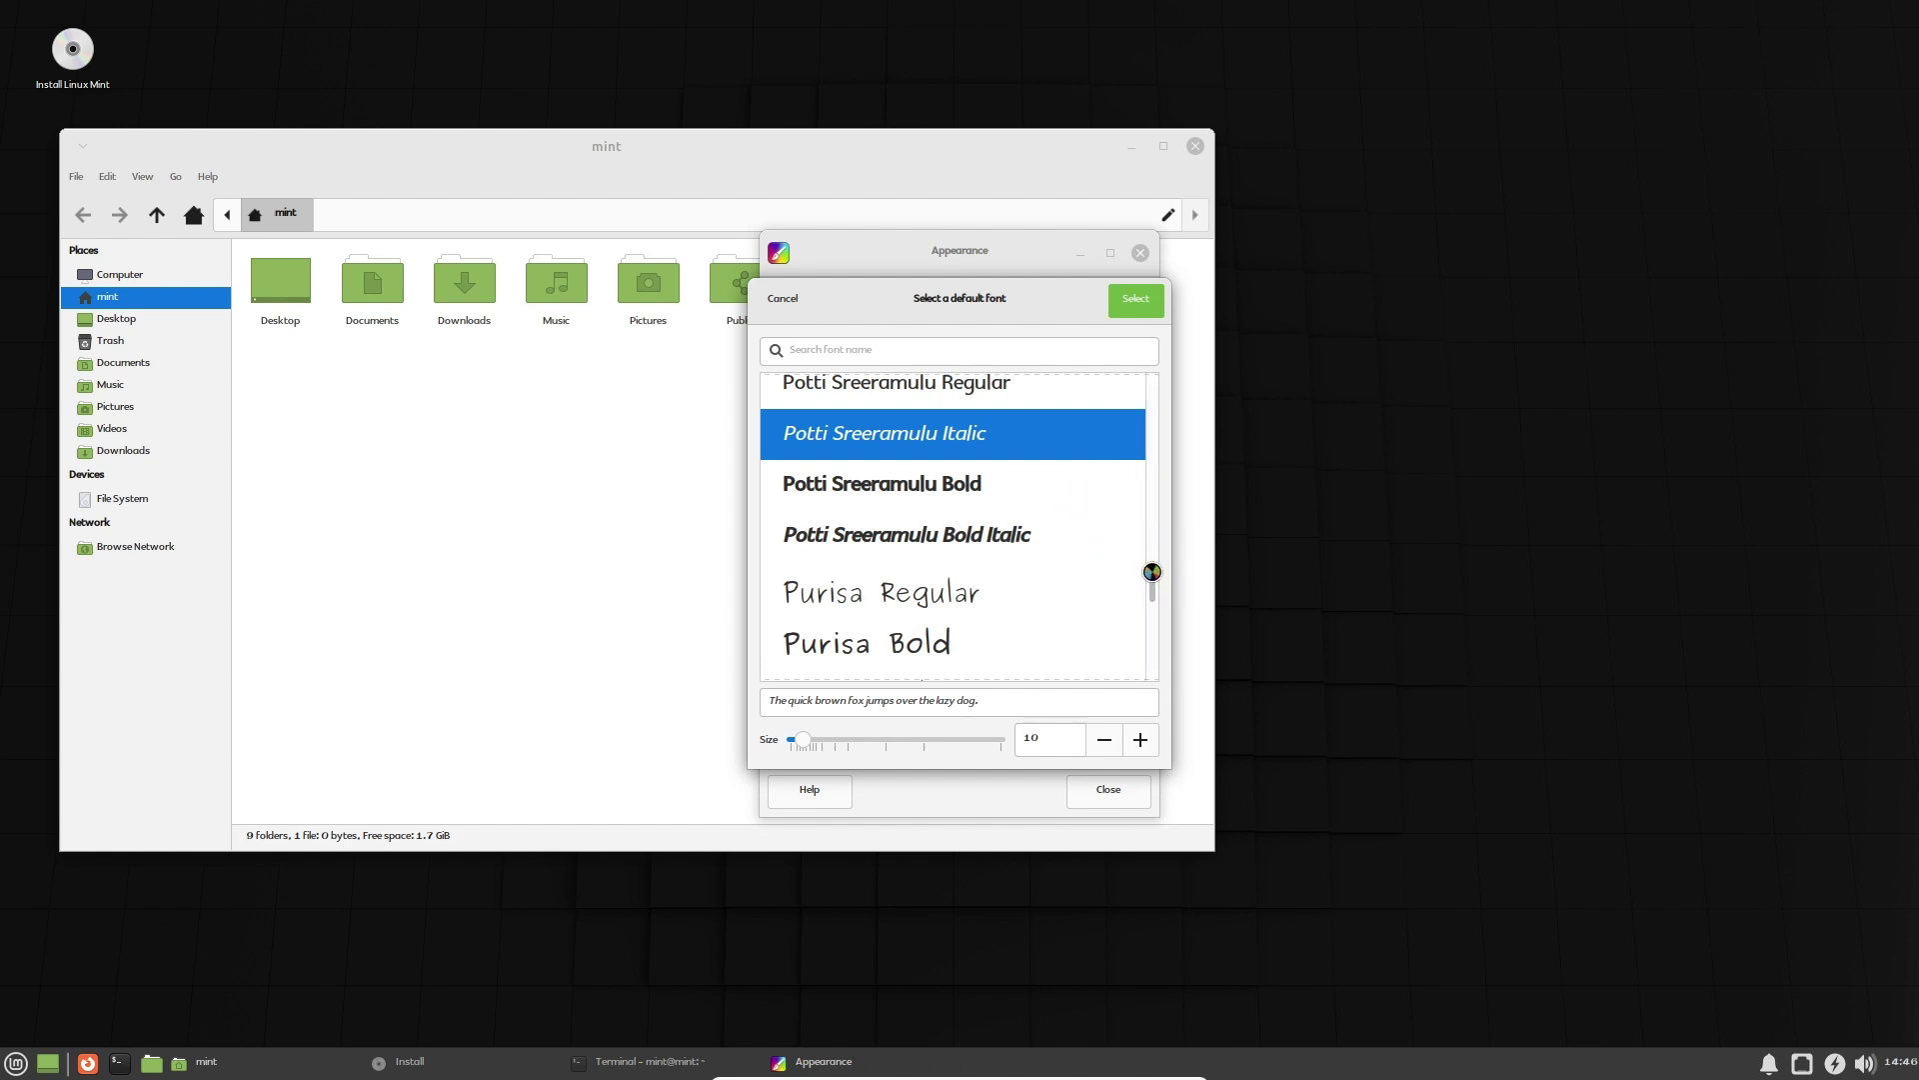
left_click_drag(1147, 584, 1146, 529)
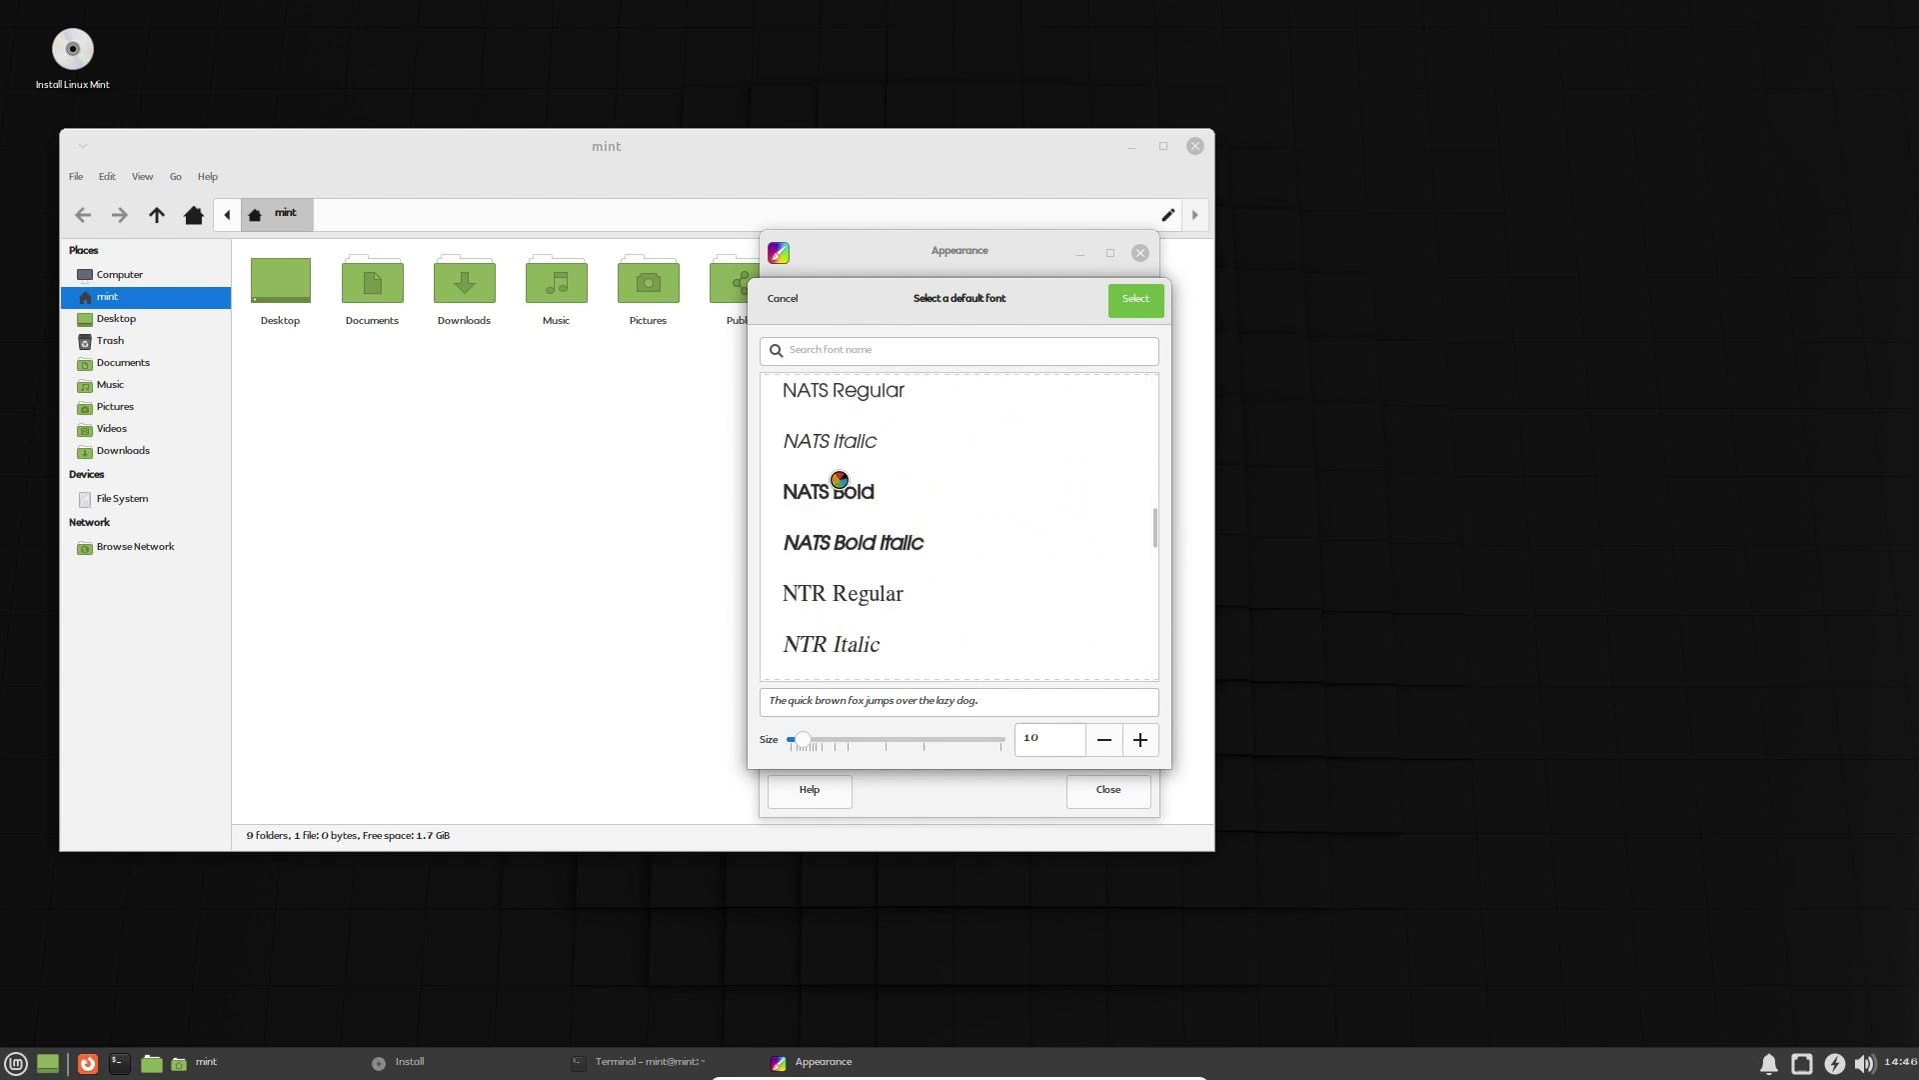
left_click(834, 489)
left_click(1134, 300)
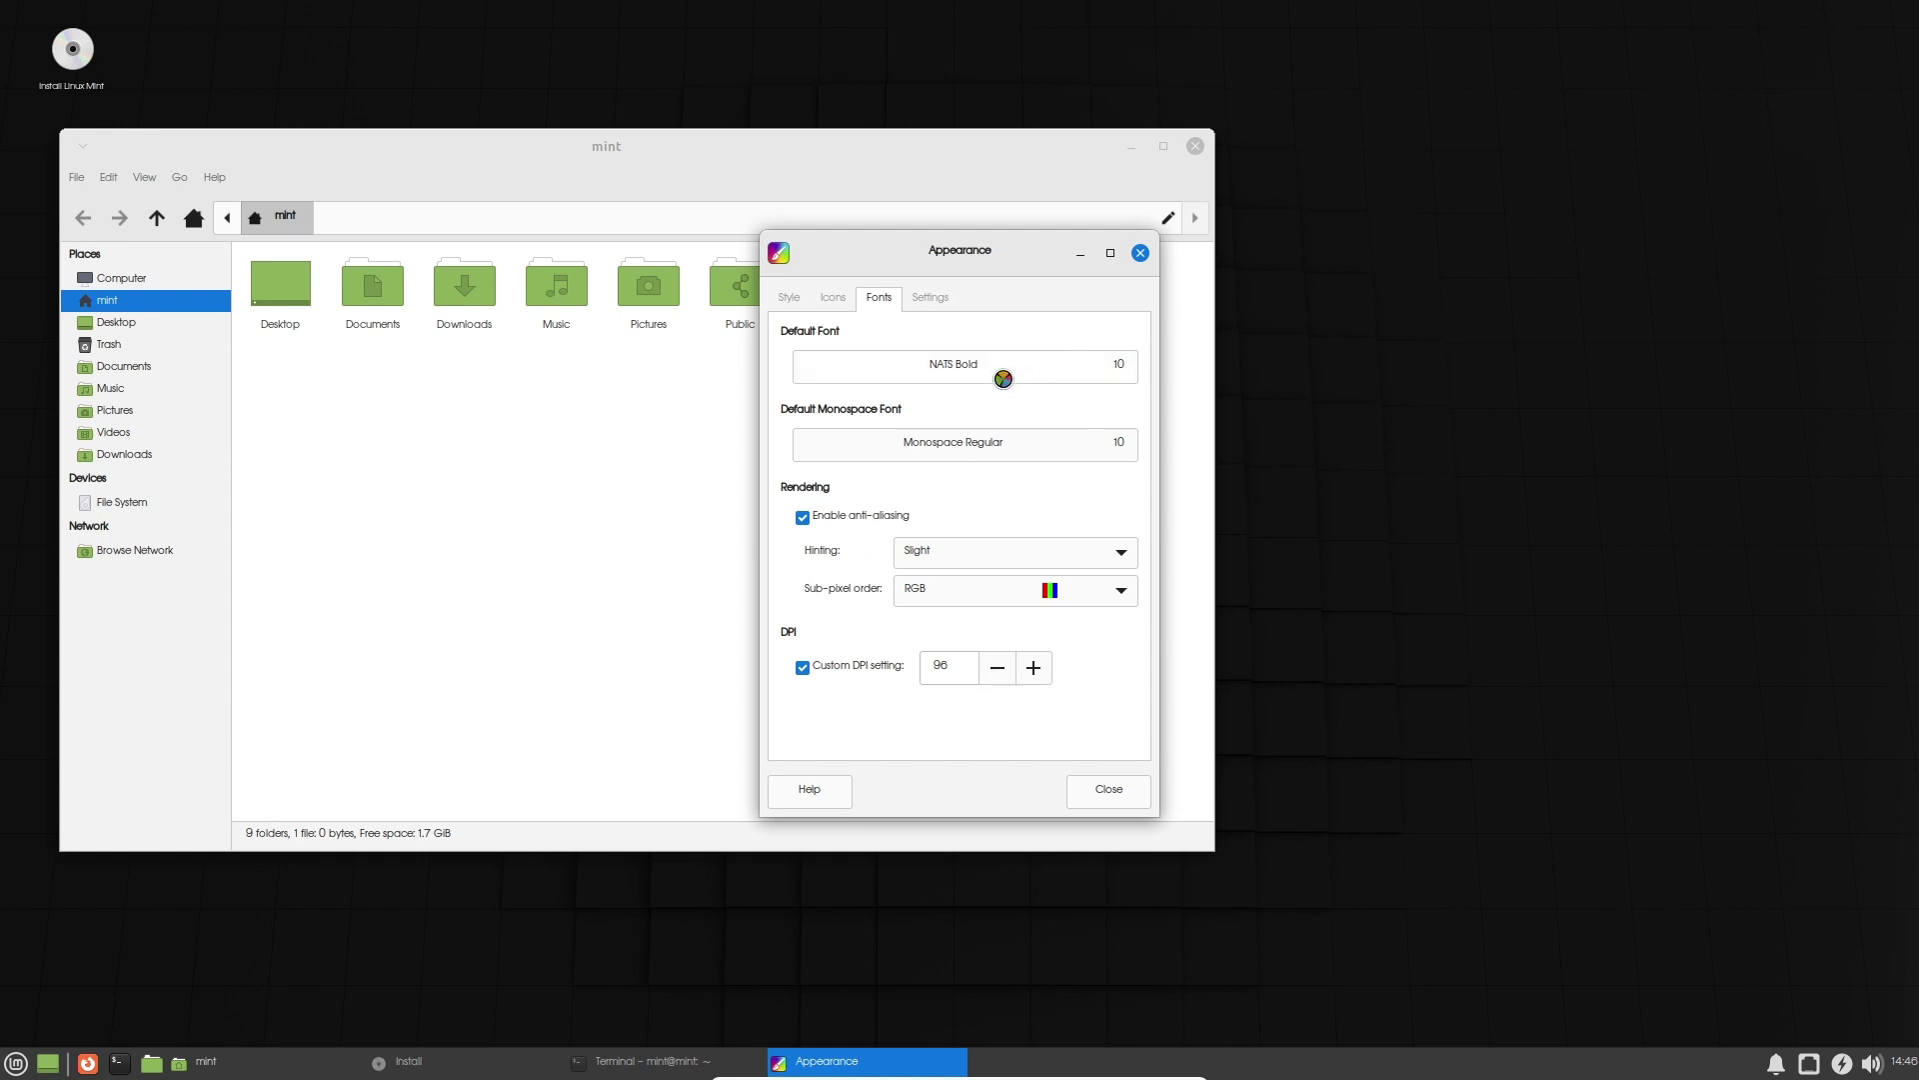
left_click(995, 375)
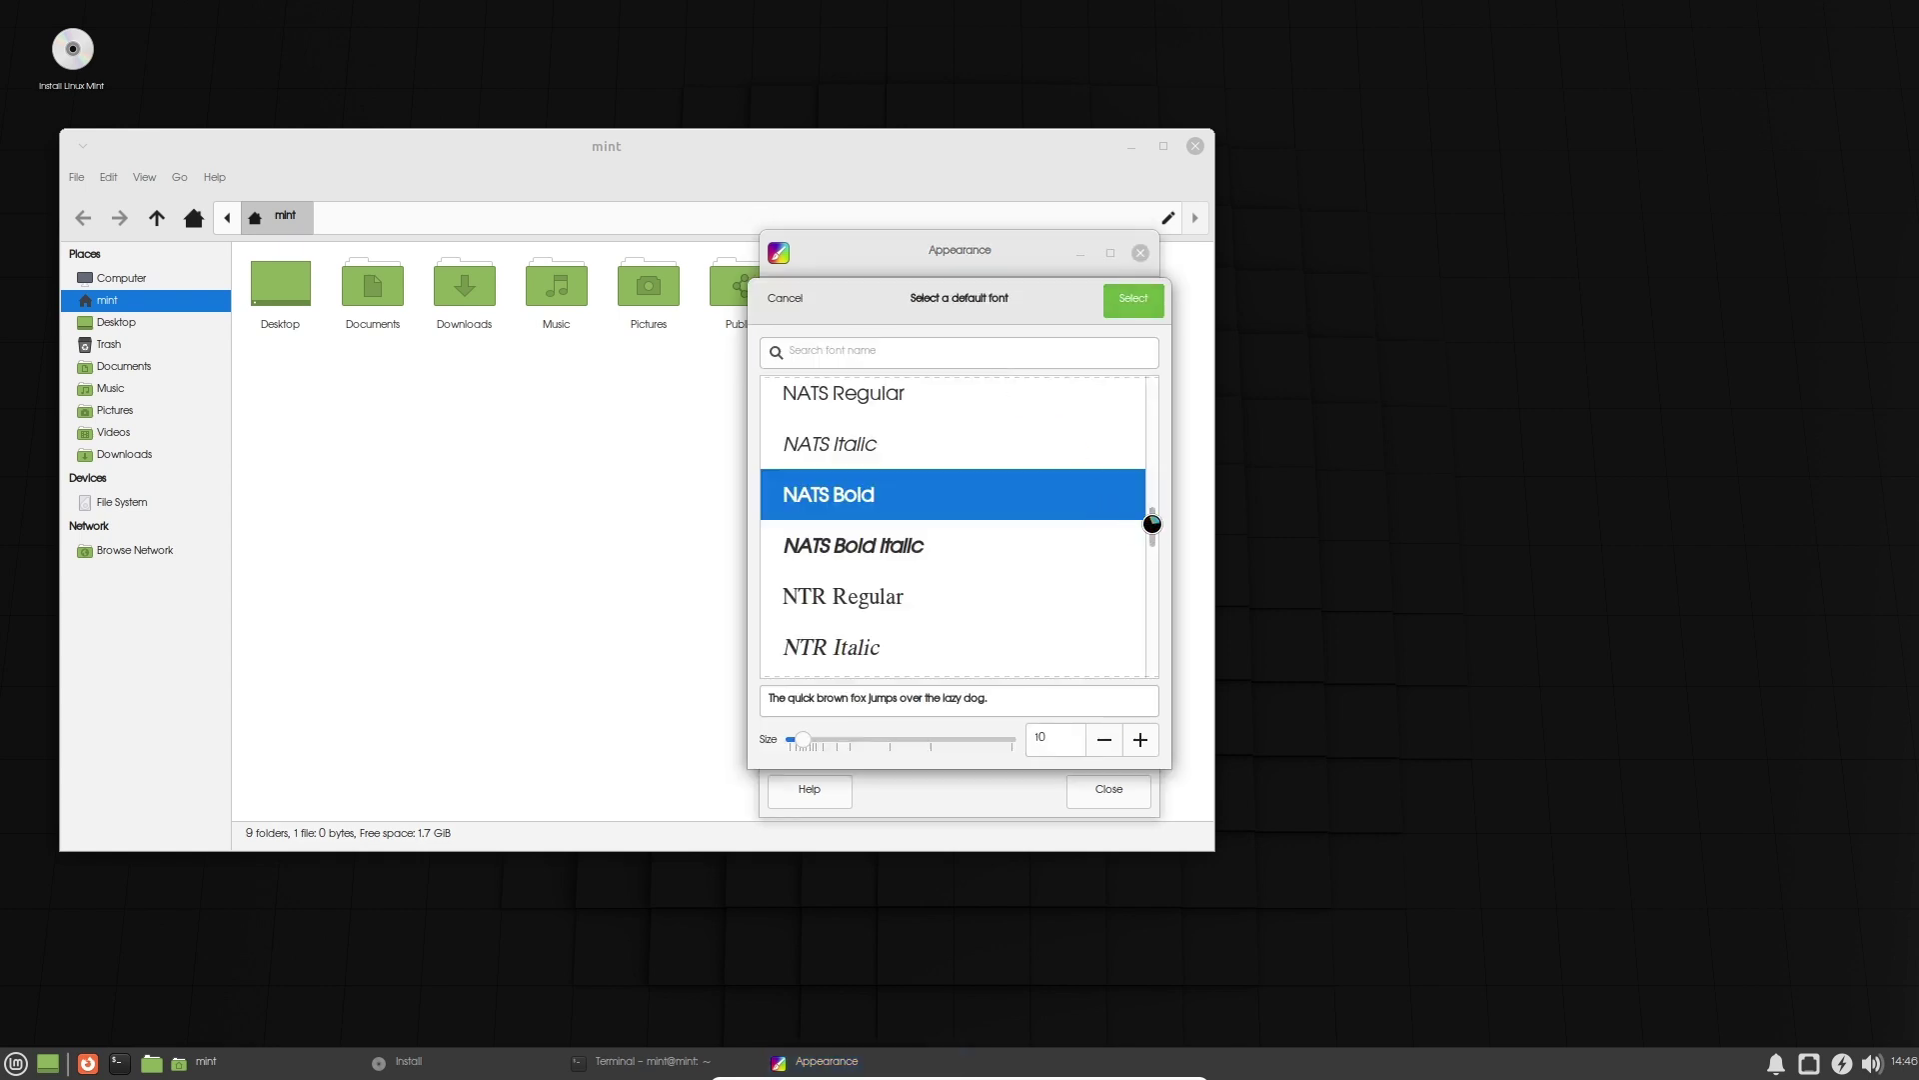
left_click_drag(1149, 526, 1155, 463)
left_click(934, 576)
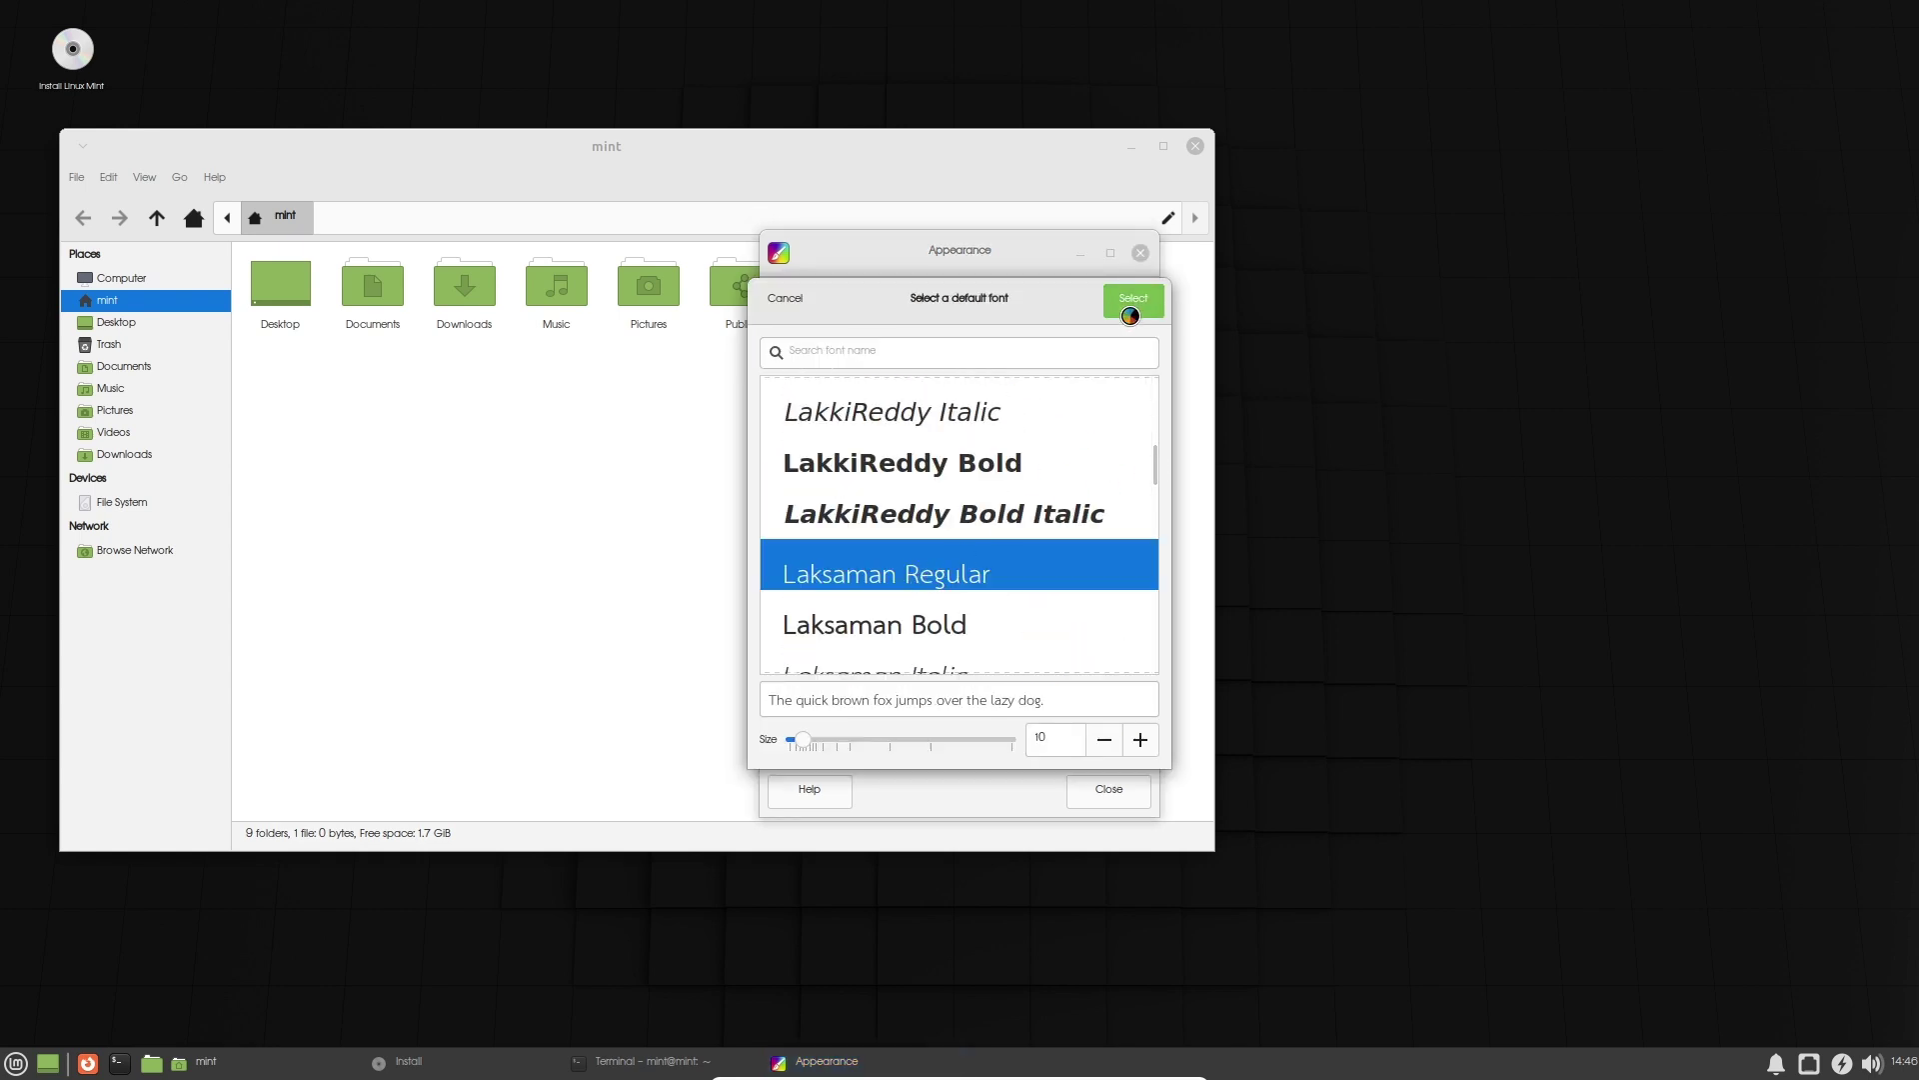
left_click(1130, 304)
left_click(985, 310)
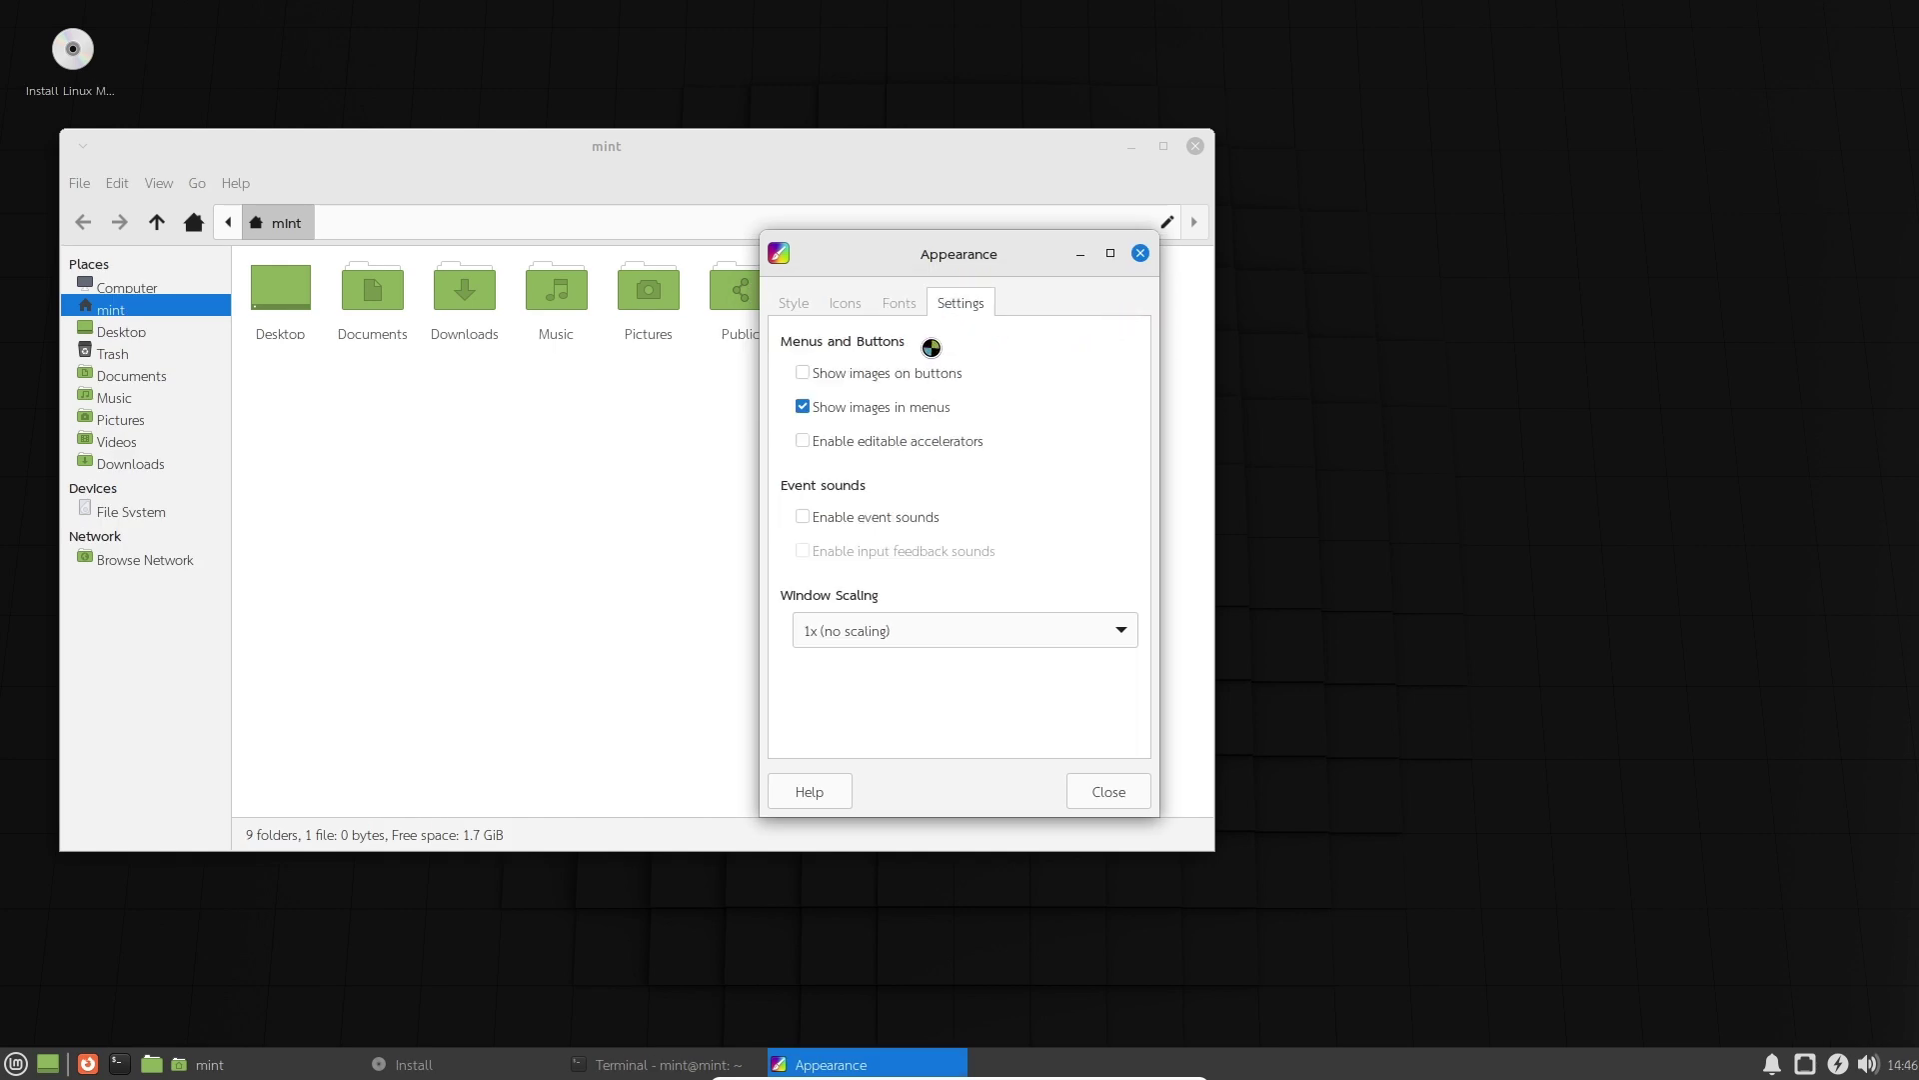
Toggle event sounds on and back off, keep window scaling at 1x, and revisit the Fonts and Icons pages.
left_click(802, 371)
left_click(856, 375)
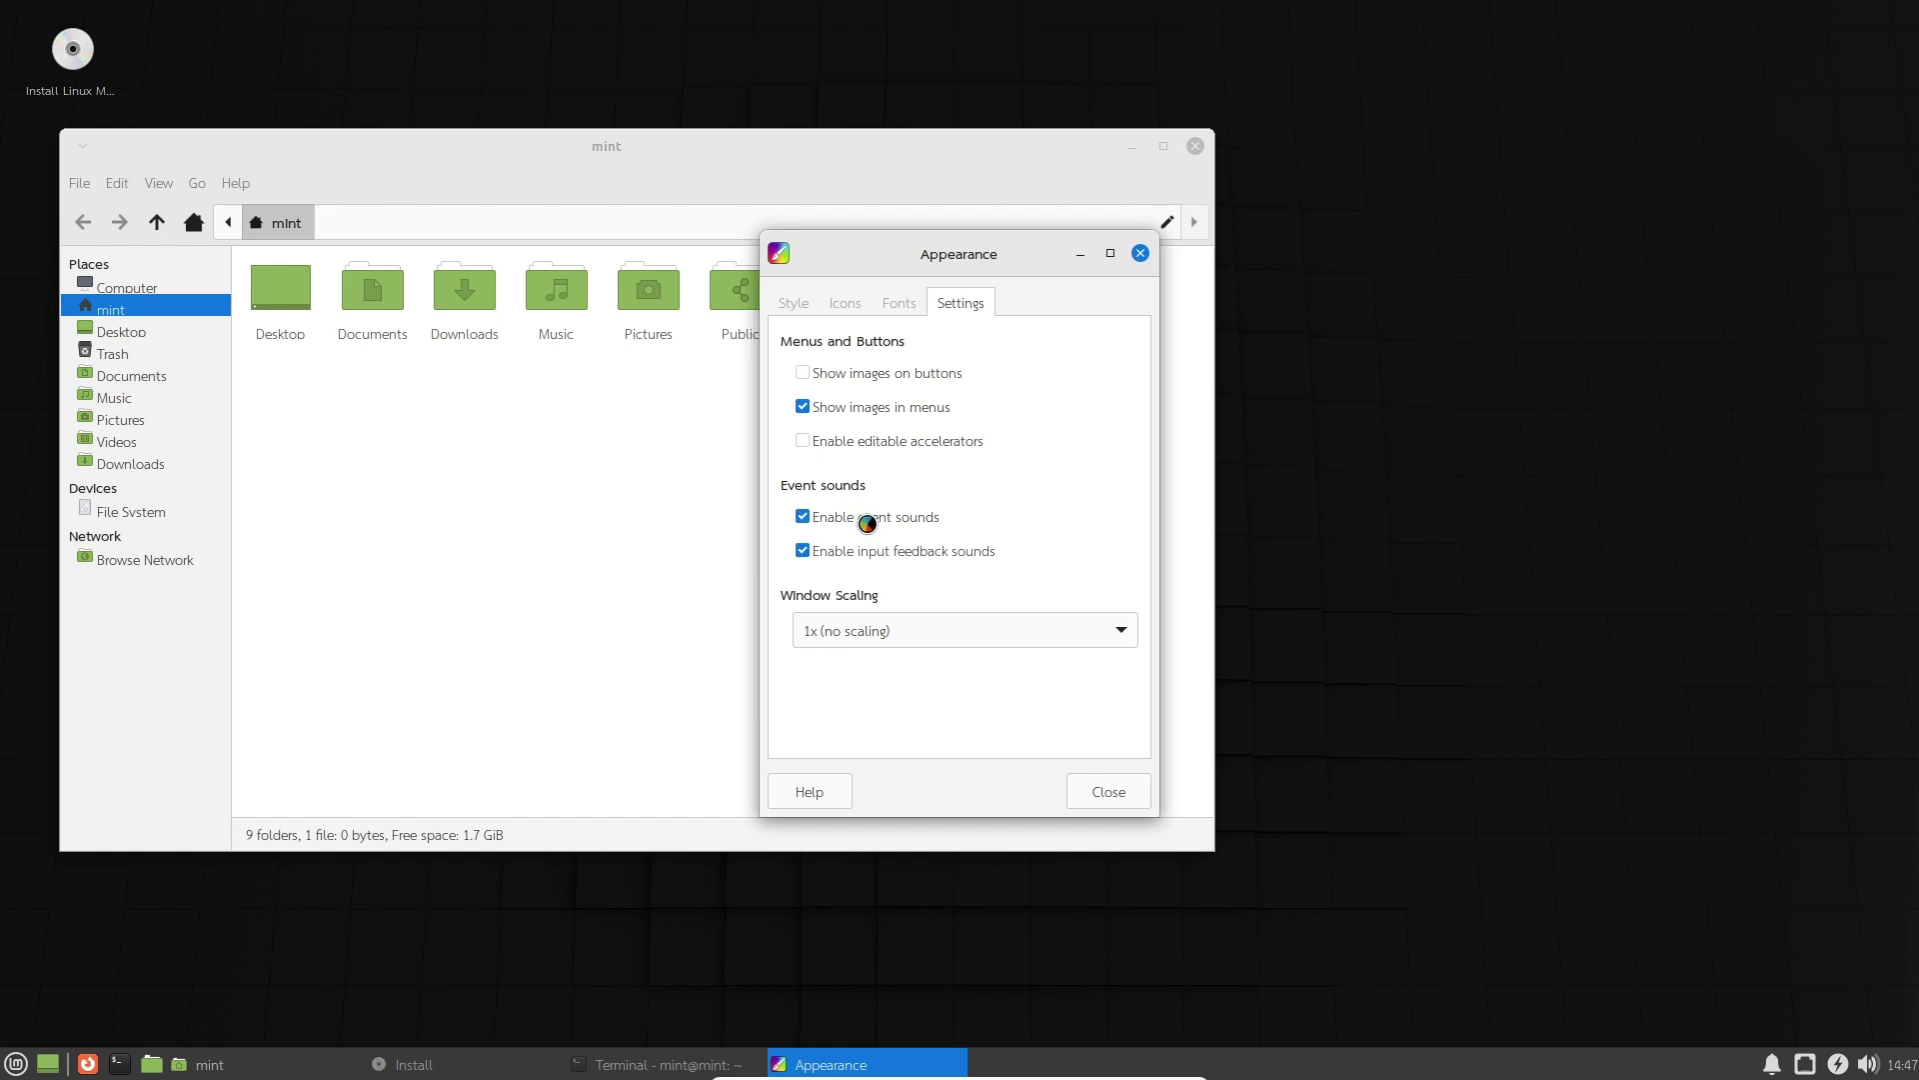
left_click(945, 633)
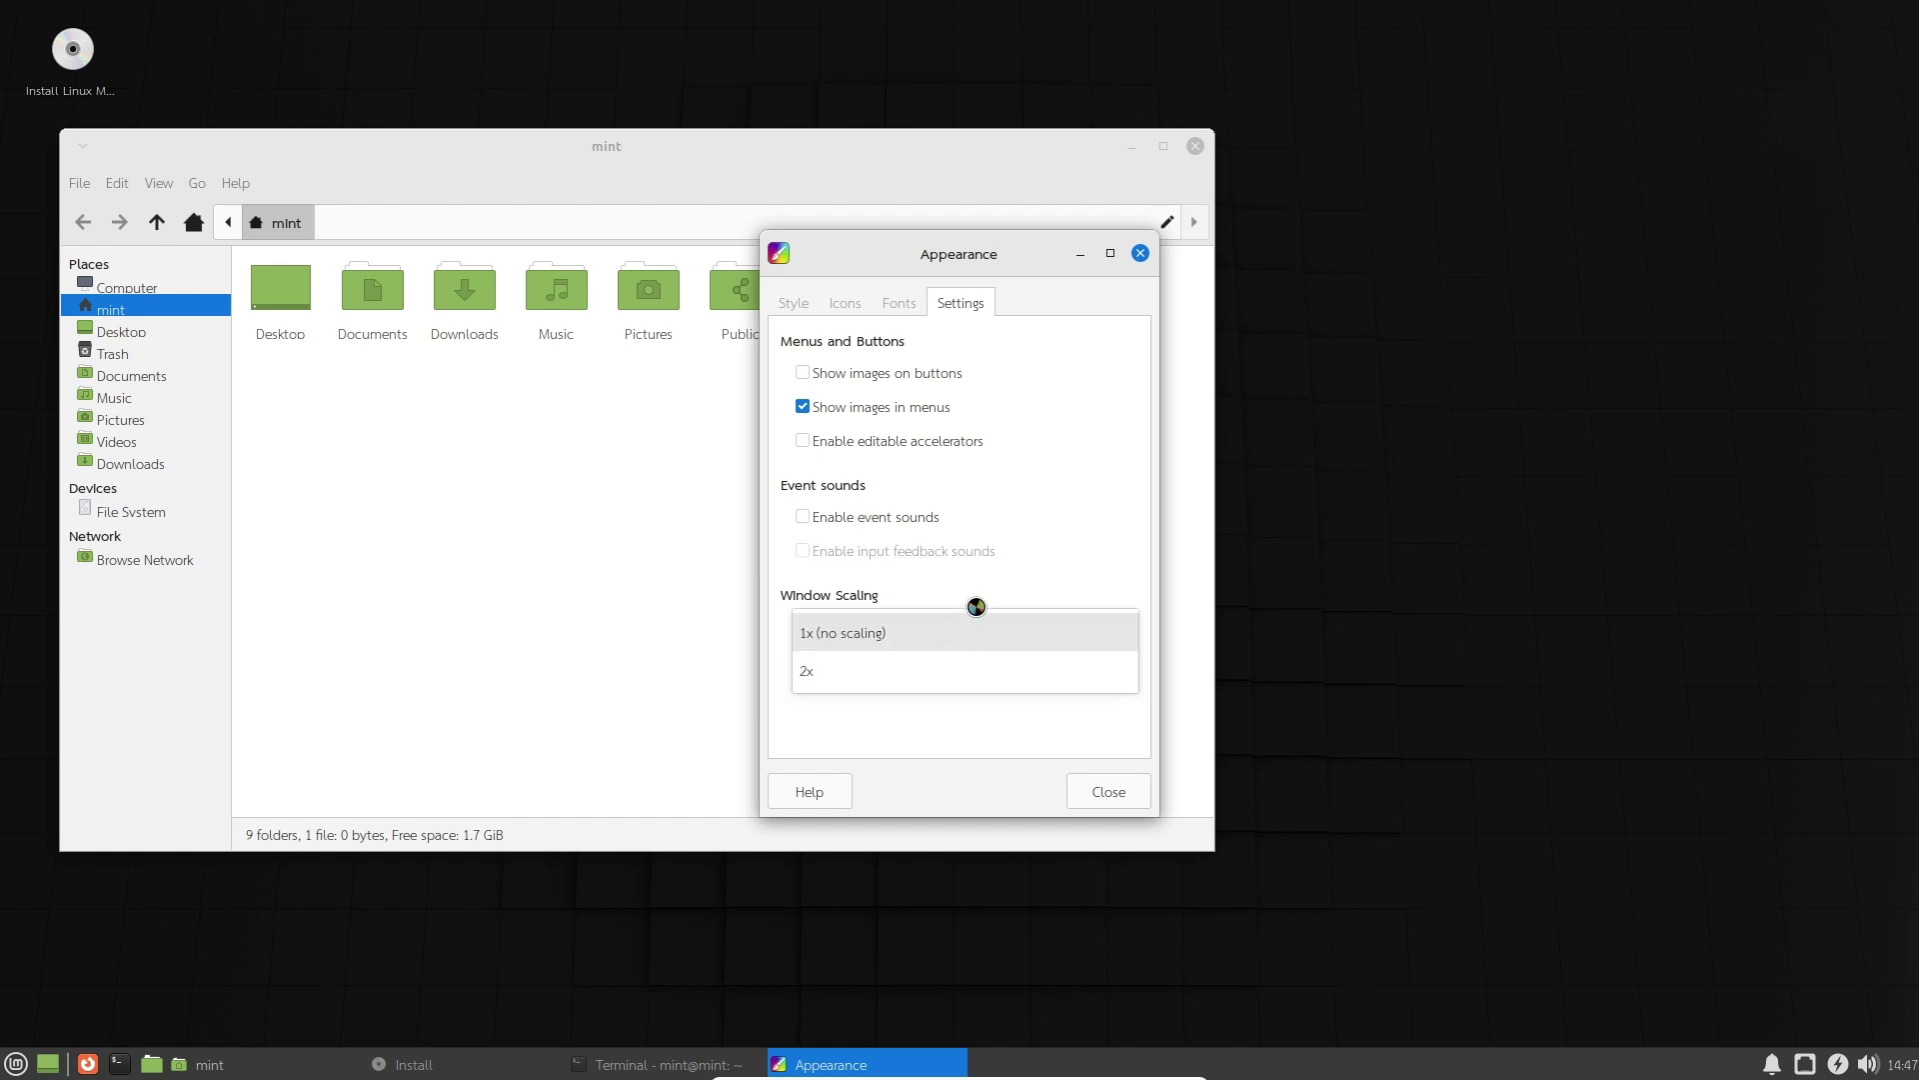
left_click(968, 622)
left_click(900, 300)
left_click(852, 298)
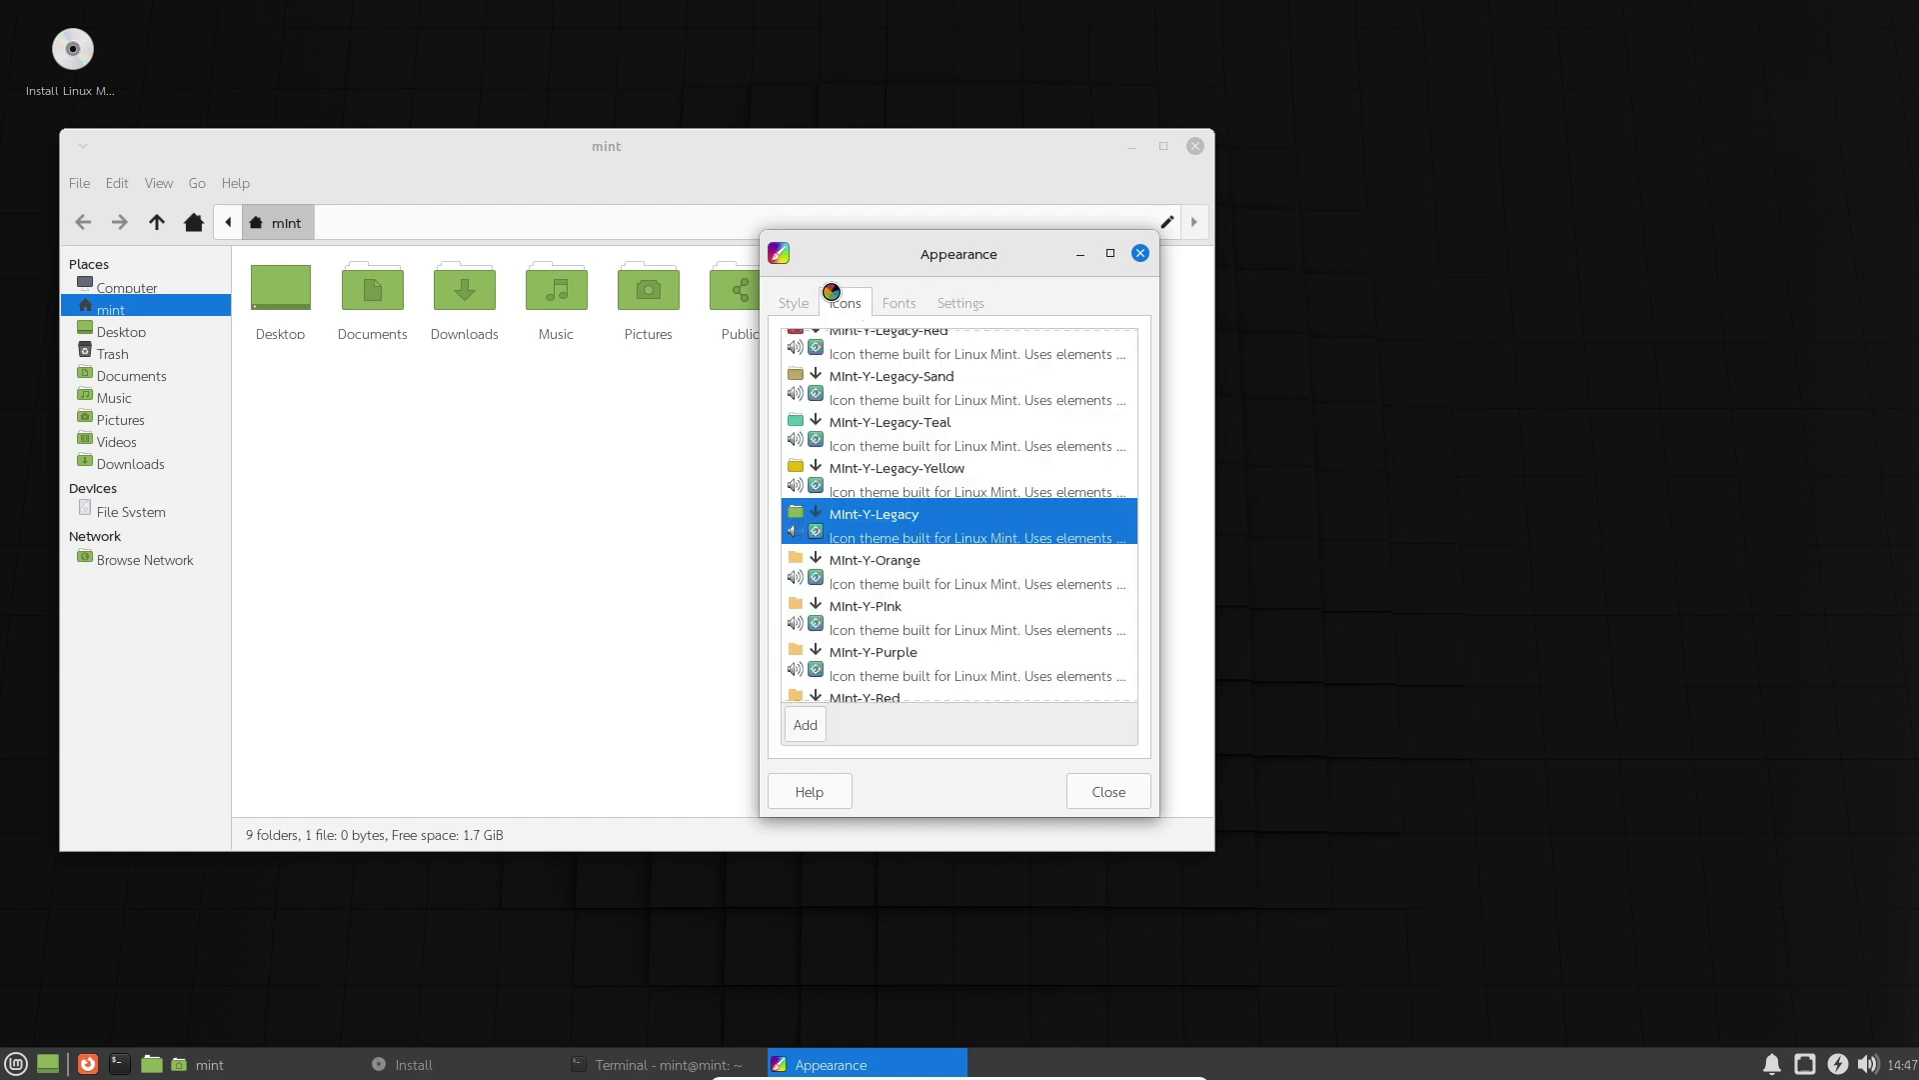
left_click(794, 300)
Close Appearance, view Browse Network and File System in Thunar, then close Thunar.
left_click(1140, 253)
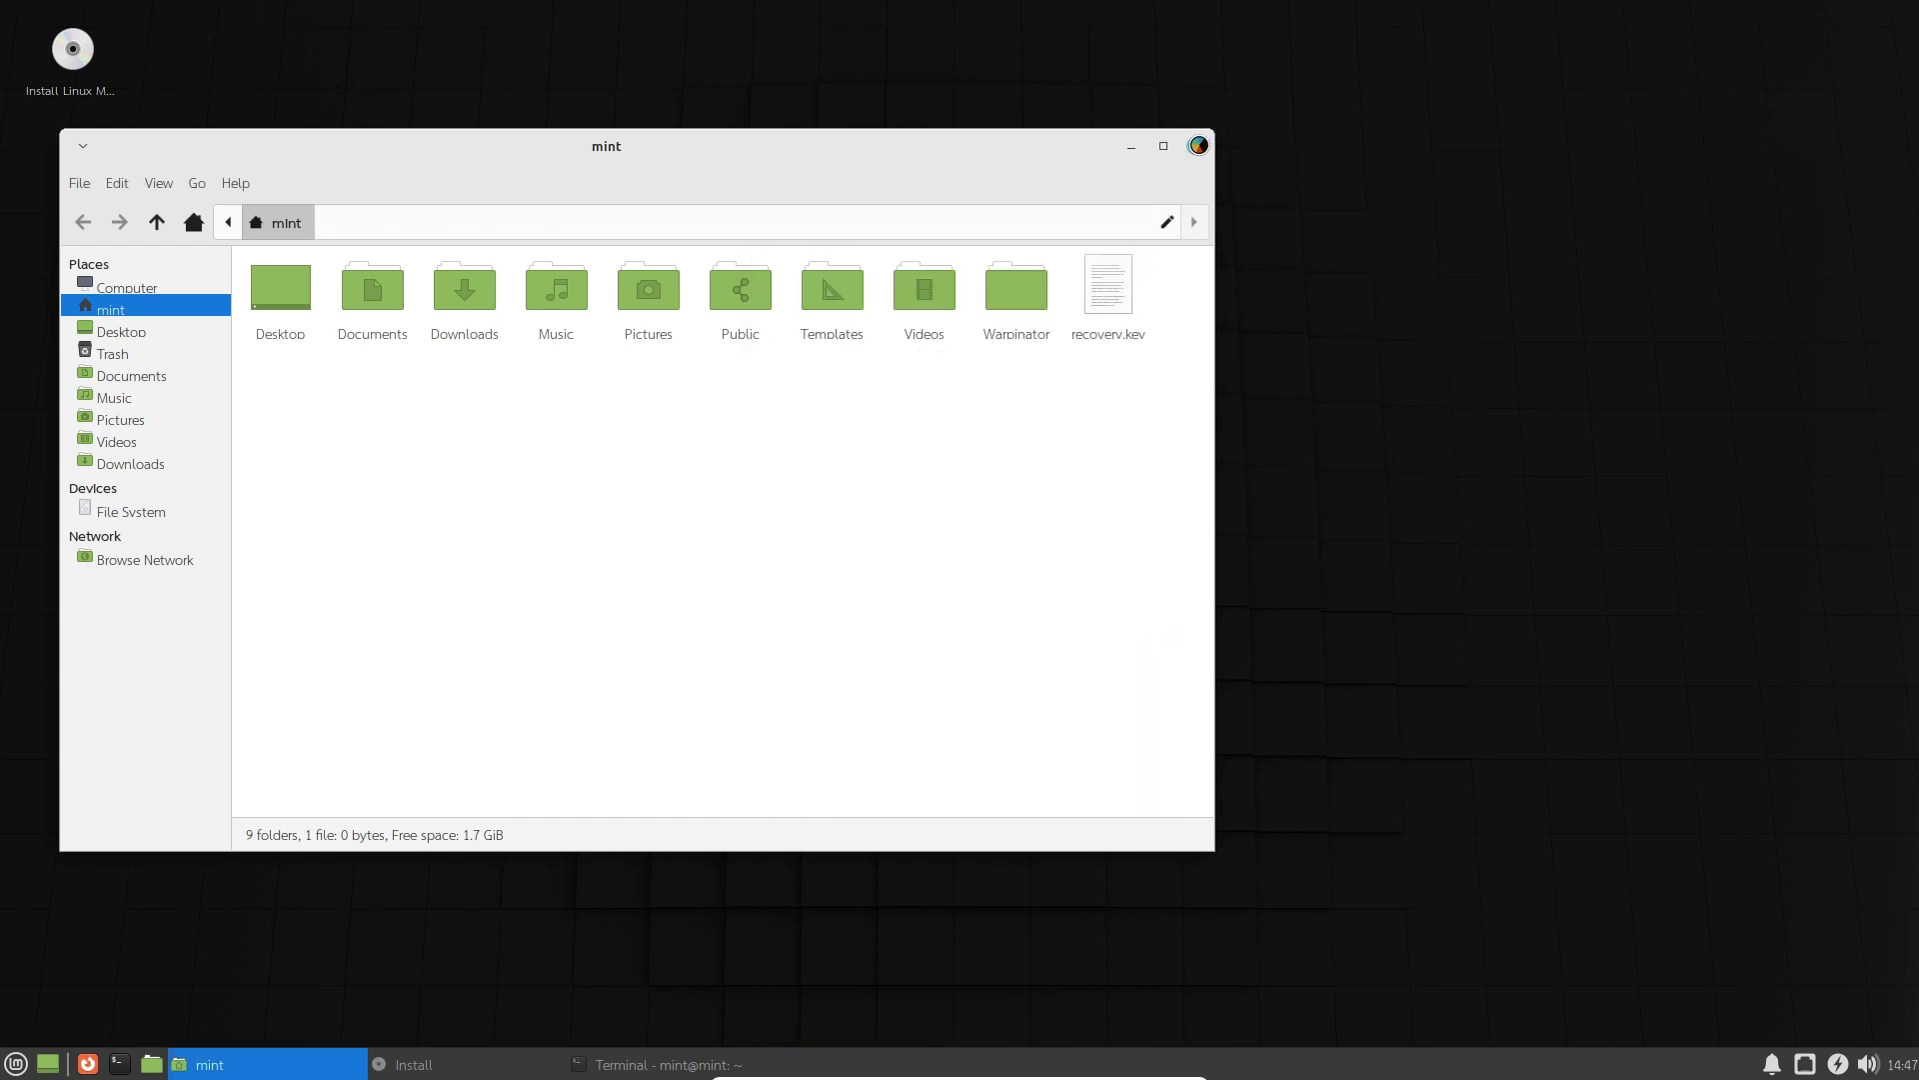
left_click(154, 559)
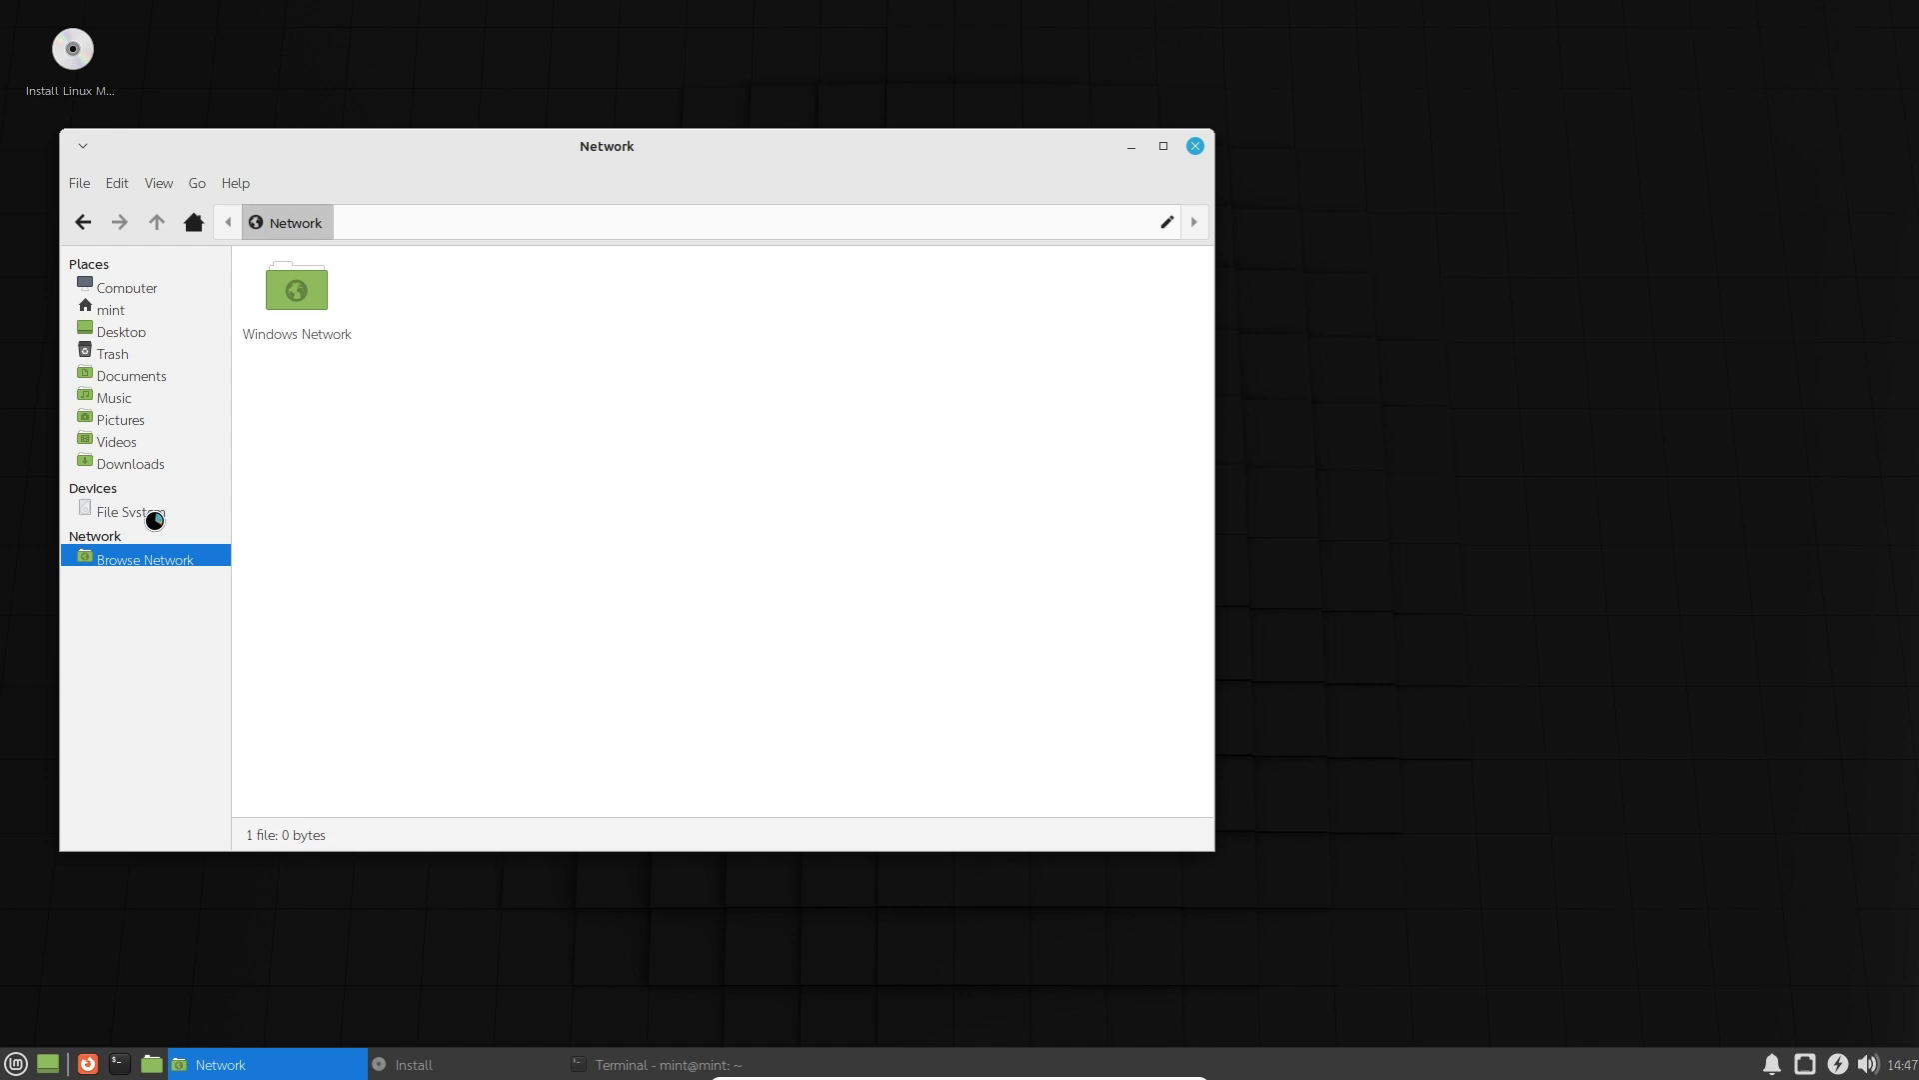
left_click(155, 519)
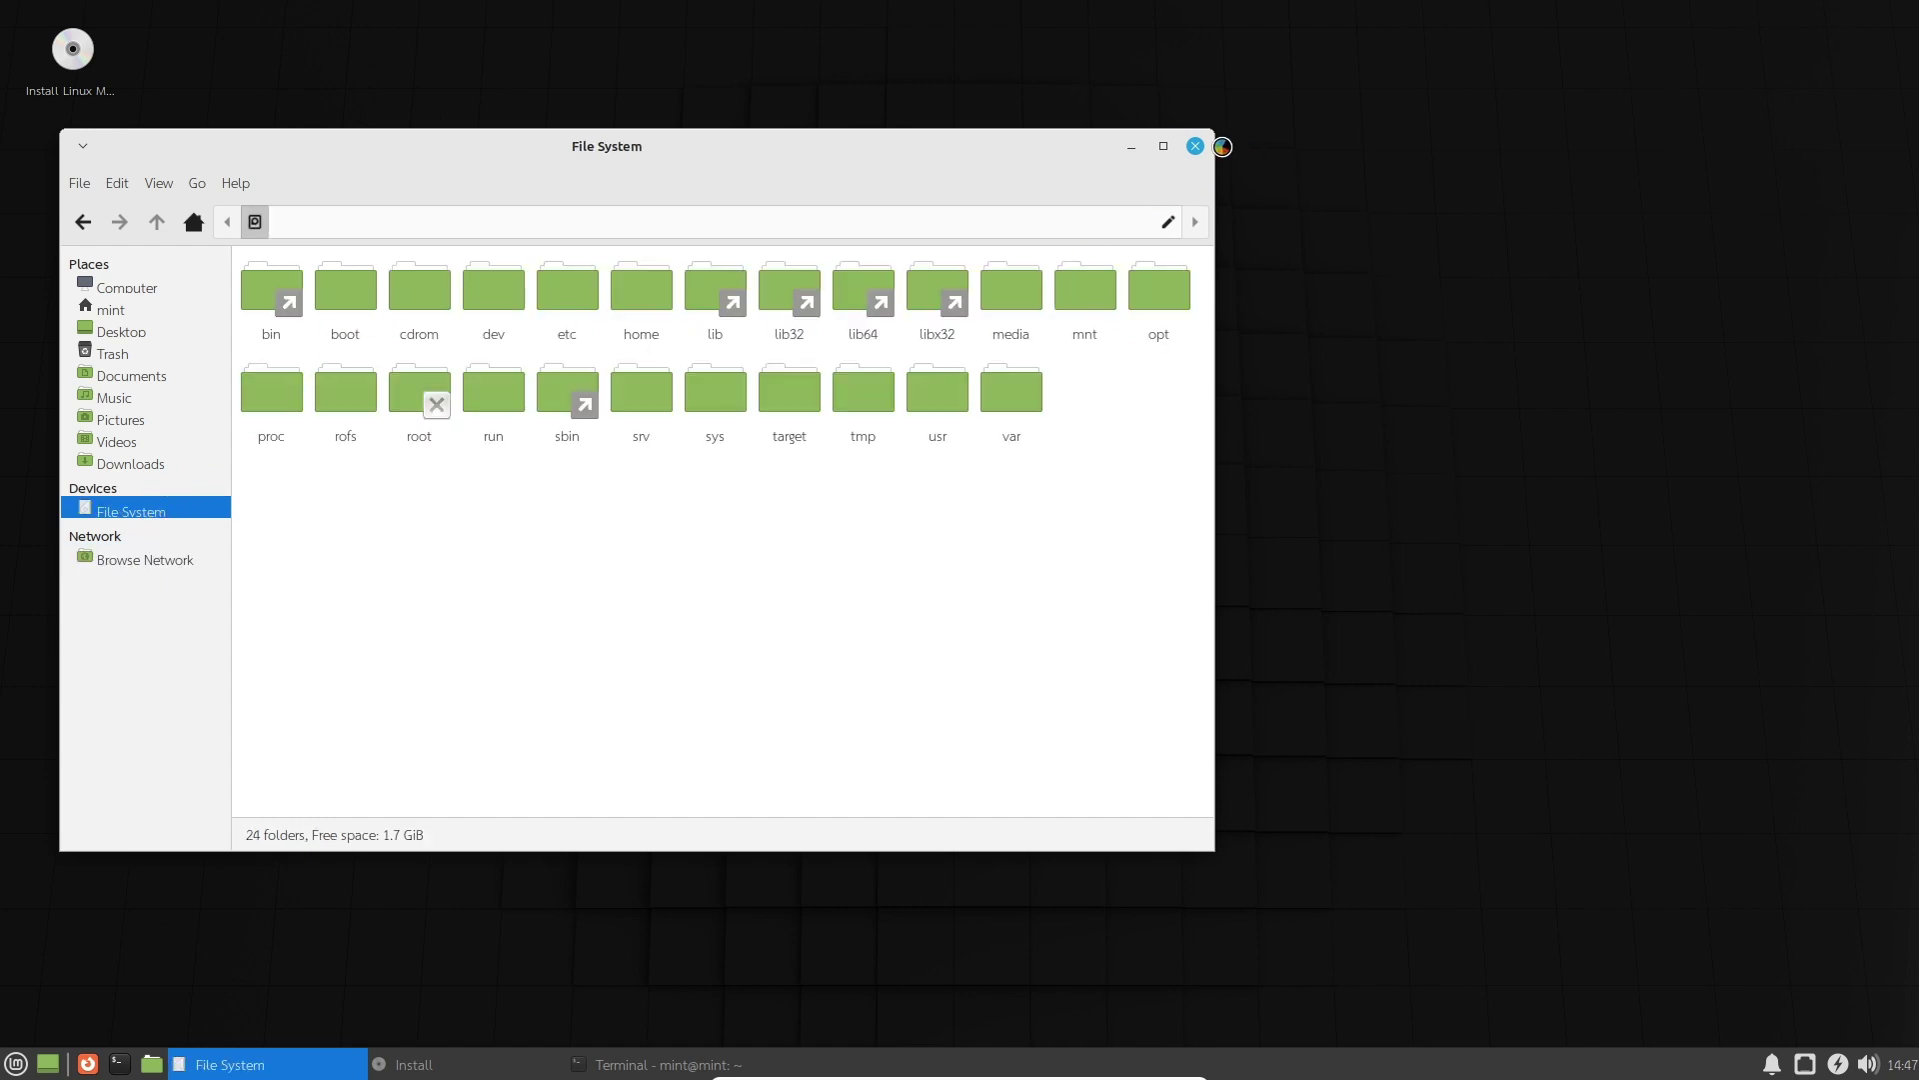
left_click(1195, 146)
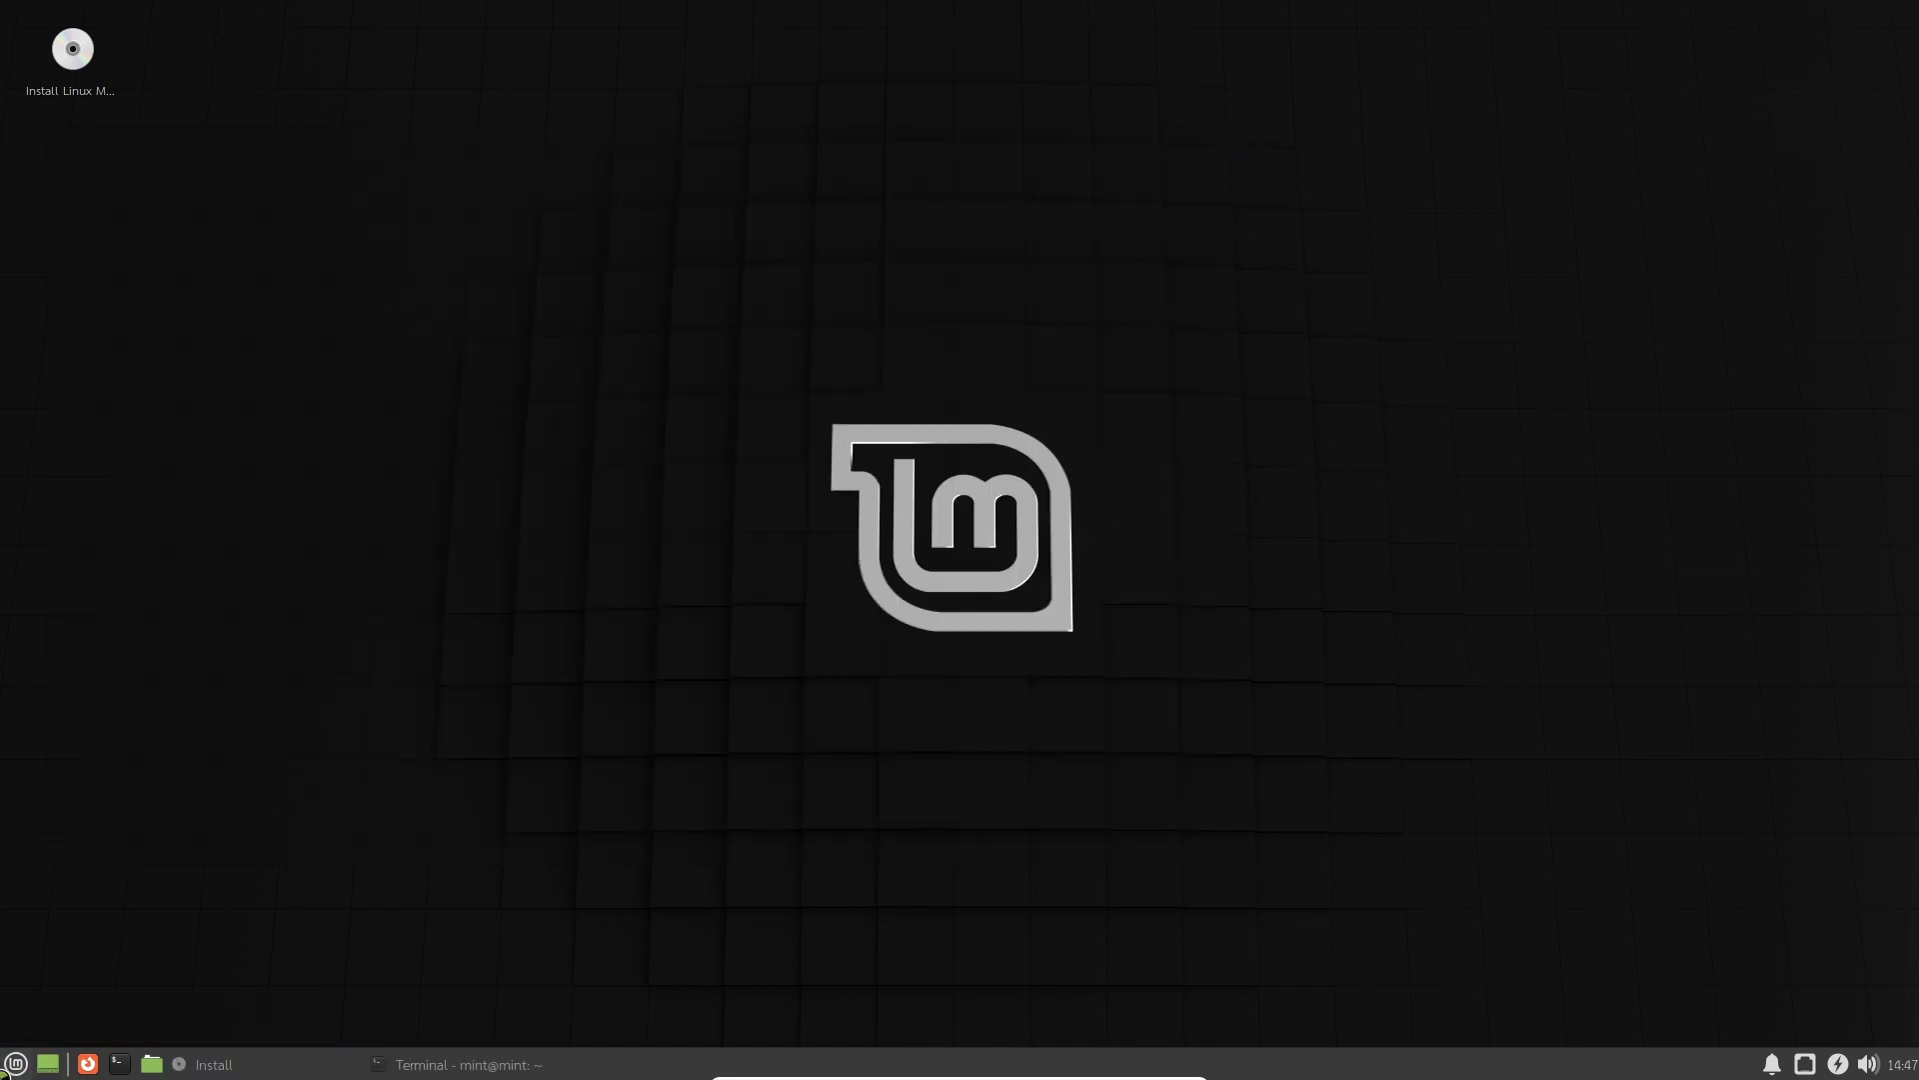
Scroll through the Whisker Menu's All Applications list and launch Backup Tool.
left_click(14, 1064)
mouse_move(100, 737)
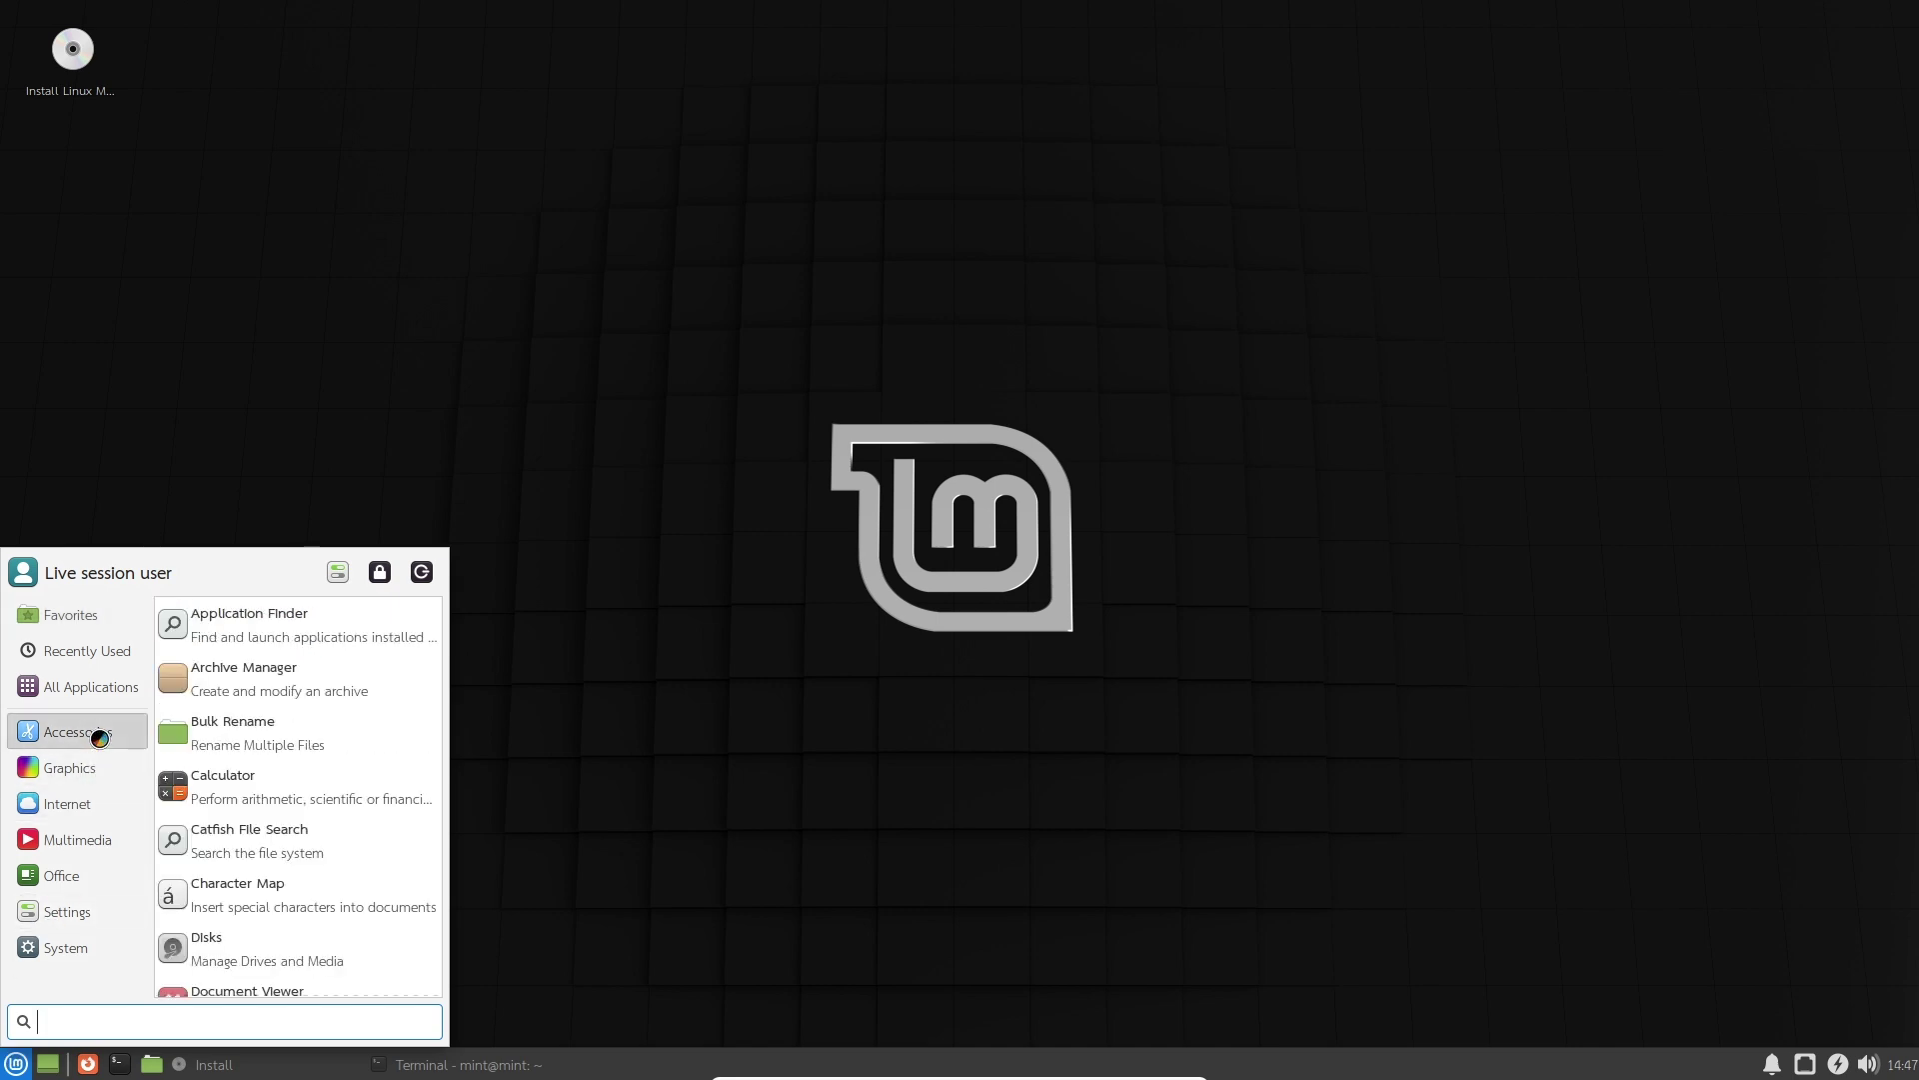
mouse_move(82, 685)
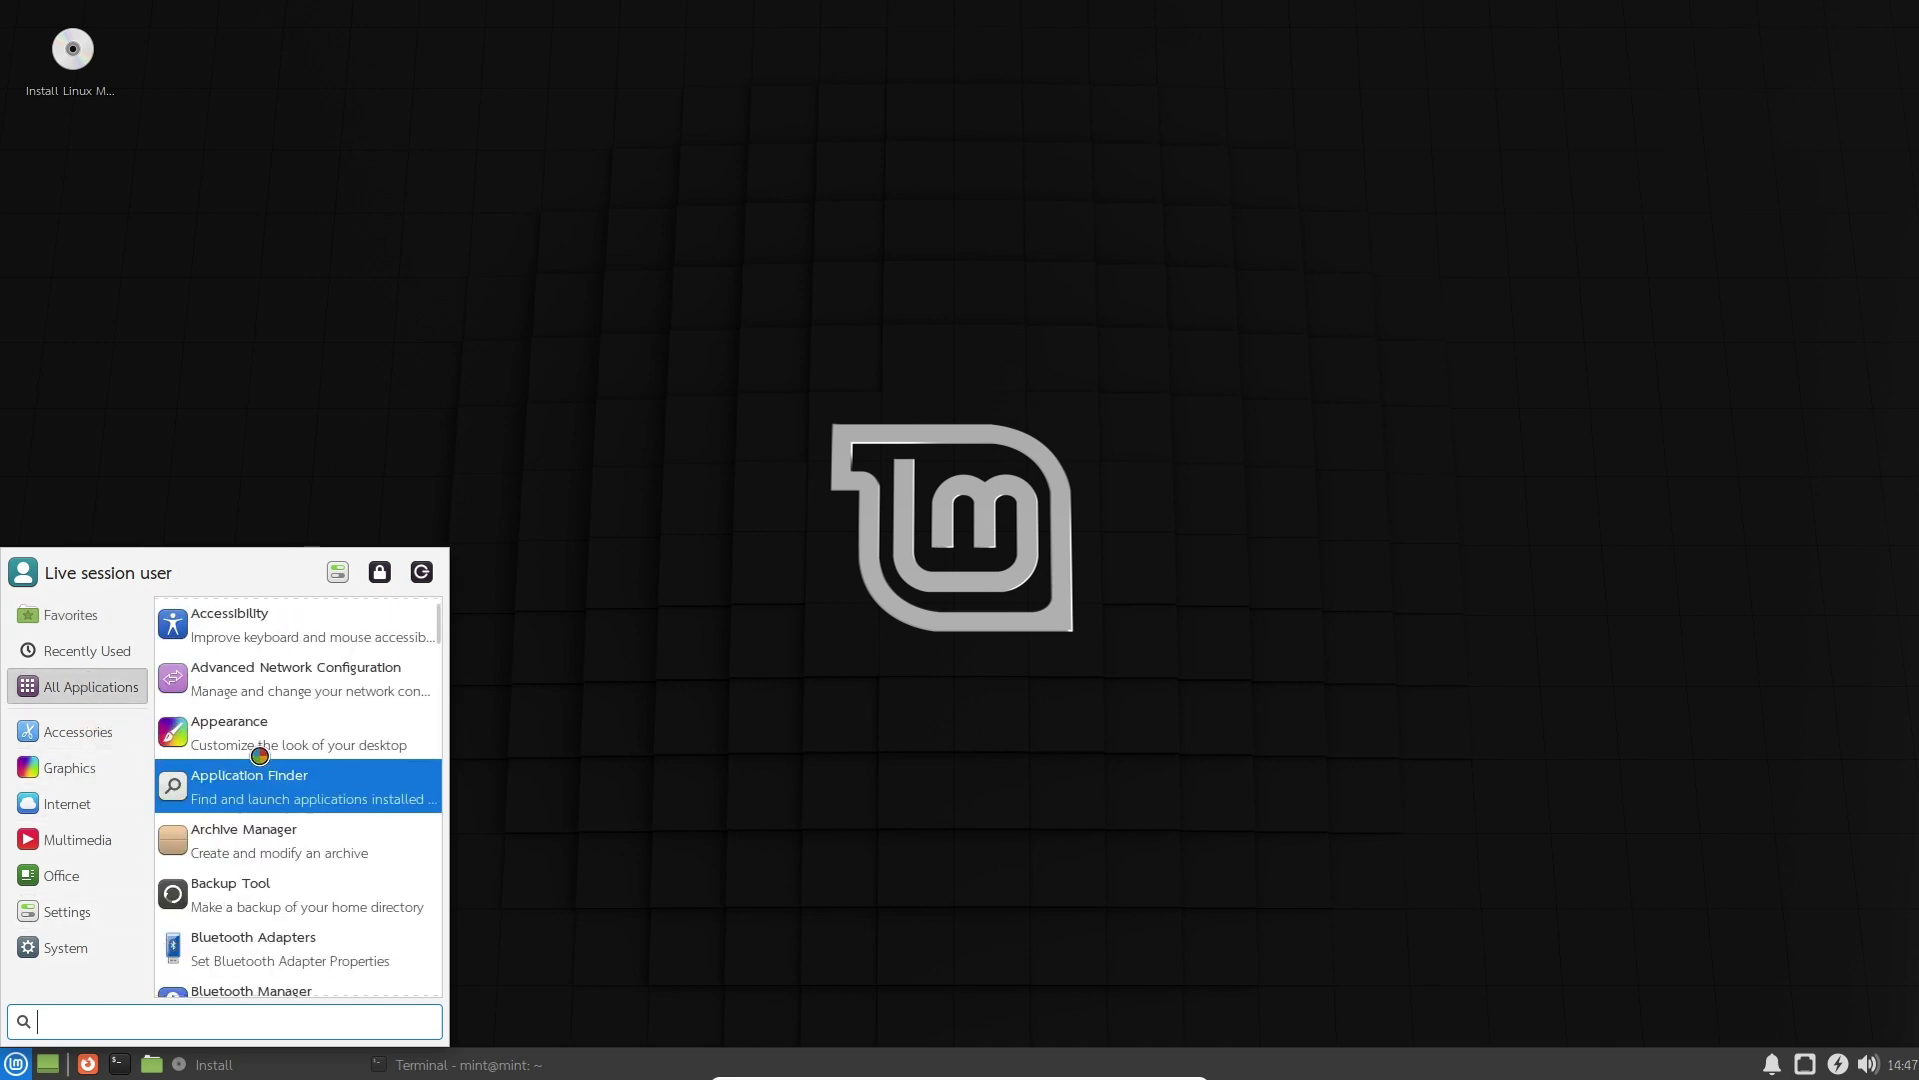
scroll(265, 789, "down", 2)
scroll(271, 850, "down", 1)
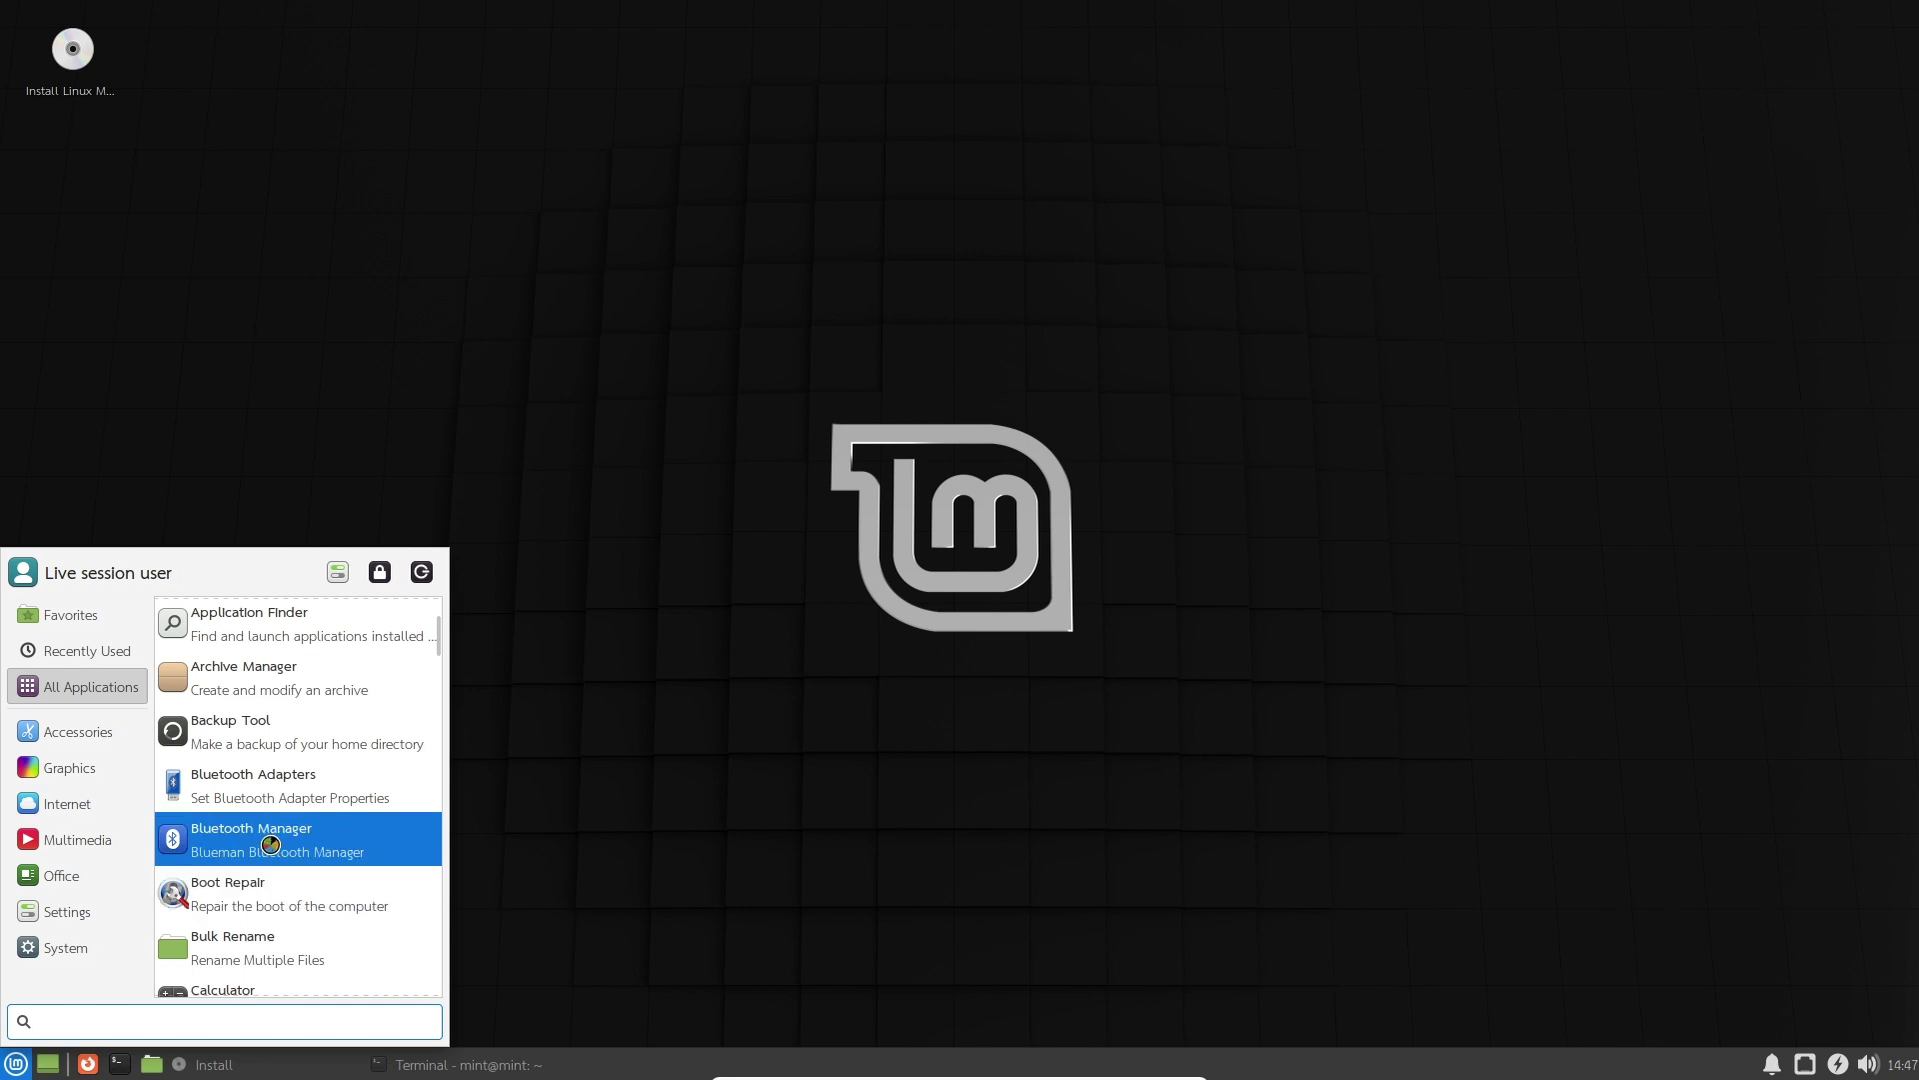
scroll(279, 849, "down", 2)
scroll(278, 851, "down", 2)
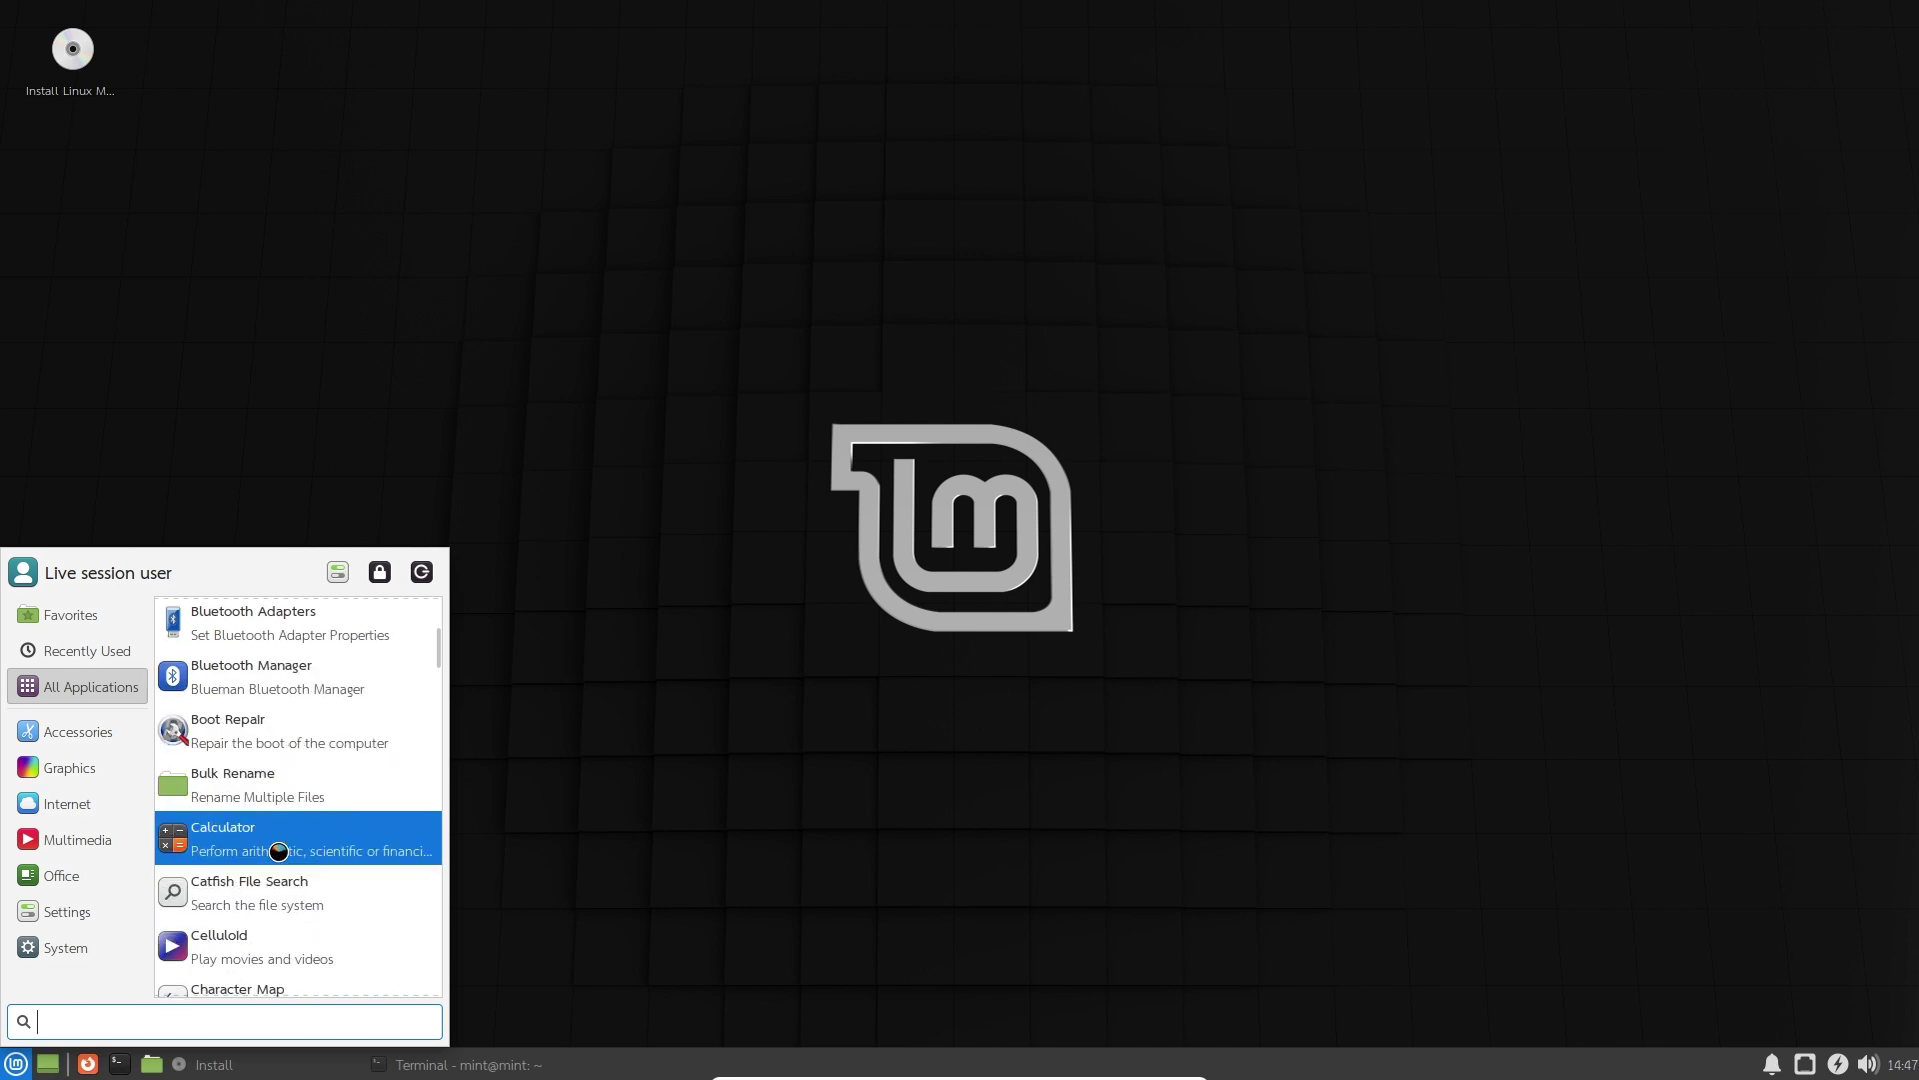
scroll(270, 820, "up", 4)
left_click(290, 738)
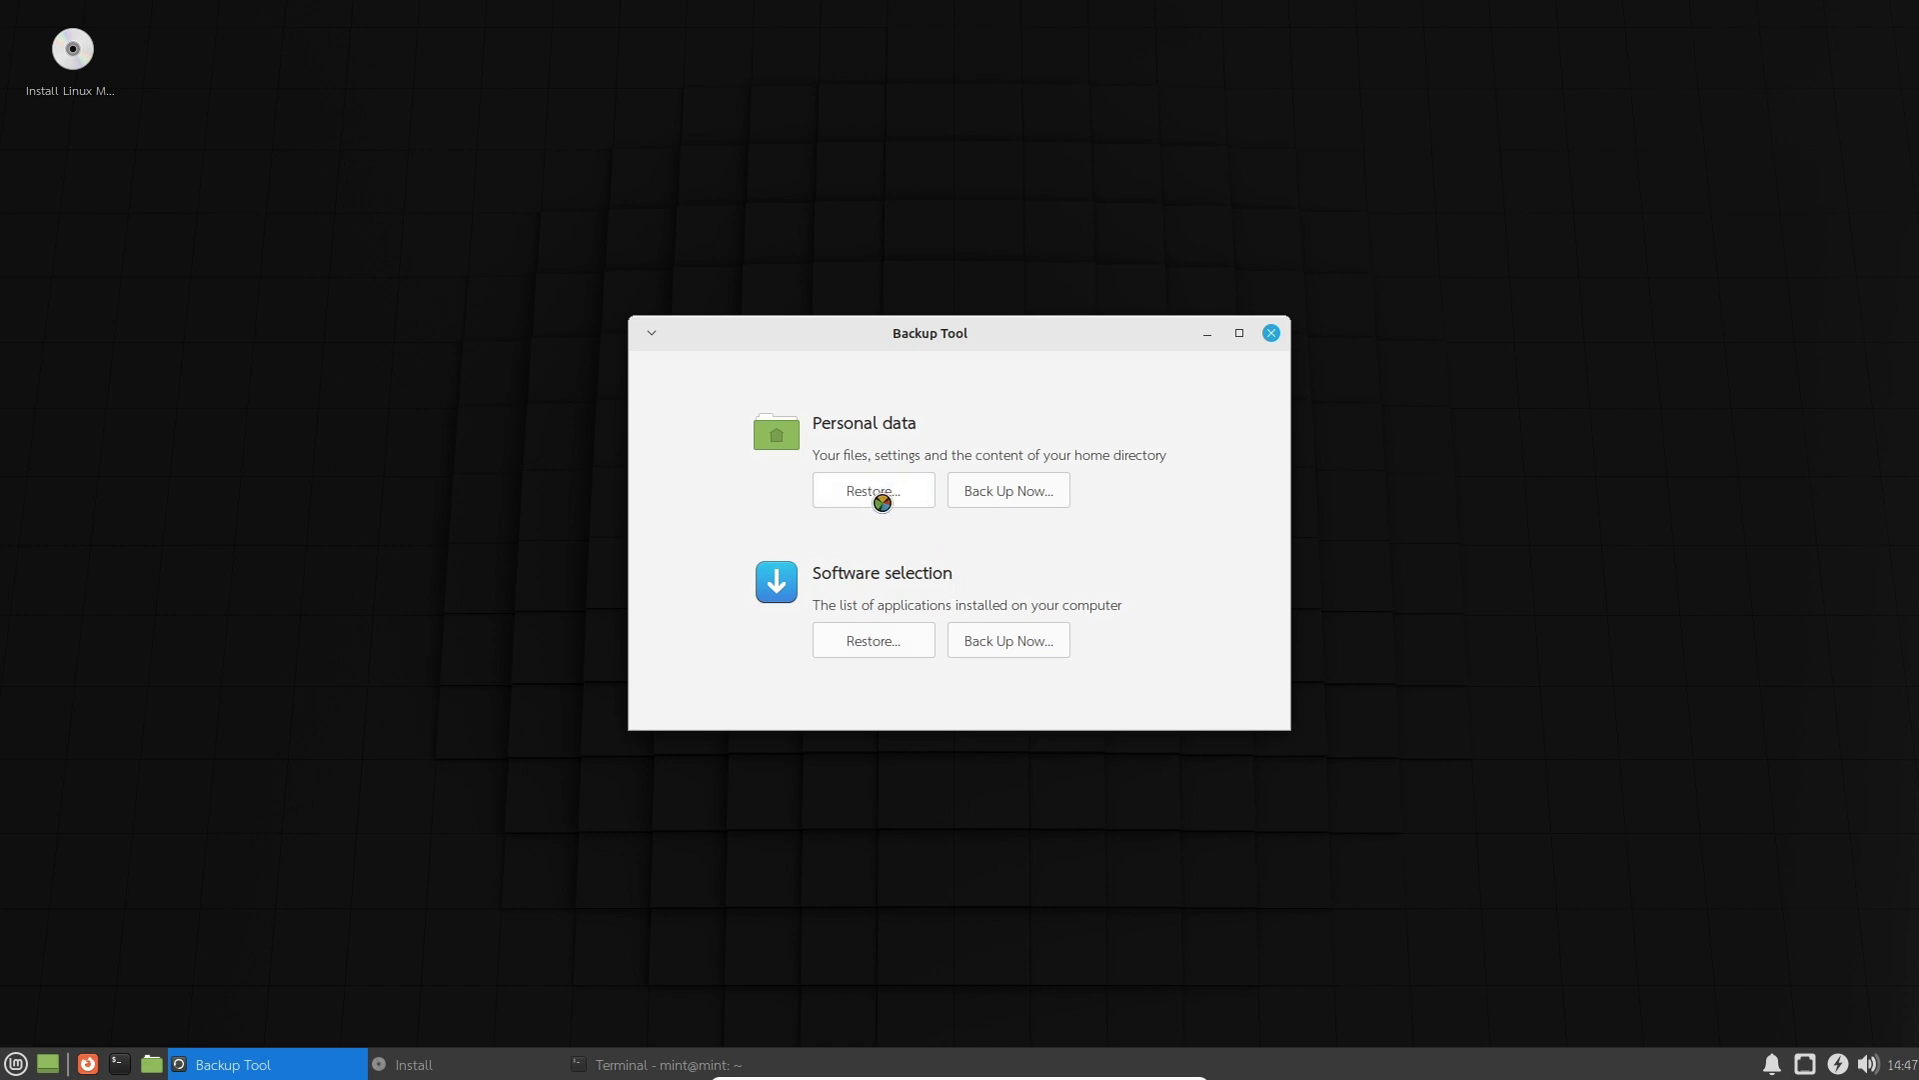
Look at the personal-data backup destinations, keeping Backups, then return to the Backup Tool home.
left_click(1028, 492)
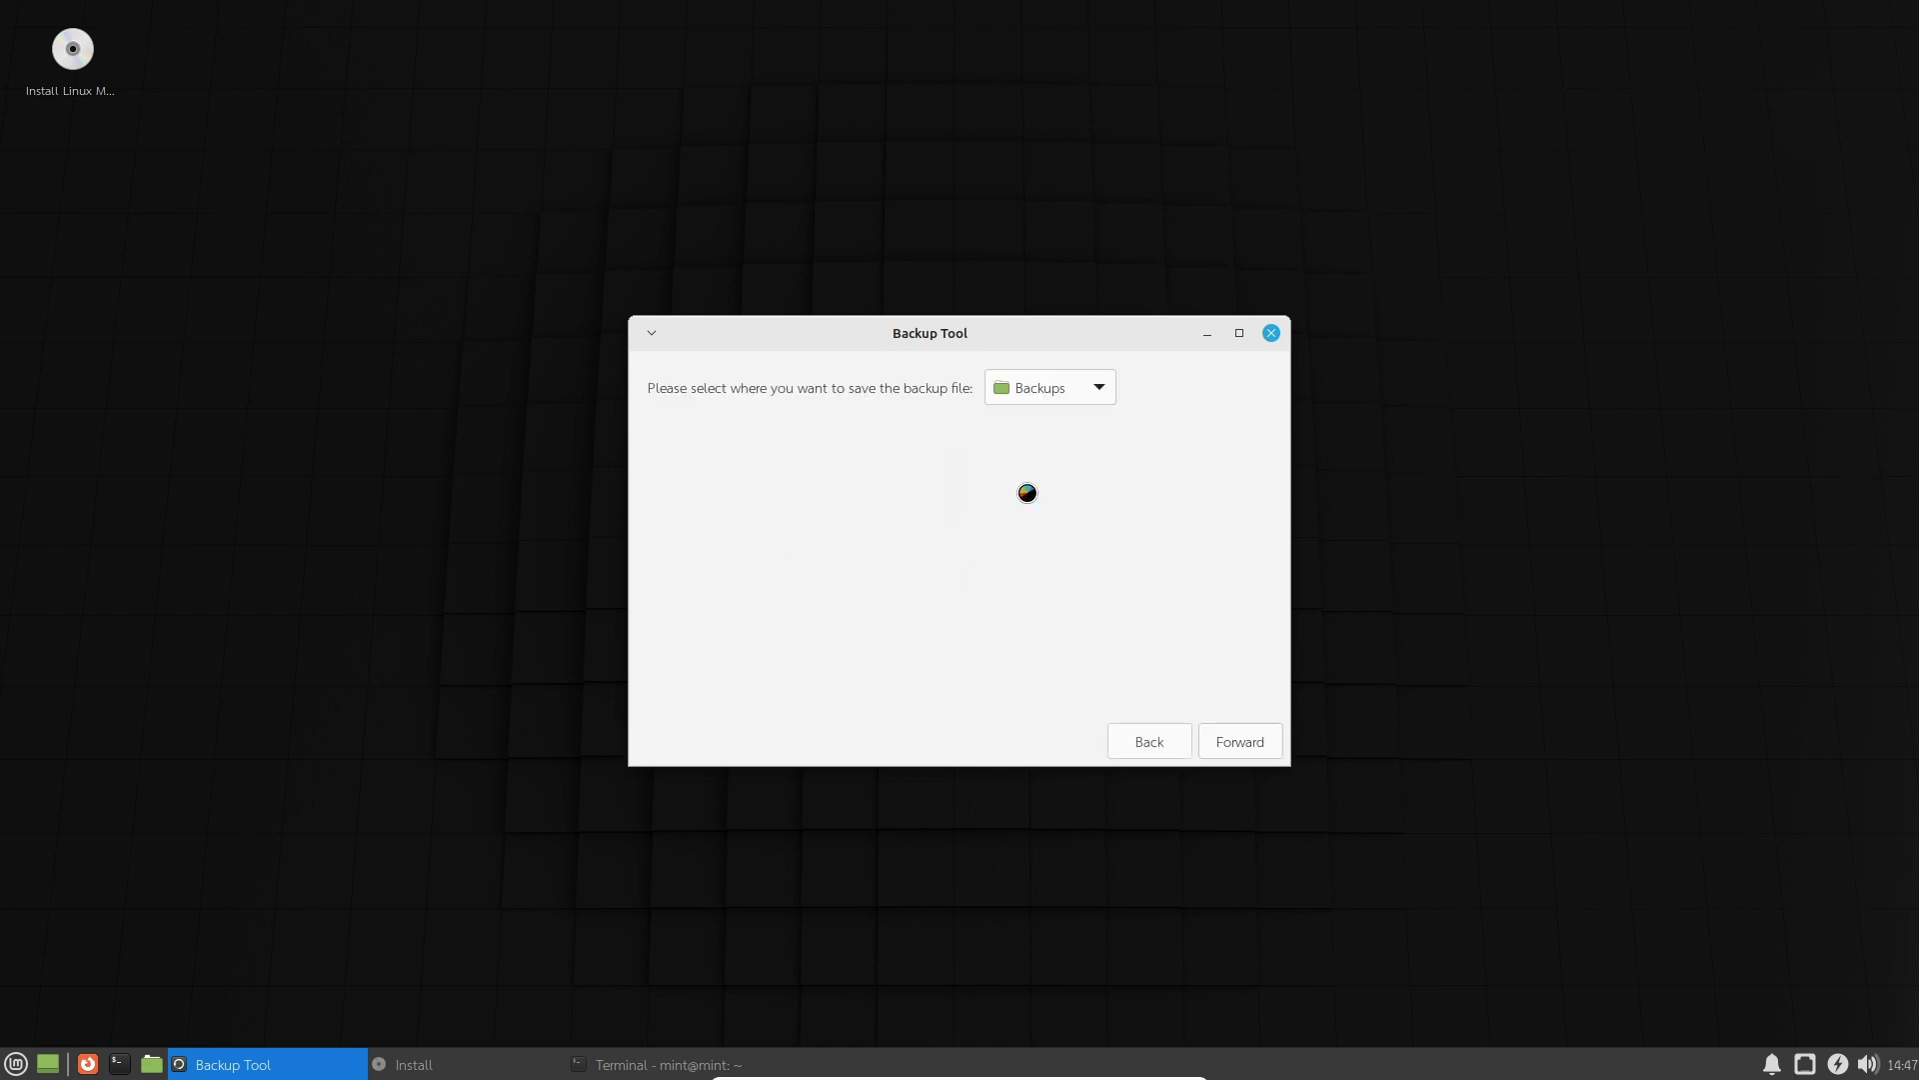
left_click(1039, 403)
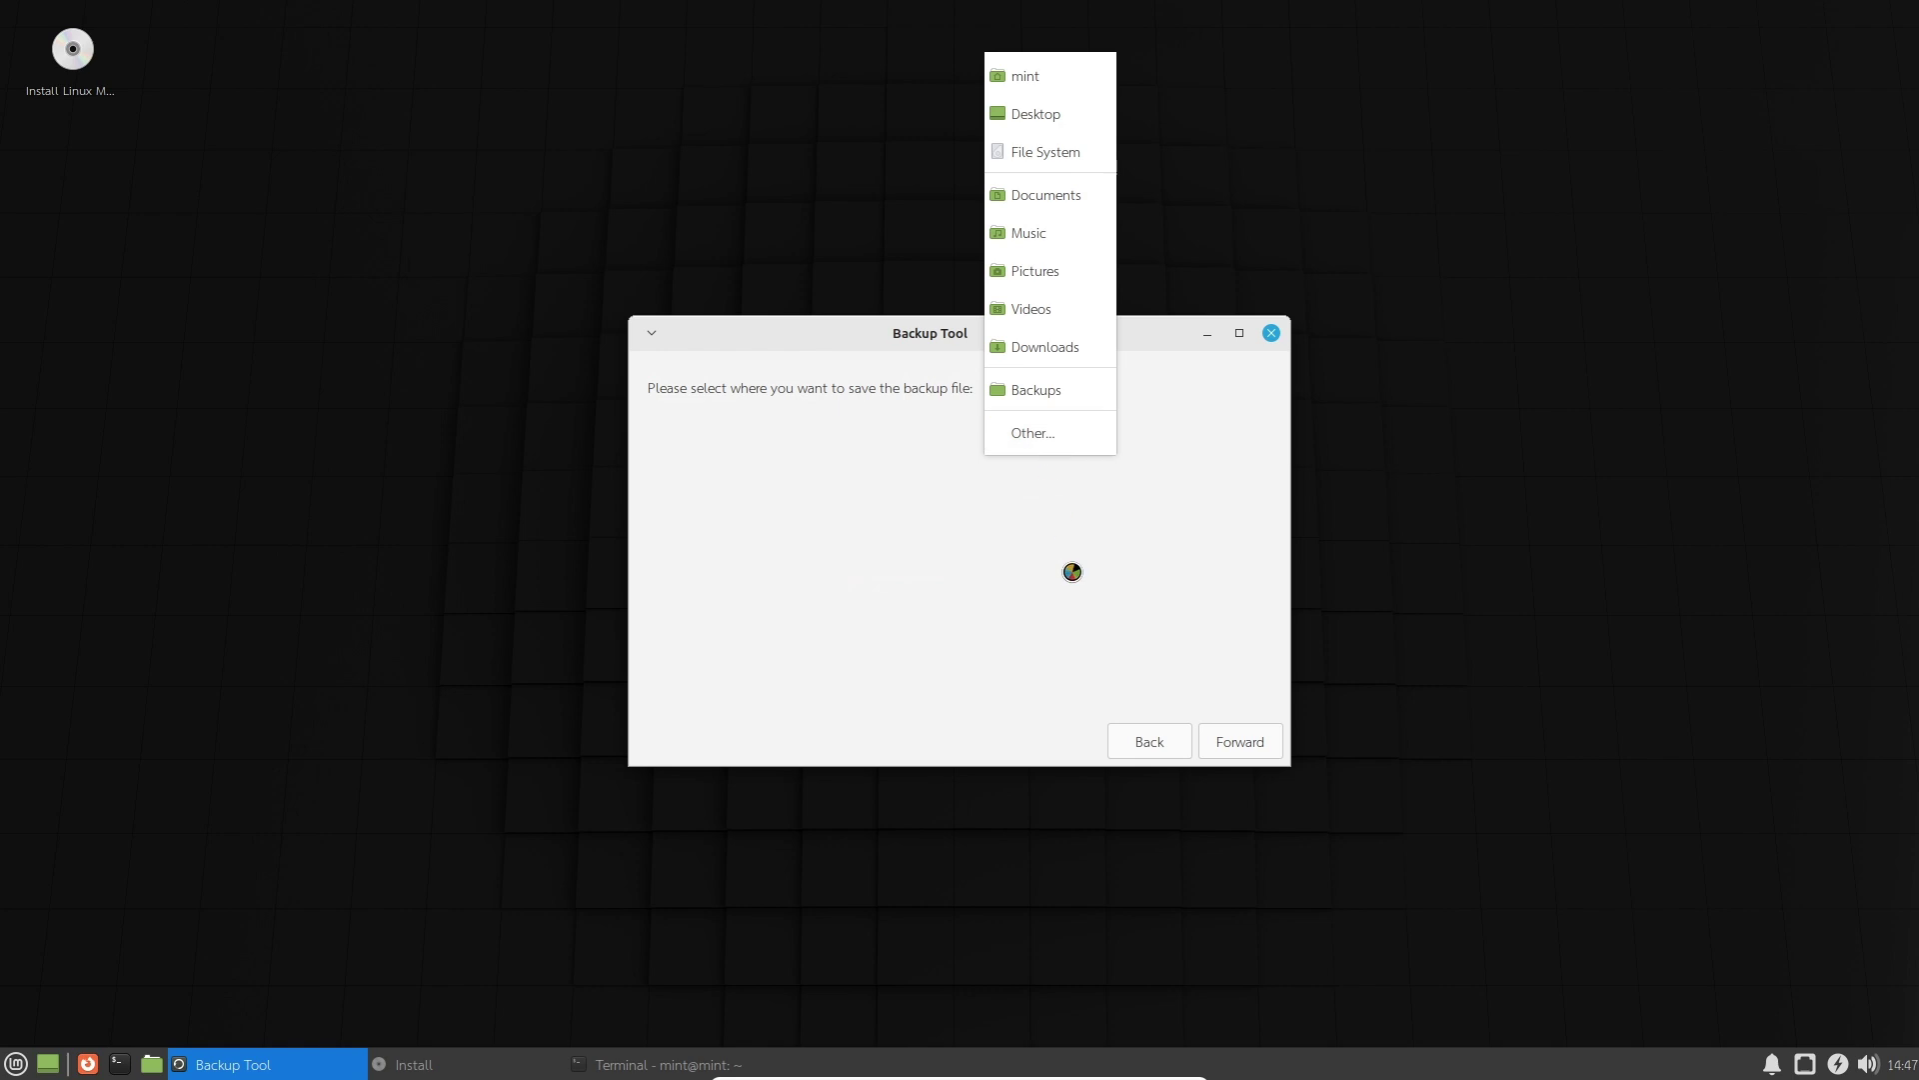
left_click(1110, 690)
left_click(1130, 744)
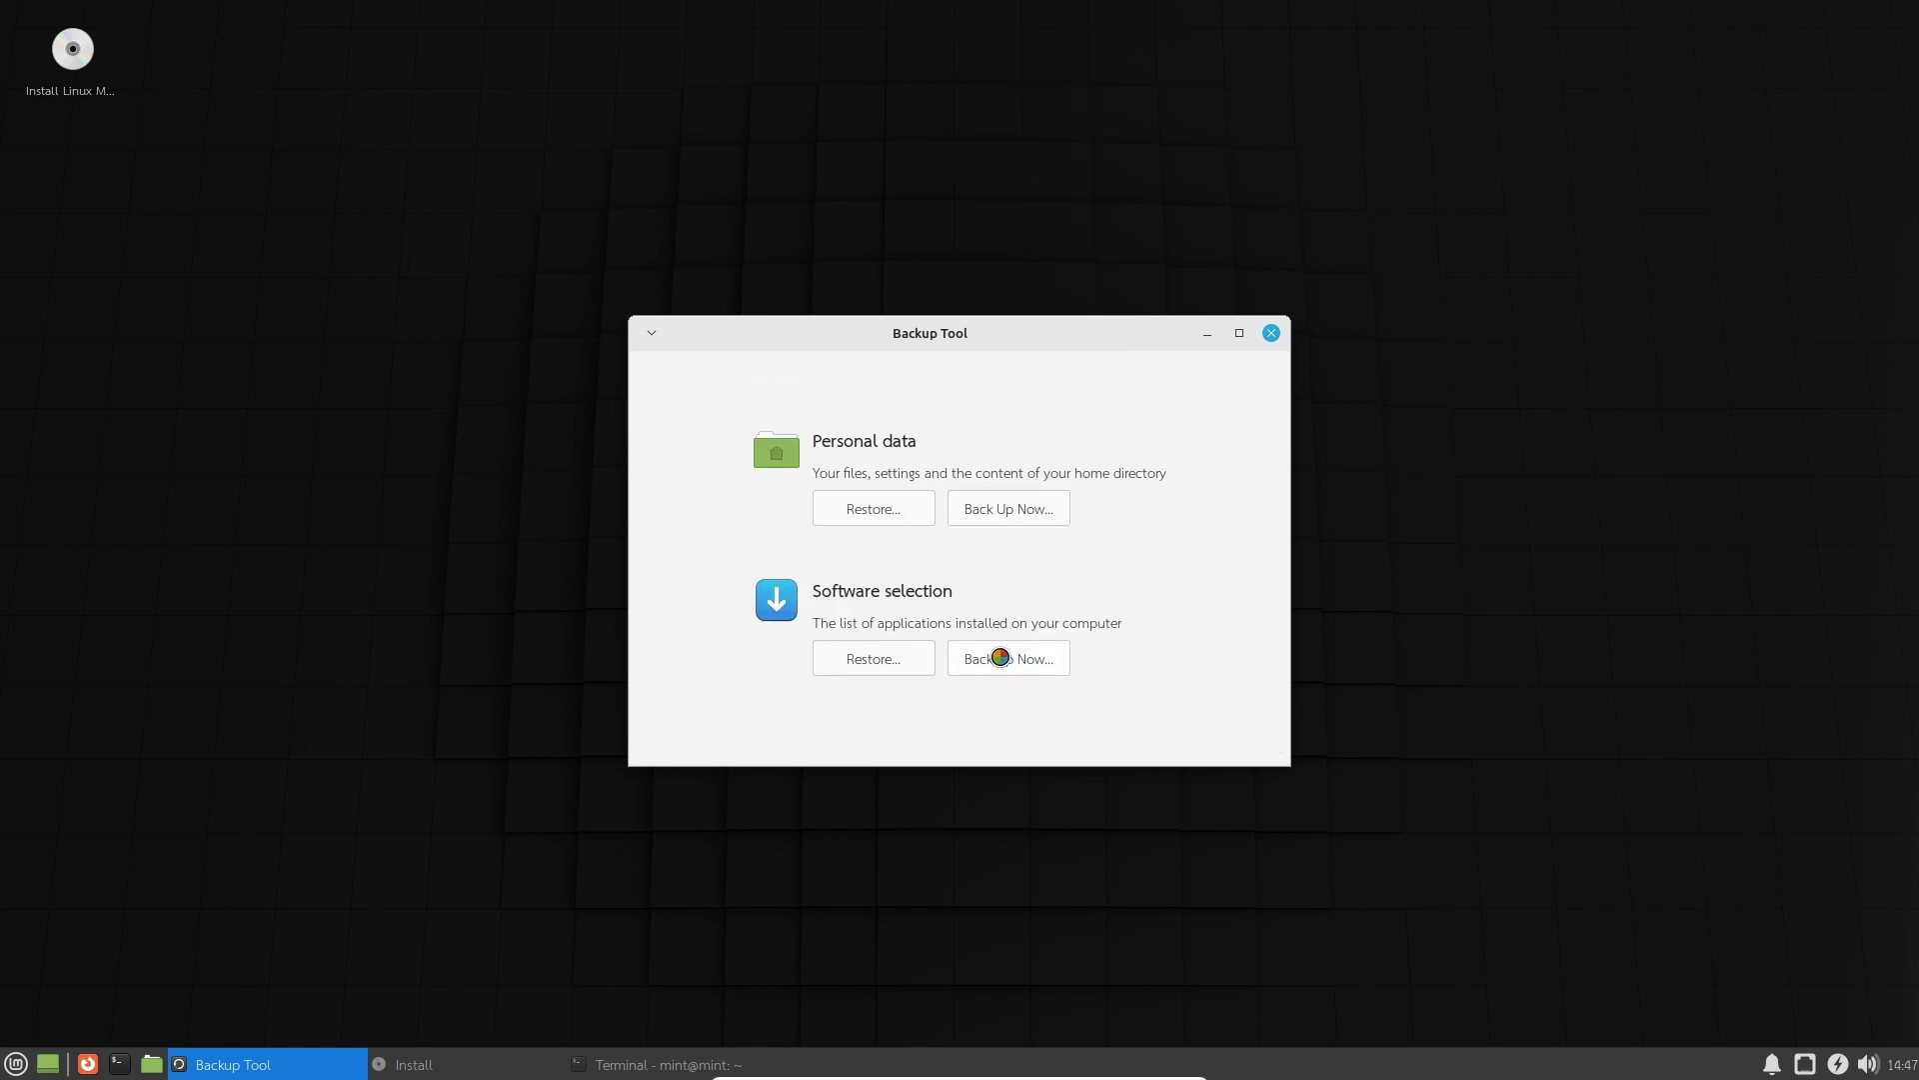
Start the software-selection backup, then close Backup Tool and bring up the Mint menu.
left_click(961, 662)
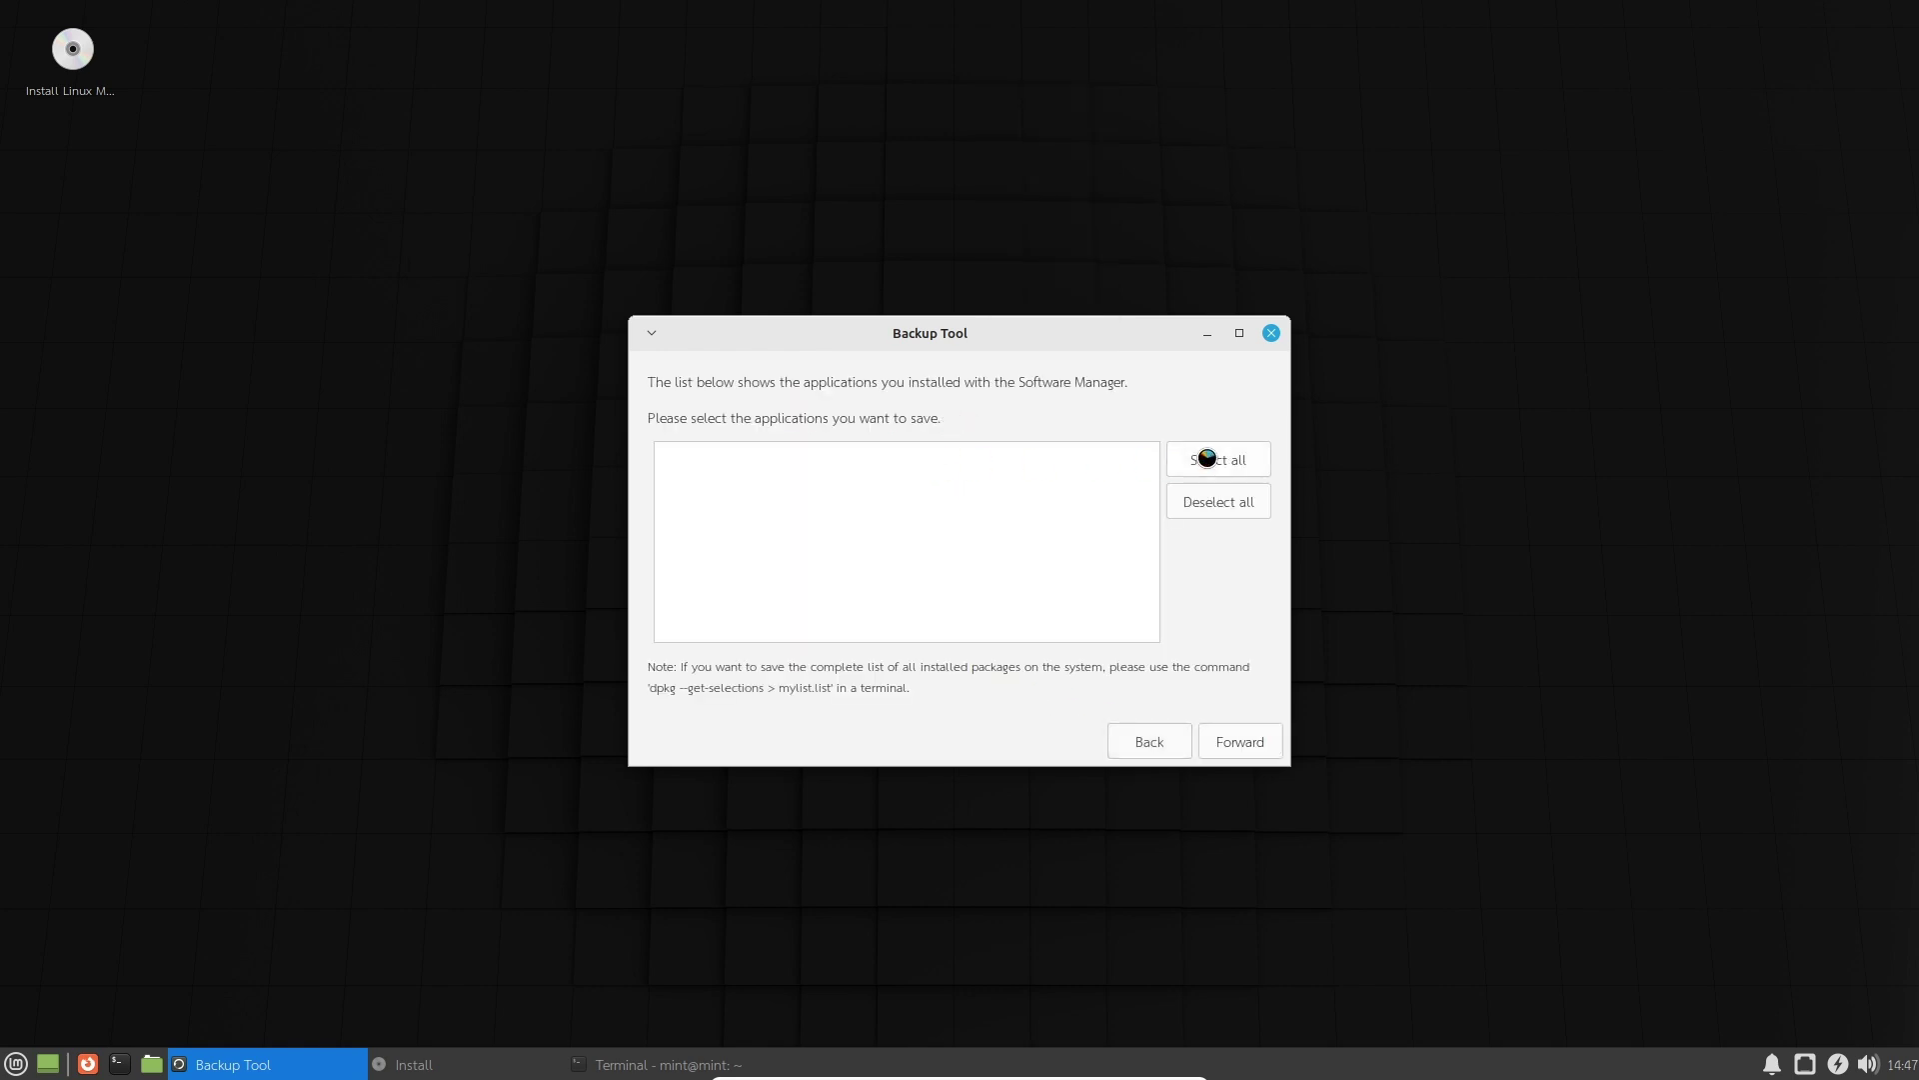
left_click(1276, 332)
left_click(15, 1063)
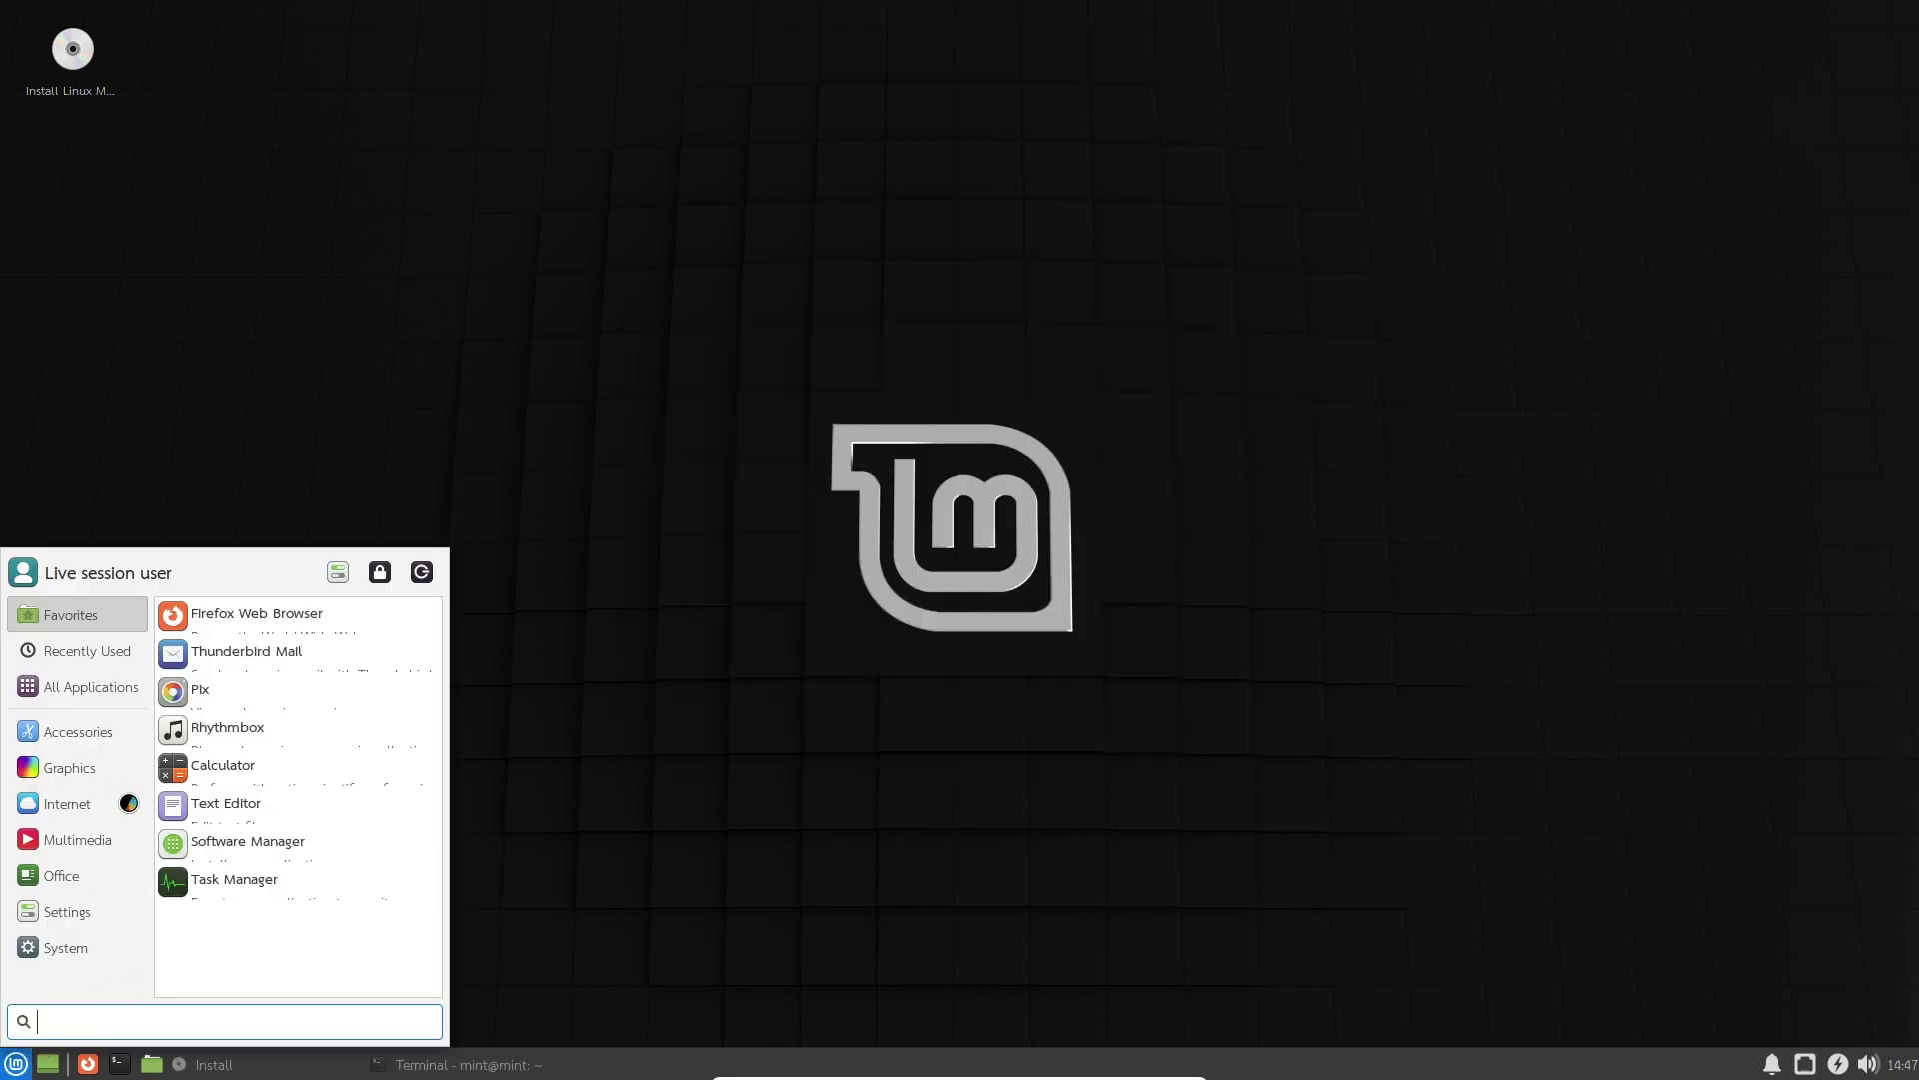
Launch Task Manager, then open Appearance settings from All Applications.
left_click(226, 885)
left_click(15, 1063)
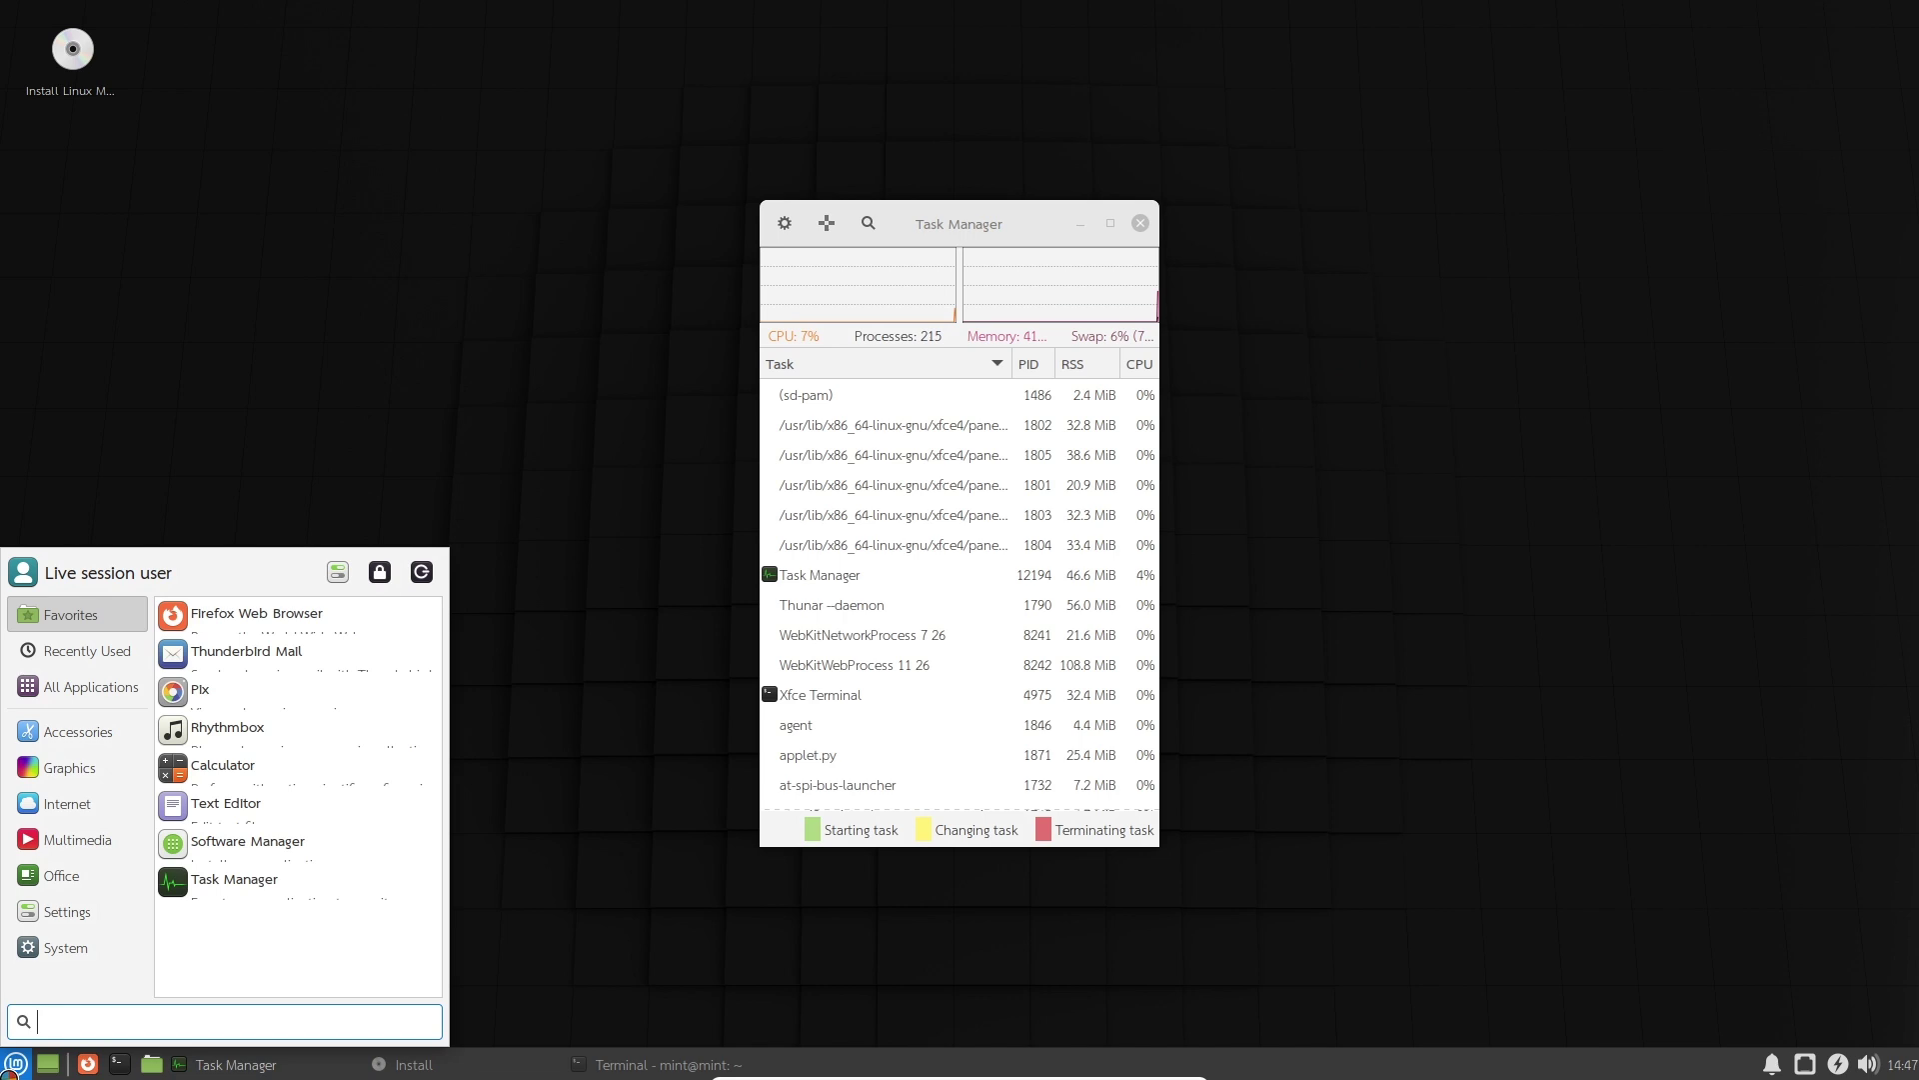
left_click(83, 666)
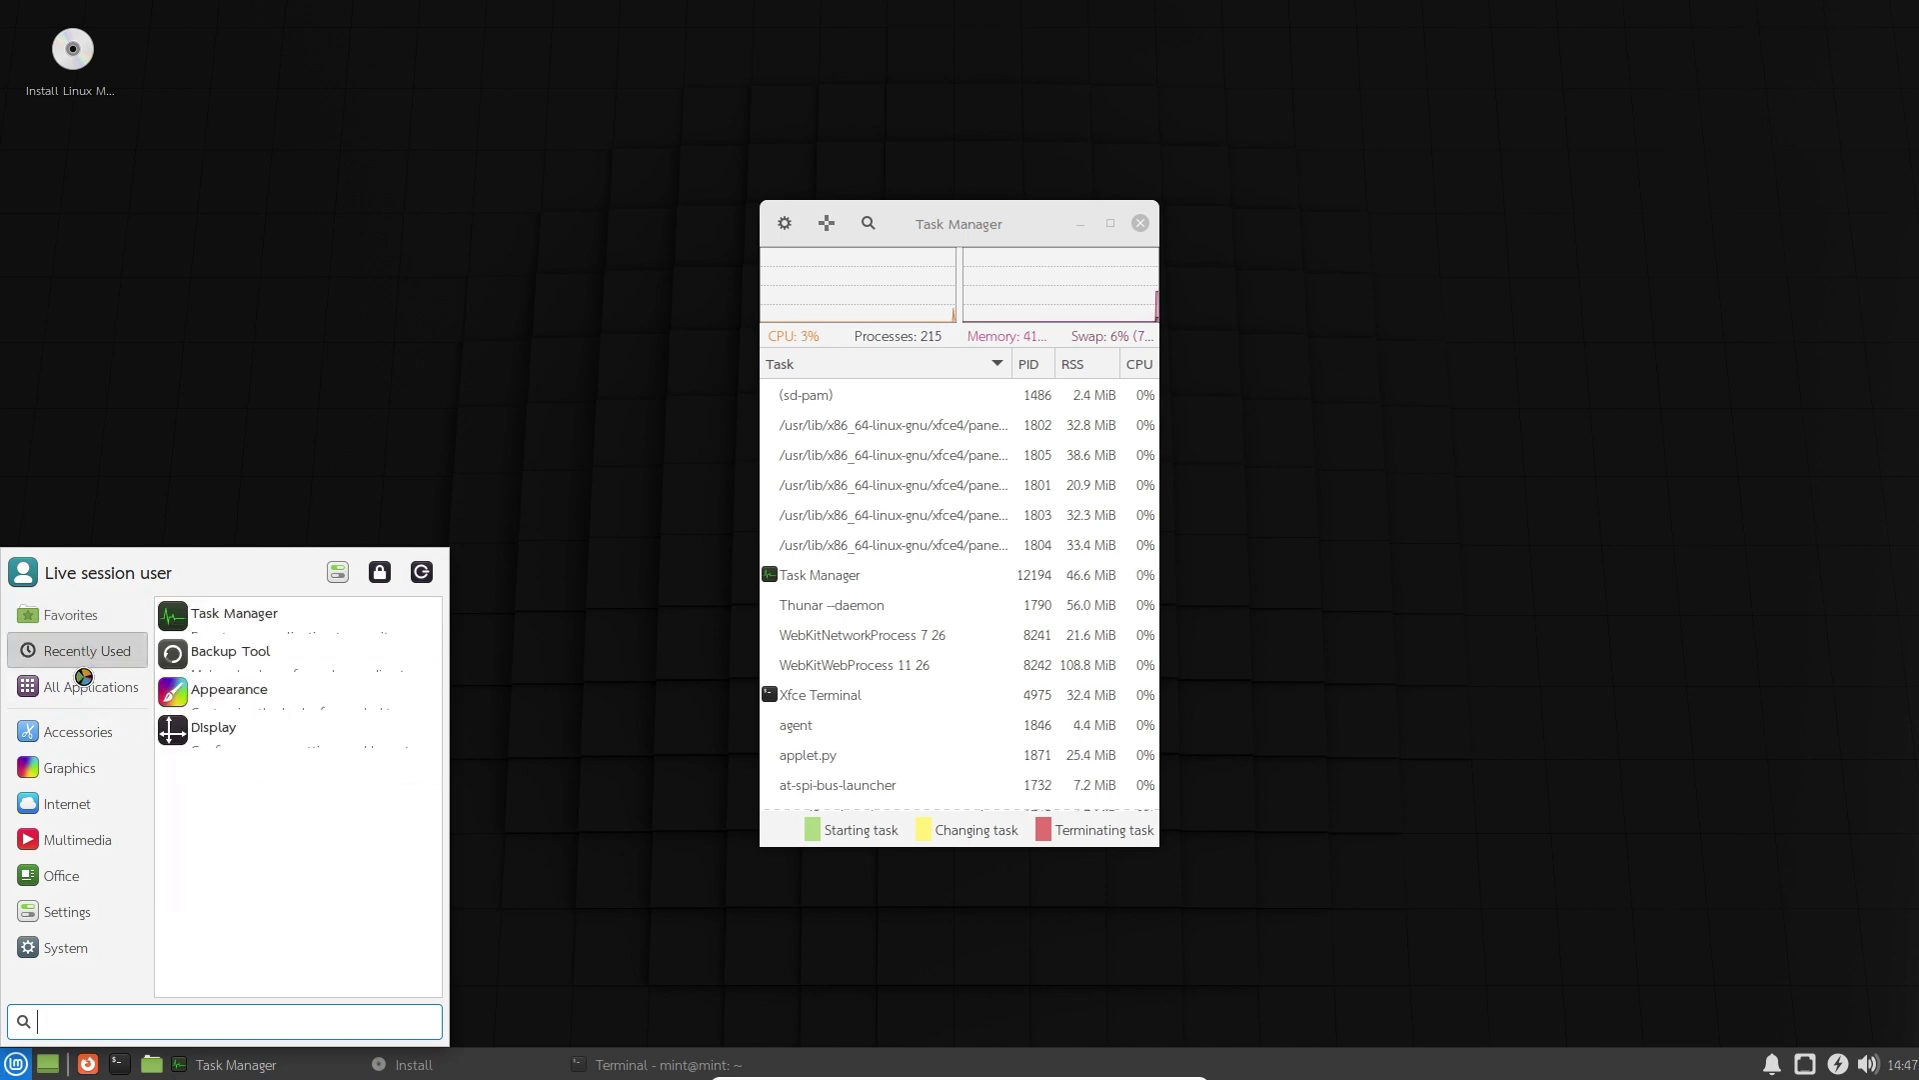
left_click(85, 685)
left_click(250, 782)
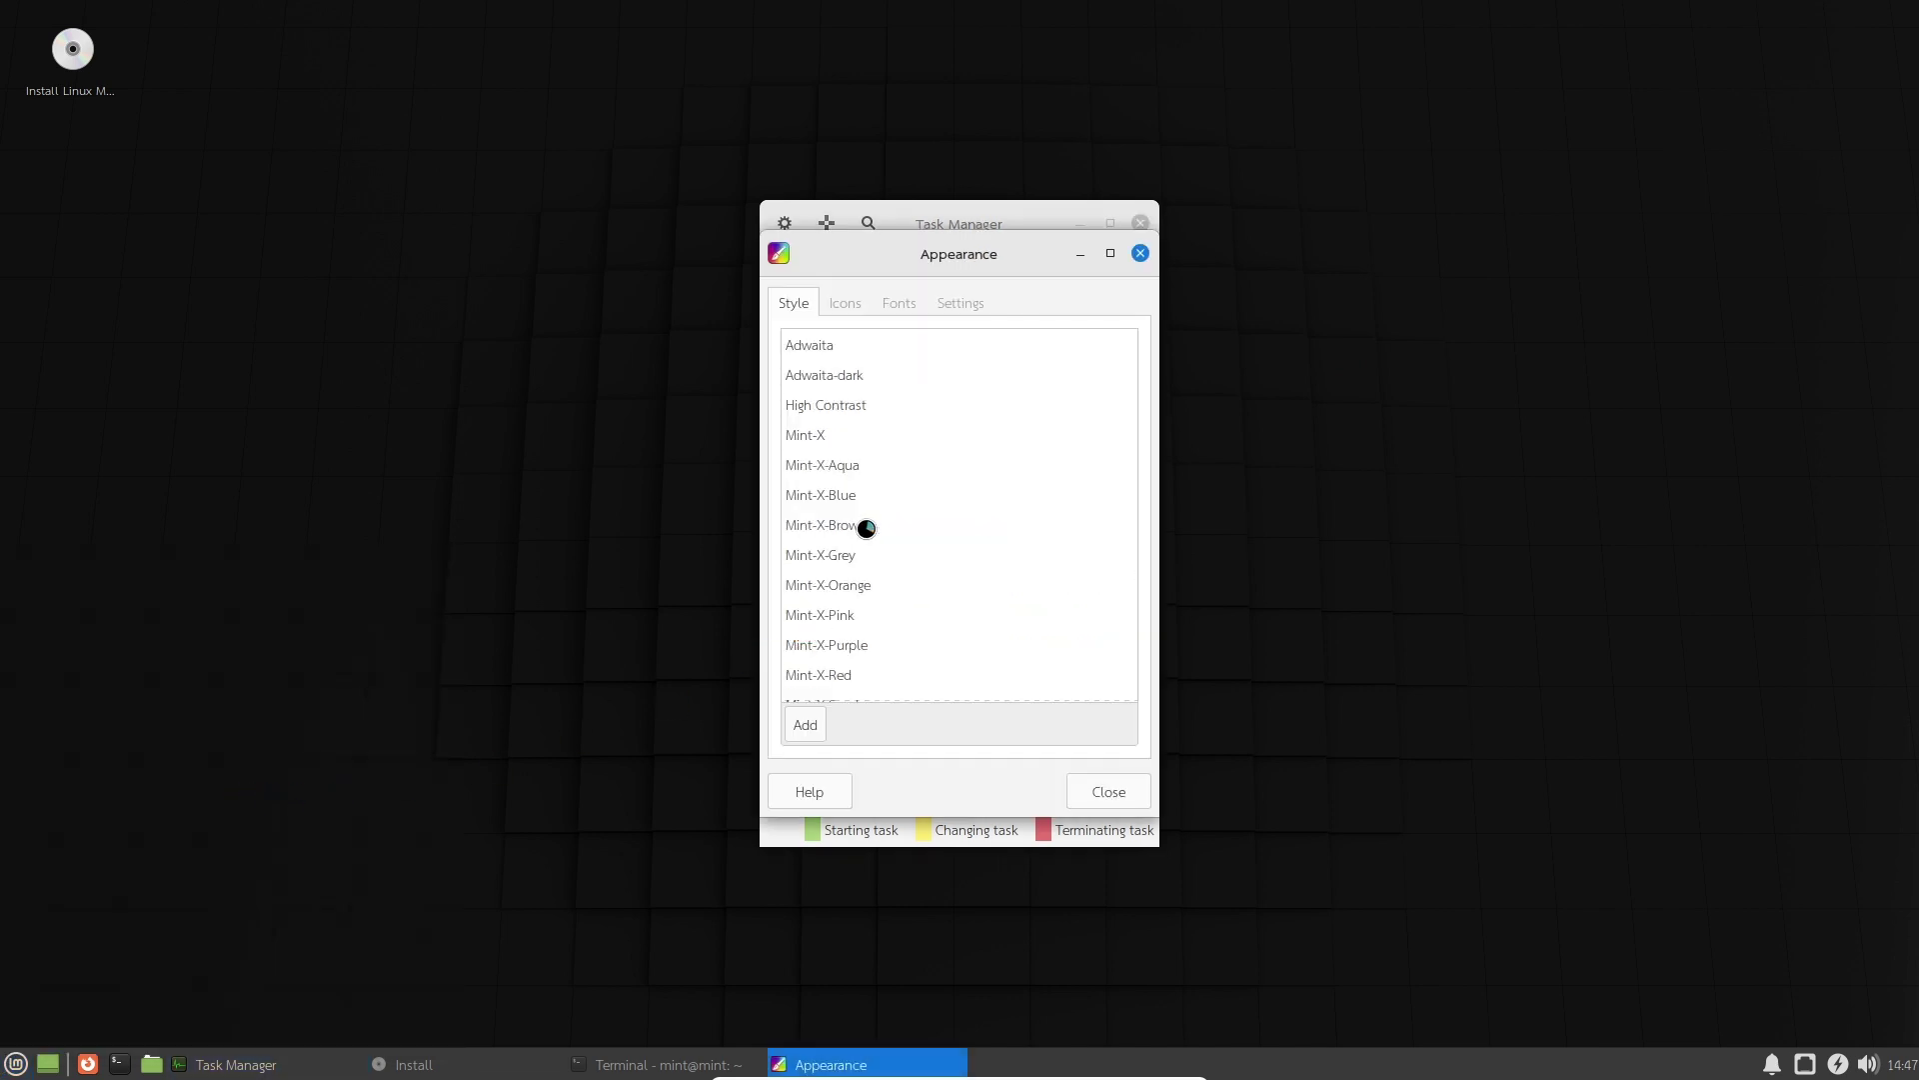
Make Ubuntu Mono Bold 10 the default font and close Appearance.
left_click(899, 308)
left_click(964, 377)
type("ubuntu")
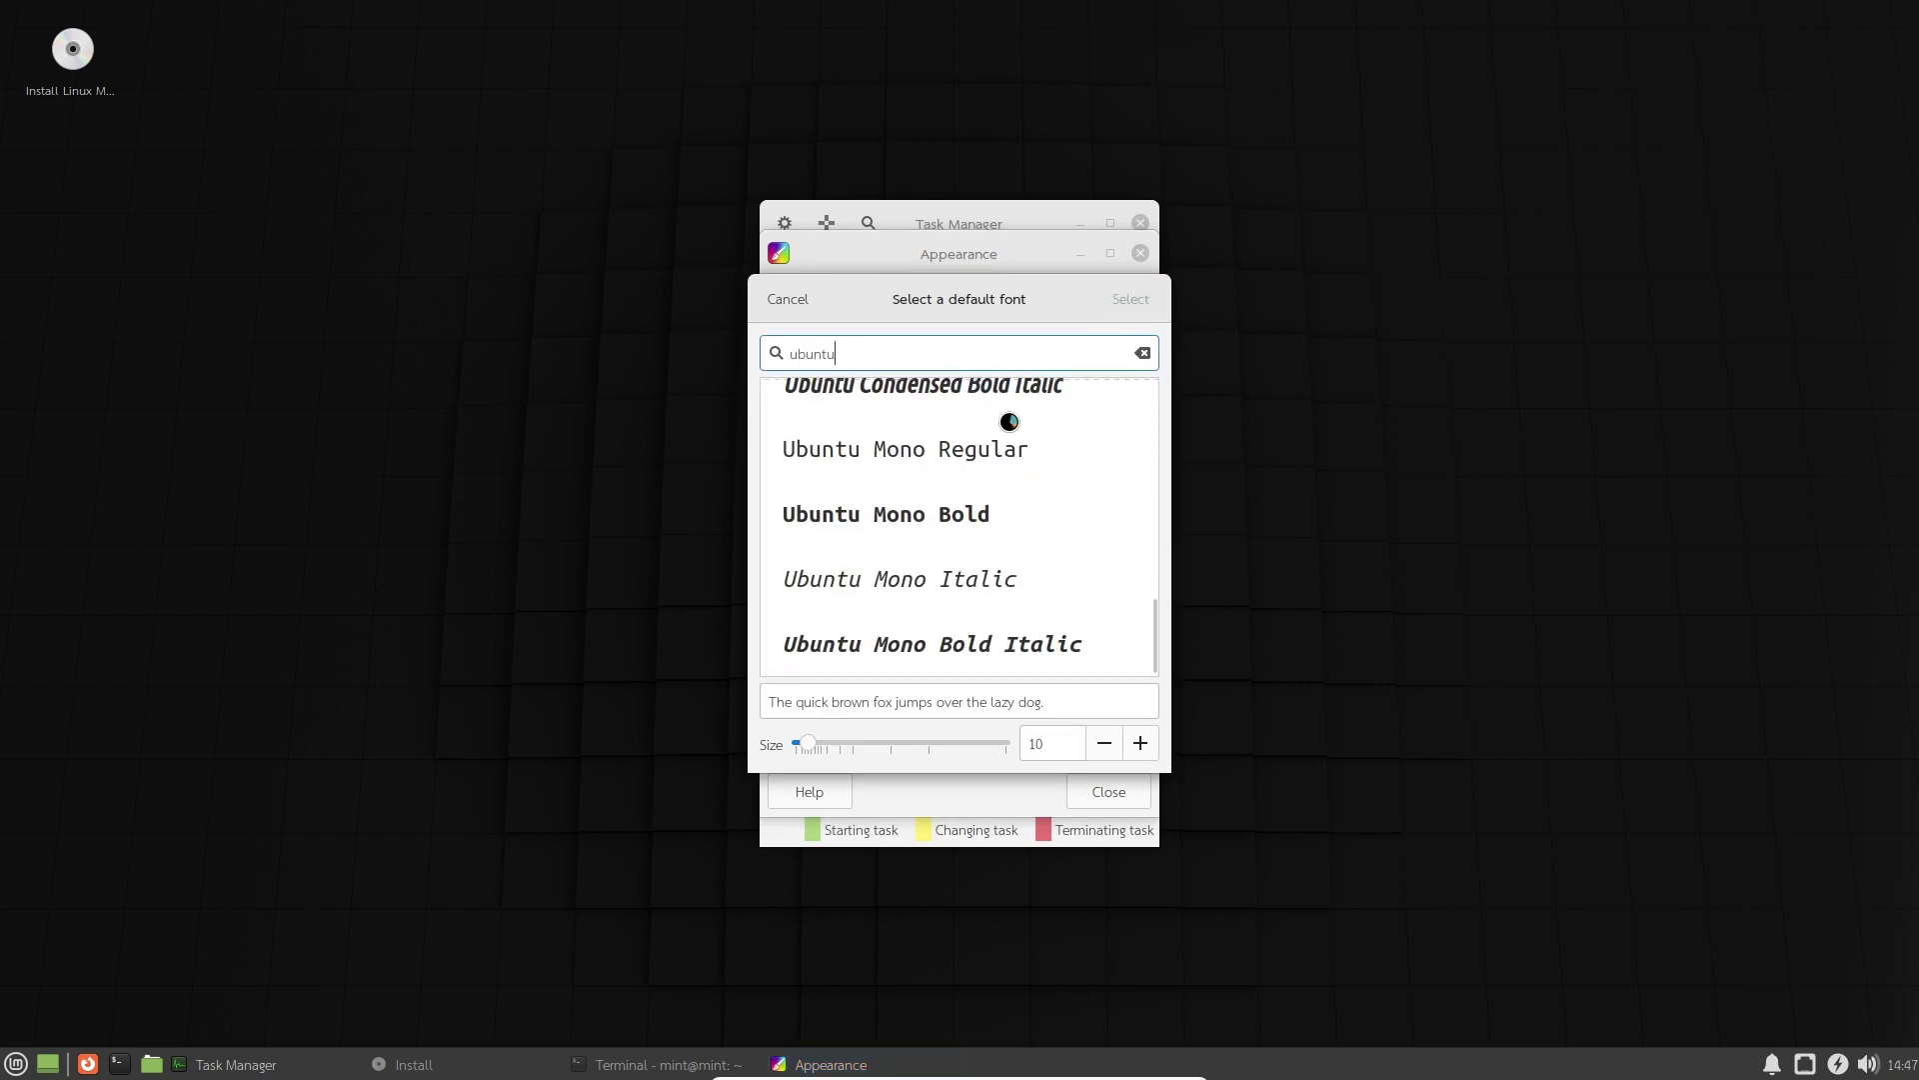
left_click(1000, 491)
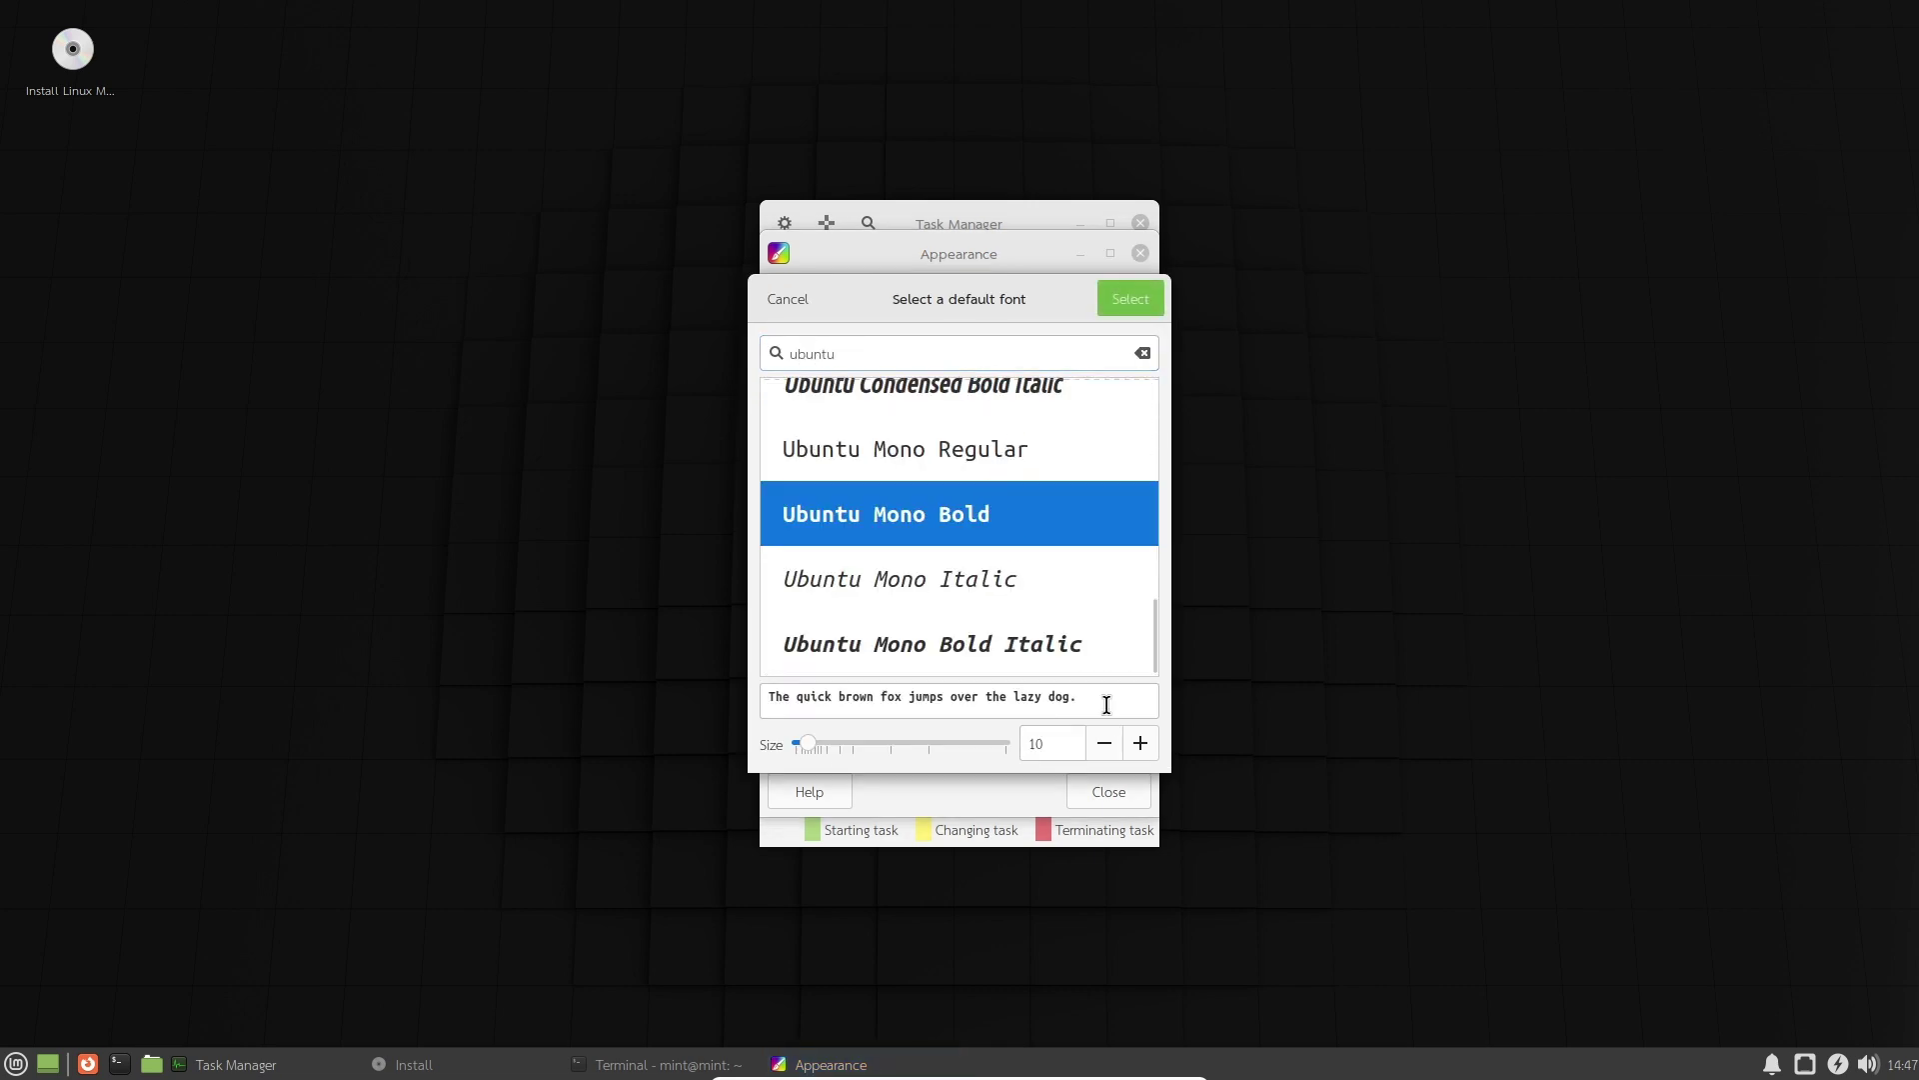
left_click(1131, 300)
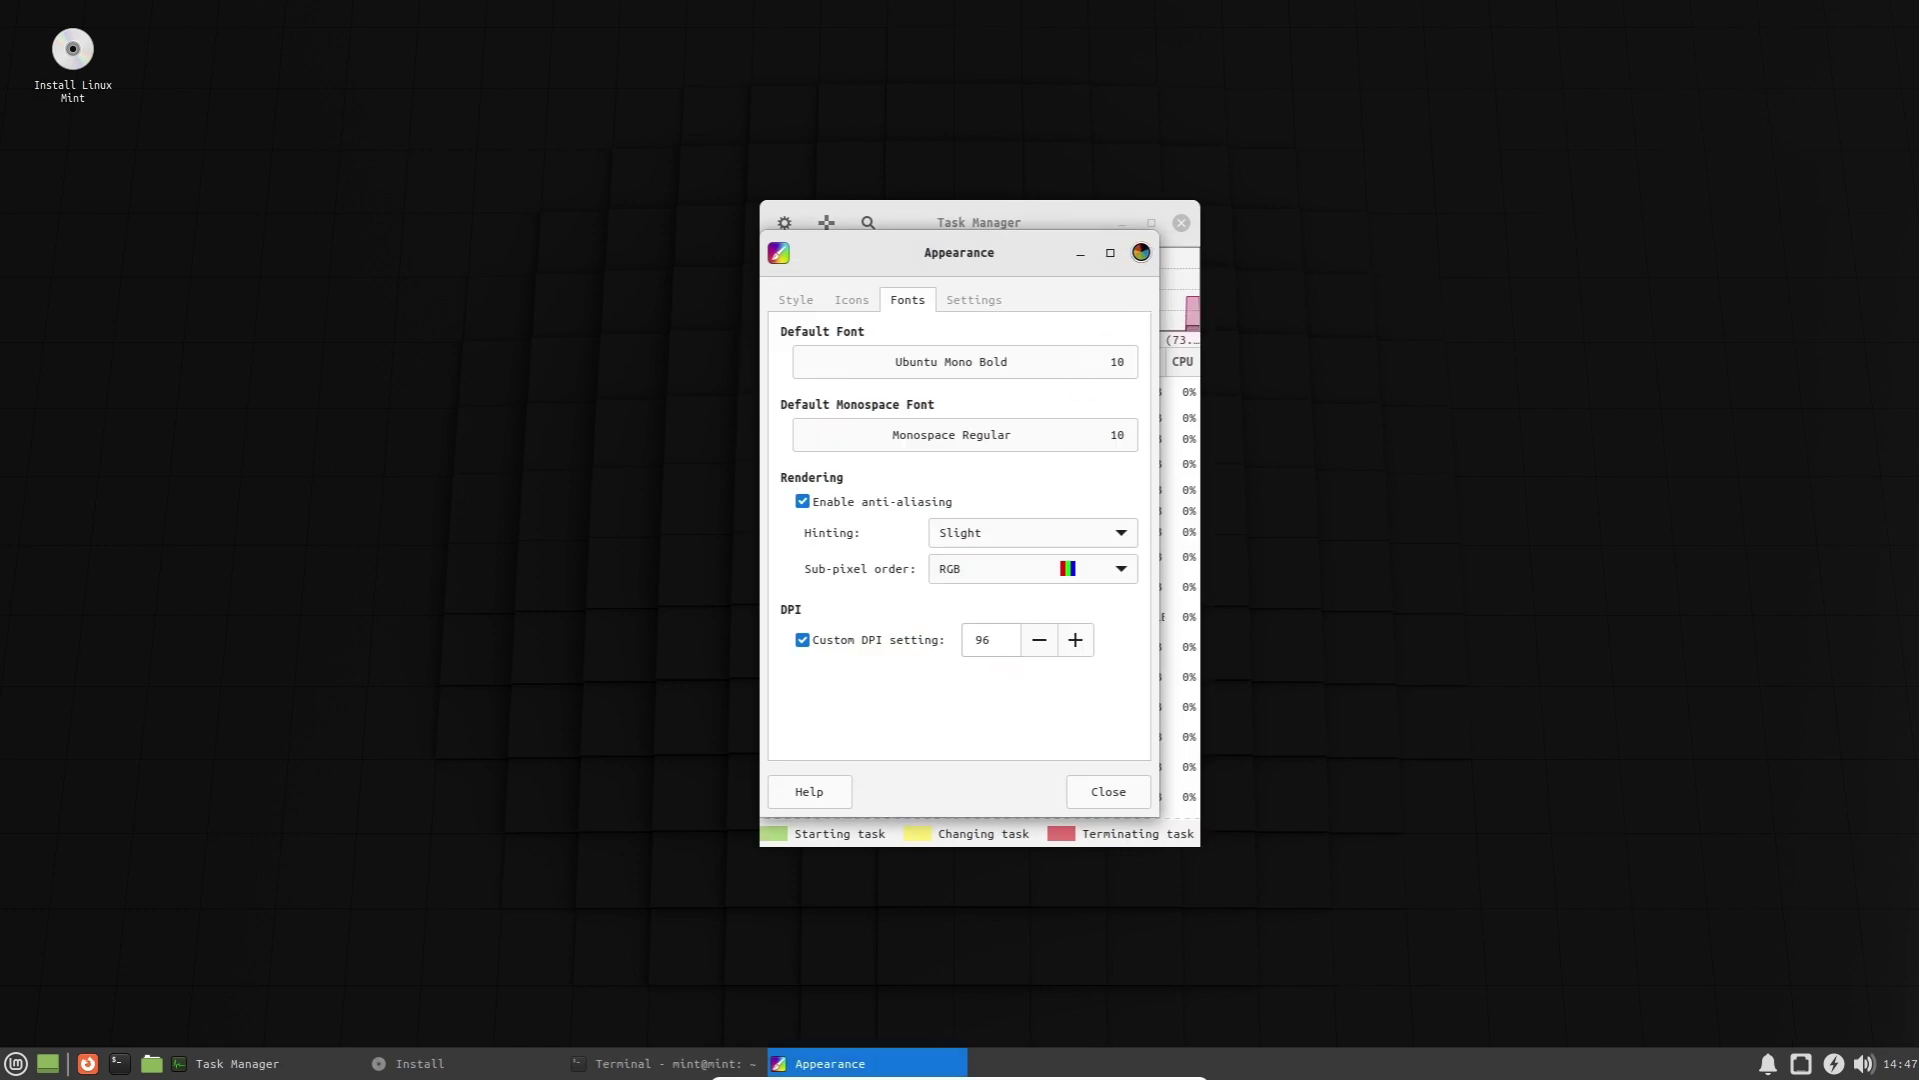
left_click(1141, 252)
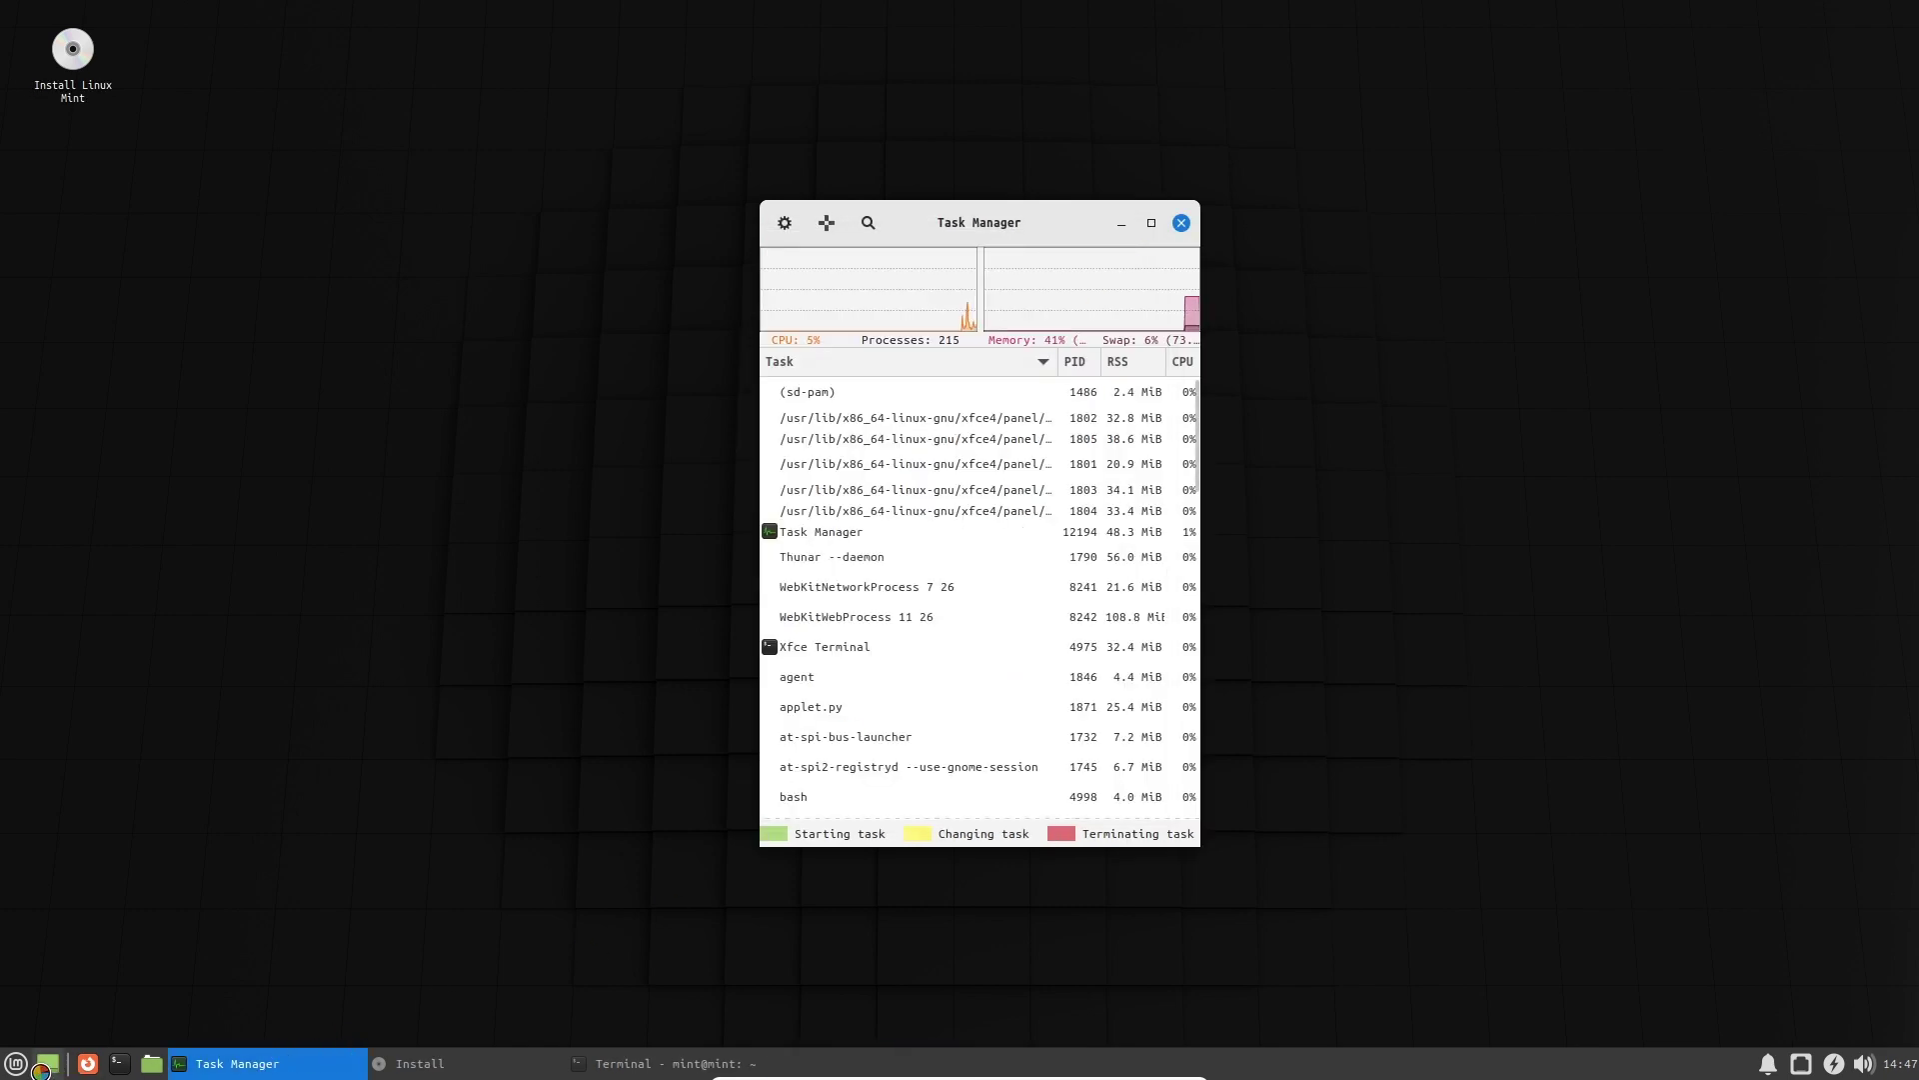
Show the empty desktop, restore Task Manager, and open then close the home folder.
left_click(42, 1068)
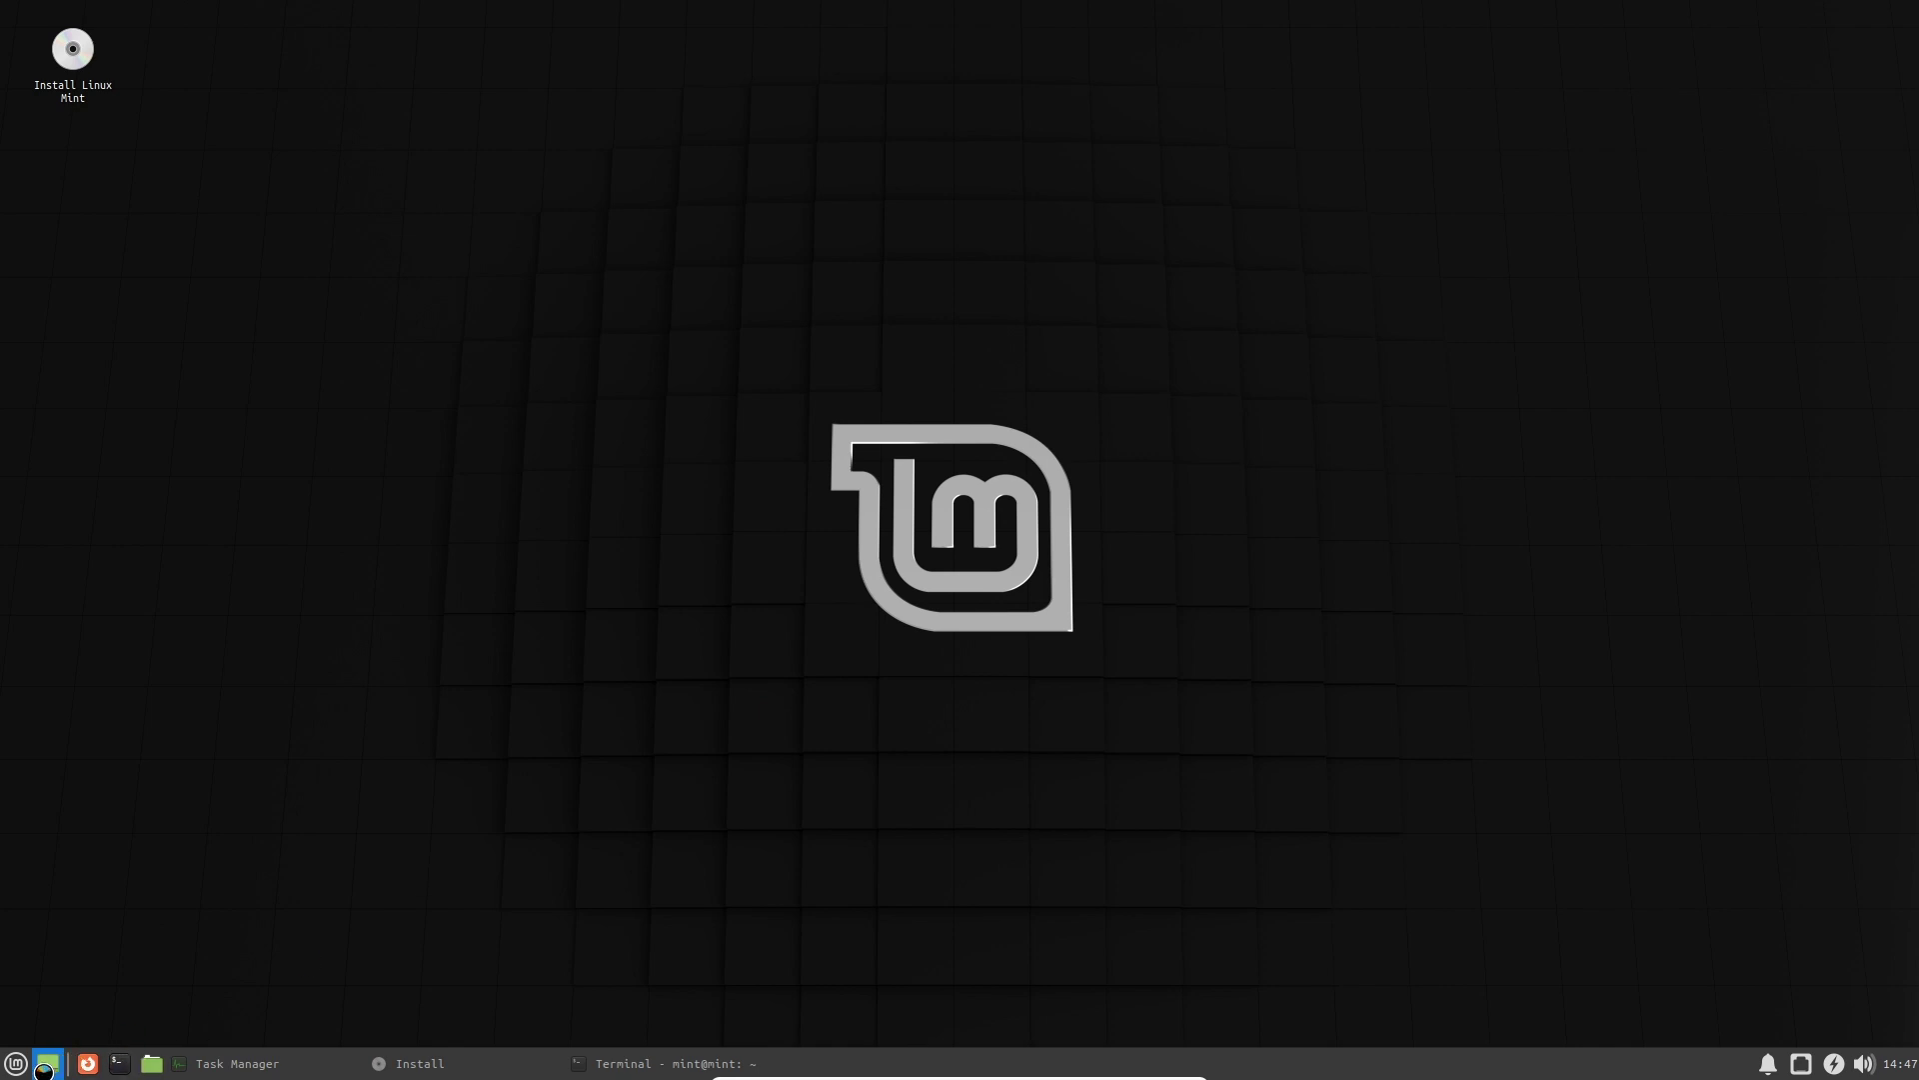
left_click(42, 1068)
left_click(151, 1063)
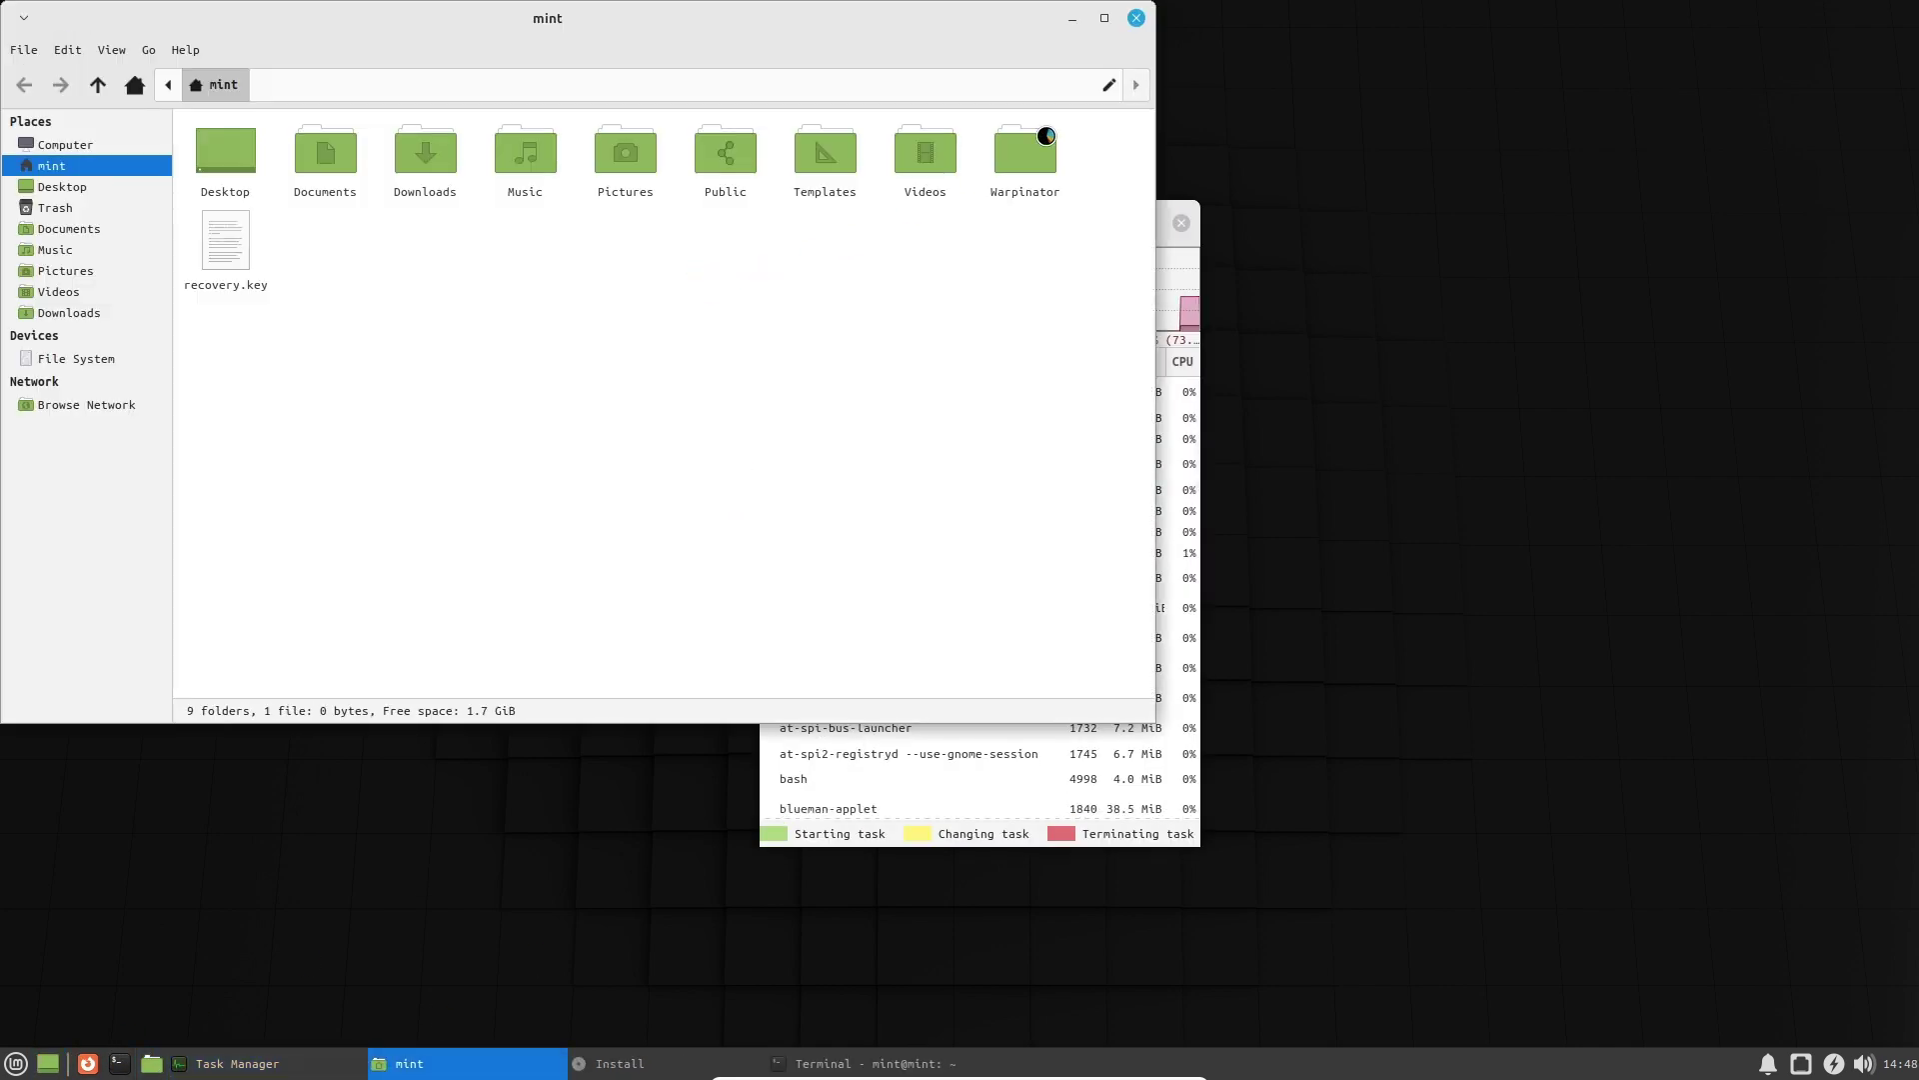
left_click(1137, 18)
Launch Drawing from the All Applications list in the Whisker Menu.
left_click(15, 1063)
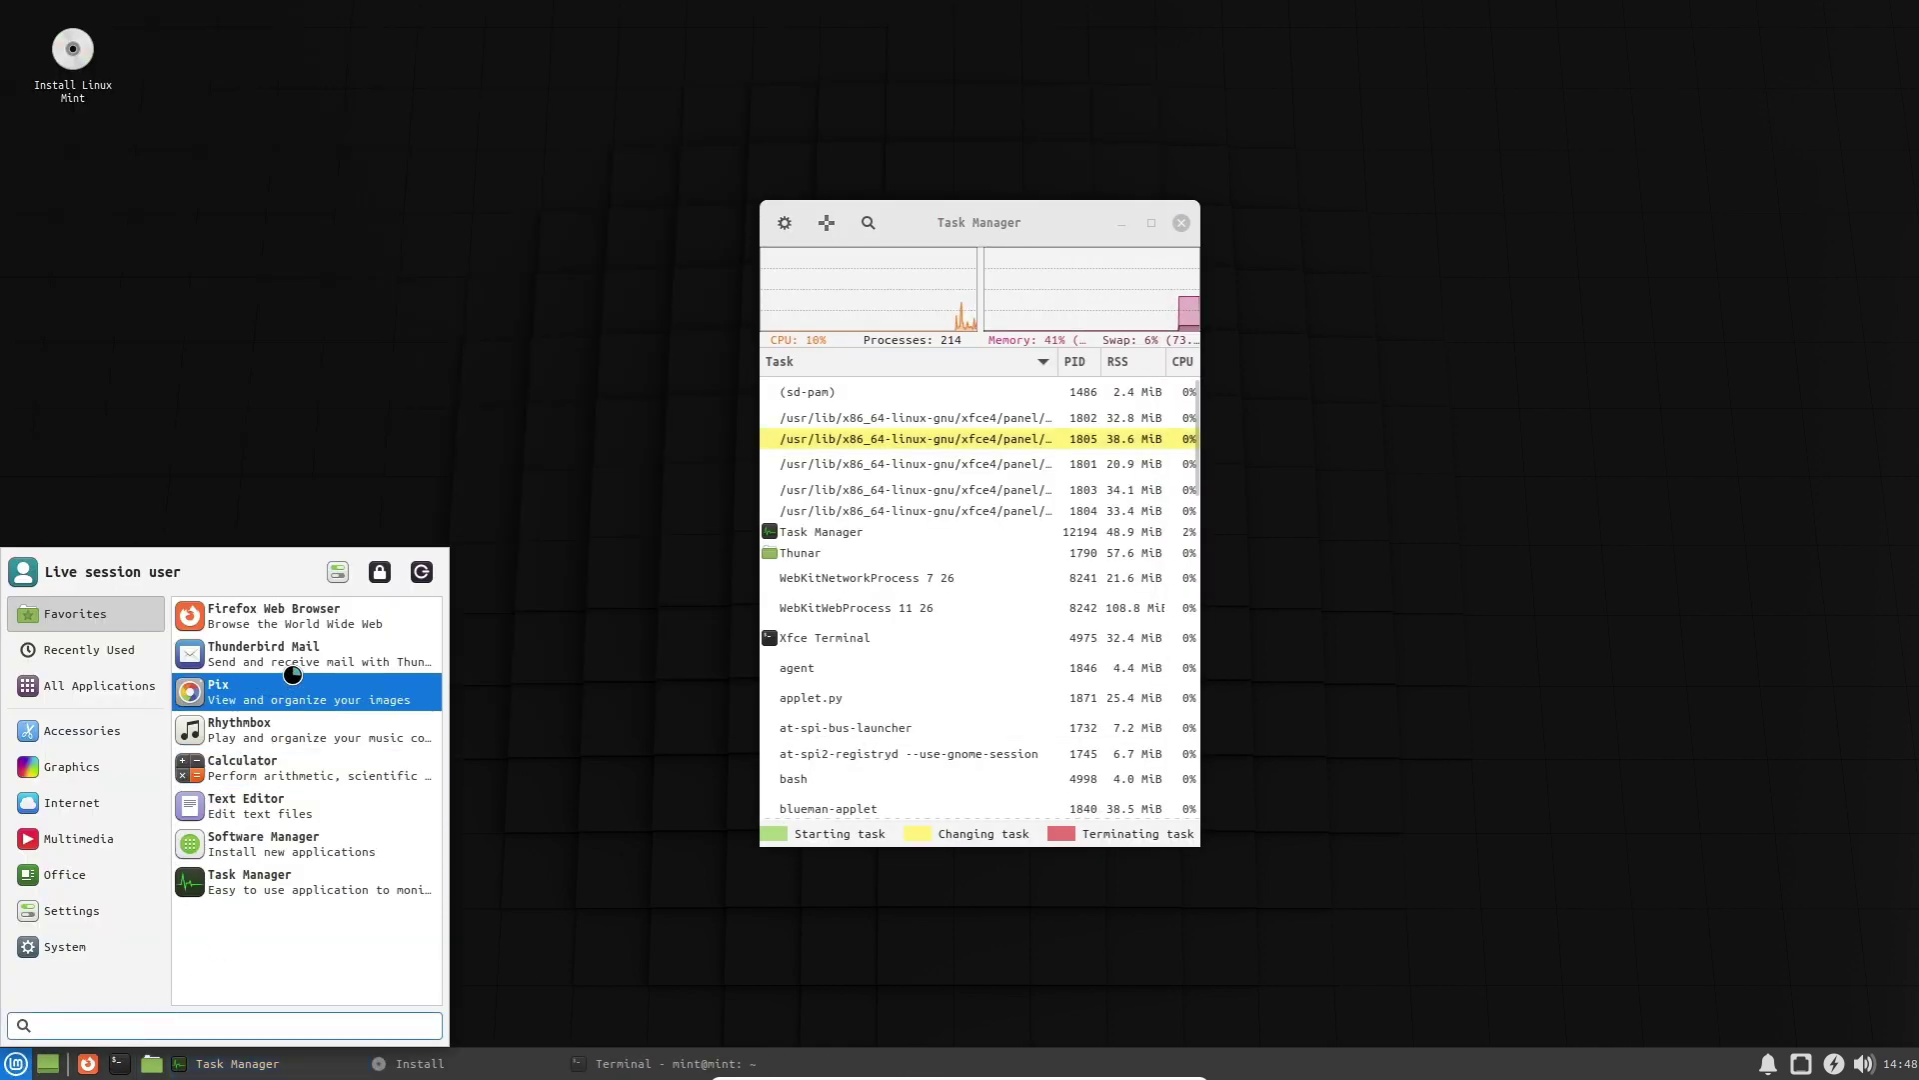
left_click(97, 696)
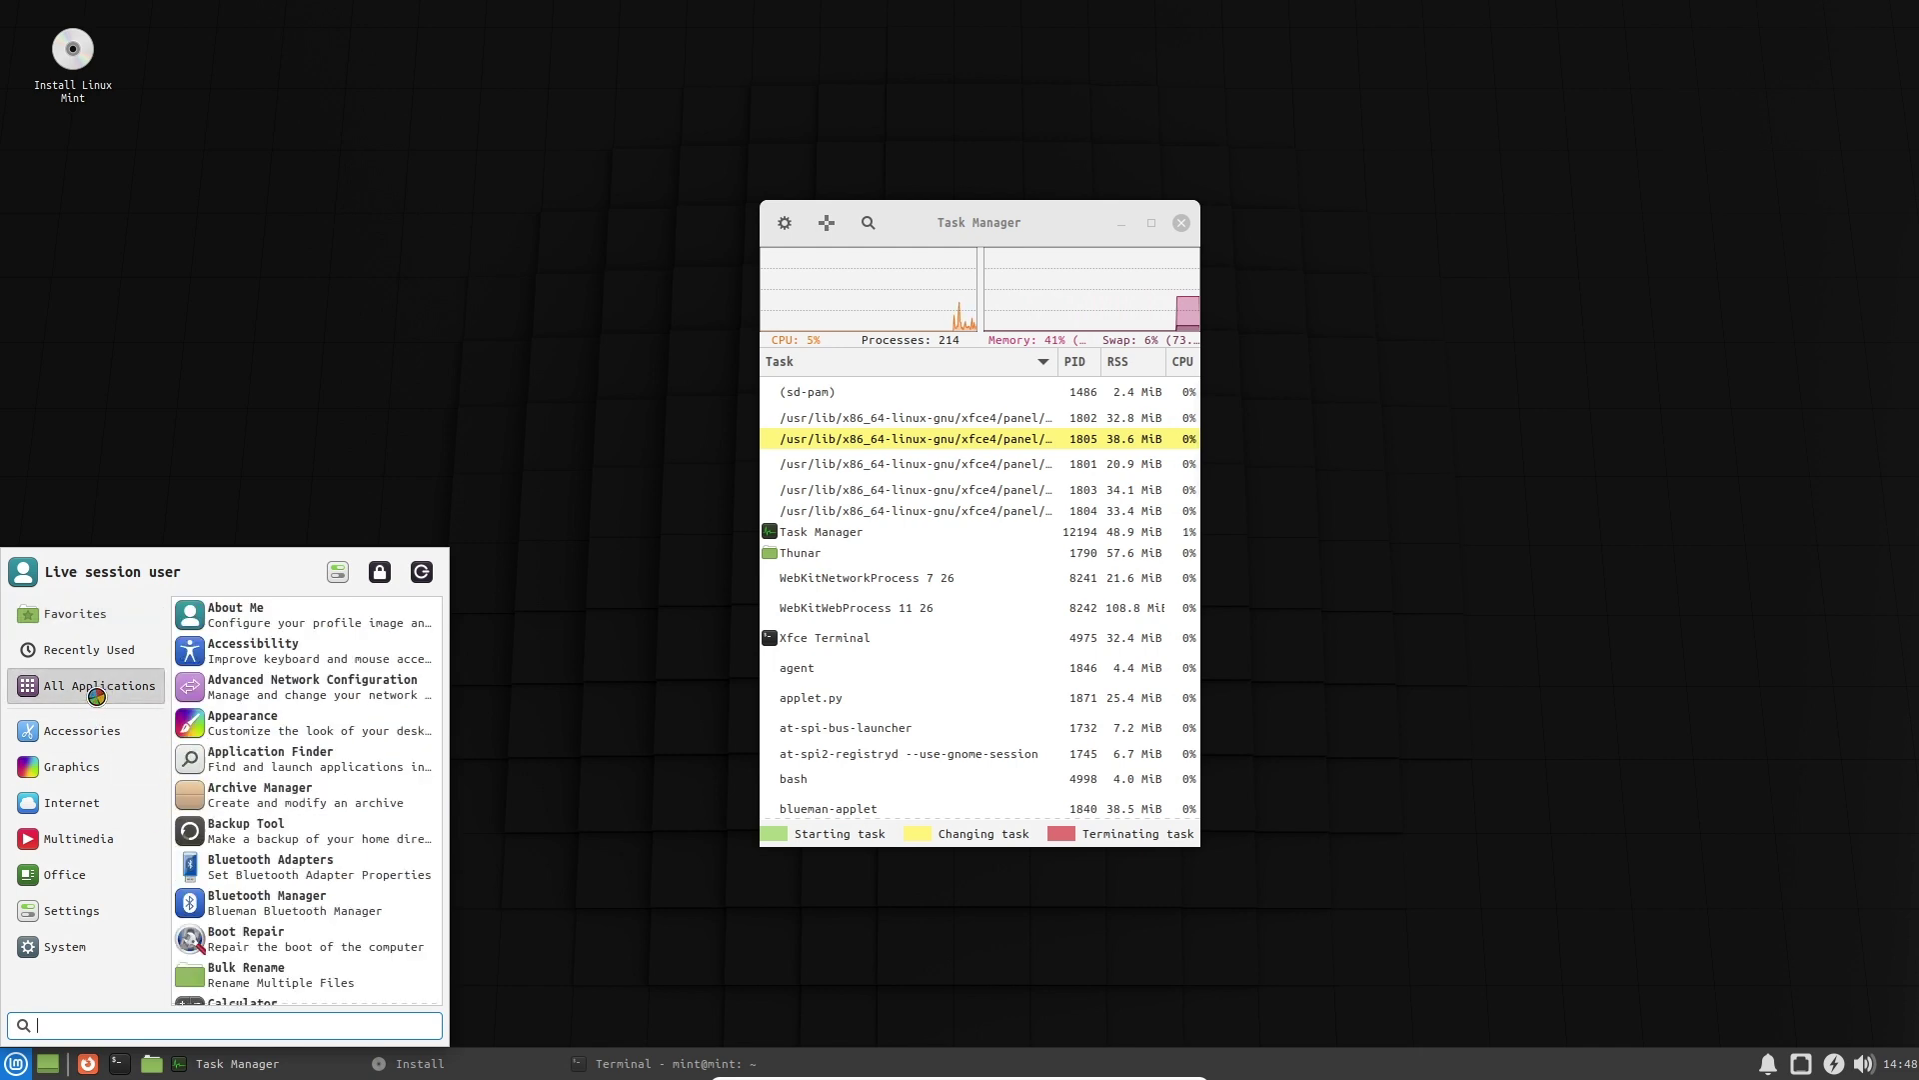
scroll(292, 947, "down", 8)
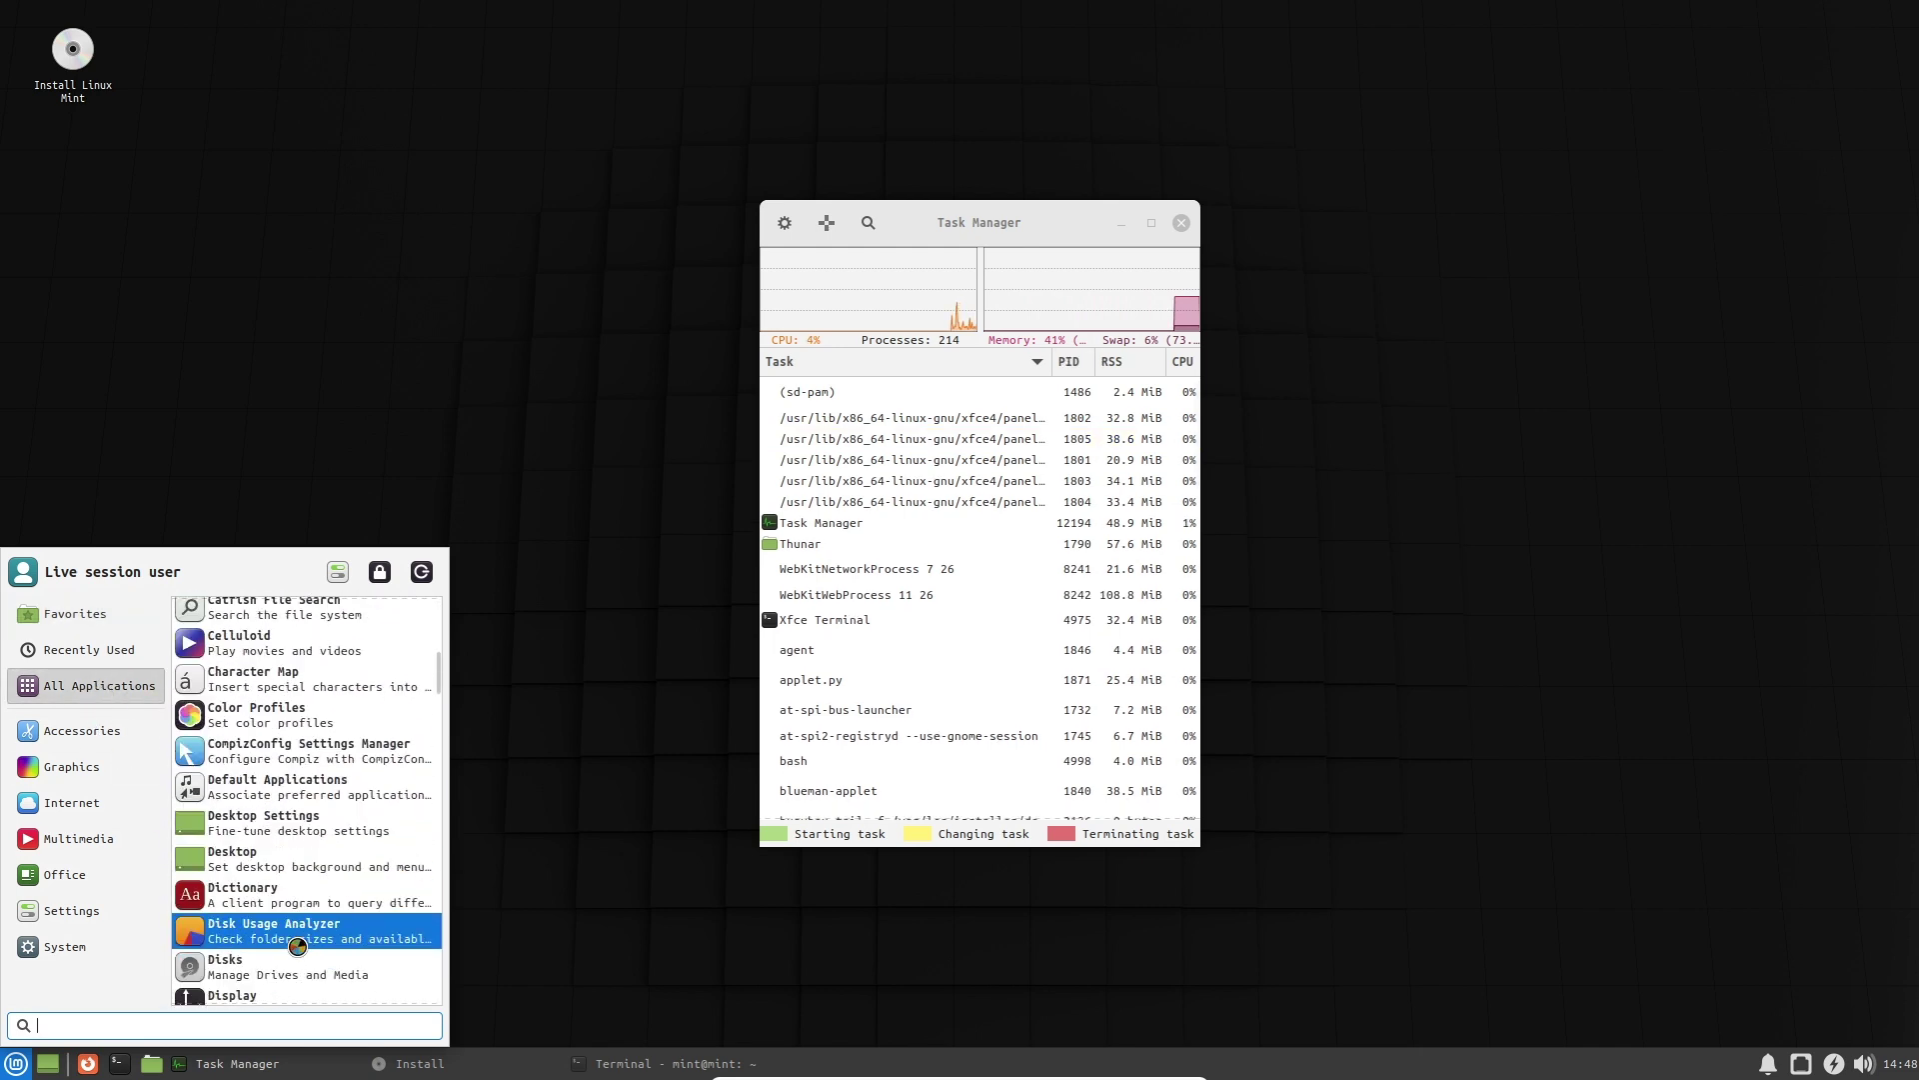
scroll(292, 930, "down", 5)
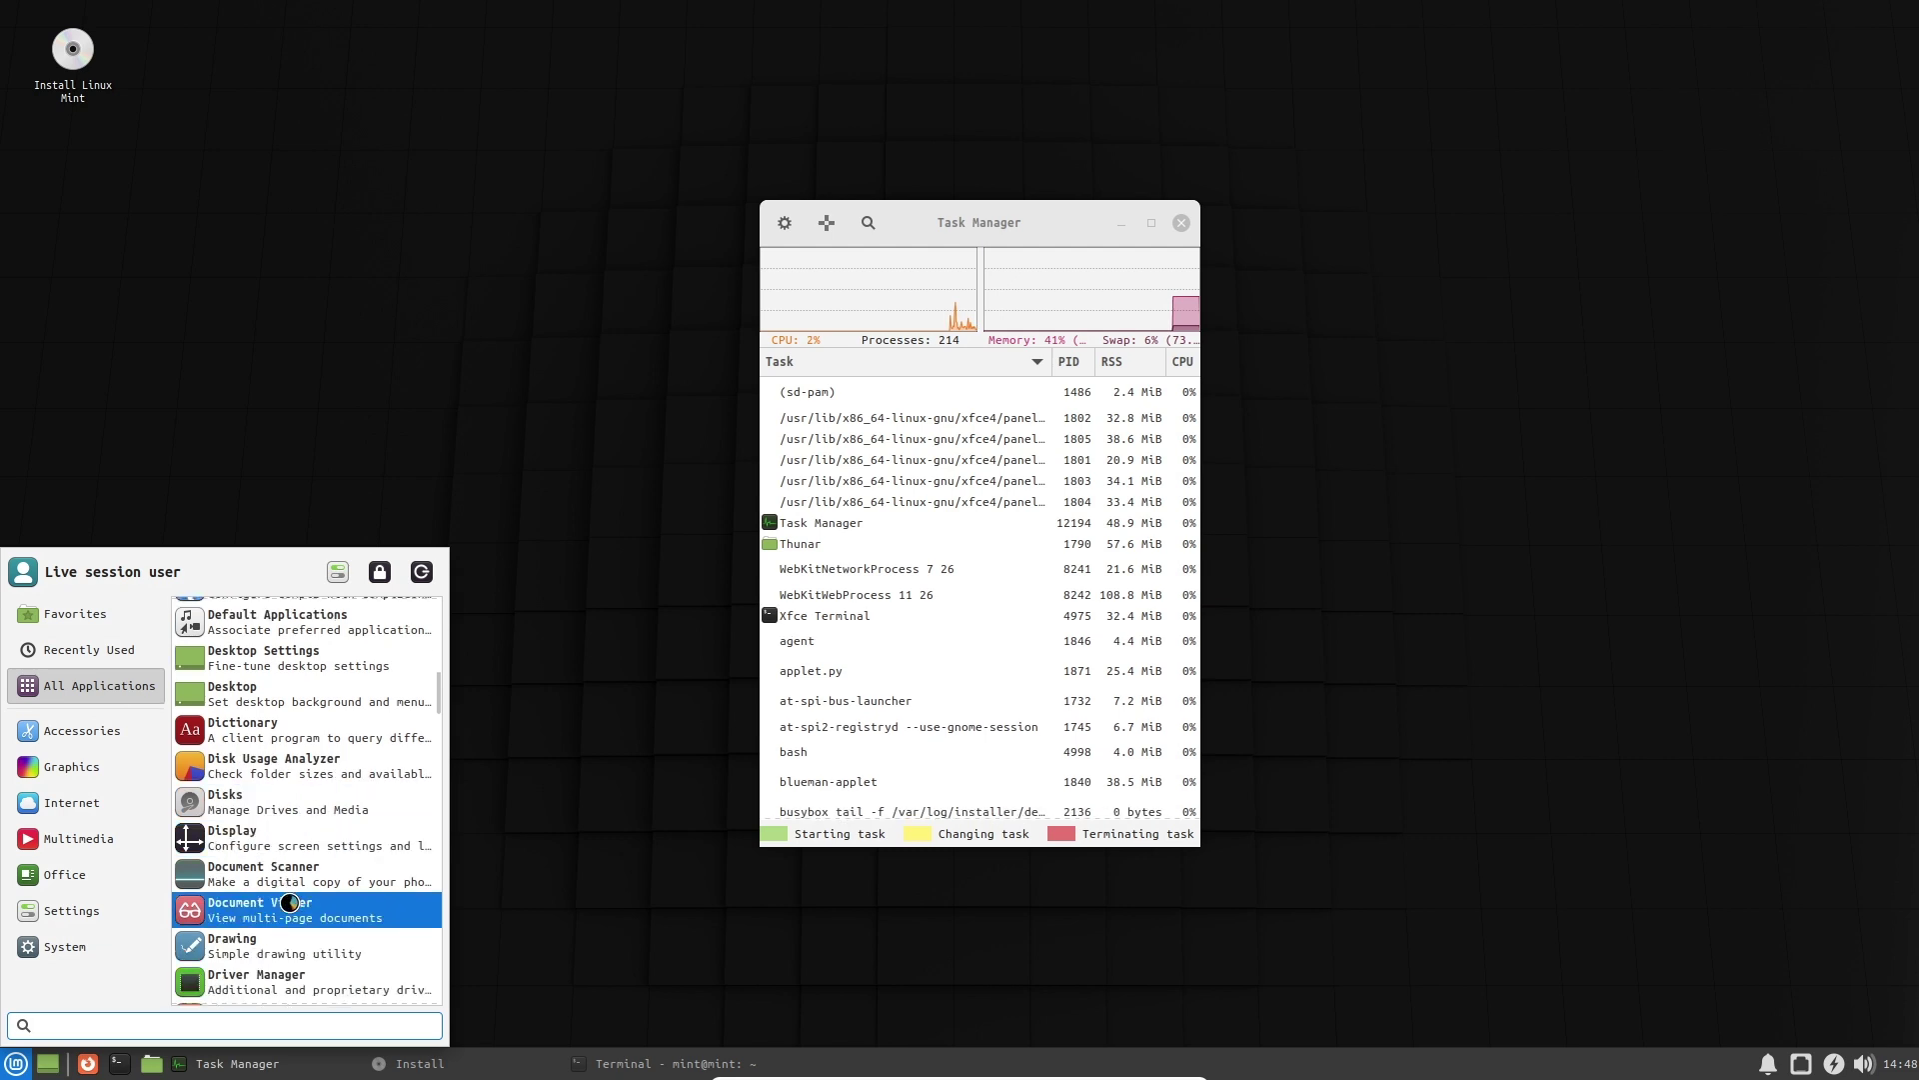
scroll(310, 775, "down", 2)
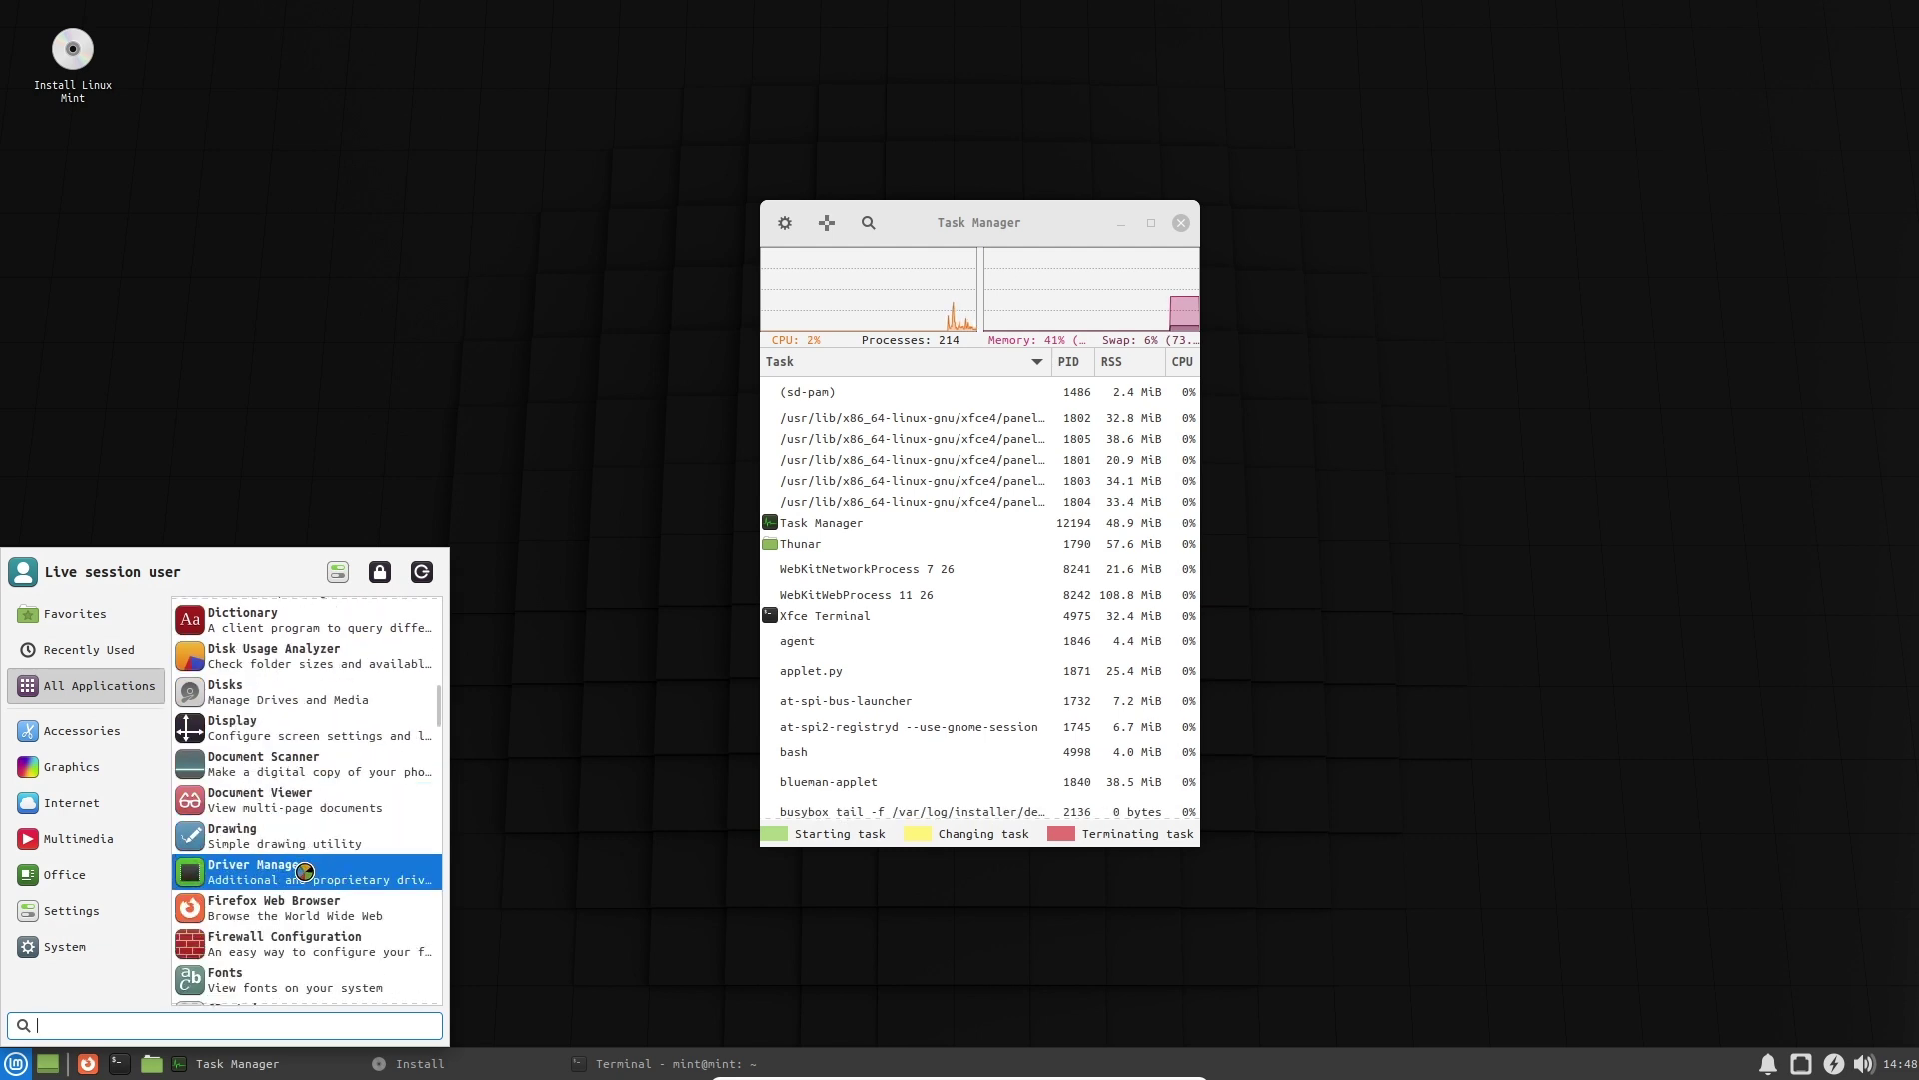
scroll(305, 868, "down", 1)
left_click(296, 792)
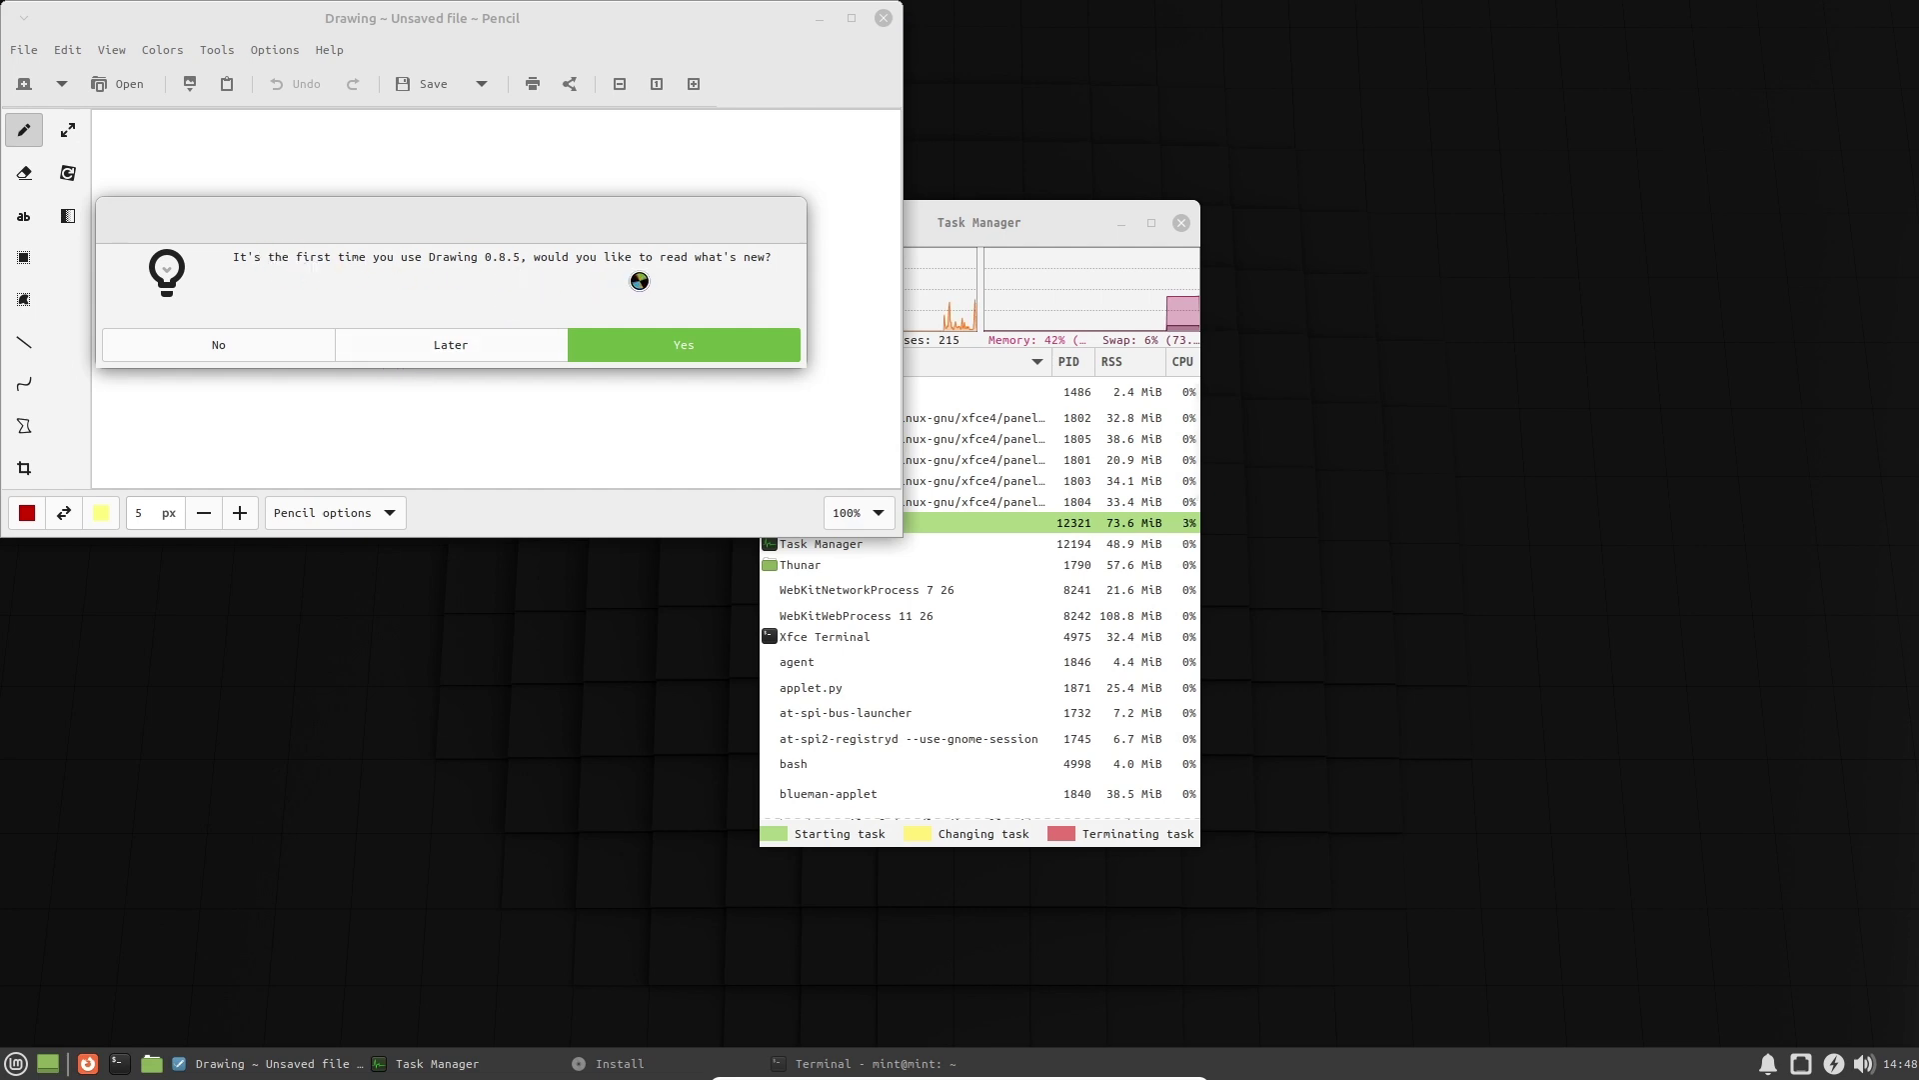
Postpone the what's-new notes, maximize Drawing, and draw a red zigzag after undoing test strokes.
left_click(437, 357)
left_click(1121, 223)
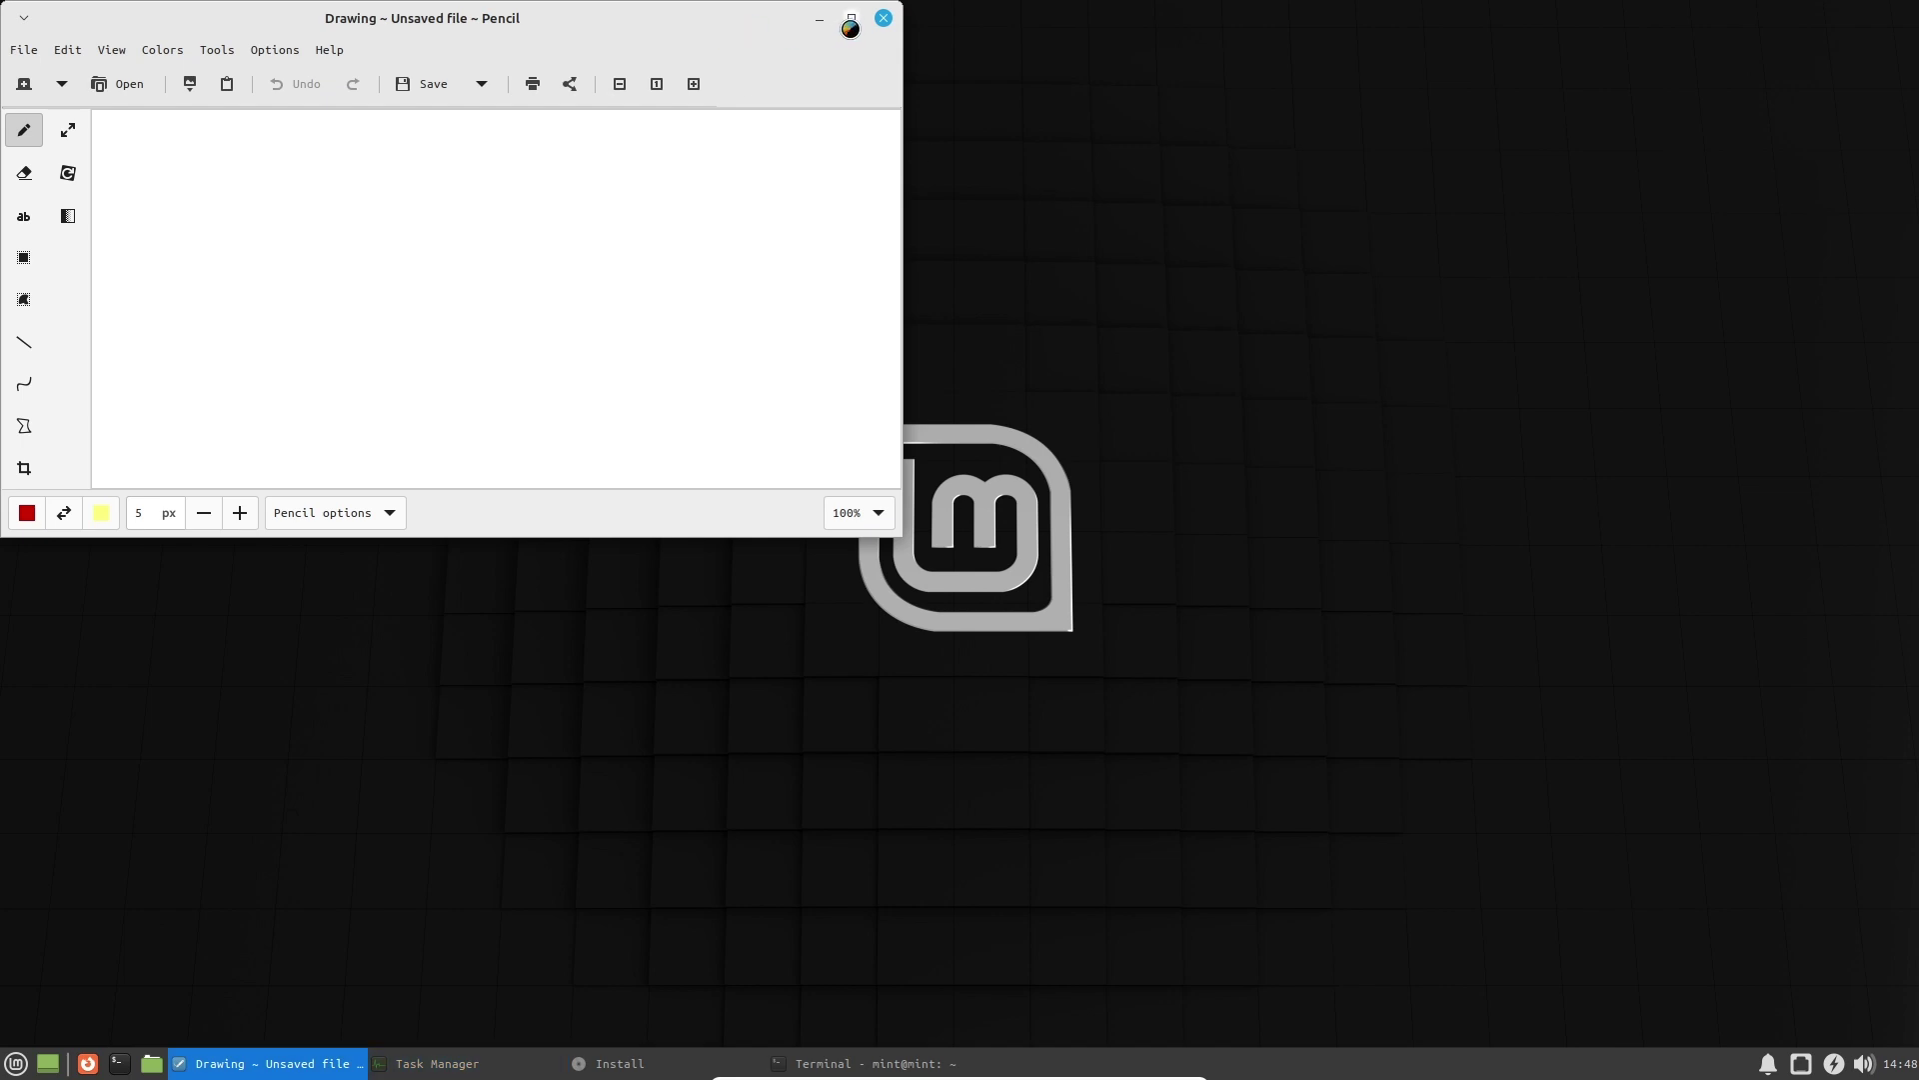
left_click(852, 18)
left_click_drag(360, 227, 458, 268)
left_click_drag(441, 336, 619, 380)
mouse_move(648, 341)
left_mouse_down()
mouse_move(917, 569)
mouse_move(1002, 296)
mouse_move(828, 254)
left_mouse_up()
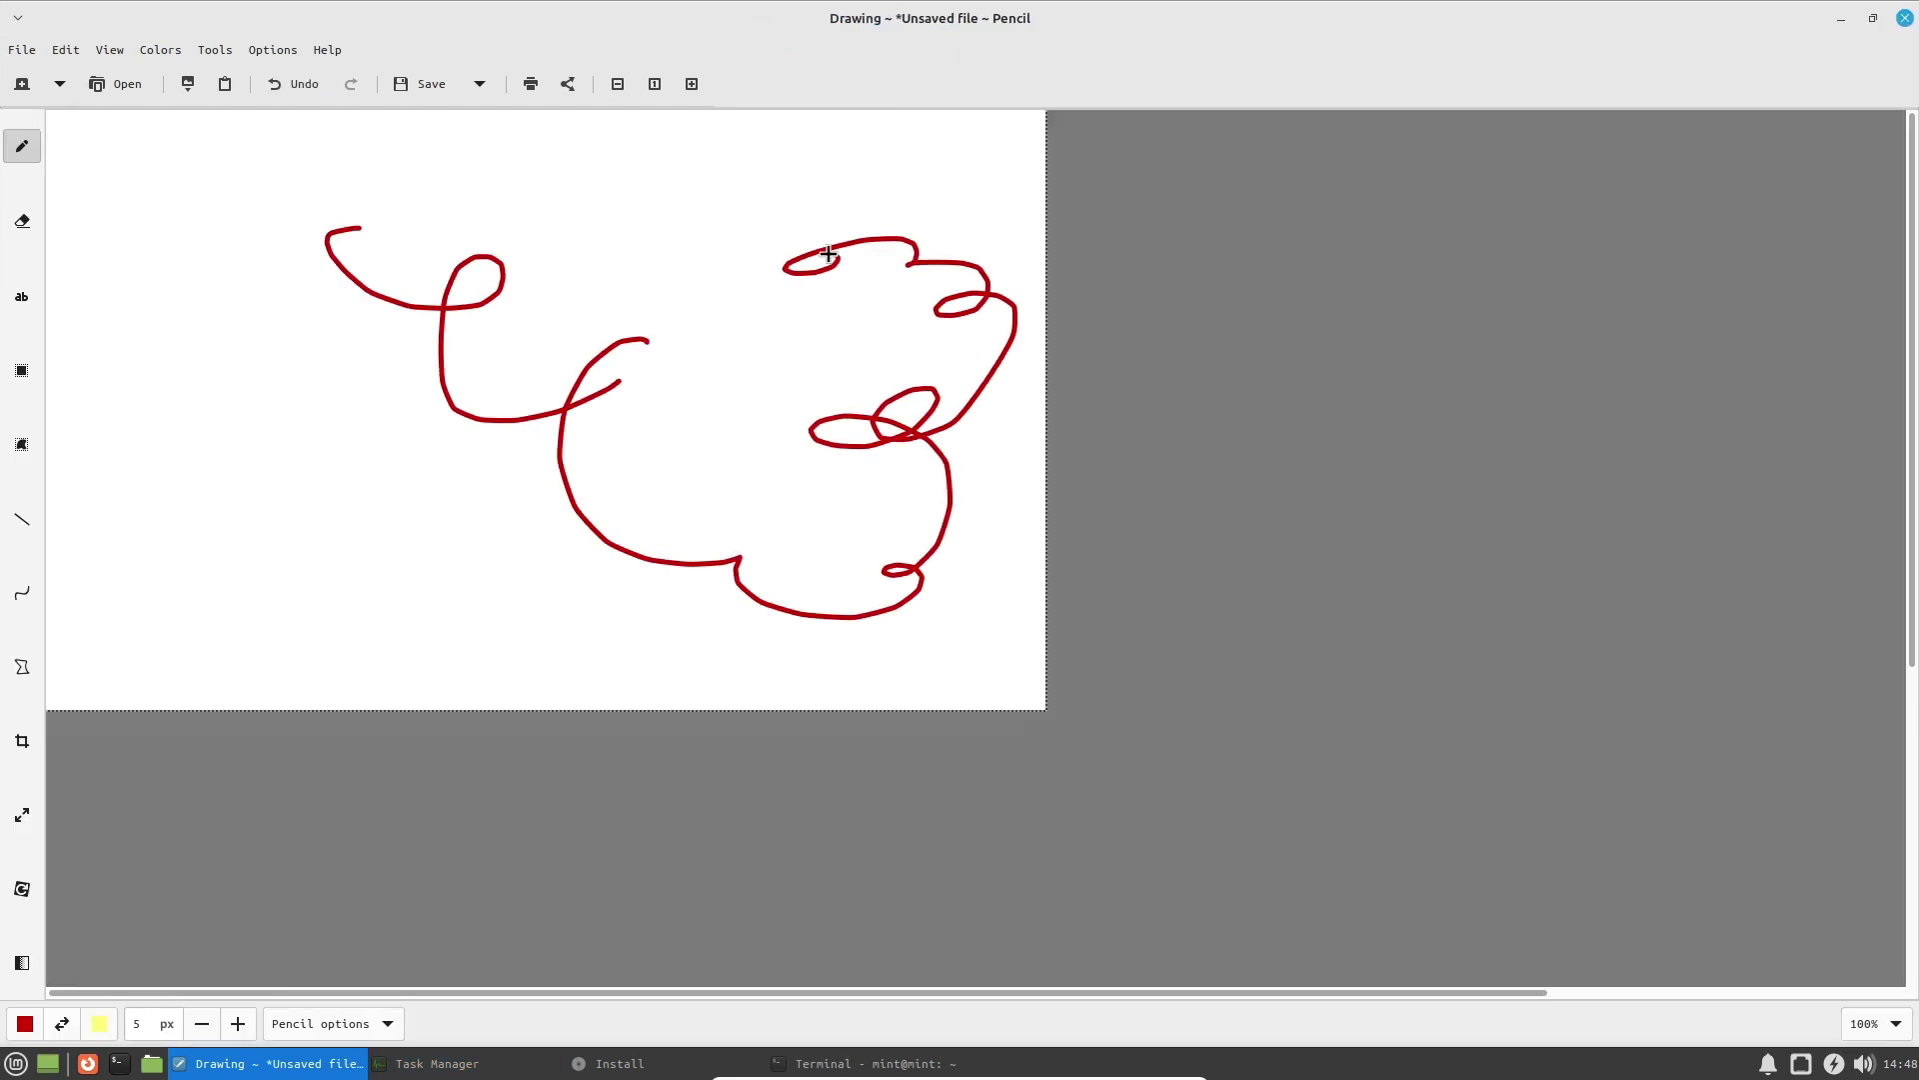
left_click(296, 84)
key("ctrl+z")
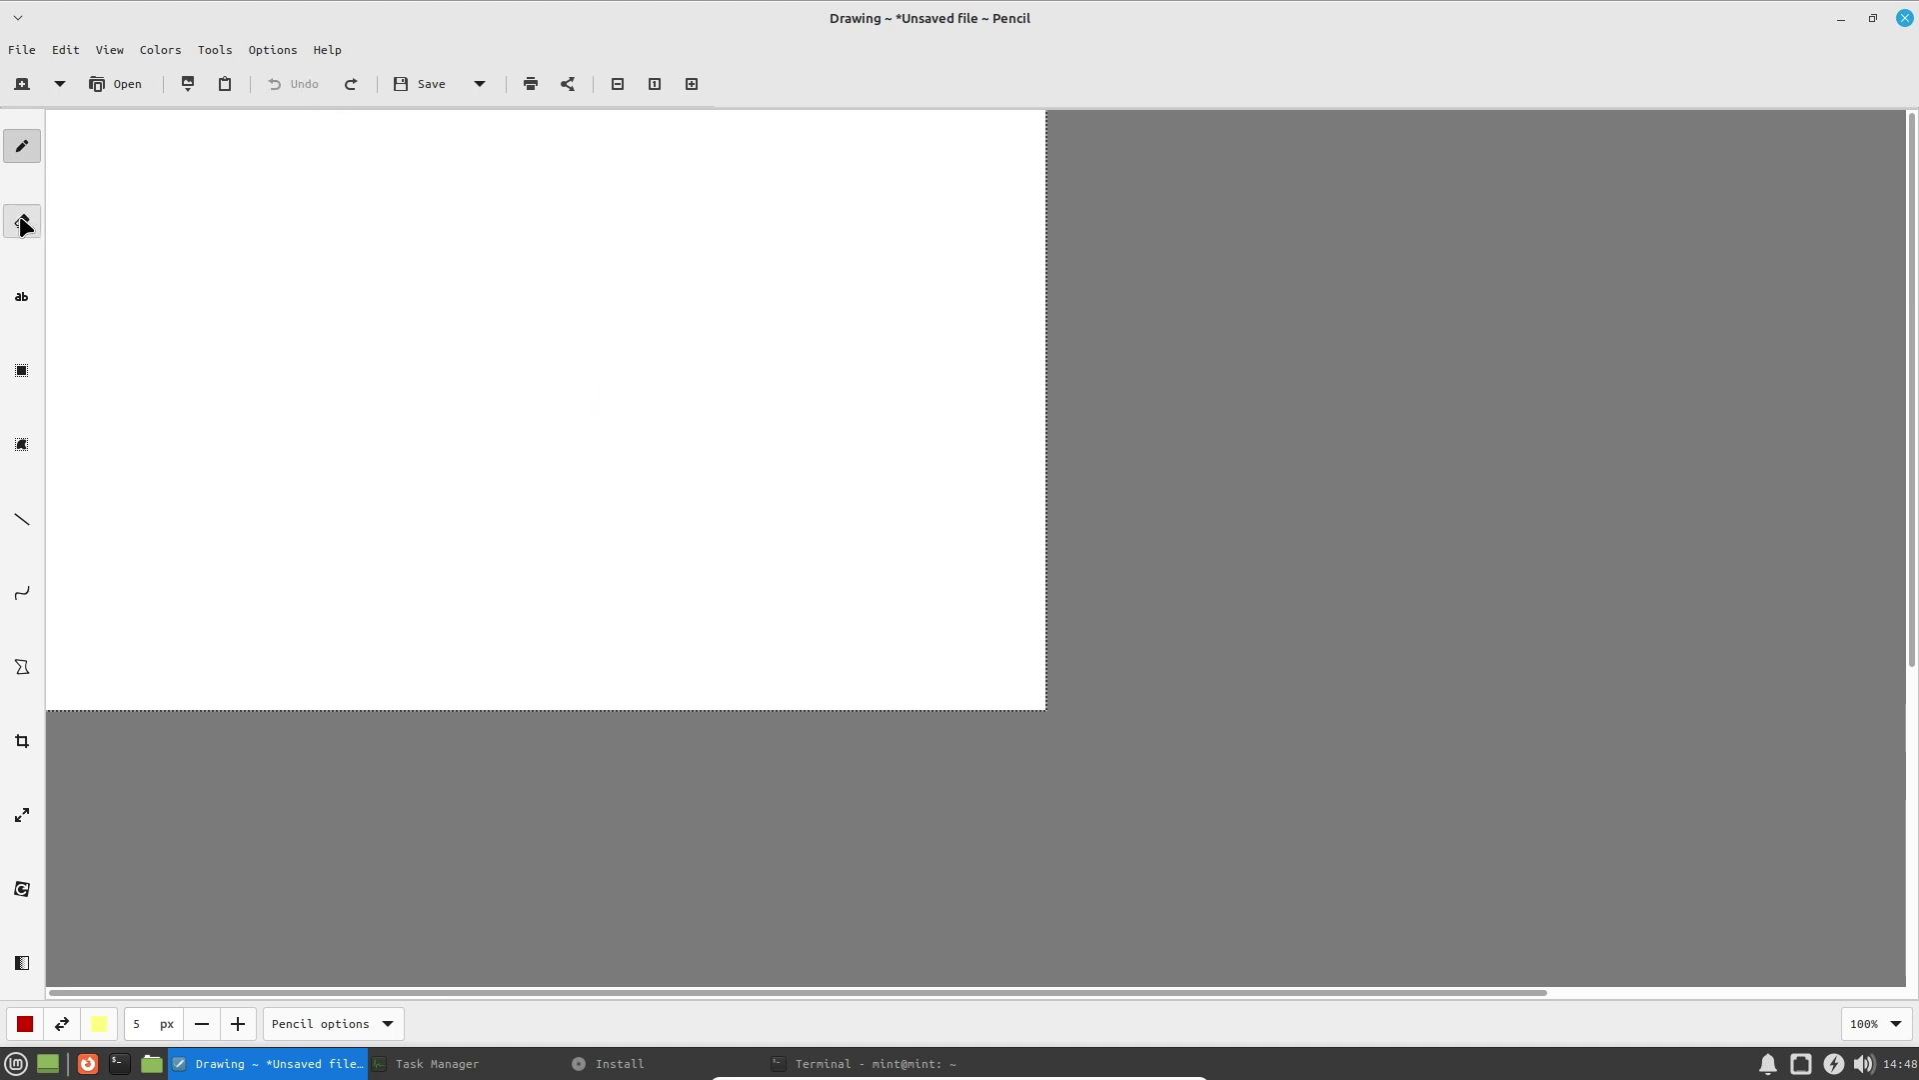
mouse_move(240, 271)
left_mouse_down()
mouse_move(557, 433)
mouse_move(797, 502)
mouse_move(240, 397)
left_mouse_up()
Insert the text 'Hello World!' near the canvas's right edge.
left_click(22, 221)
left_click(22, 297)
left_click(805, 439)
left_click(811, 343)
left_click(762, 308)
left_click(748, 360)
left_click(969, 408)
type("h")
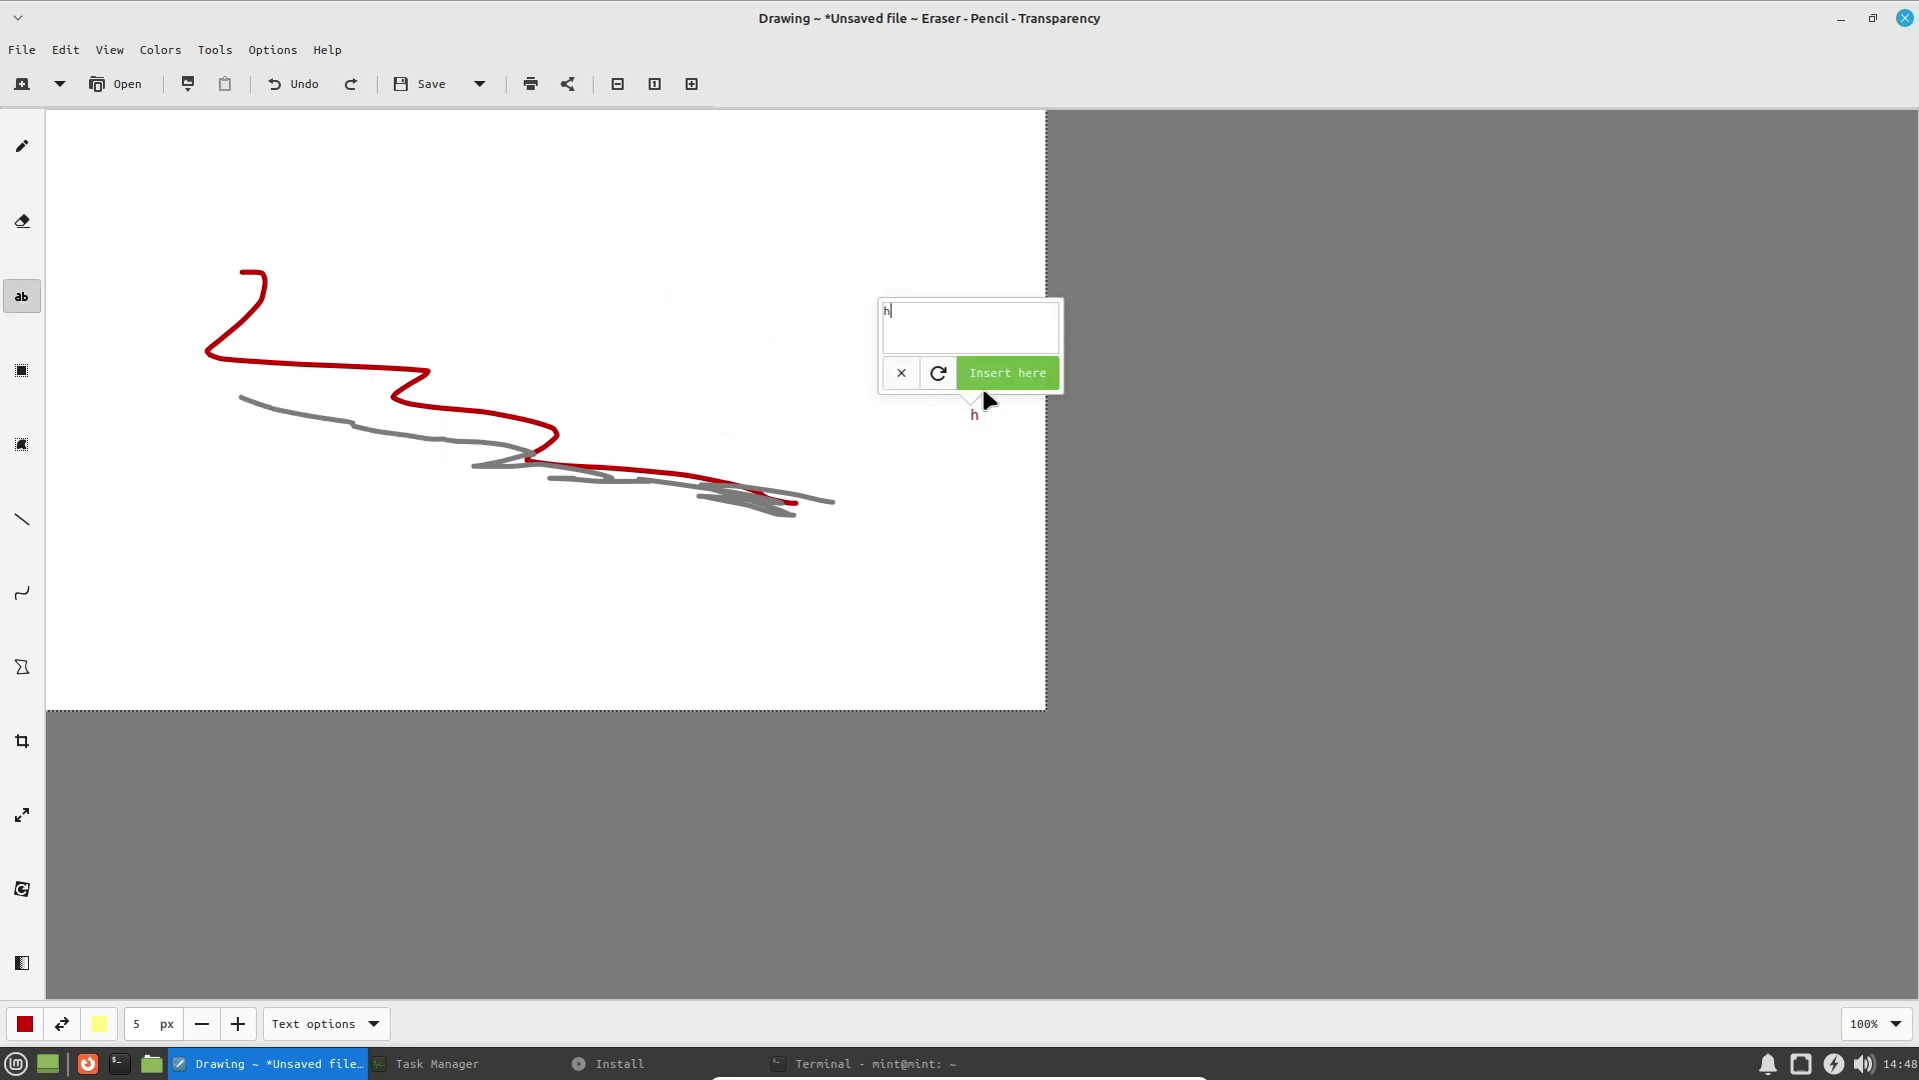
key("BackSpace")
type("Hello World!")
left_click(968, 378)
left_click(998, 395)
left_click(22, 146)
Draw a long red line and a curve across Hello World, then undo the curve.
left_click(22, 146)
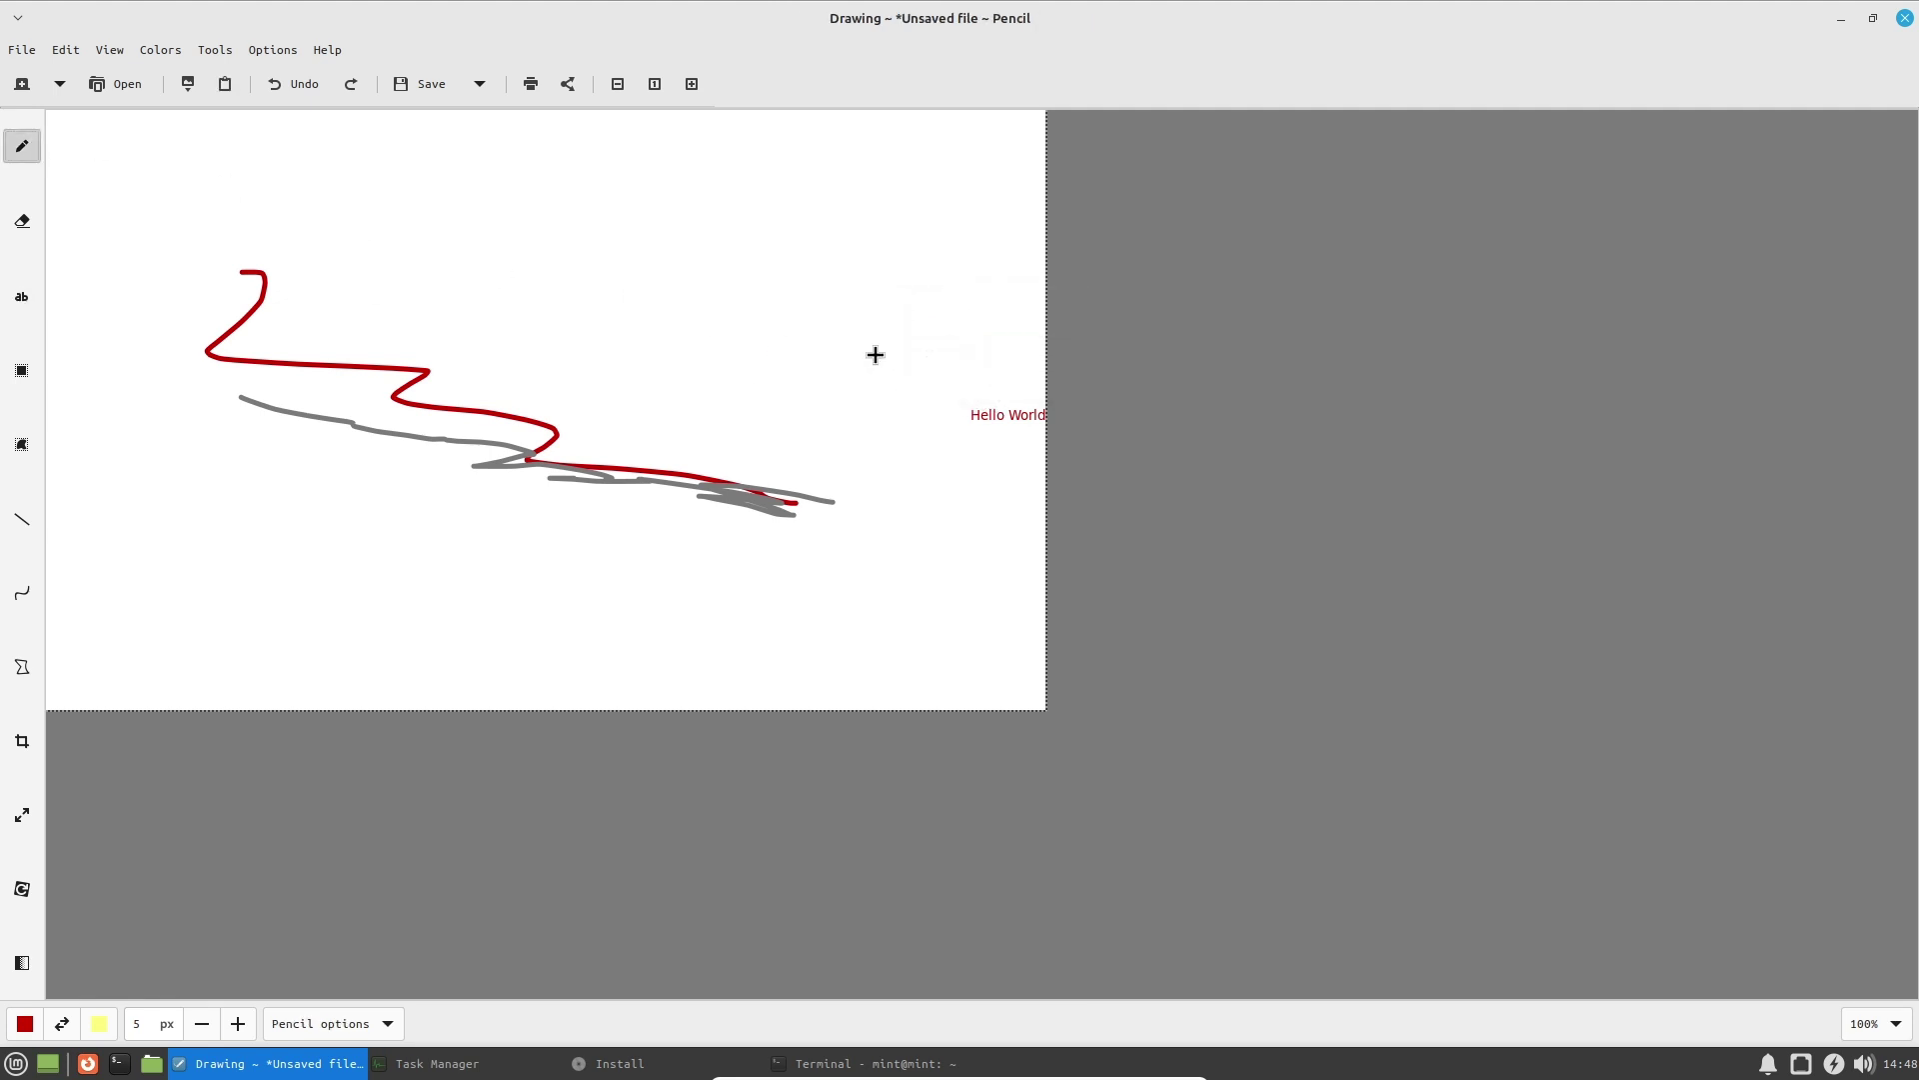
left_click_drag(1049, 461, 789, 502)
left_click_drag(947, 361, 1037, 493)
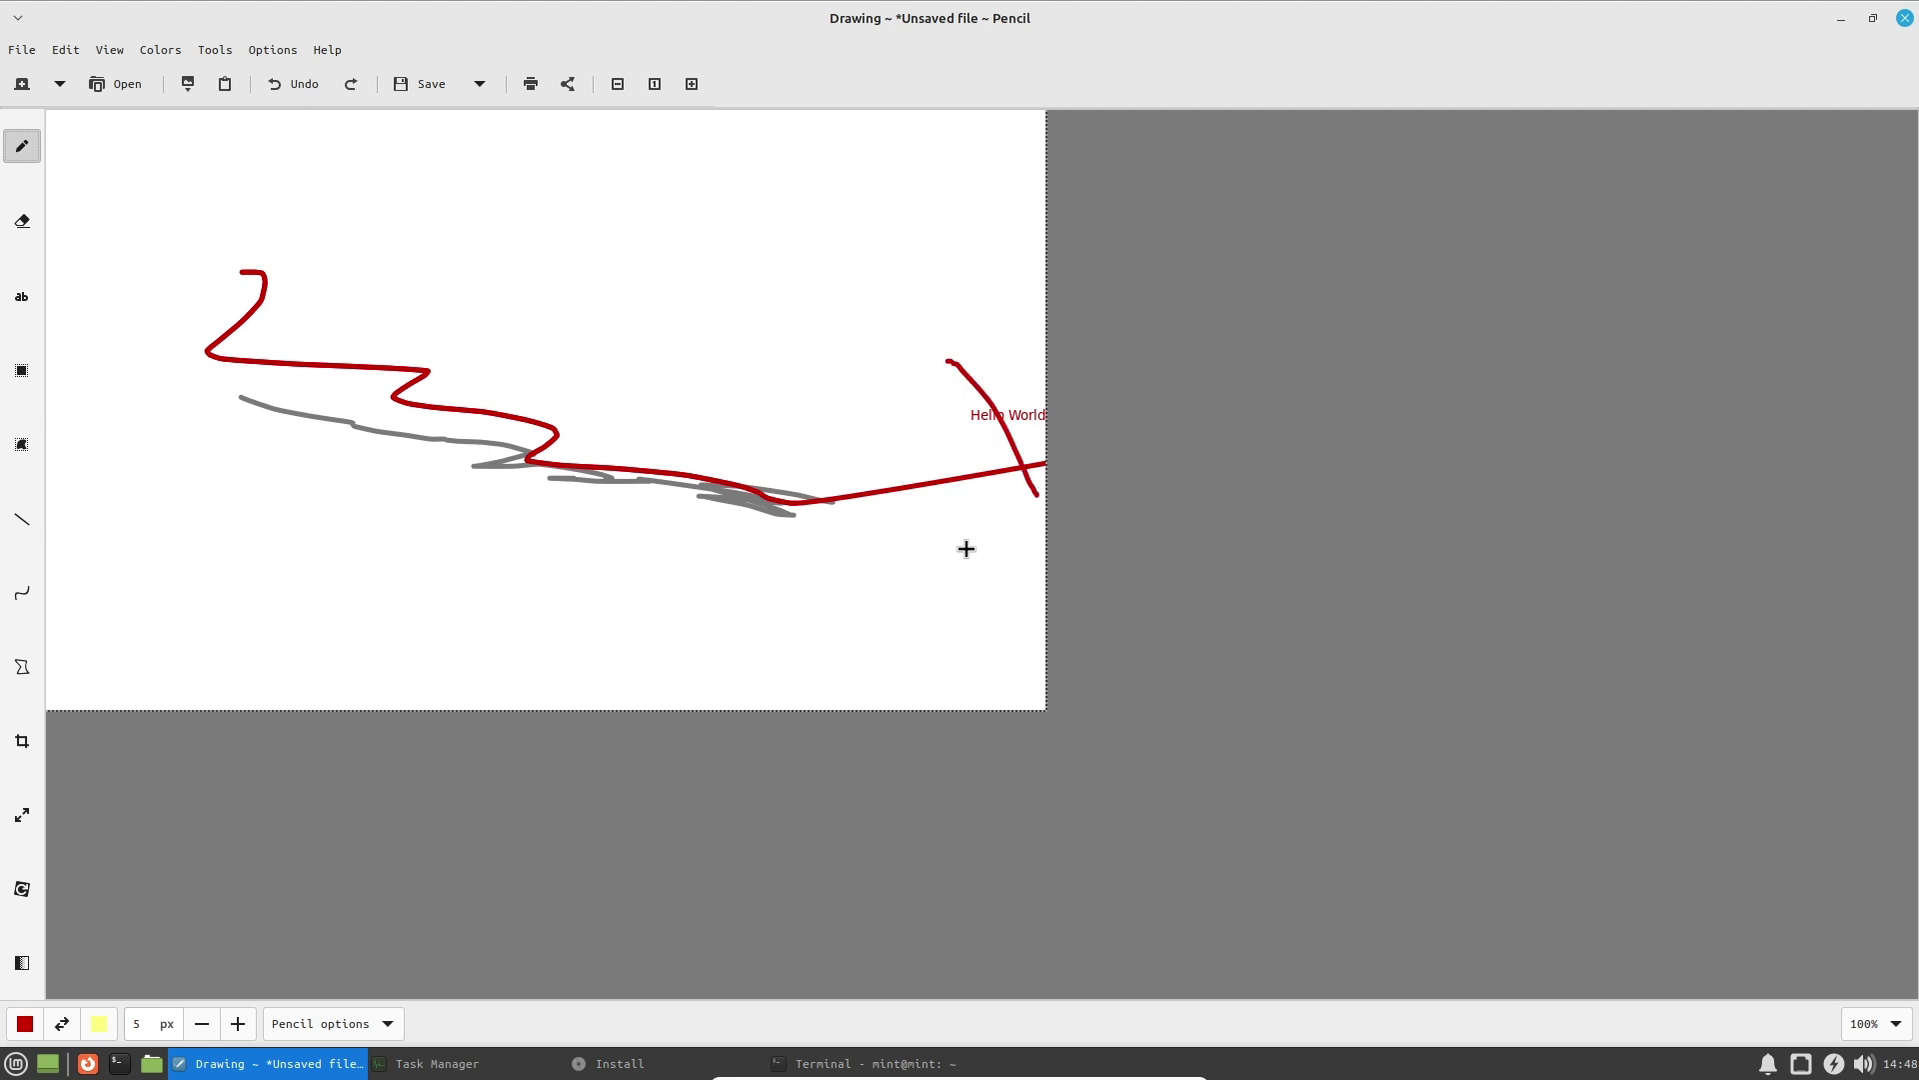
left_click(304, 84)
Undo the long red line and try widening the canvas to the right.
left_click(304, 84)
left_click(22, 742)
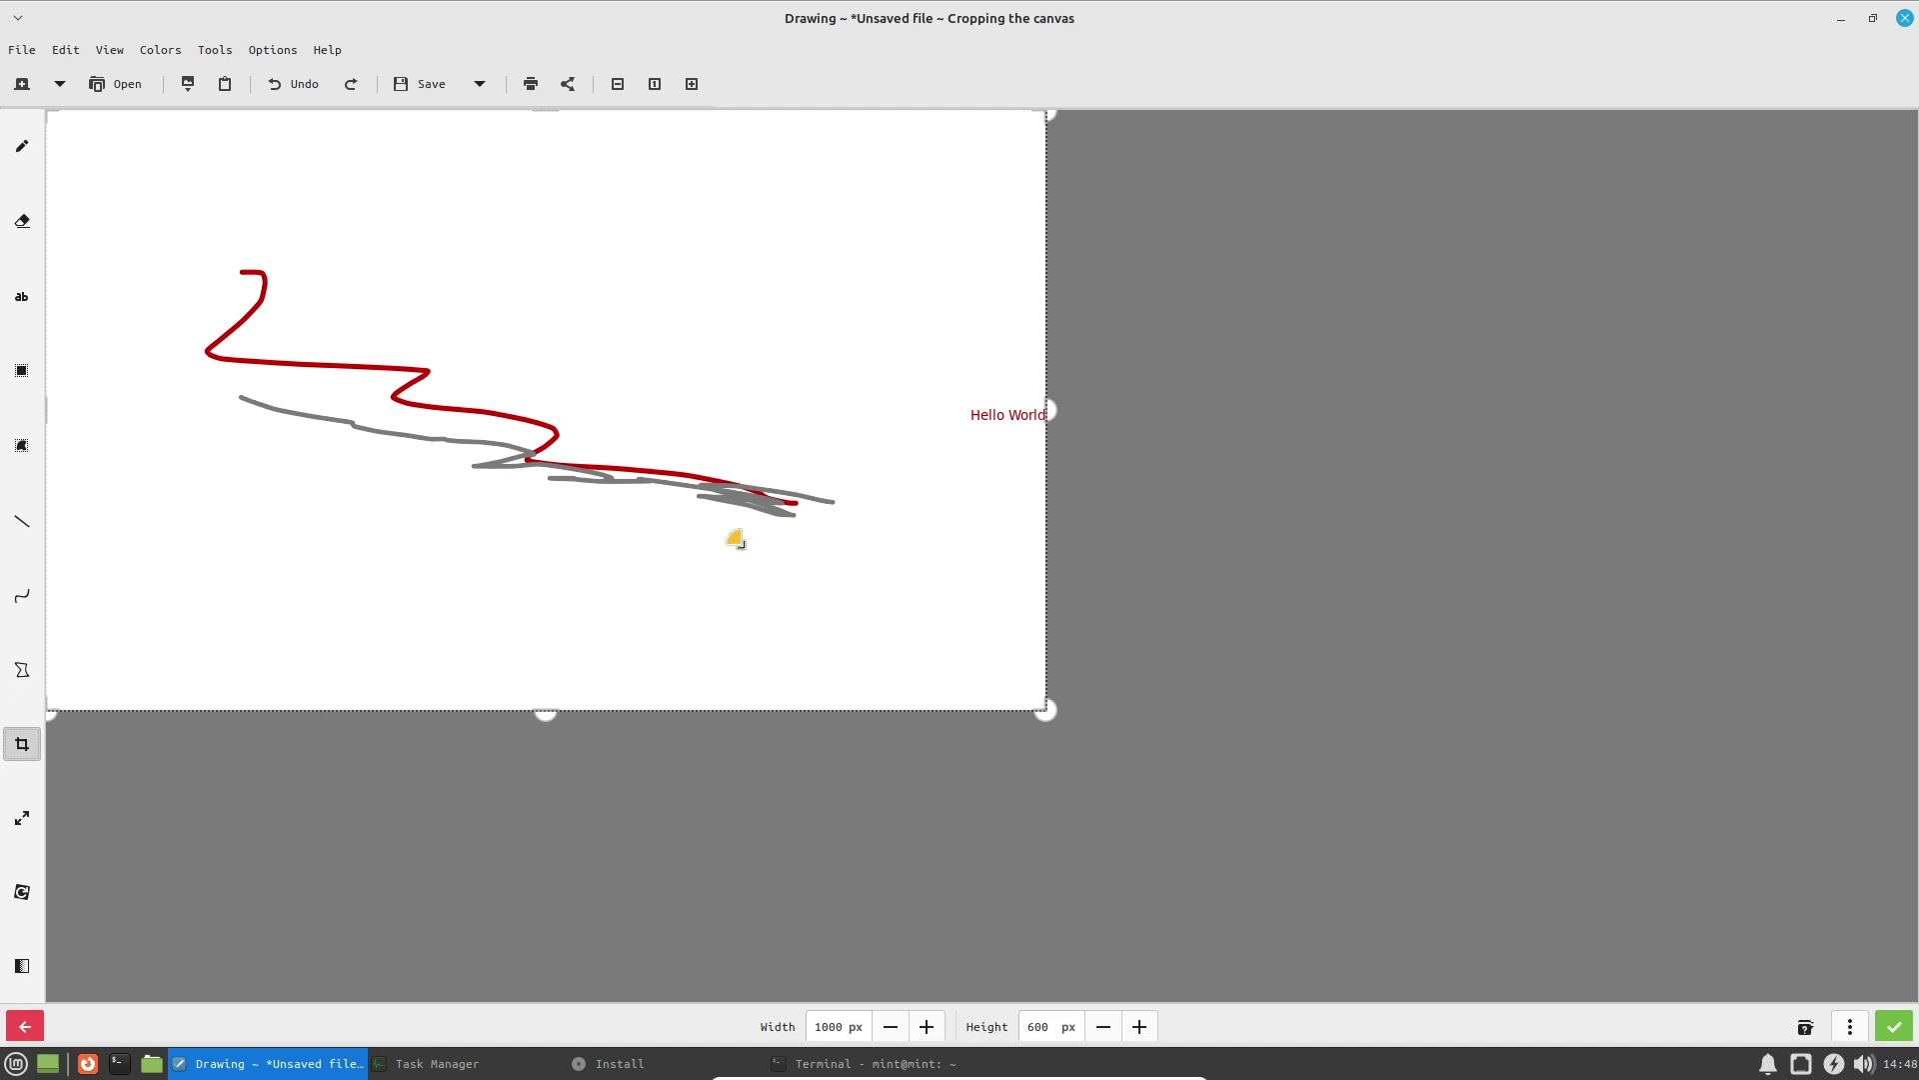
left_click_drag(920, 360, 1132, 489)
left_click_drag(1258, 406, 1218, 467)
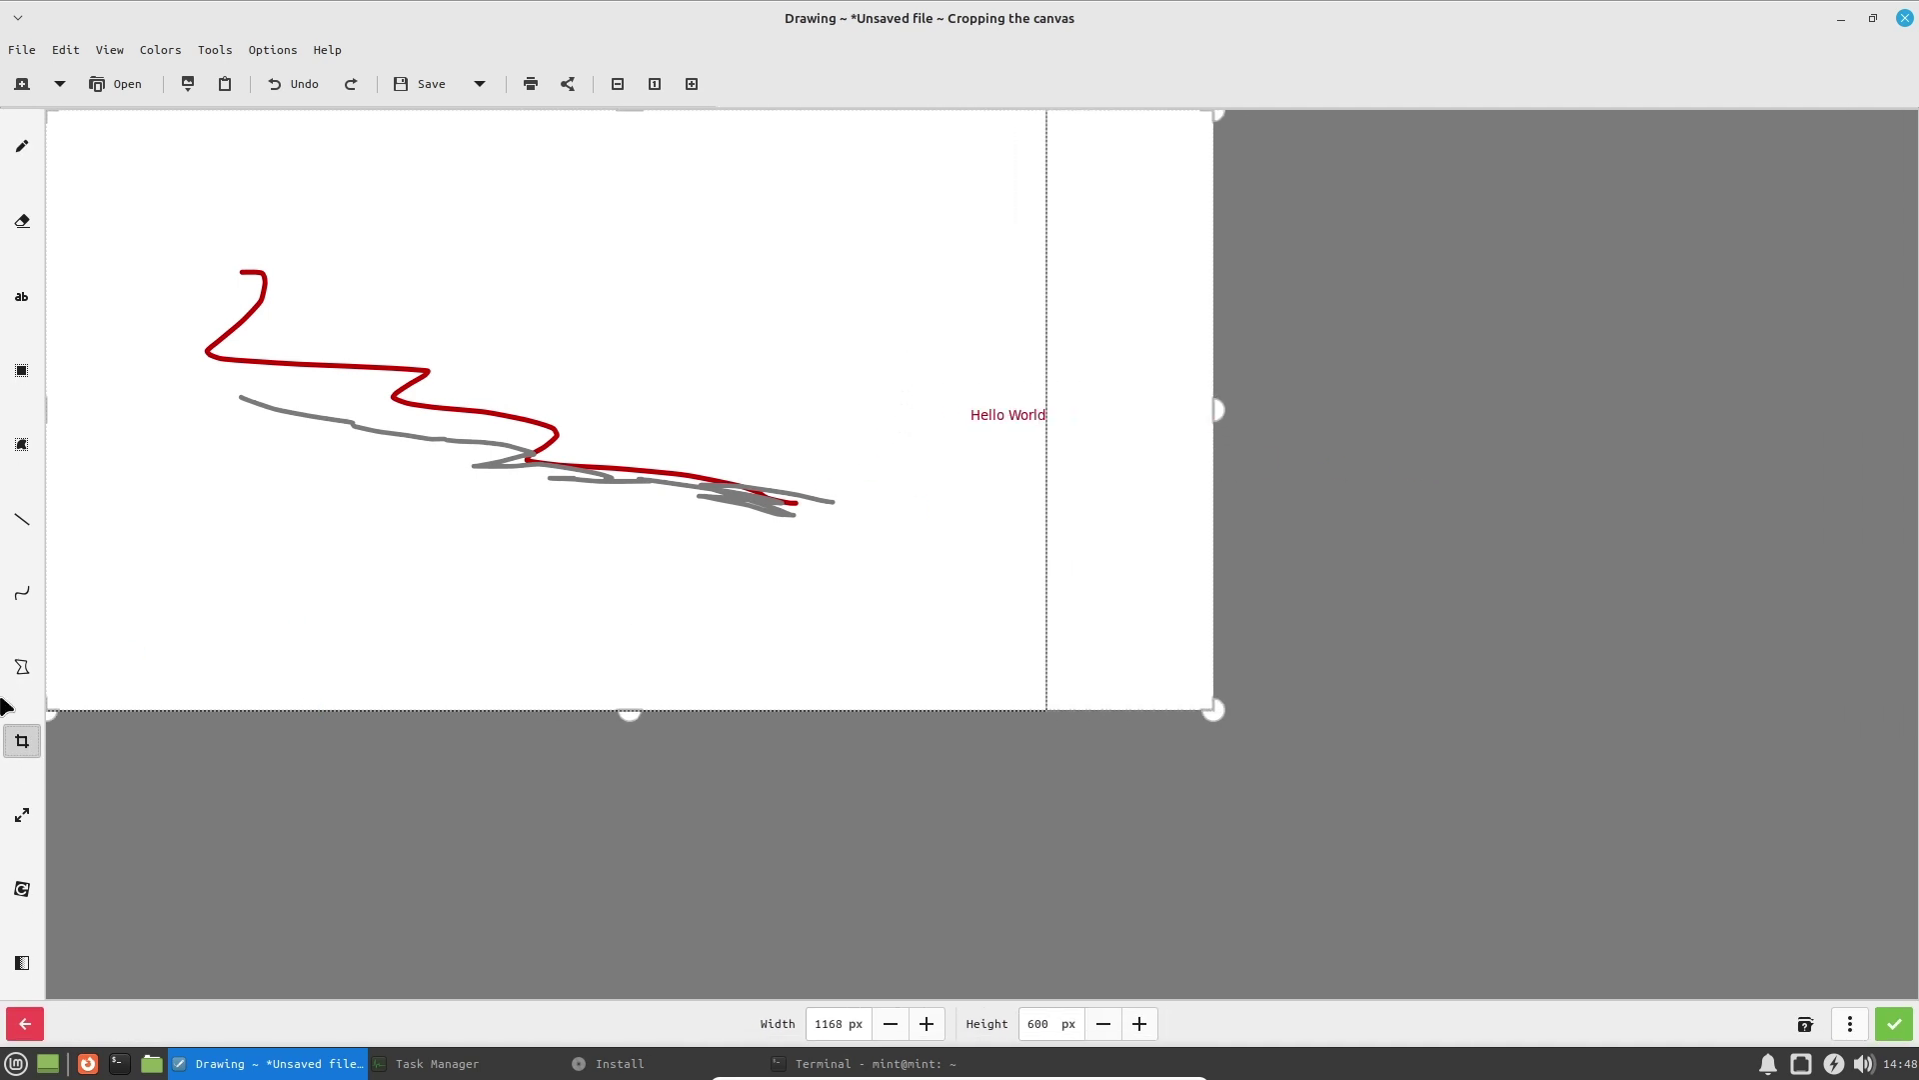
Erase part of the Hello World text, then close Drawing and discard the changes.
left_click(24, 222)
left_click_drag(999, 414, 1011, 432)
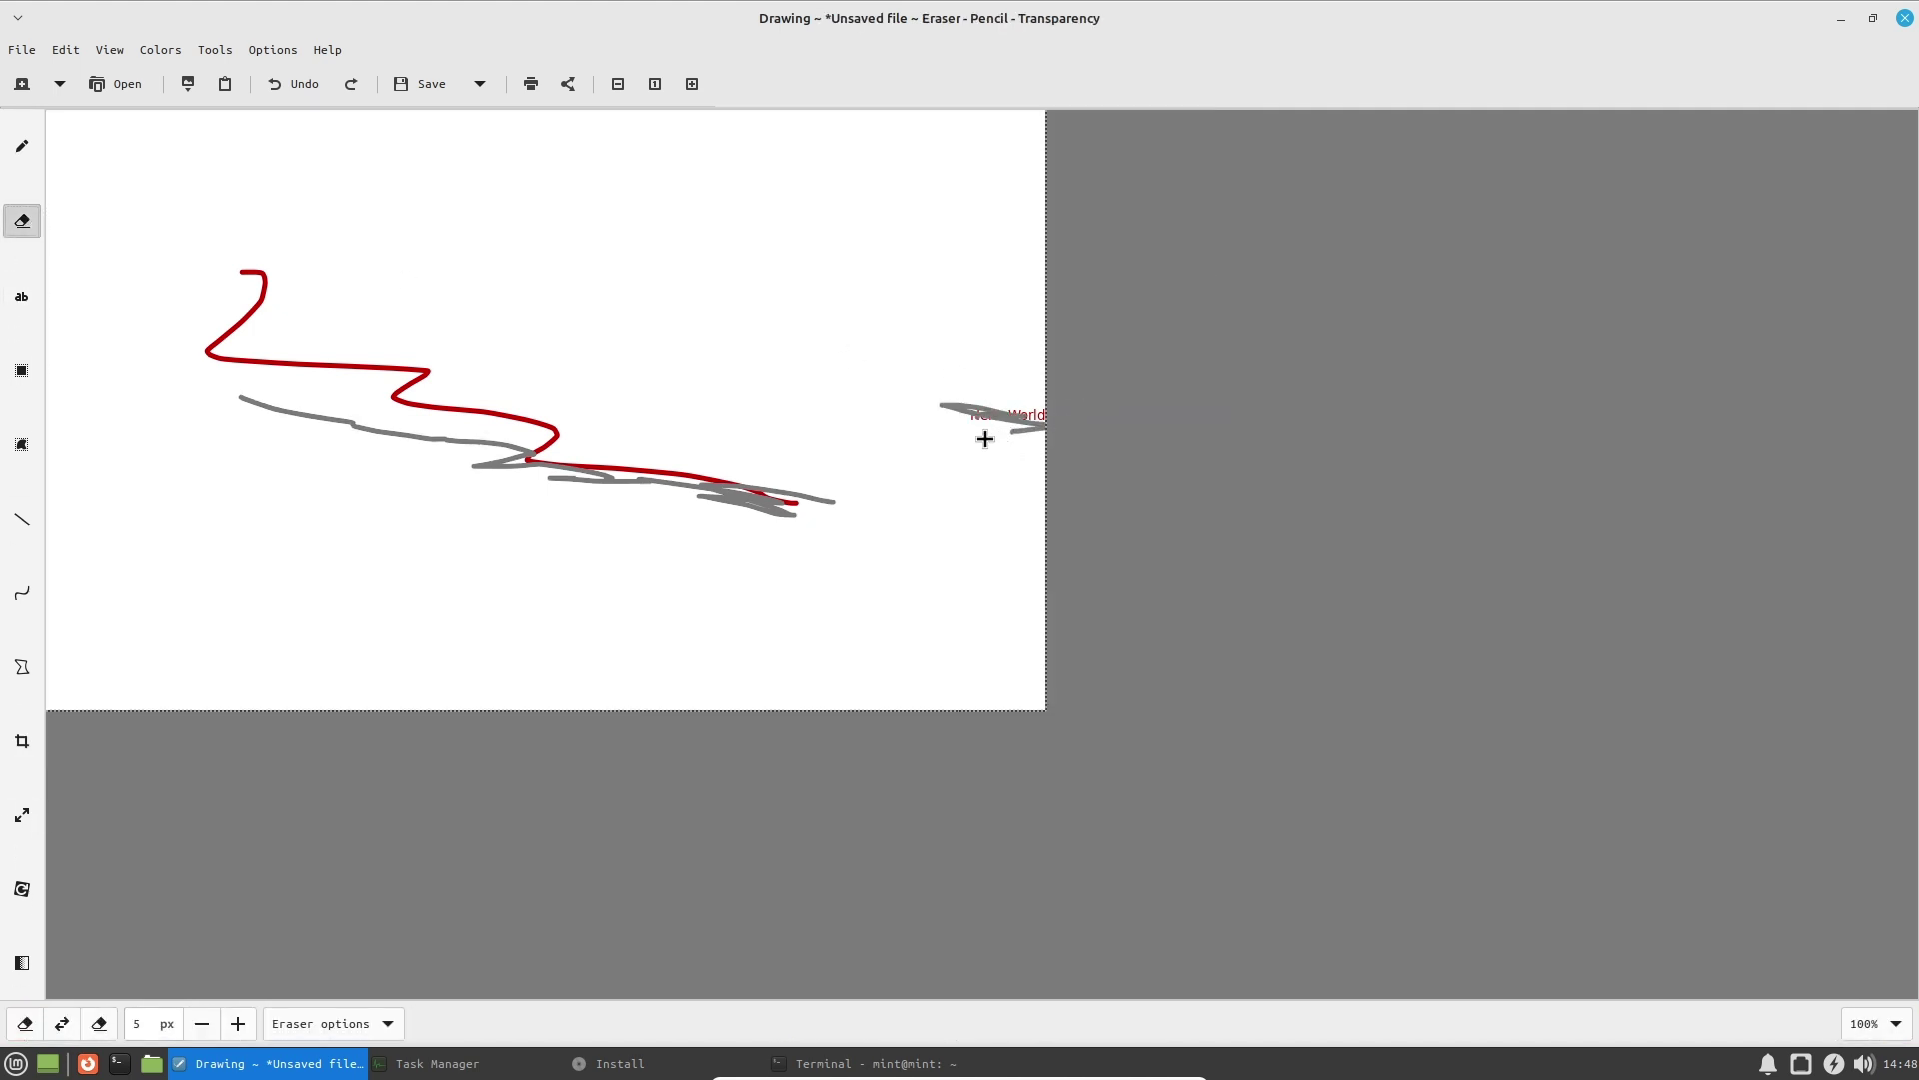
left_click(1908, 19)
left_click(823, 708)
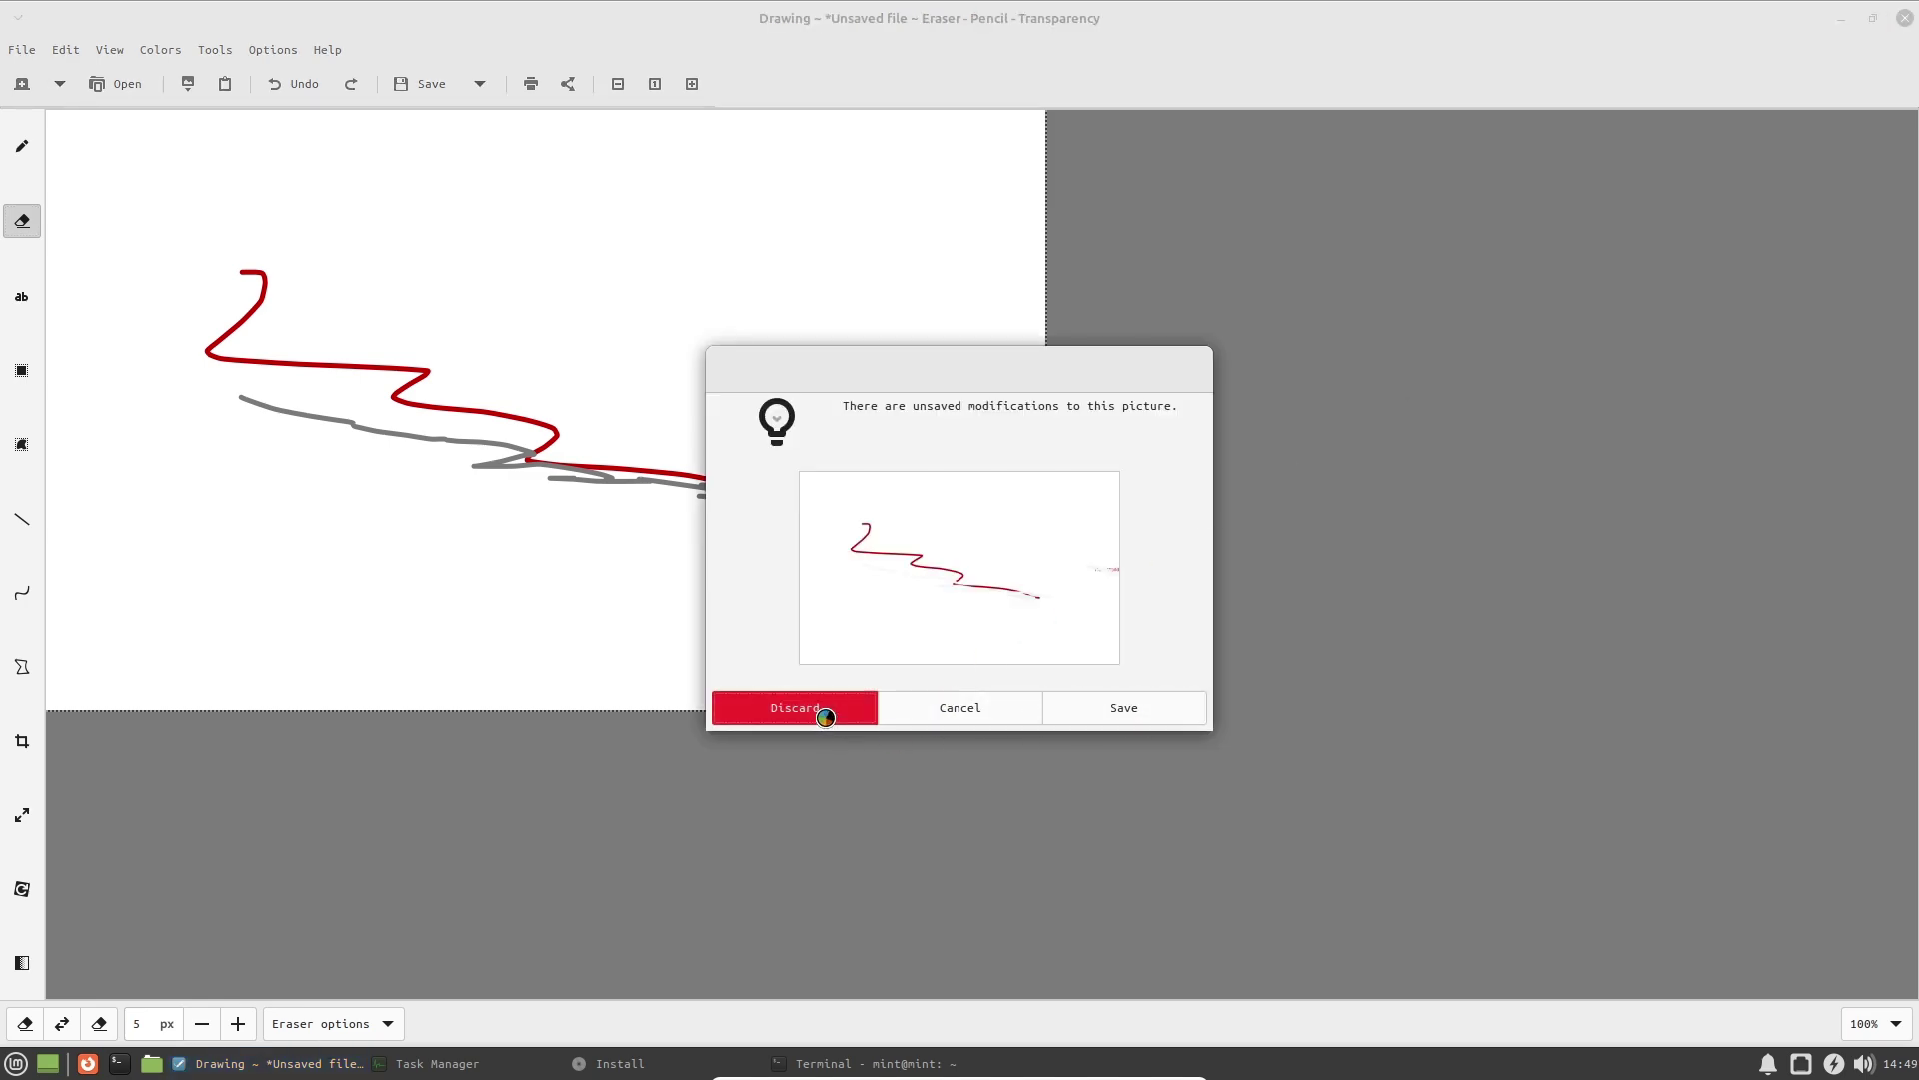
Show the Graphics category in the applications menu.
left_click(8, 1065)
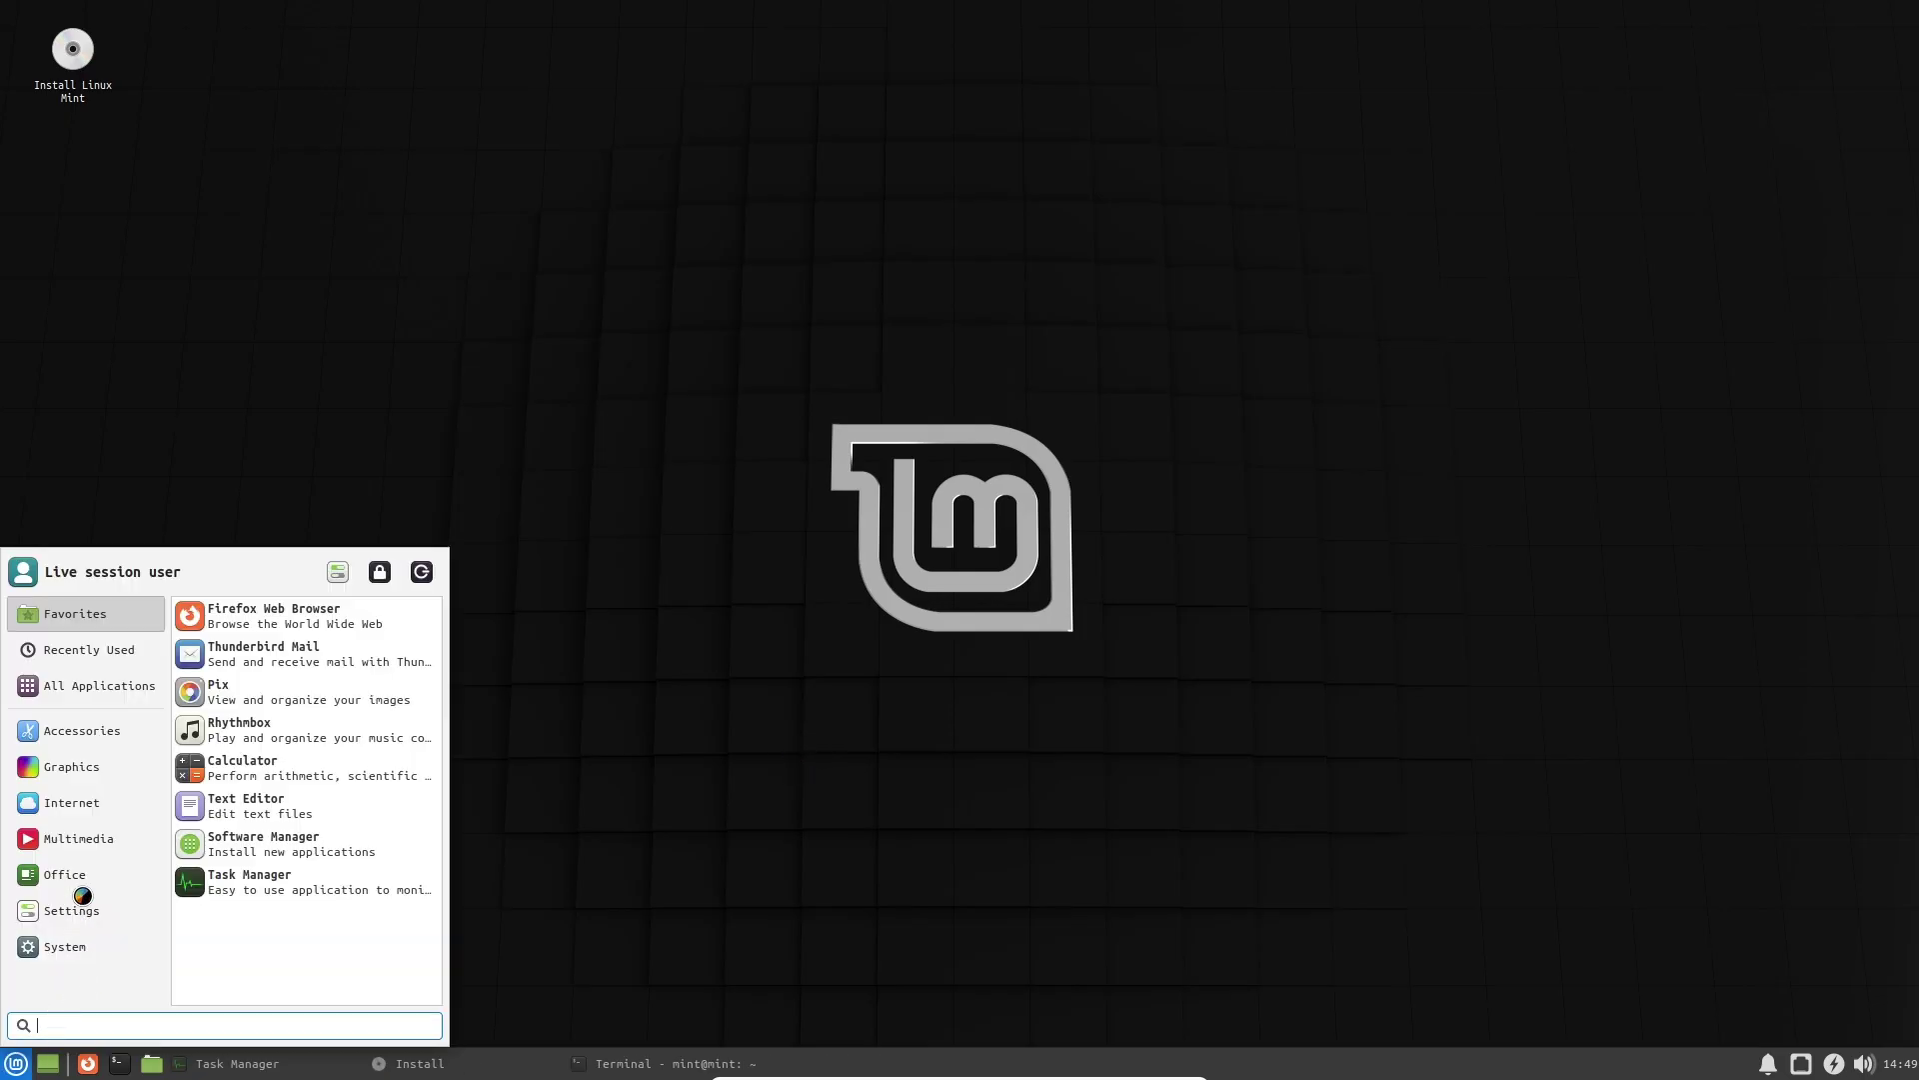
mouse_move(92, 731)
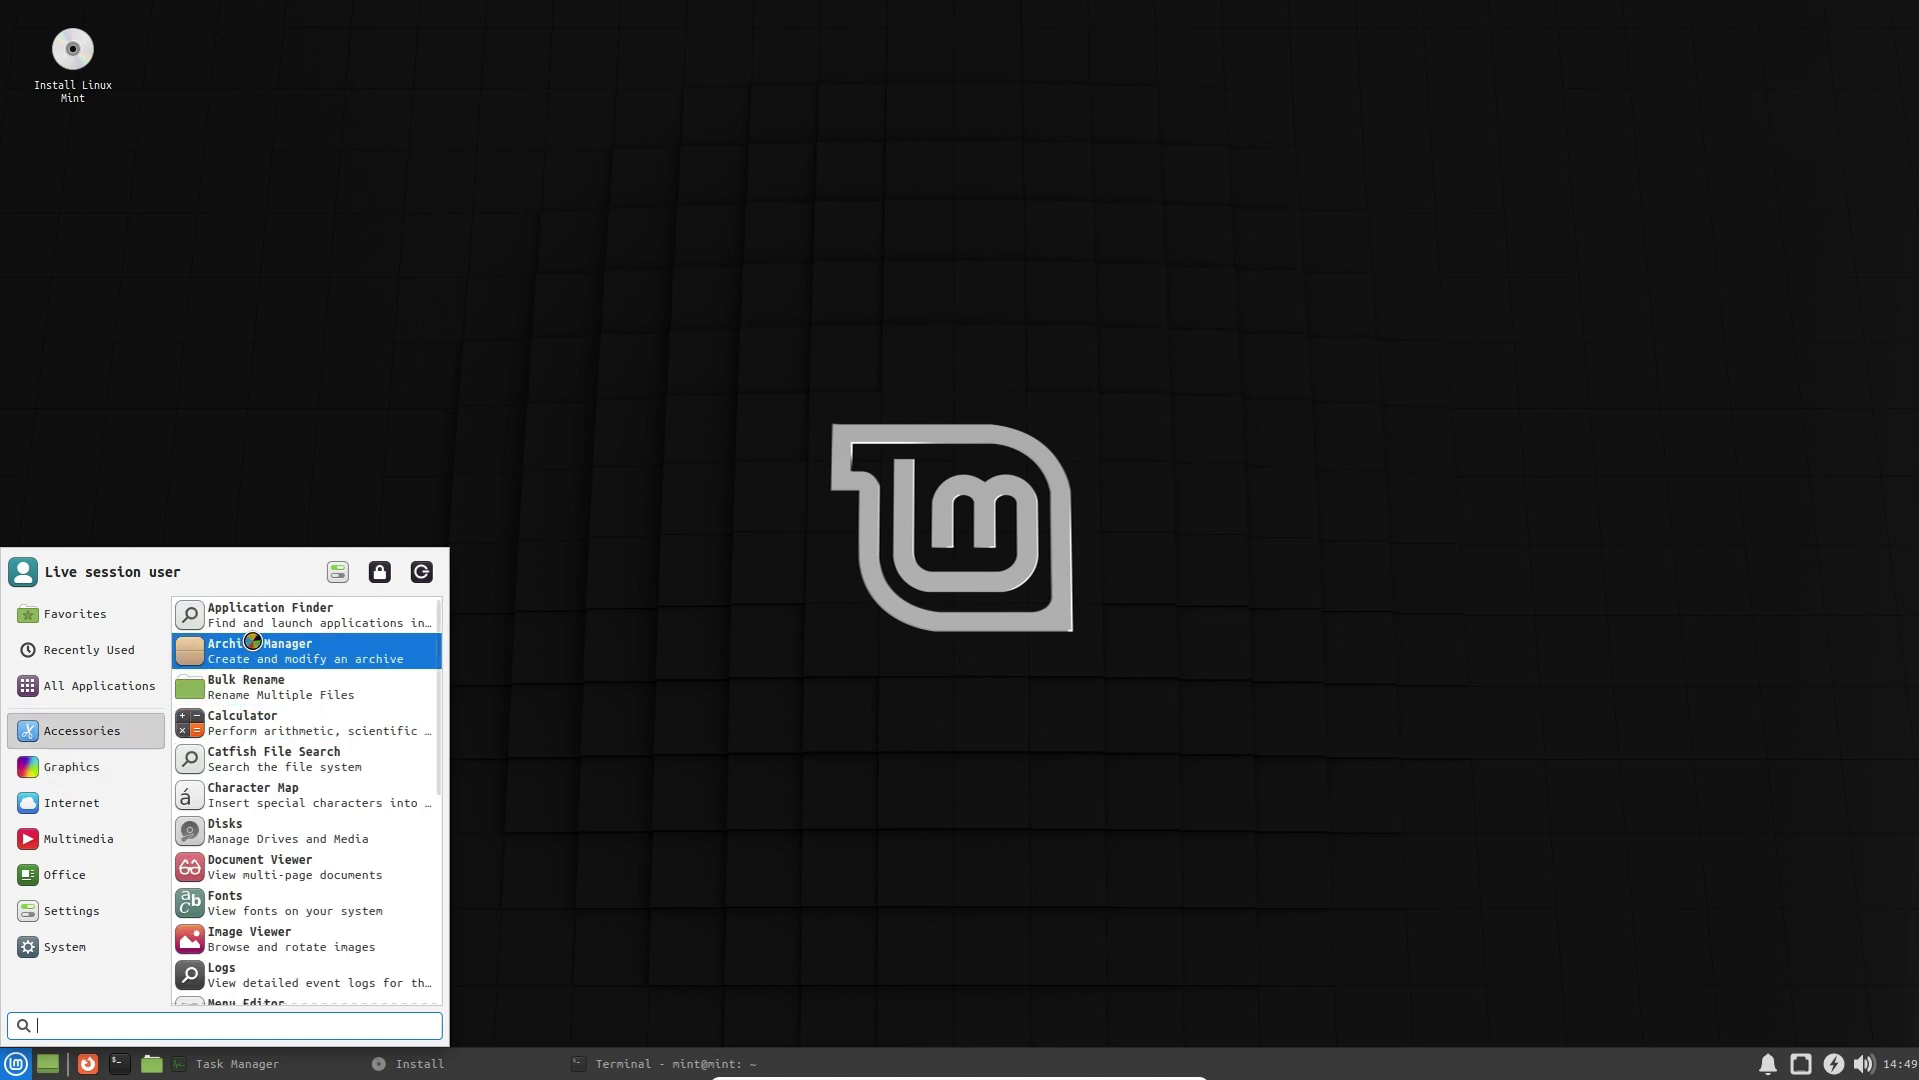
scroll(281, 857, "down", 1)
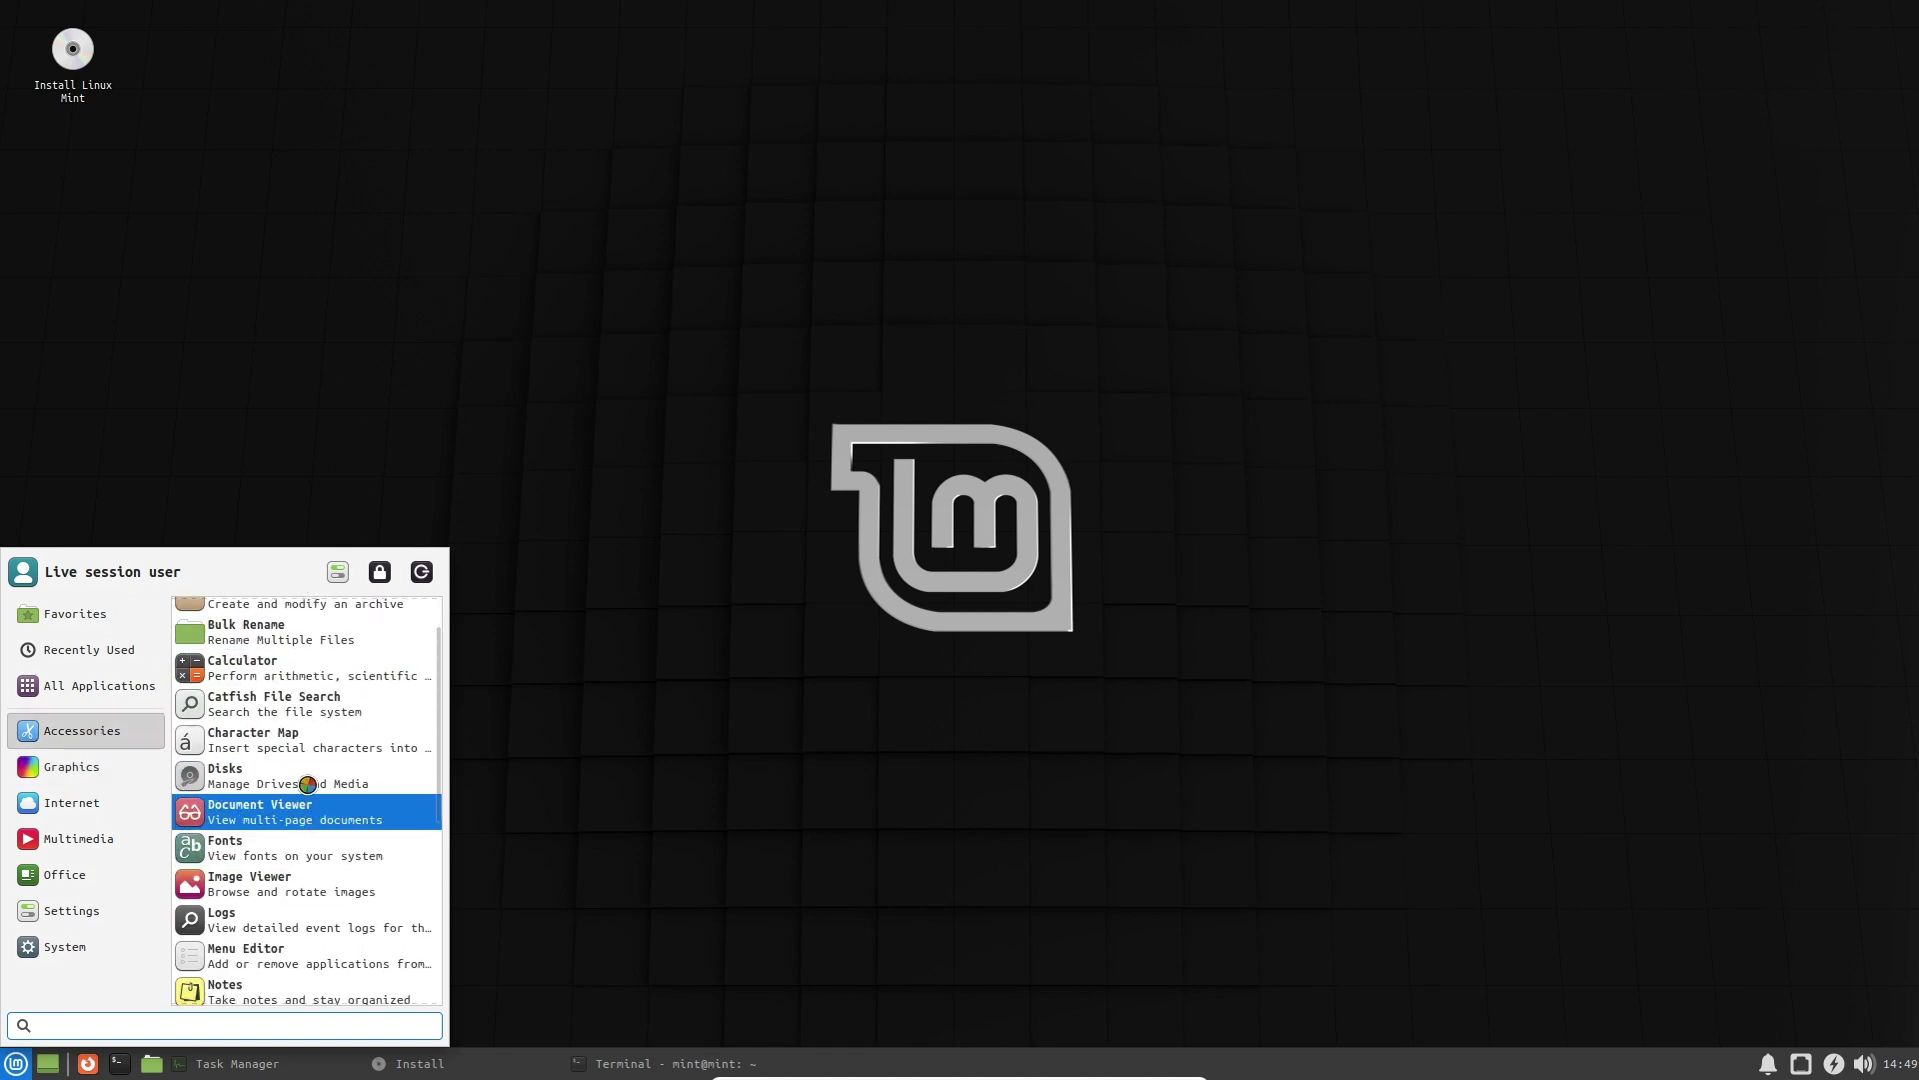
scroll(313, 809, "down", 2)
scroll(313, 832, "down", 3)
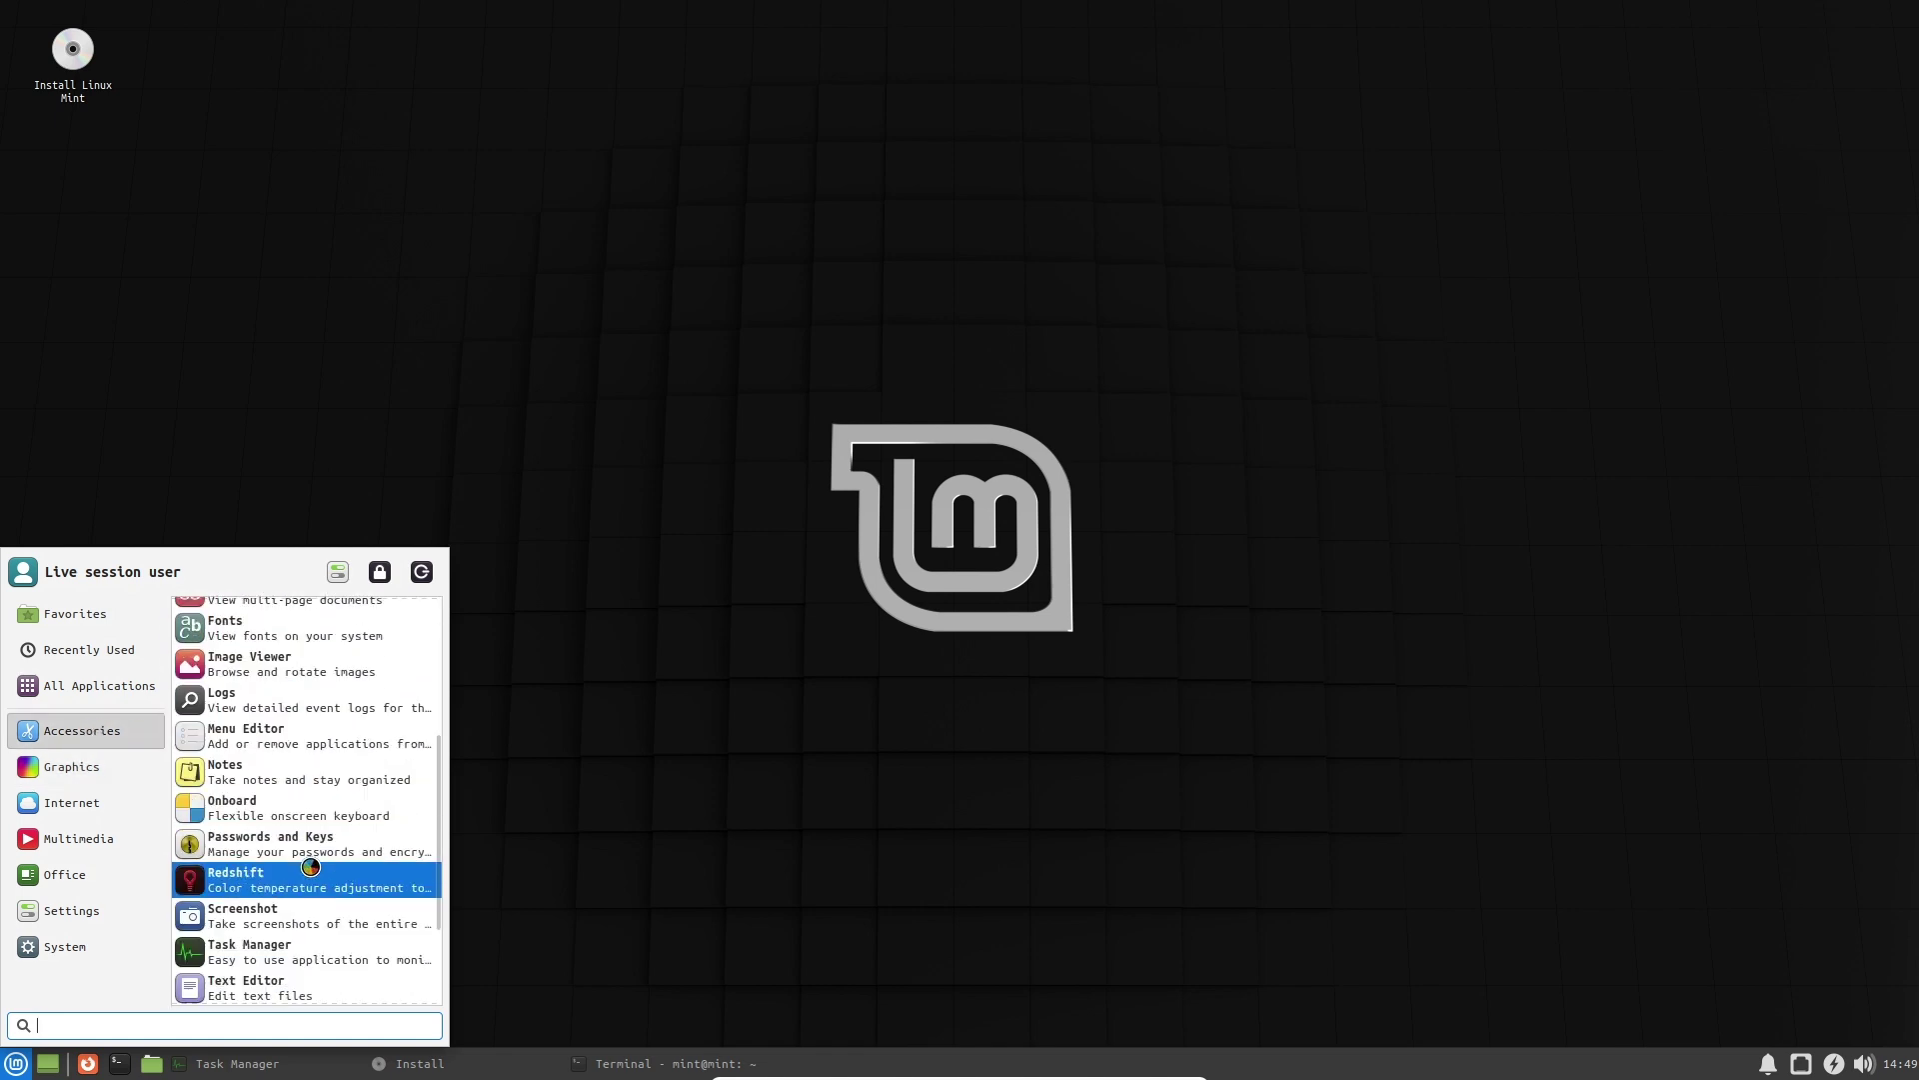
scroll(313, 844, "down", 1)
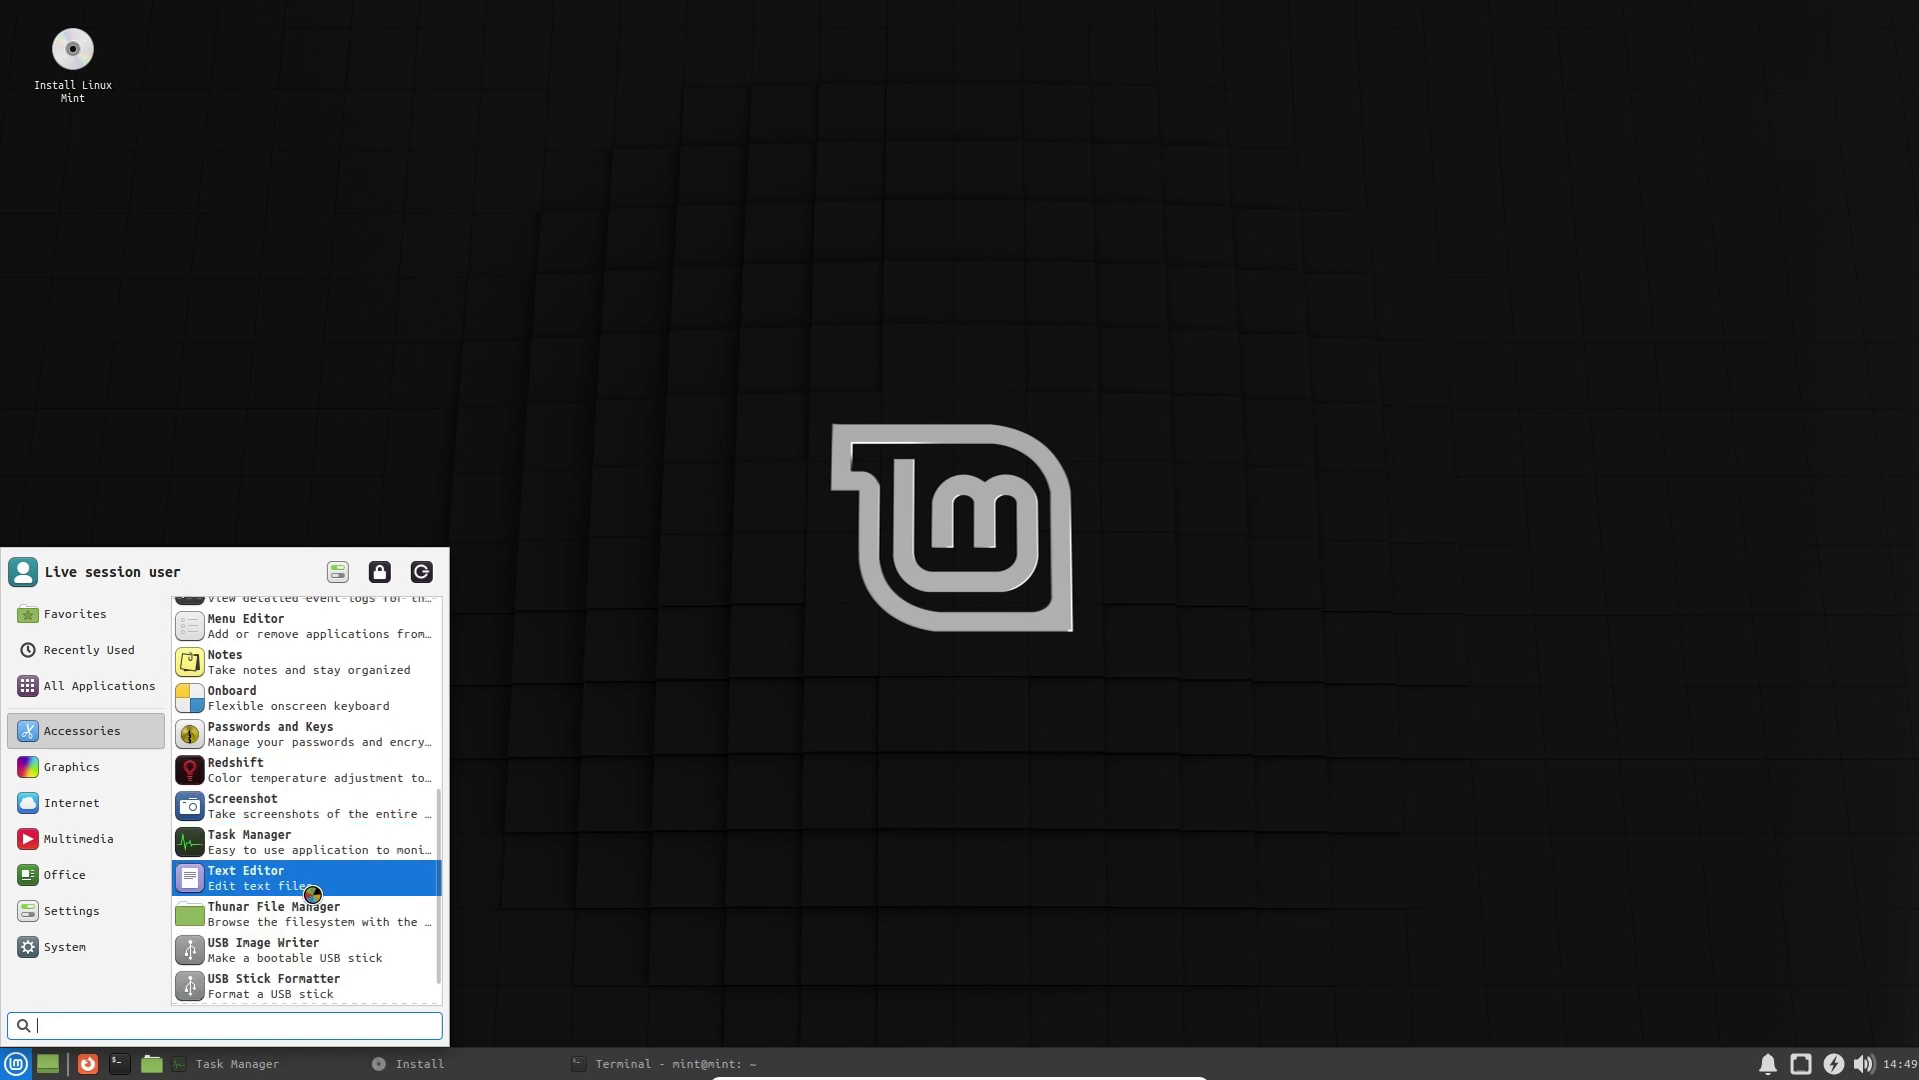
scroll(312, 873, "down", 1)
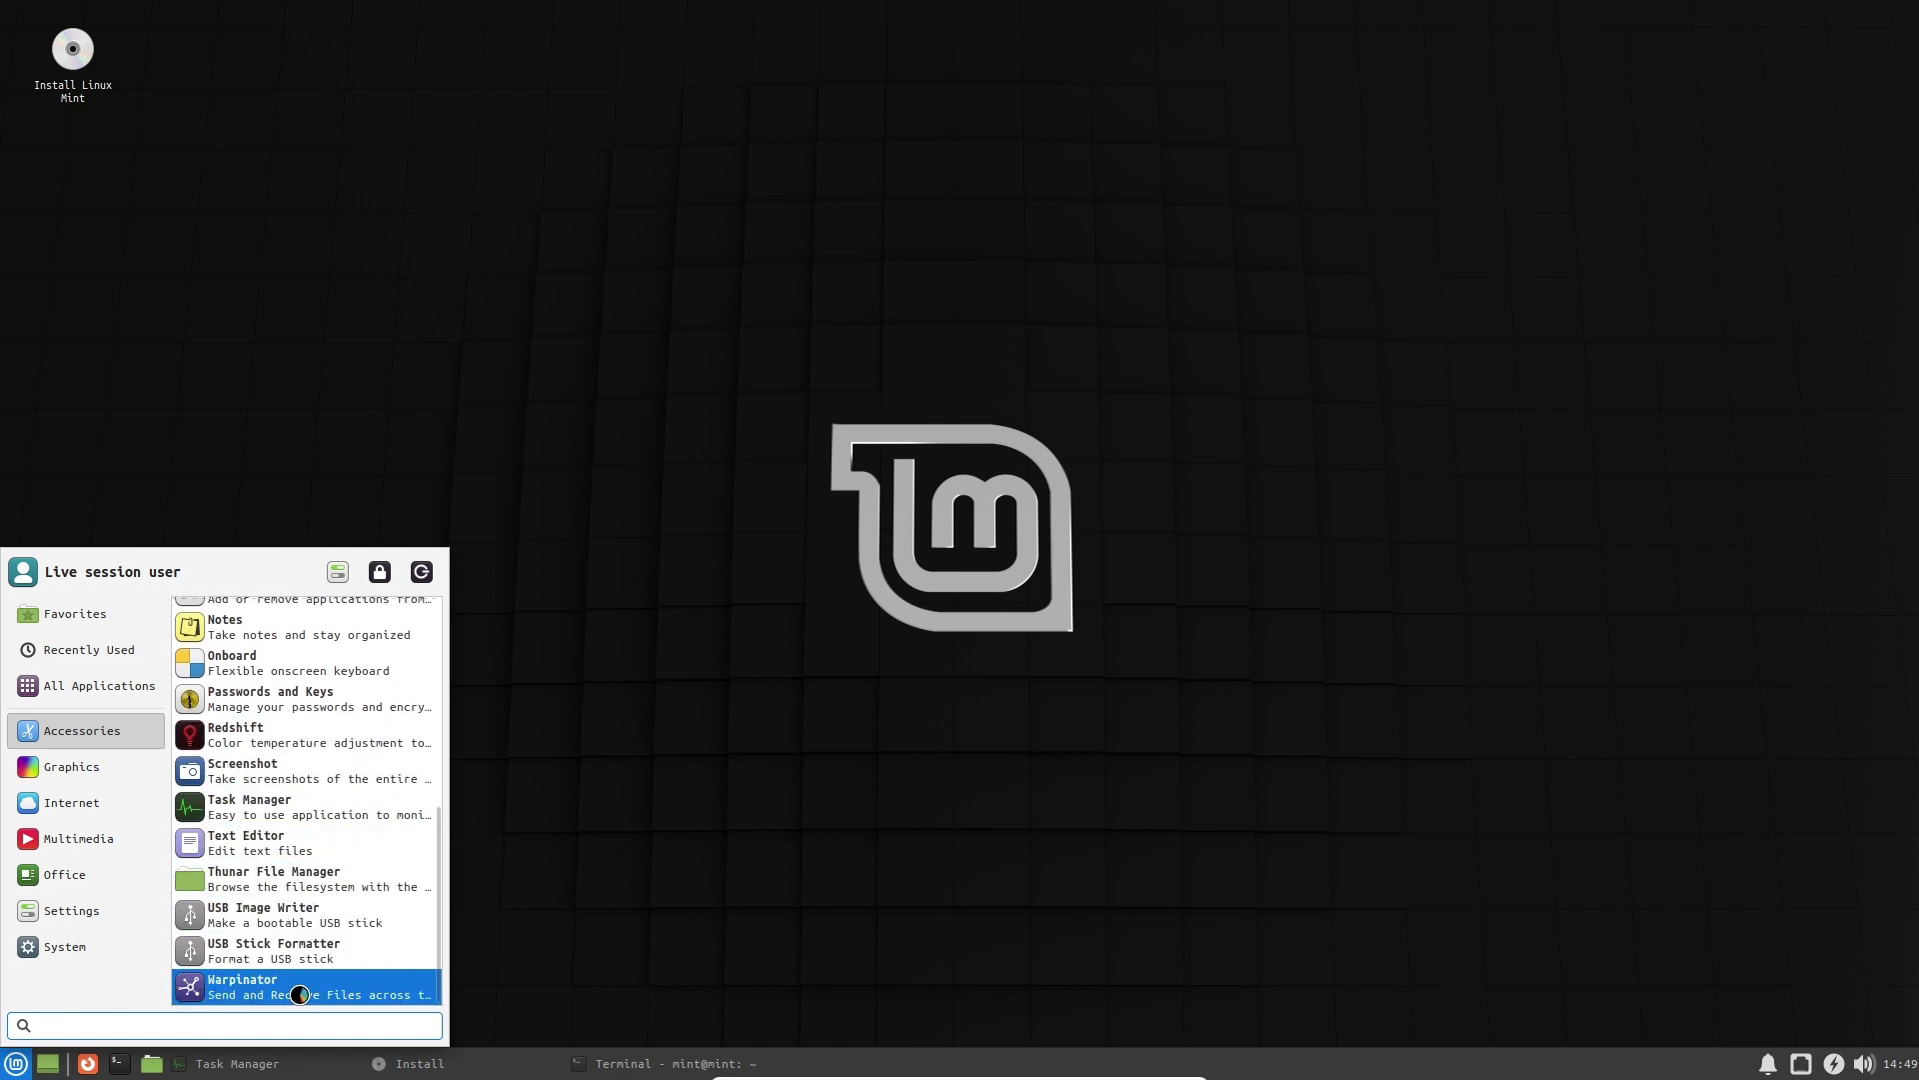
left_click(90, 764)
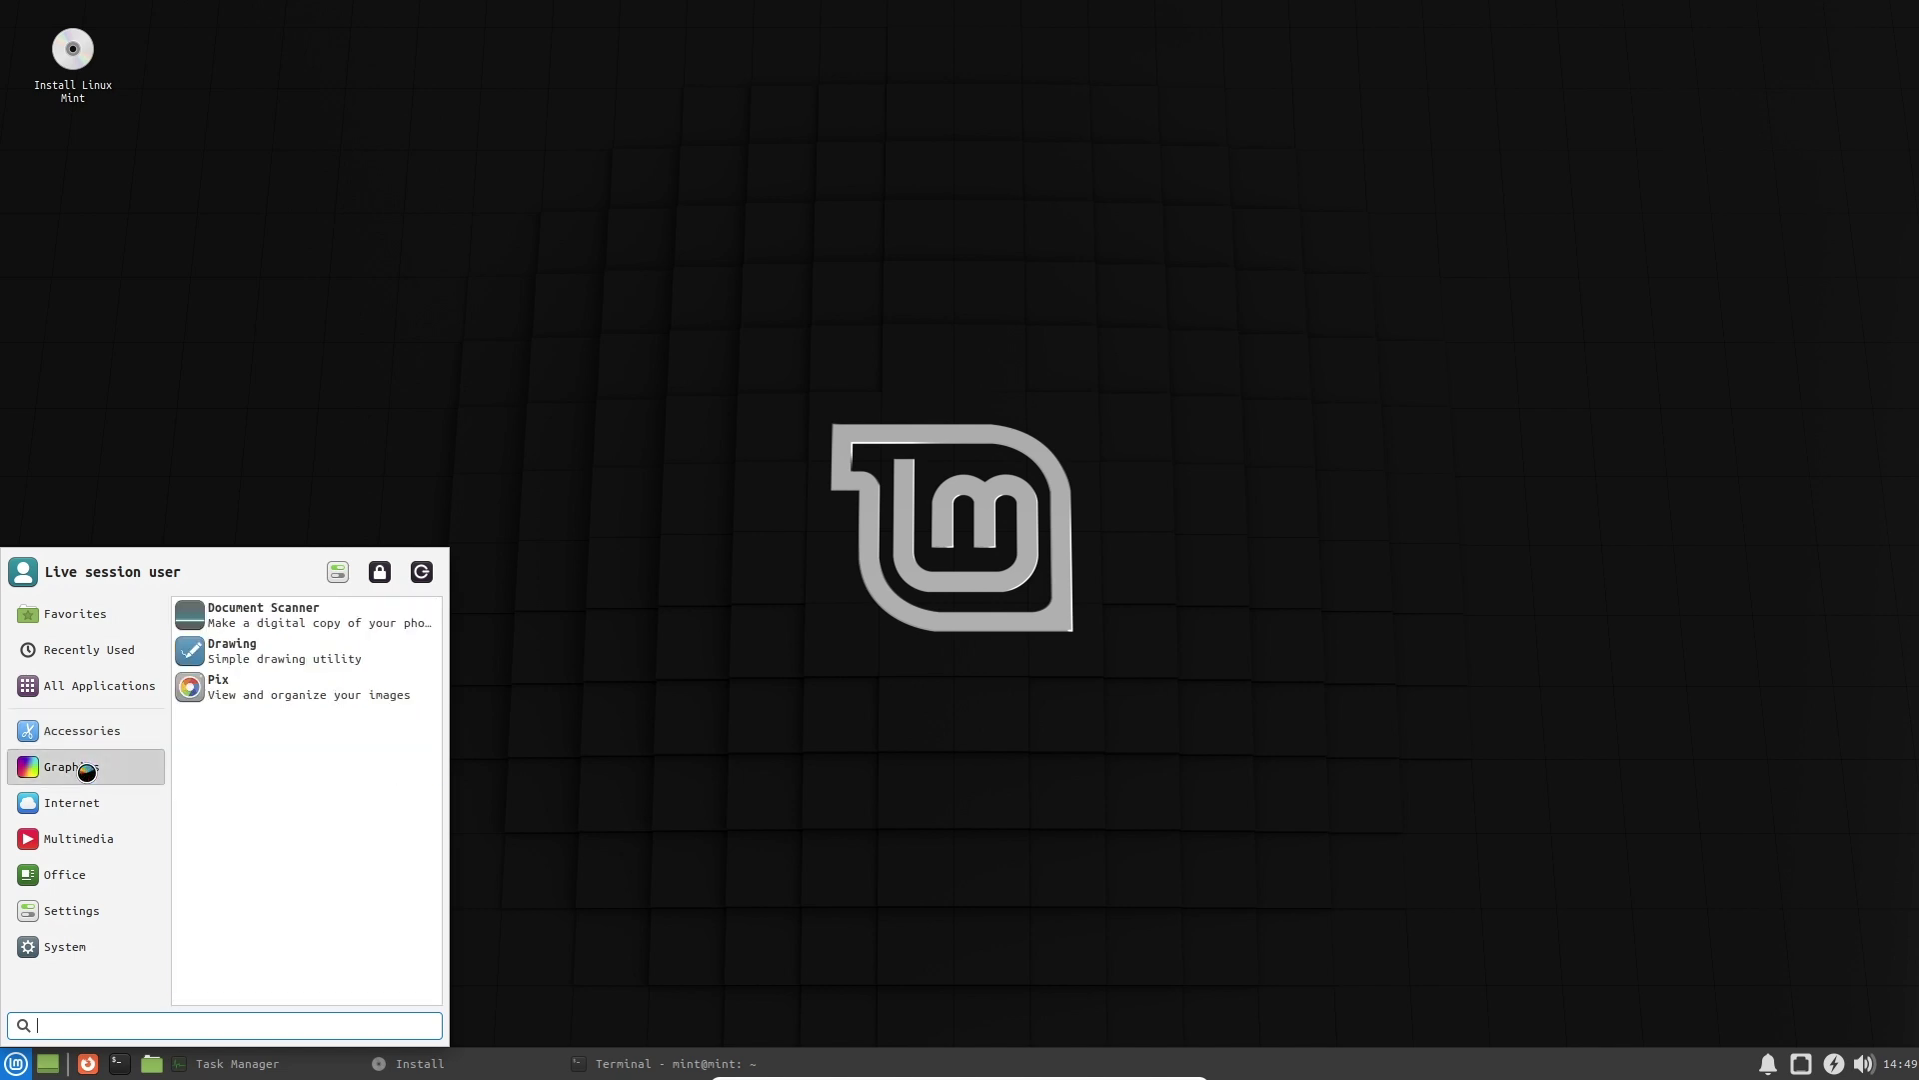
Launch the Pix image viewer, close it, and reopen the applications menu.
left_click(276, 688)
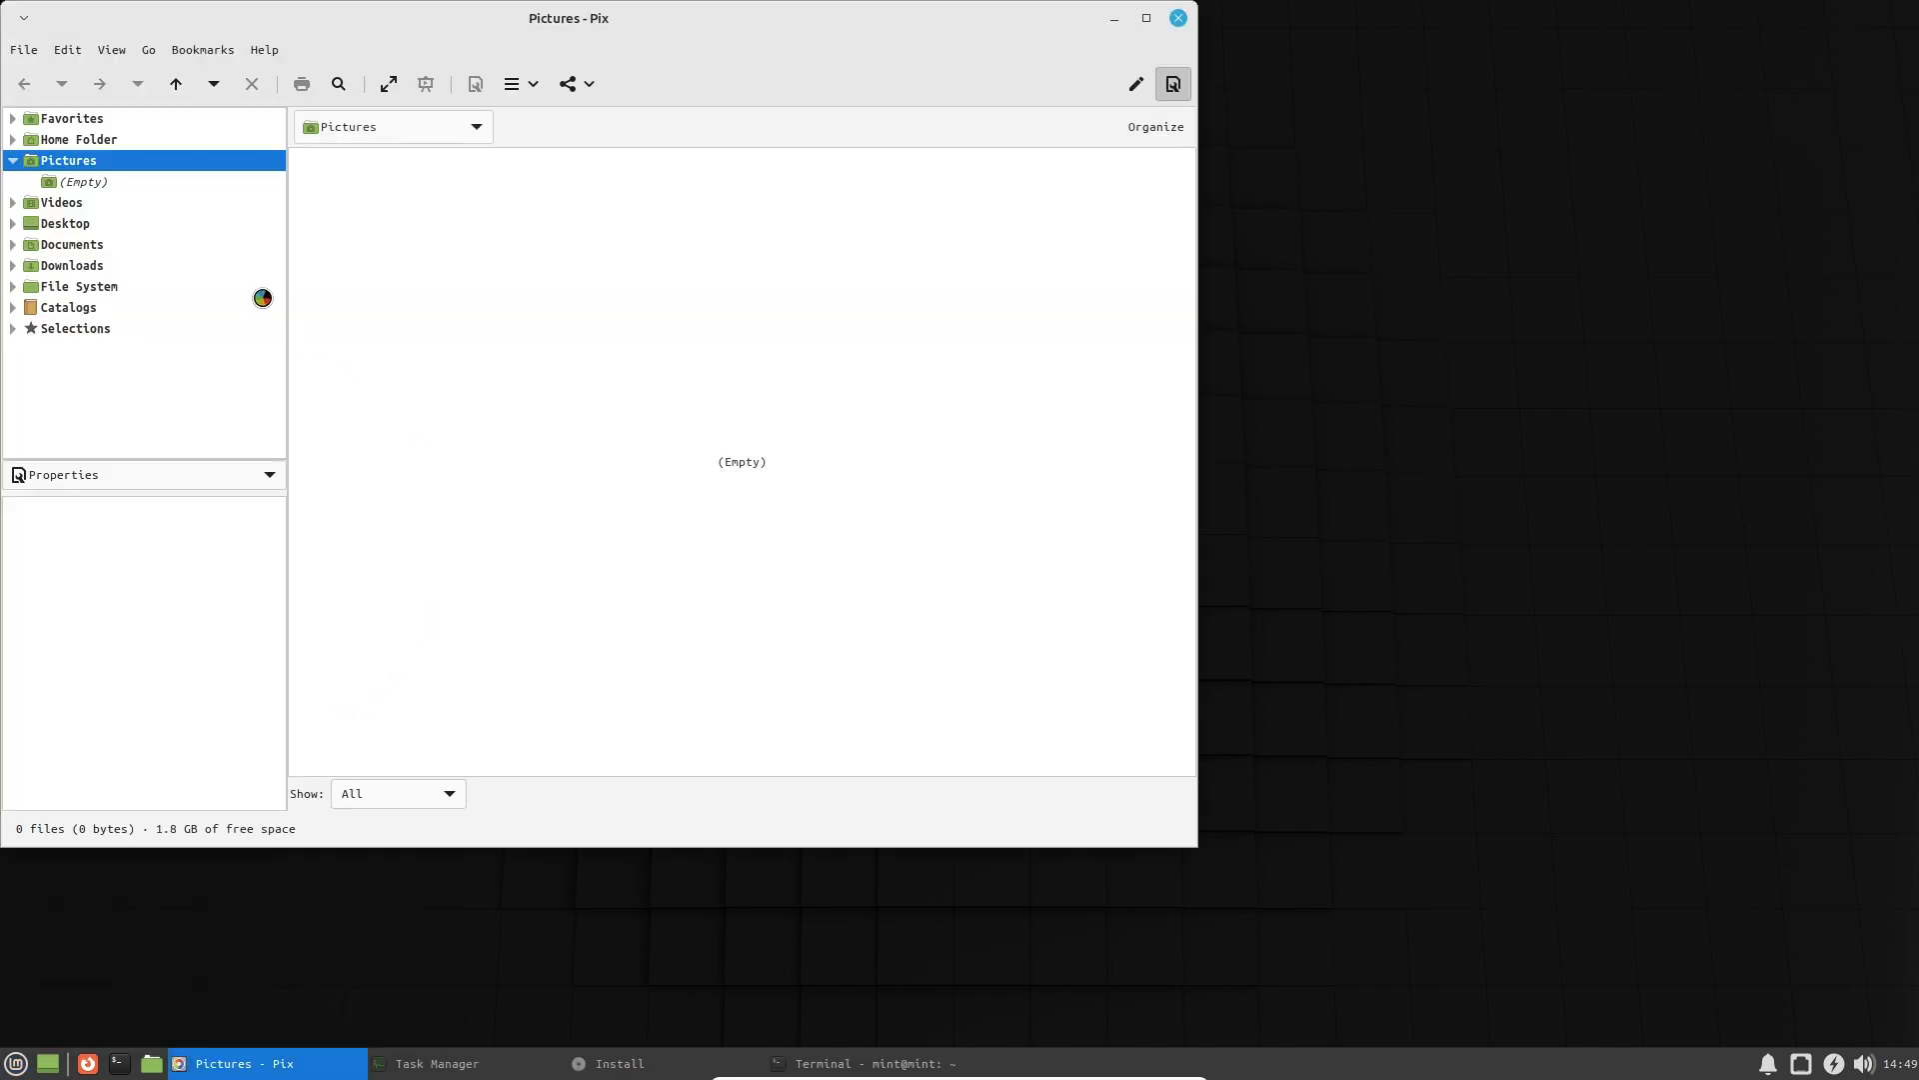
left_click(1186, 17)
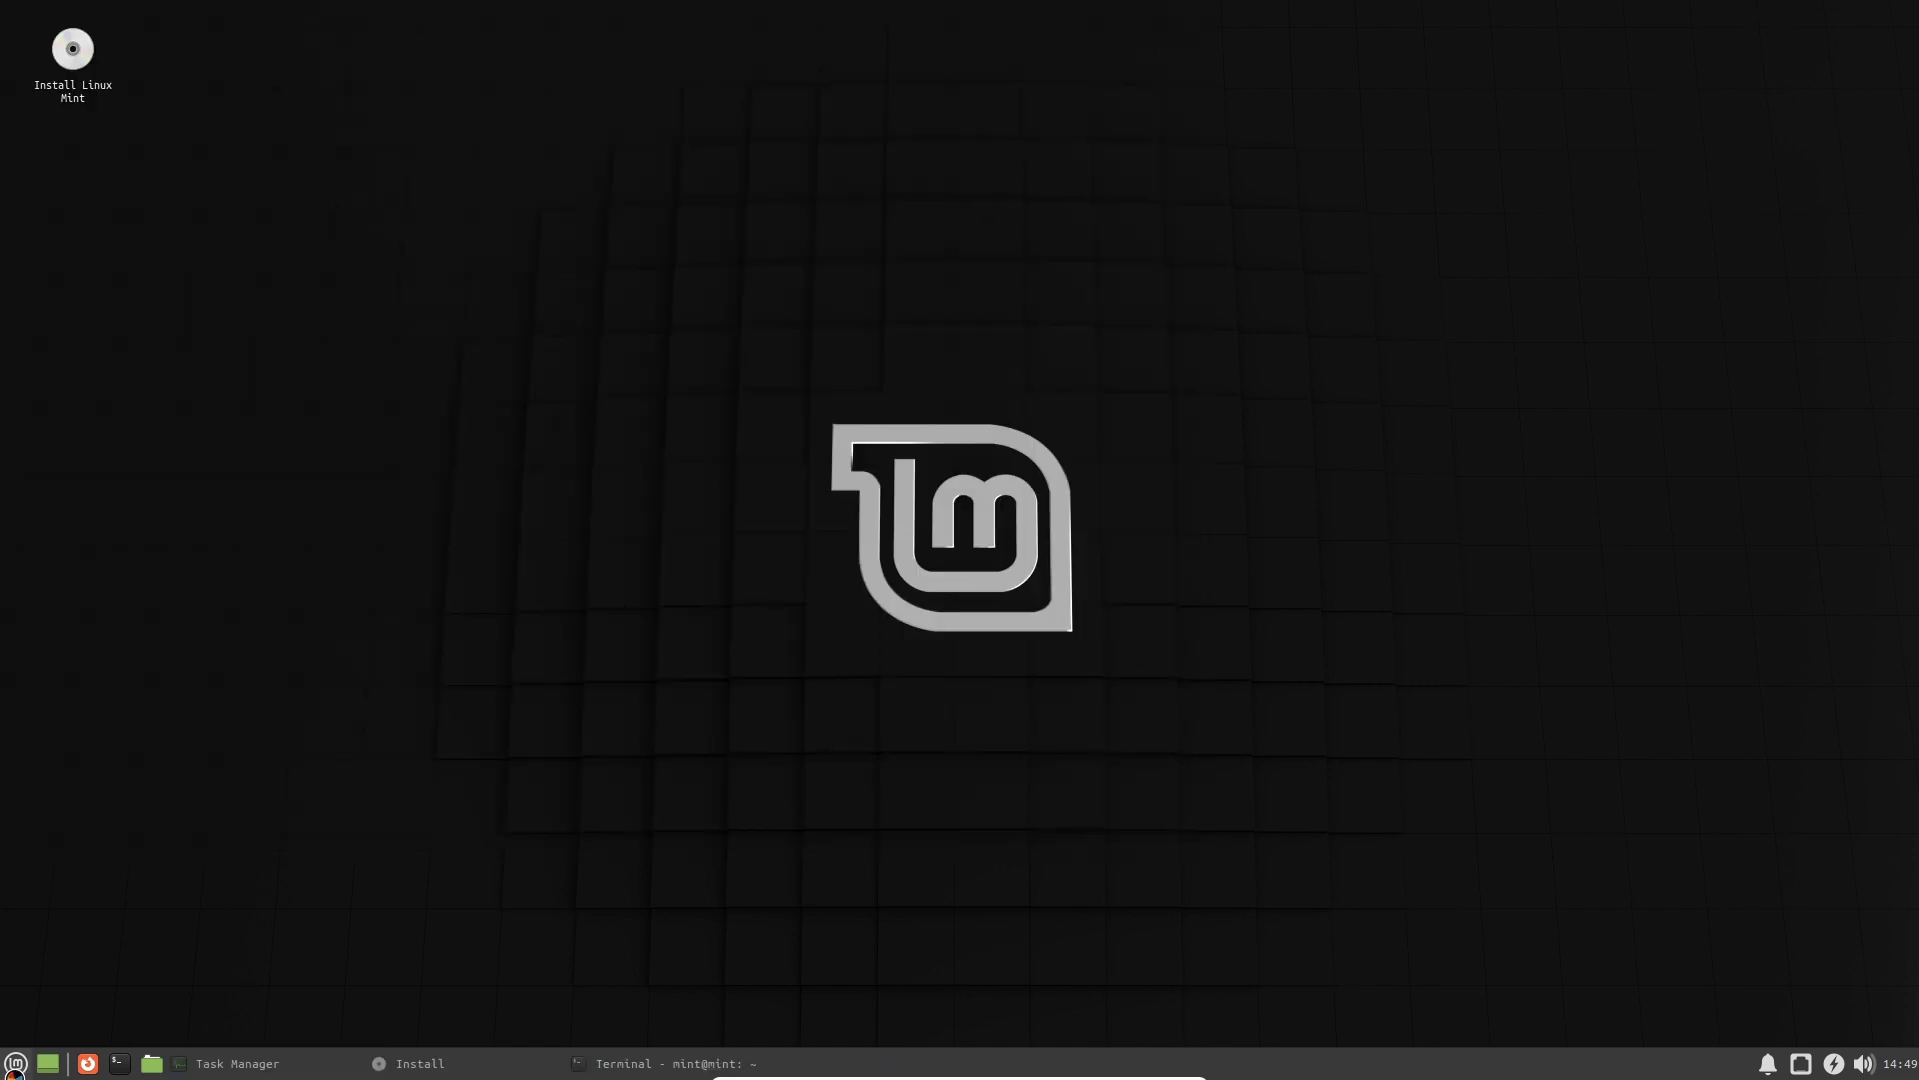
left_click(14, 1069)
Launch Firefox and glance at its privacy notice and welcome tabs.
mouse_move(81, 806)
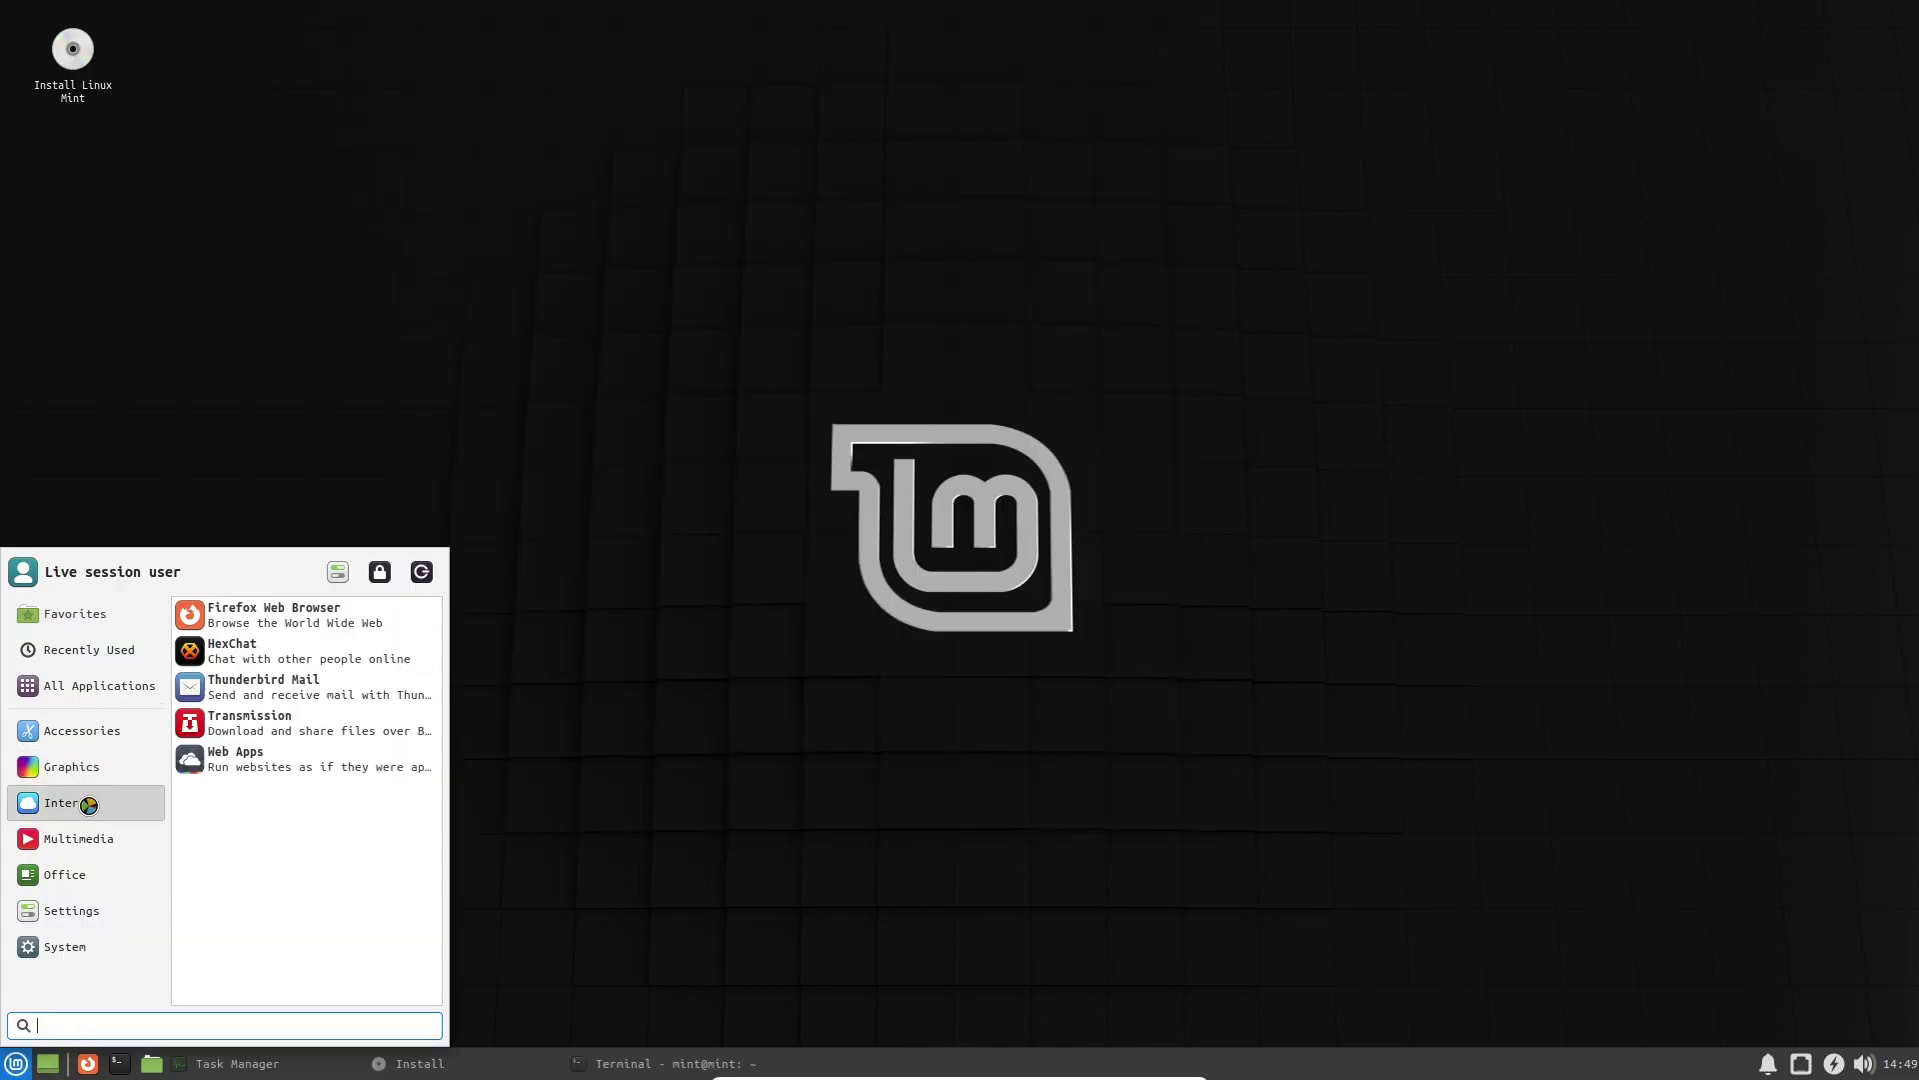
left_click(278, 625)
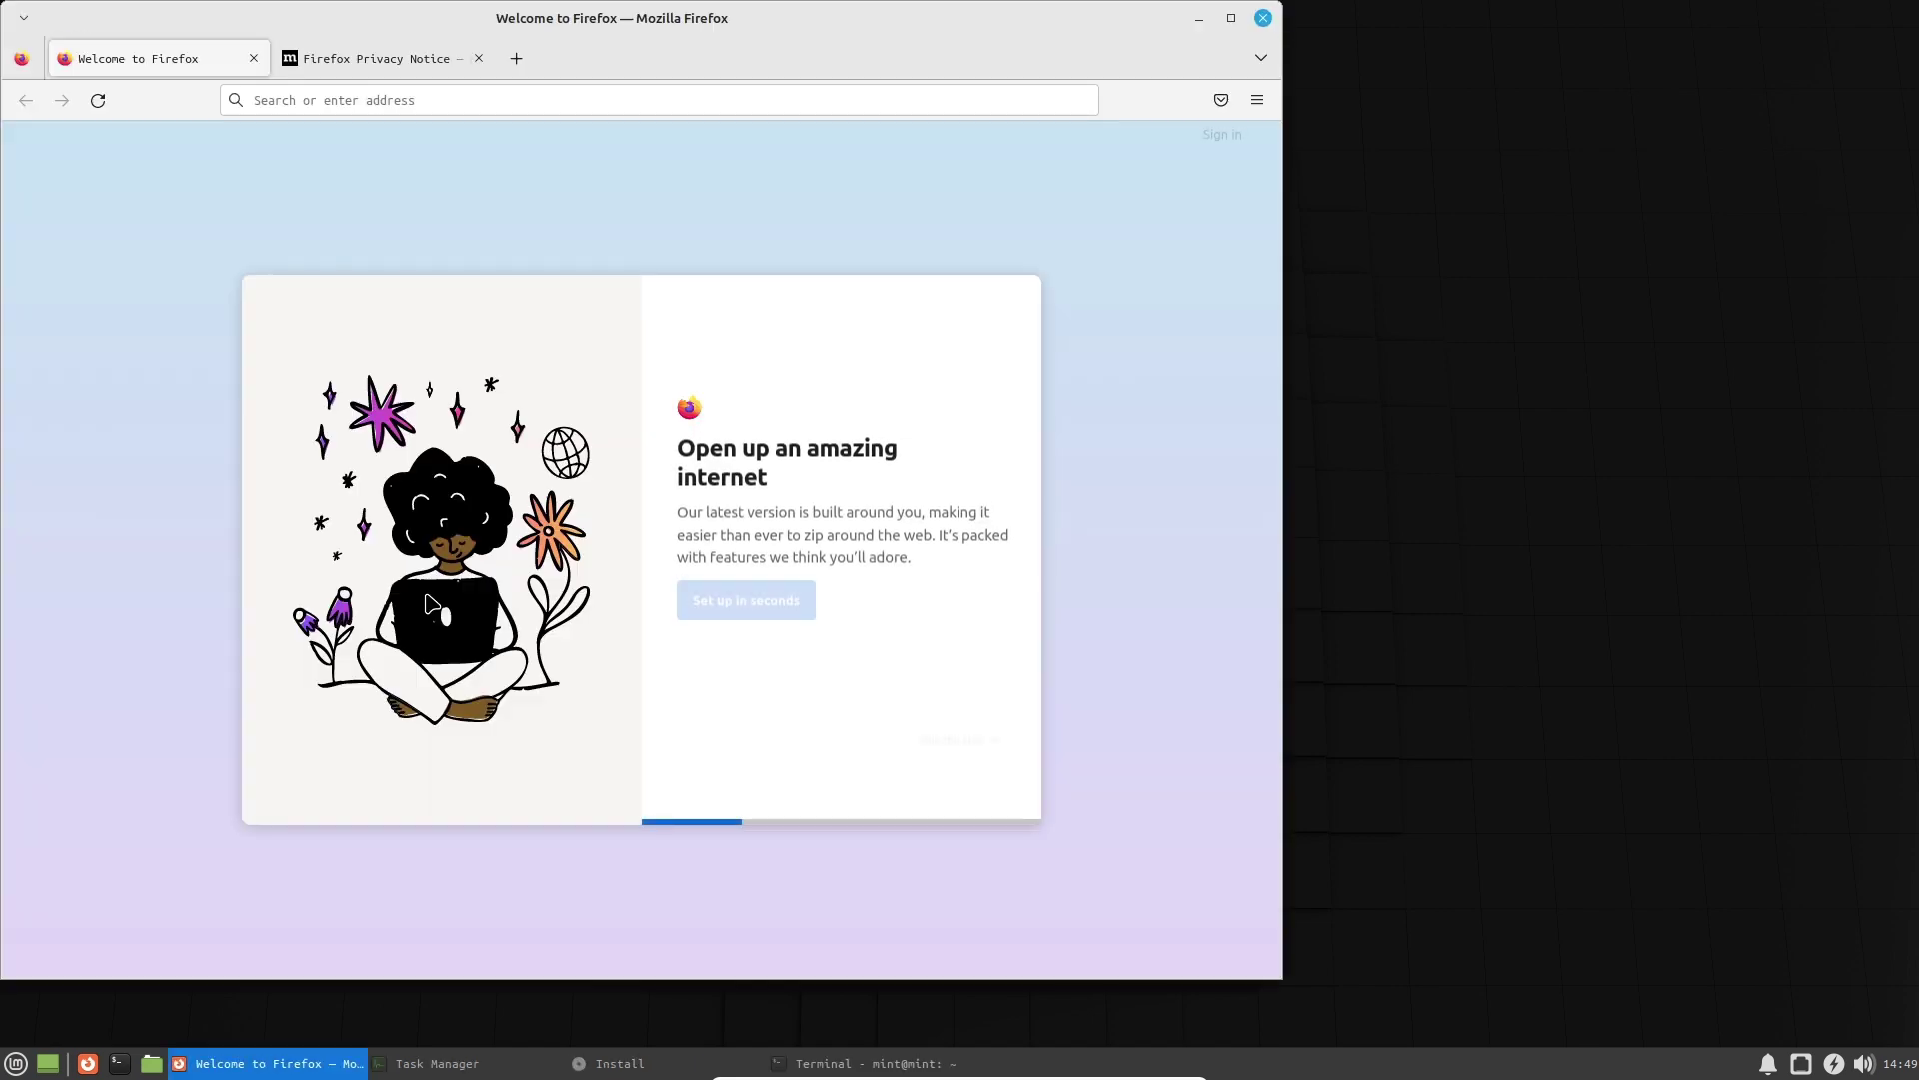
left_click(515, 59)
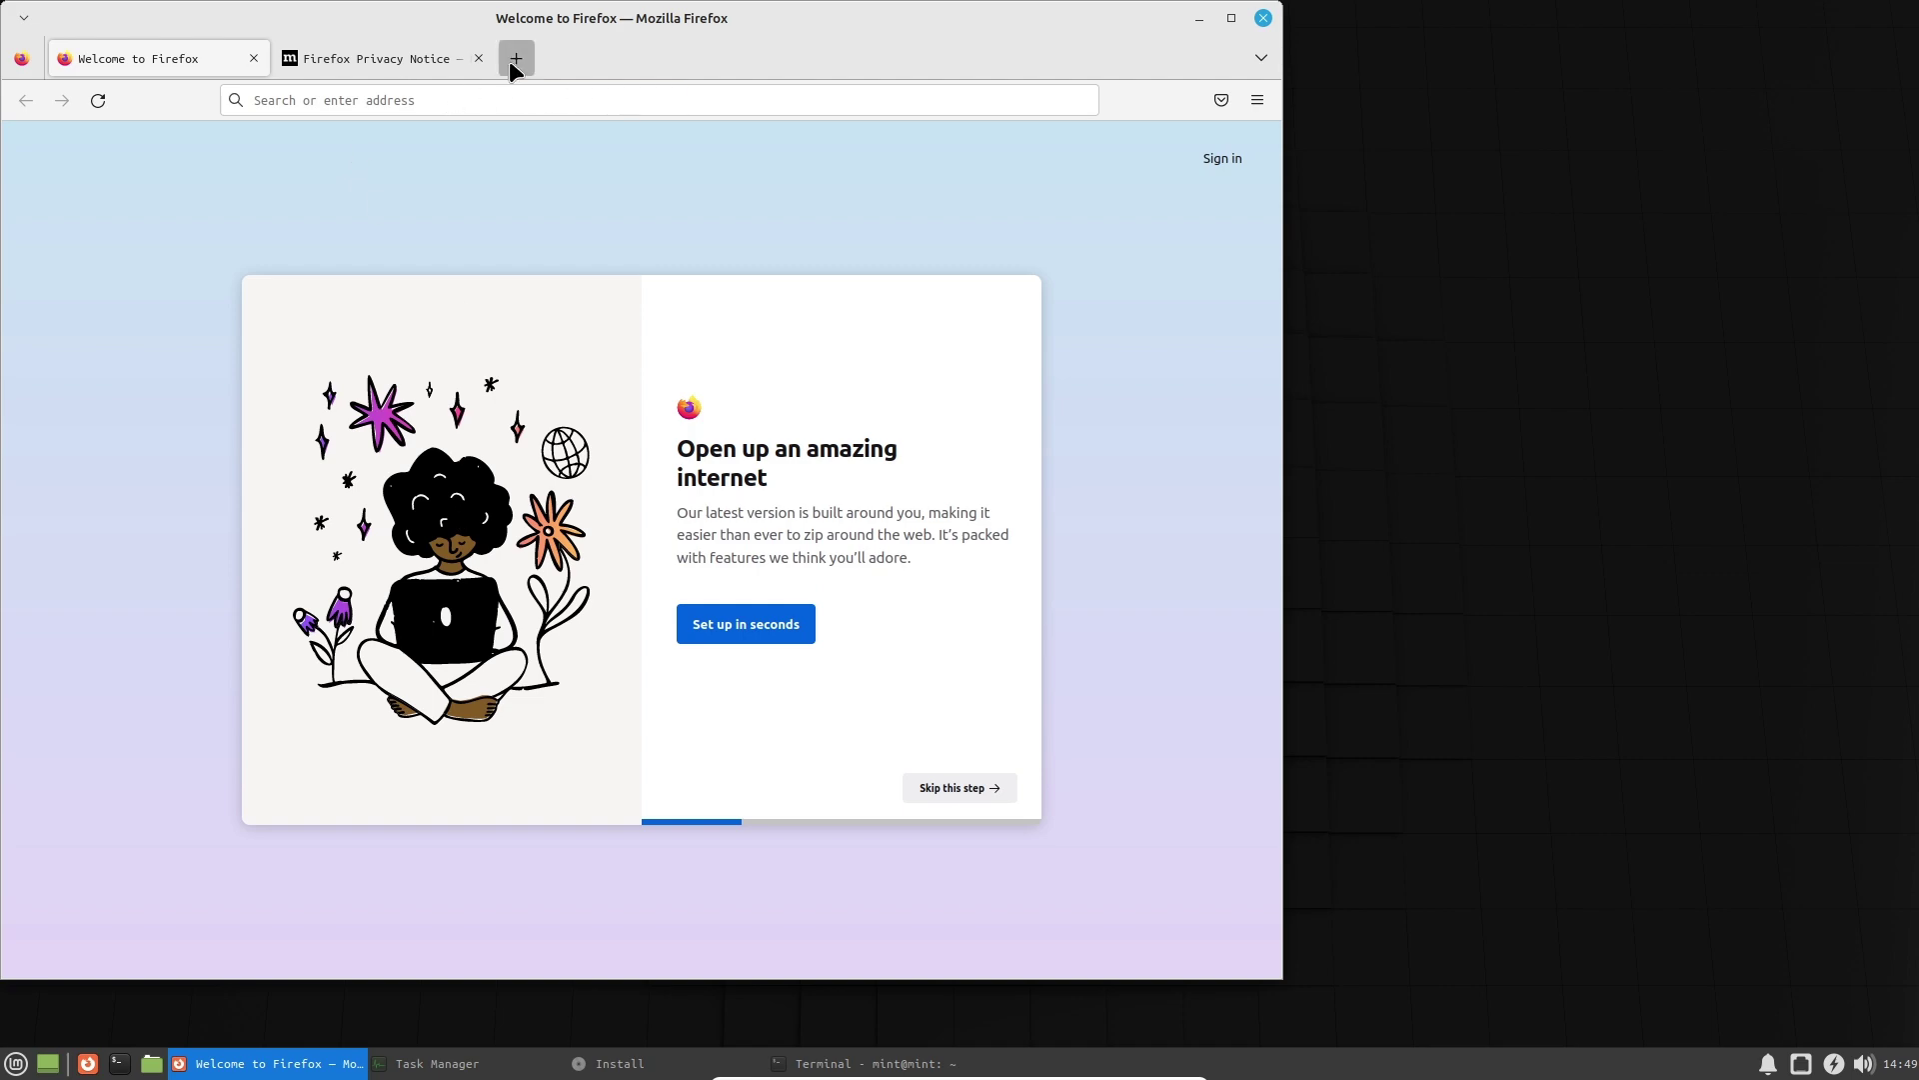
left_click(372, 60)
left_click(150, 58)
left_click(579, 59)
Search the web for linuxmint and dismiss the English results suggestion.
type("linuxmint")
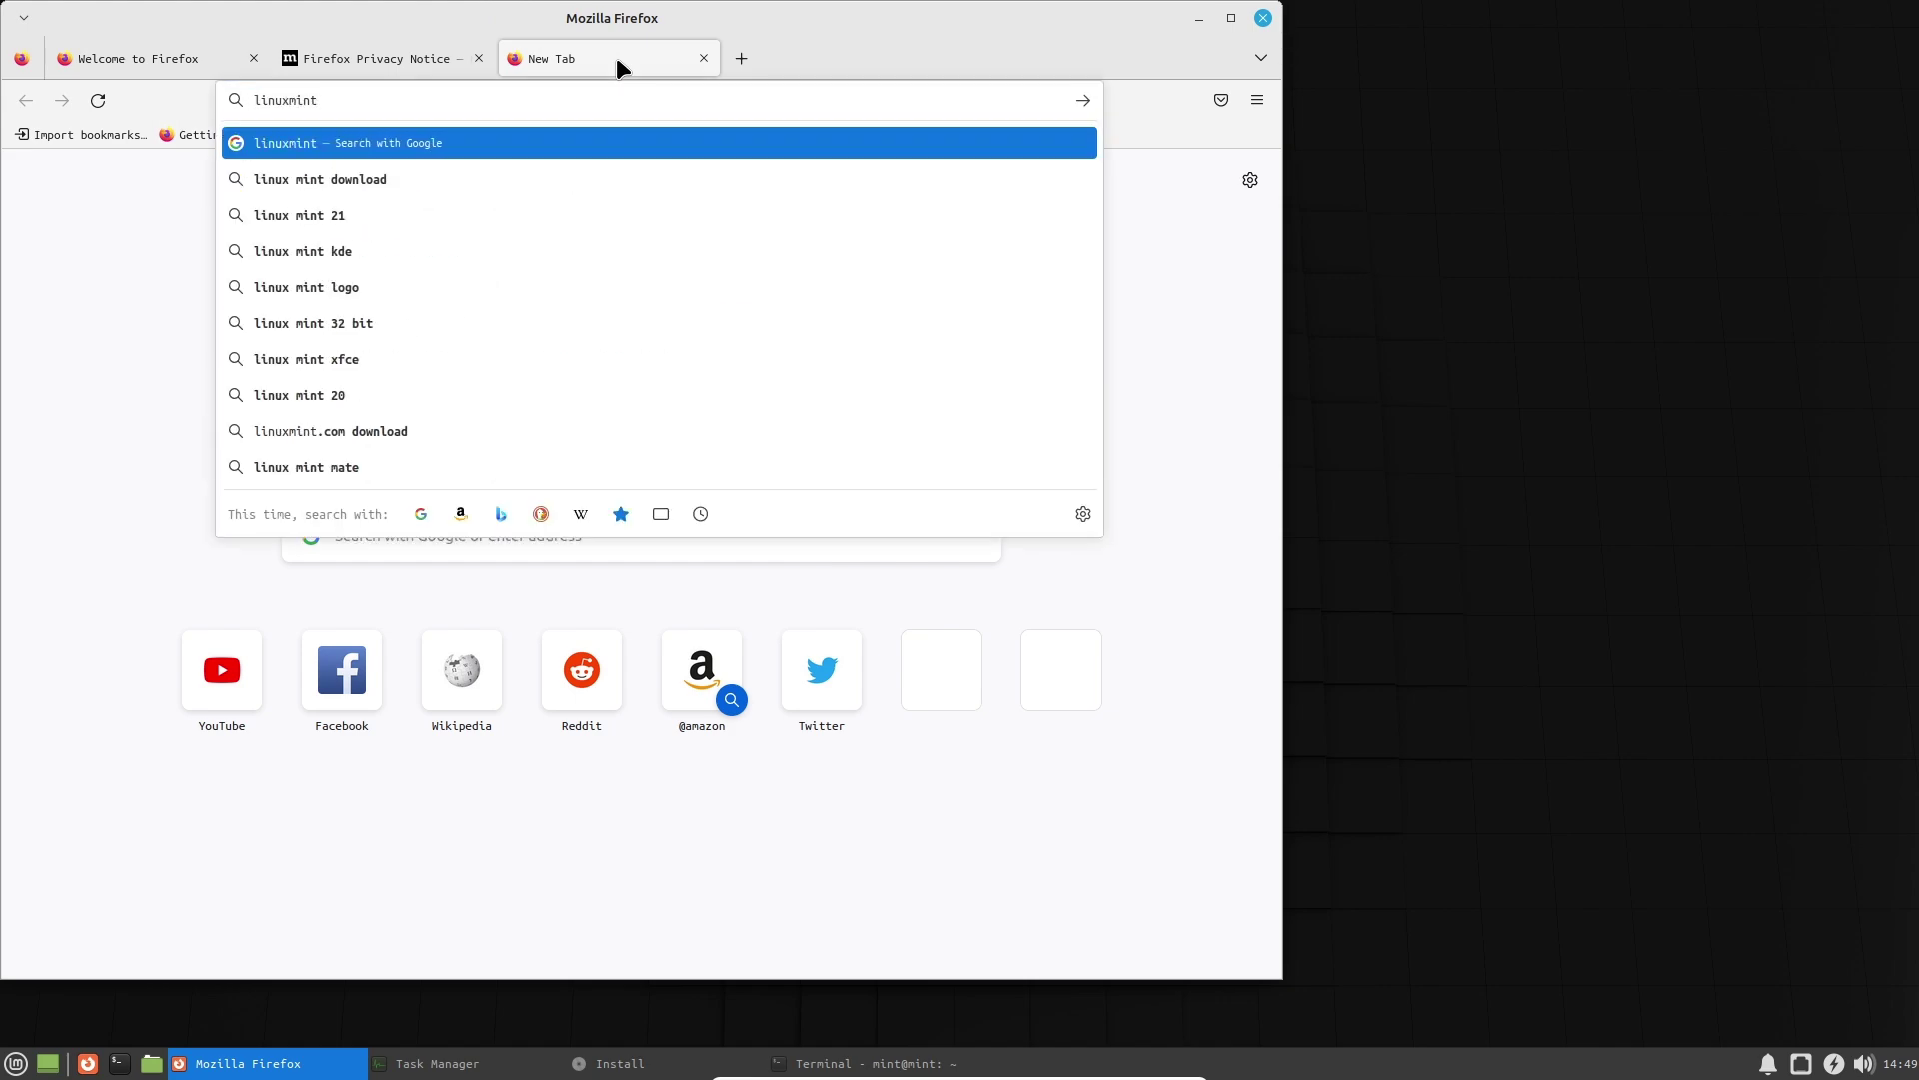
key("Return")
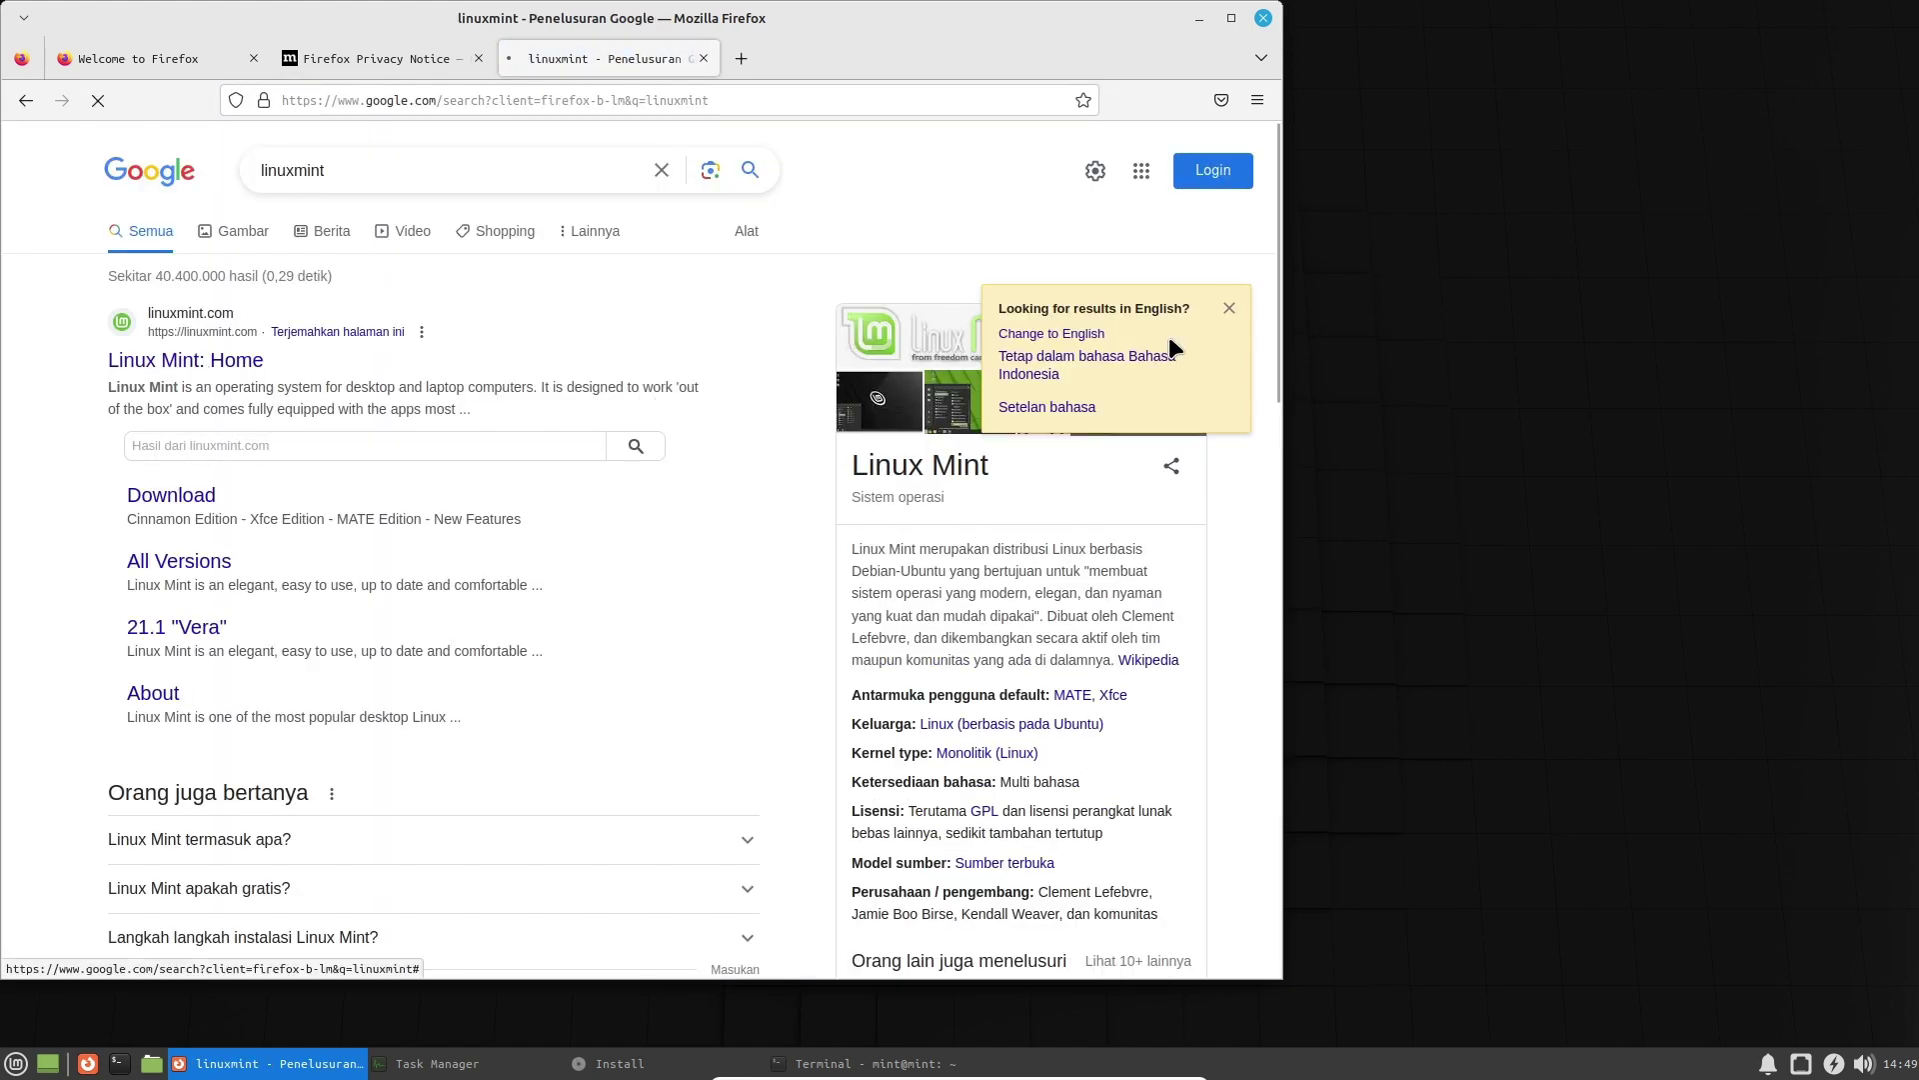
left_click(1230, 308)
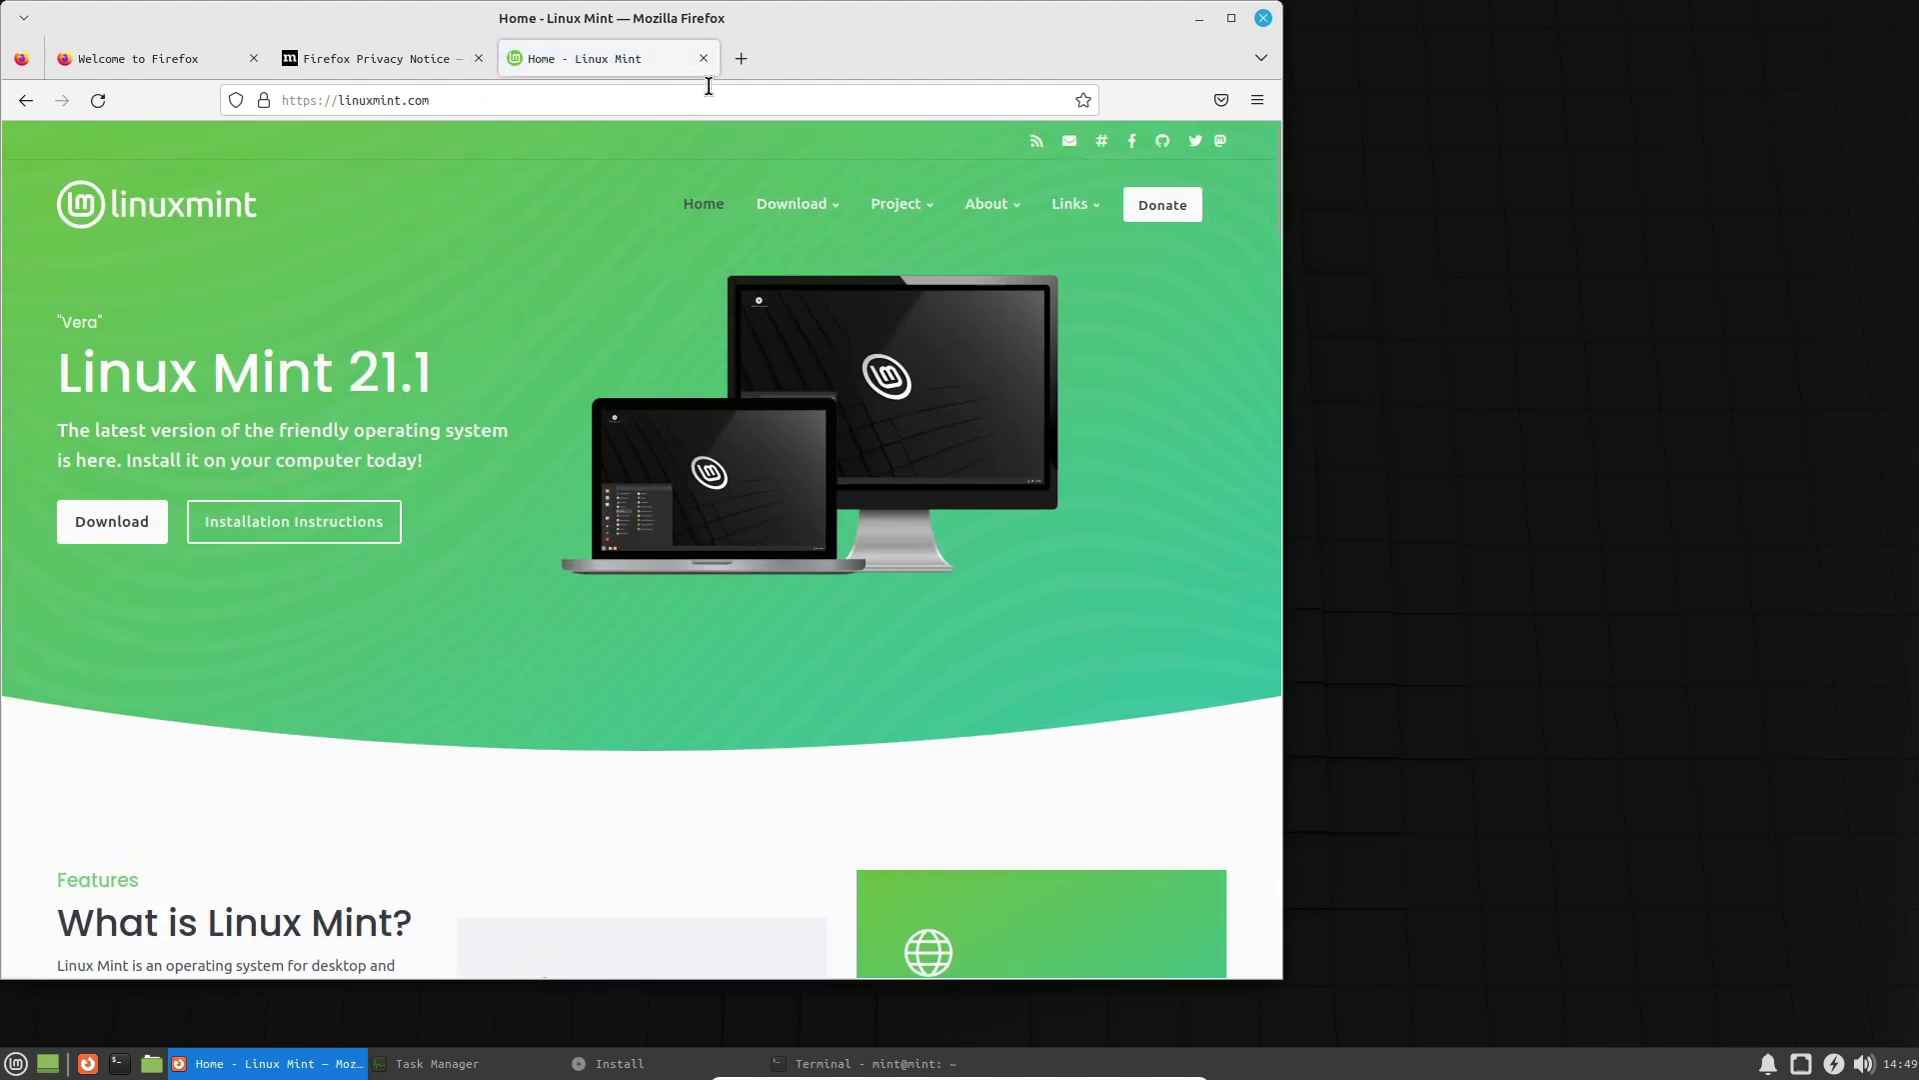
Load a YouTube channel page in another tab, then close that tab.
left_click(733, 58)
type("youtube.com/")
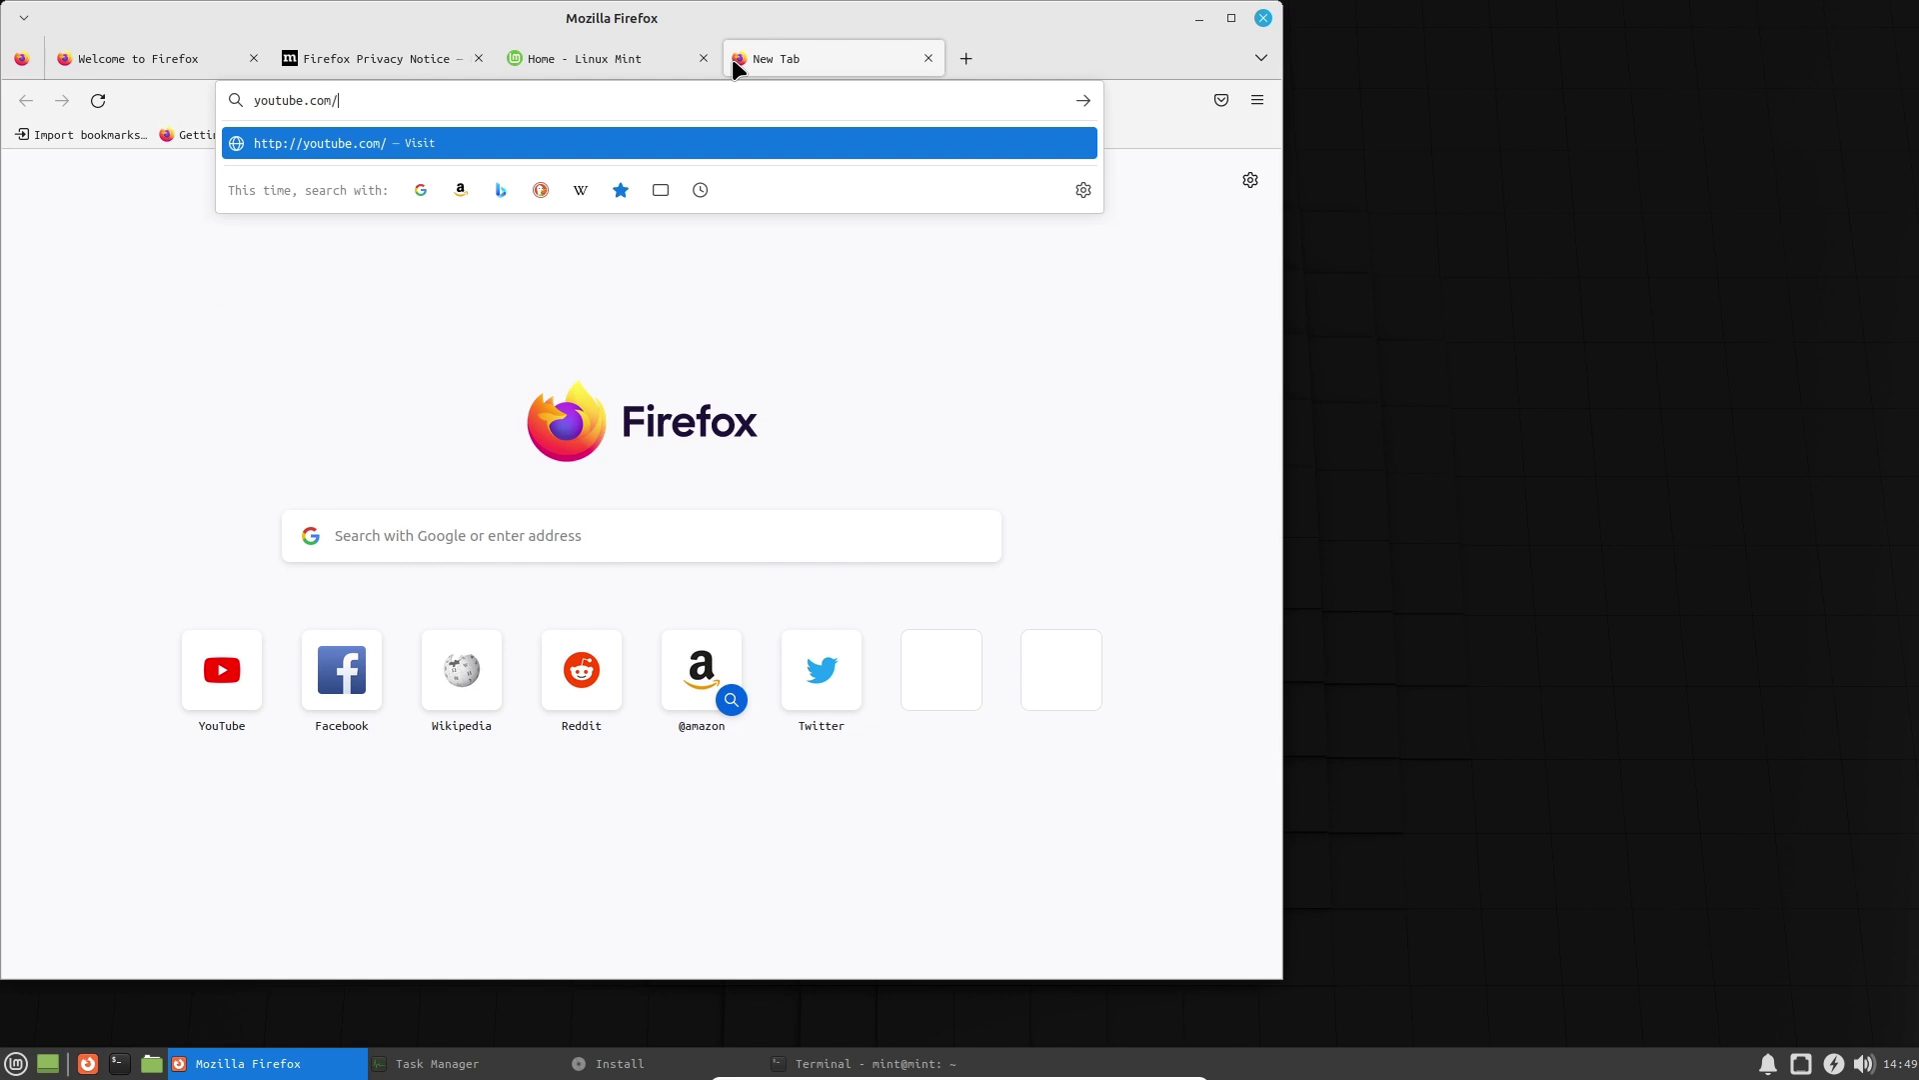
type("@wibutech7")
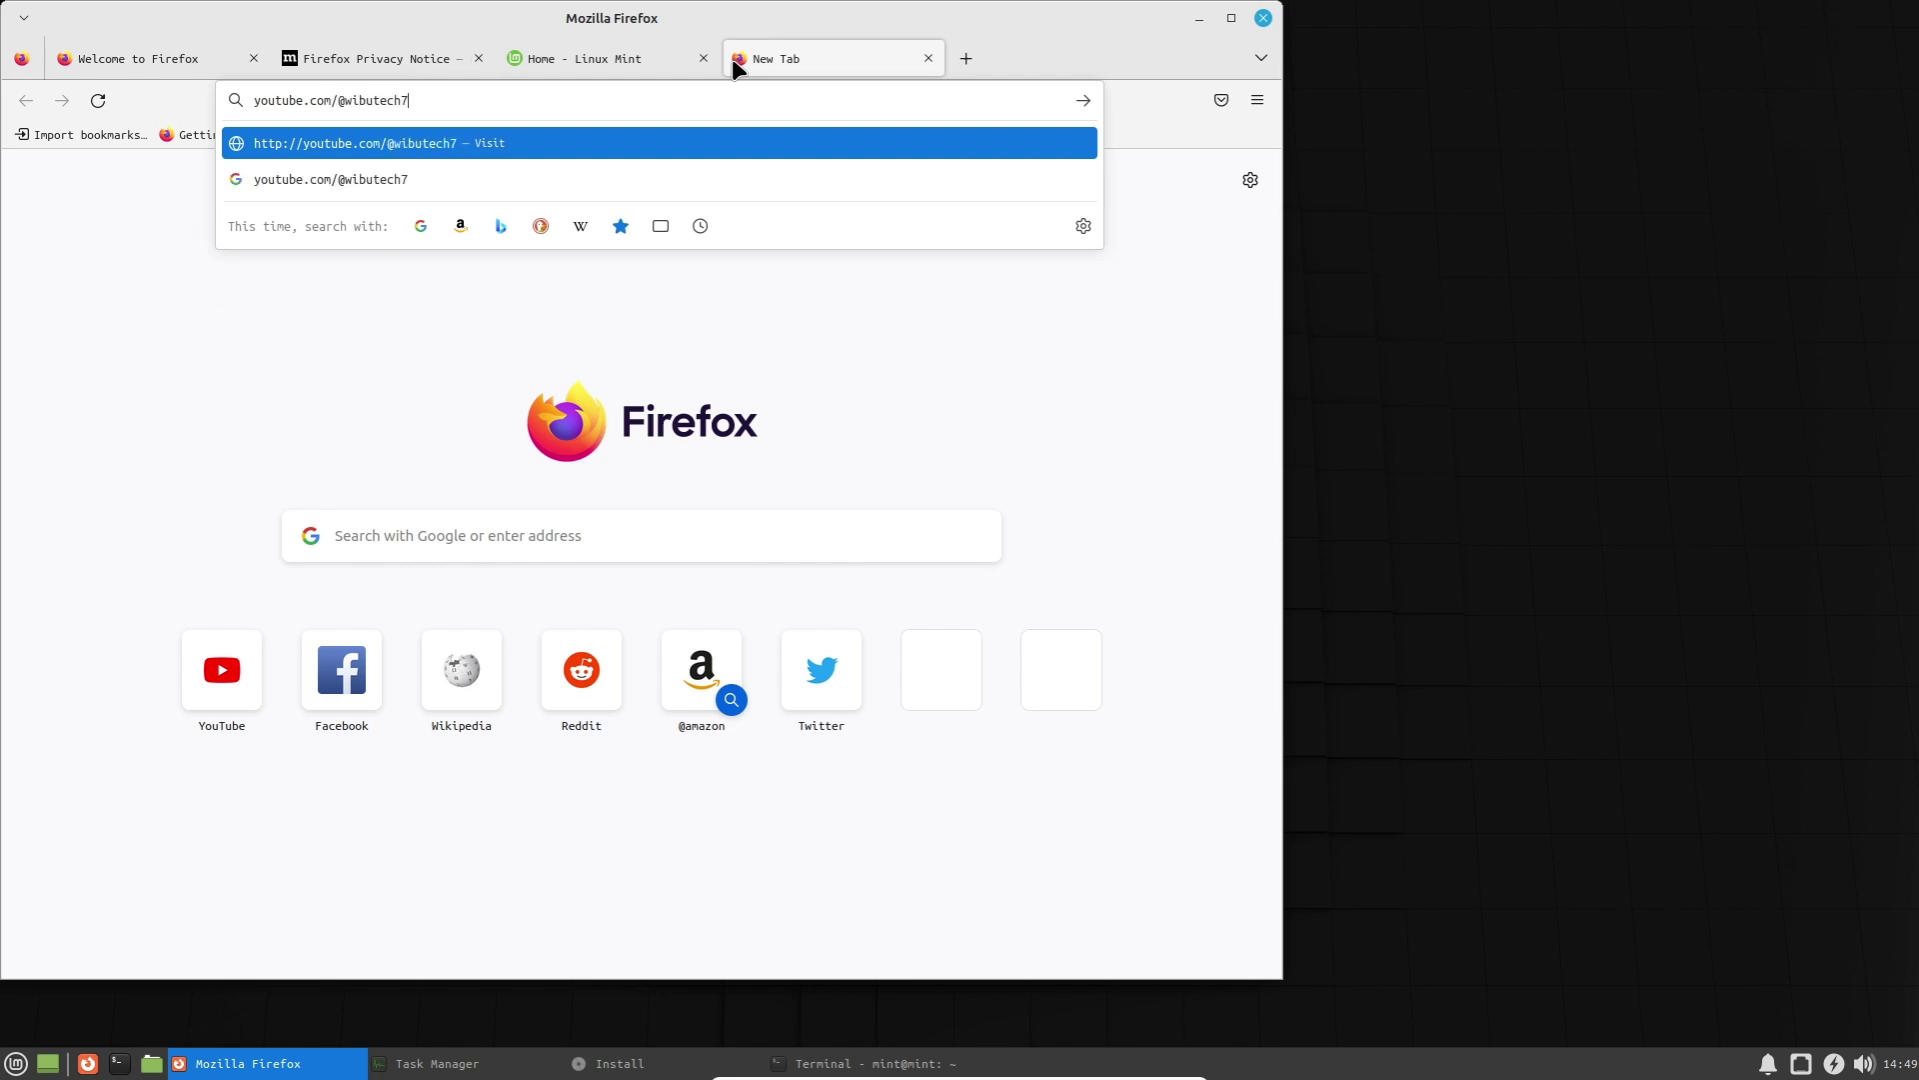
key("Return")
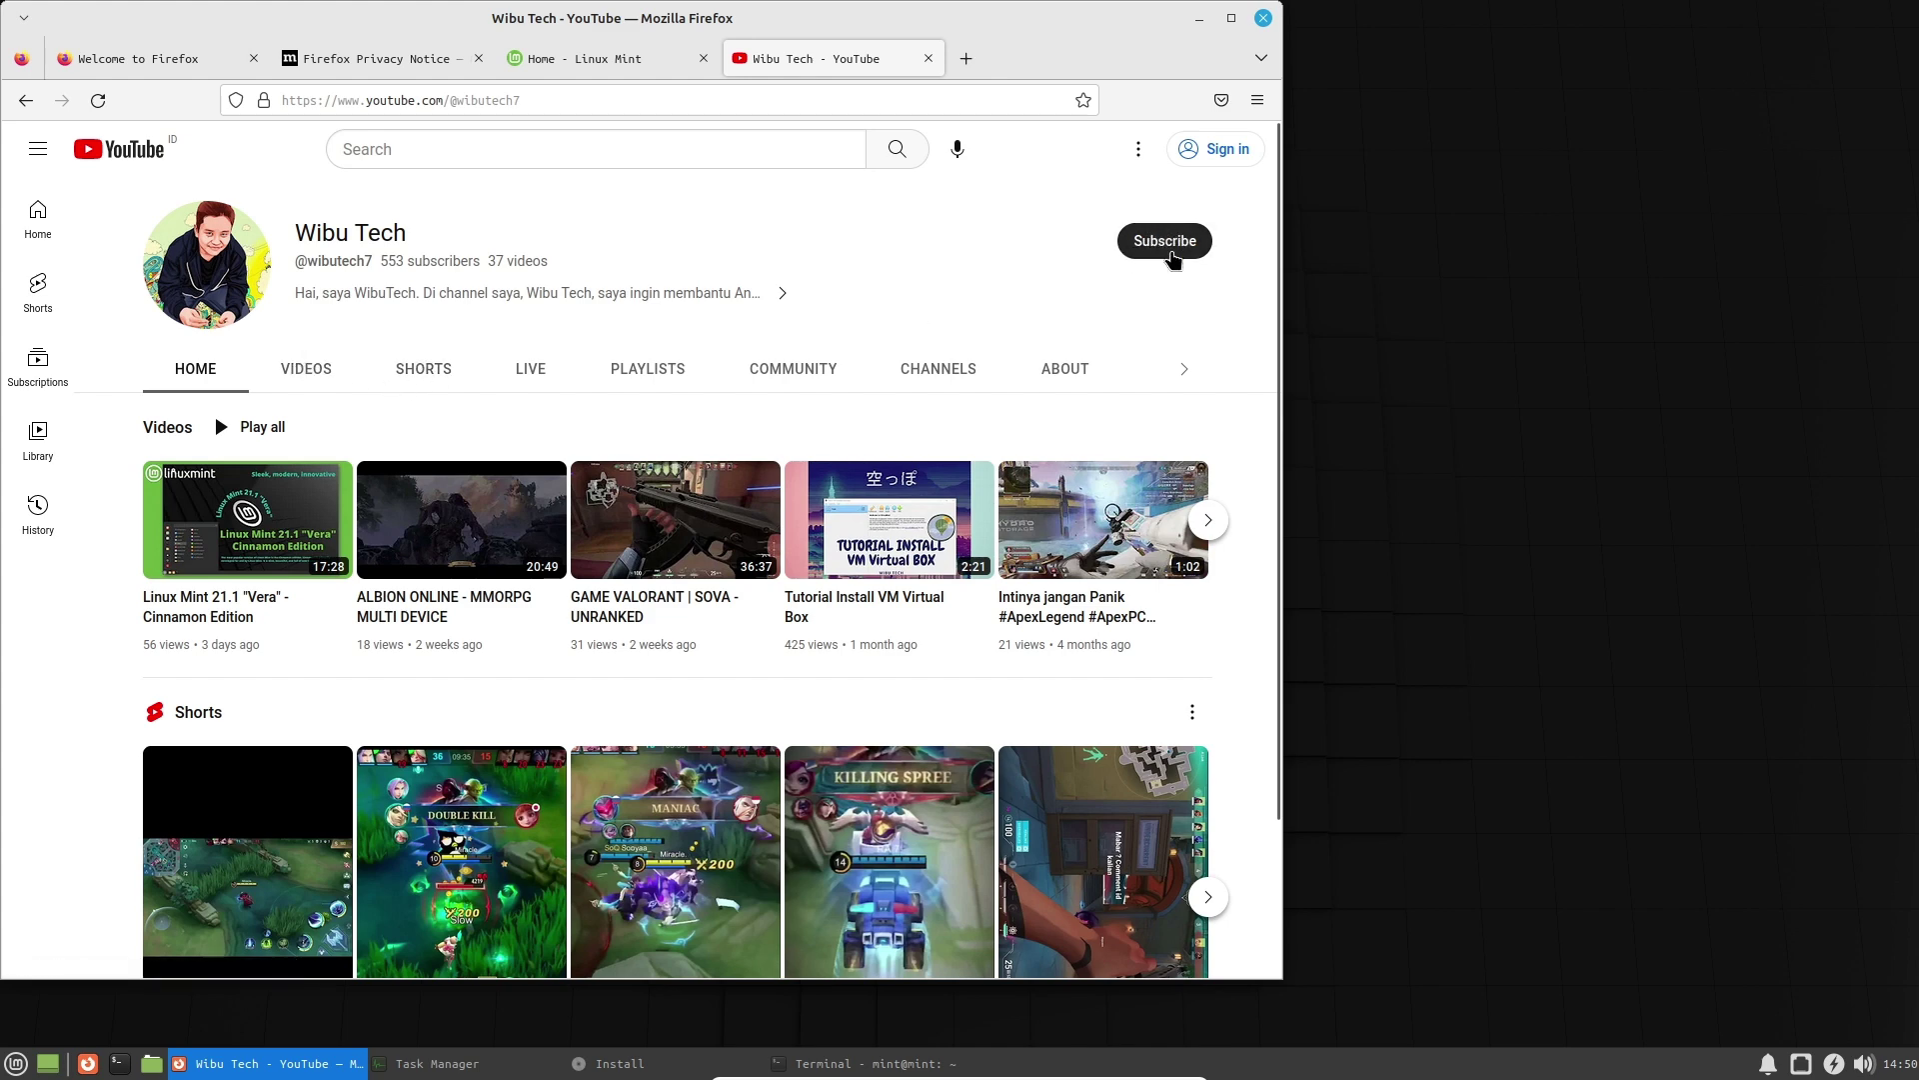
left_click(929, 58)
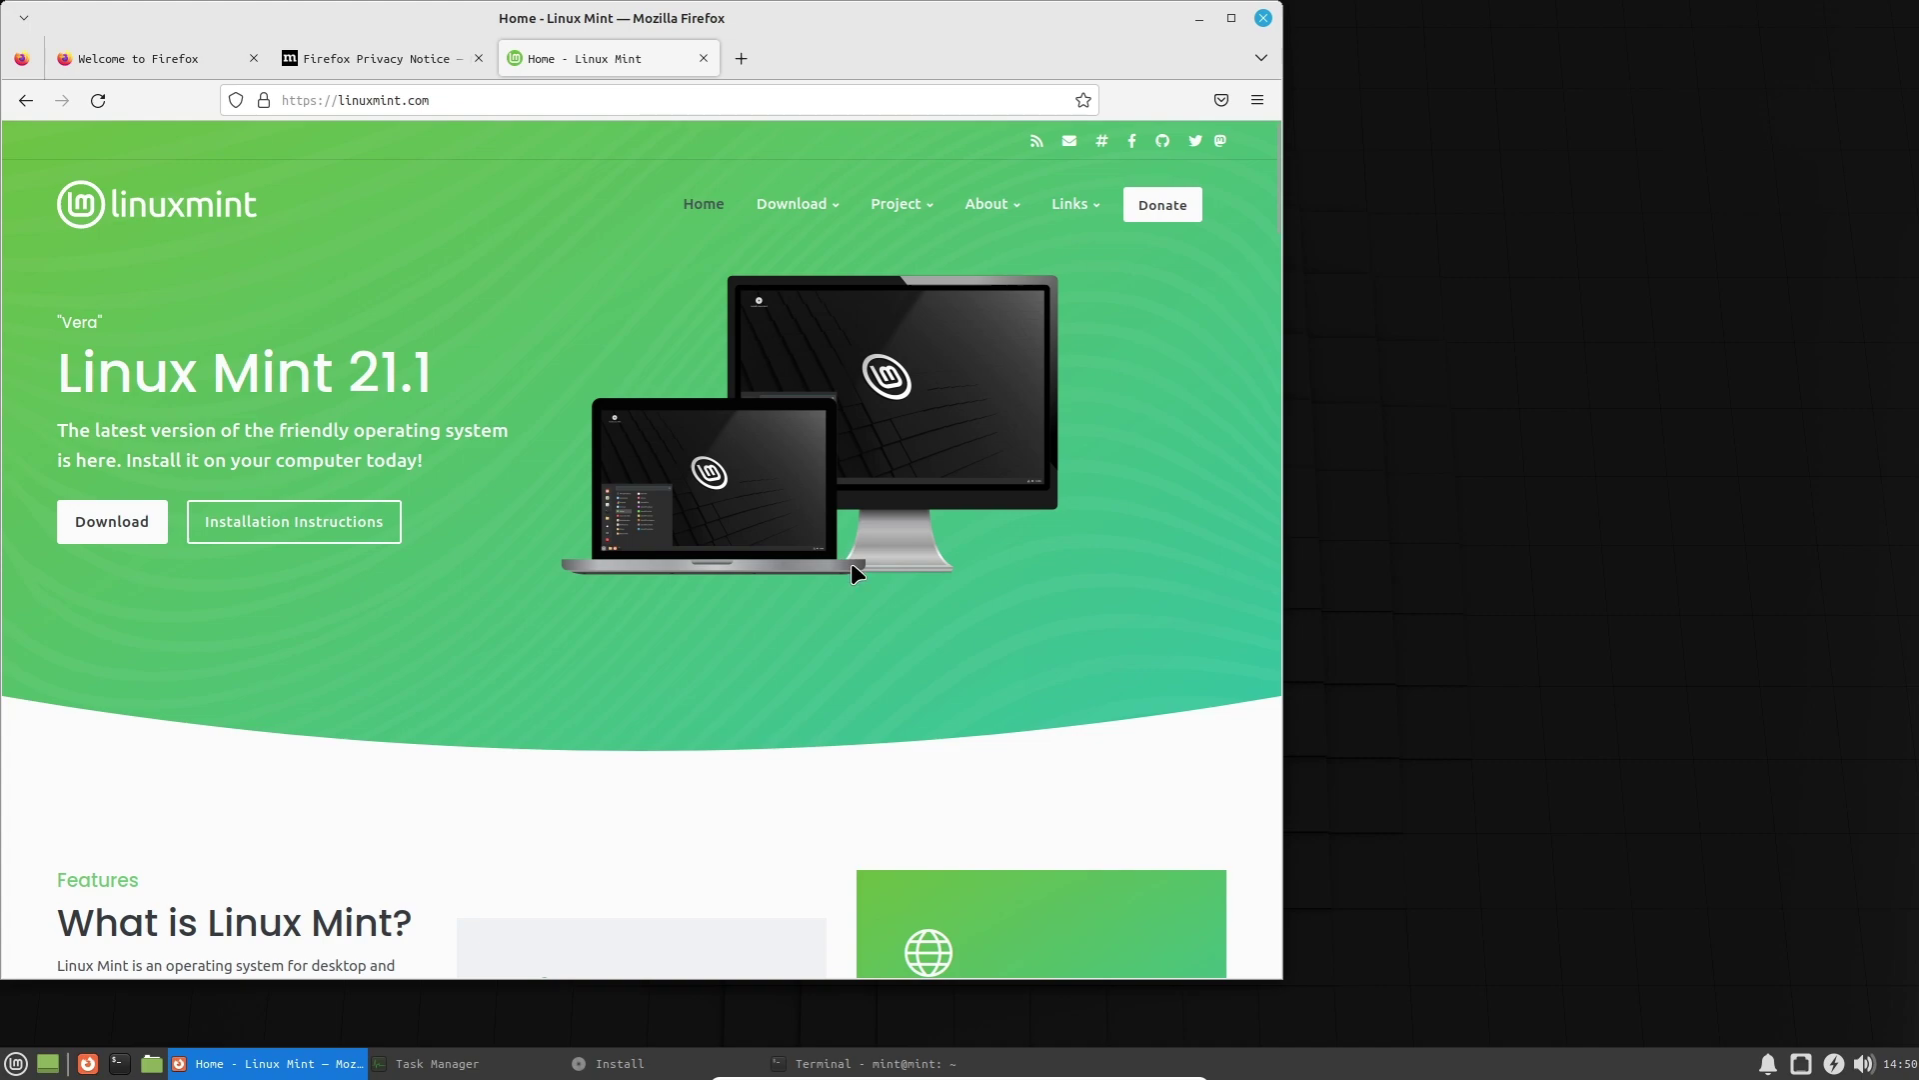
Open the Linux Mint 21.1 download page from the site's Download menu.
scroll(848, 555, "down", 15)
scroll(866, 558, "up", 15)
mouse_move(816, 200)
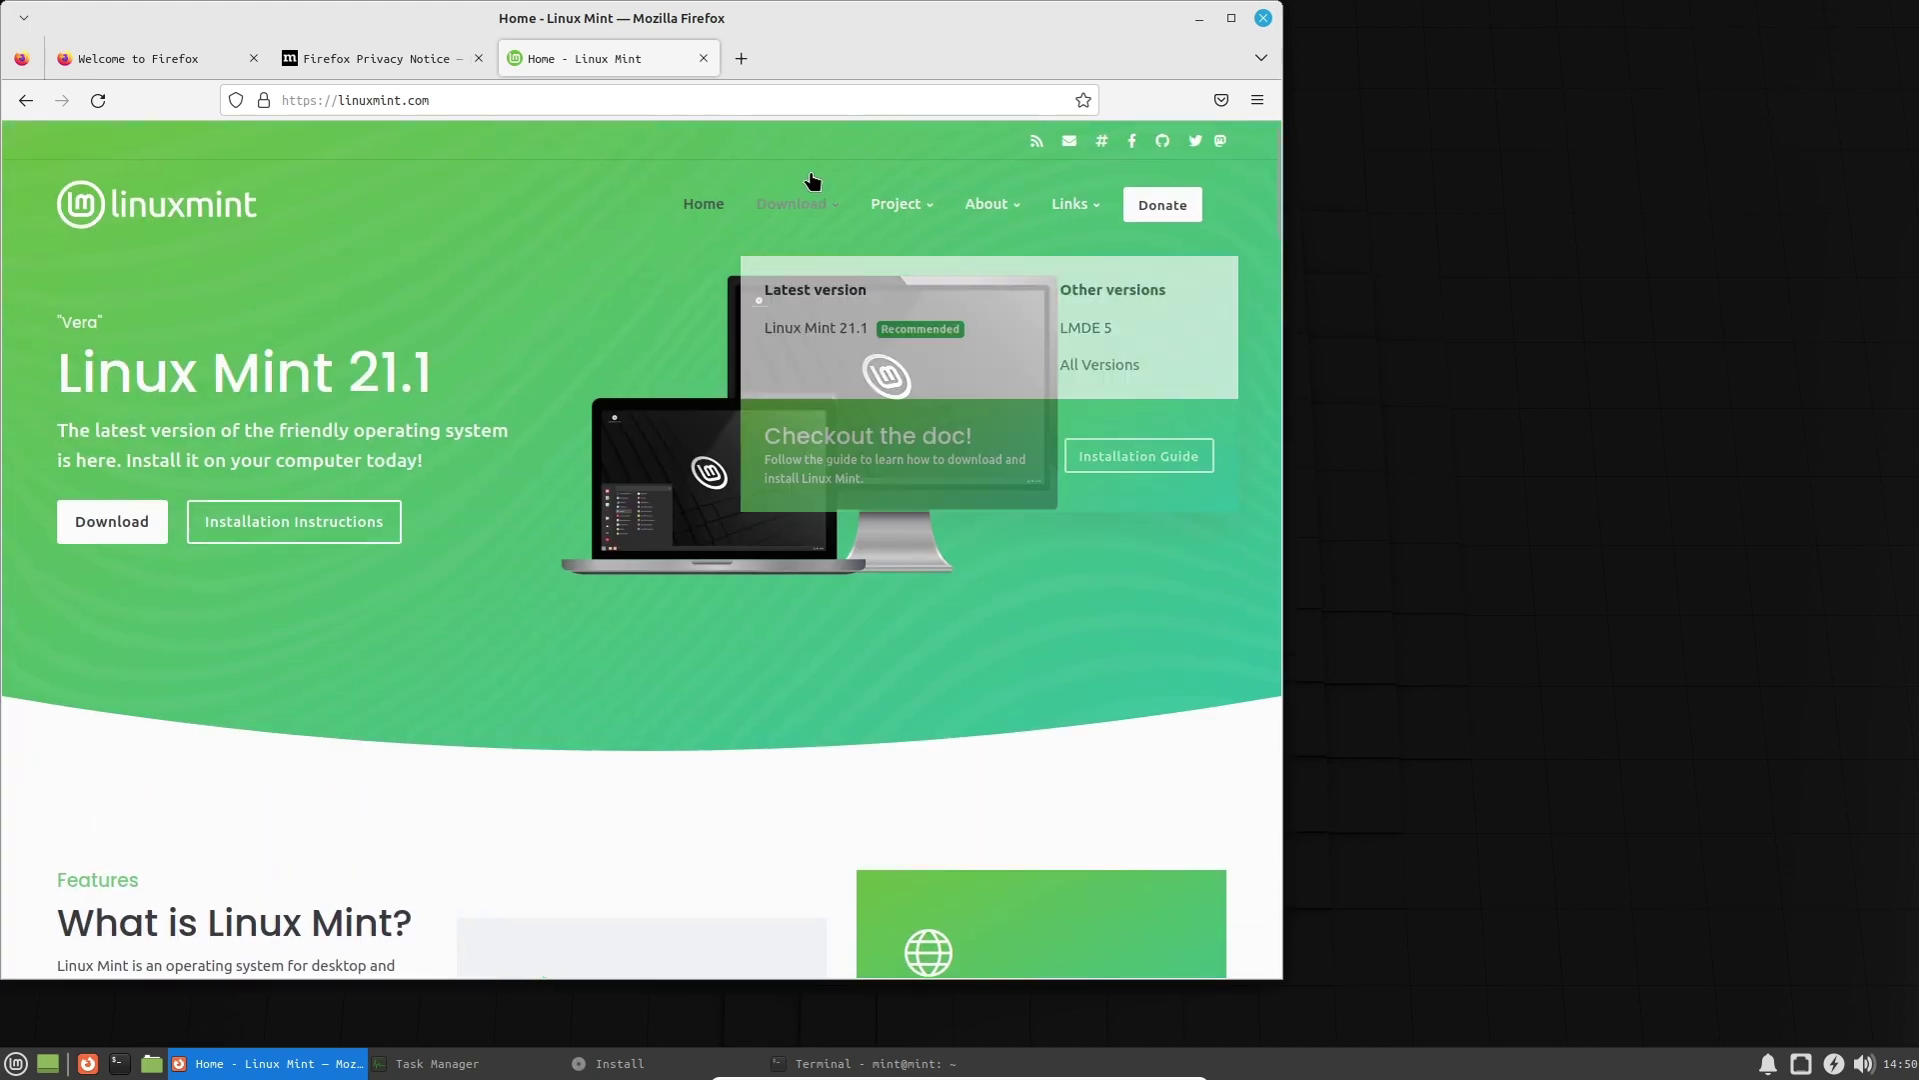
left_click(842, 320)
Scroll down to the Xfce Edition section, then close Firefox.
scroll(657, 603, "down", 10)
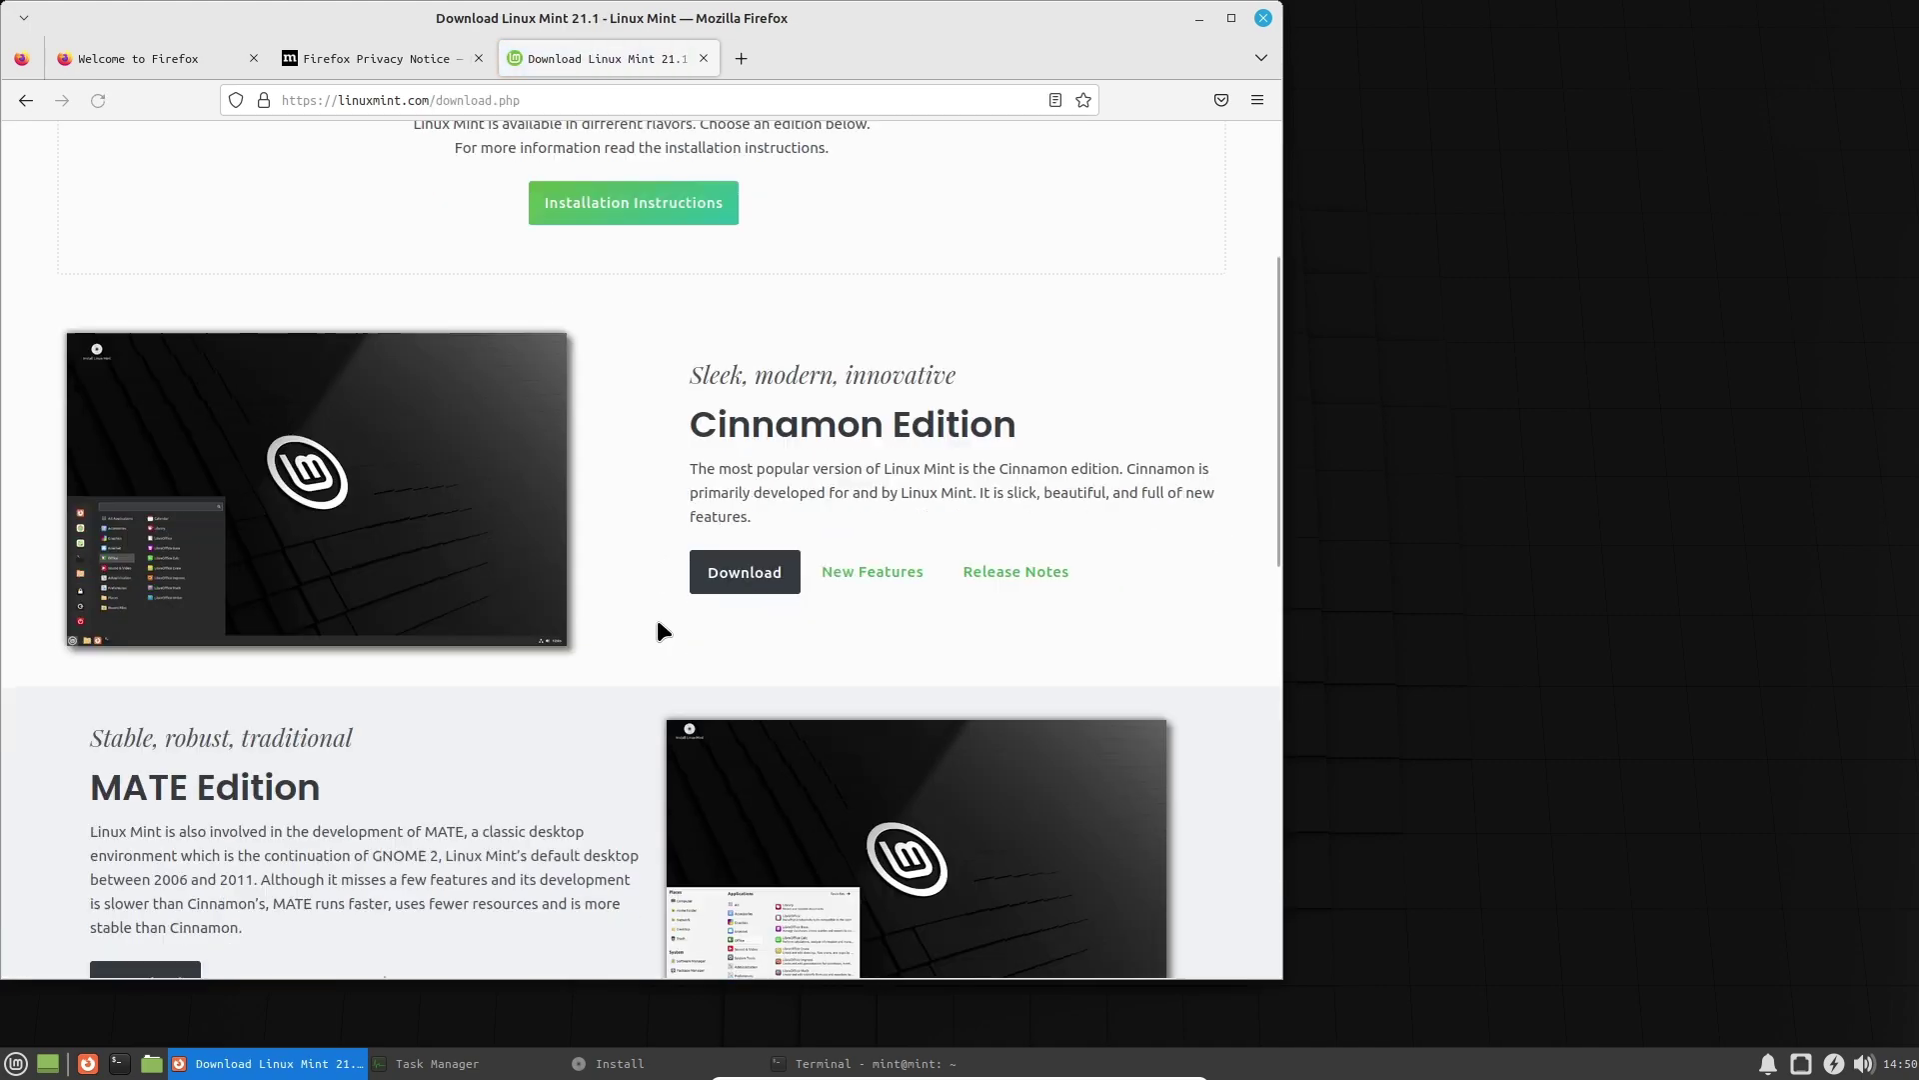
scroll(541, 623, "down", 2)
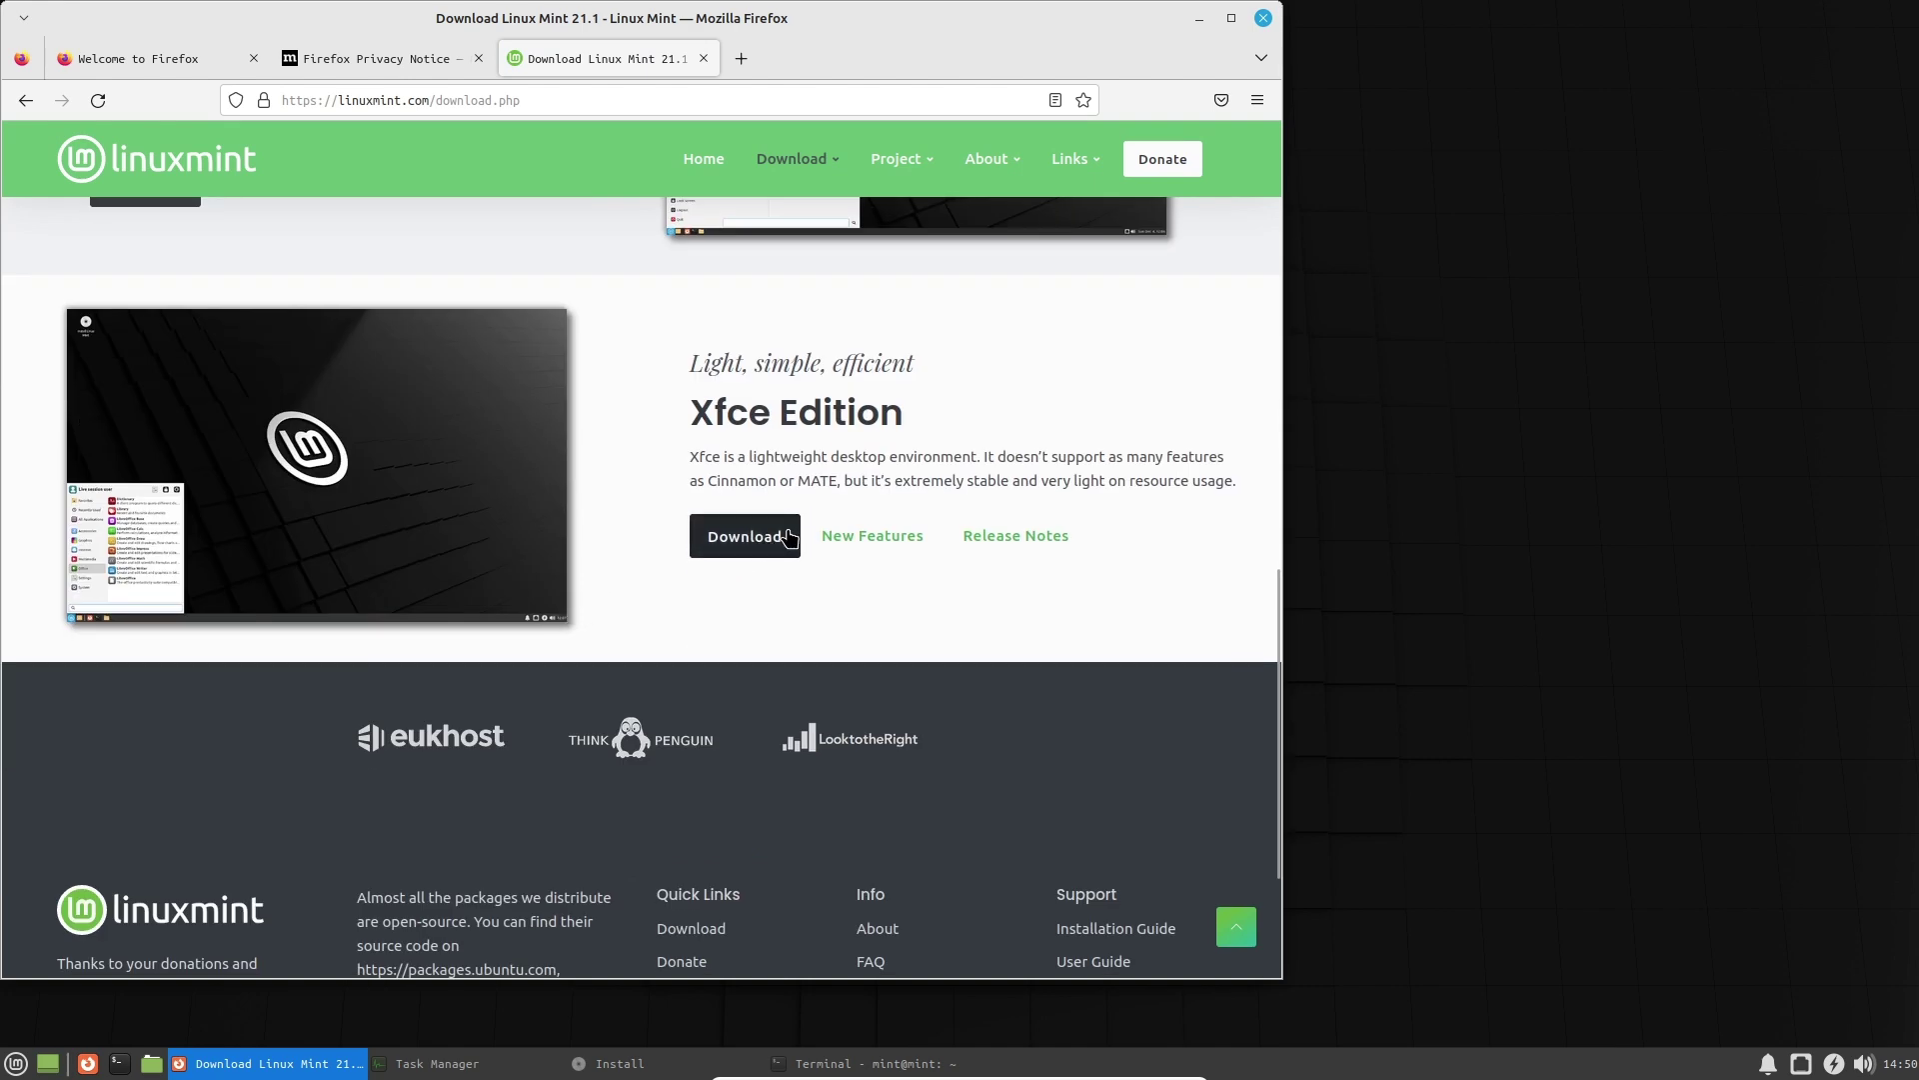
left_click_drag(711, 418, 914, 415)
left_click(937, 412)
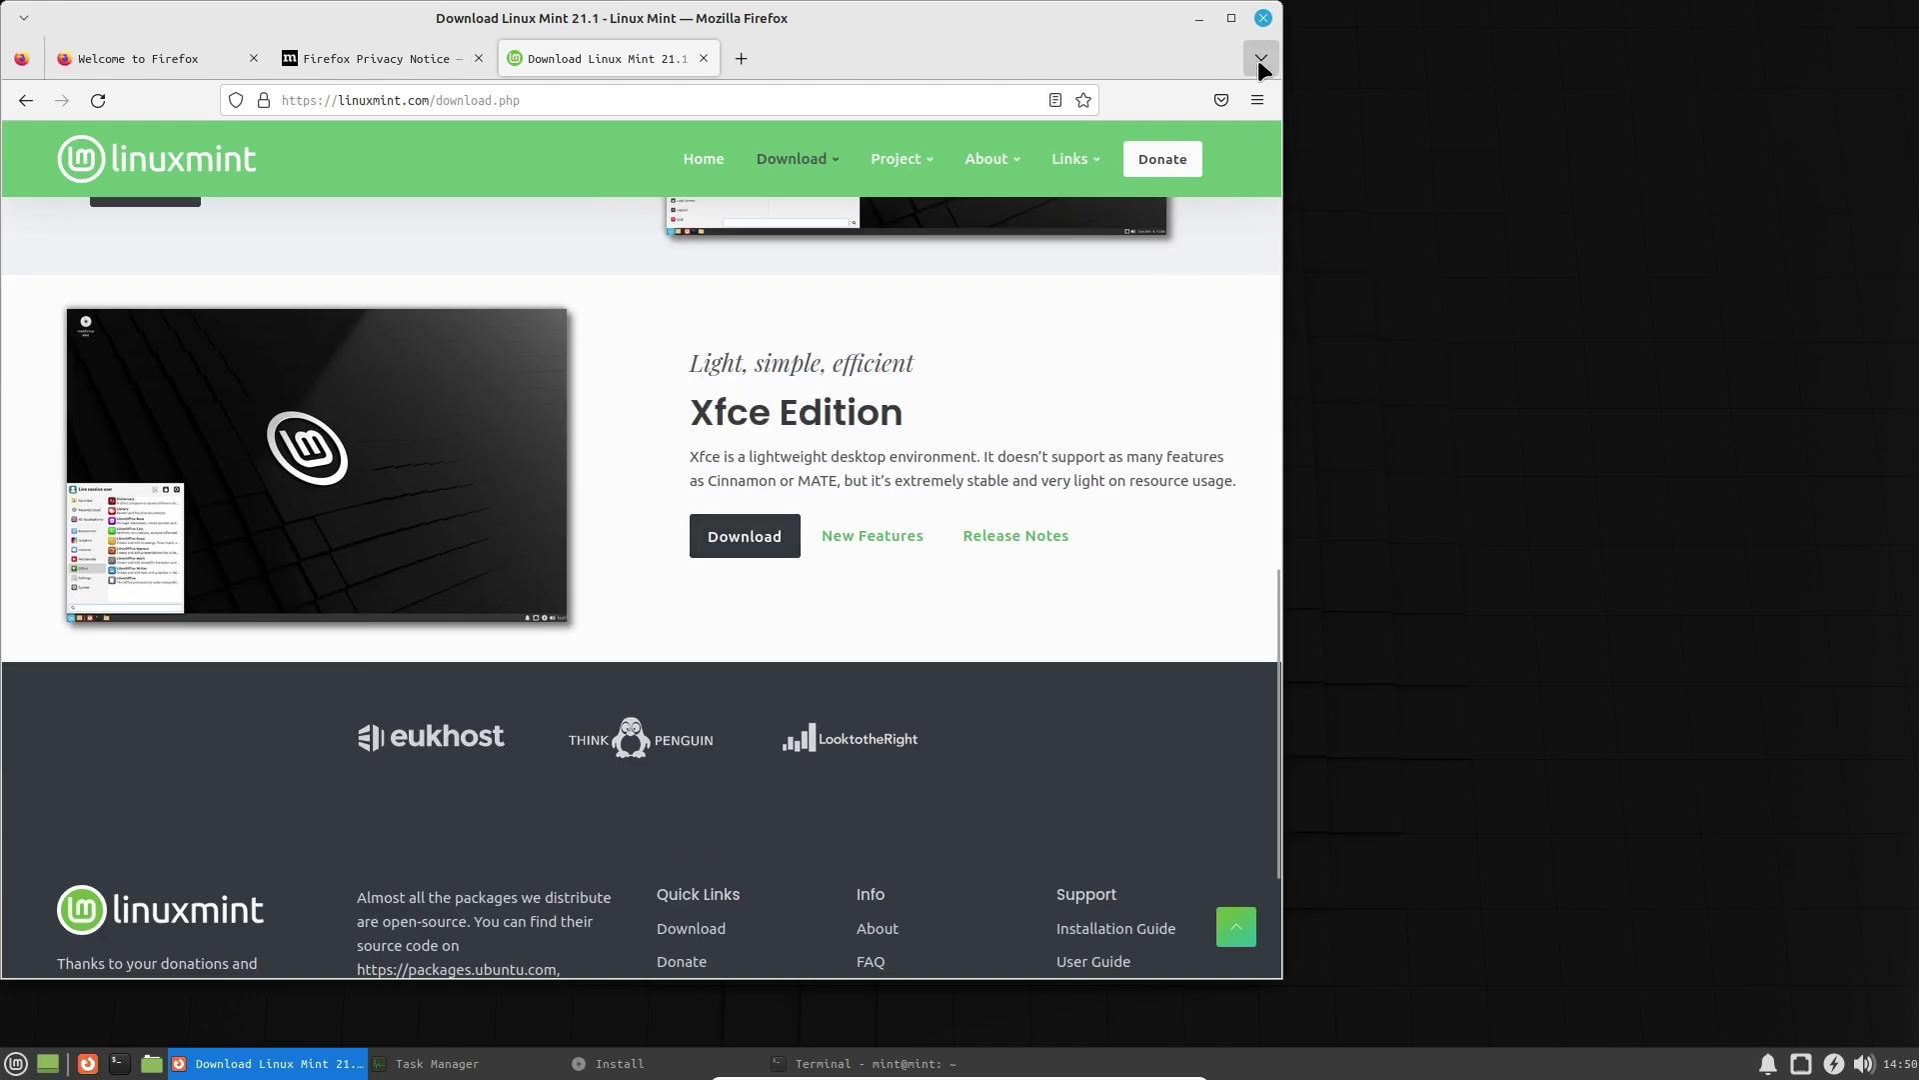
left_click(1264, 17)
Browse the Internet, Multimedia and Office categories of the applications menu.
left_click(15, 1062)
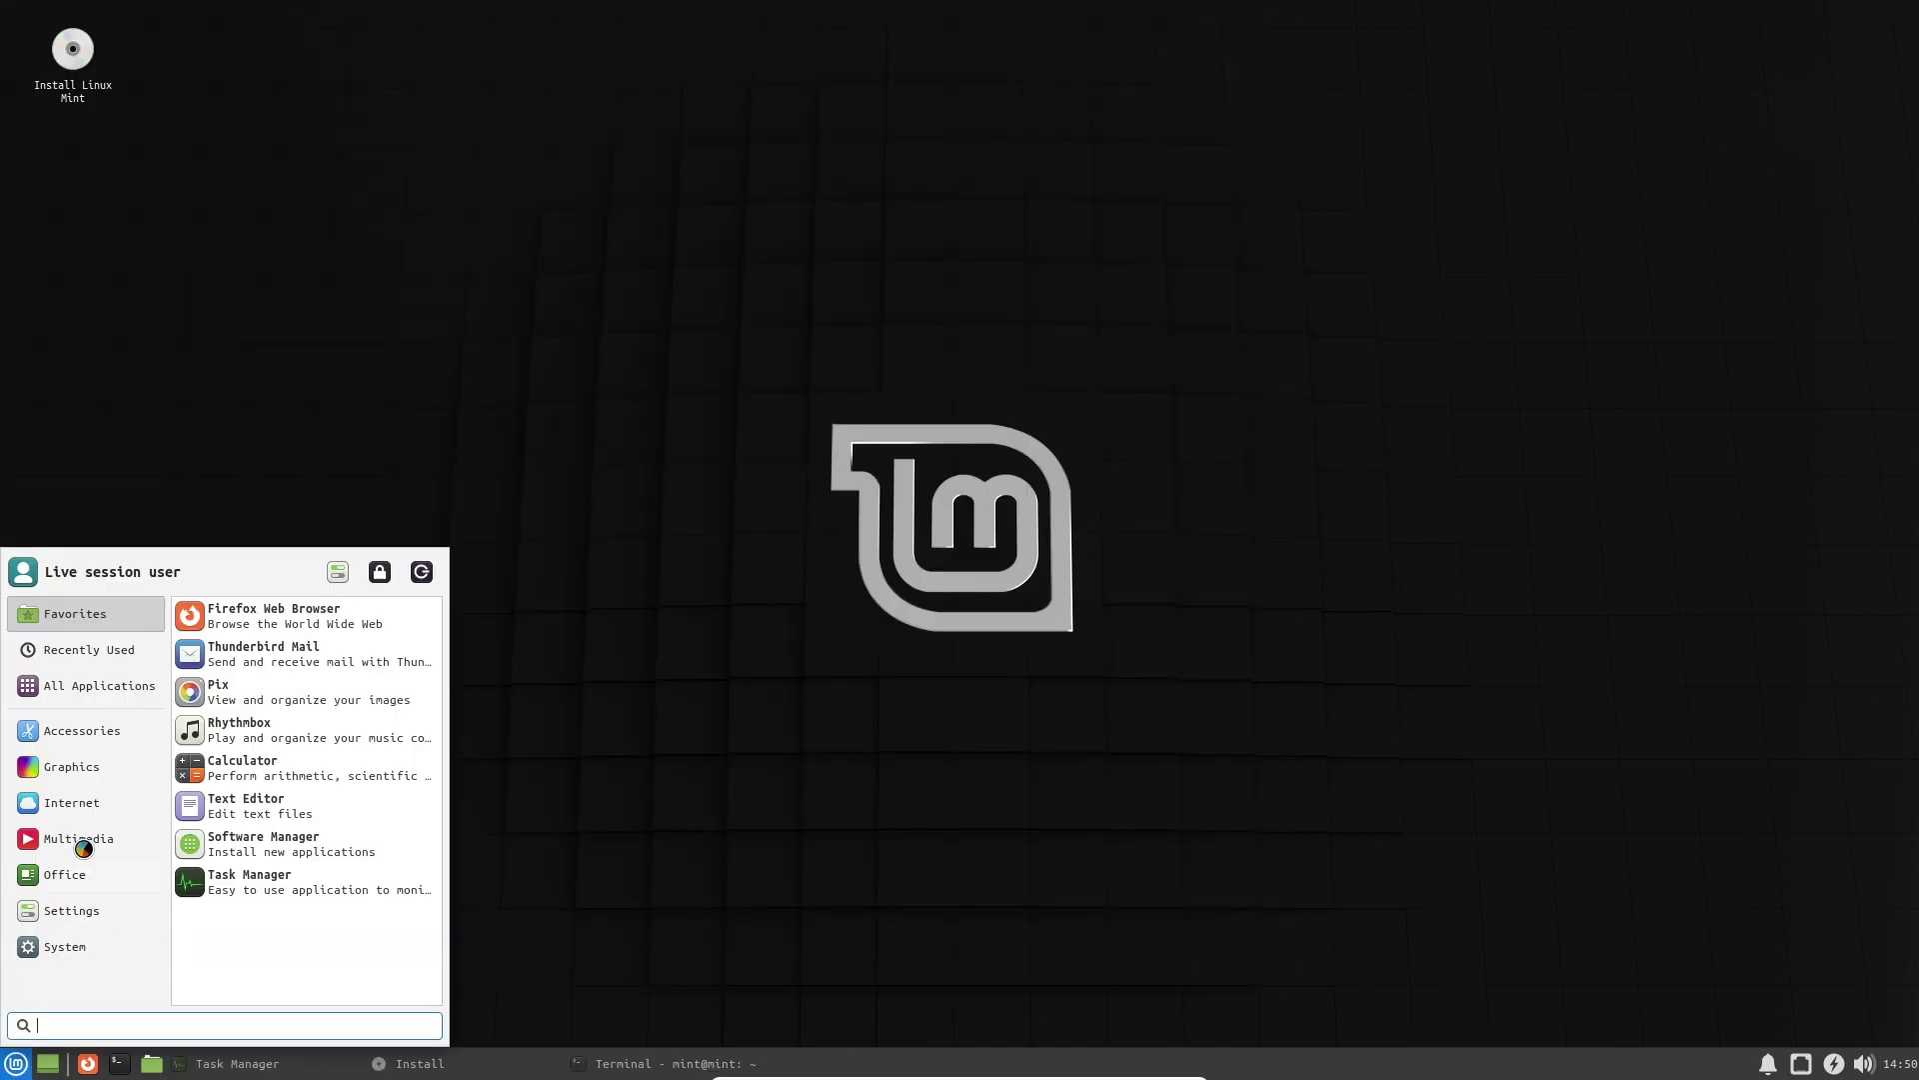
left_click(80, 800)
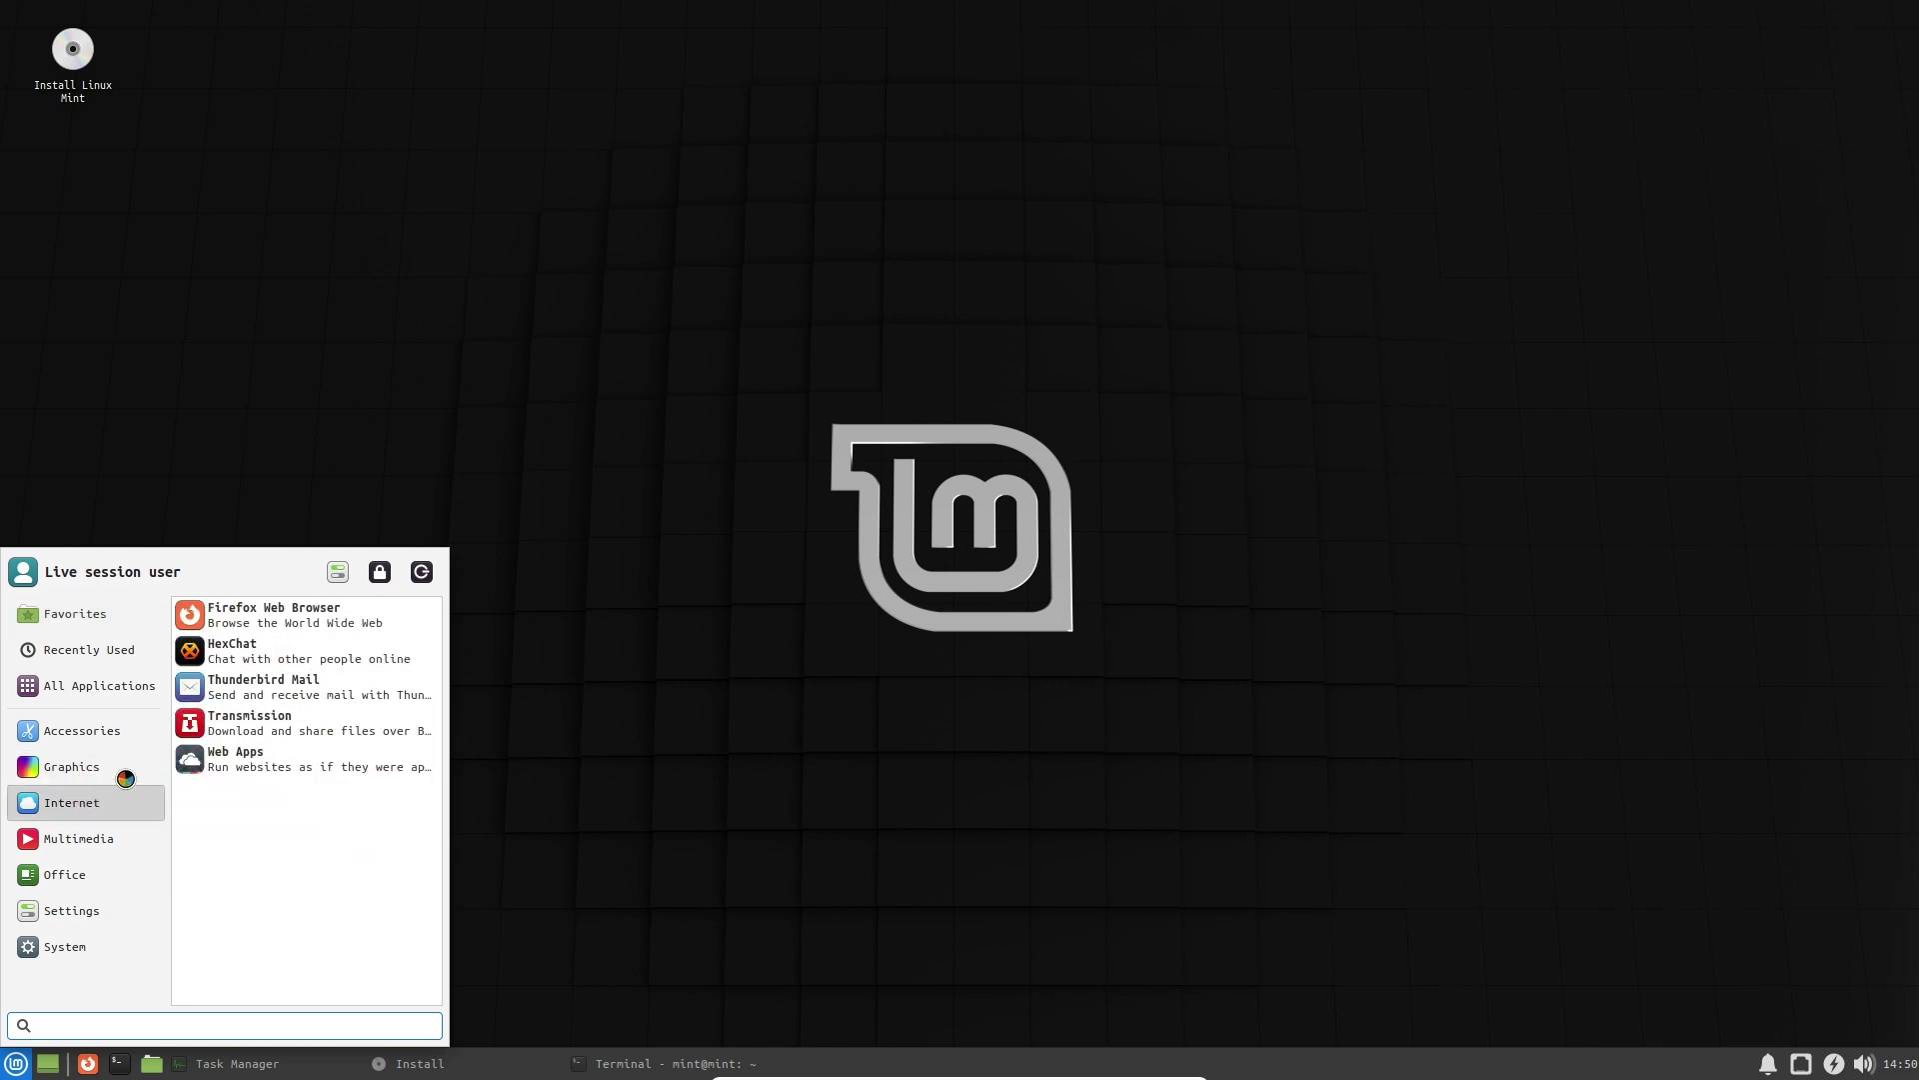
left_click(110, 835)
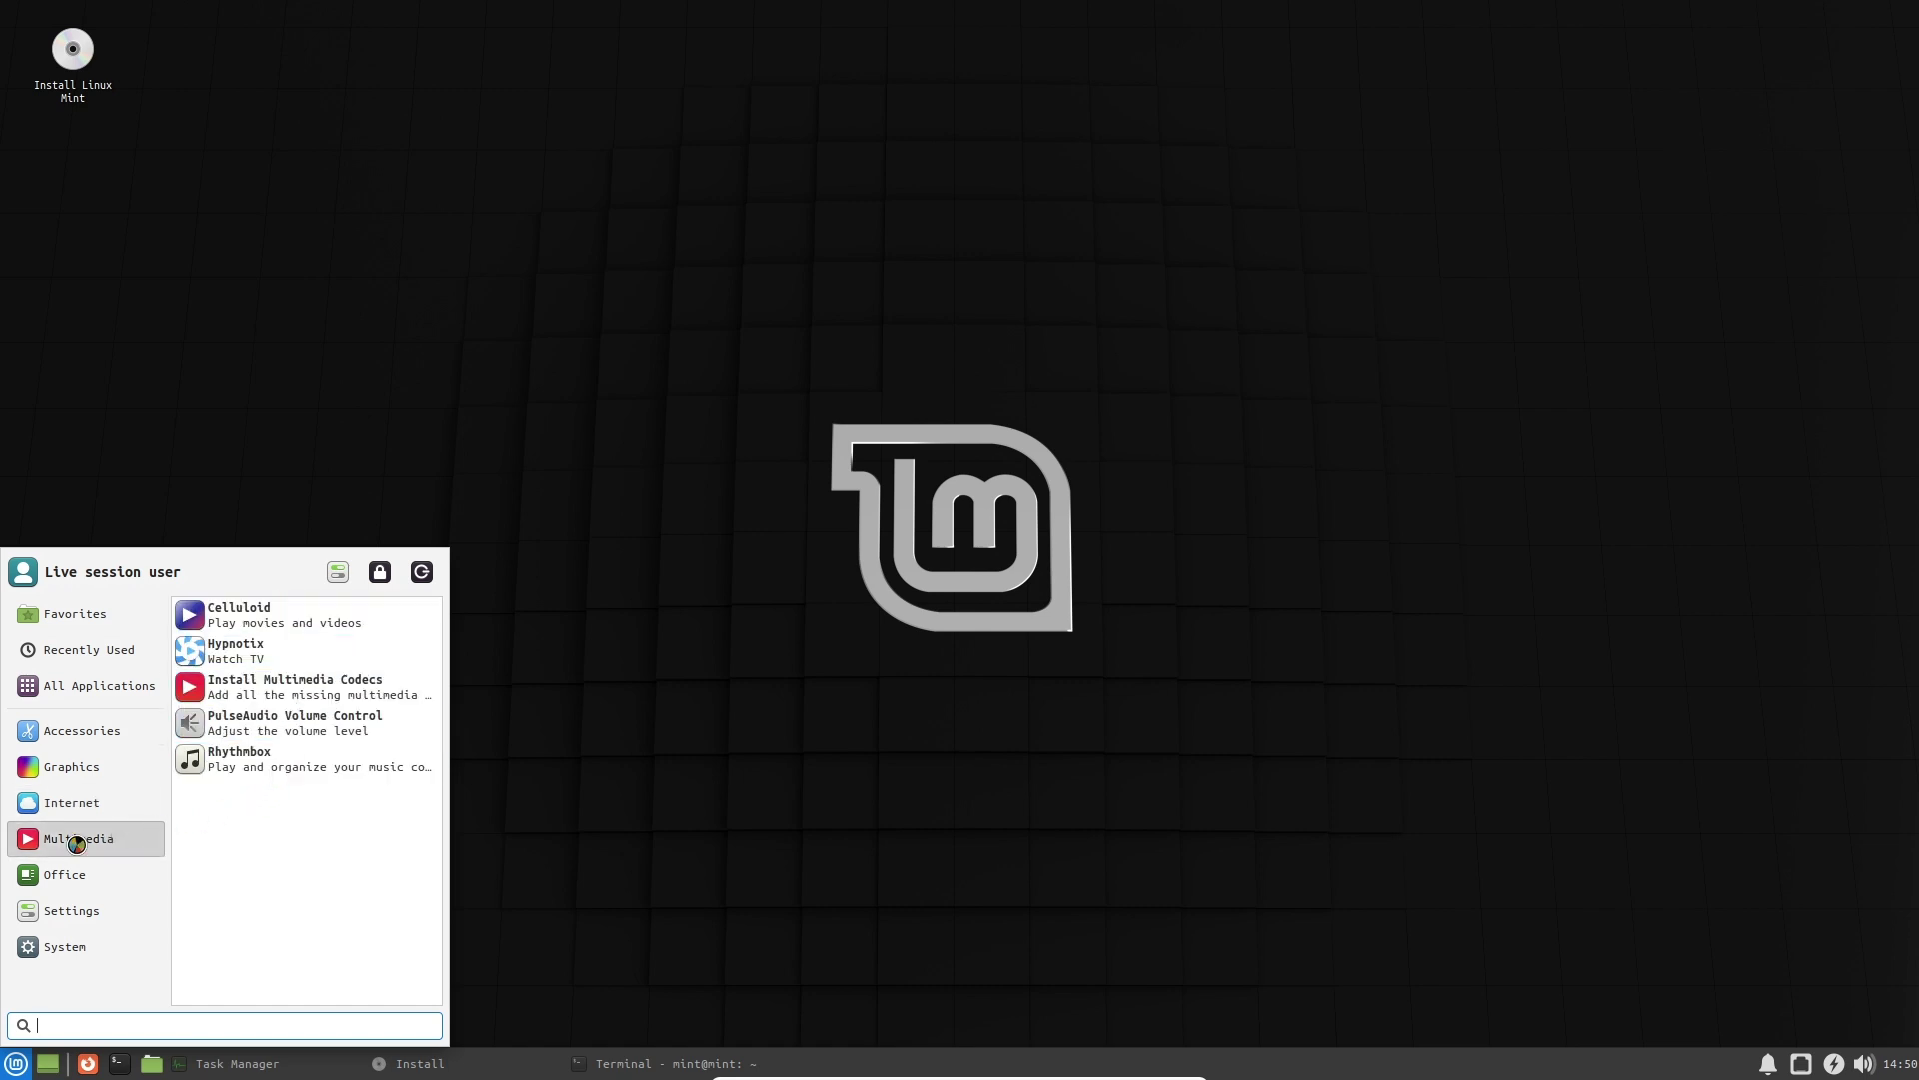
left_click(77, 874)
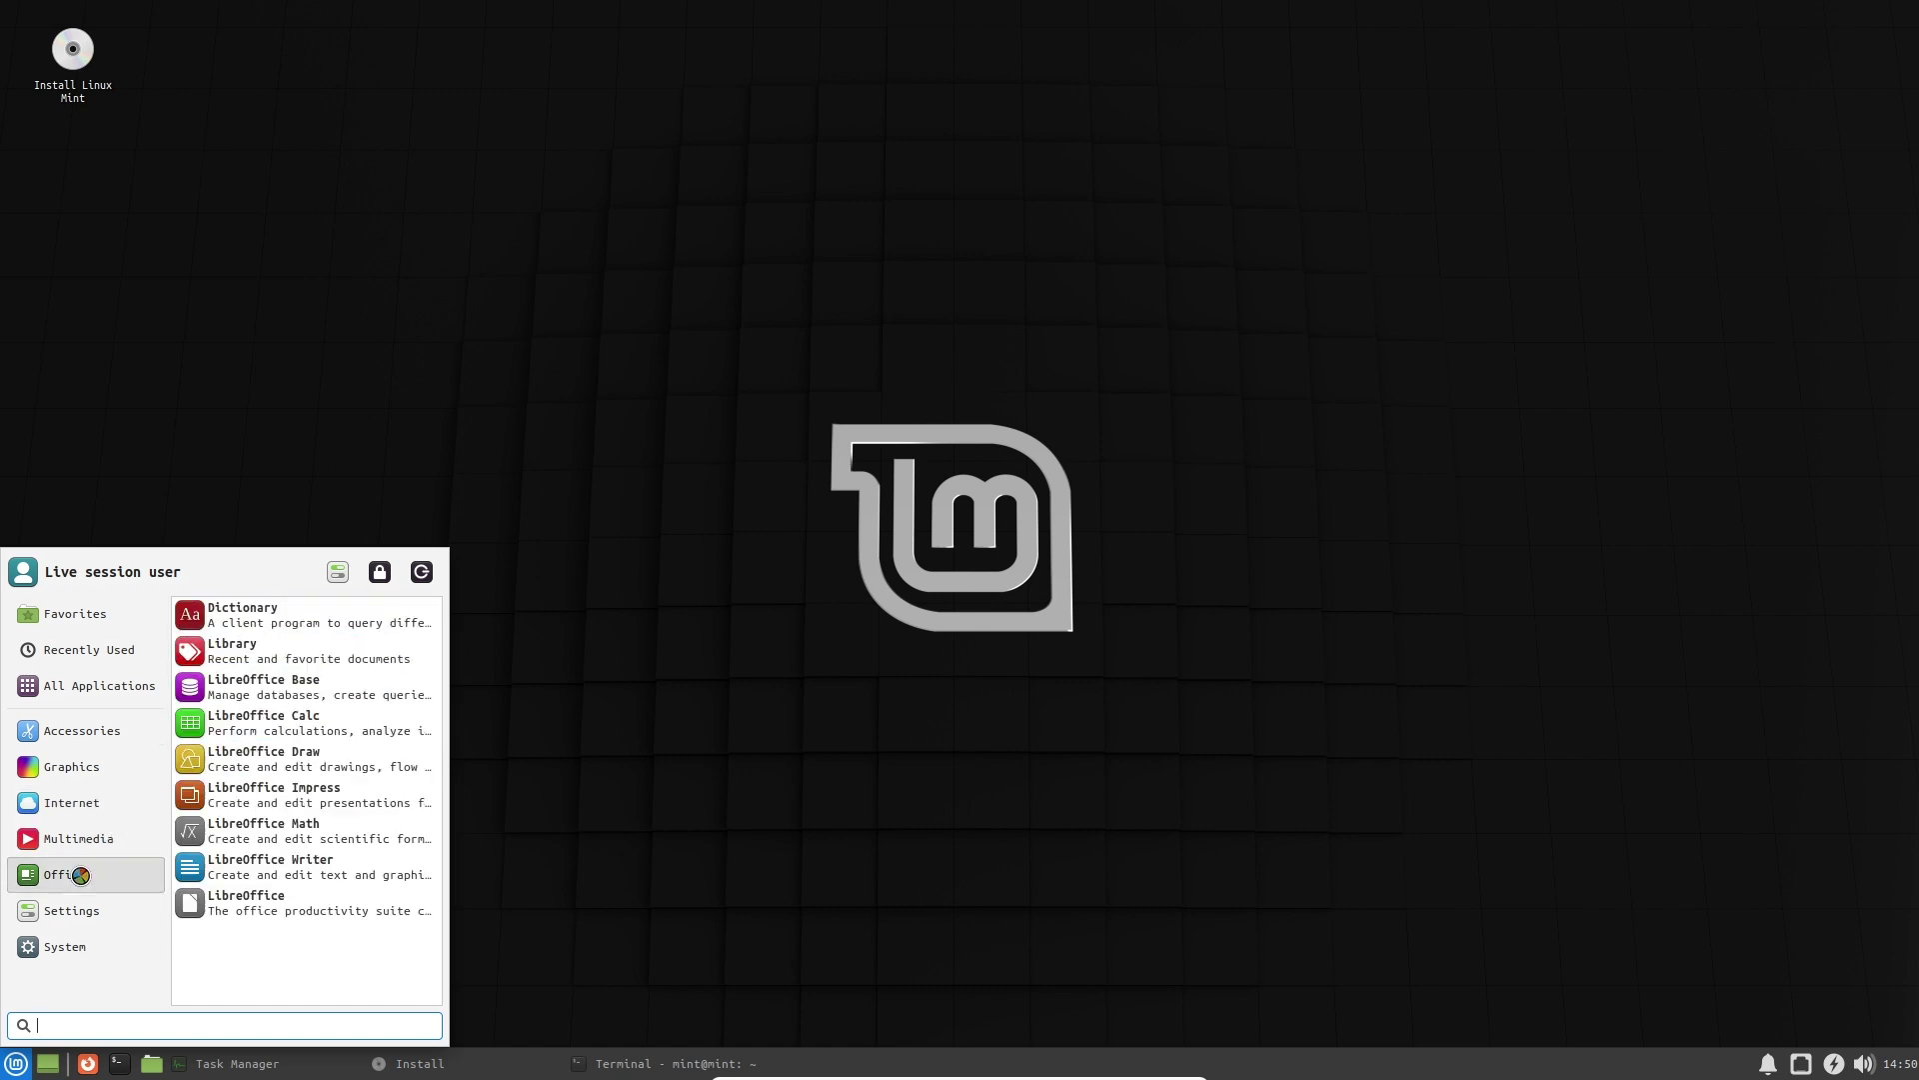
Open Dictionary, close it, and reopen the menu on the Office category.
left_click(321, 623)
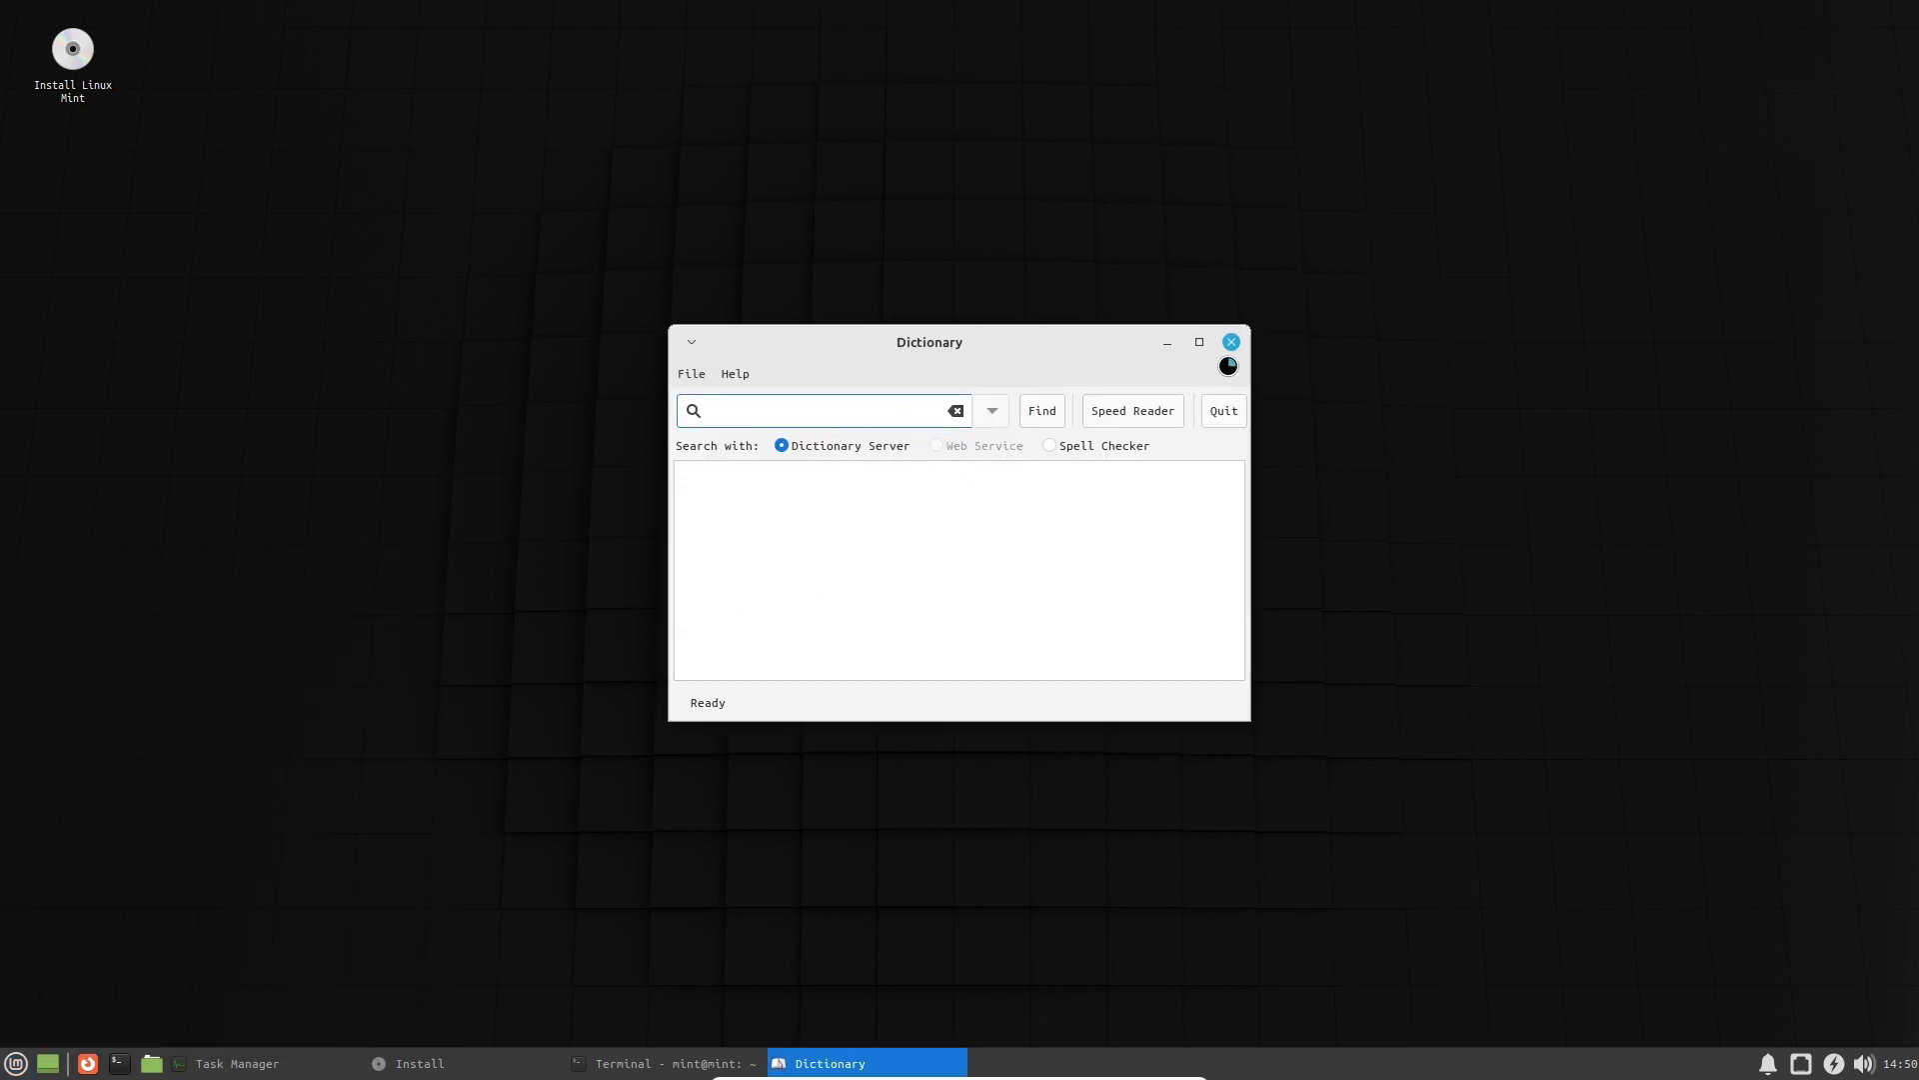
left_click(1232, 341)
left_click(6, 1068)
mouse_move(81, 862)
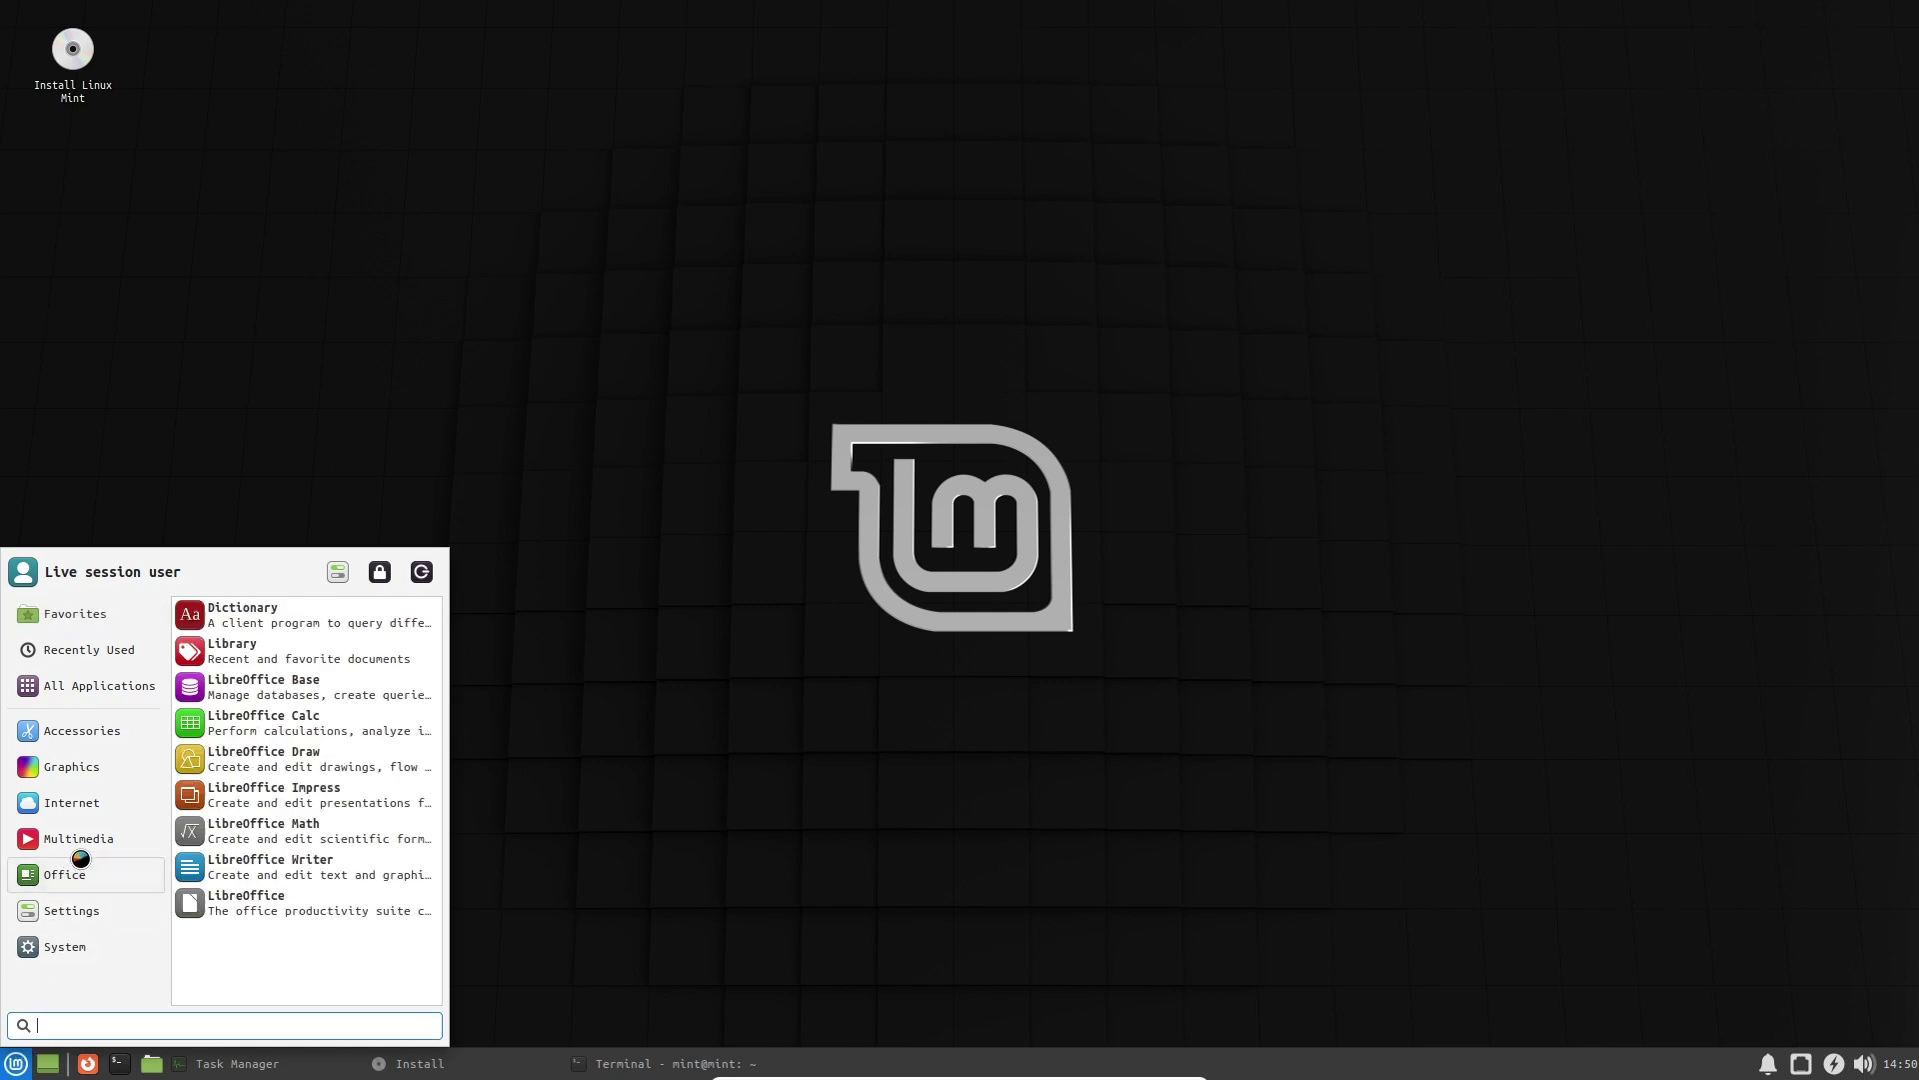
Launch LibreOffice Writer and apply the Tabbed interface layout to all apps.
left_click(346, 871)
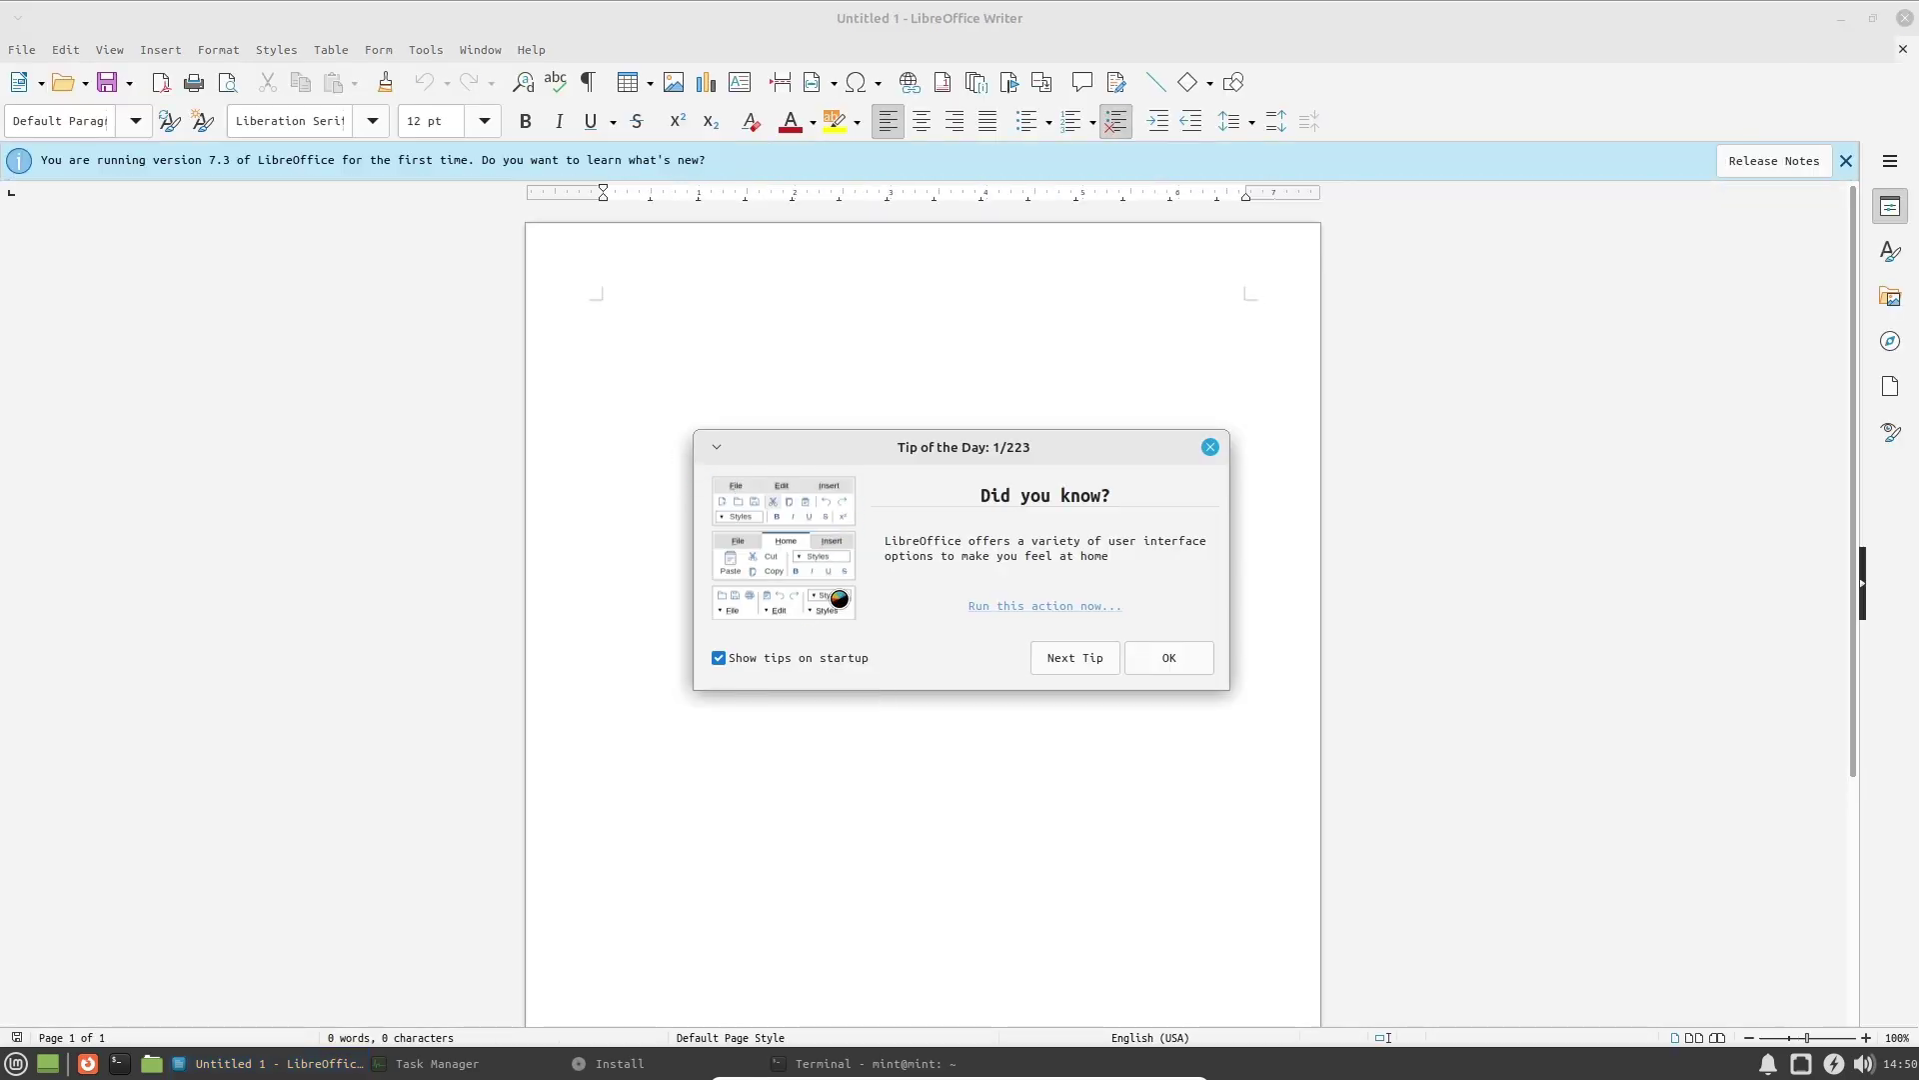
left_click(1018, 607)
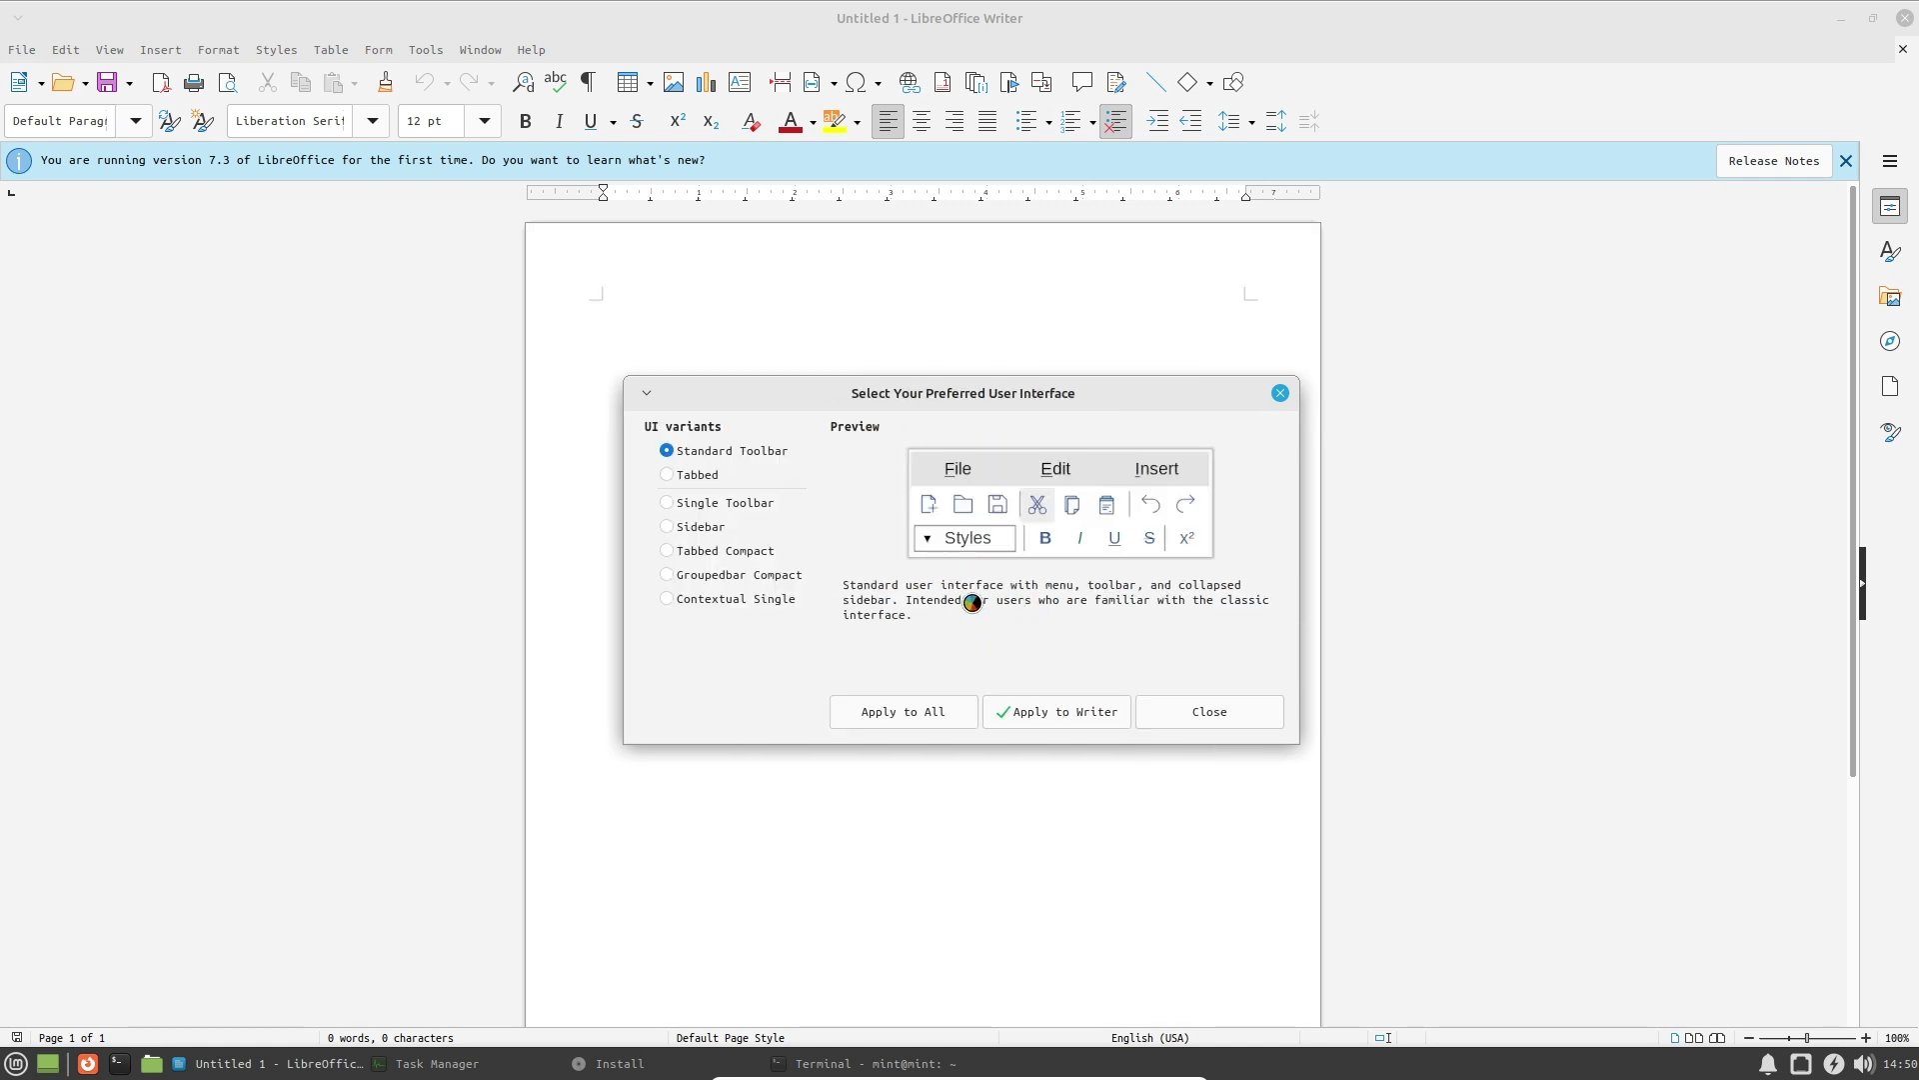
left_click(700, 476)
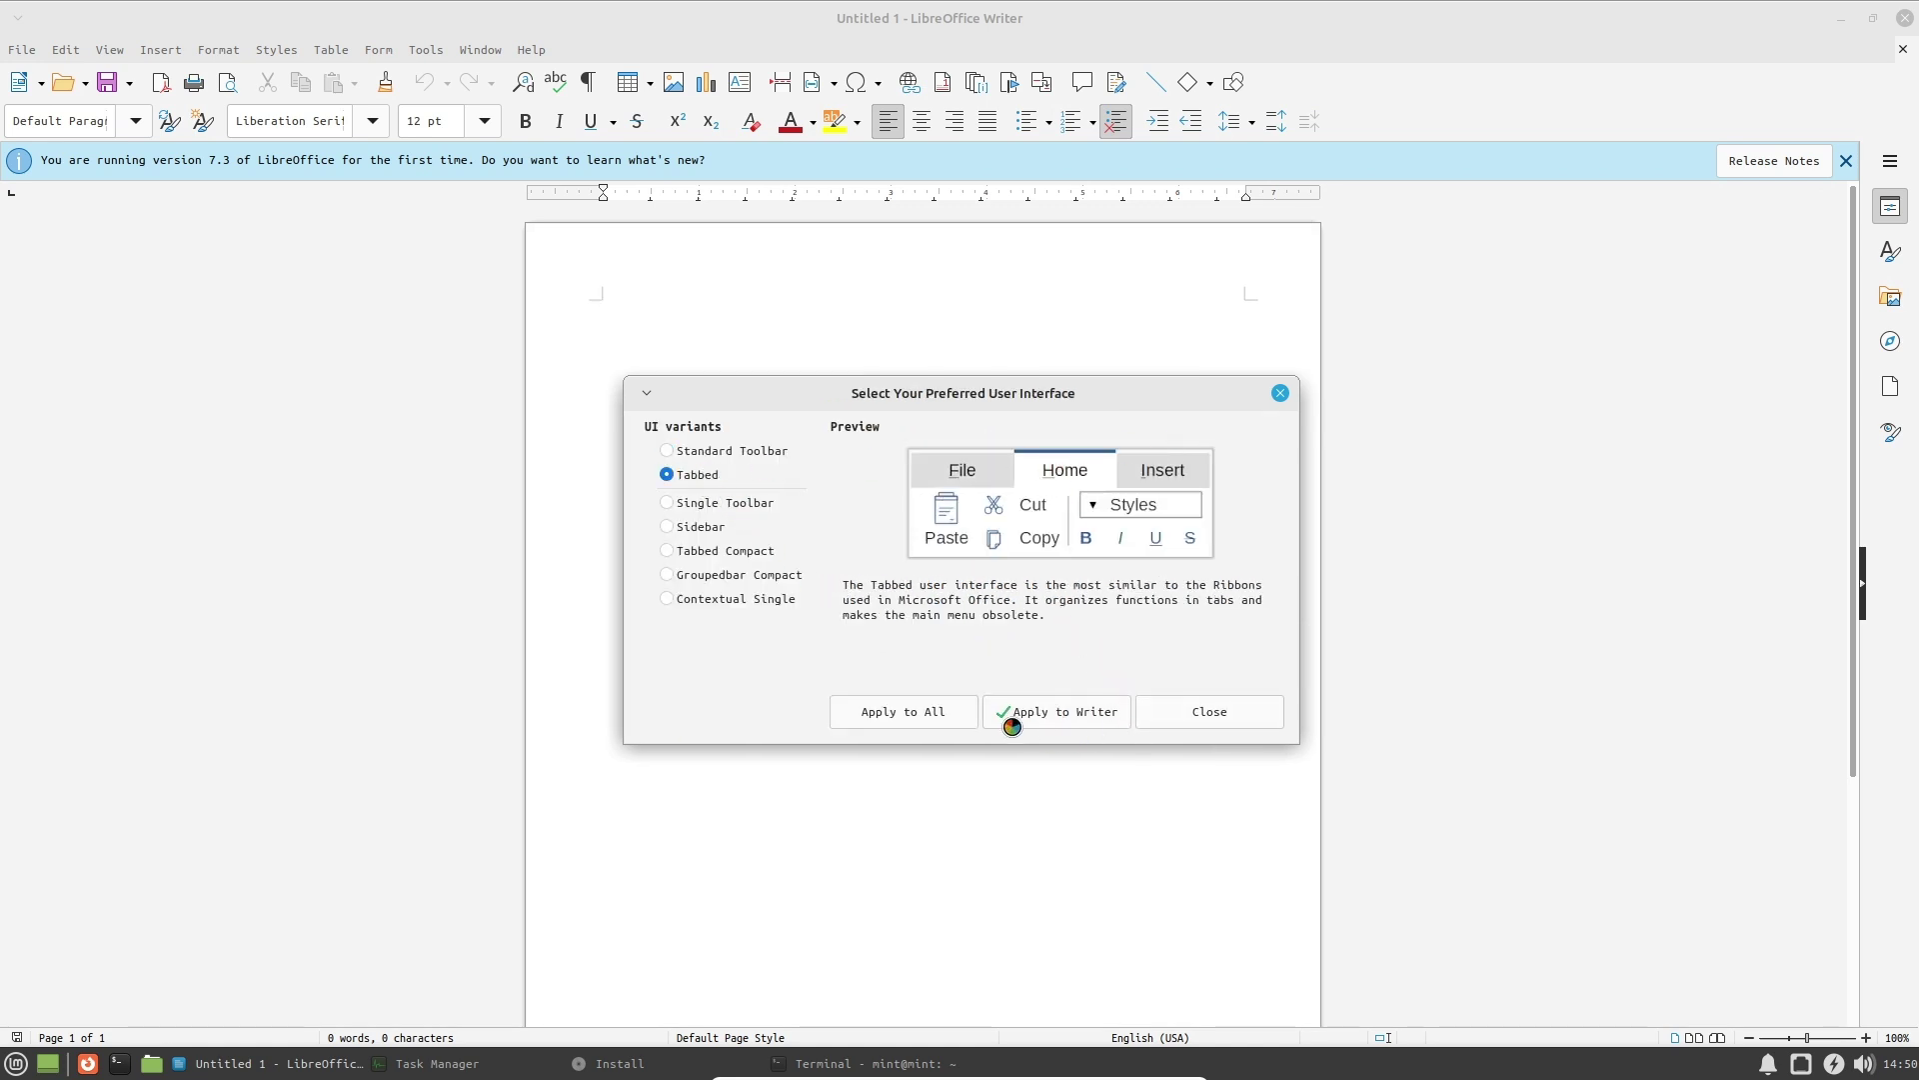
left_click(928, 714)
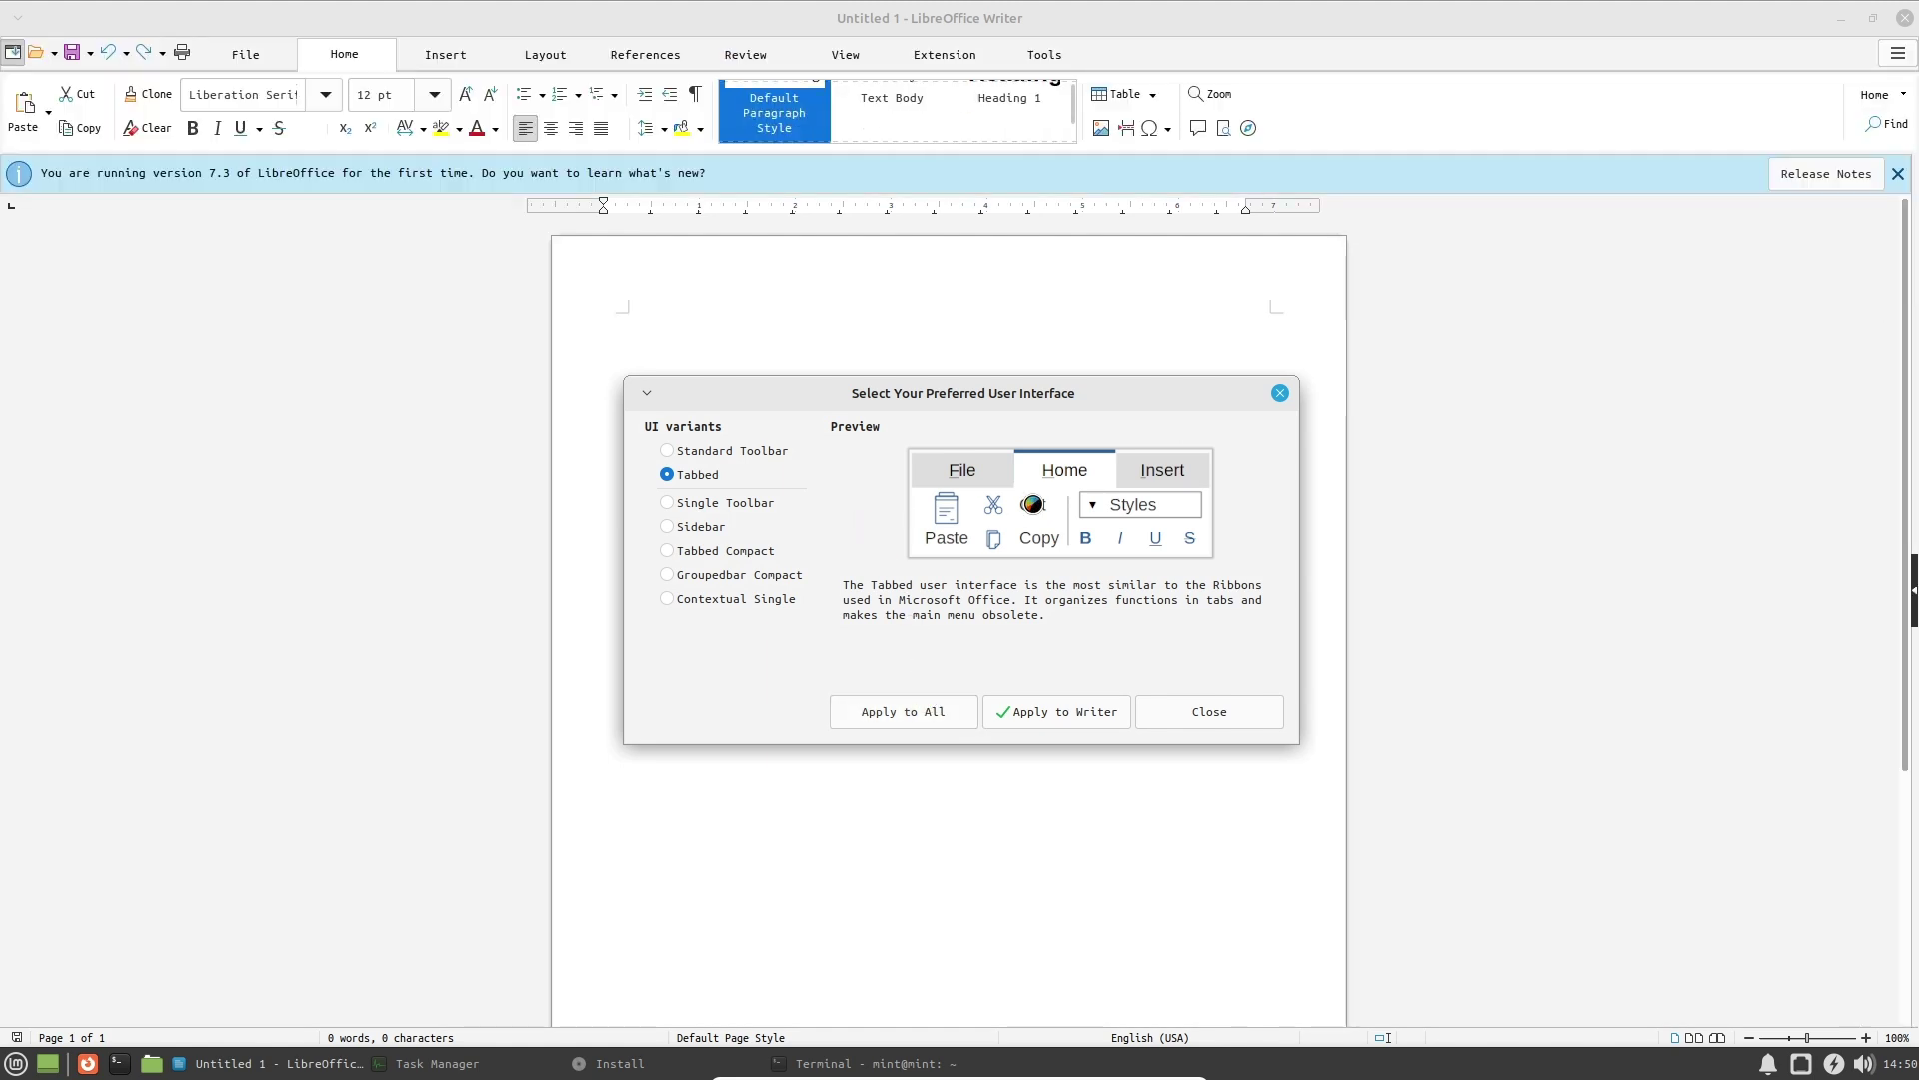
left_click(1278, 714)
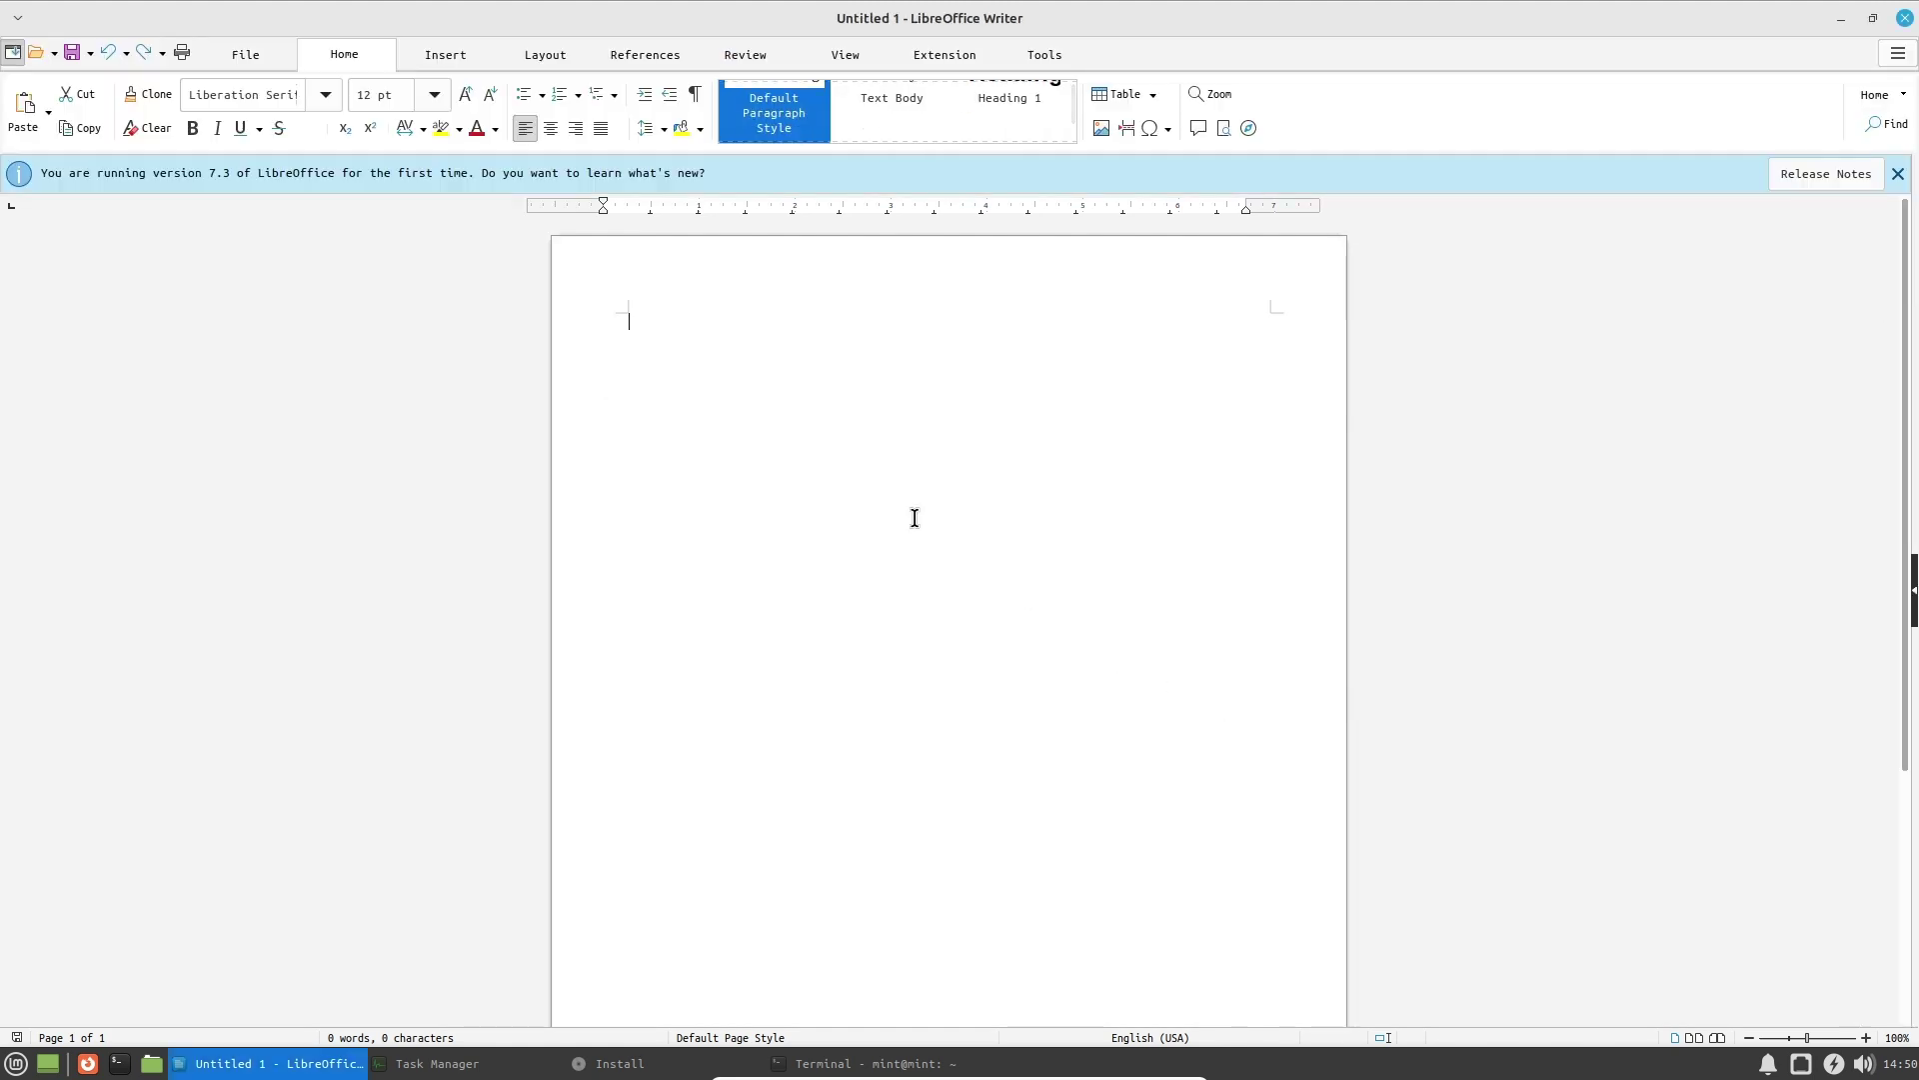
Type Hello World test text, then select all of it and delete it.
type("Hello World")
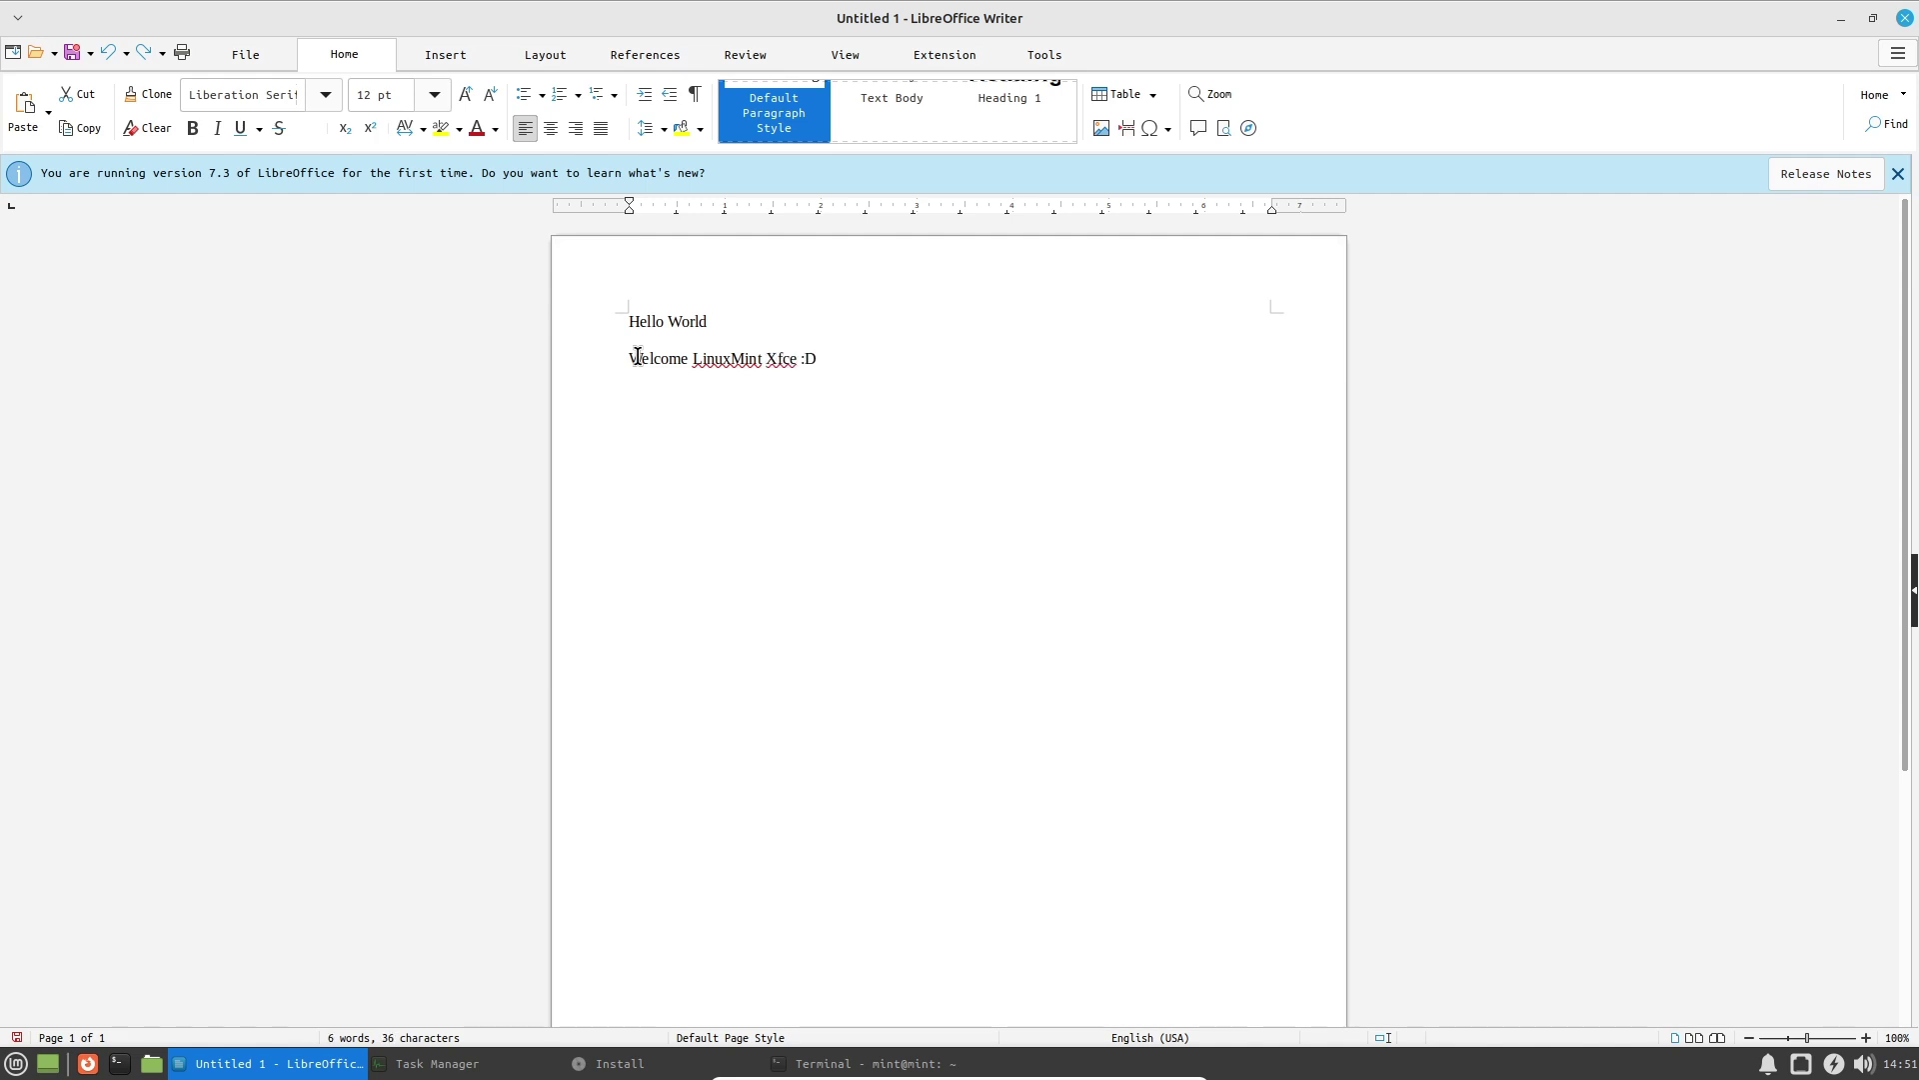
key("ctrl+a")
key("BackSpace")
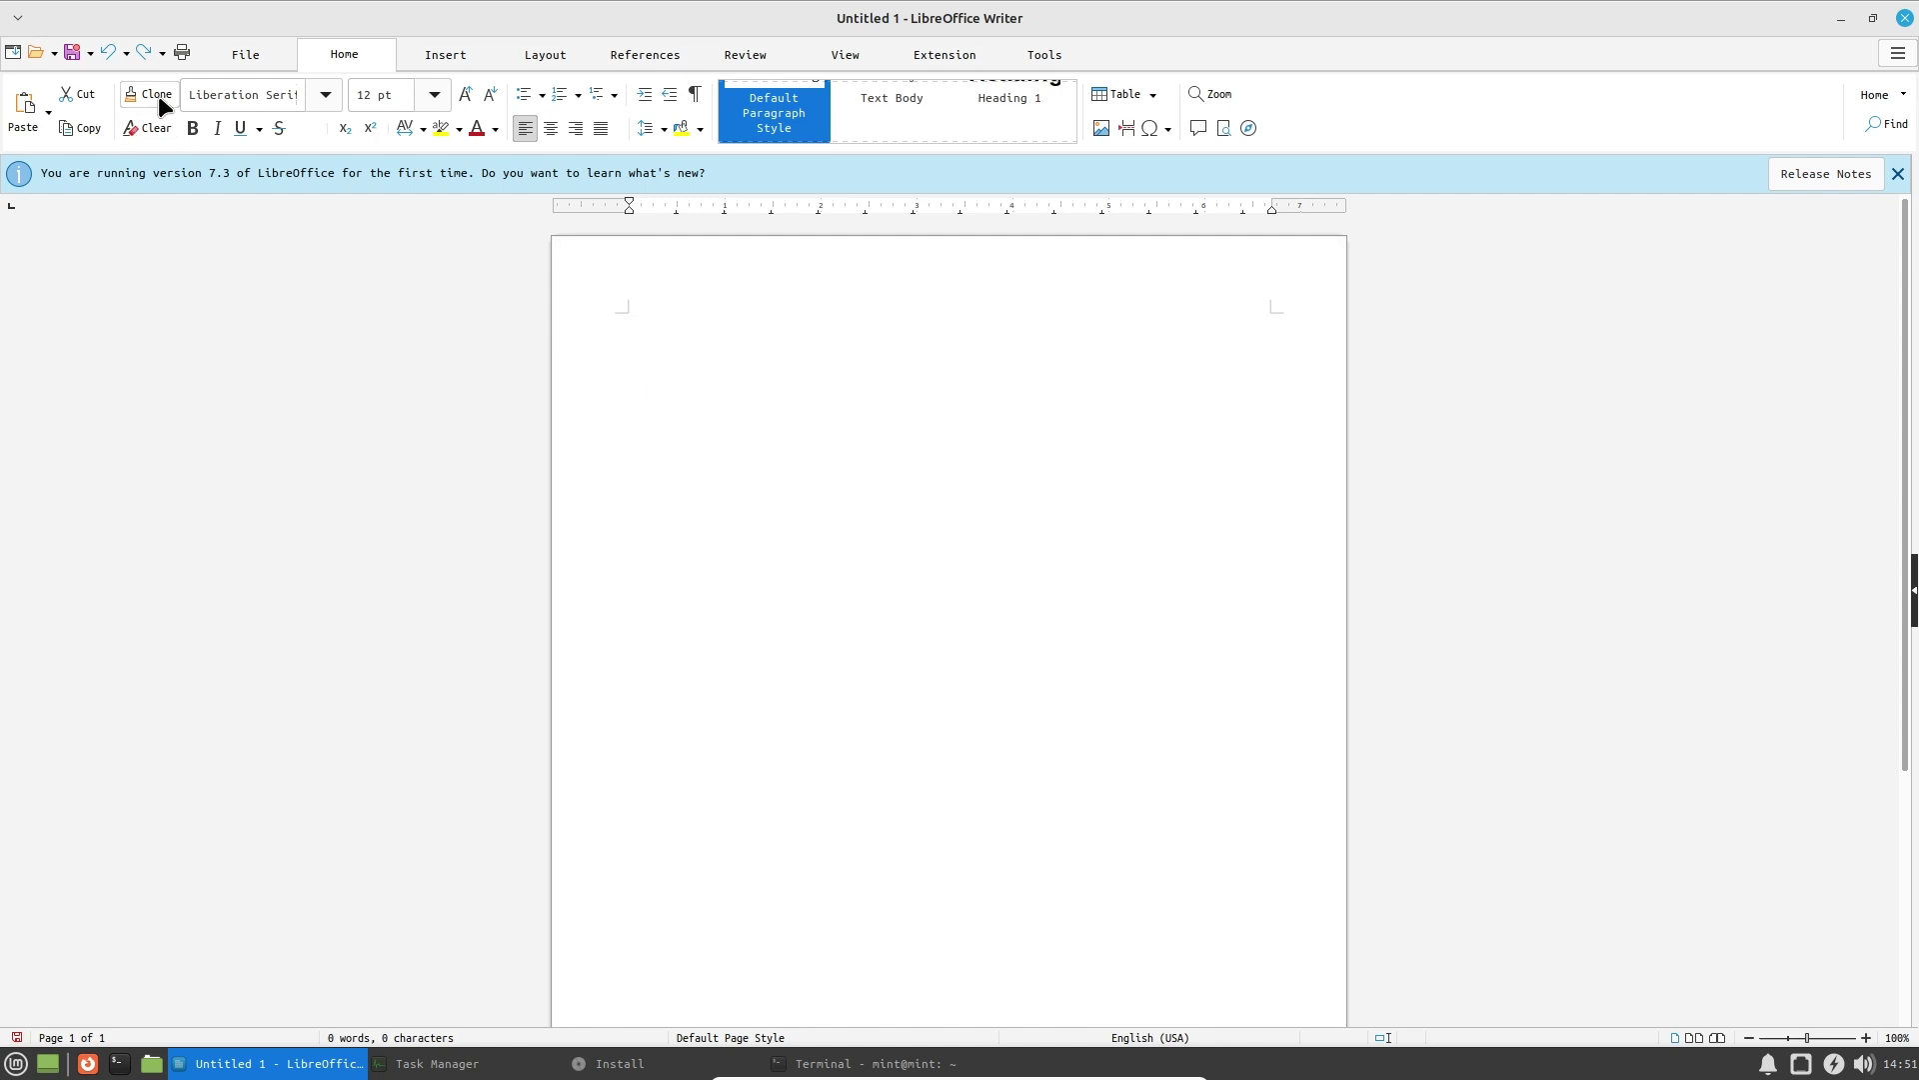
Look through the Insert, Layout, References, Review, View, Extension and Tools ribbons.
left_click(443, 55)
left_click(555, 55)
left_click(668, 54)
left_click(748, 55)
left_click(847, 56)
left_click(945, 55)
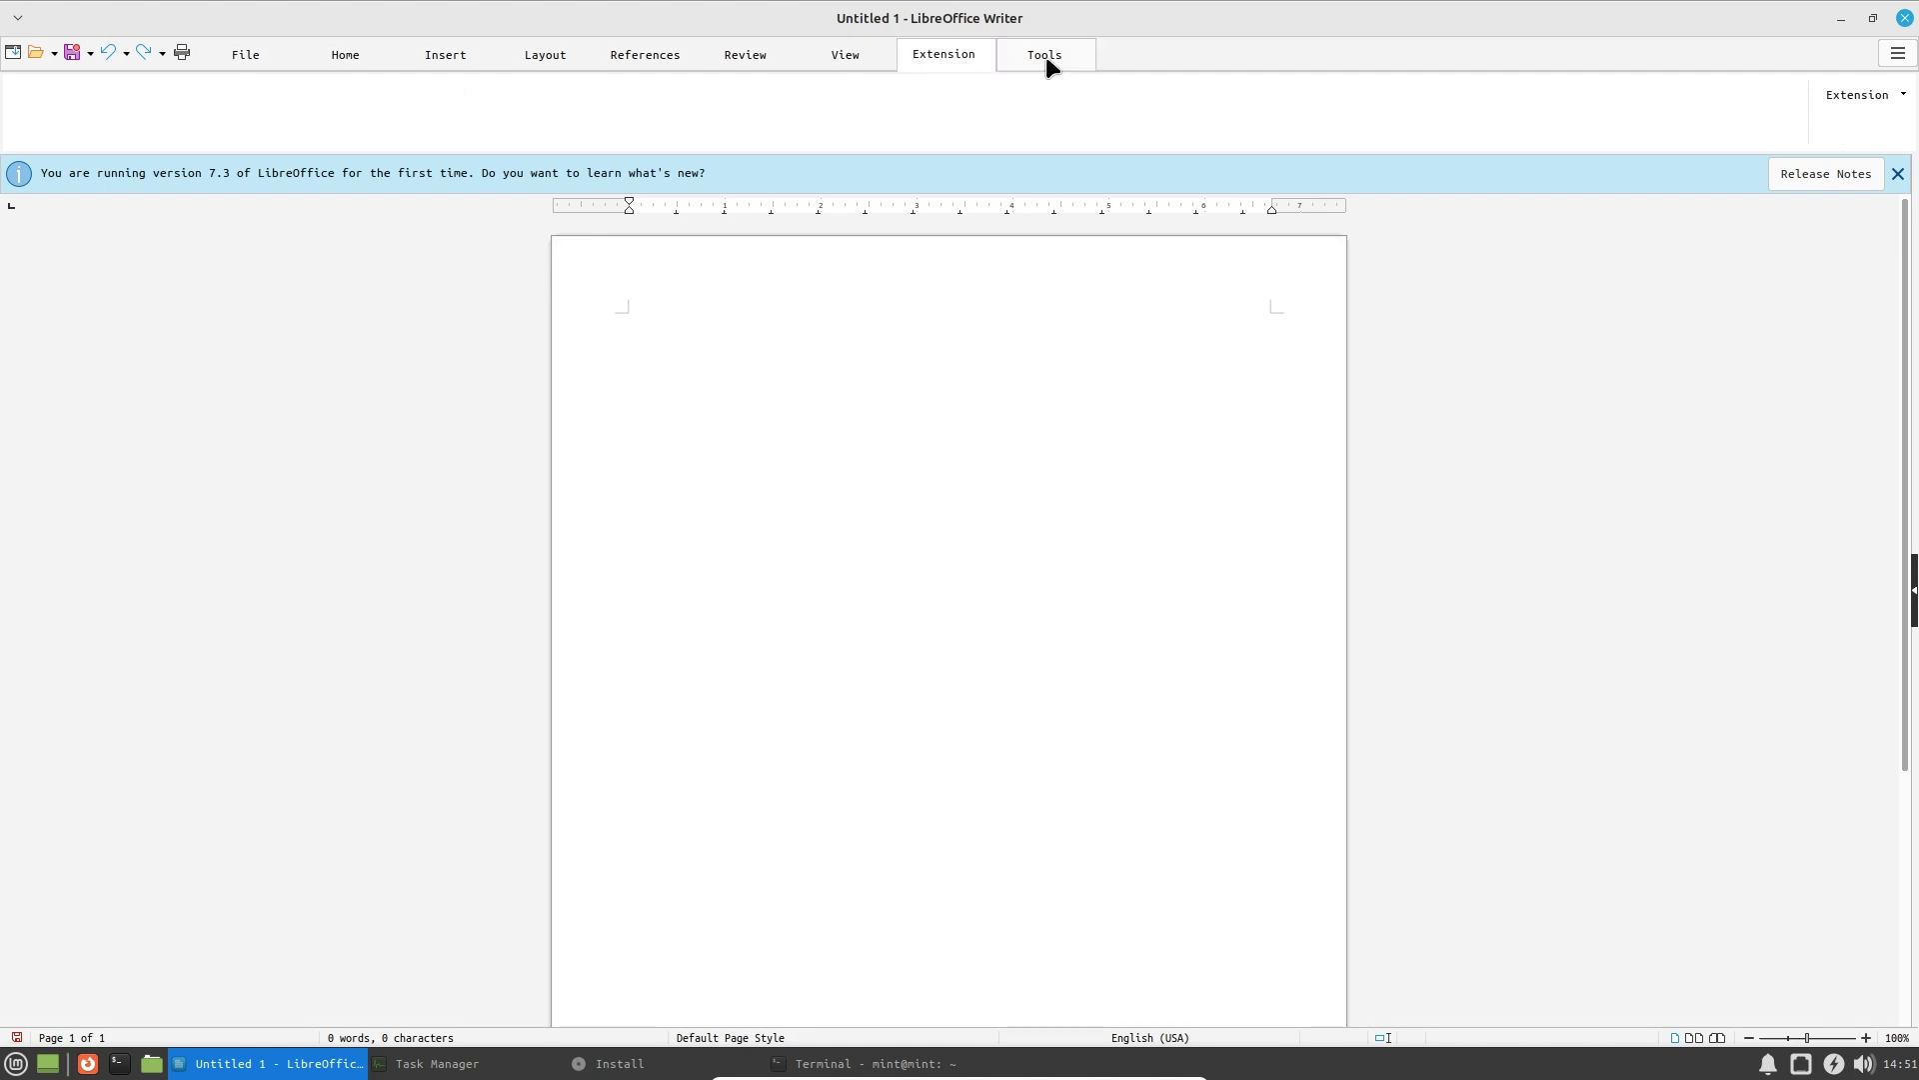
left_click(1041, 60)
Close the untitled document with Don't Save and bring up the applications menu.
left_click(1904, 17)
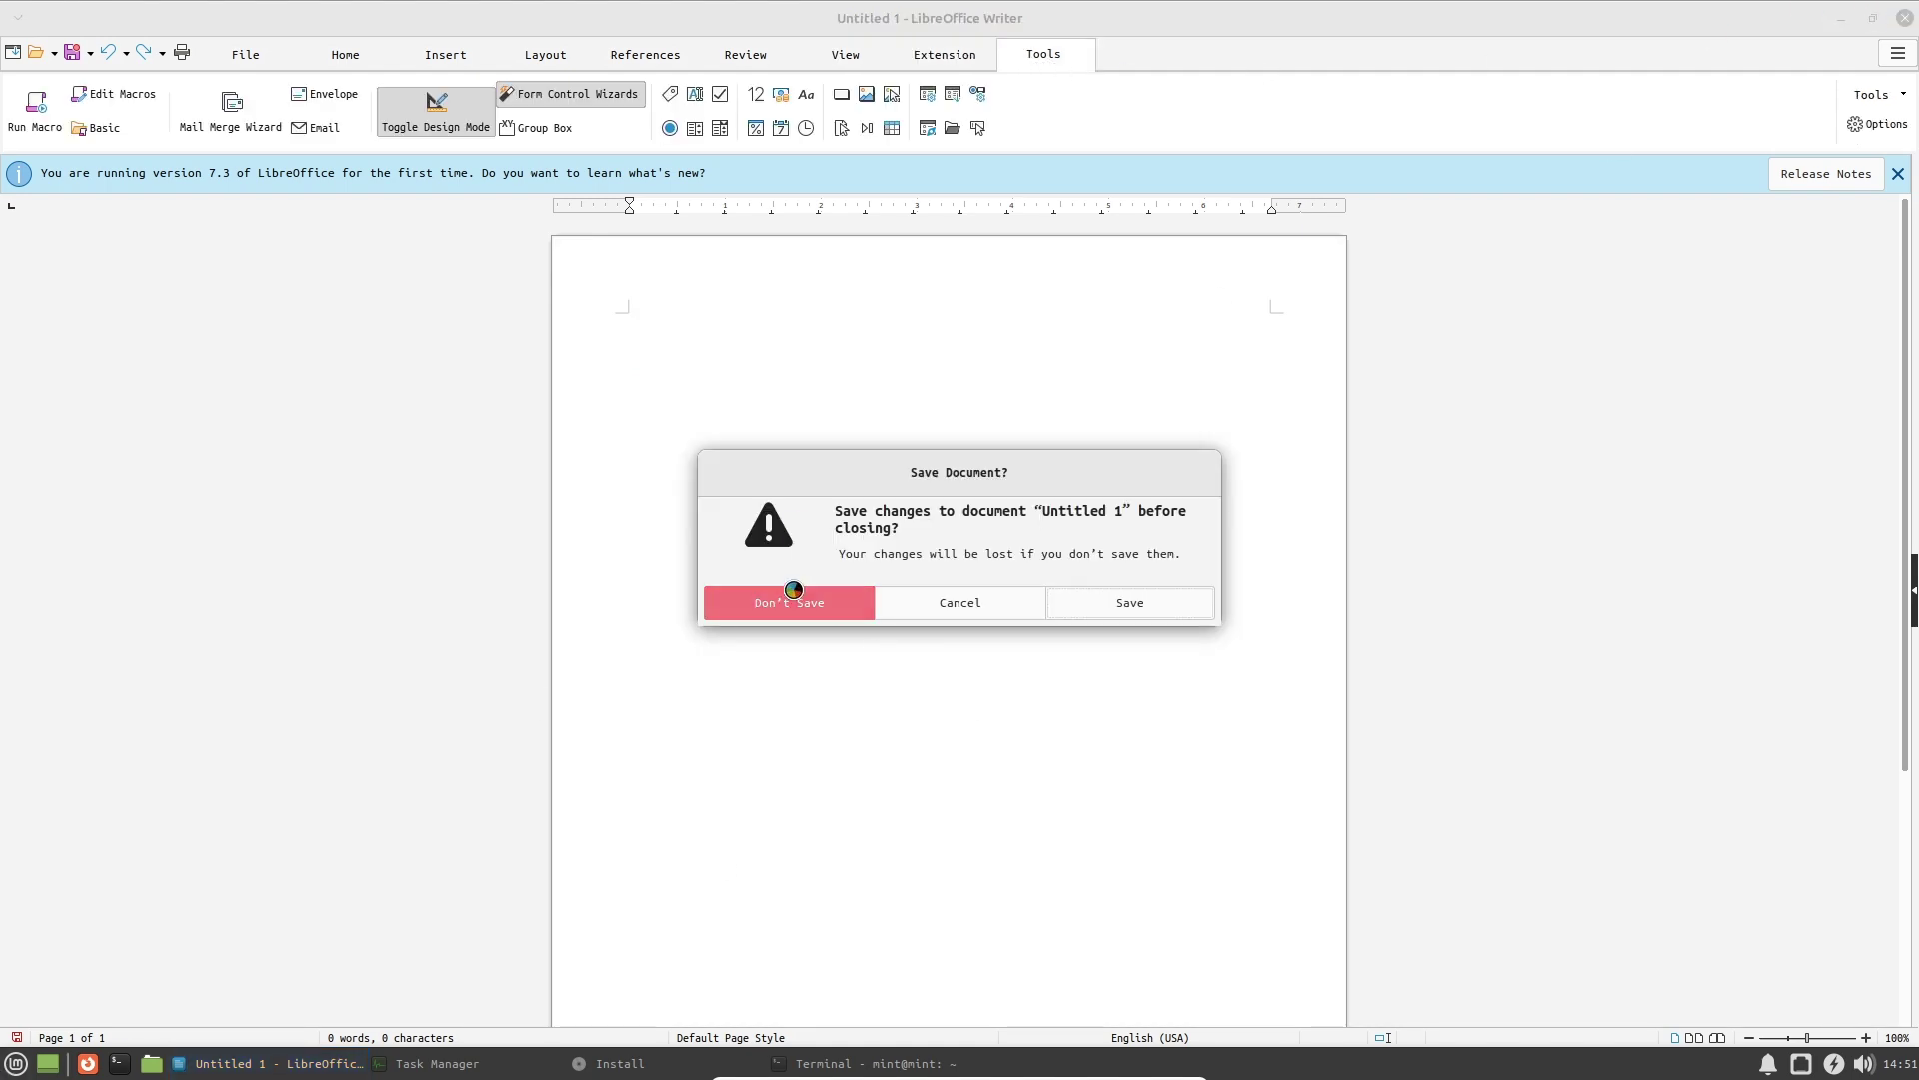
left_click(794, 600)
left_click(33, 1063)
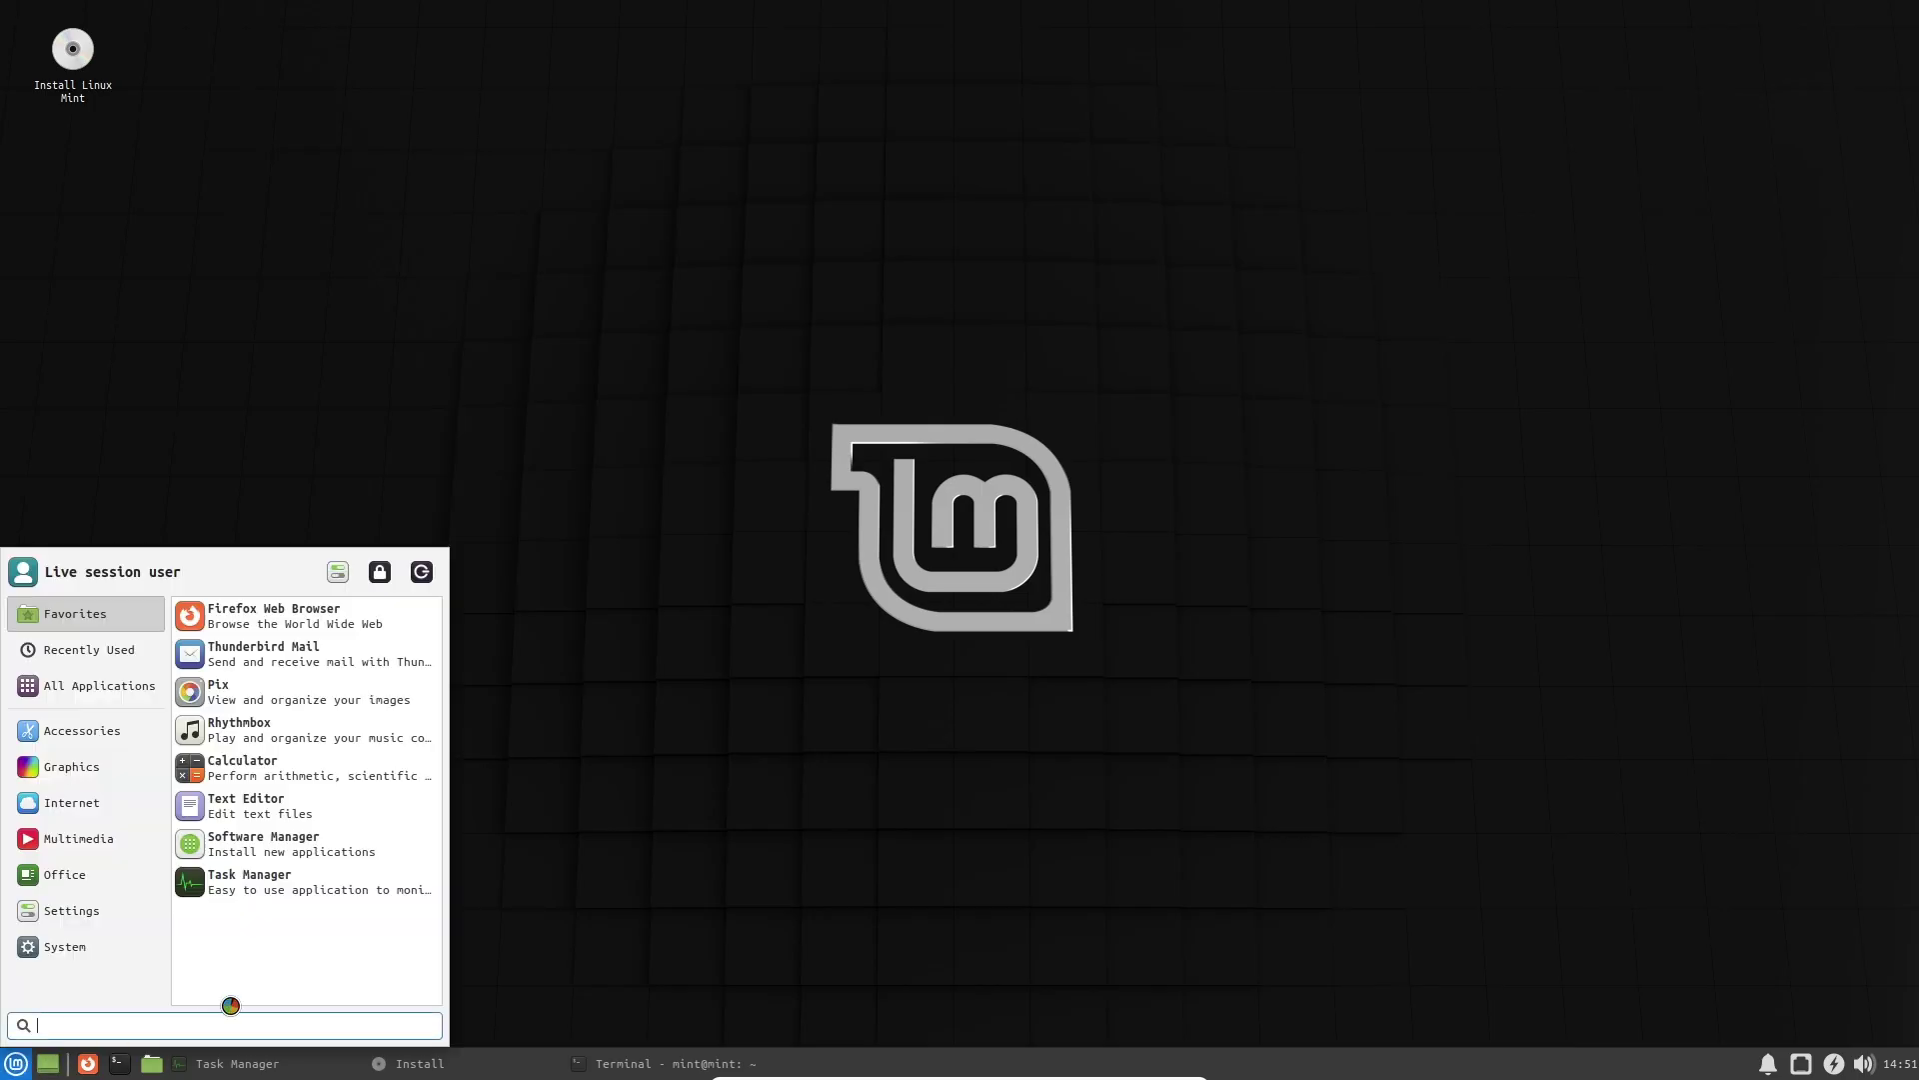
mouse_move(97, 859)
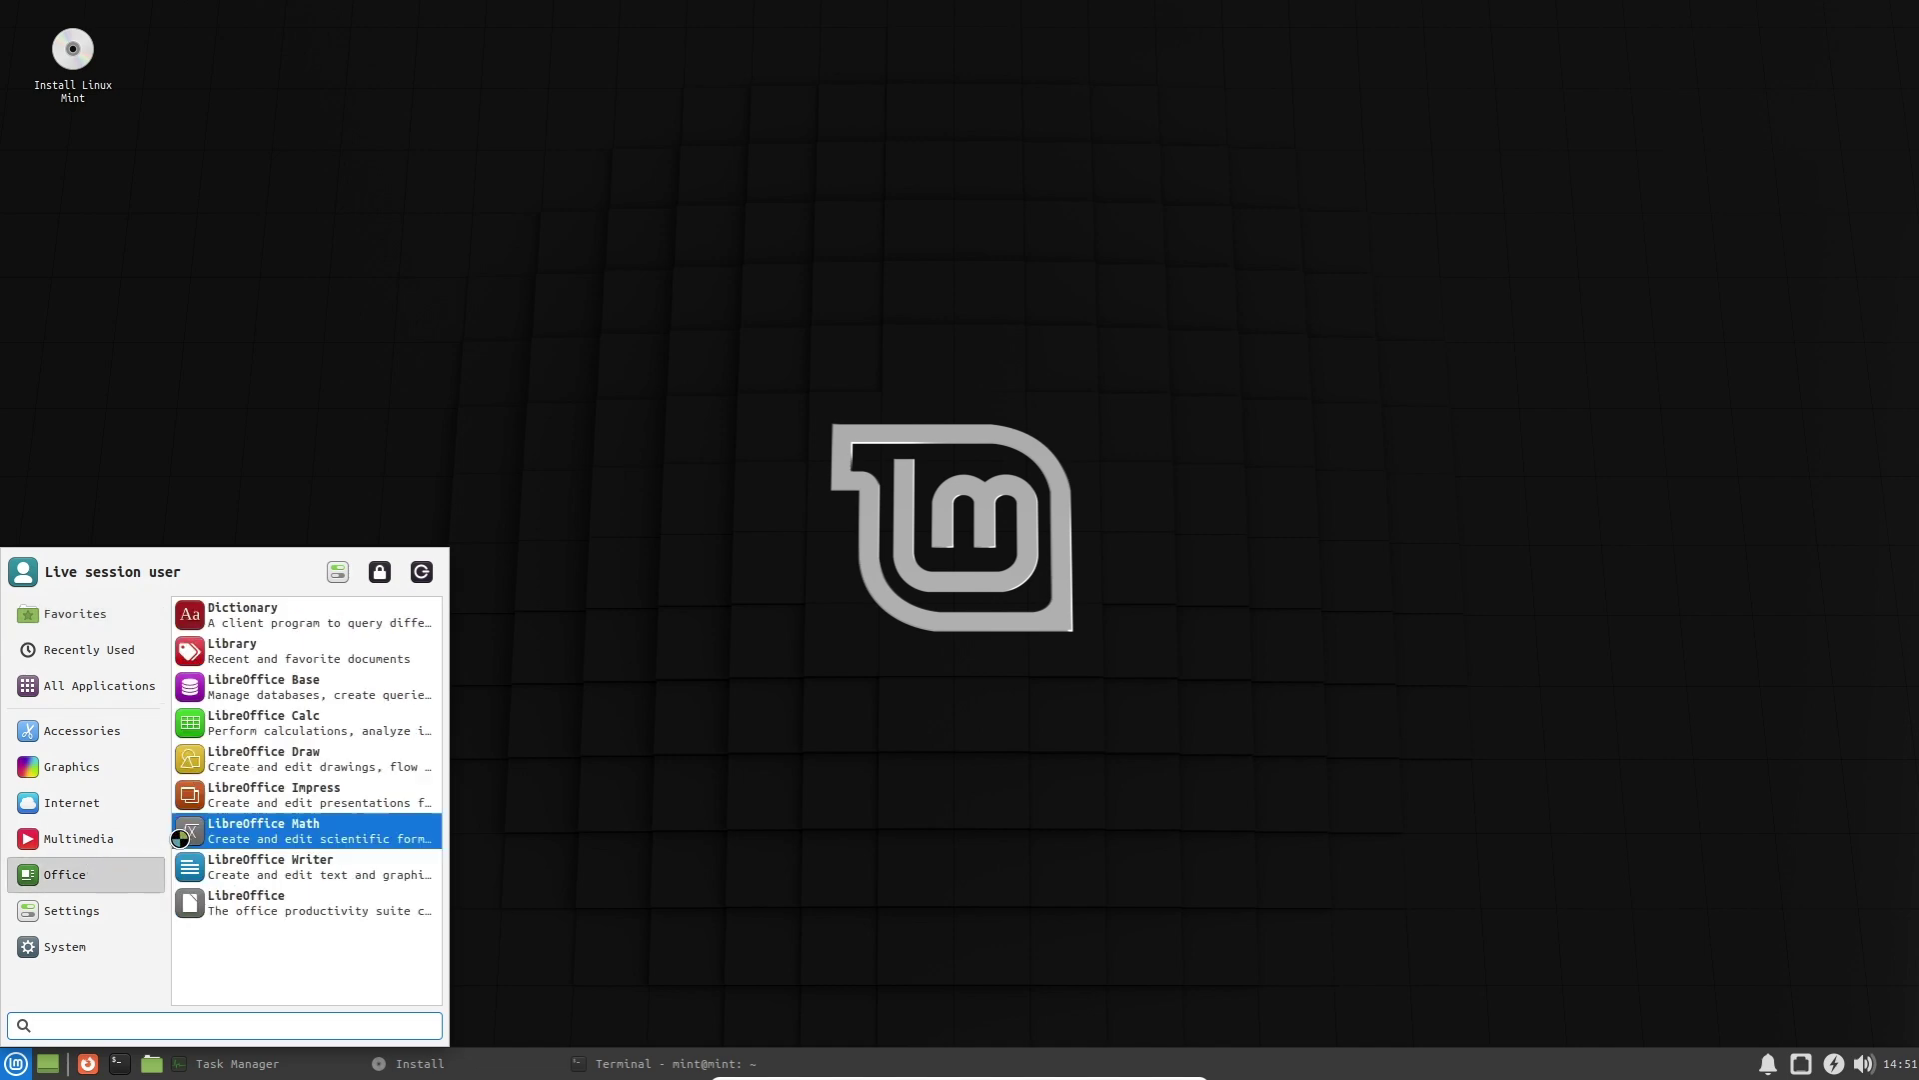
left_click(292, 726)
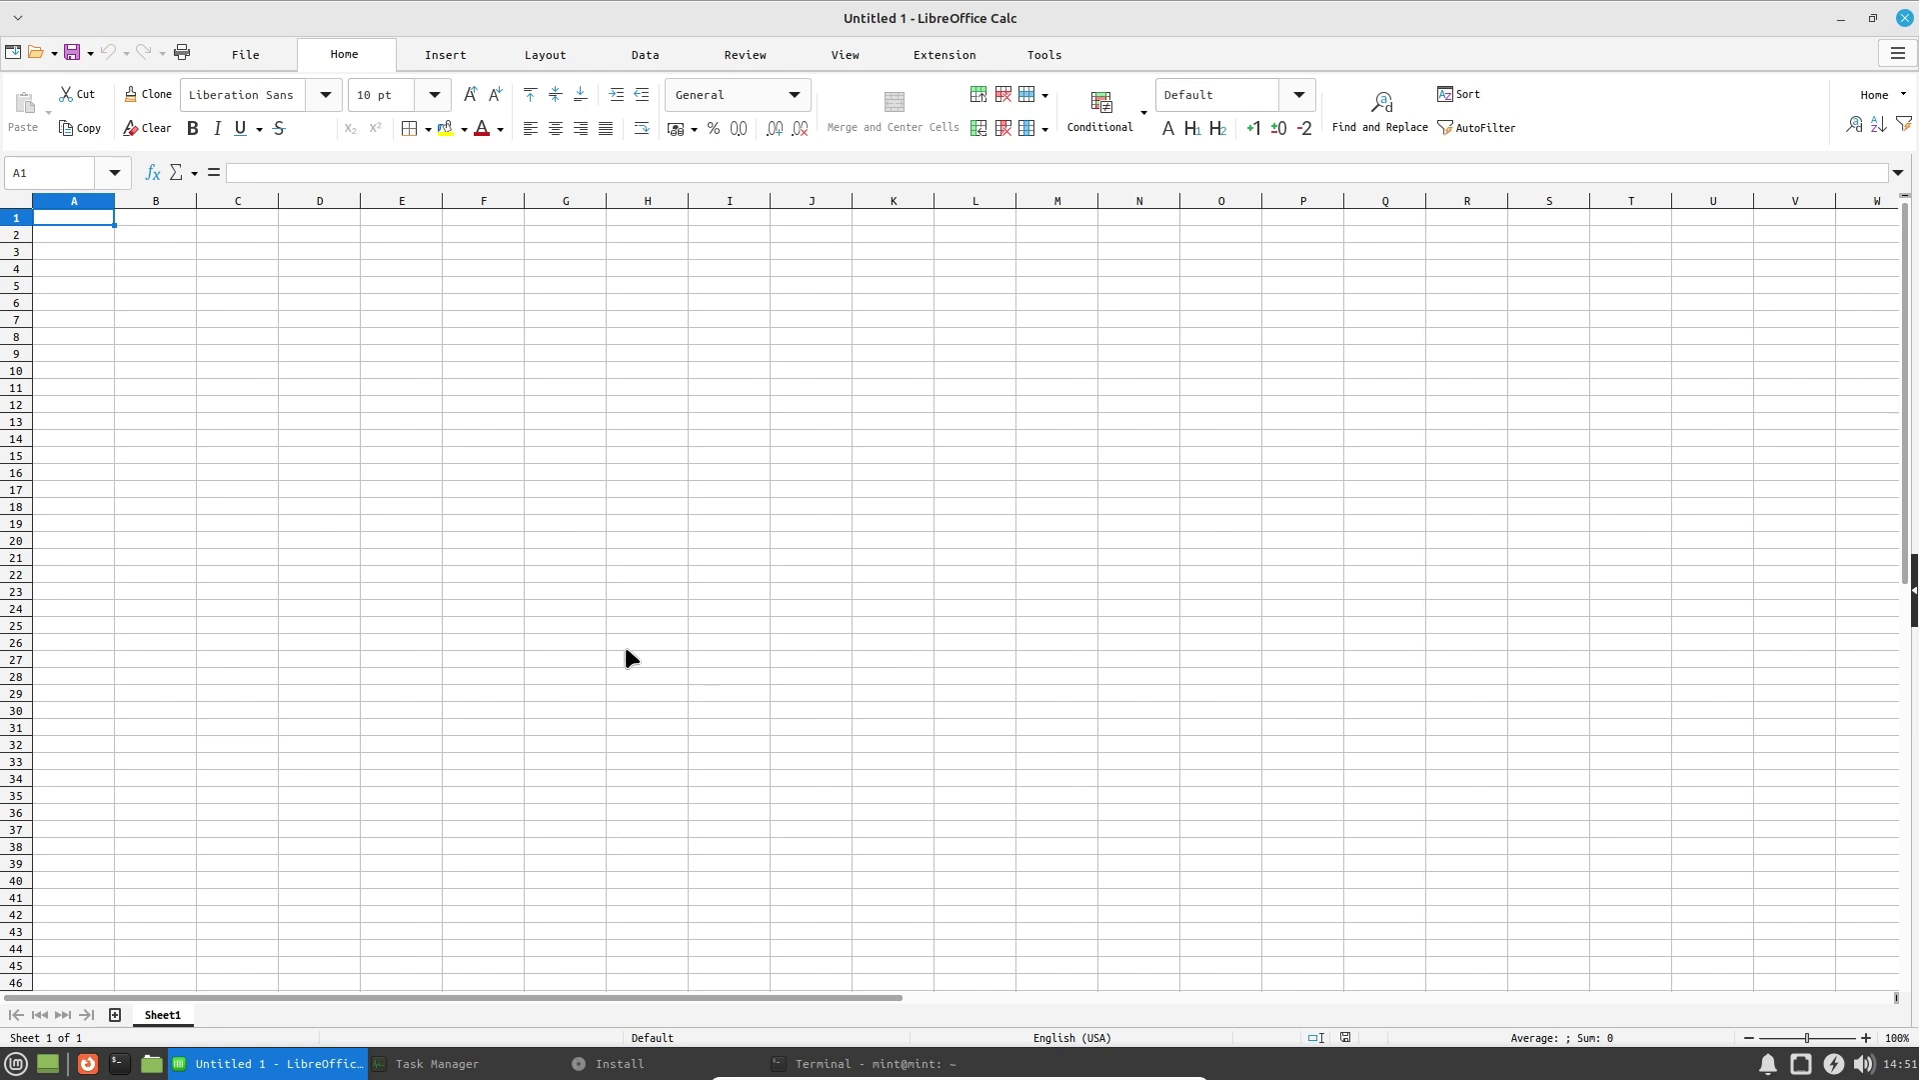
left_click_drag(245, 285, 607, 519)
left_click_drag(320, 359, 812, 507)
left_click(812, 507)
left_click(454, 54)
left_click_drag(485, 318, 1240, 470)
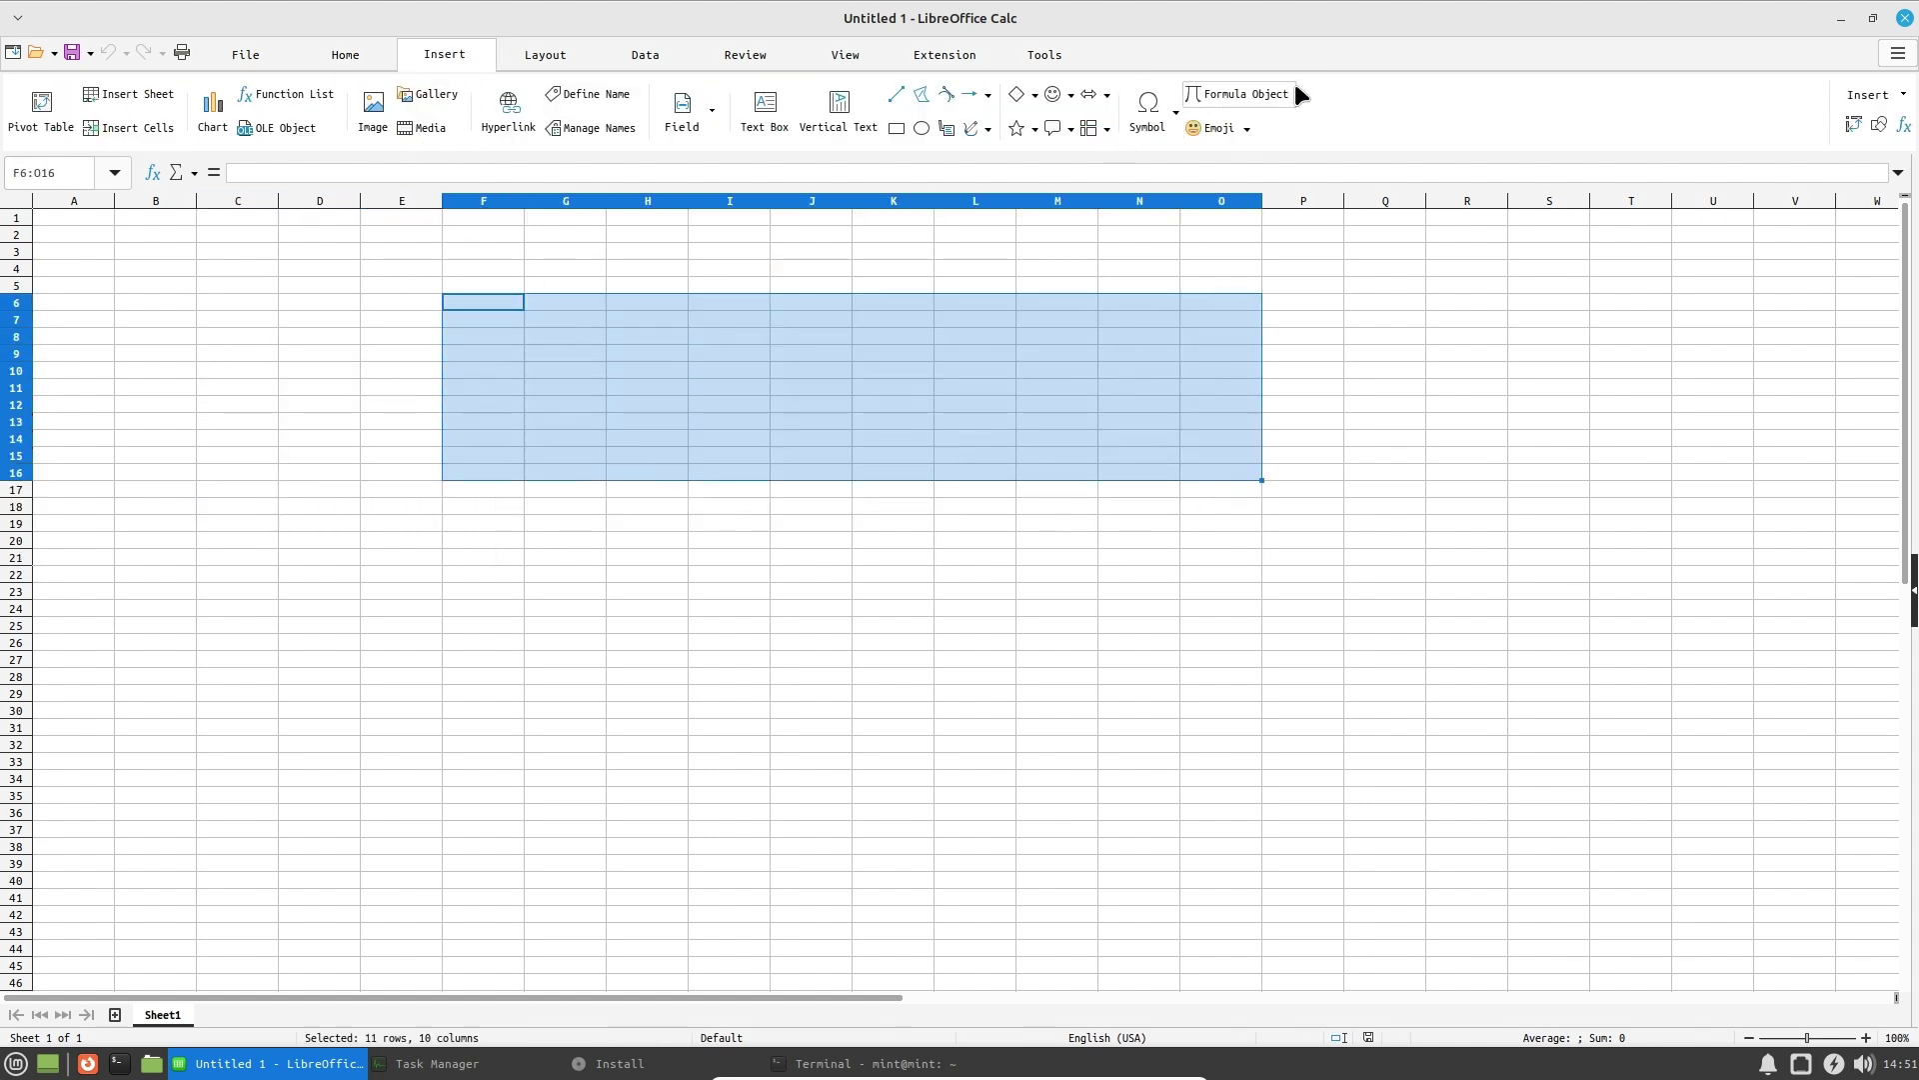
left_click(1148, 120)
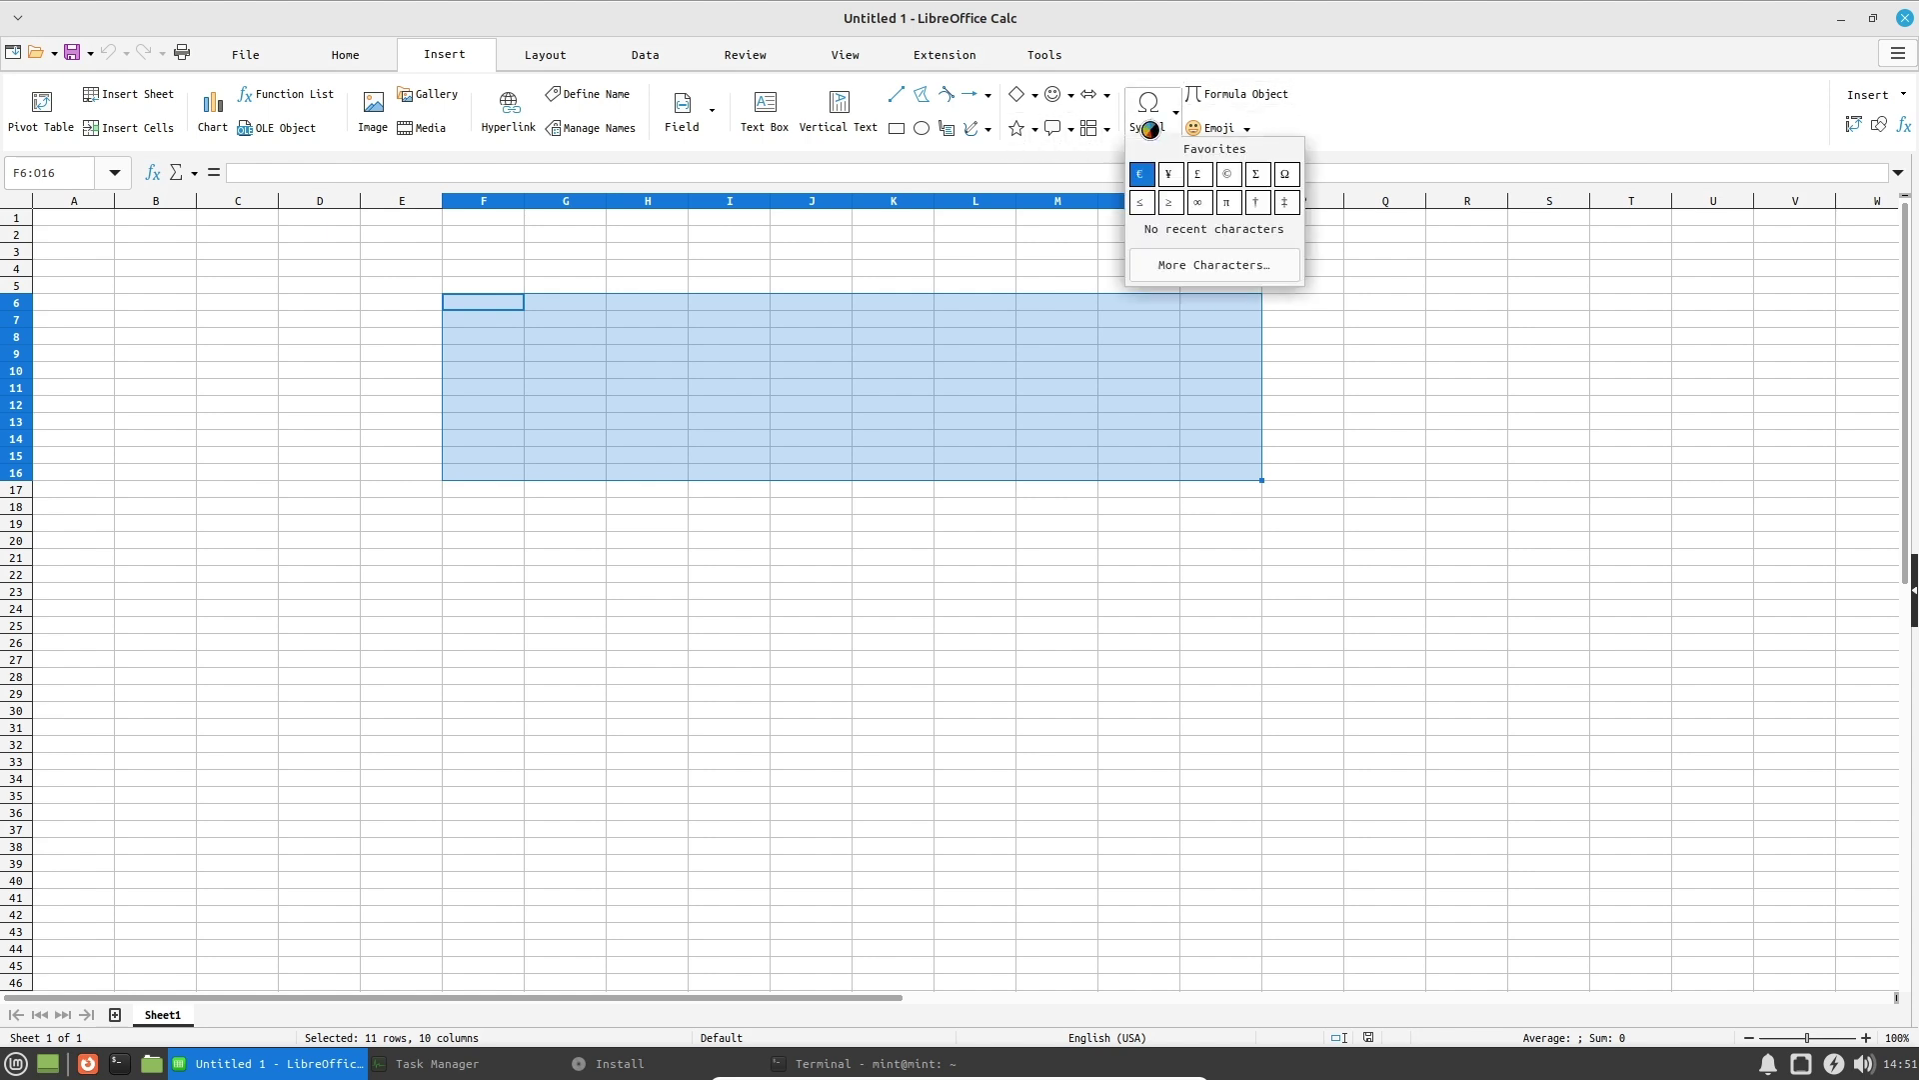
left_click(1284, 99)
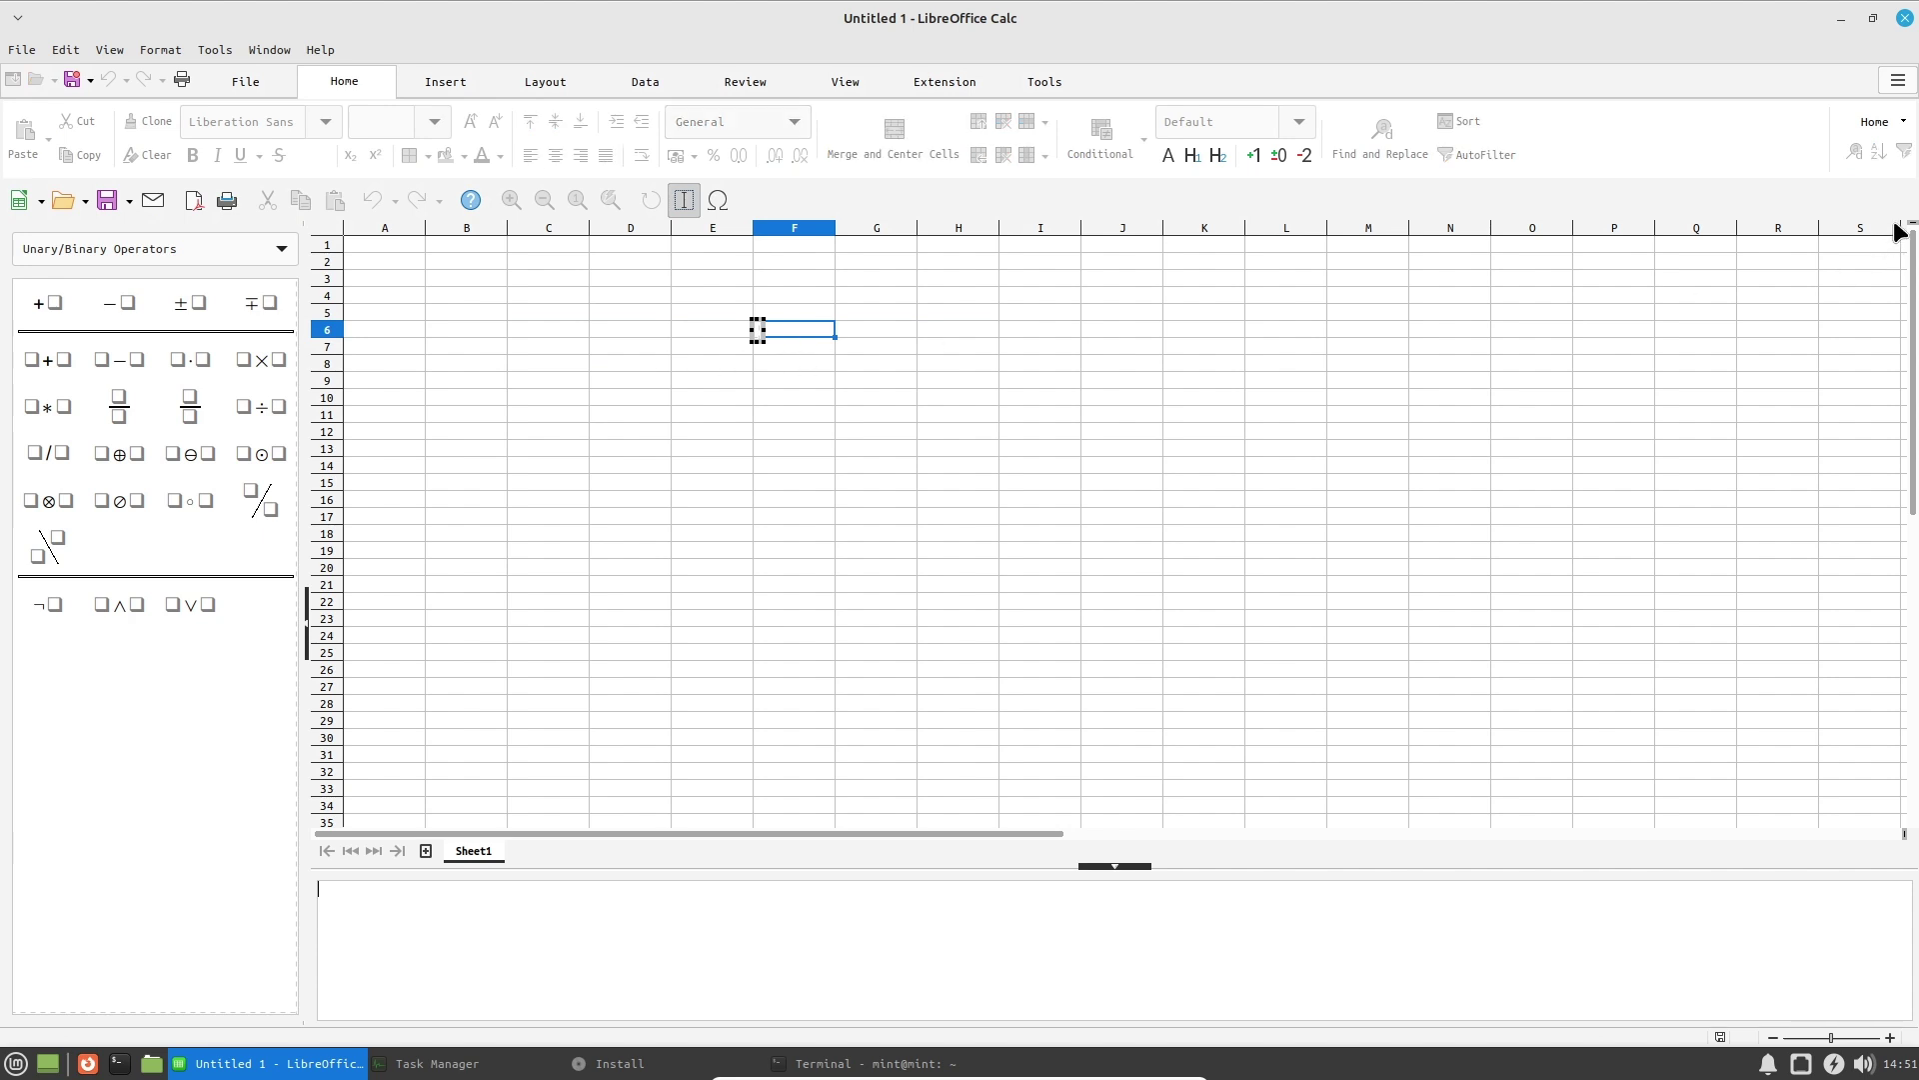
left_click(419, 88)
left_click(356, 88)
left_click(282, 250)
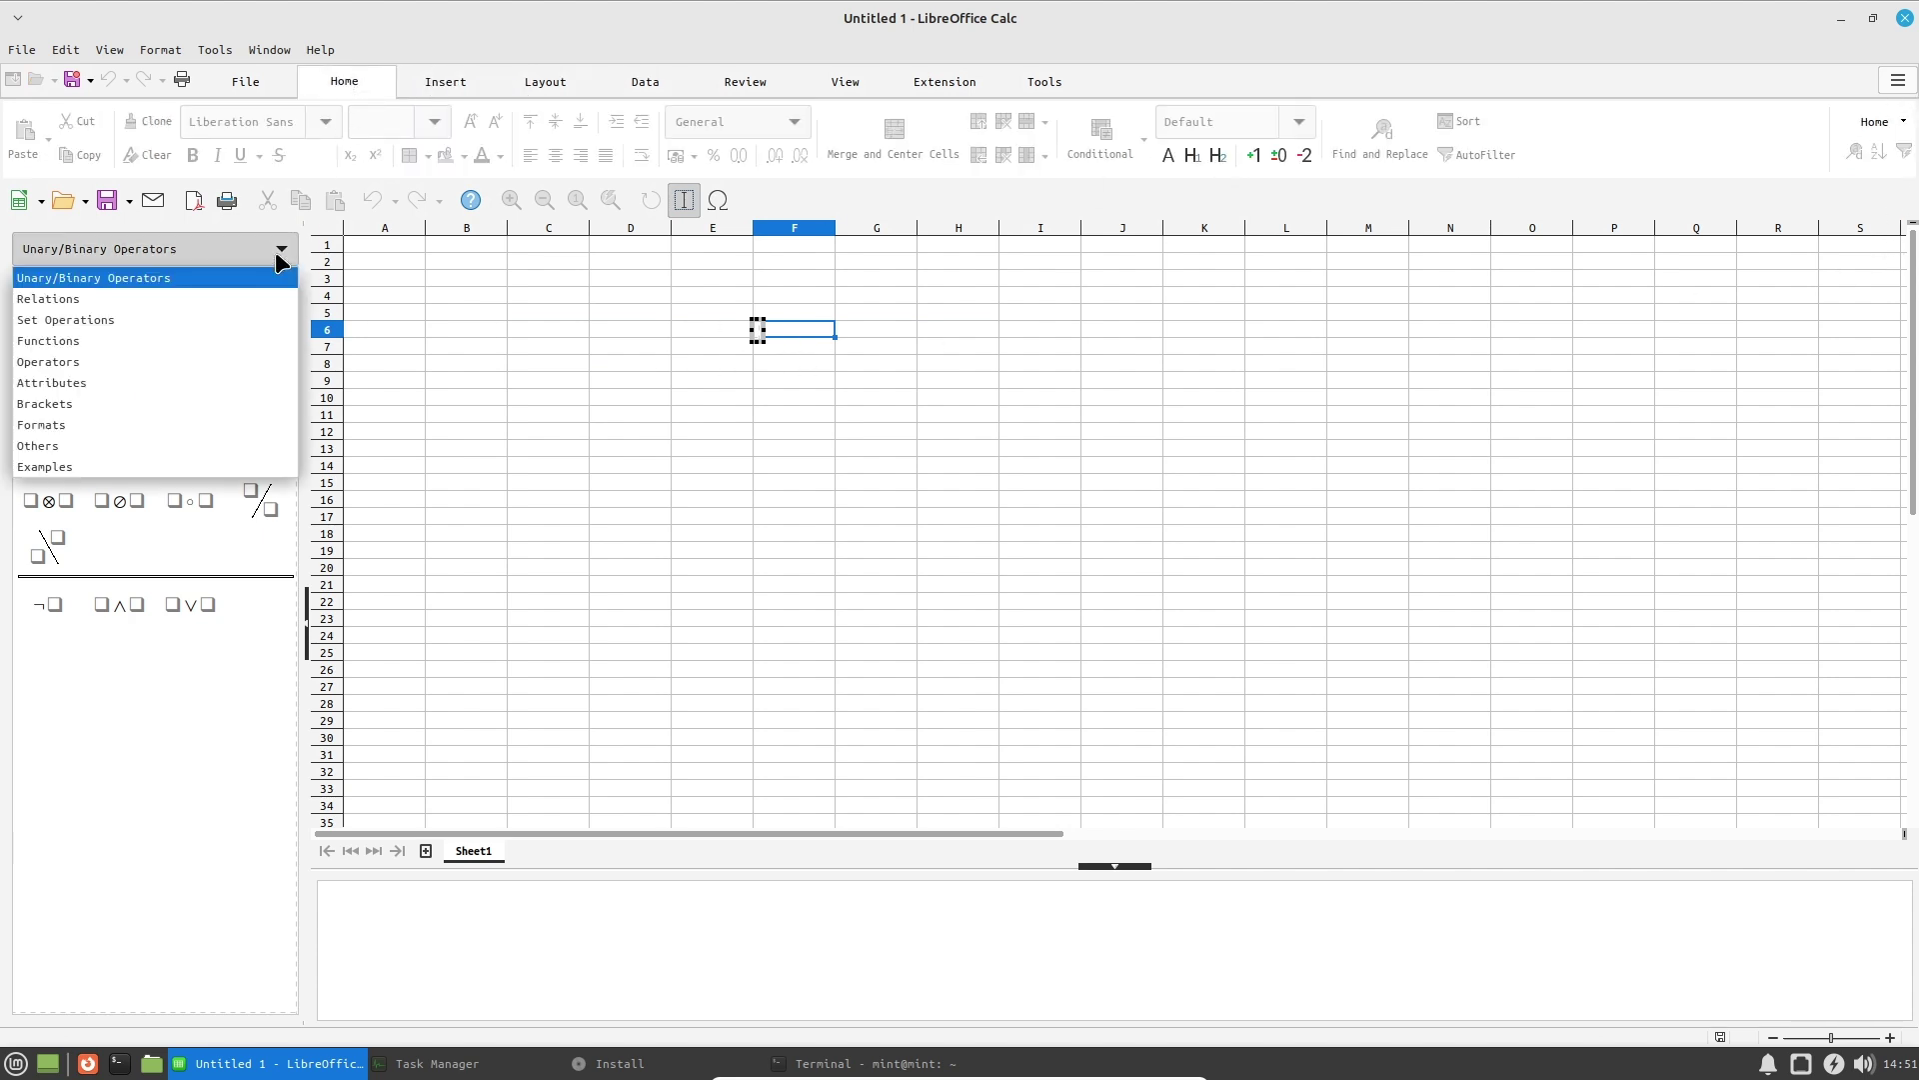
left_click(120, 295)
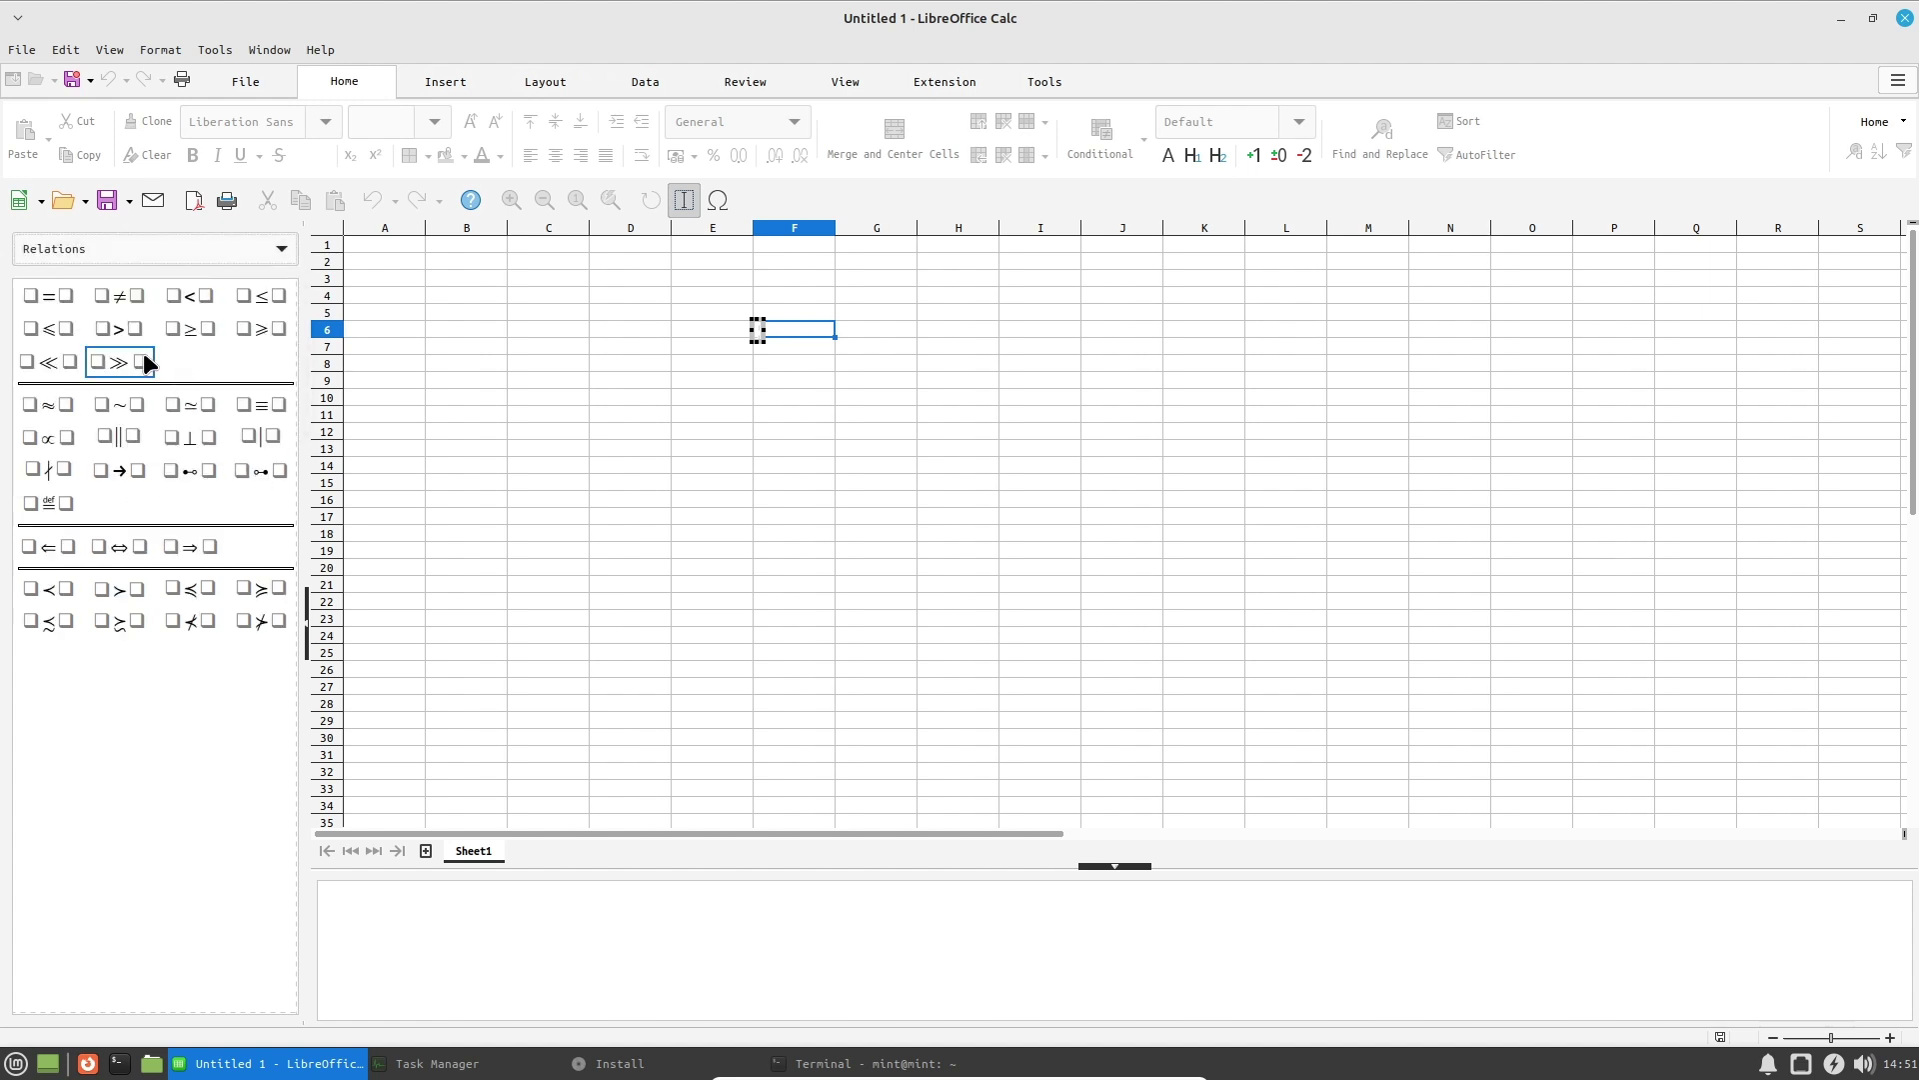
left_click(281, 250)
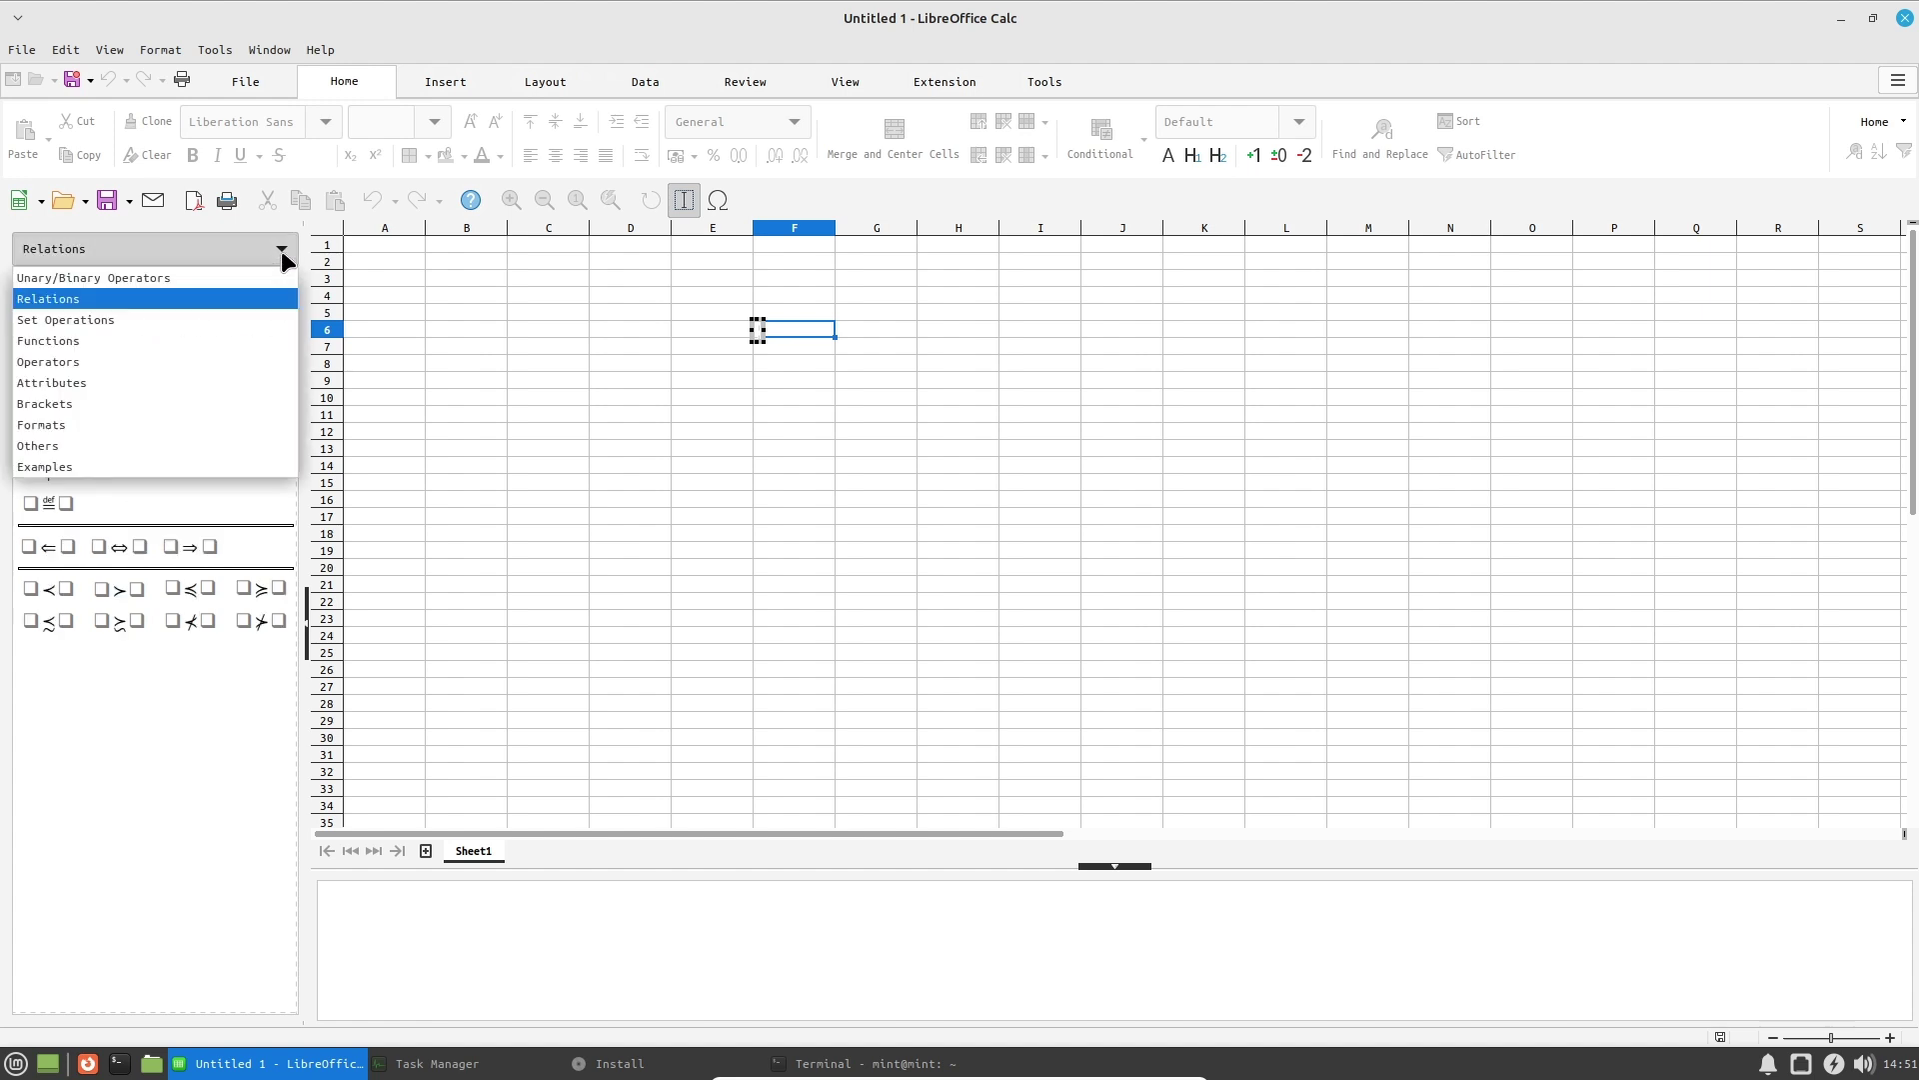
left_click(107, 342)
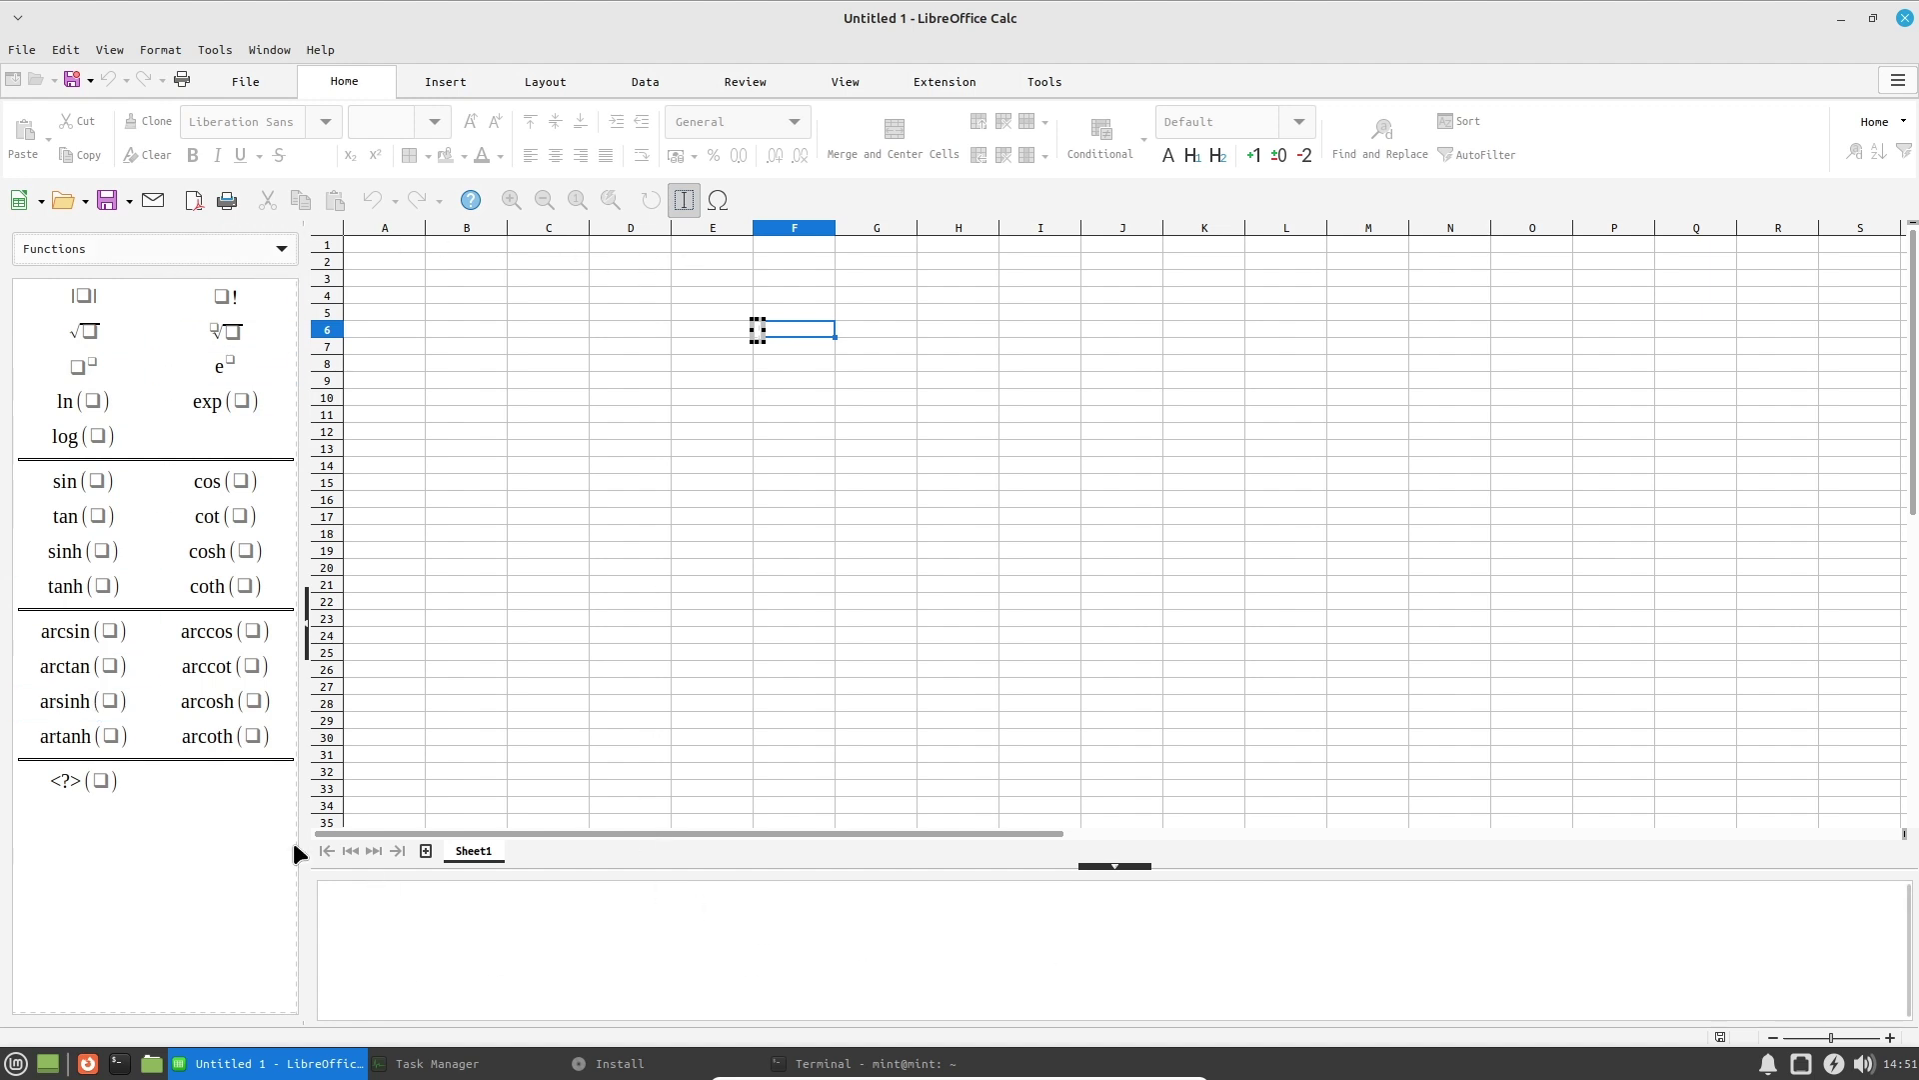
left_click(684, 204)
left_click(719, 201)
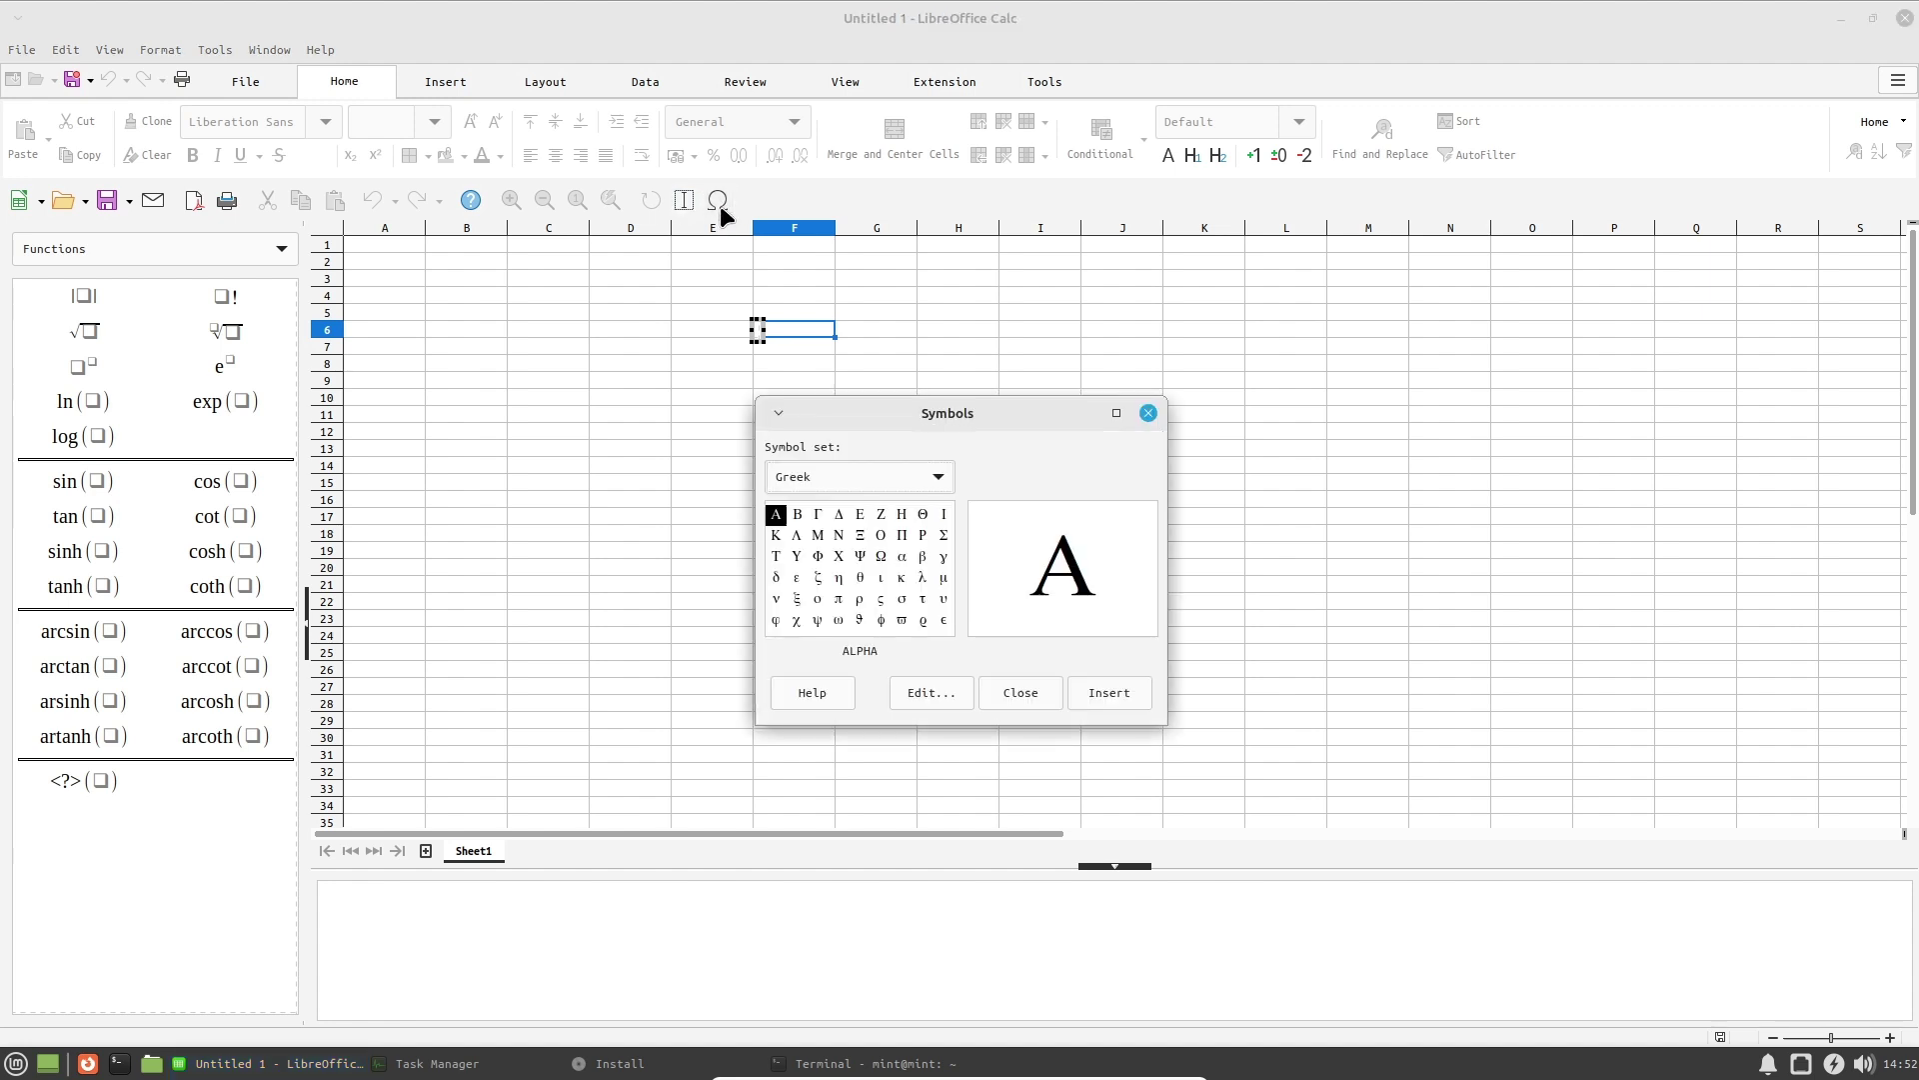
left_click(1150, 412)
left_click(926, 76)
left_click(845, 81)
left_click(740, 85)
left_click(640, 84)
left_click(545, 82)
left_click(445, 81)
left_click(355, 80)
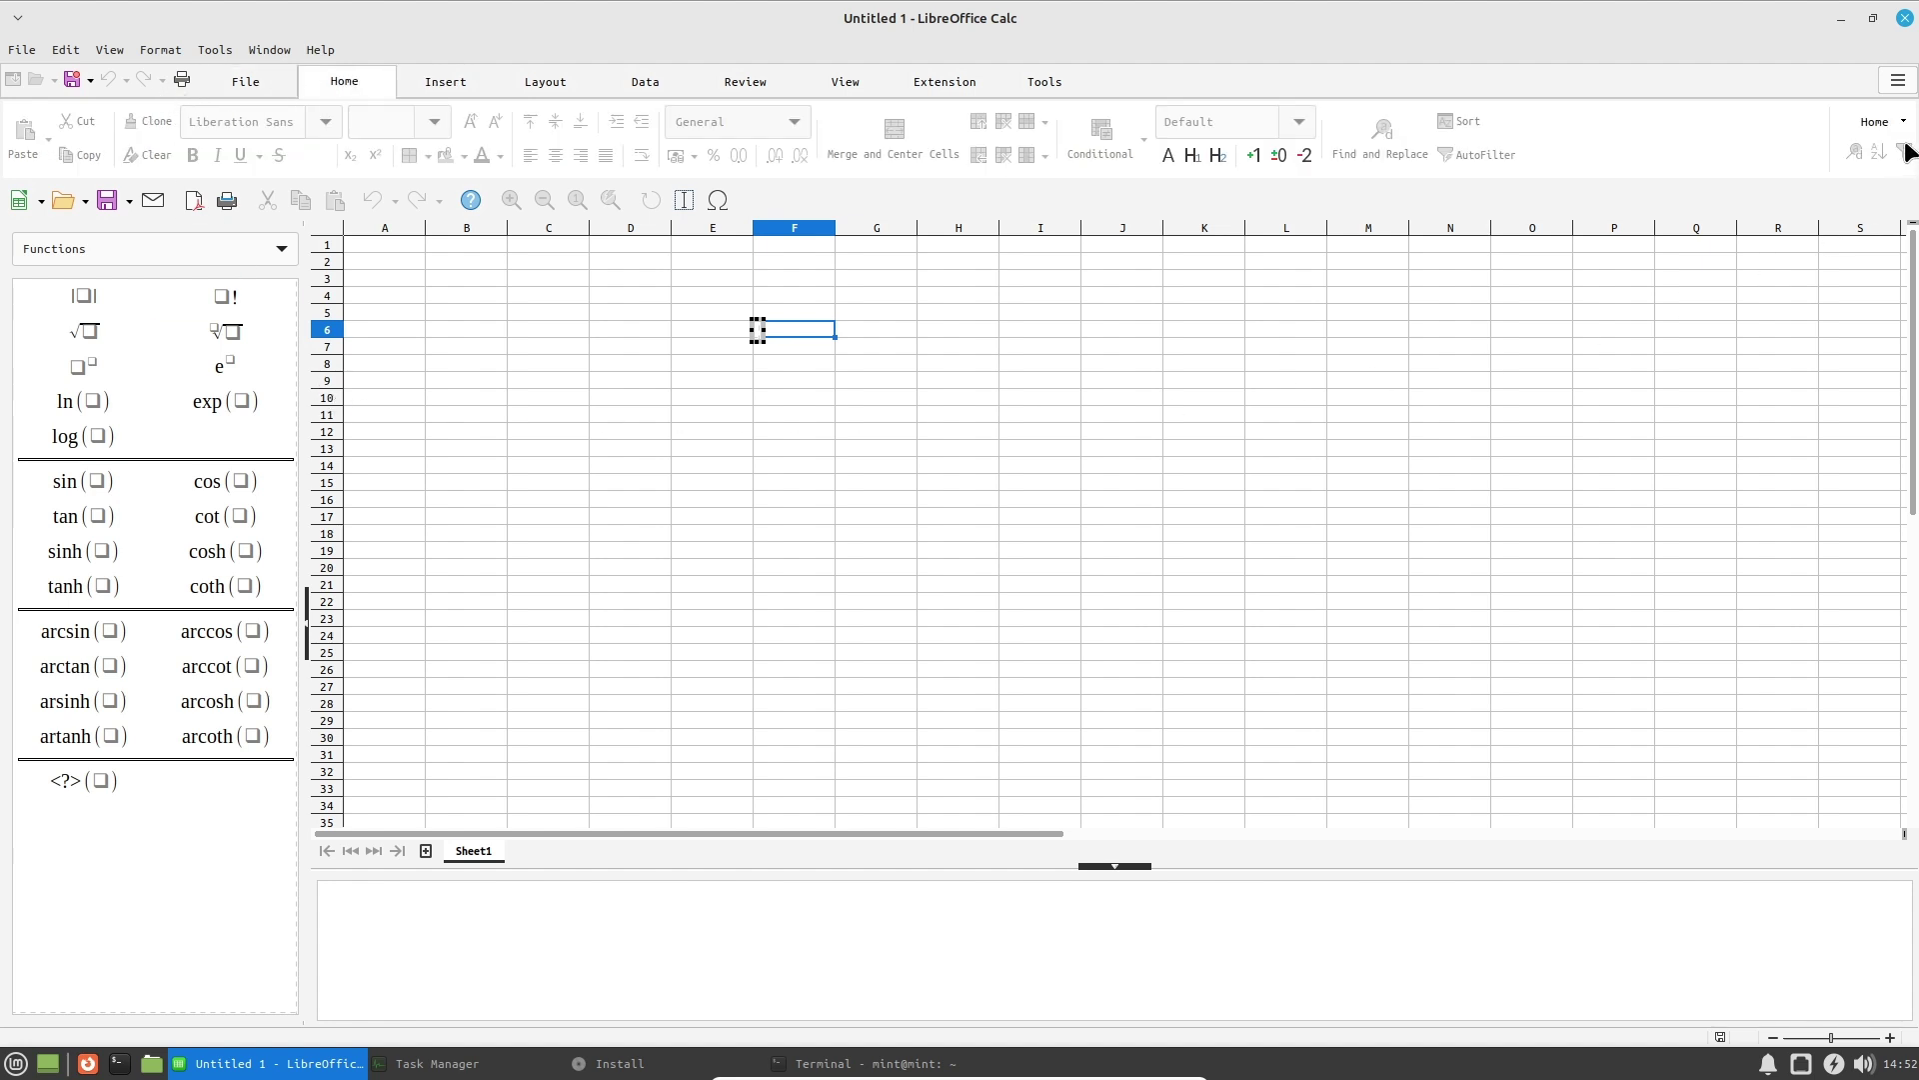
left_click(1905, 18)
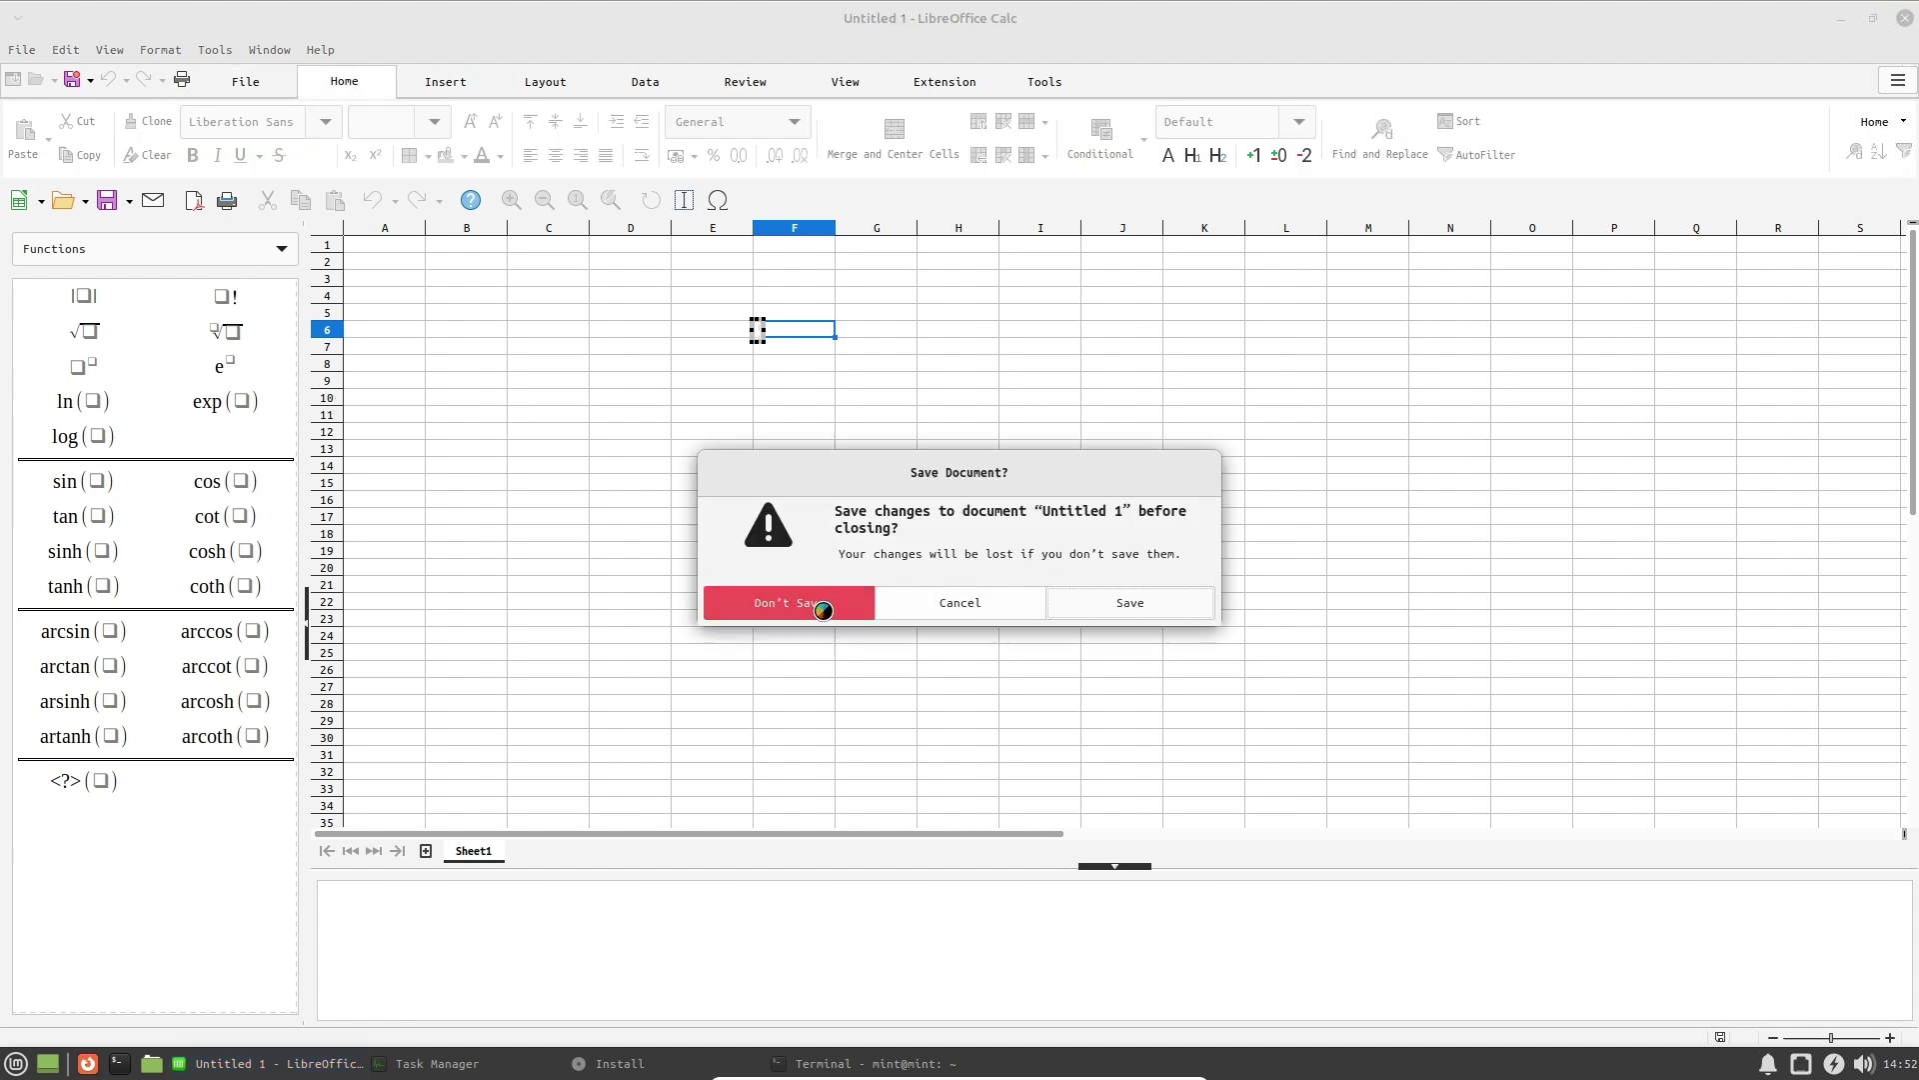
left_click(866, 607)
left_click(16, 1064)
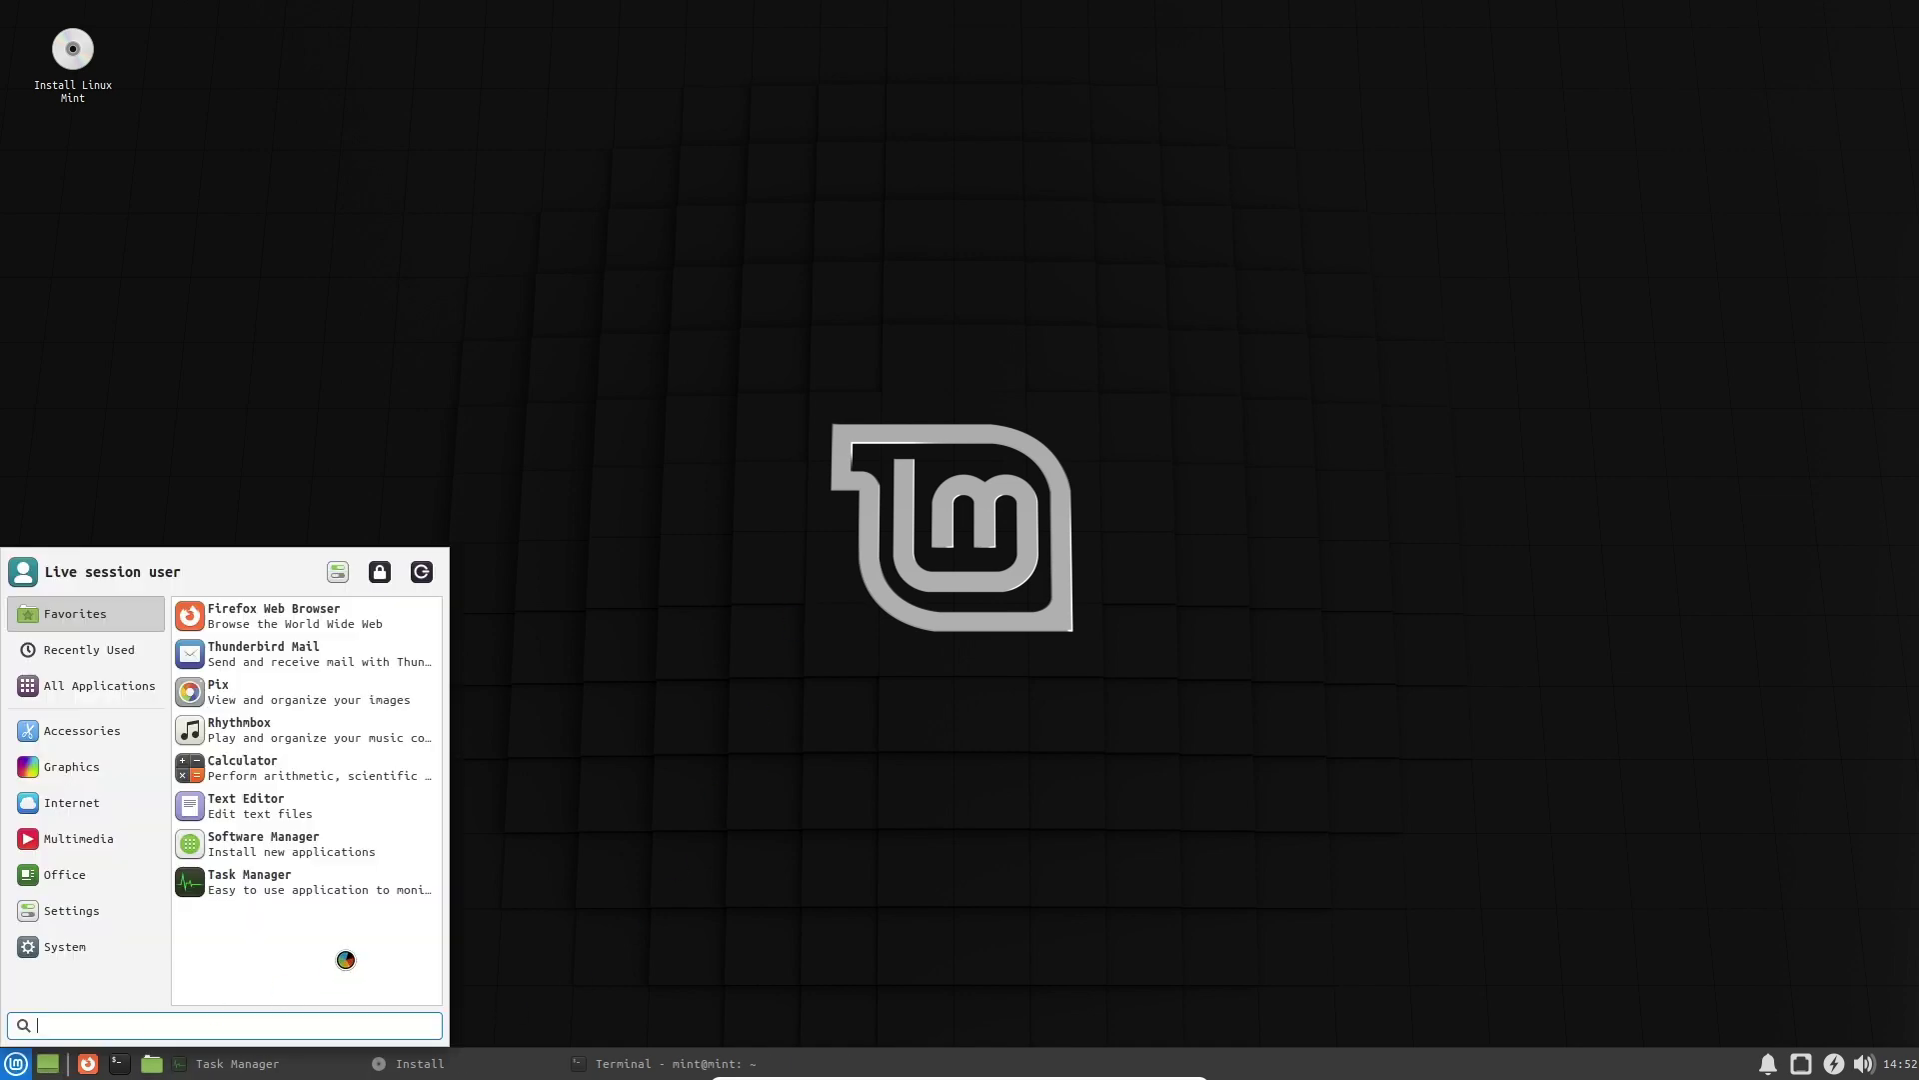
Launch LibreOffice Impress and create a presentation from the Blue Curve template.
mouse_move(77, 875)
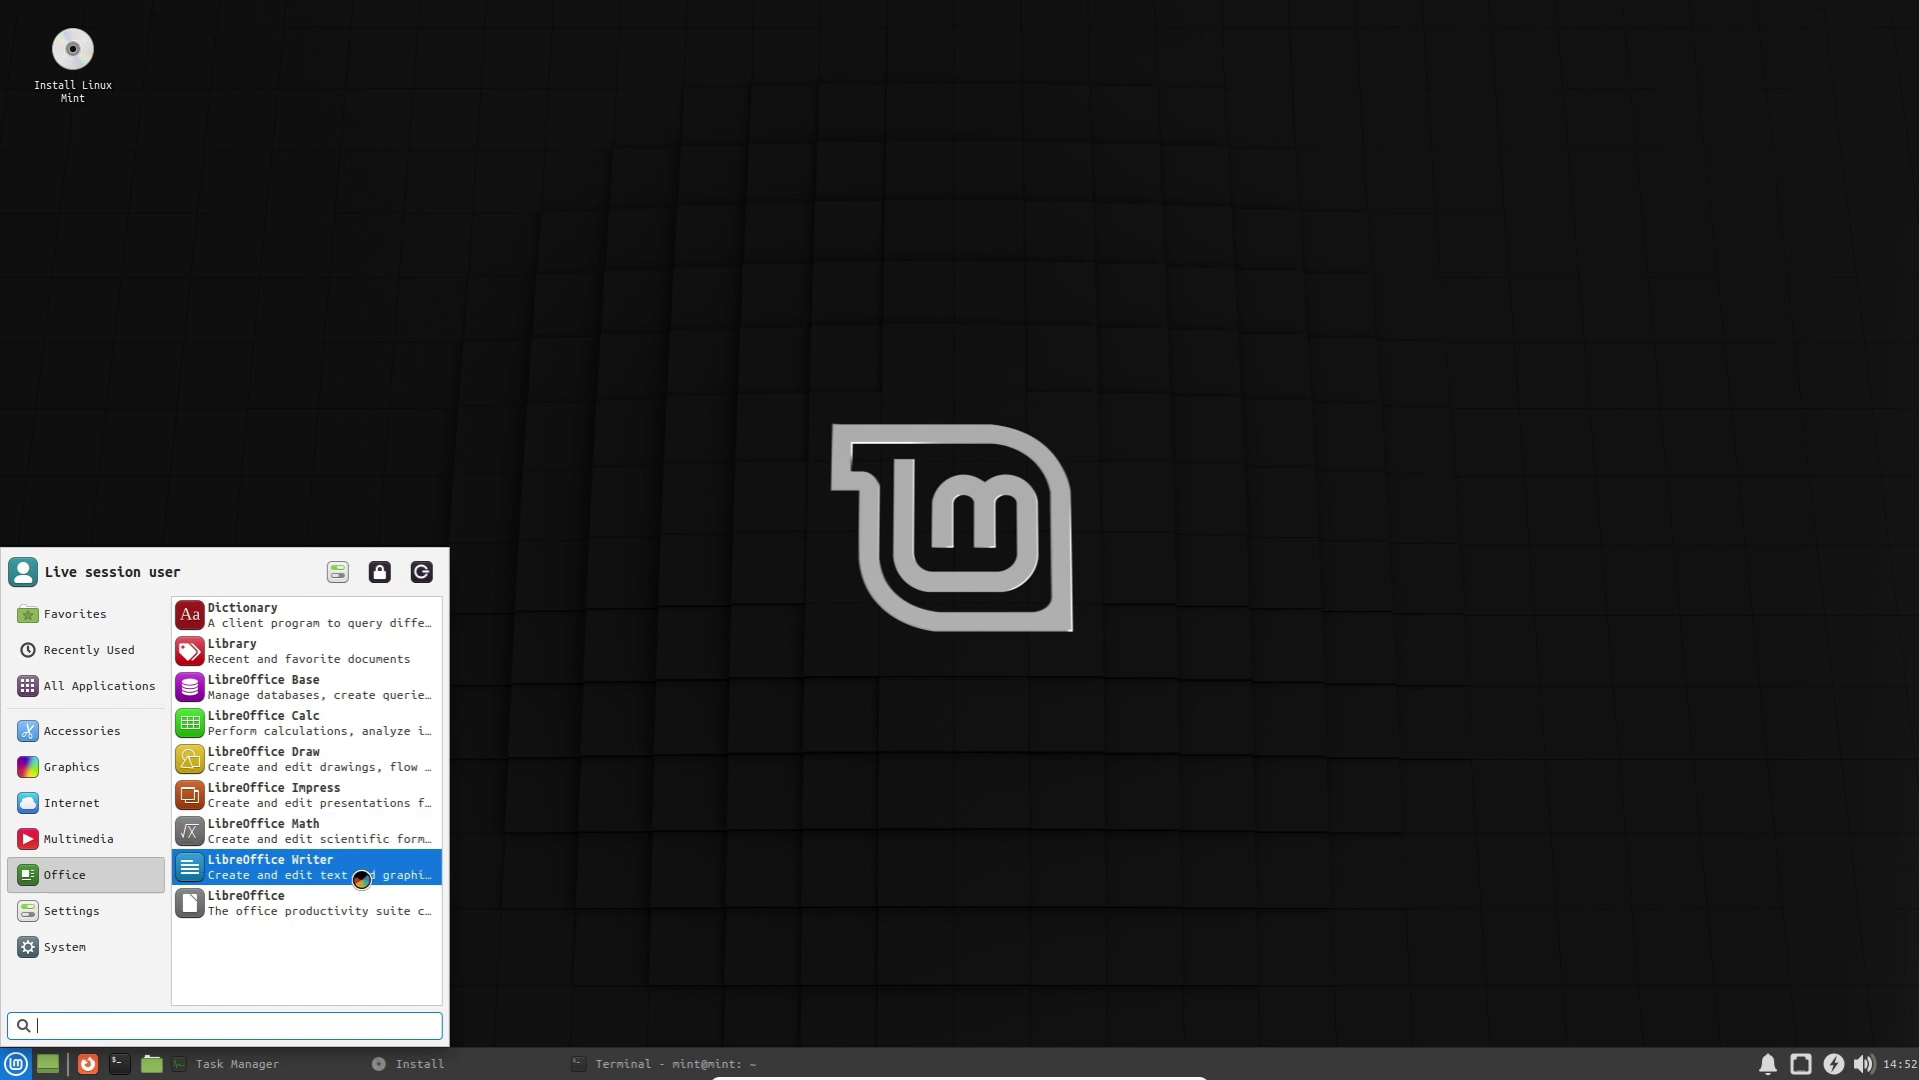
left_click(368, 799)
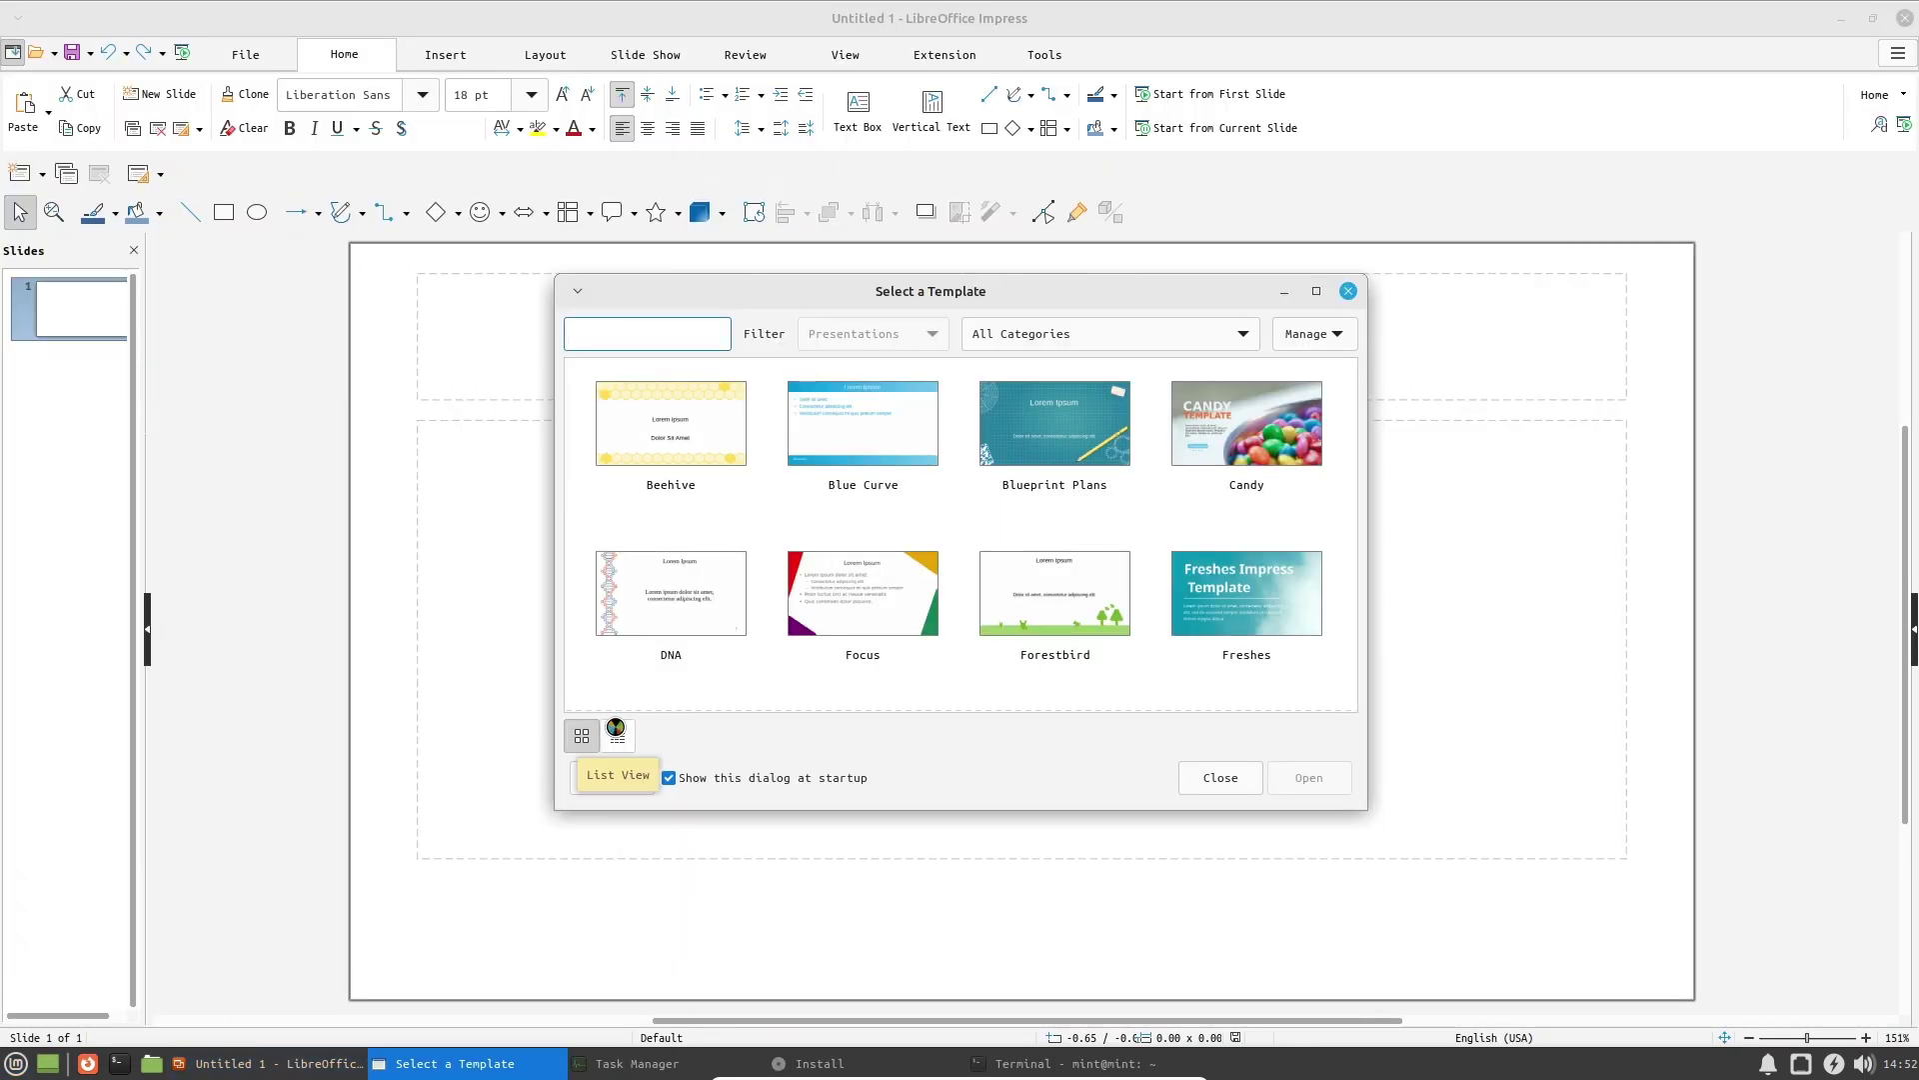
left_click(899, 439)
left_click(1304, 780)
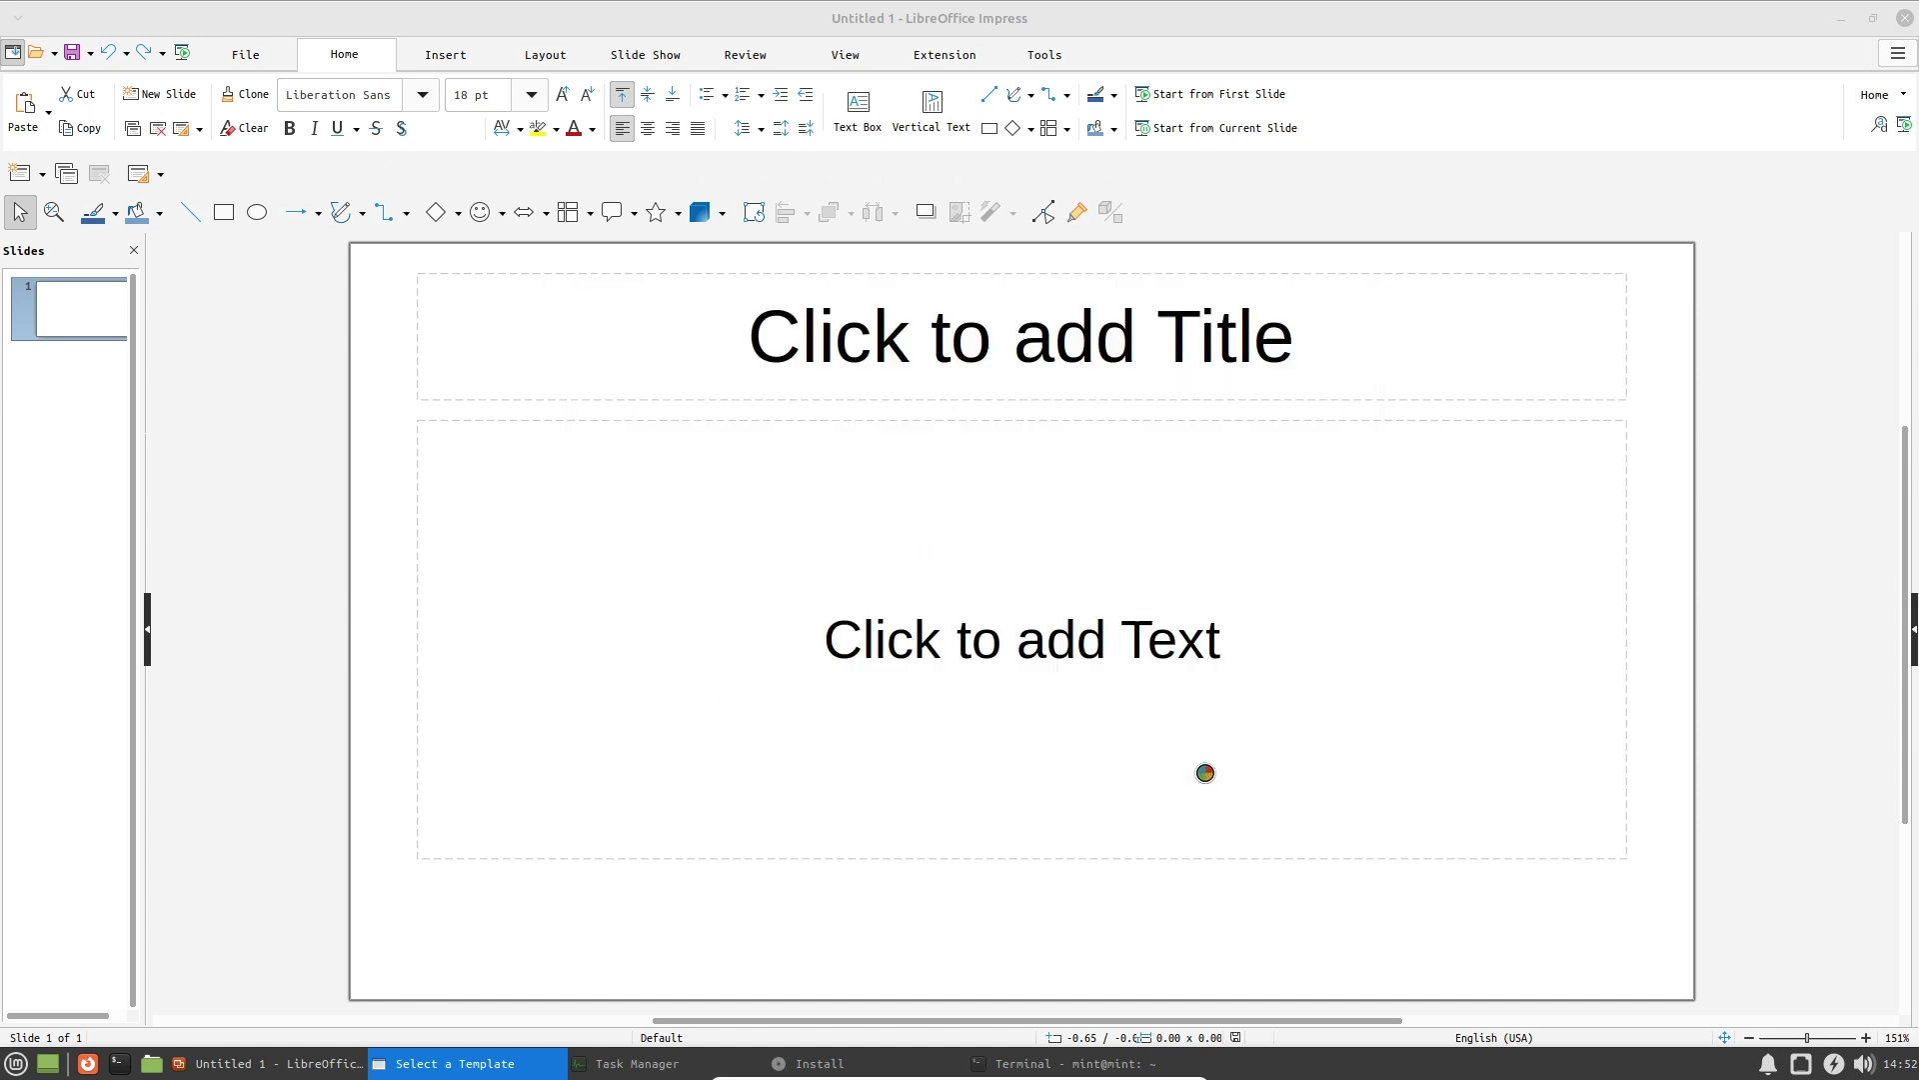
Set the title to 'LinuxMint' over 'Hello', then close the presentation window.
left_click(924, 542)
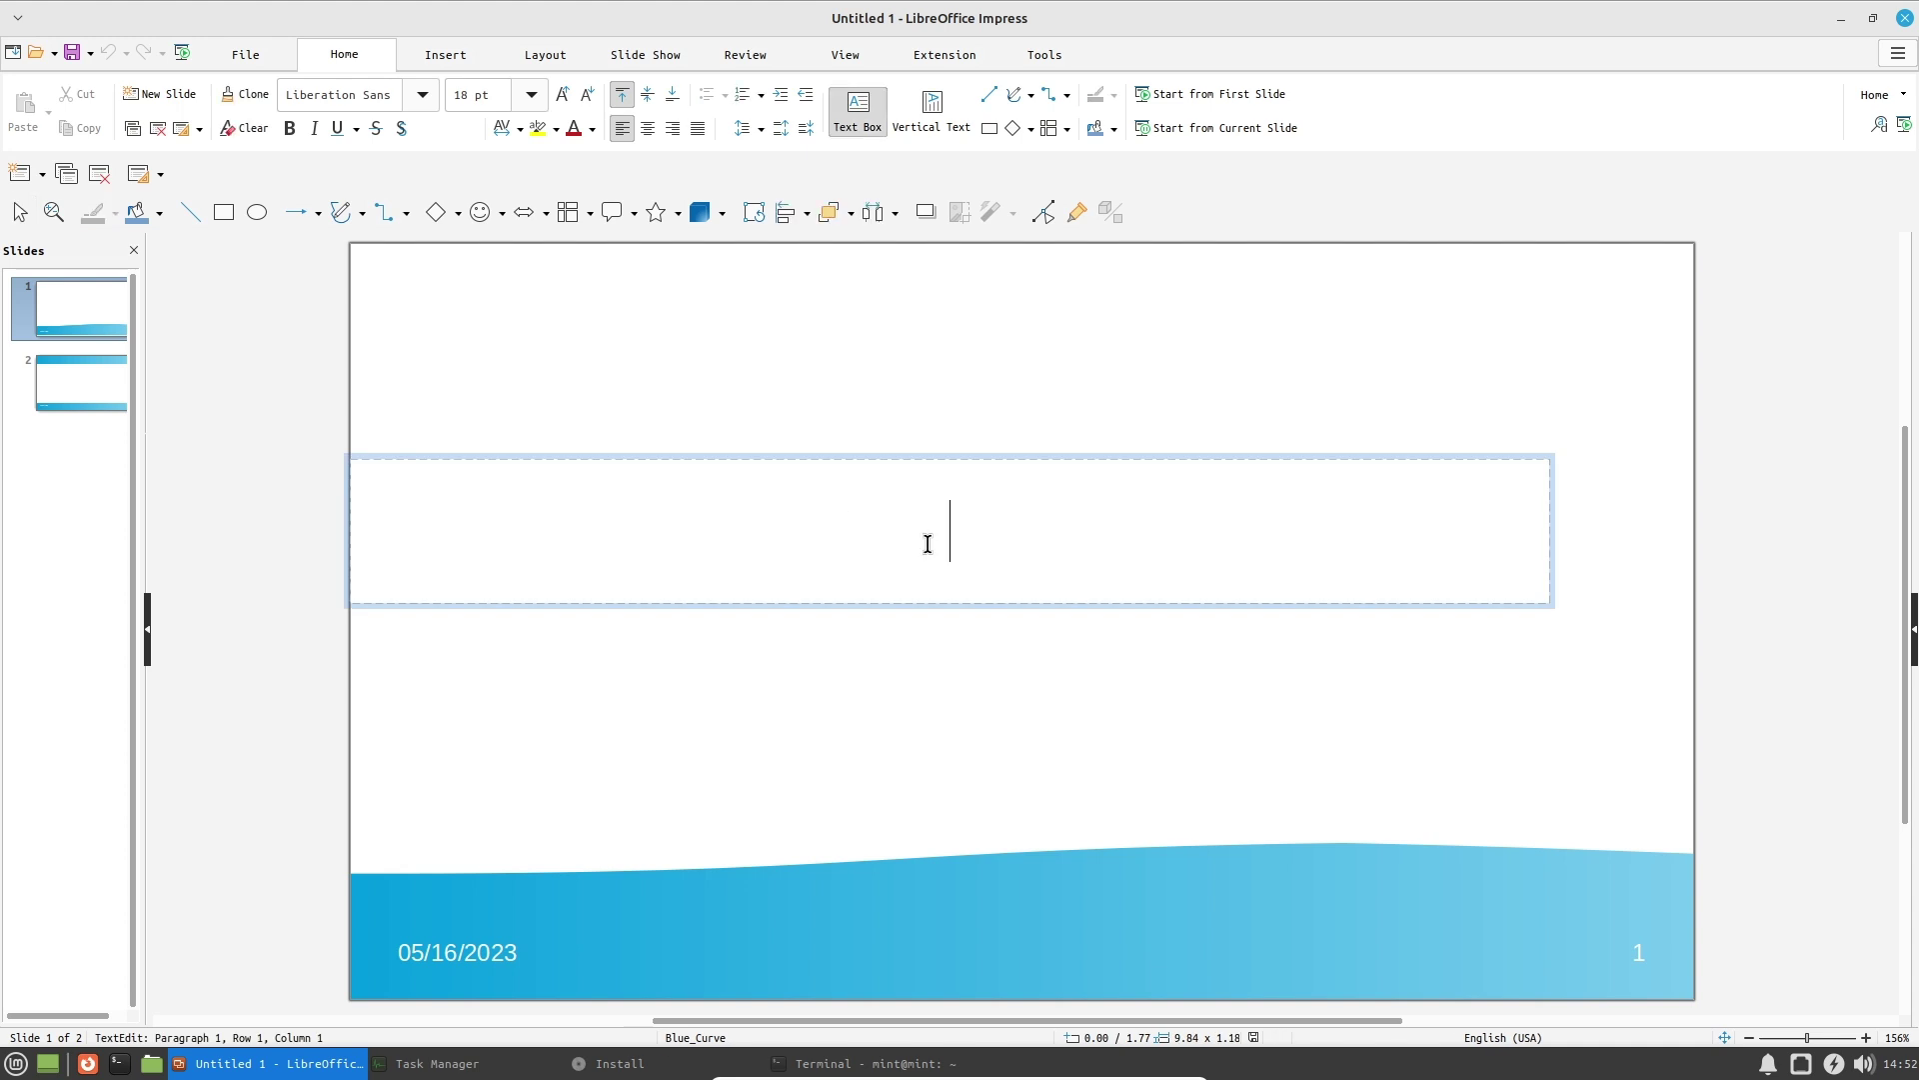
type("LinuxMint")
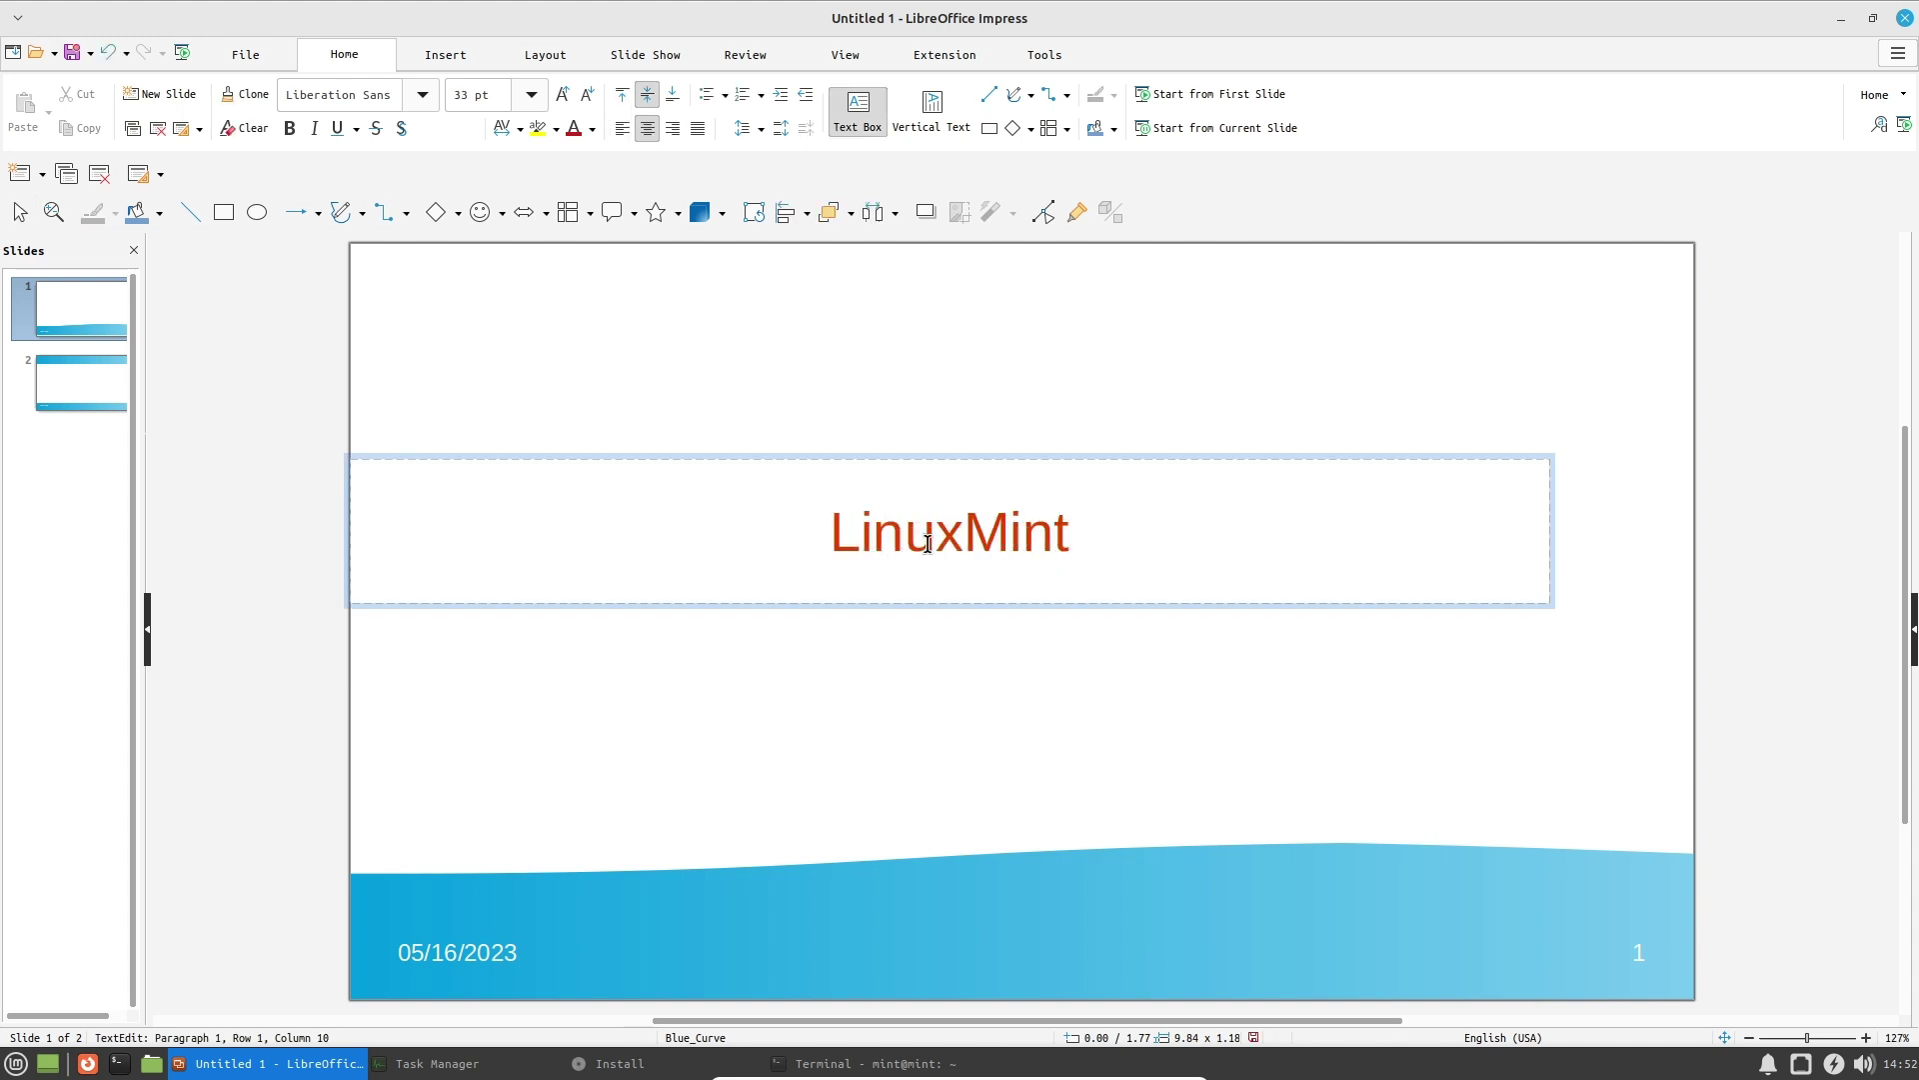
key("Return")
type("Hello")
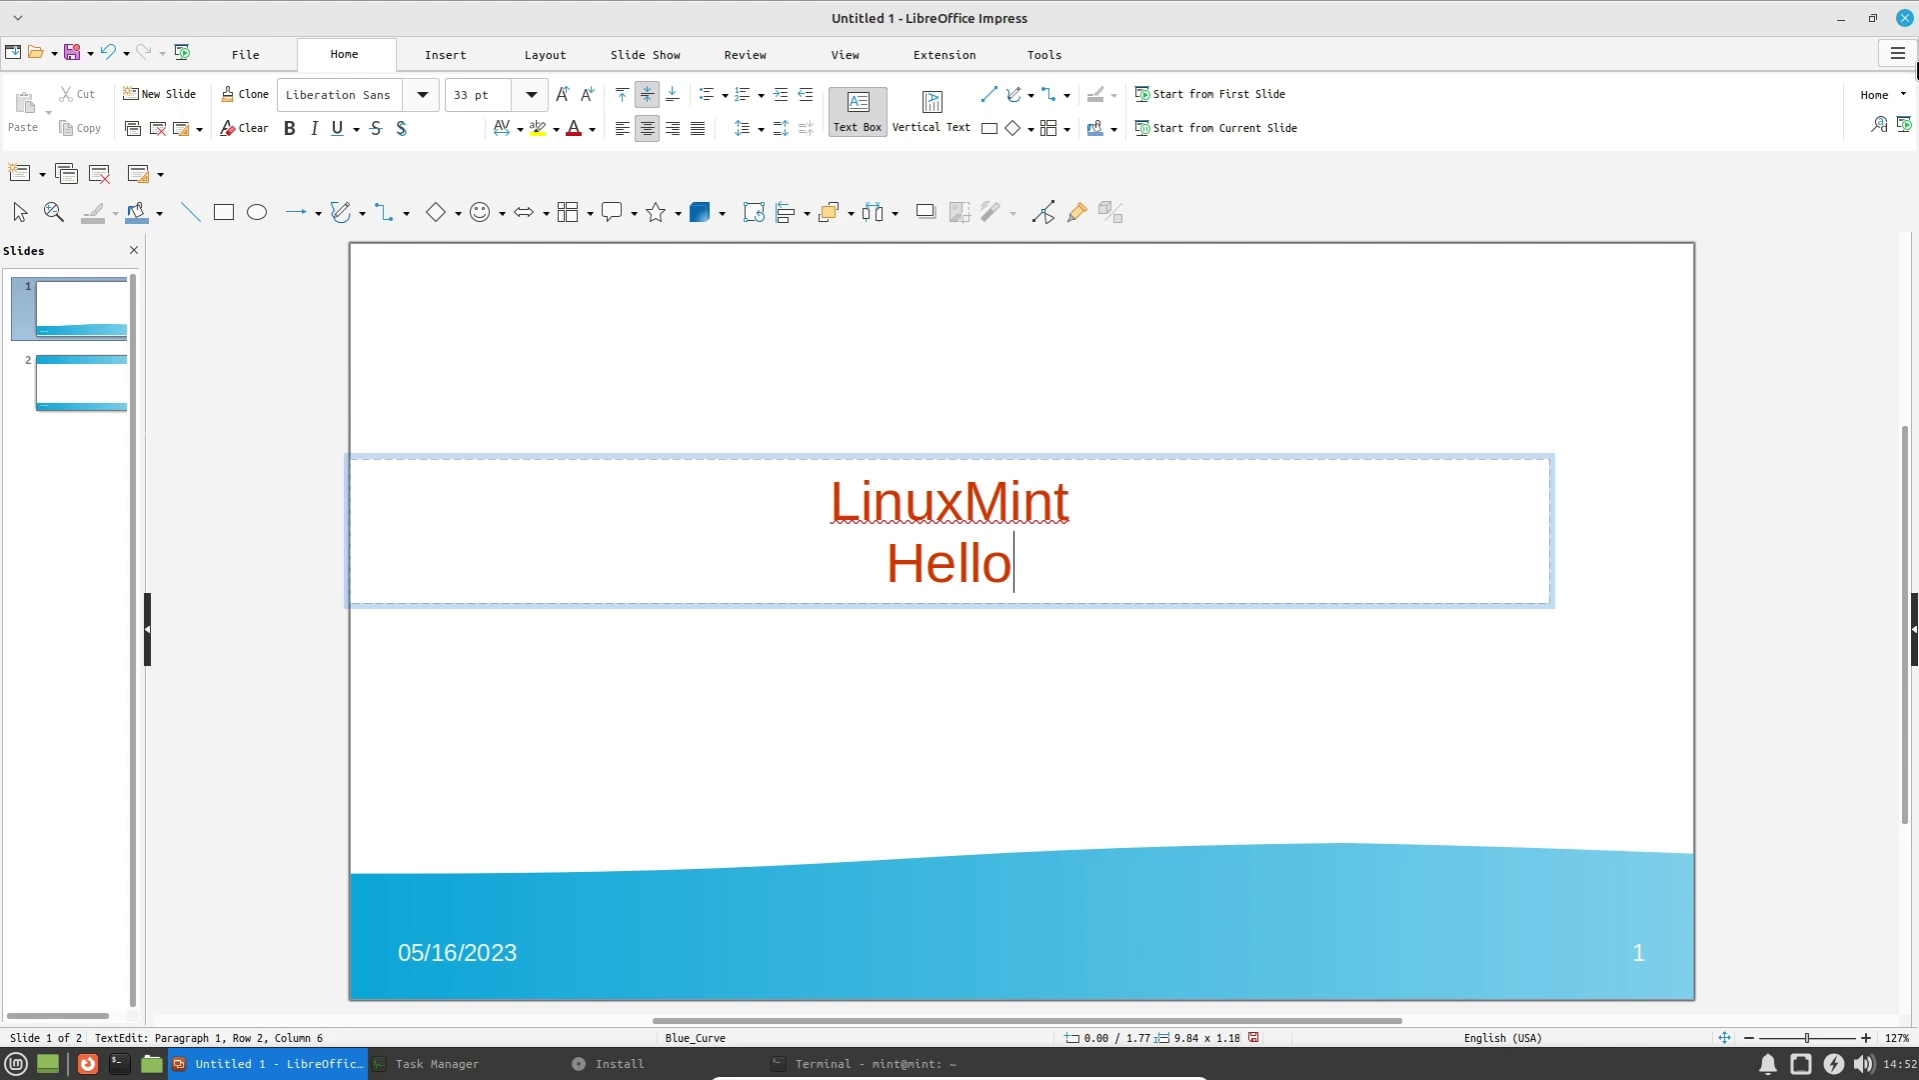
left_click(1904, 18)
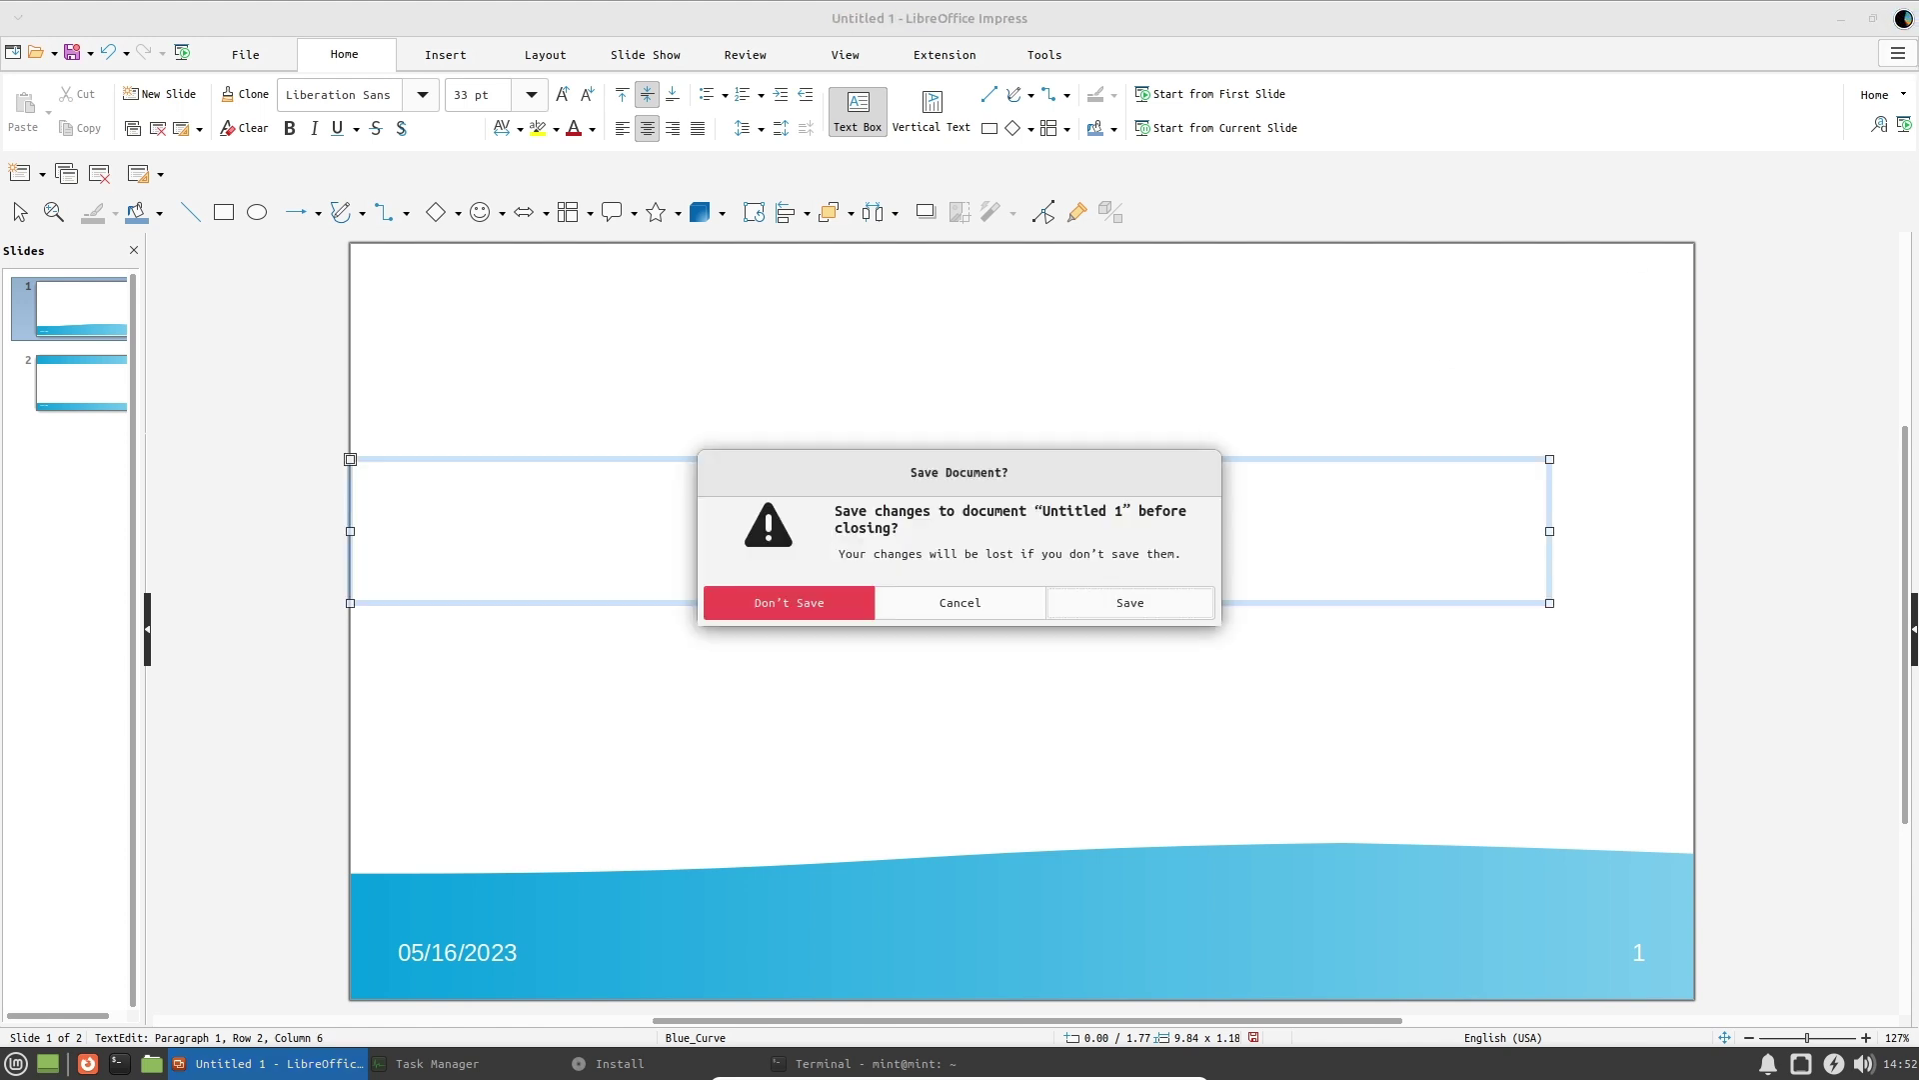
Discard the unsaved presentation, then look over the About Me profile fields and close it without changes.
left_click(777, 606)
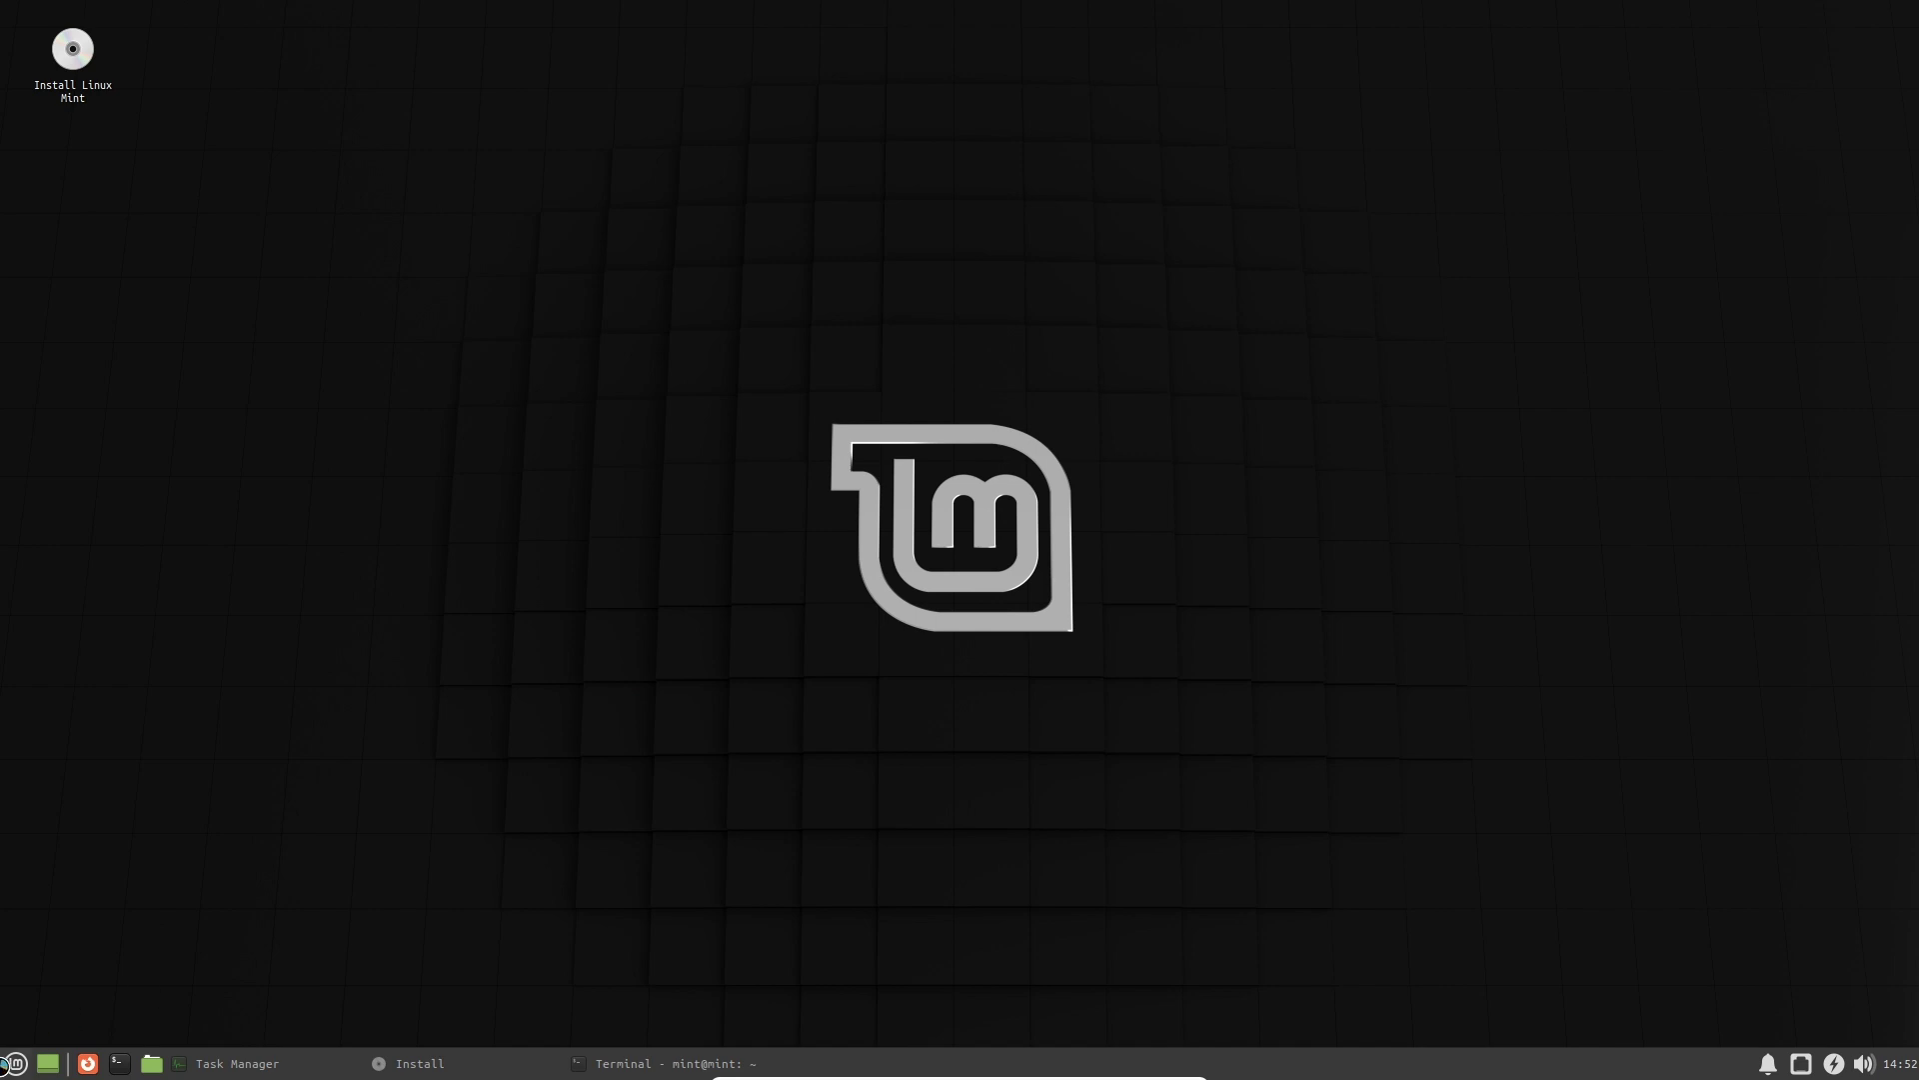
left_click(10, 1063)
mouse_move(70, 905)
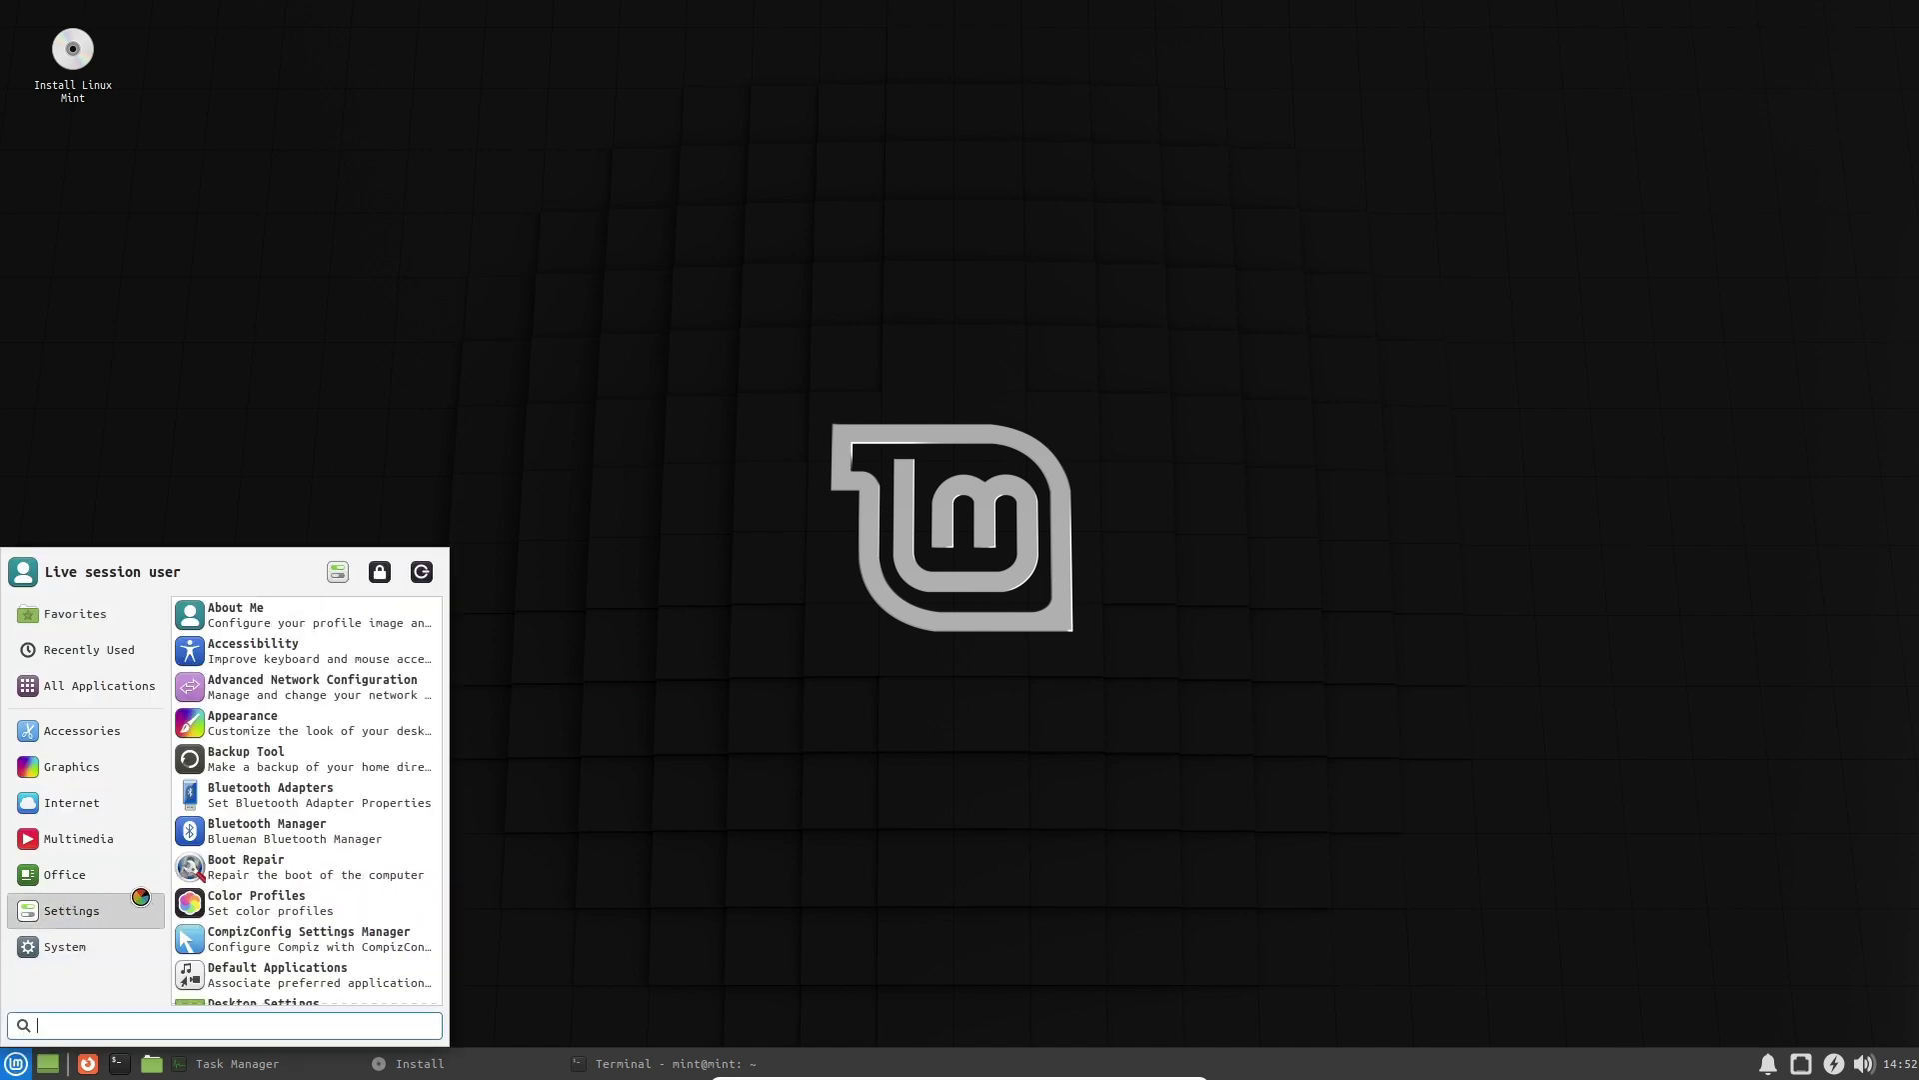
left_click(308, 612)
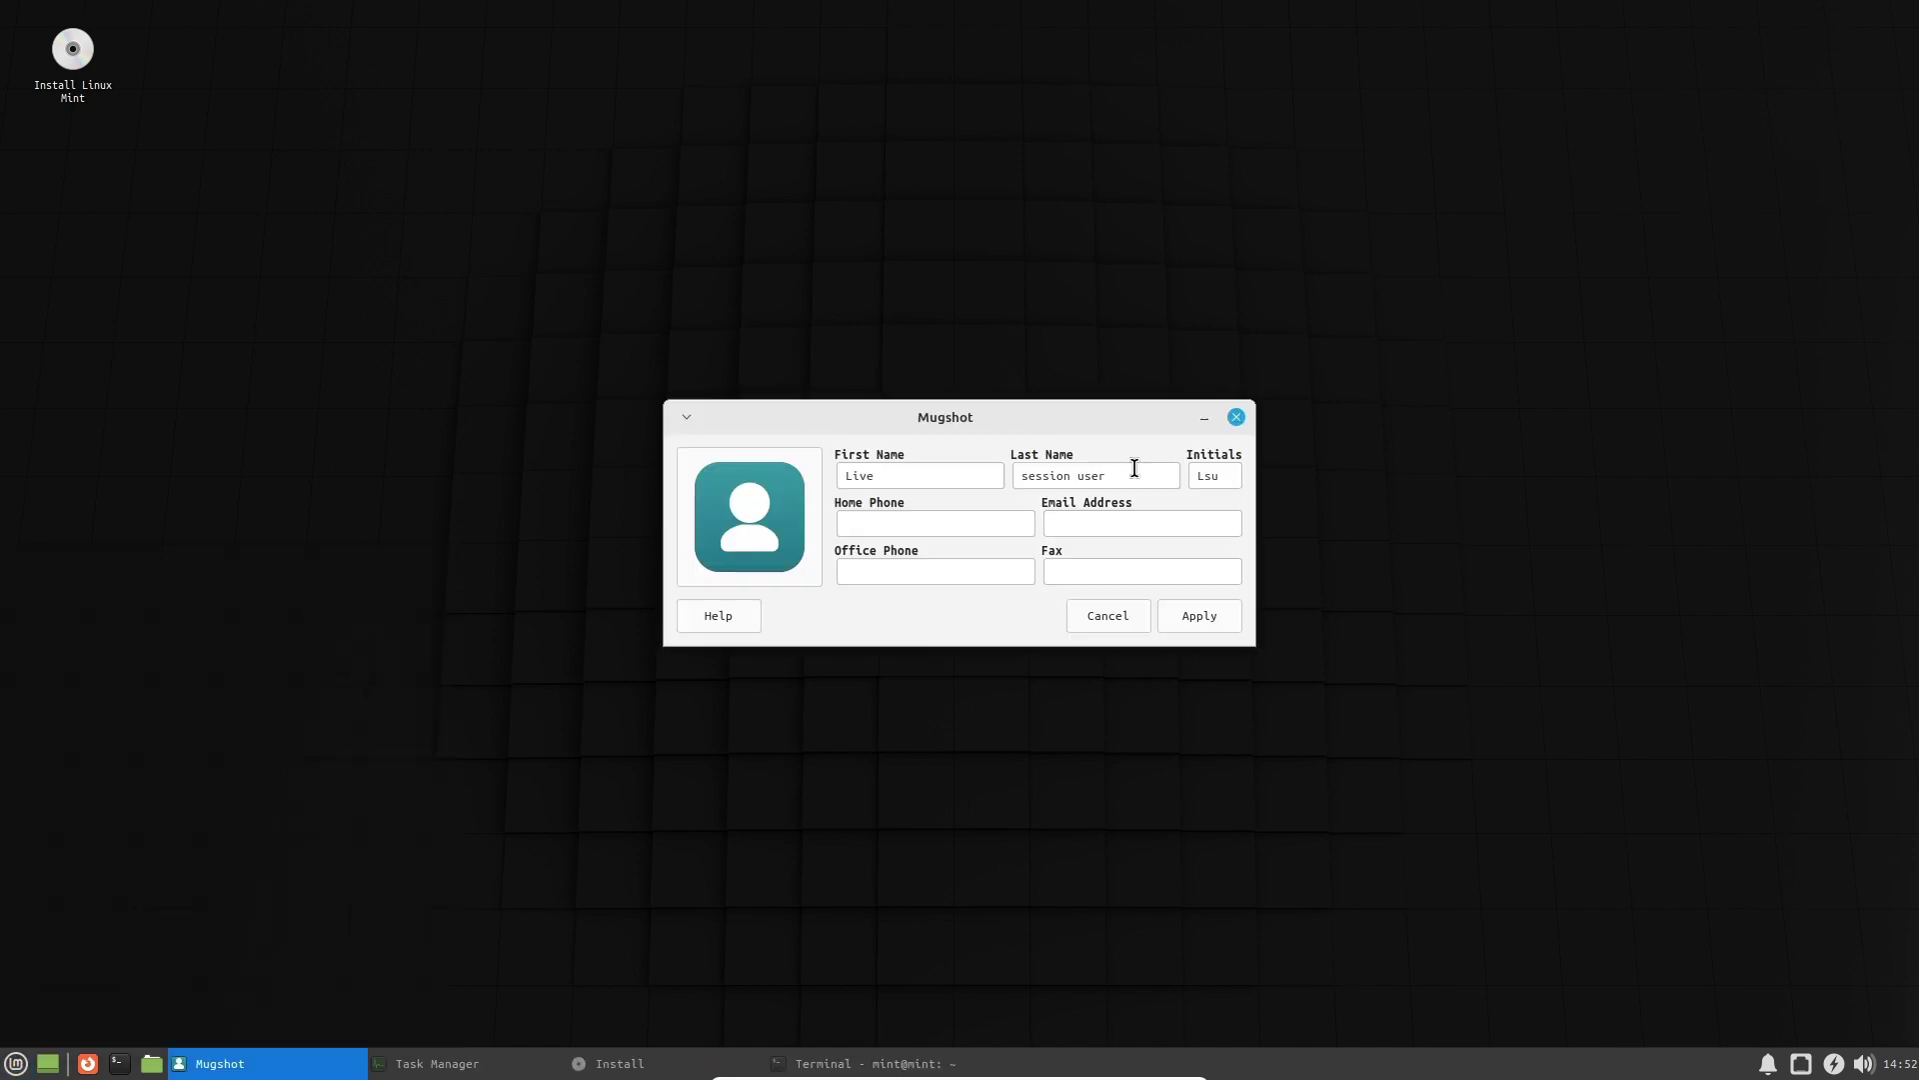
left_click(932, 478)
key("Tab")
key("Tab")
key("Tab")
left_click(888, 572)
left_click(1236, 416)
Show the Whisker Menu's Settings category and scroll down its list of tools.
left_click(16, 1063)
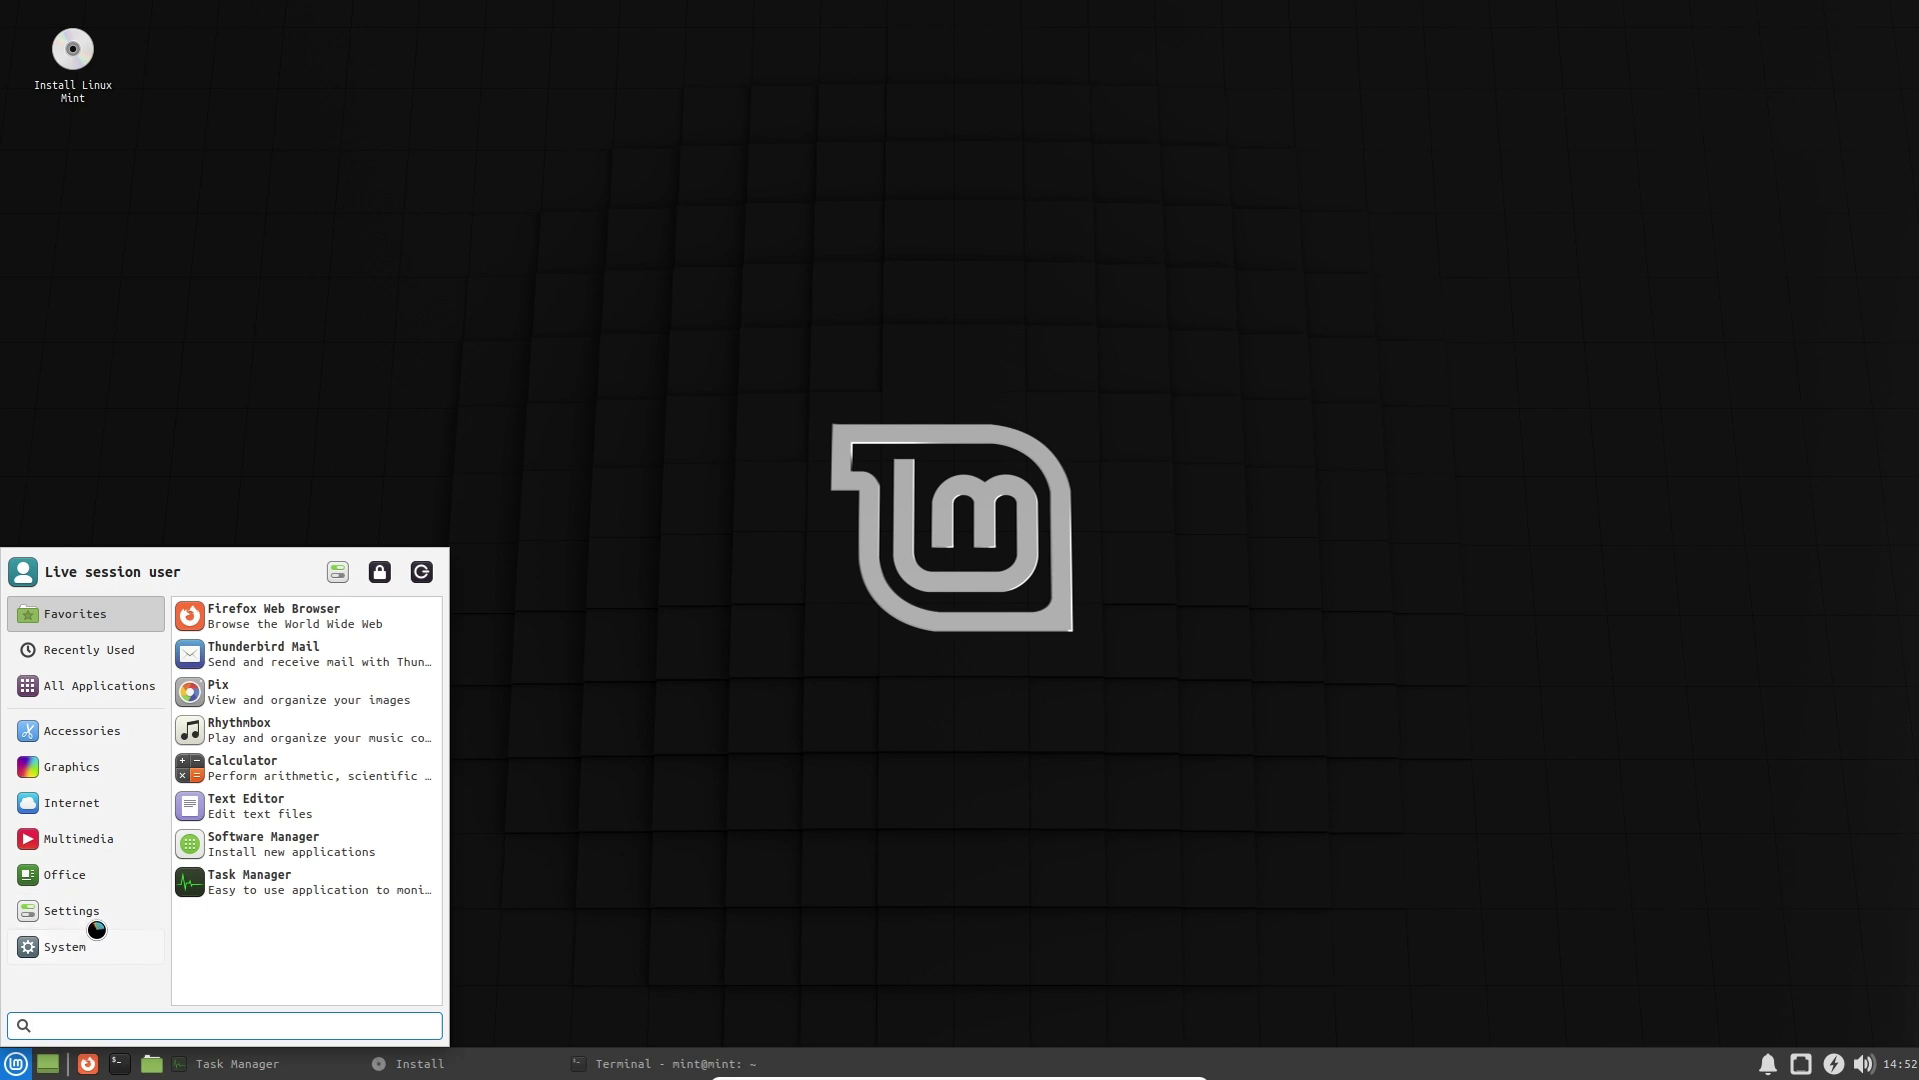
left_click(72, 910)
scroll(388, 700, "down", 3)
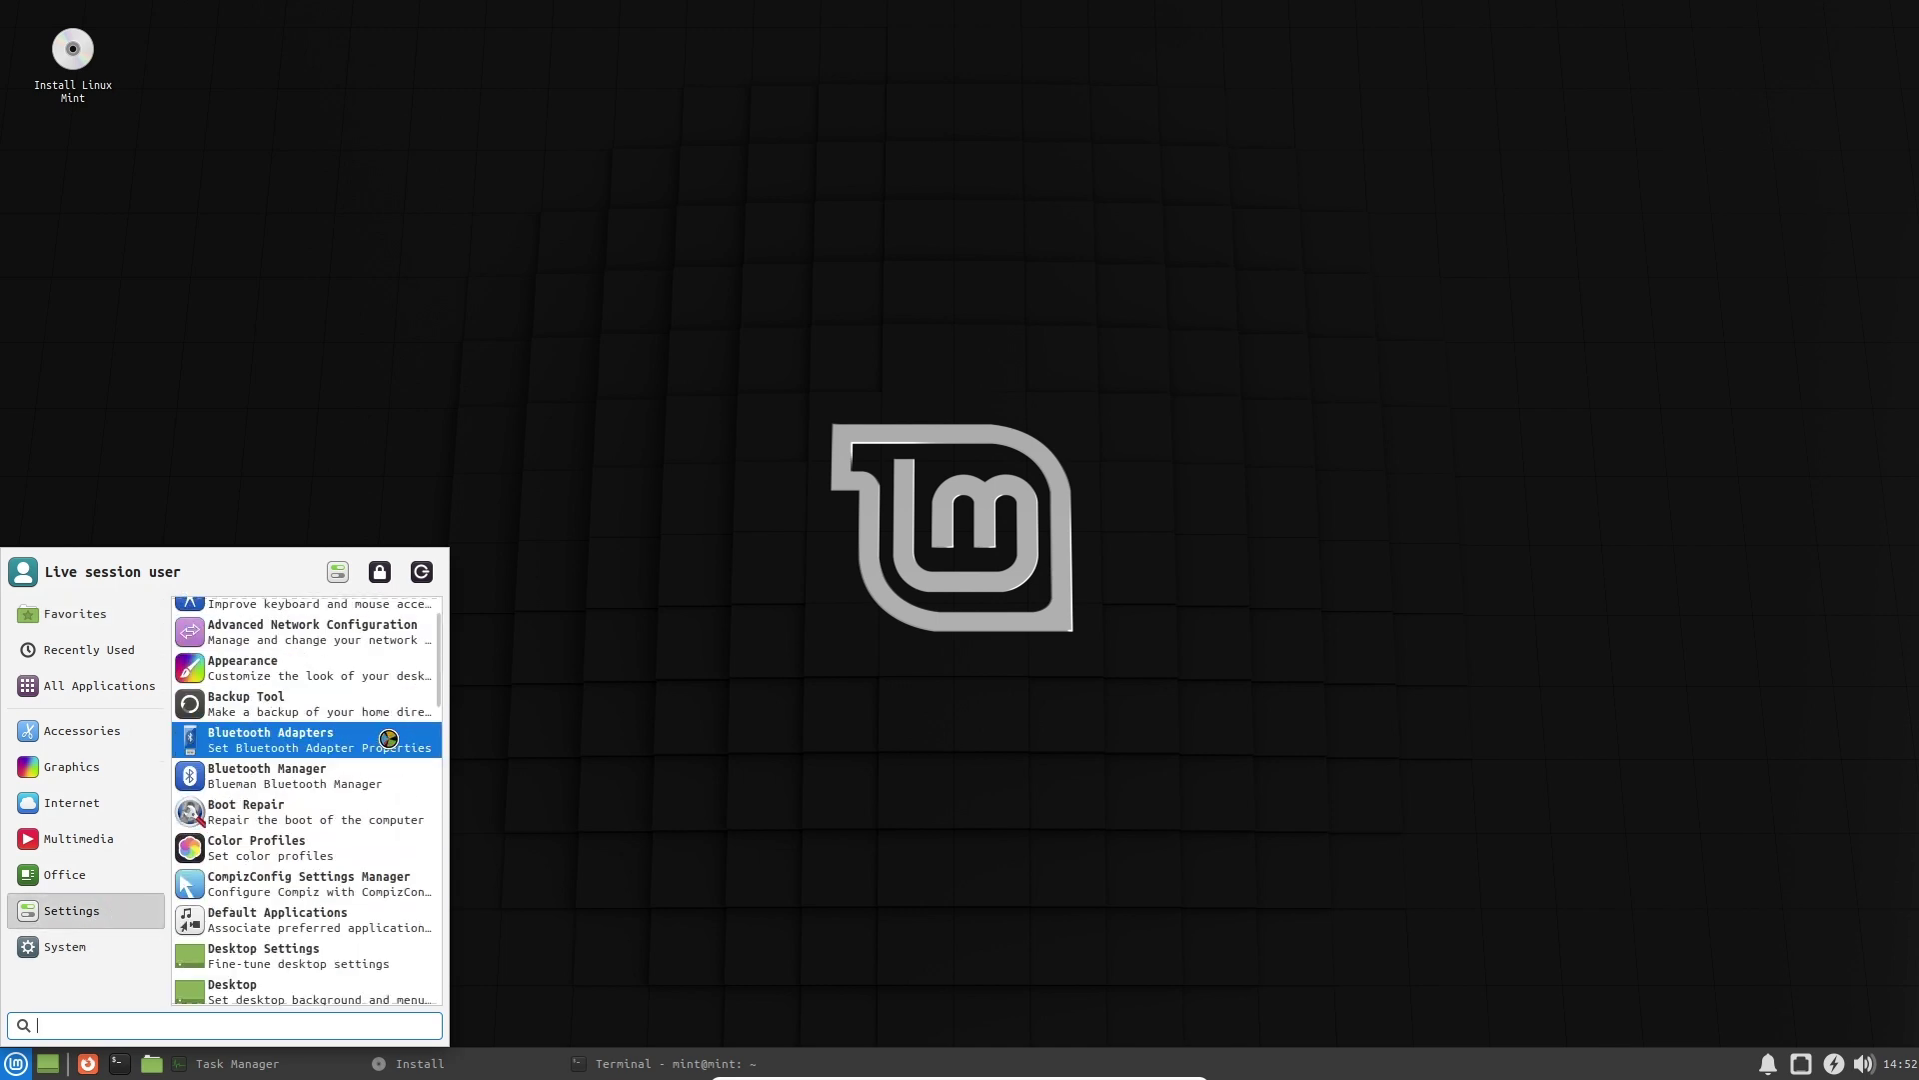
scroll(378, 779, "down", 2)
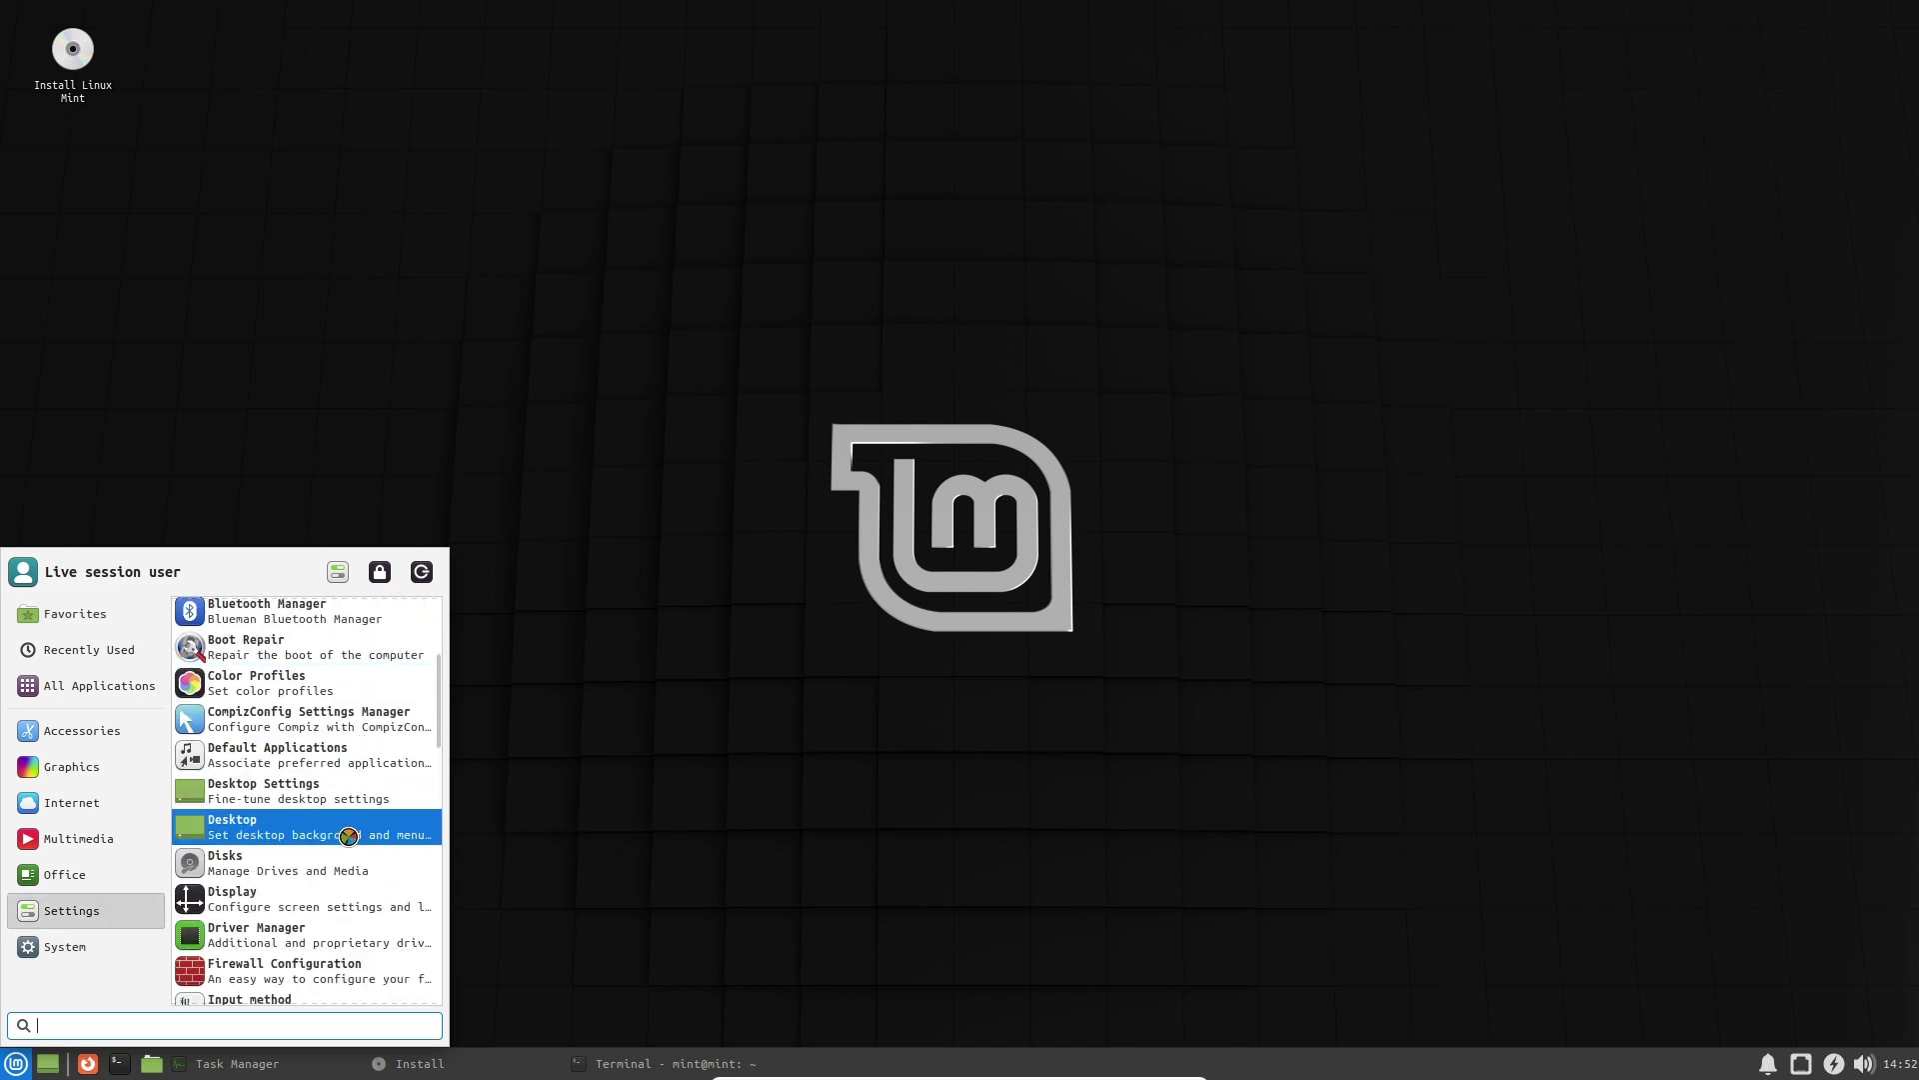
scroll(356, 840, "down", 1)
scroll(356, 844, "down", 5)
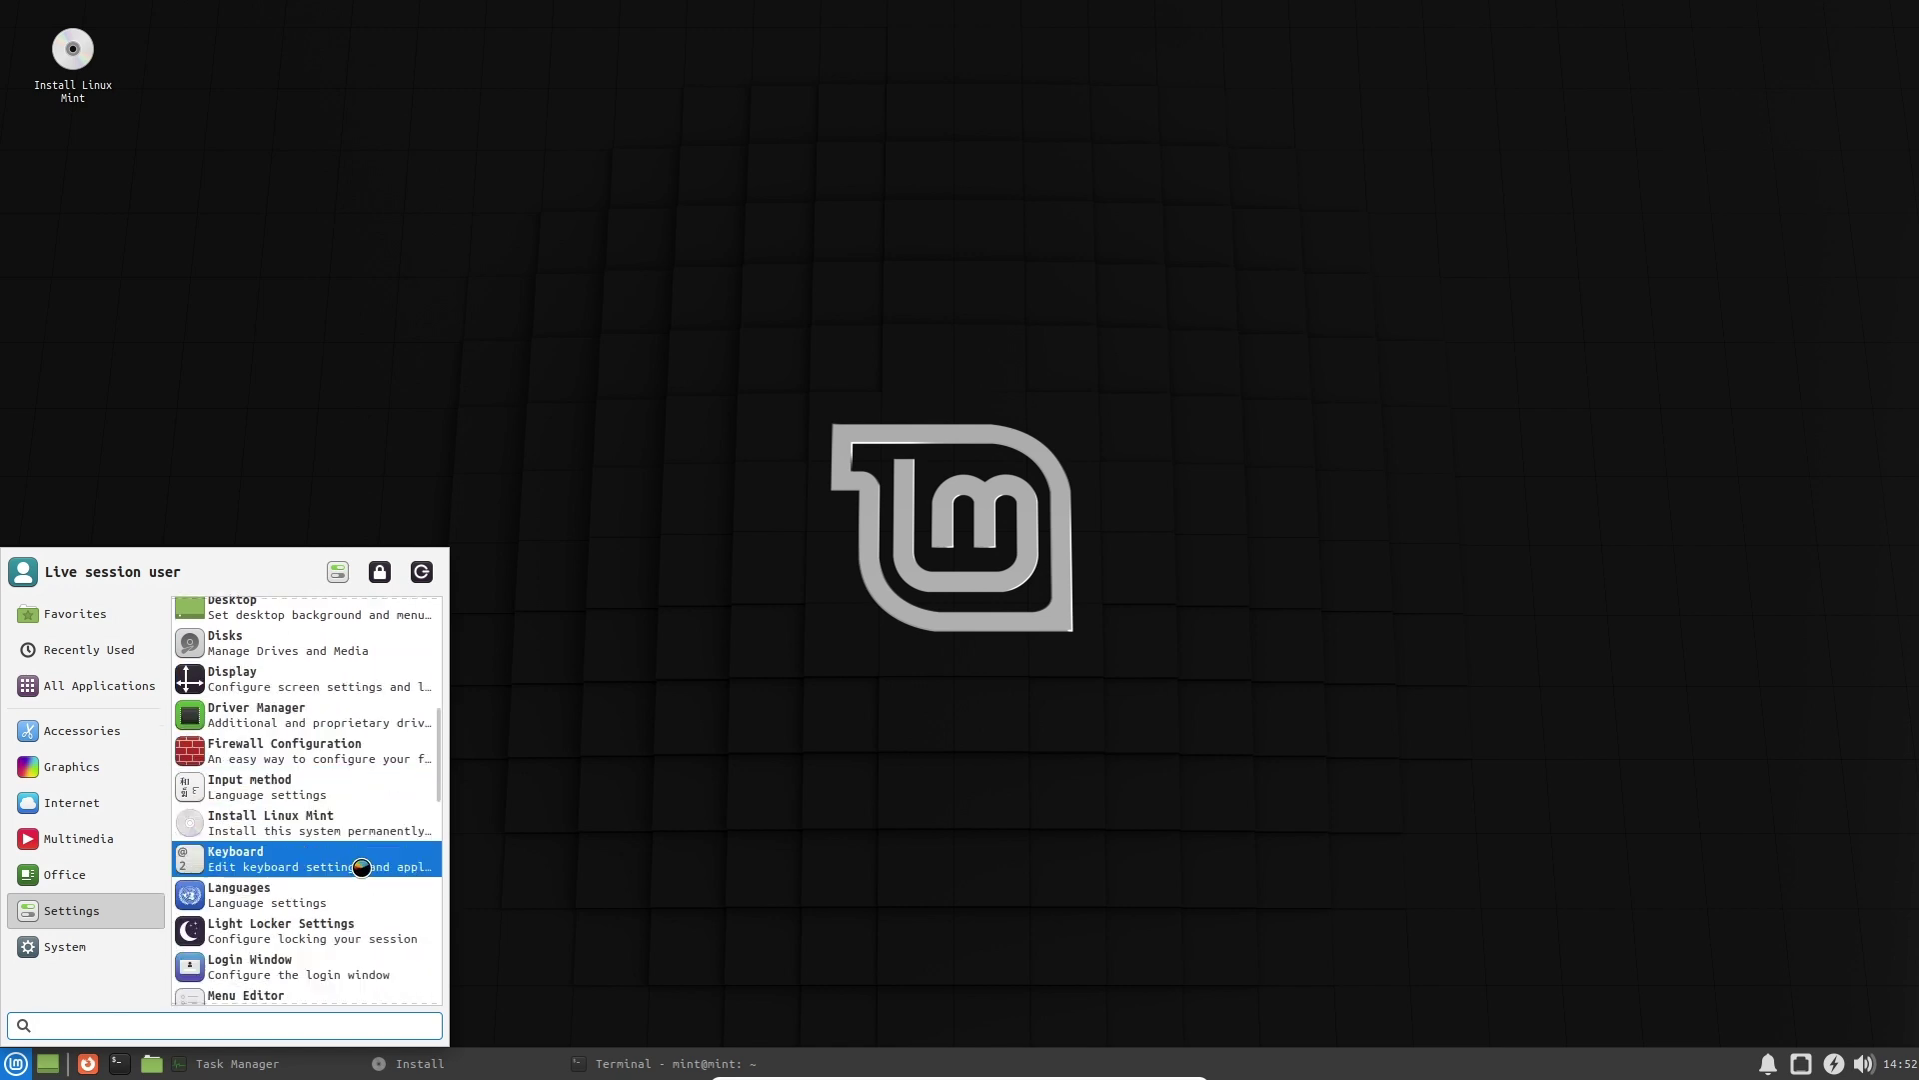
scroll(363, 872, "down", 5)
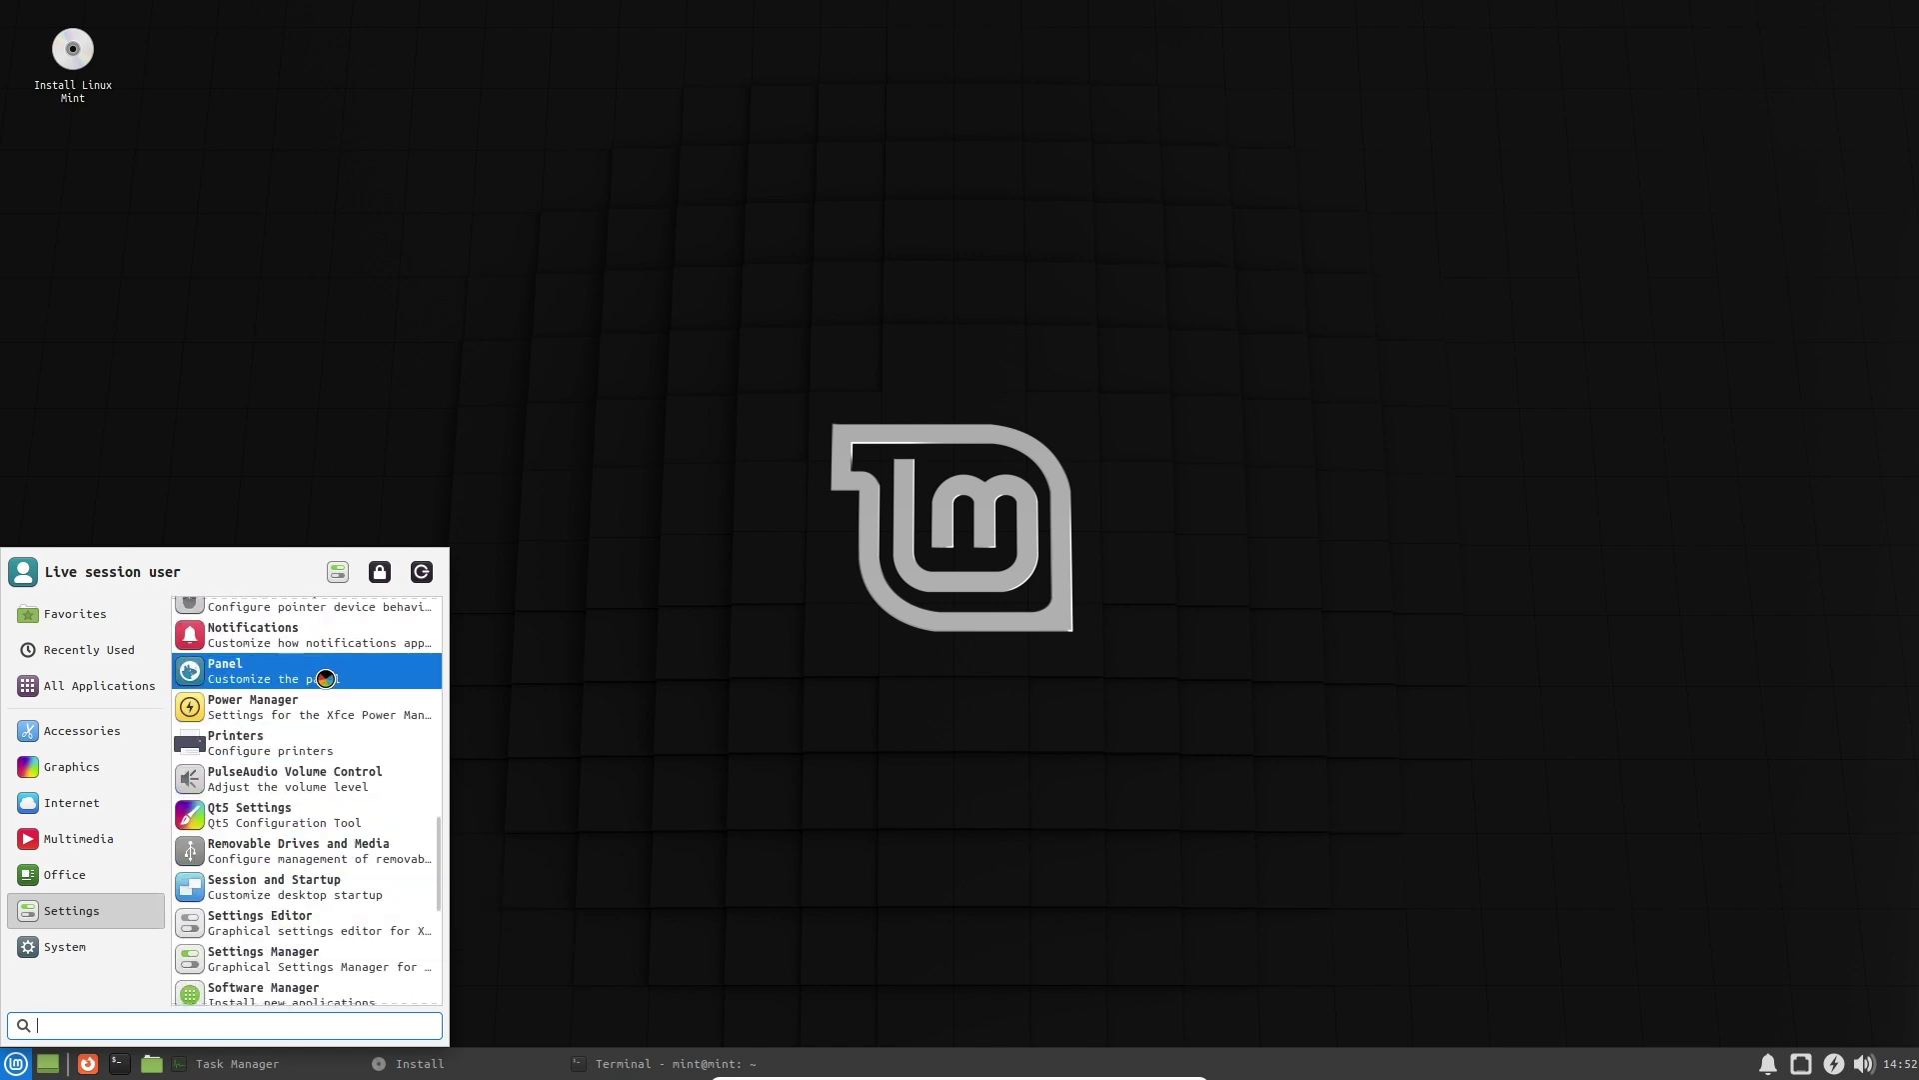
Open Panel Preferences and toggle the panel's dark mode off and back on.
left_click(325, 675)
left_click(880, 379)
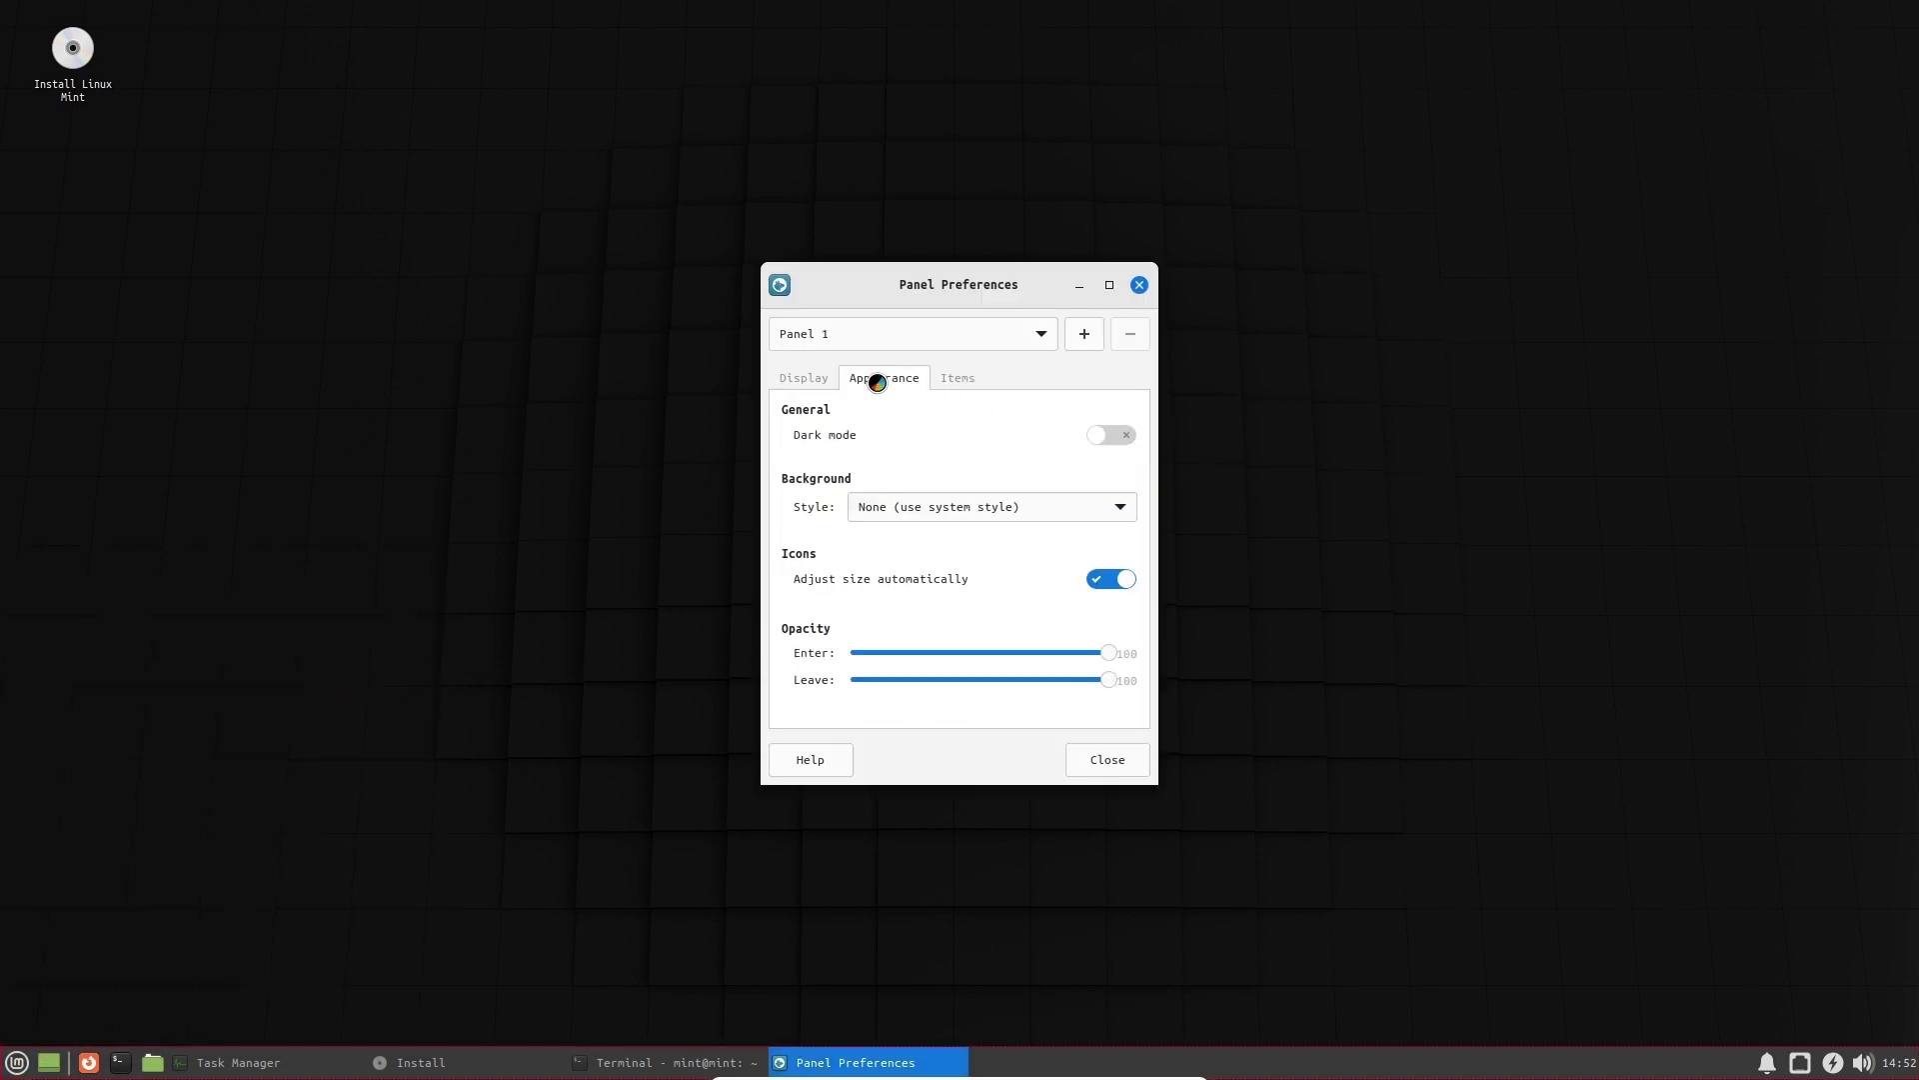
left_click(1116, 440)
left_click(1112, 438)
left_click(1109, 437)
left_click(962, 384)
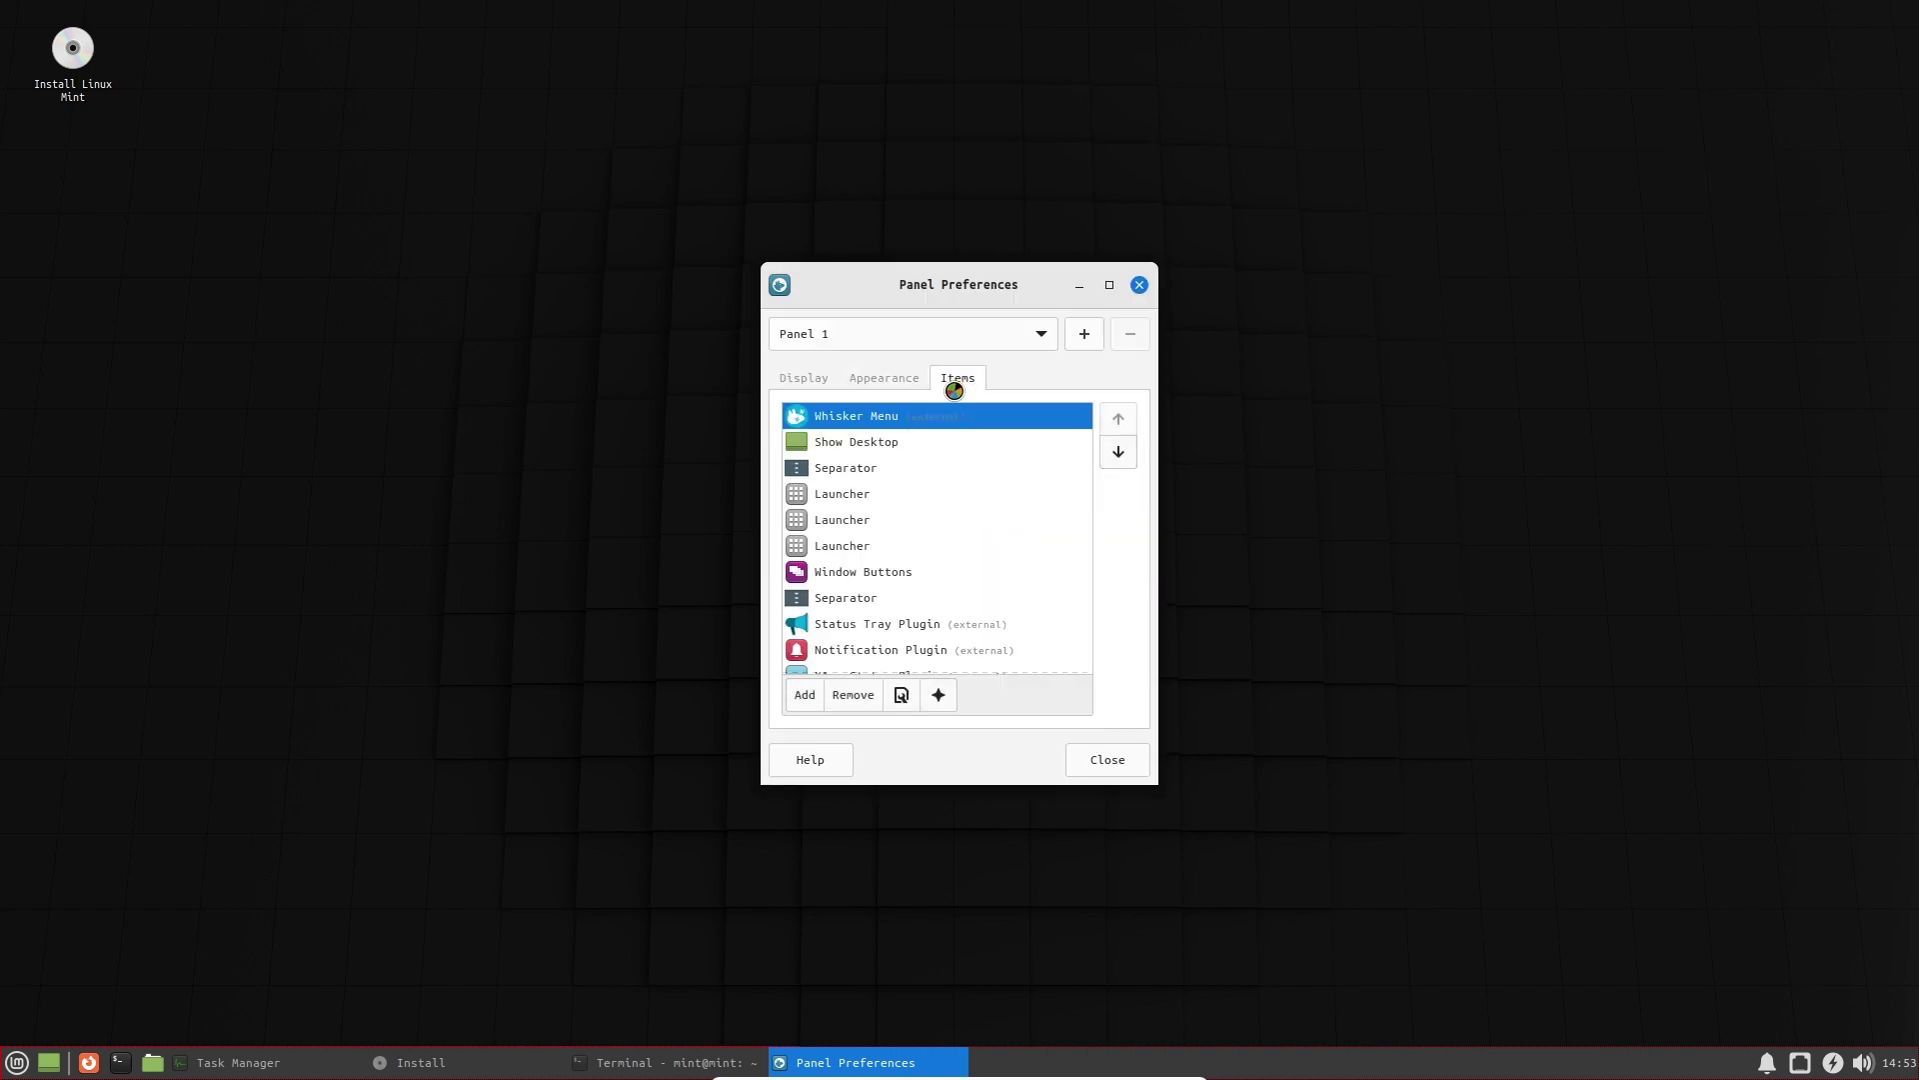
Switch the panel mode through Vertical, Horizontal and Deskbar, ending on Horizontal, then close the preferences.
left_click(808, 380)
left_click(903, 447)
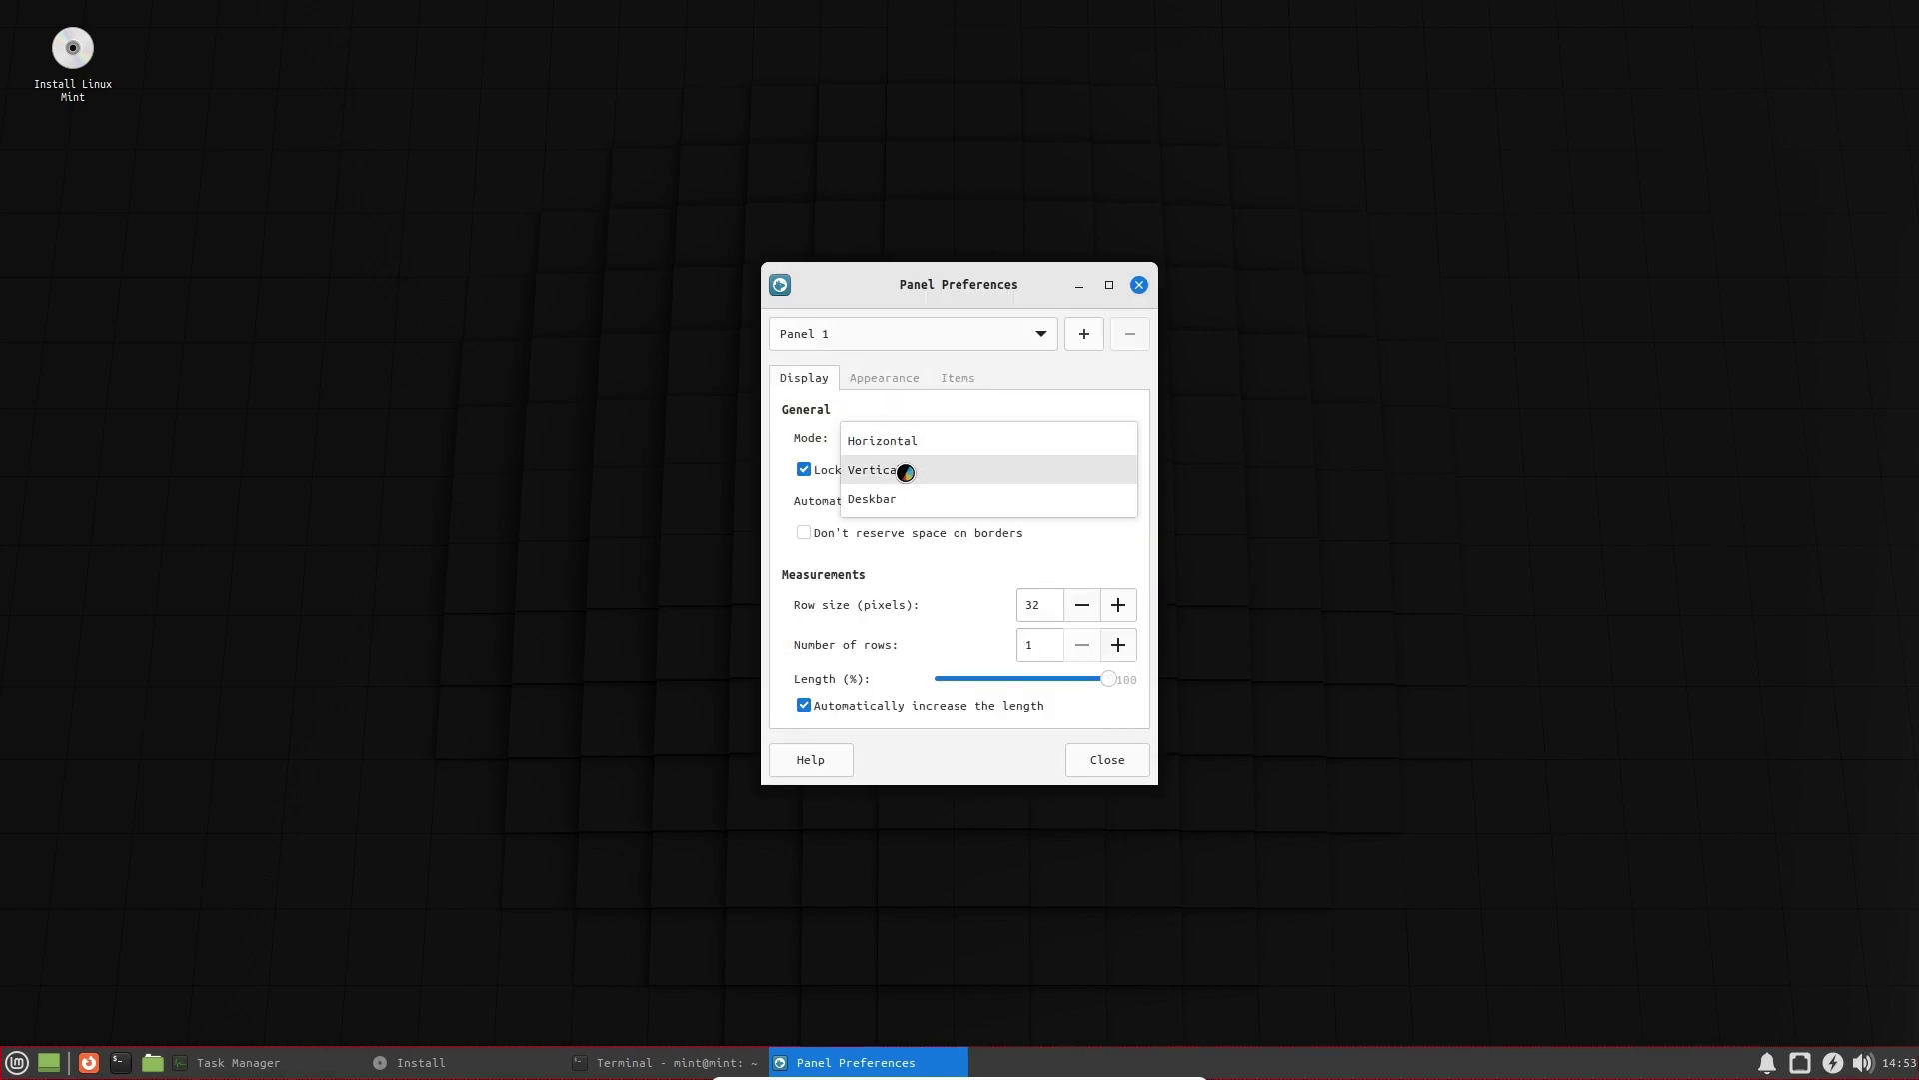
left_click(912, 468)
left_click(905, 438)
left_click(904, 411)
left_click(899, 438)
left_click(905, 497)
left_click(904, 440)
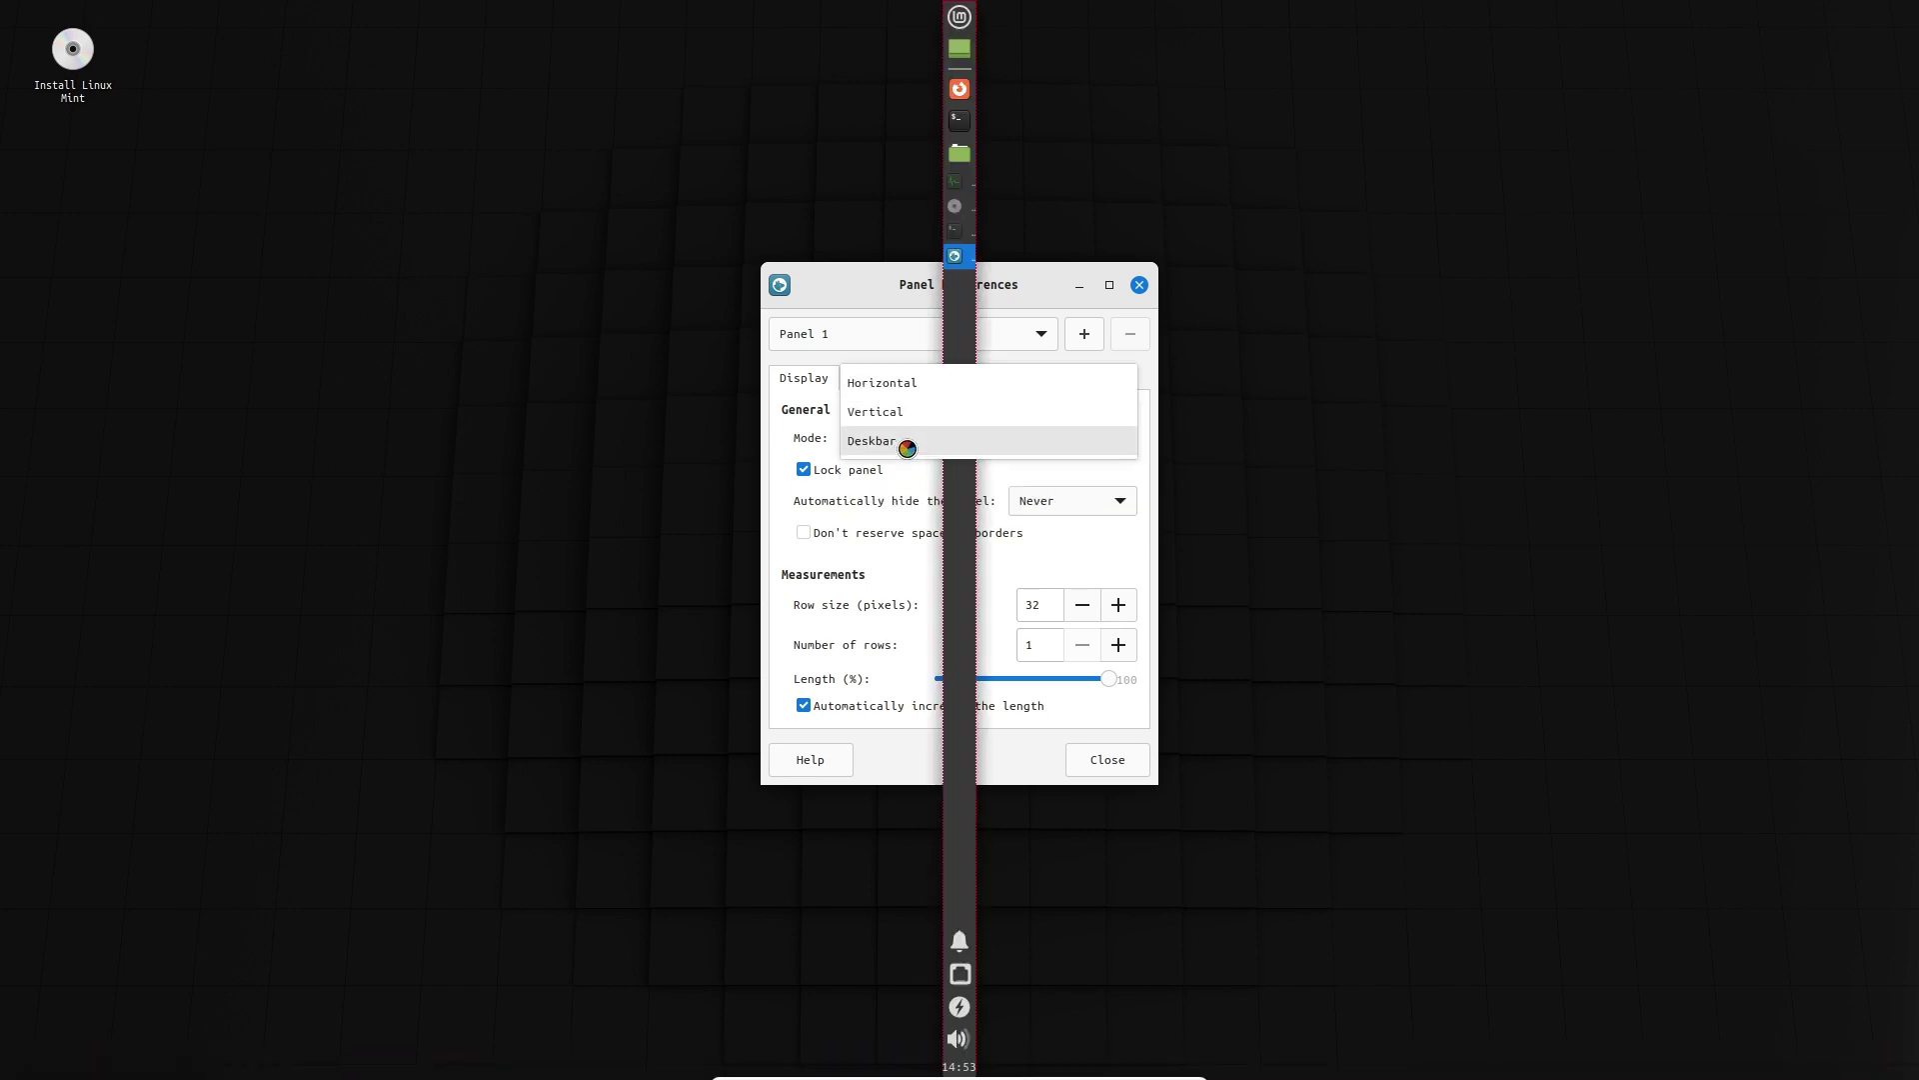
left_click(909, 380)
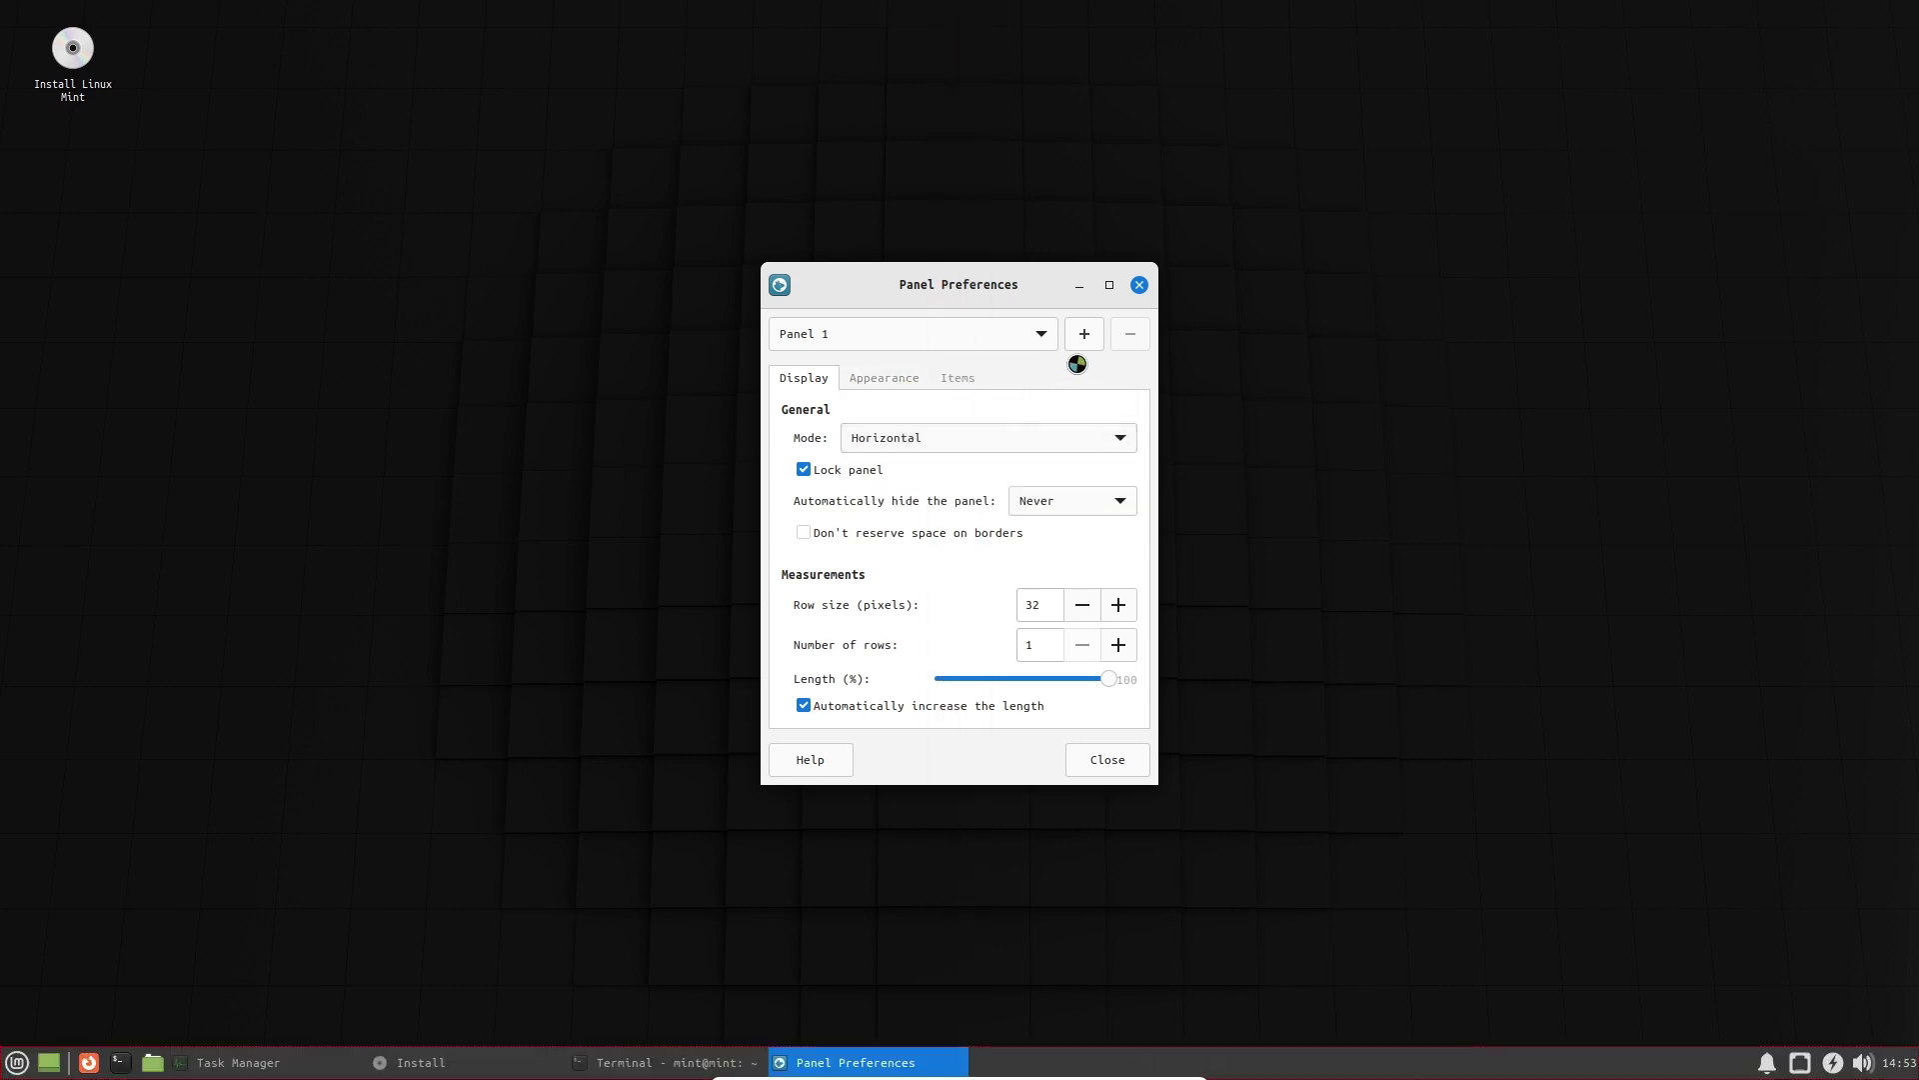
left_click(1139, 290)
left_click(10, 1066)
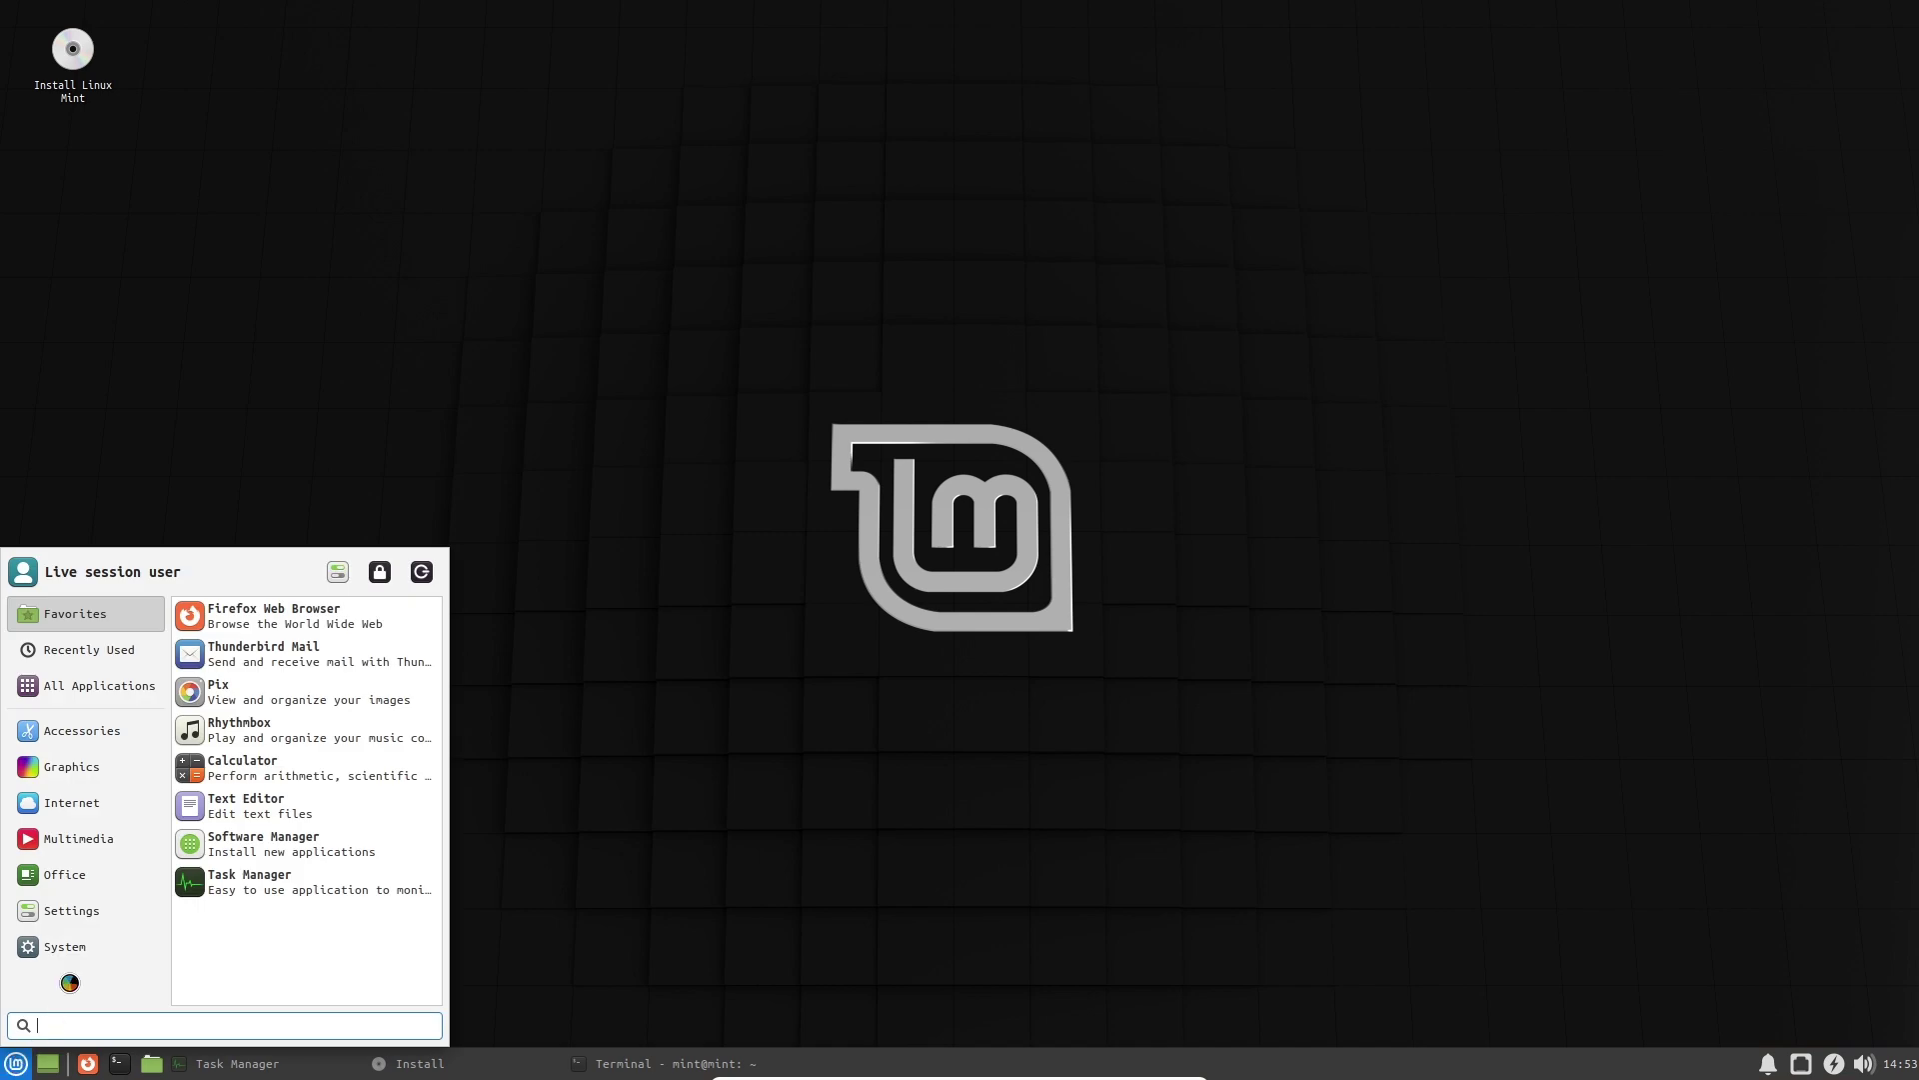
Launch Update Manager from the System category and dismiss its welcome page.
left_click(86, 946)
scroll(303, 917, "down", 5)
scroll(303, 917, "down", 2)
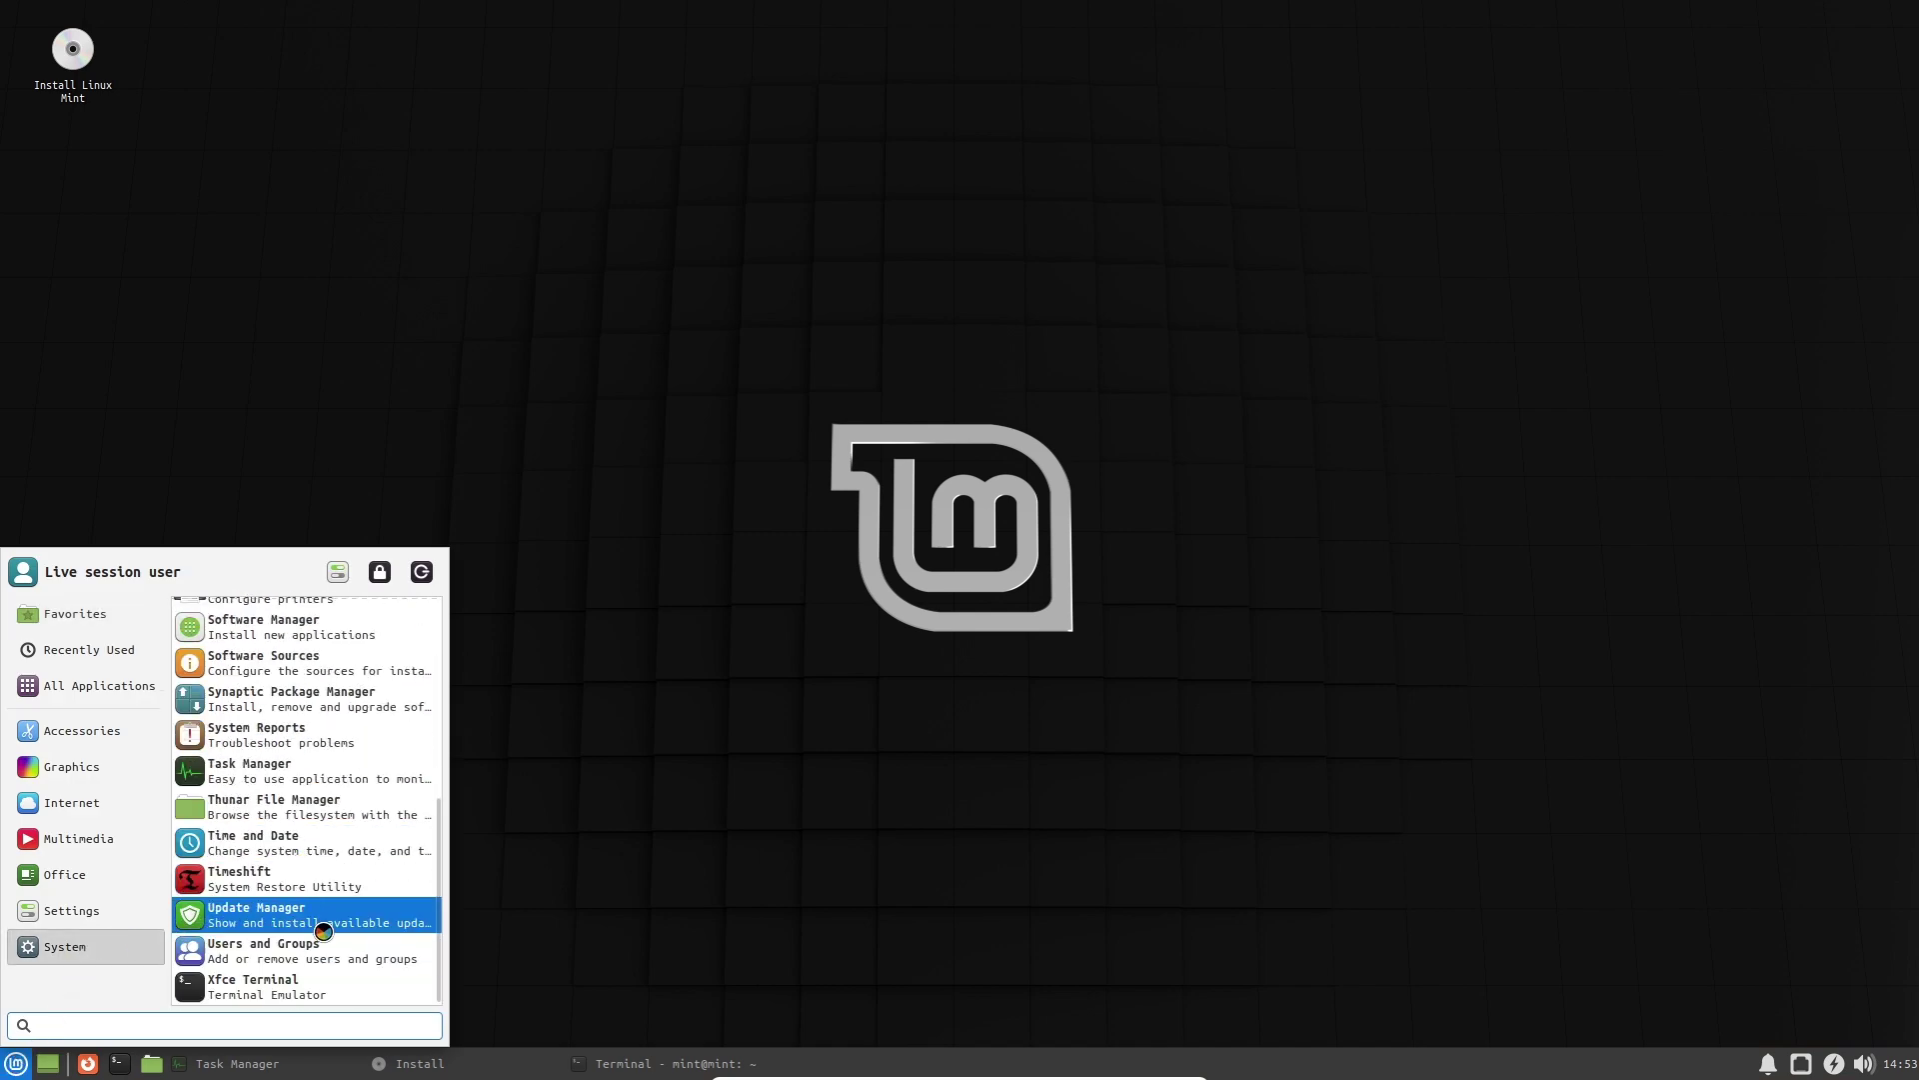
left_click(322, 928)
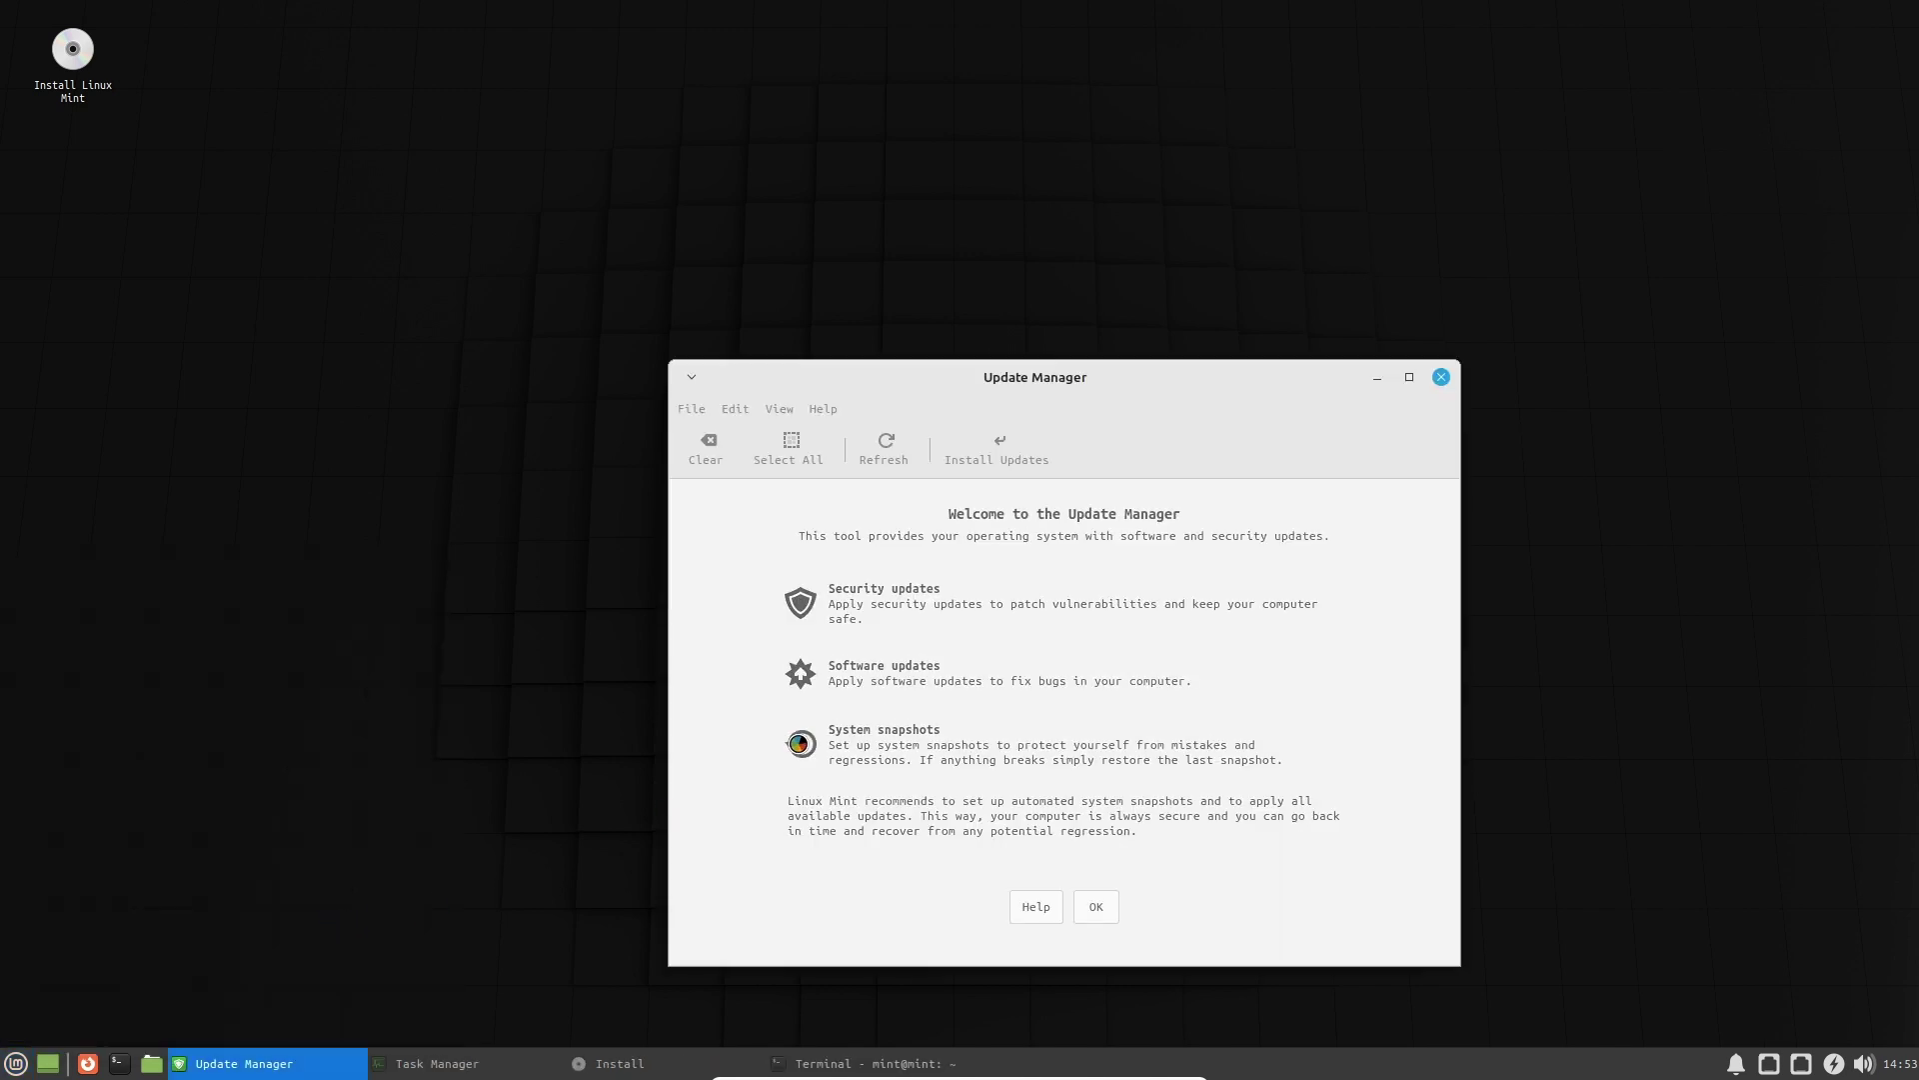
left_click(1096, 905)
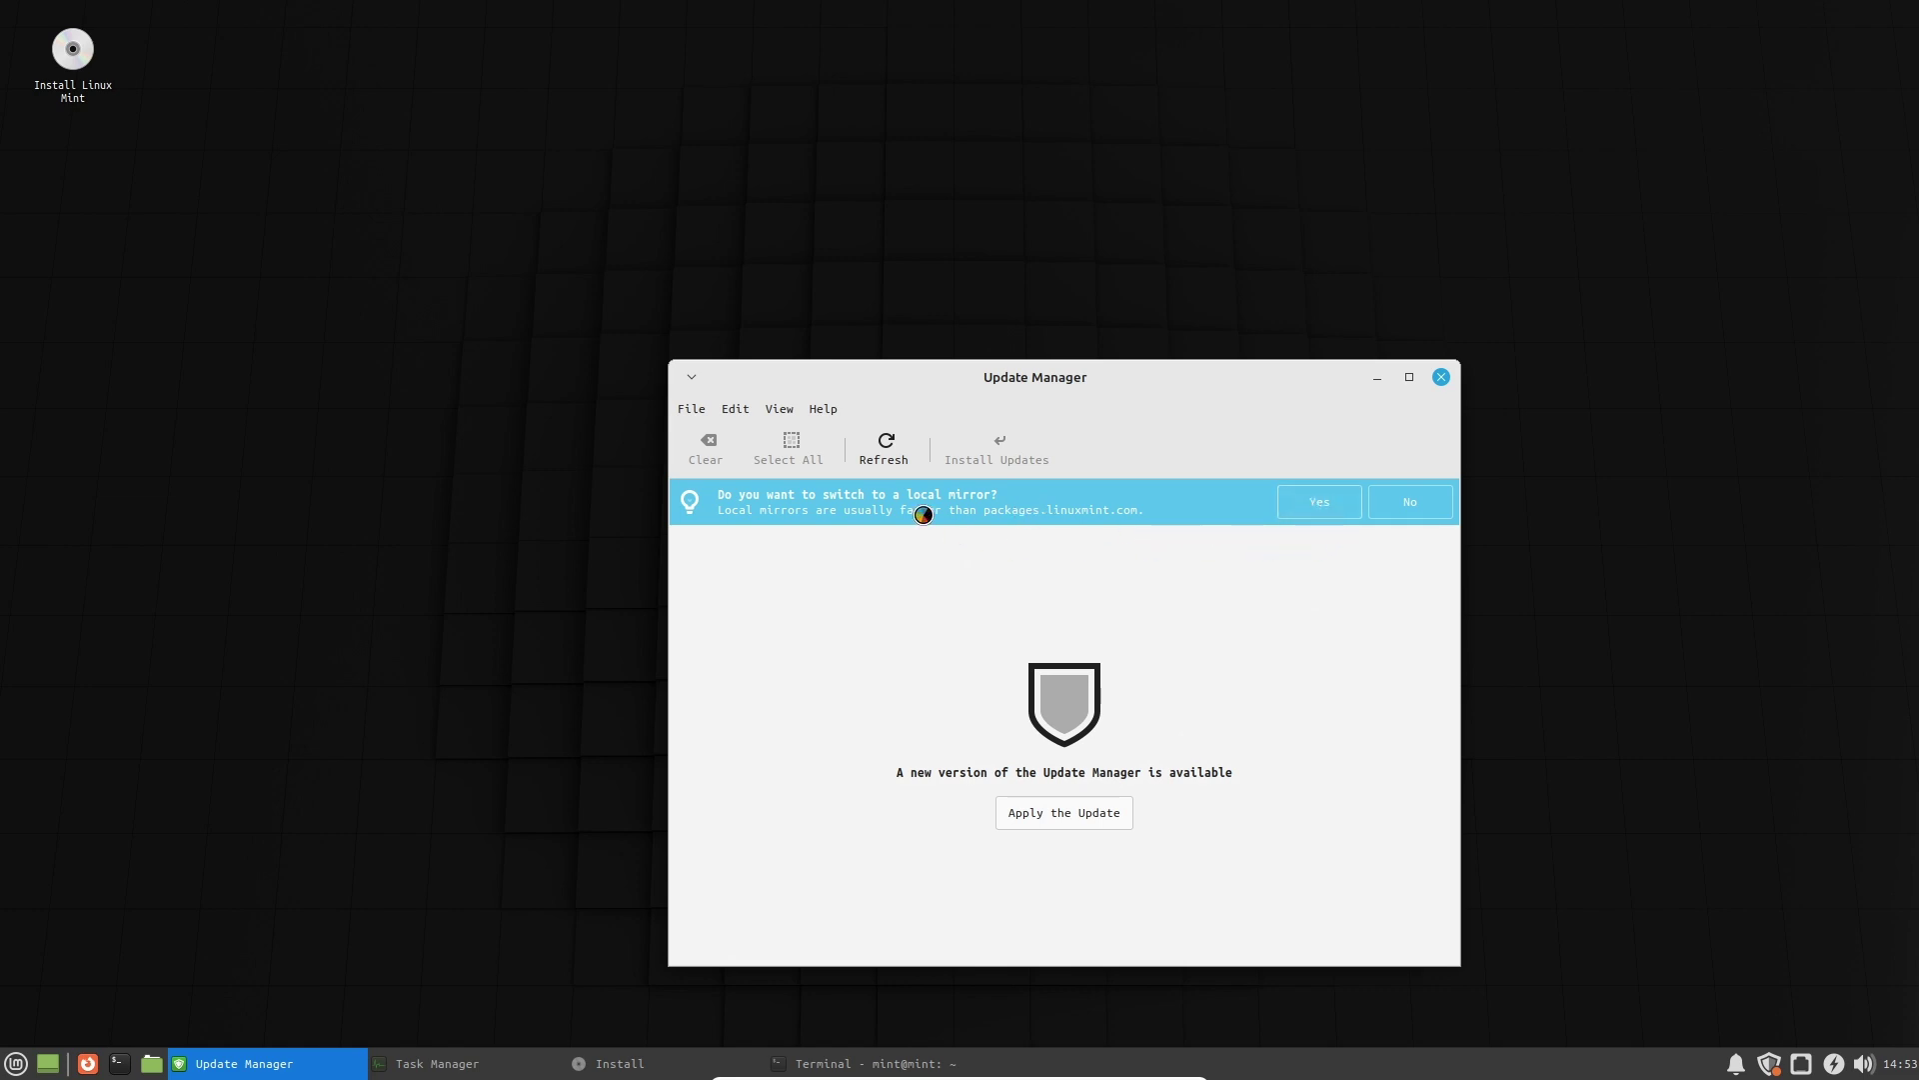
Accept the offer to use a local mirror and close the Software Sources window it opened.
left_click(684, 411)
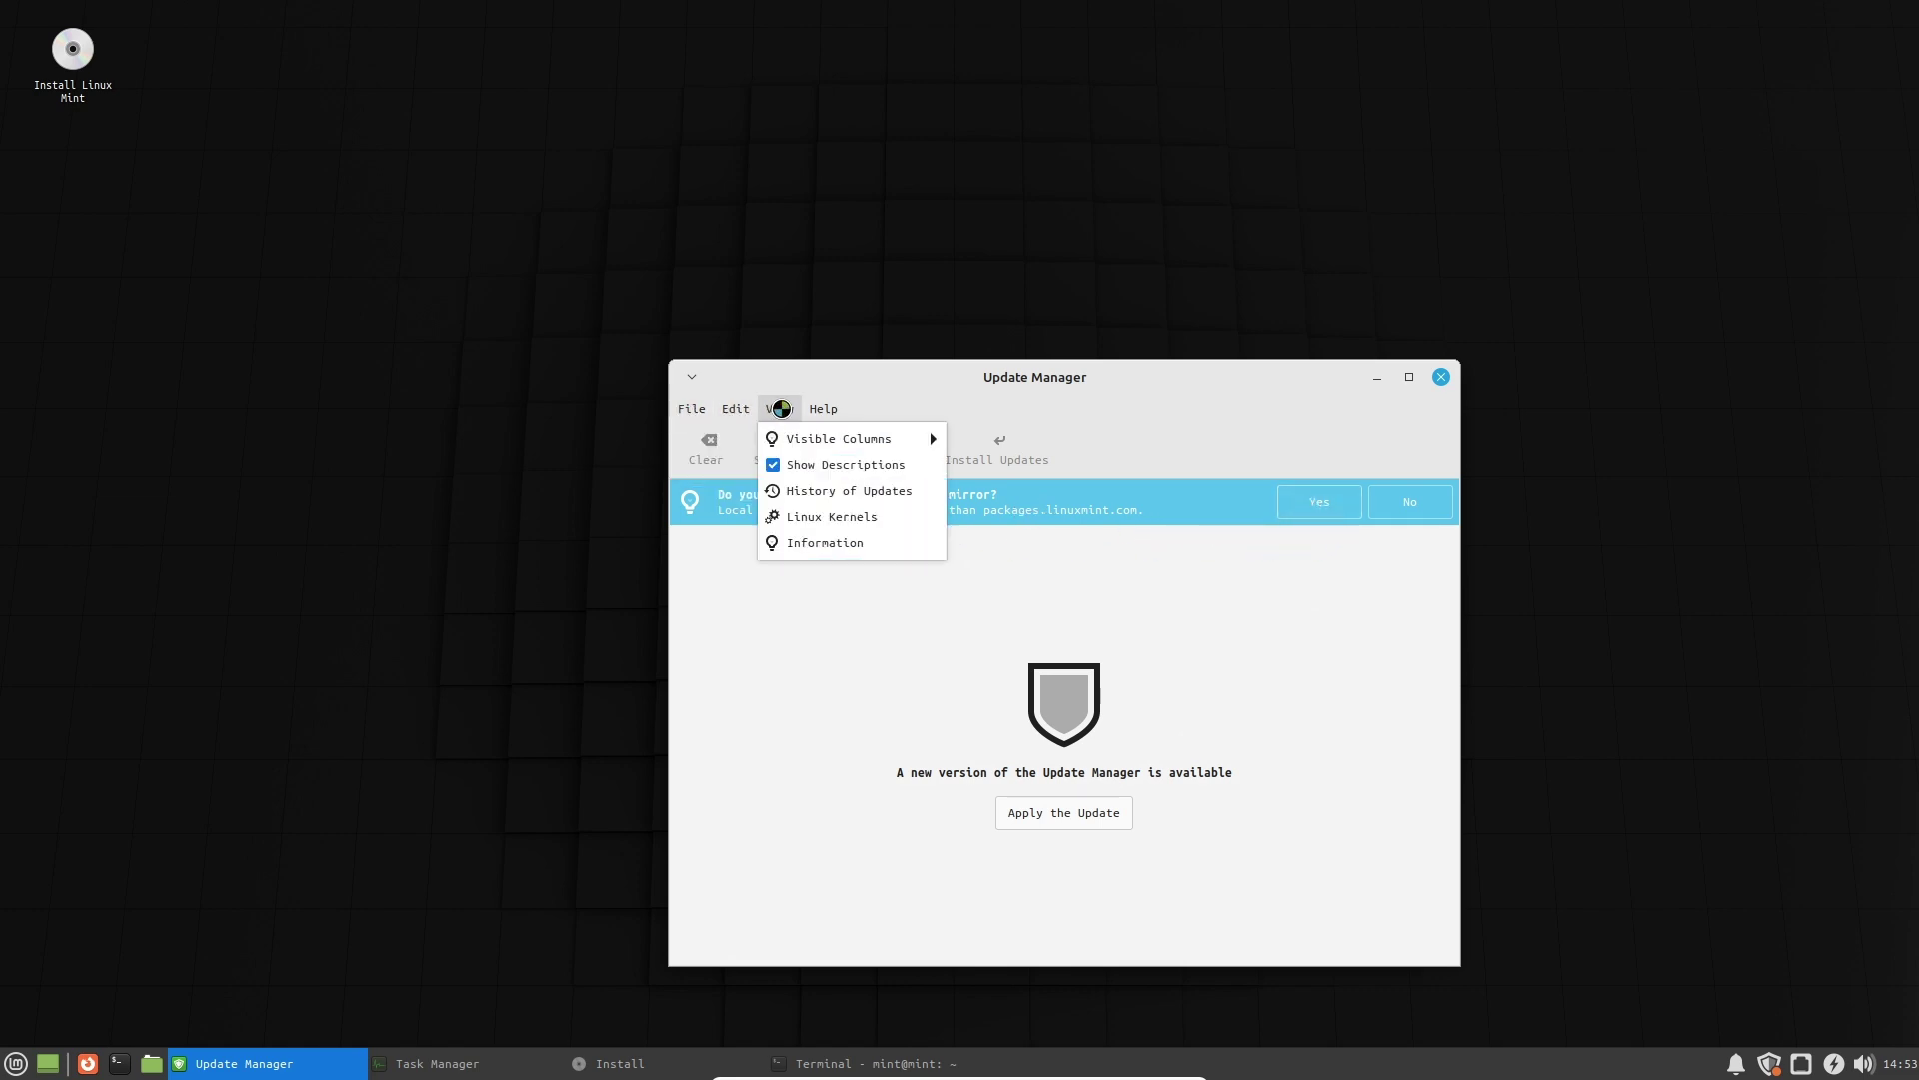
mouse_move(829, 409)
left_click(1320, 504)
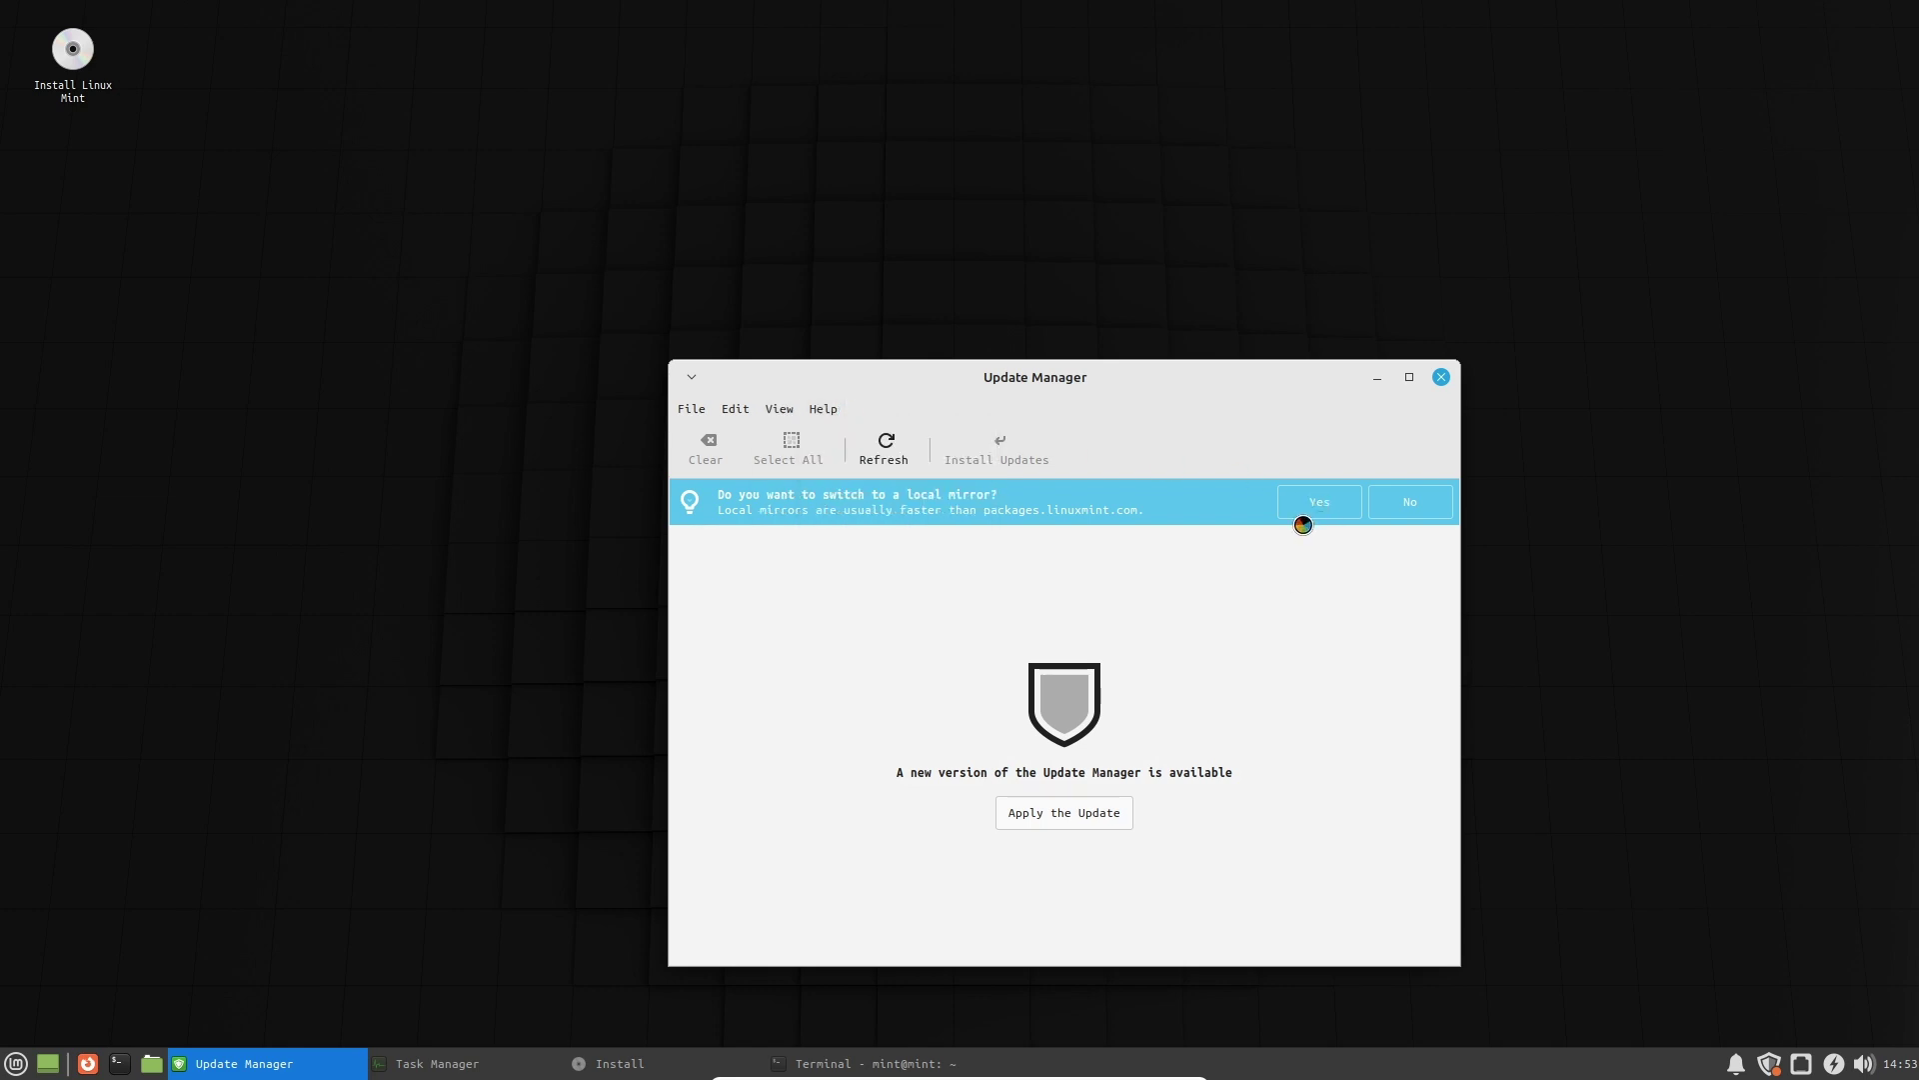
left_click(1312, 517)
left_click_drag(462, 30, 1379, 370)
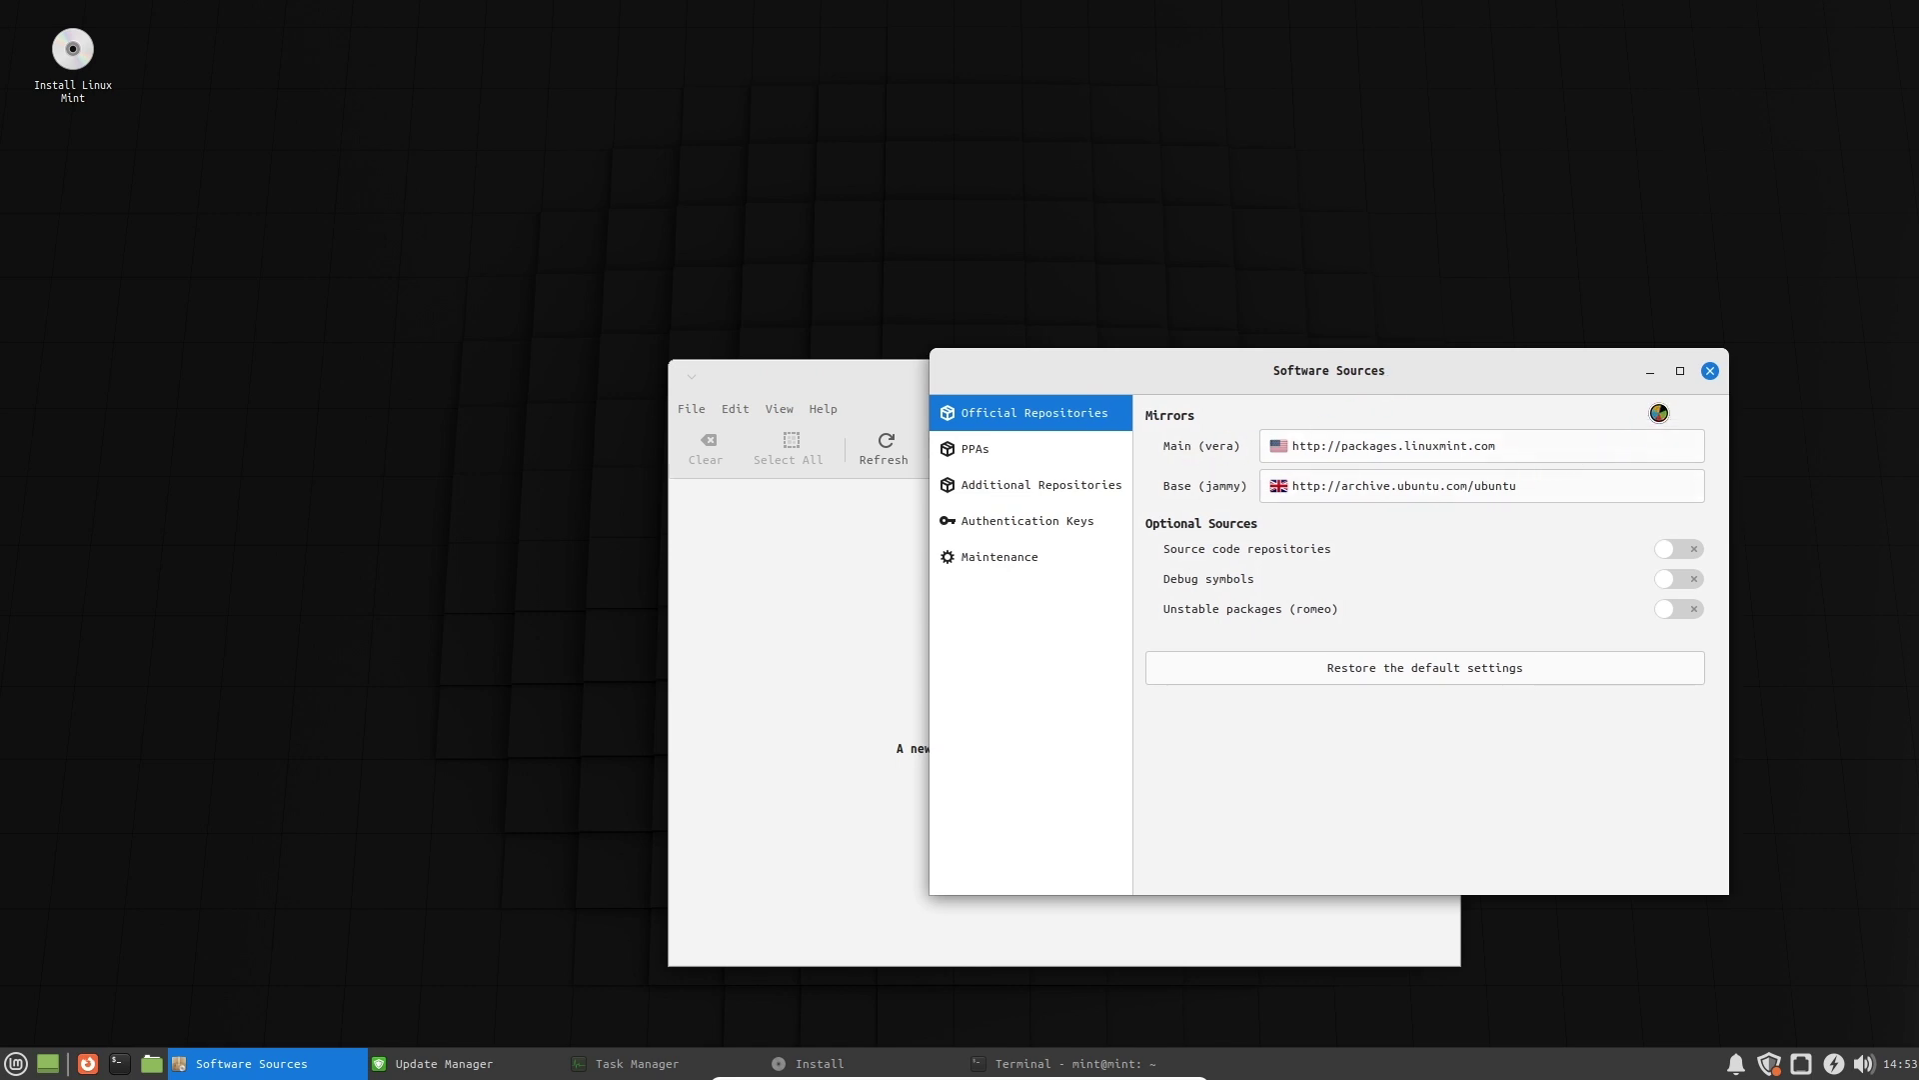
left_click(1712, 372)
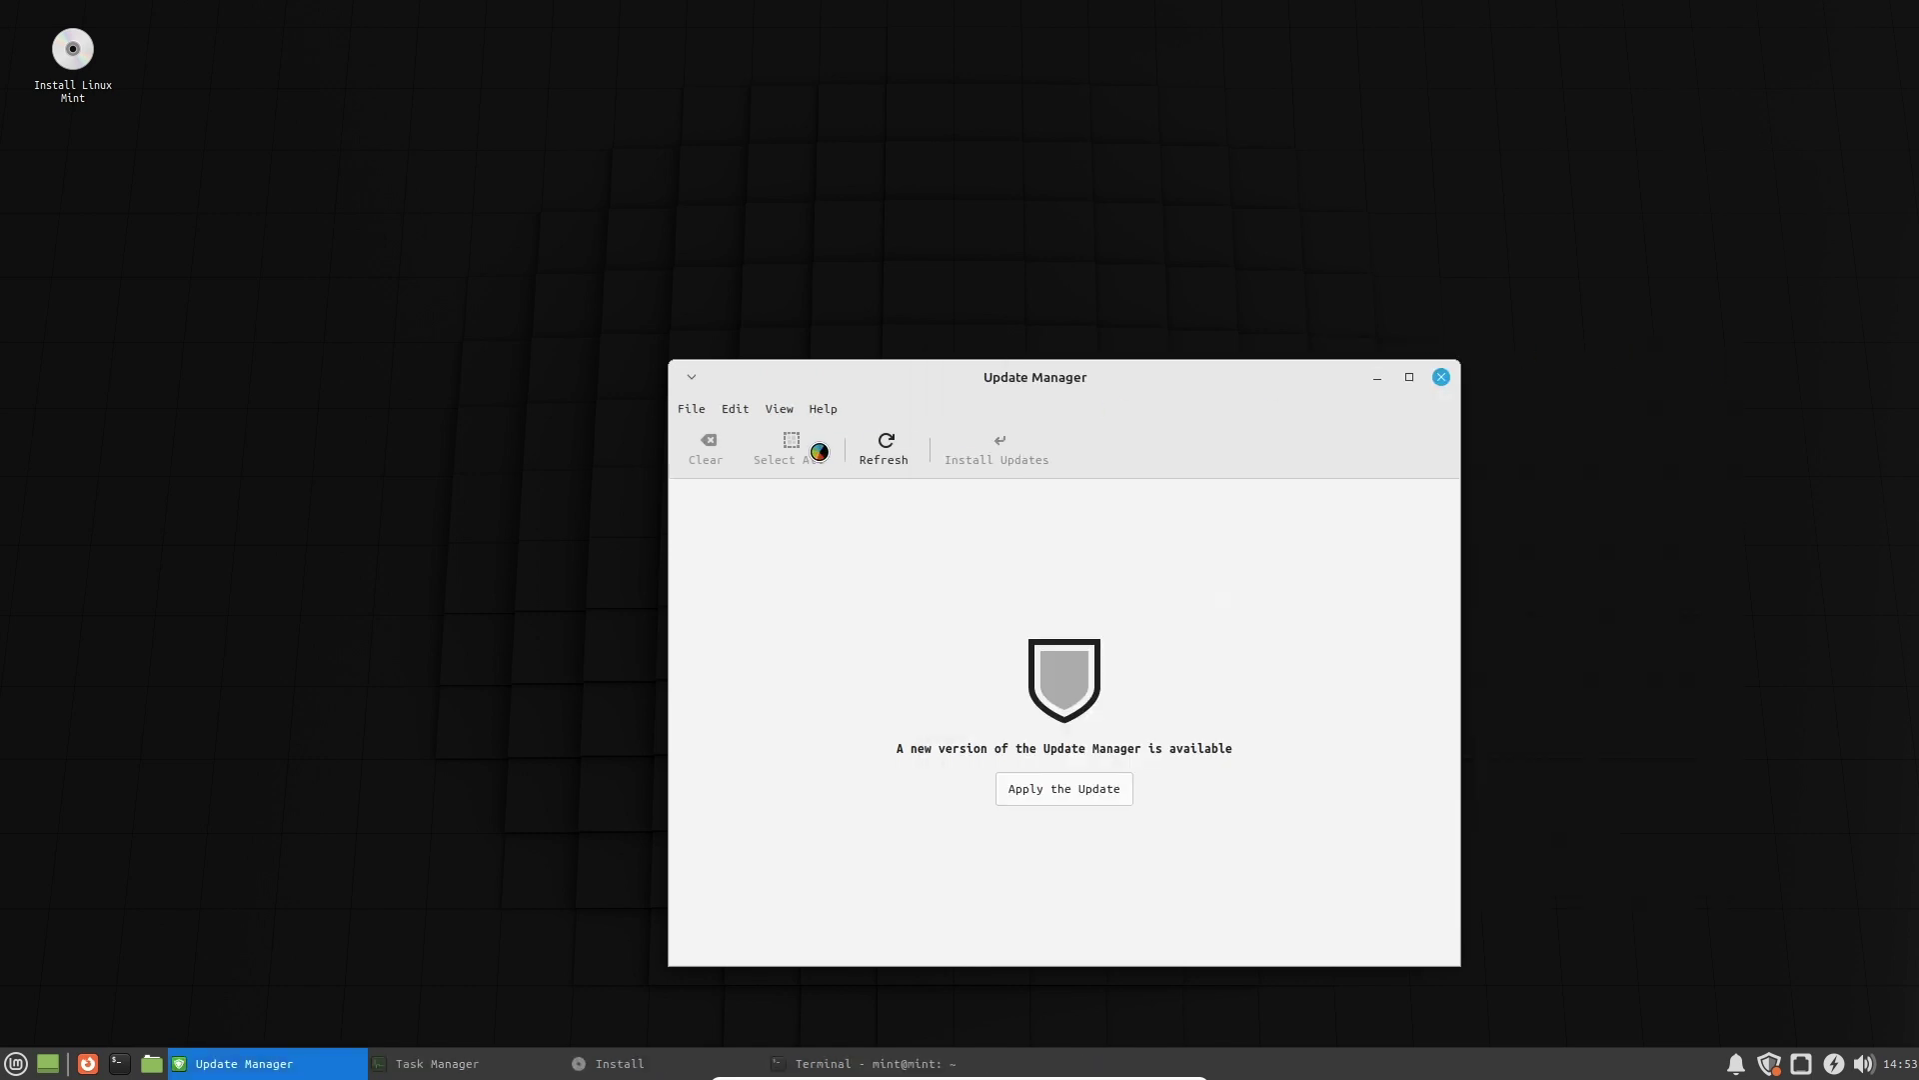
Browse Update Manager's menus, ending on the View menu.
left_click(819, 409)
left_click(816, 412)
left_click(777, 410)
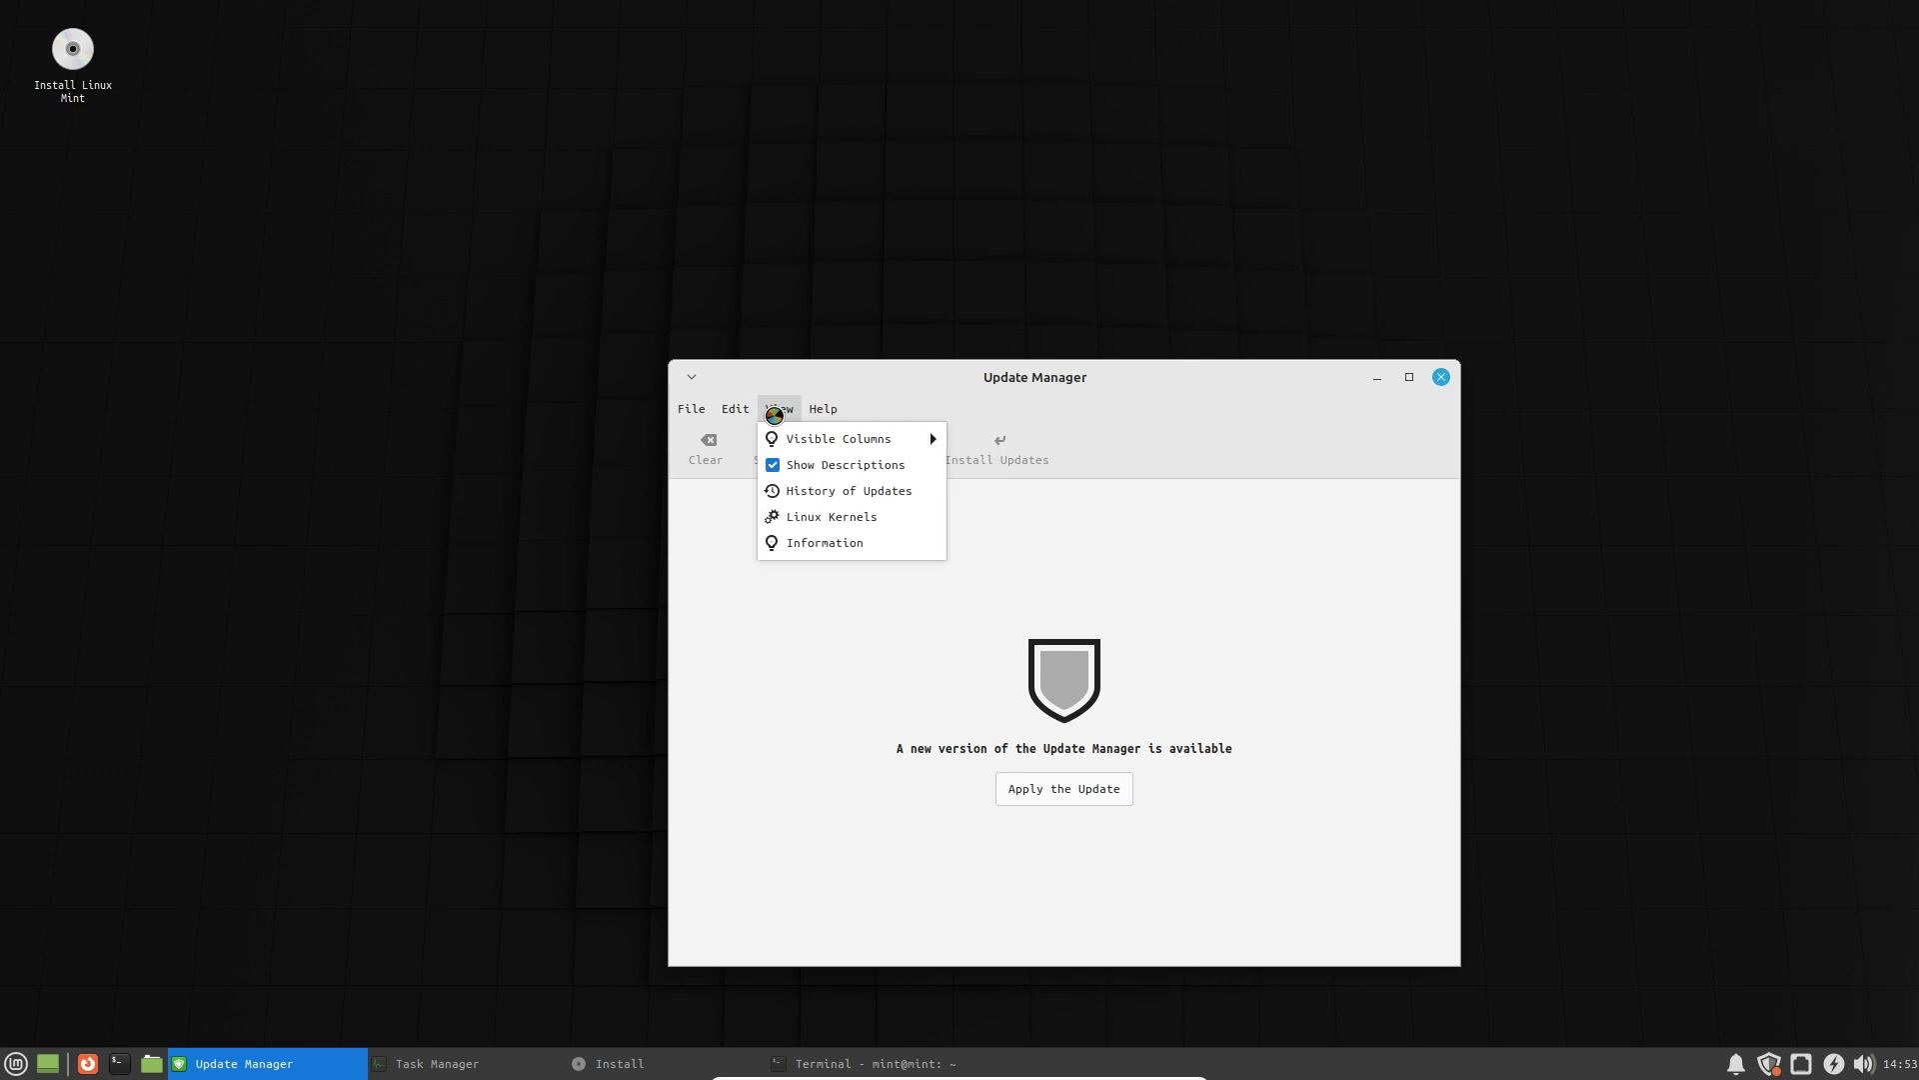
mouse_move(744, 421)
Open View > Linux Kernels, continue past the warning, compare the 5.15 and 5.19 kernels, then close it.
left_click(803, 514)
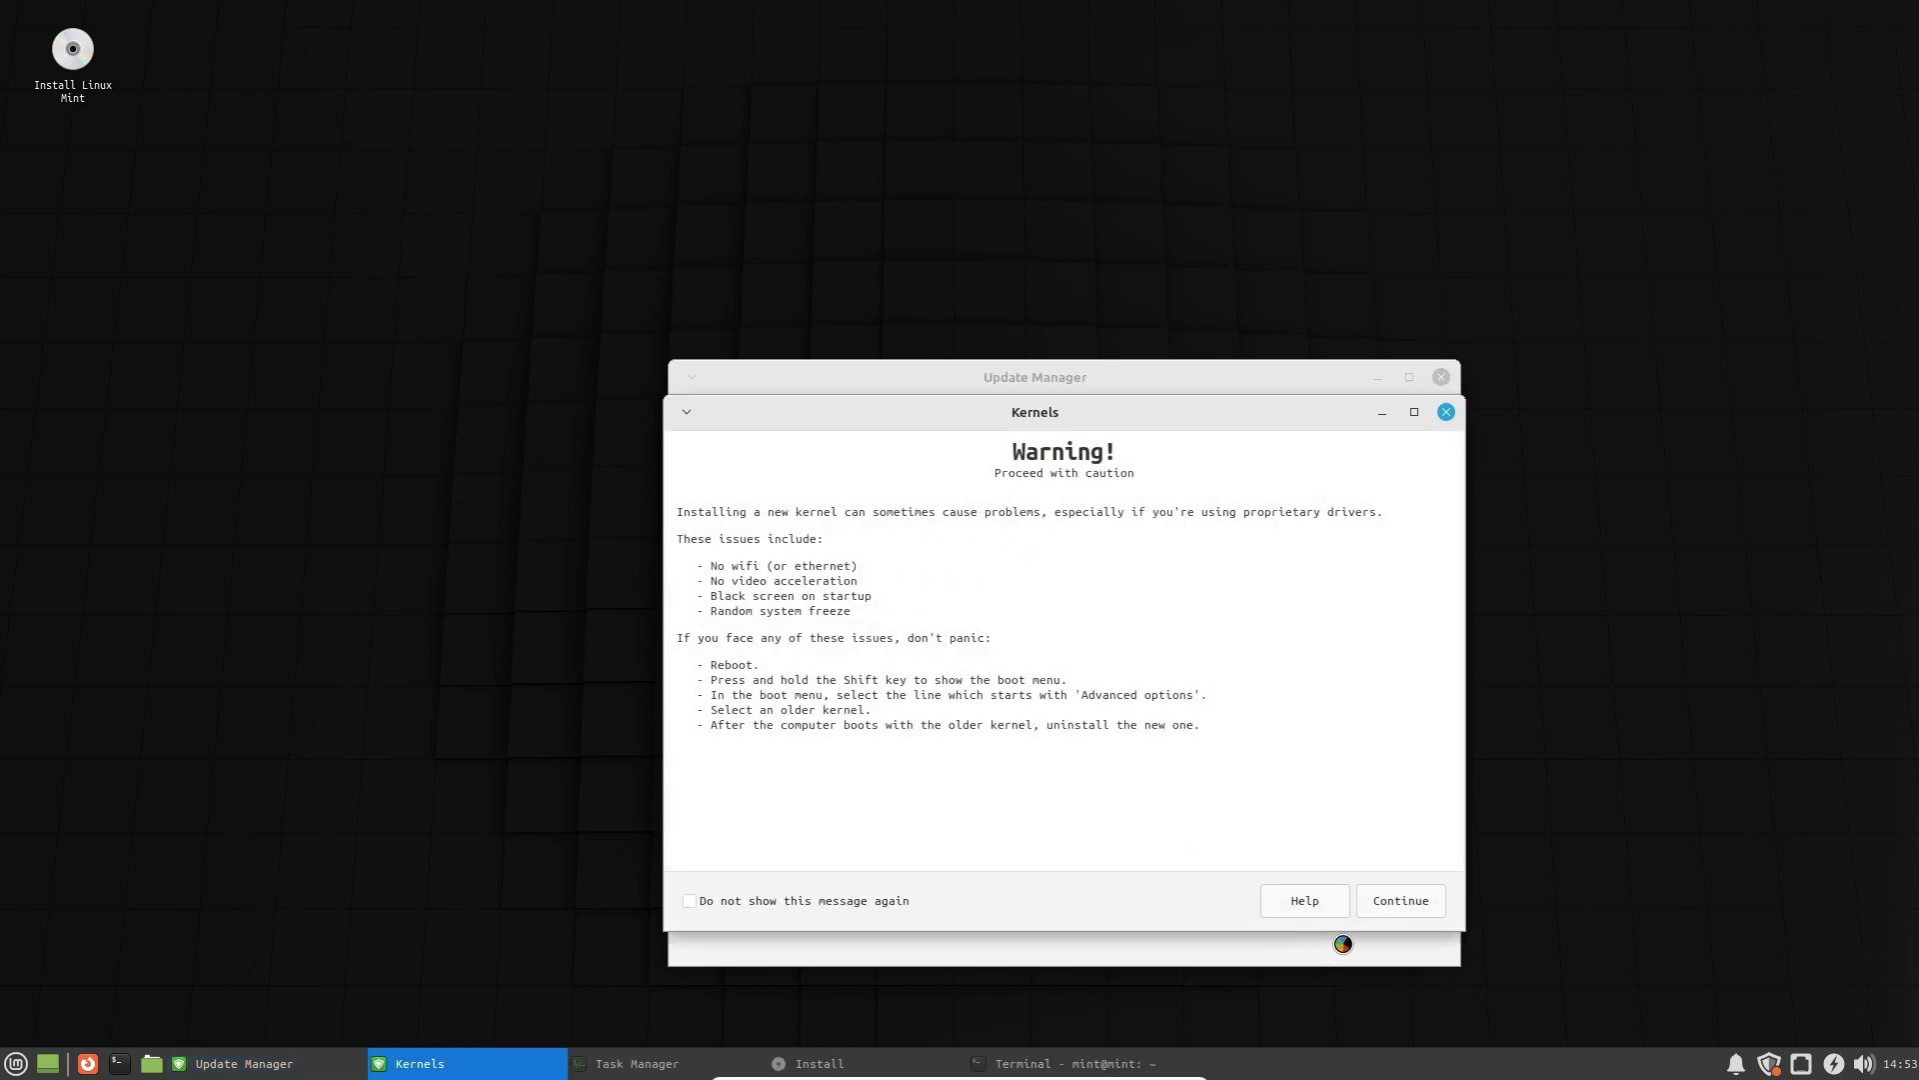
left_click(1408, 897)
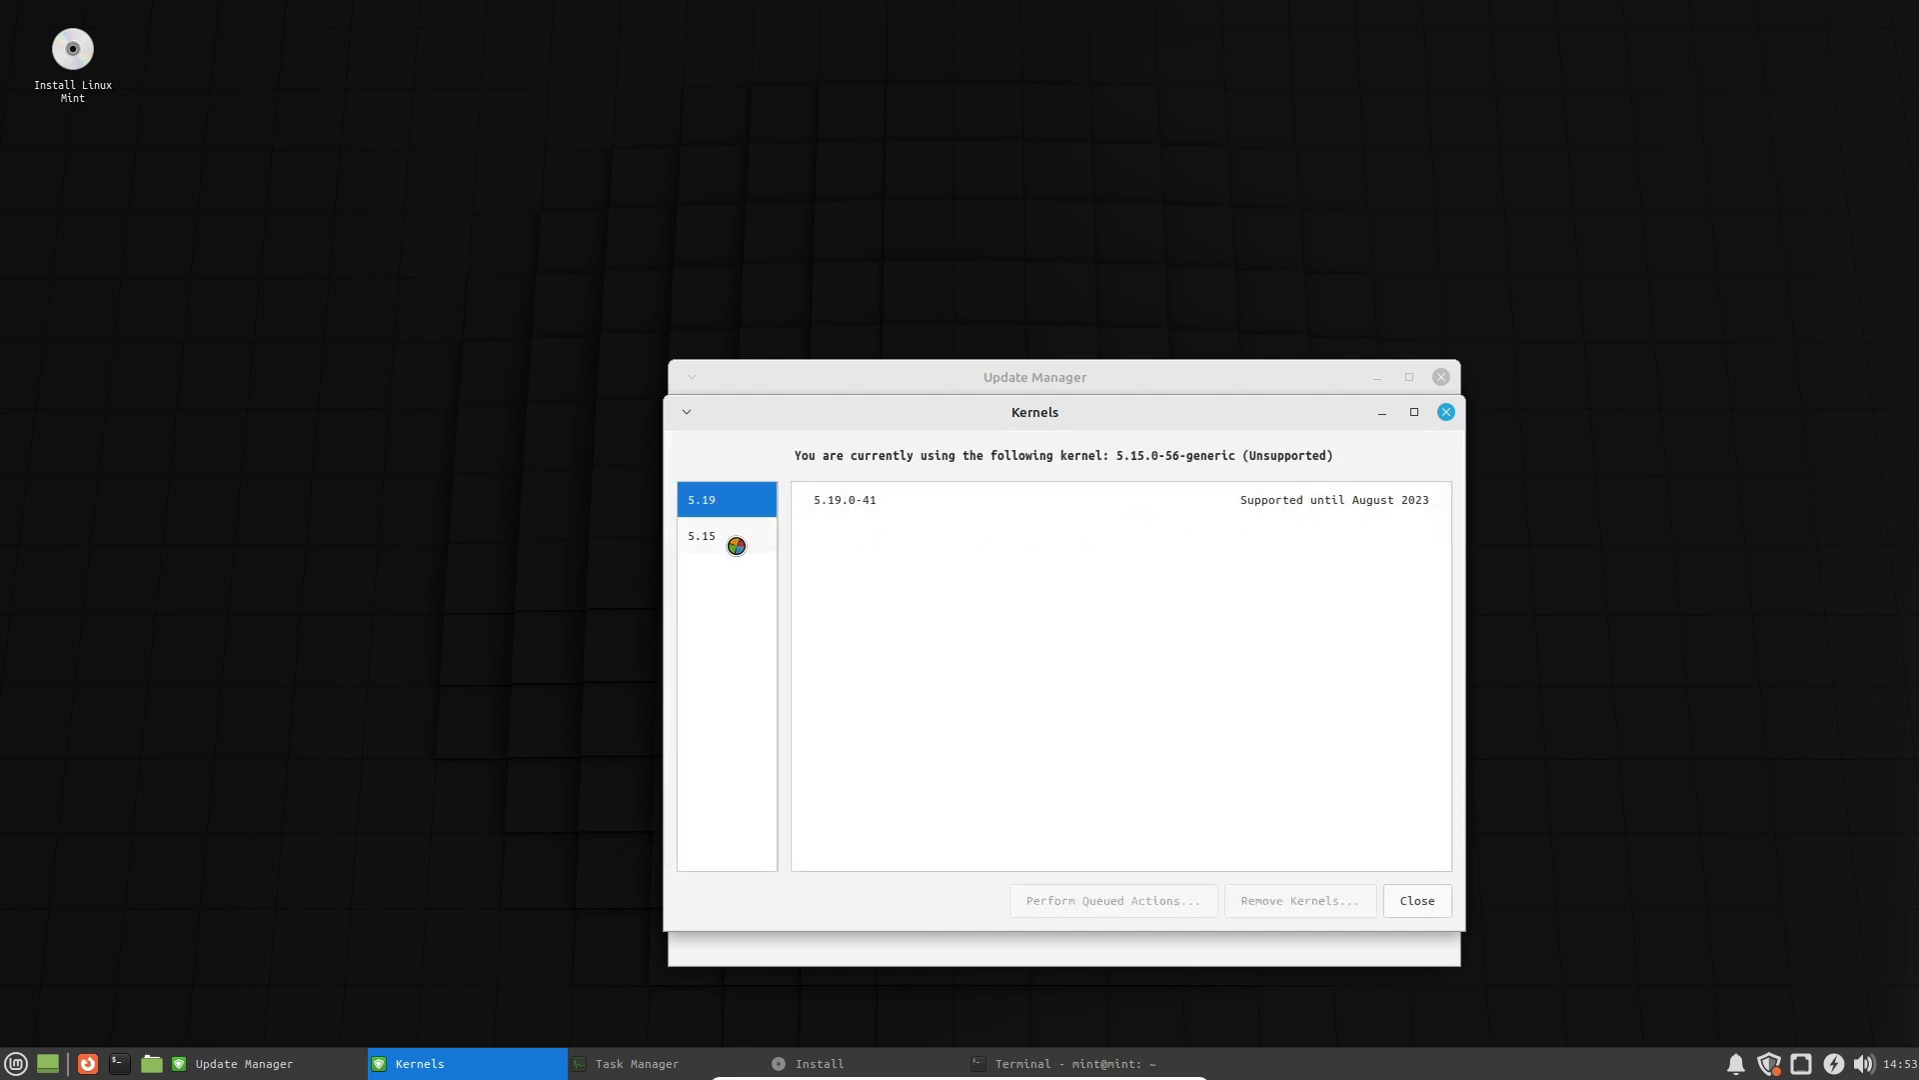
left_click(736, 540)
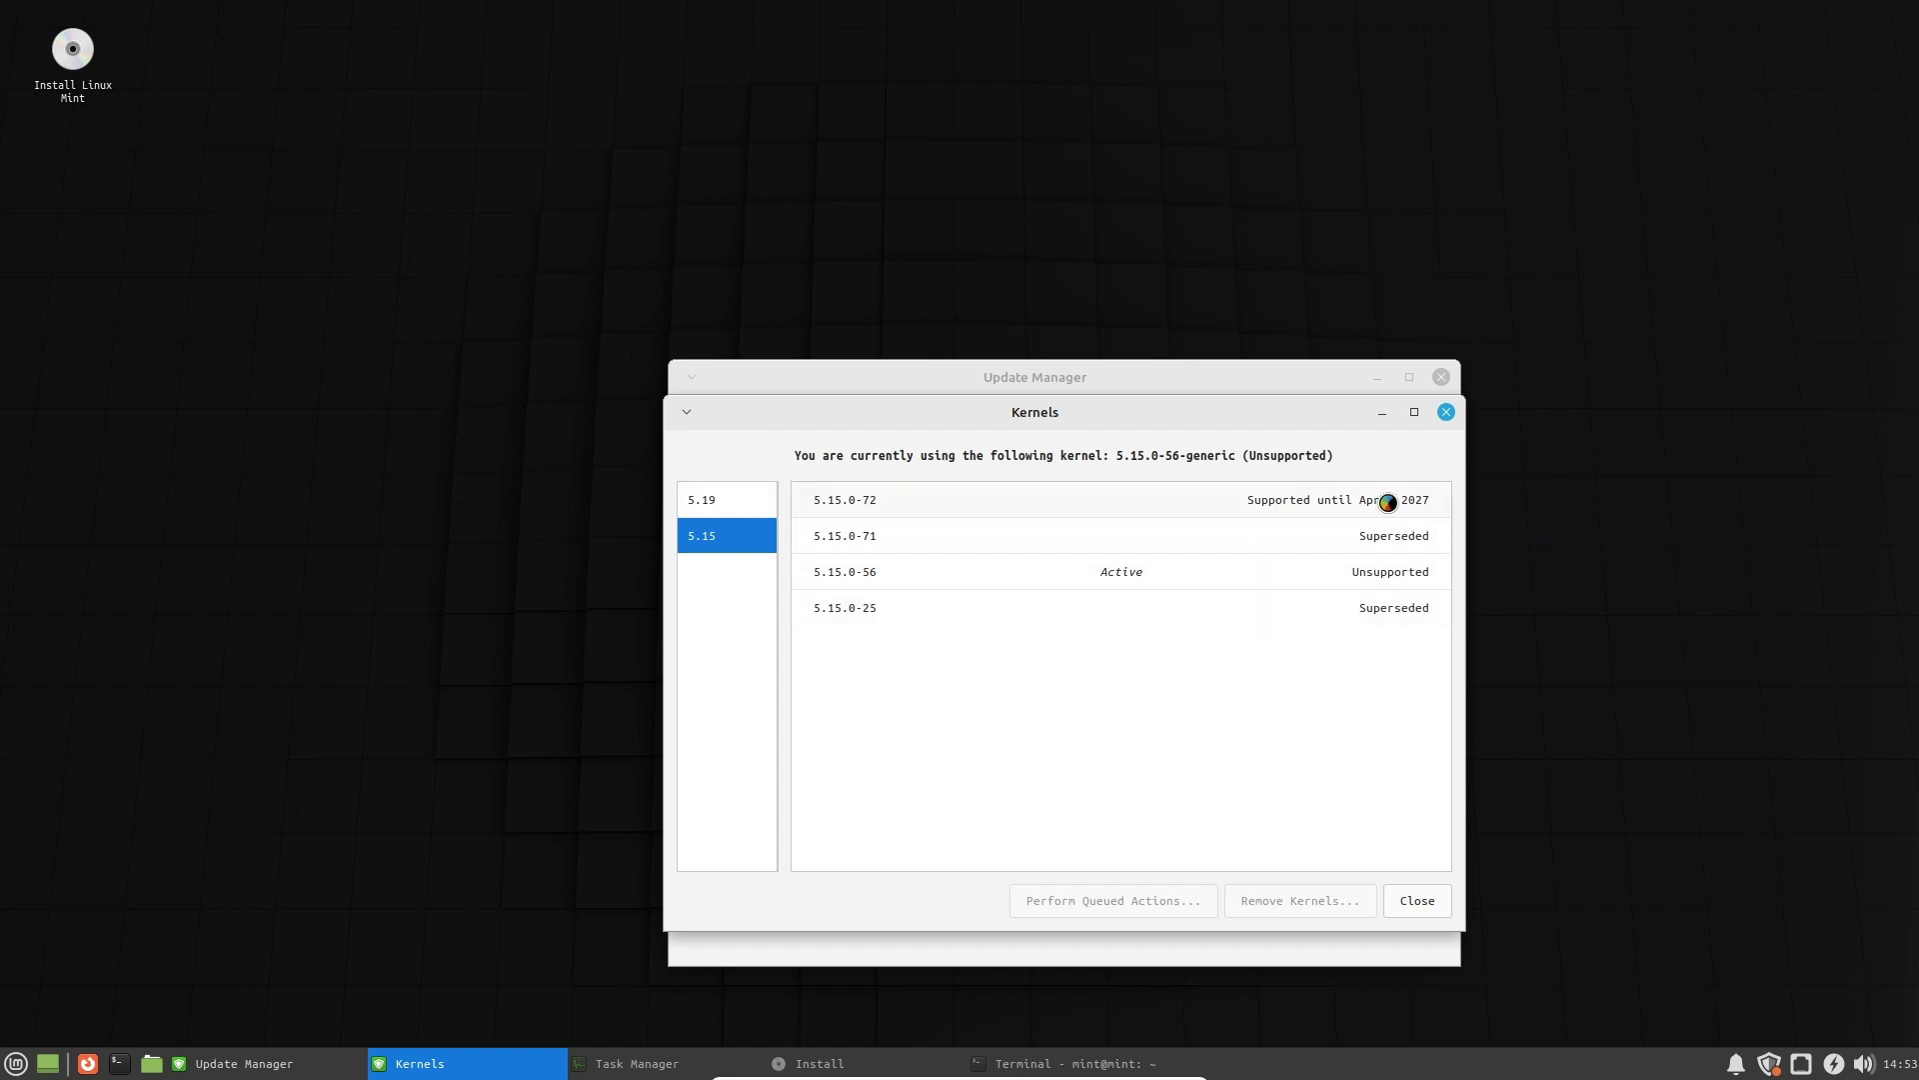
left_click(741, 497)
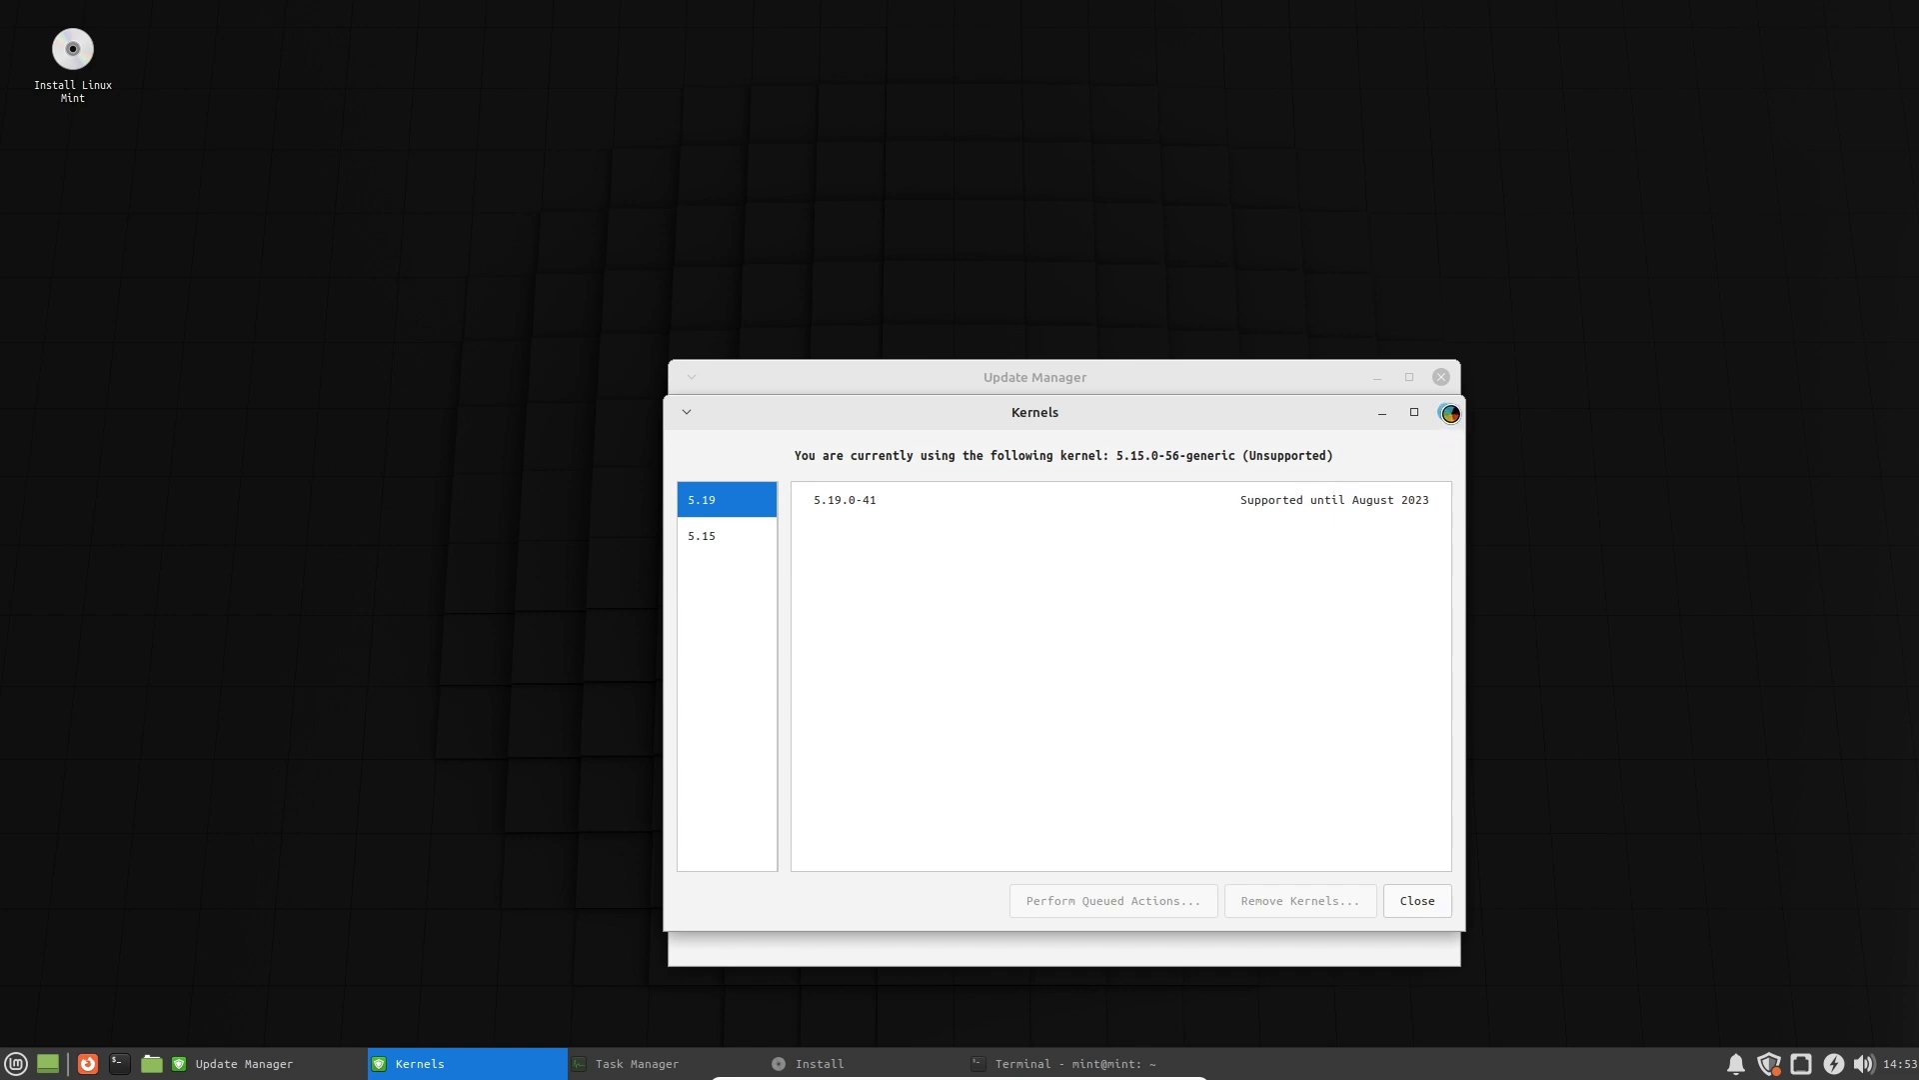
left_click(1447, 411)
Close Update Manager and launch Software Manager from the System menu.
left_click(1439, 377)
key("super")
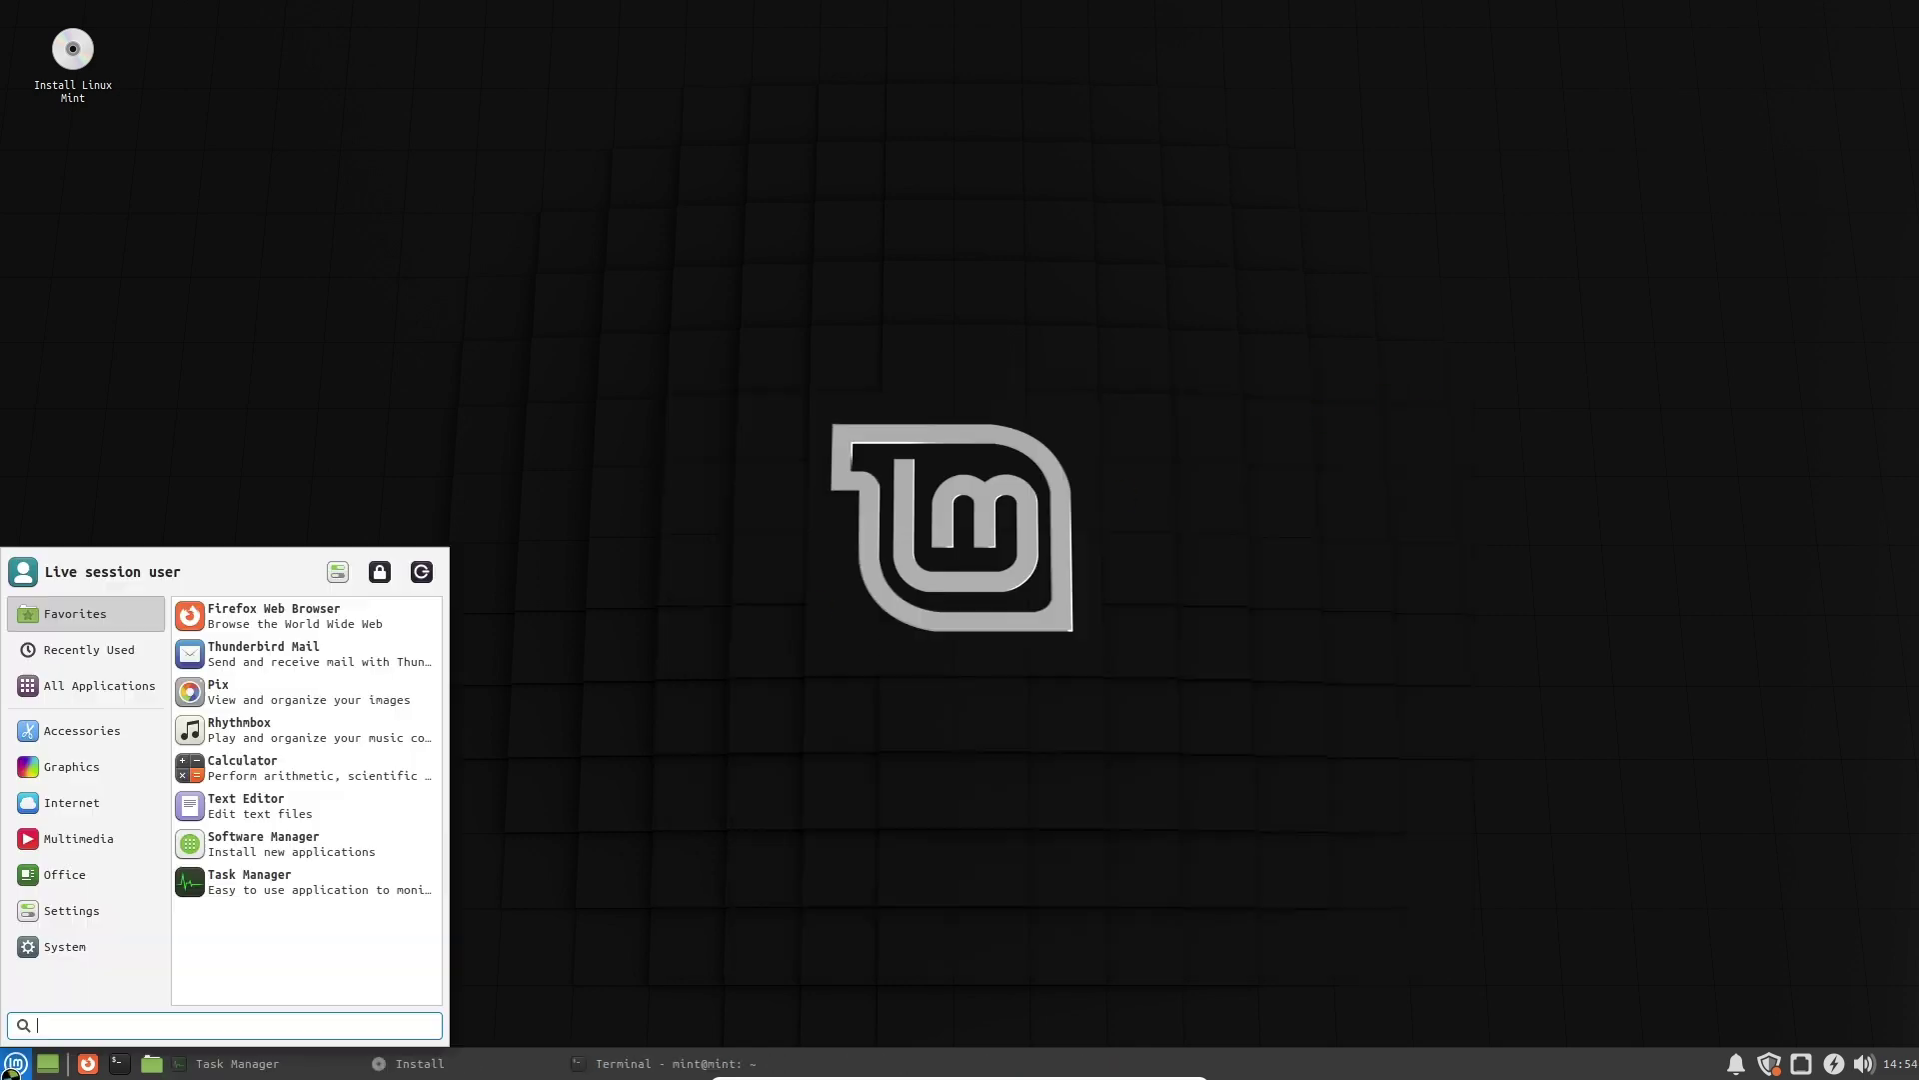
mouse_move(120, 946)
scroll(238, 910, "down", 3)
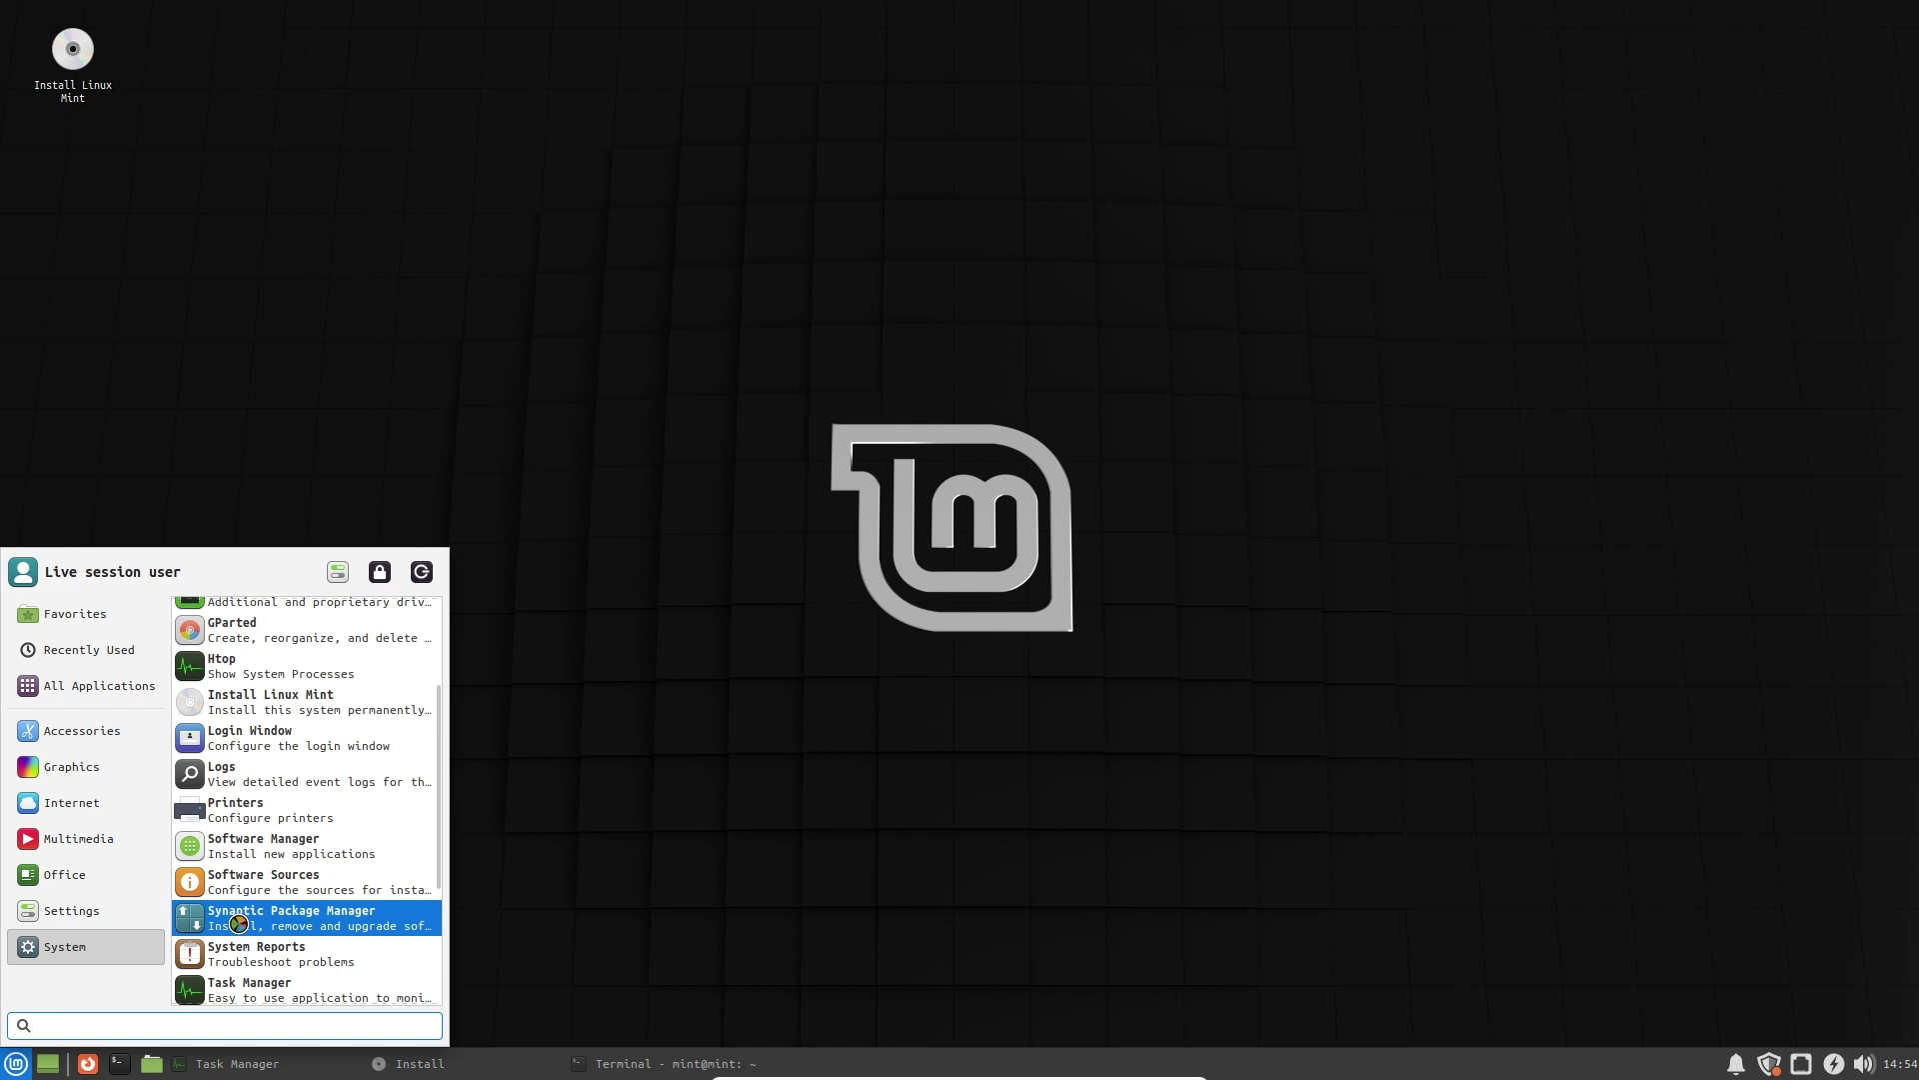
scroll(308, 927, "down", 2)
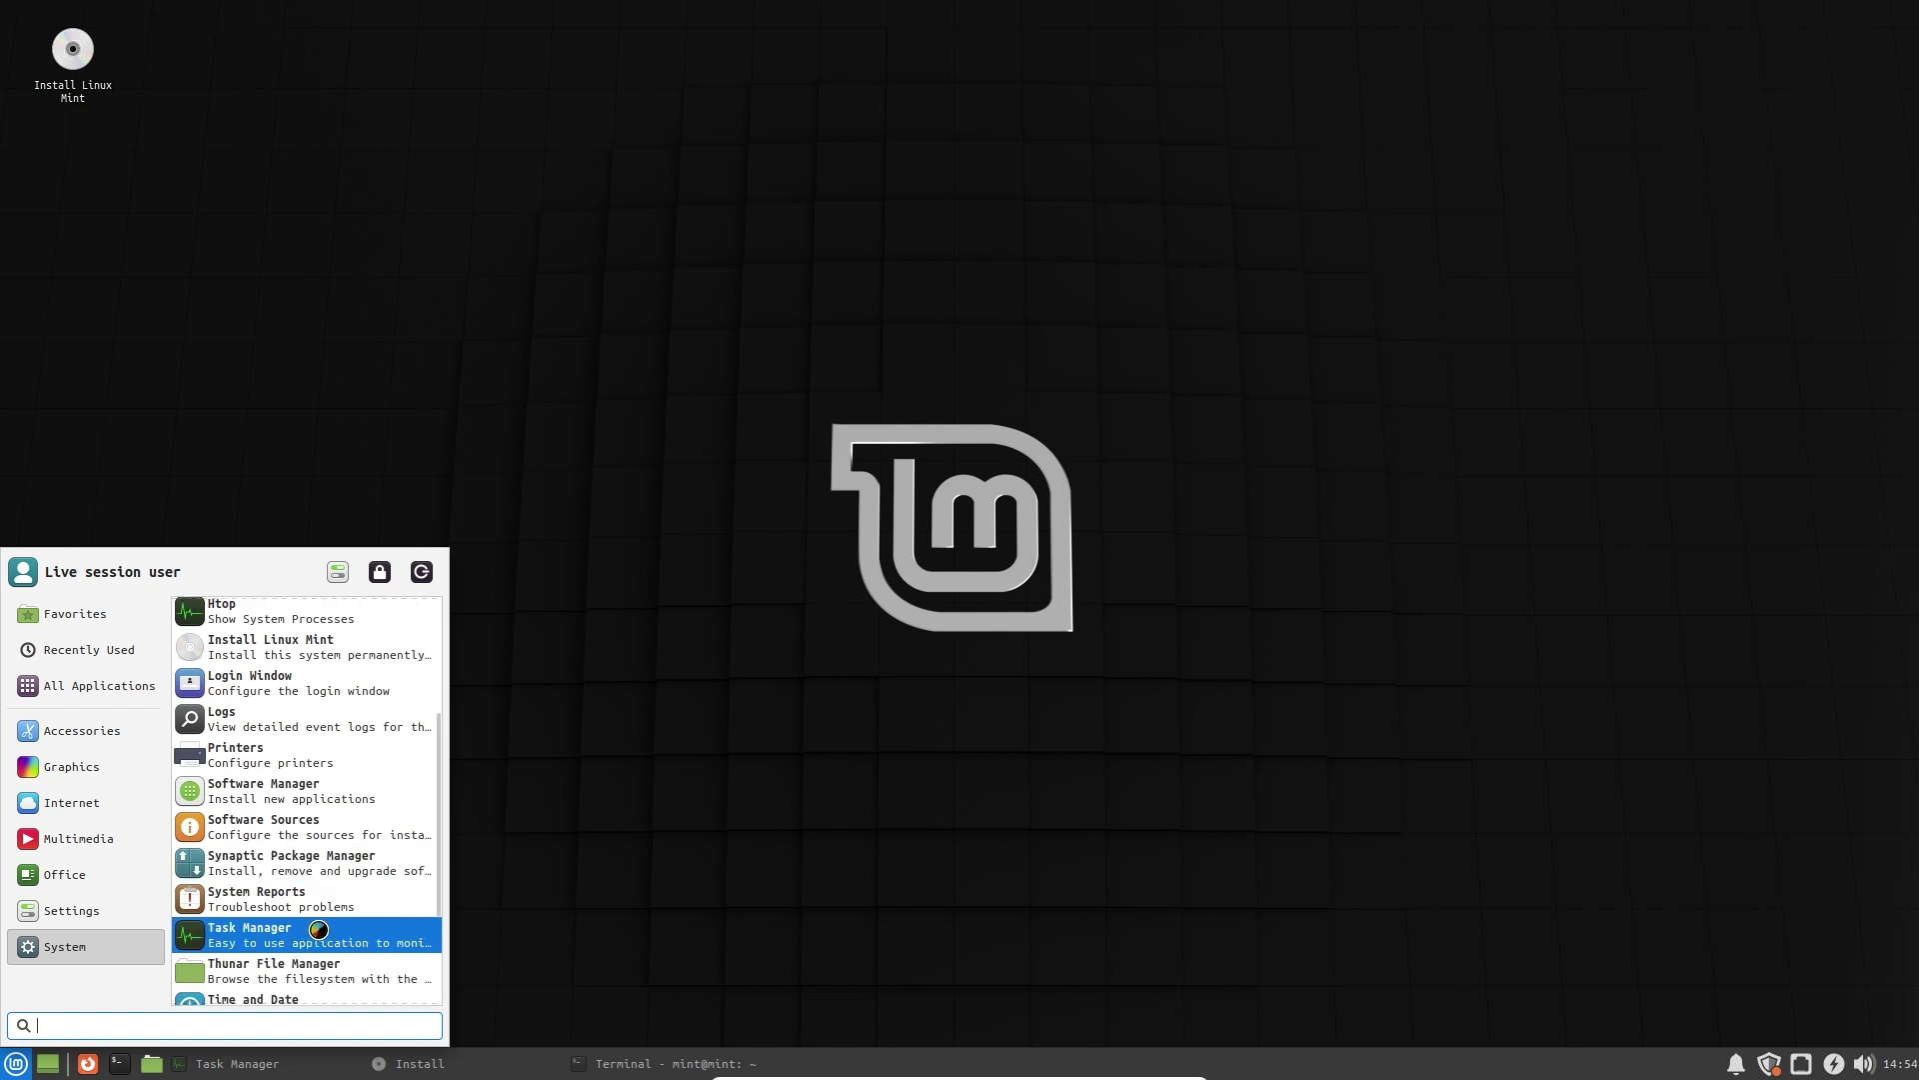
scroll(318, 929, "down", 2)
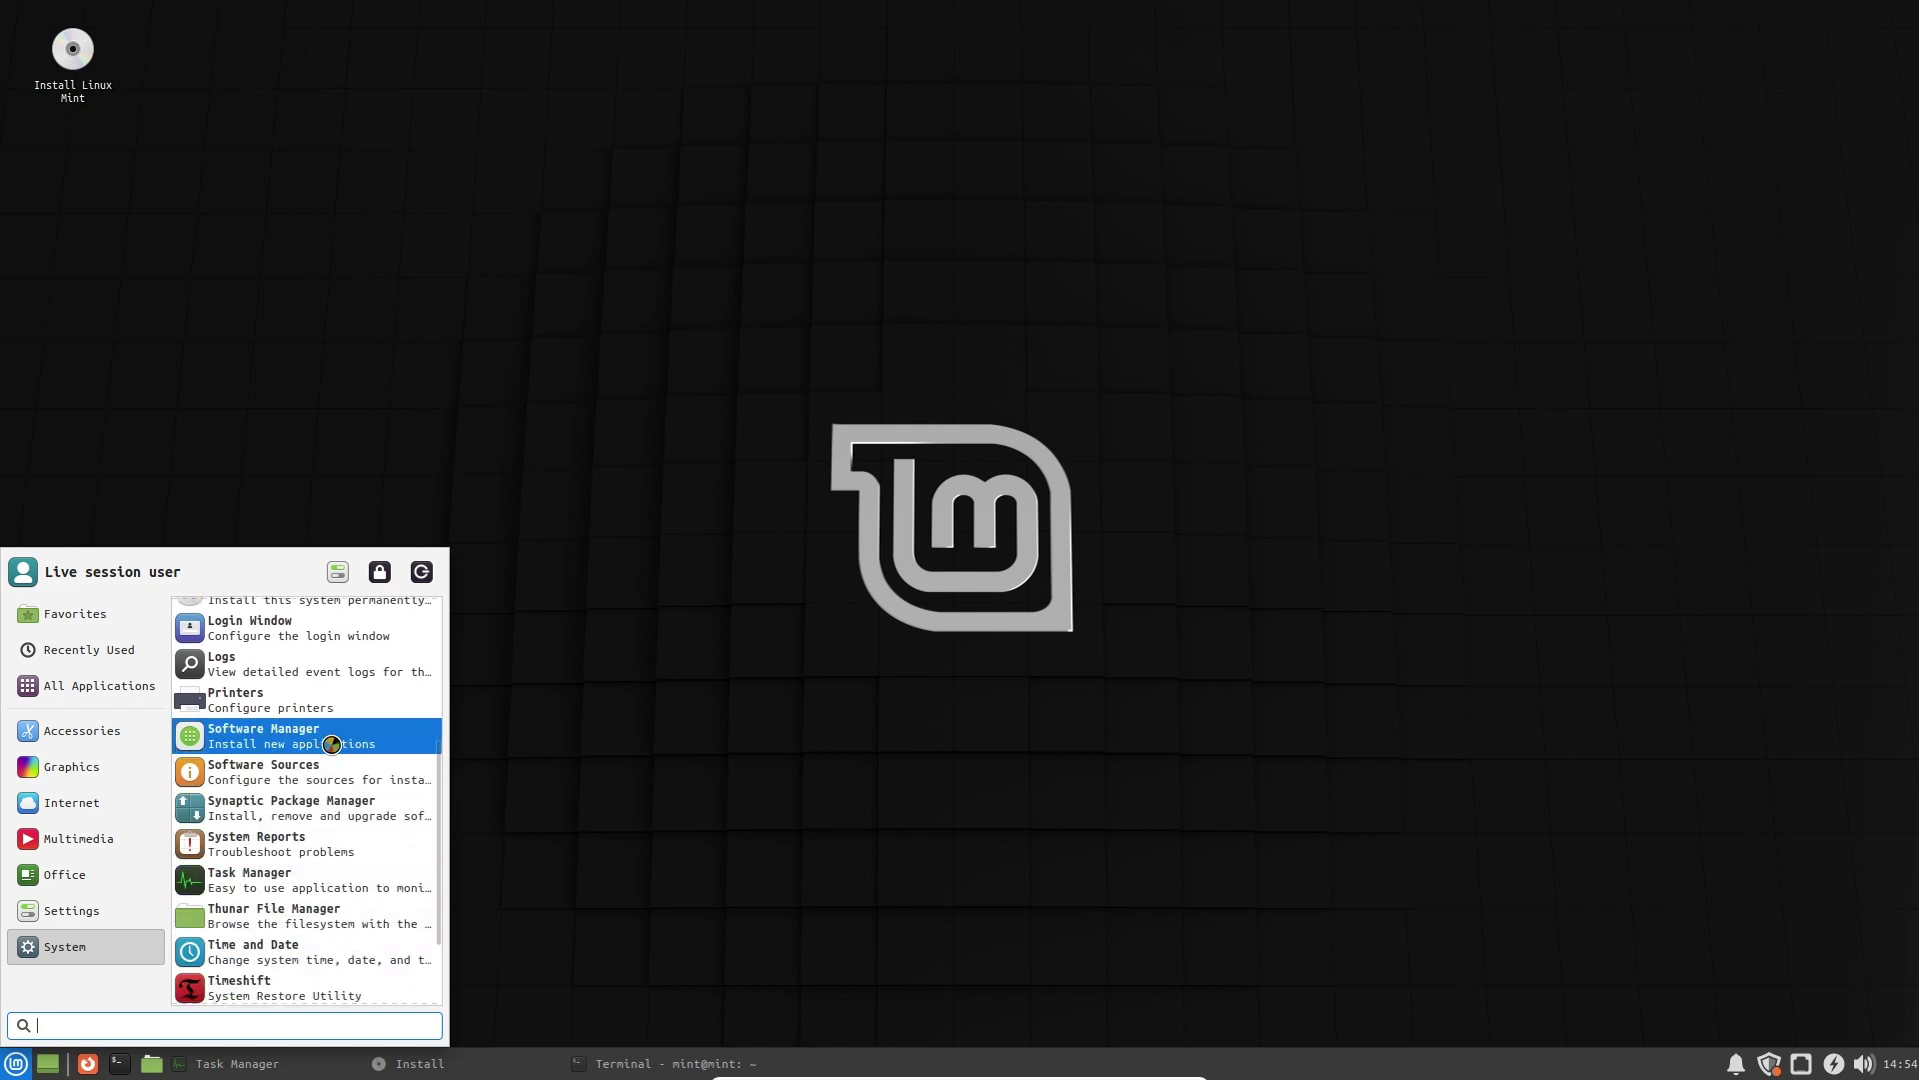
left_click(331, 744)
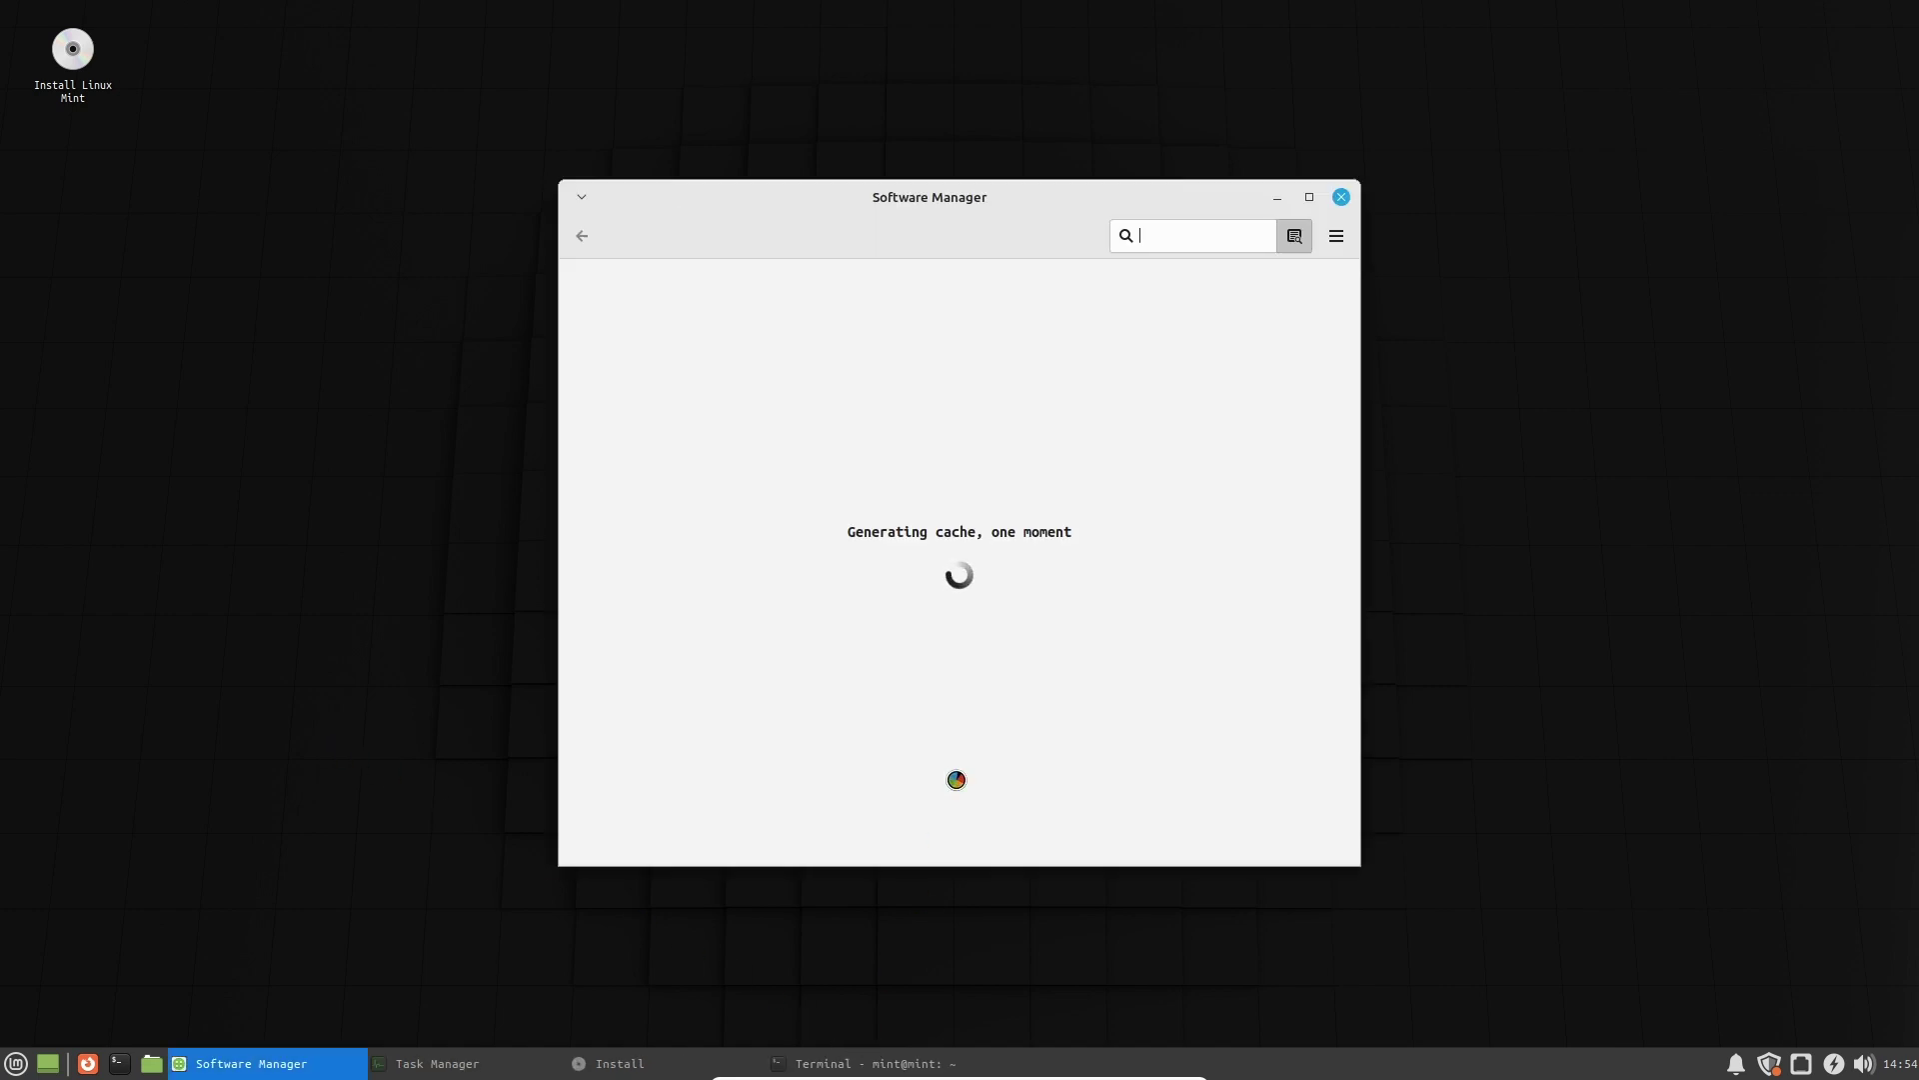
Kill the unresponsive Terminal through Task Manager, then close Task Manager.
left_click(868, 1063)
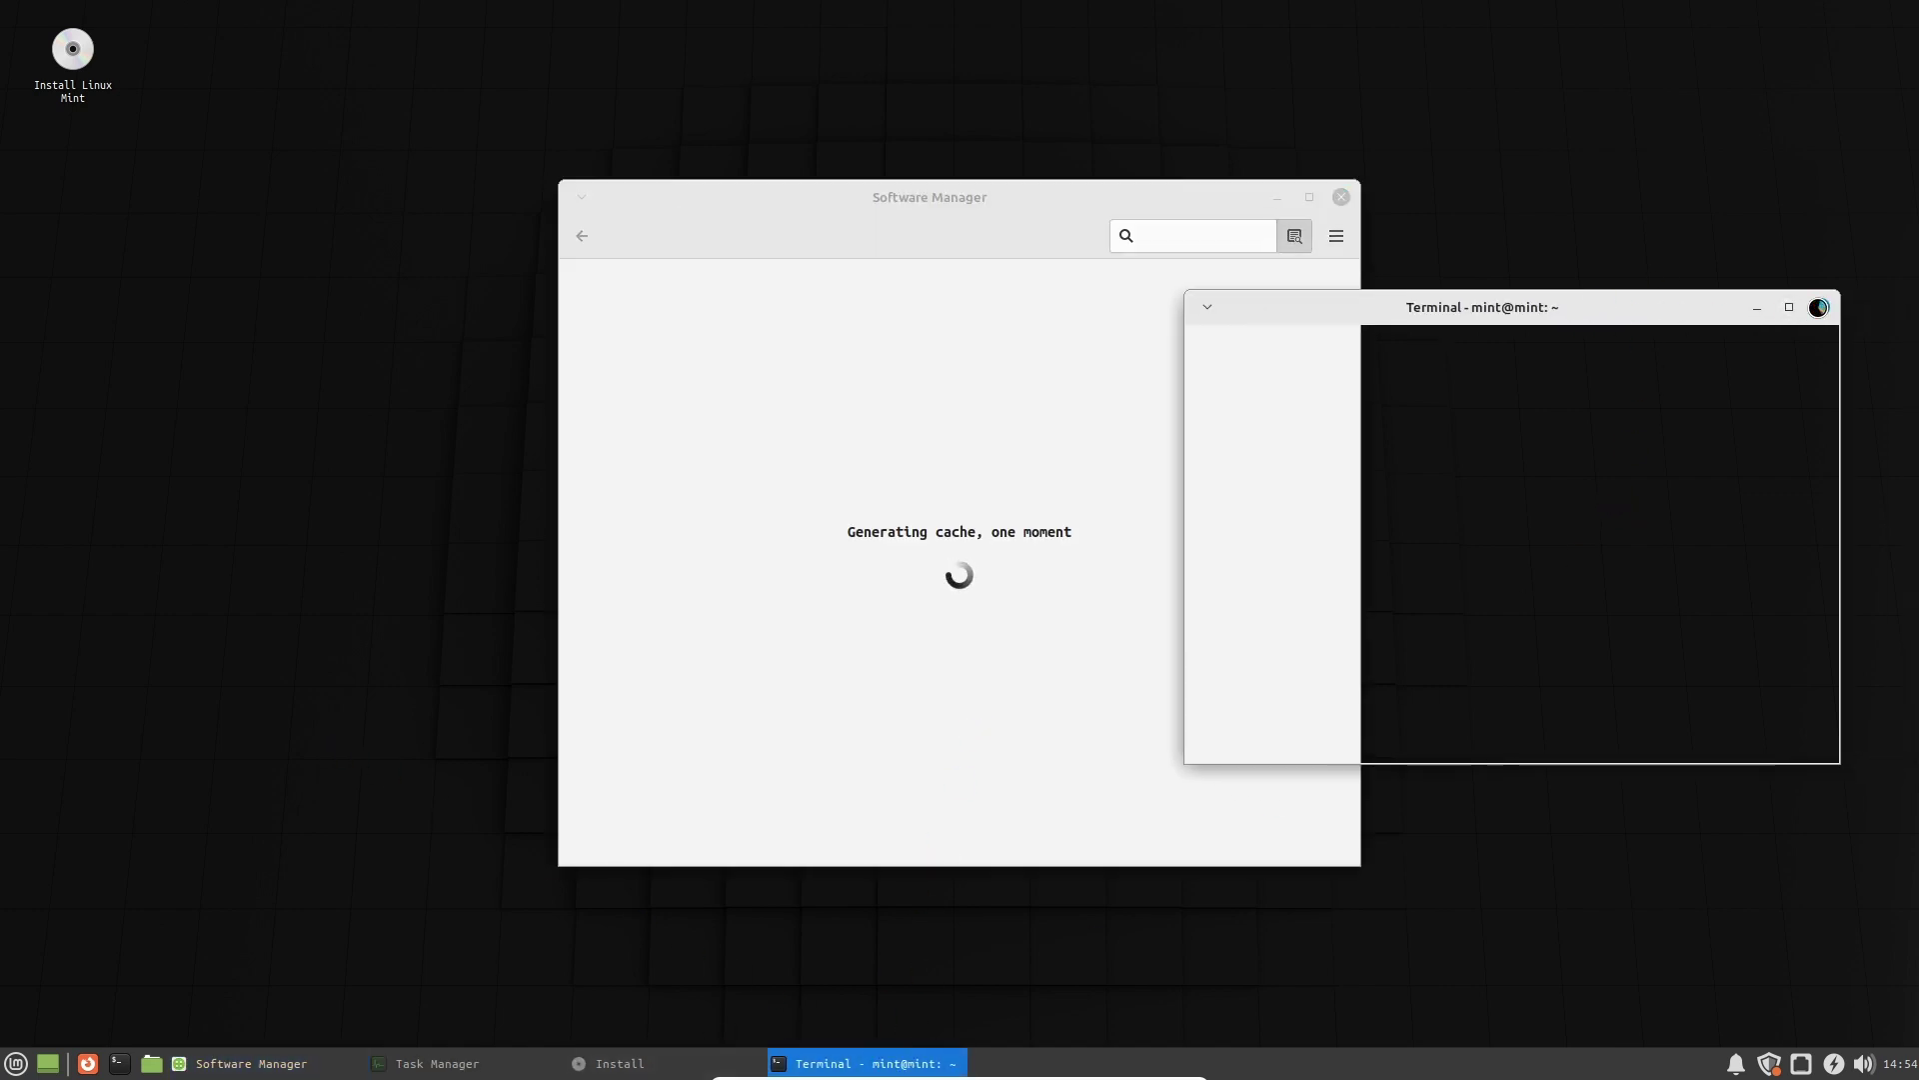
left_click(874, 1060)
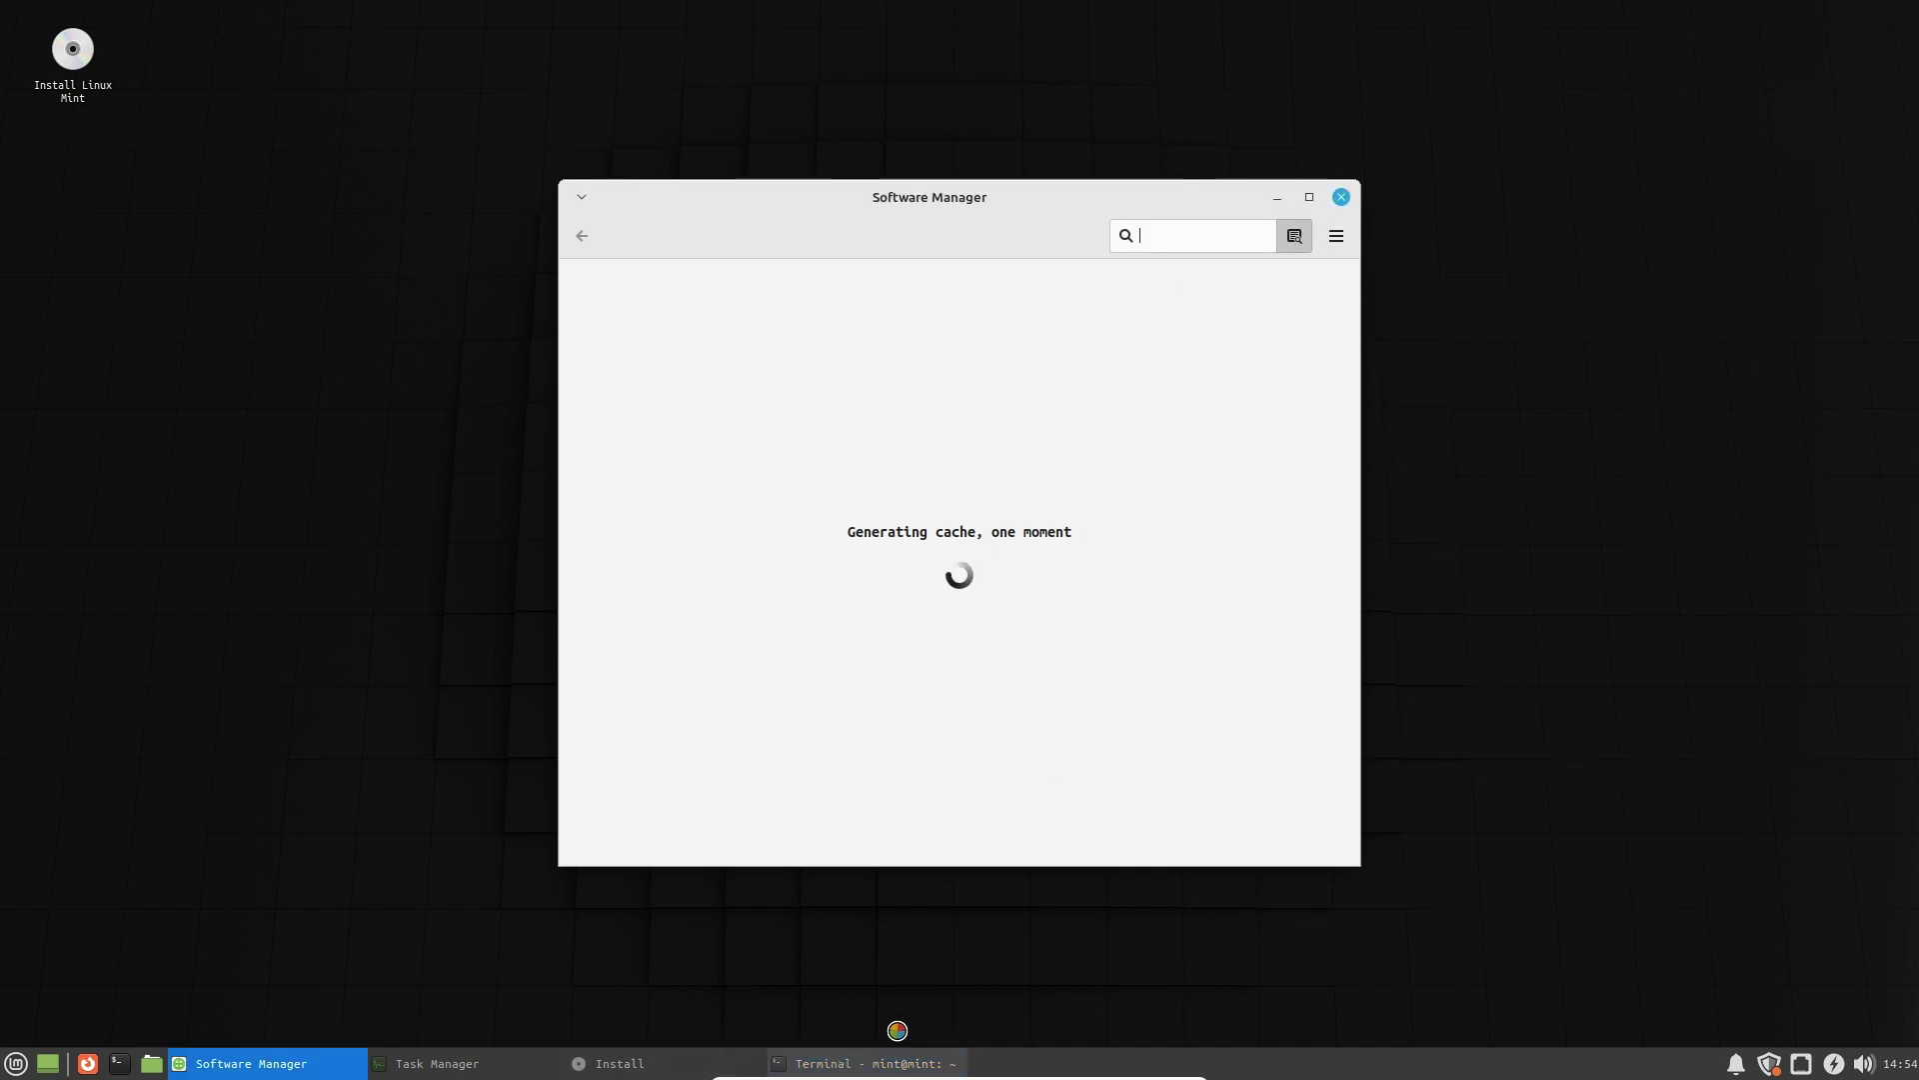
left_click(516, 1067)
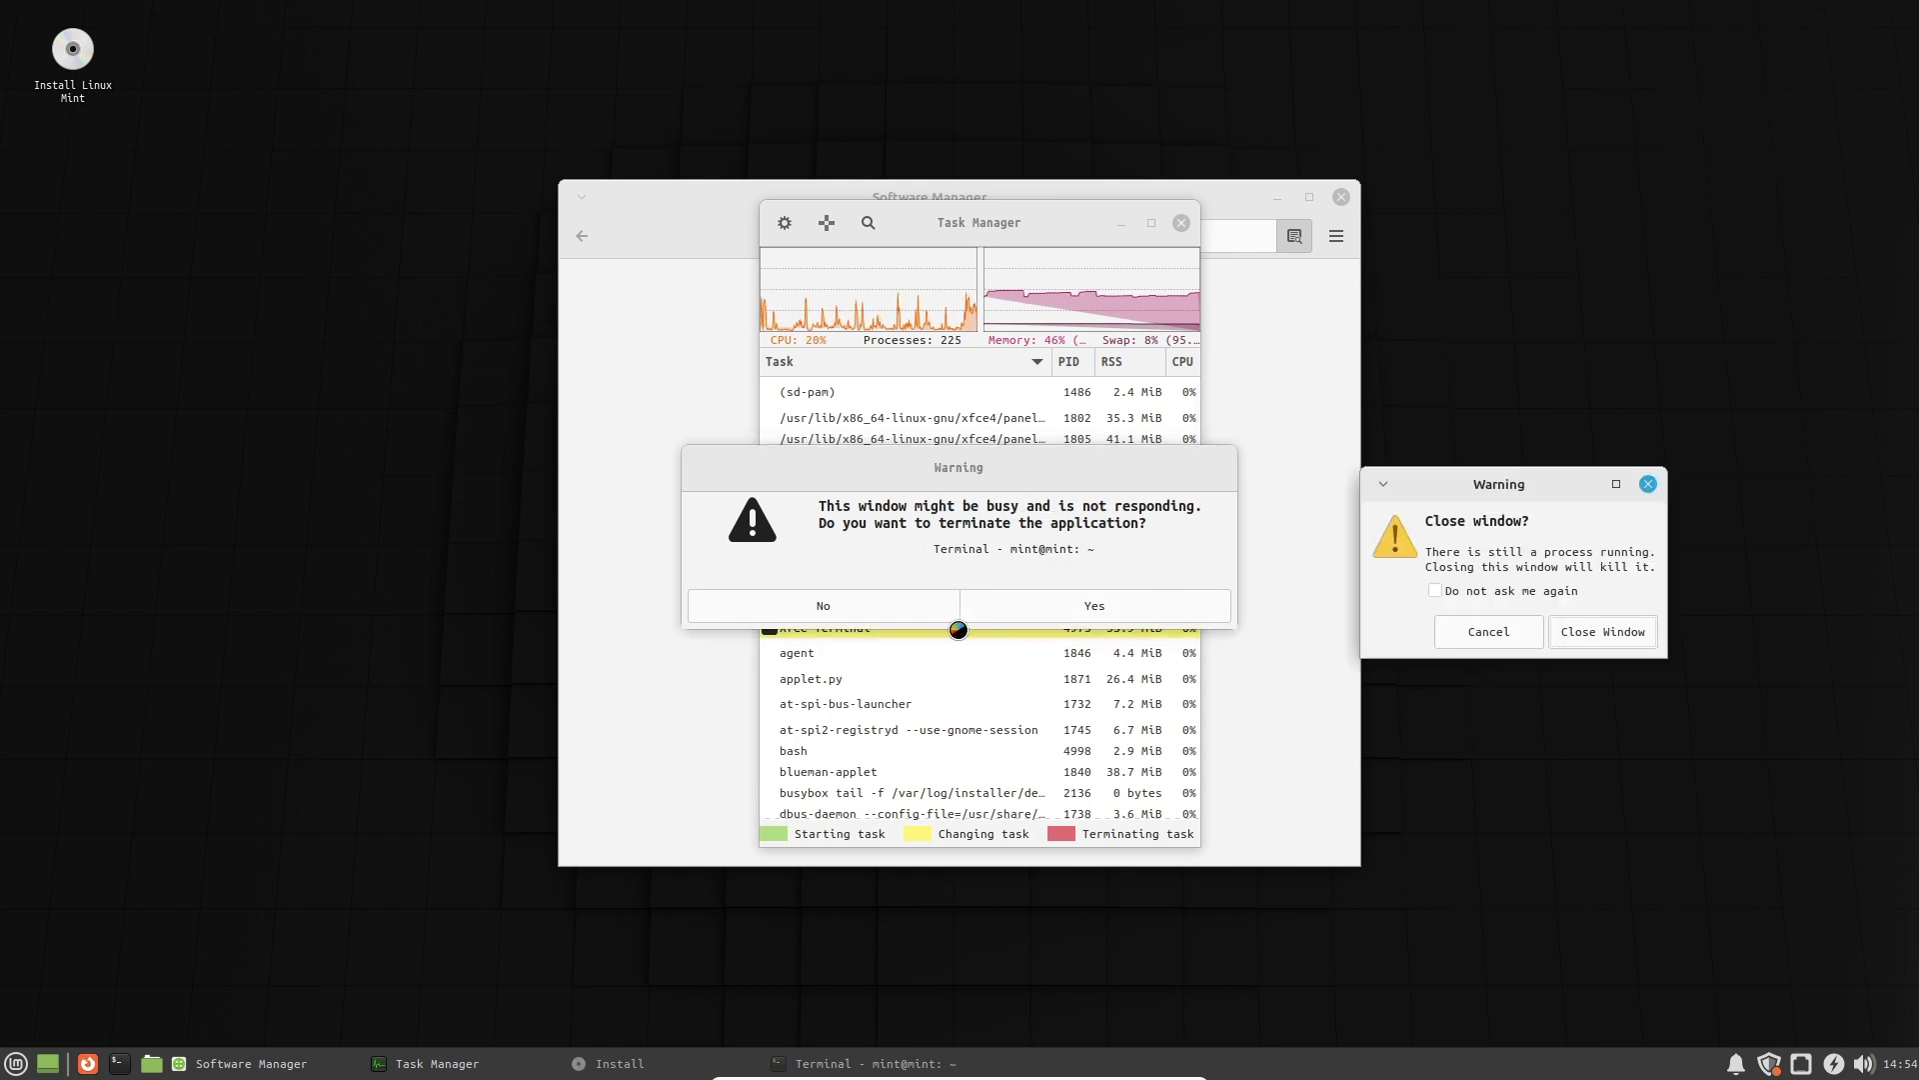
left_click(1093, 605)
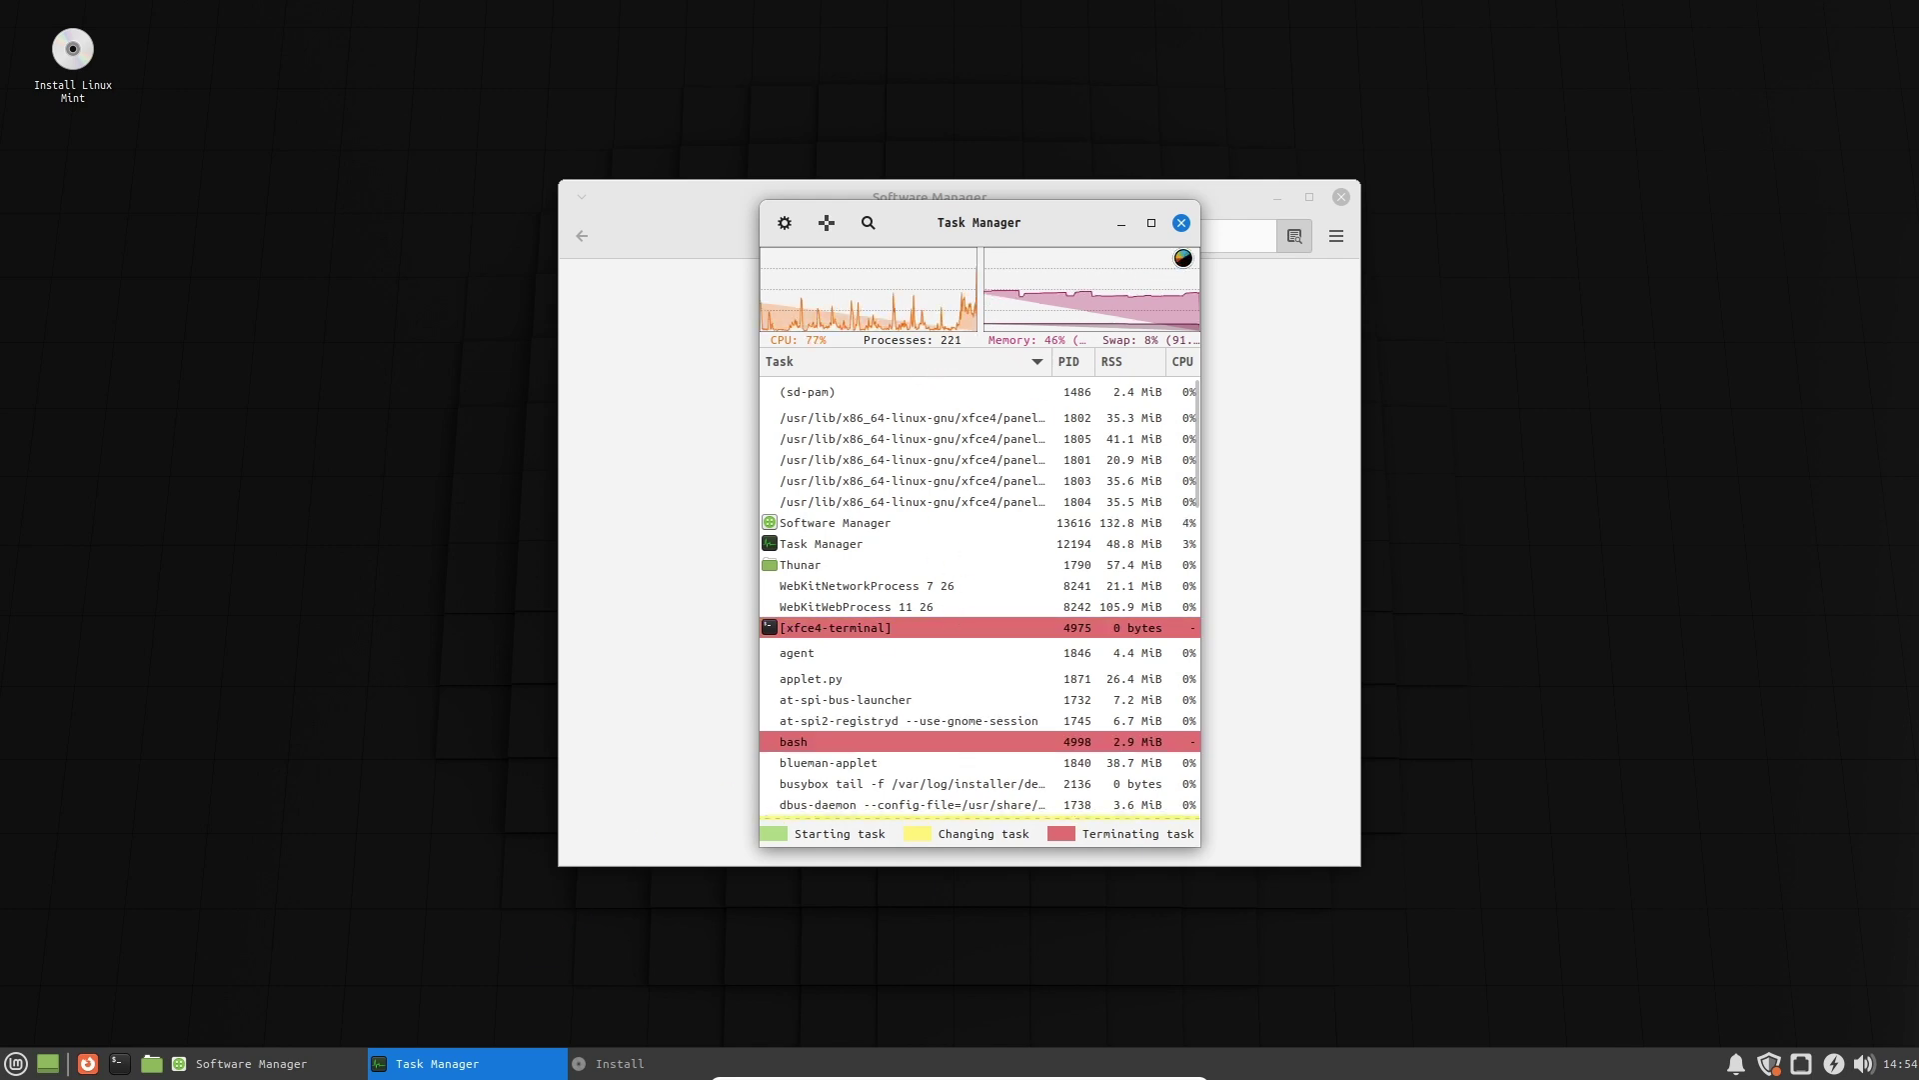
left_click(1182, 223)
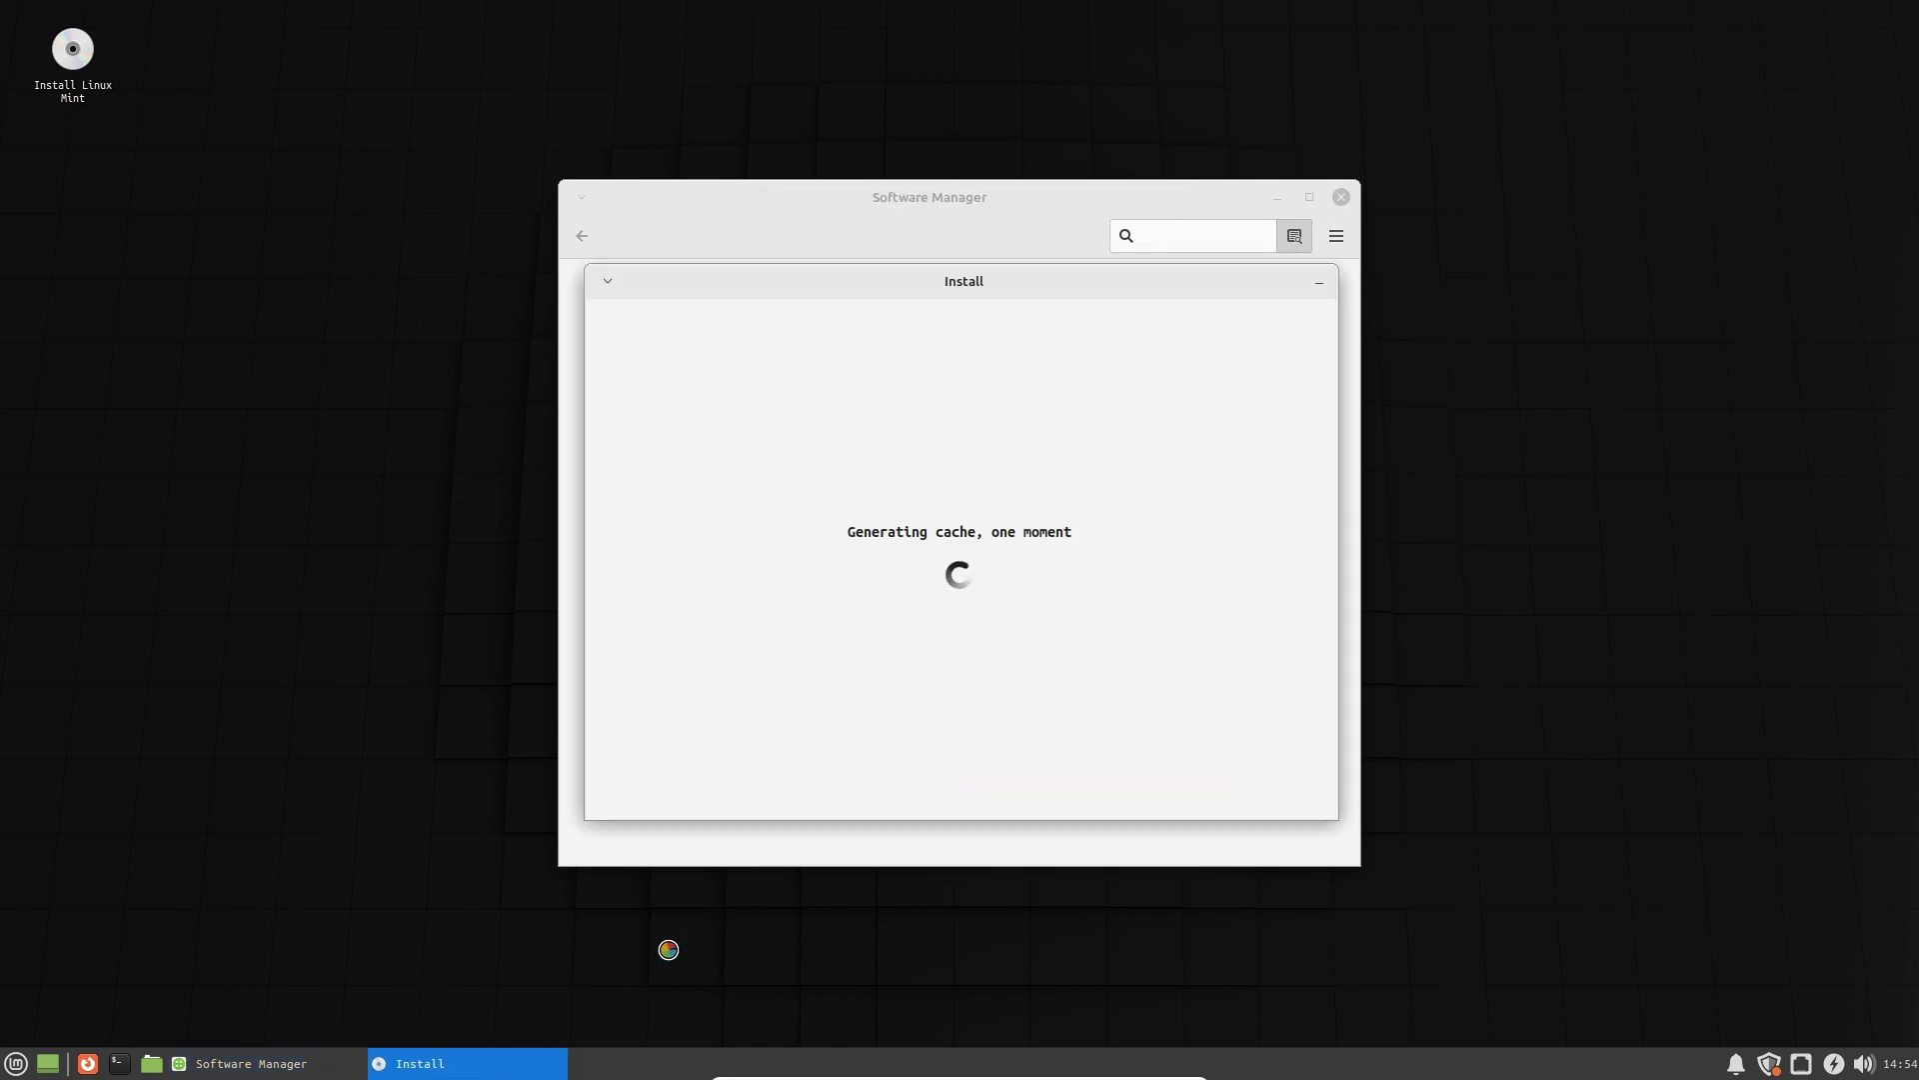
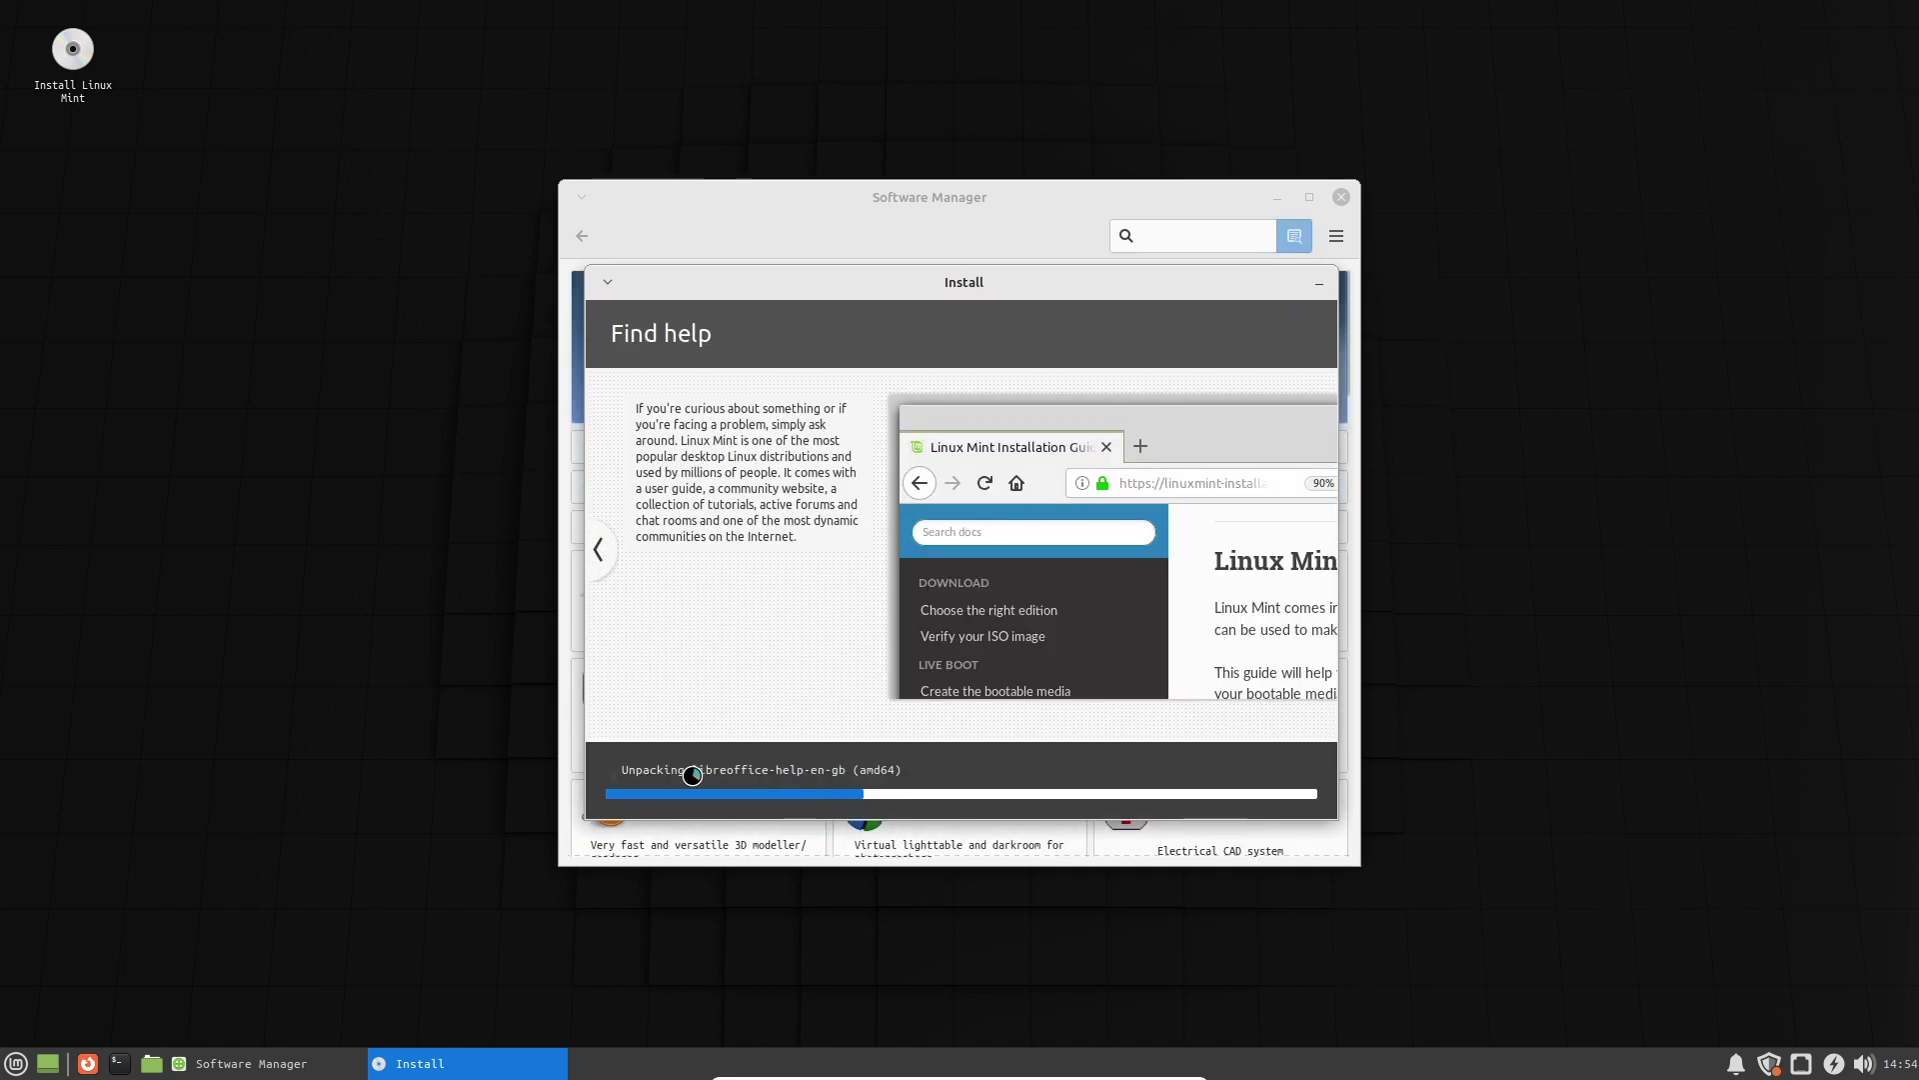
Raise Software Manager, view the Sublime page, then maximize it on the home page.
left_click(930, 250)
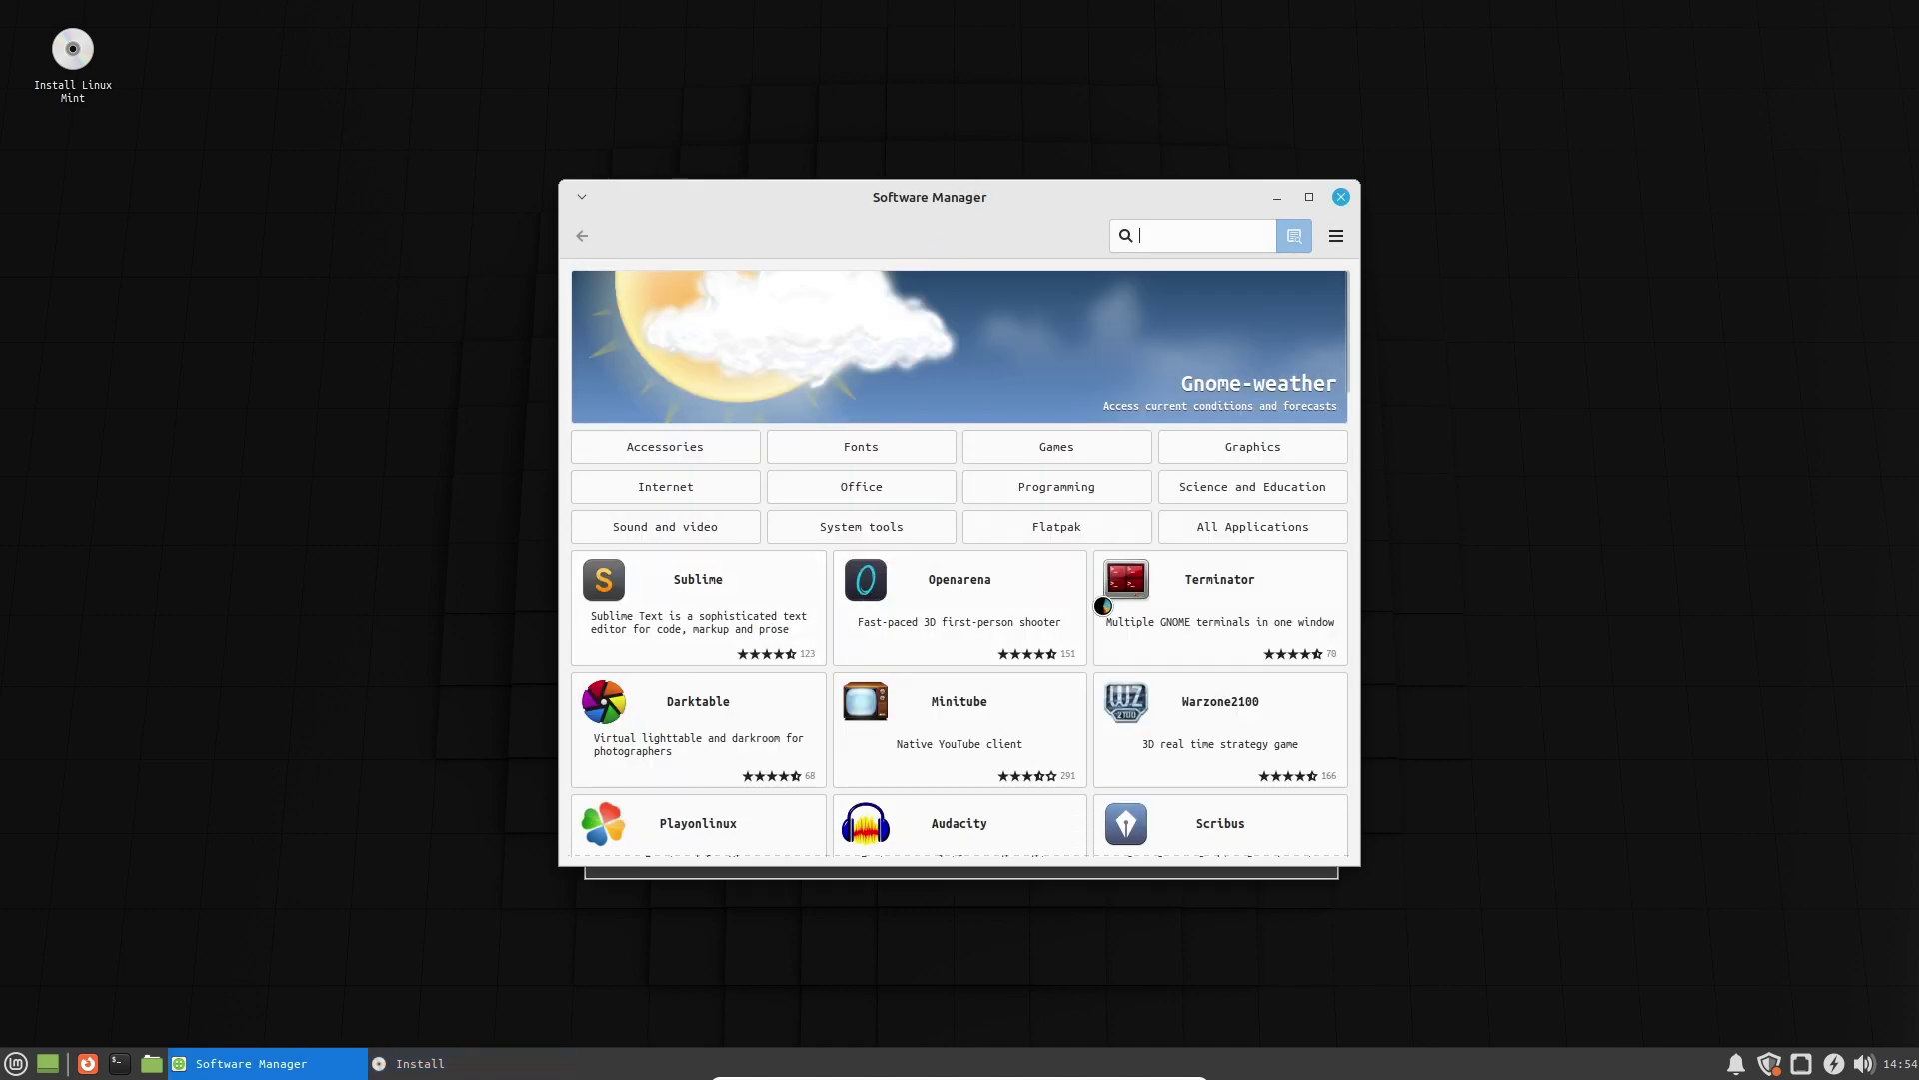
left_click(691, 584)
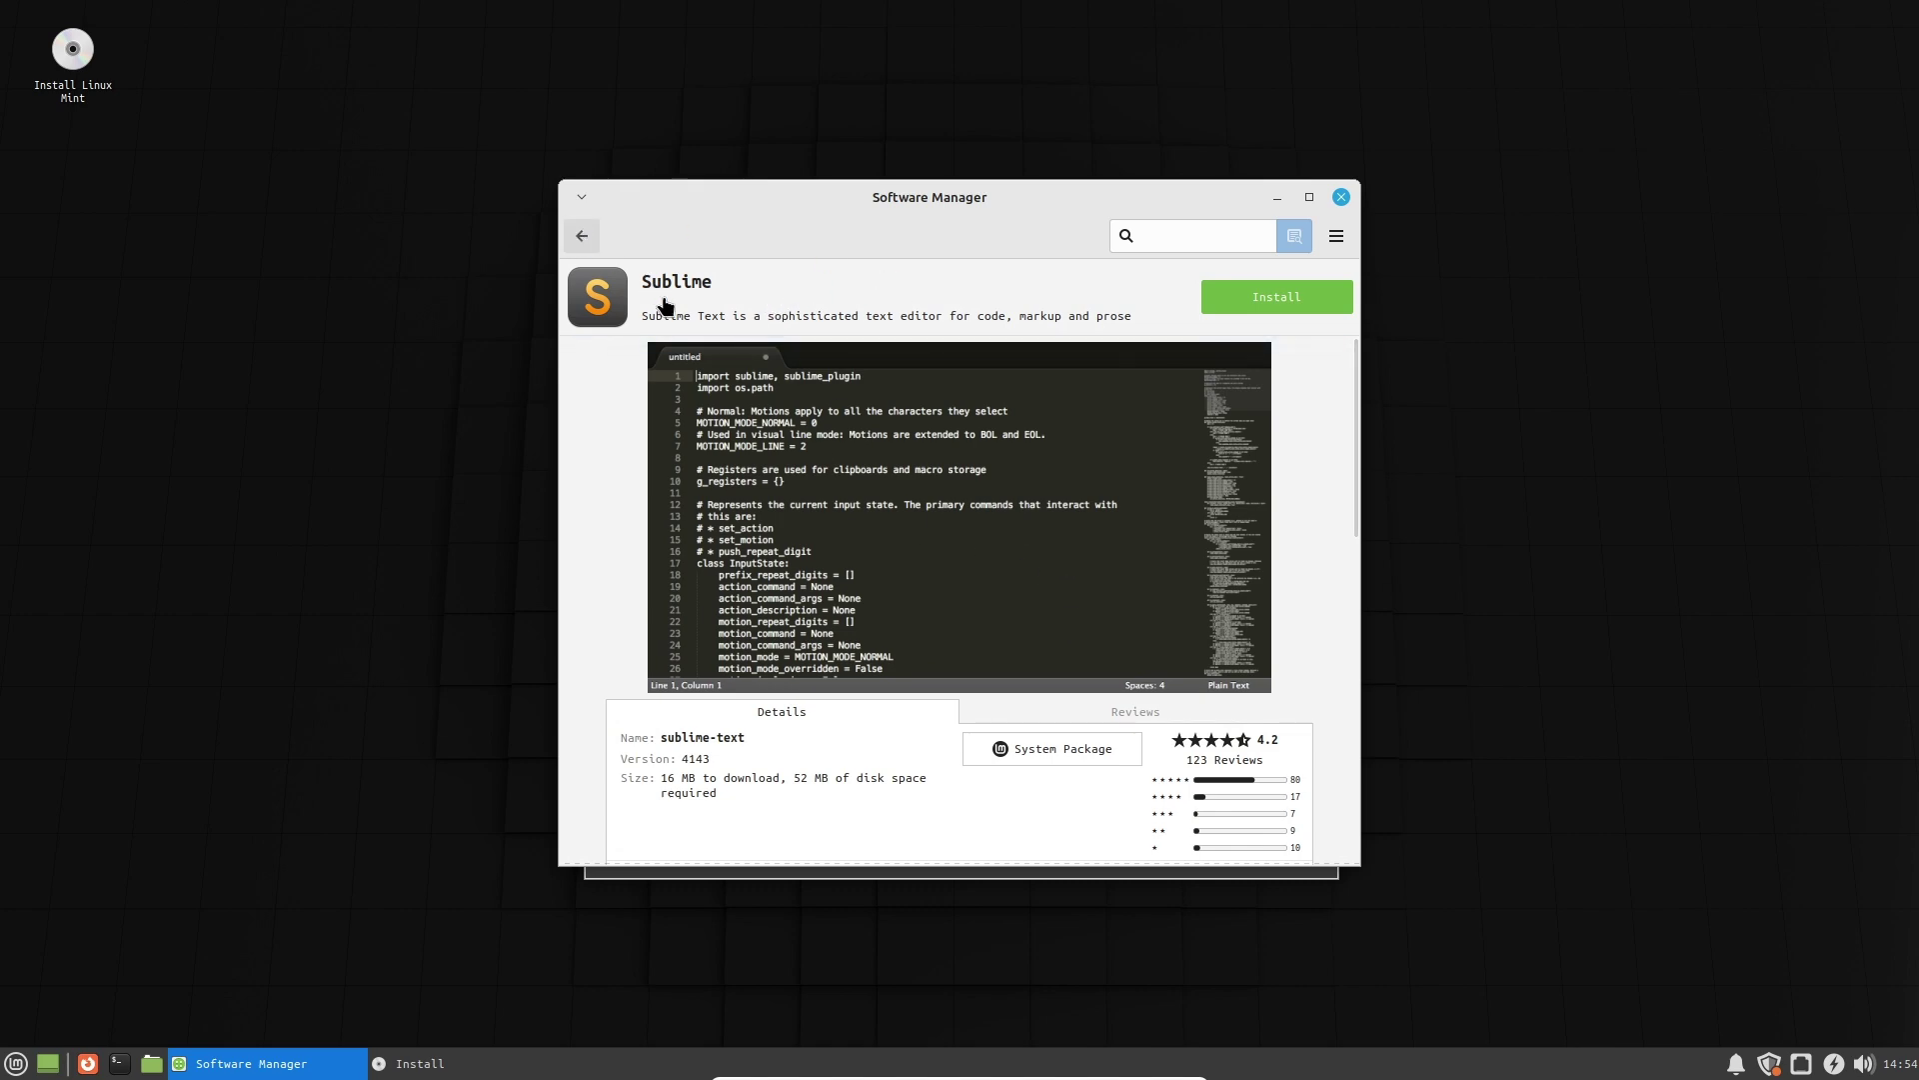
left_click(582, 236)
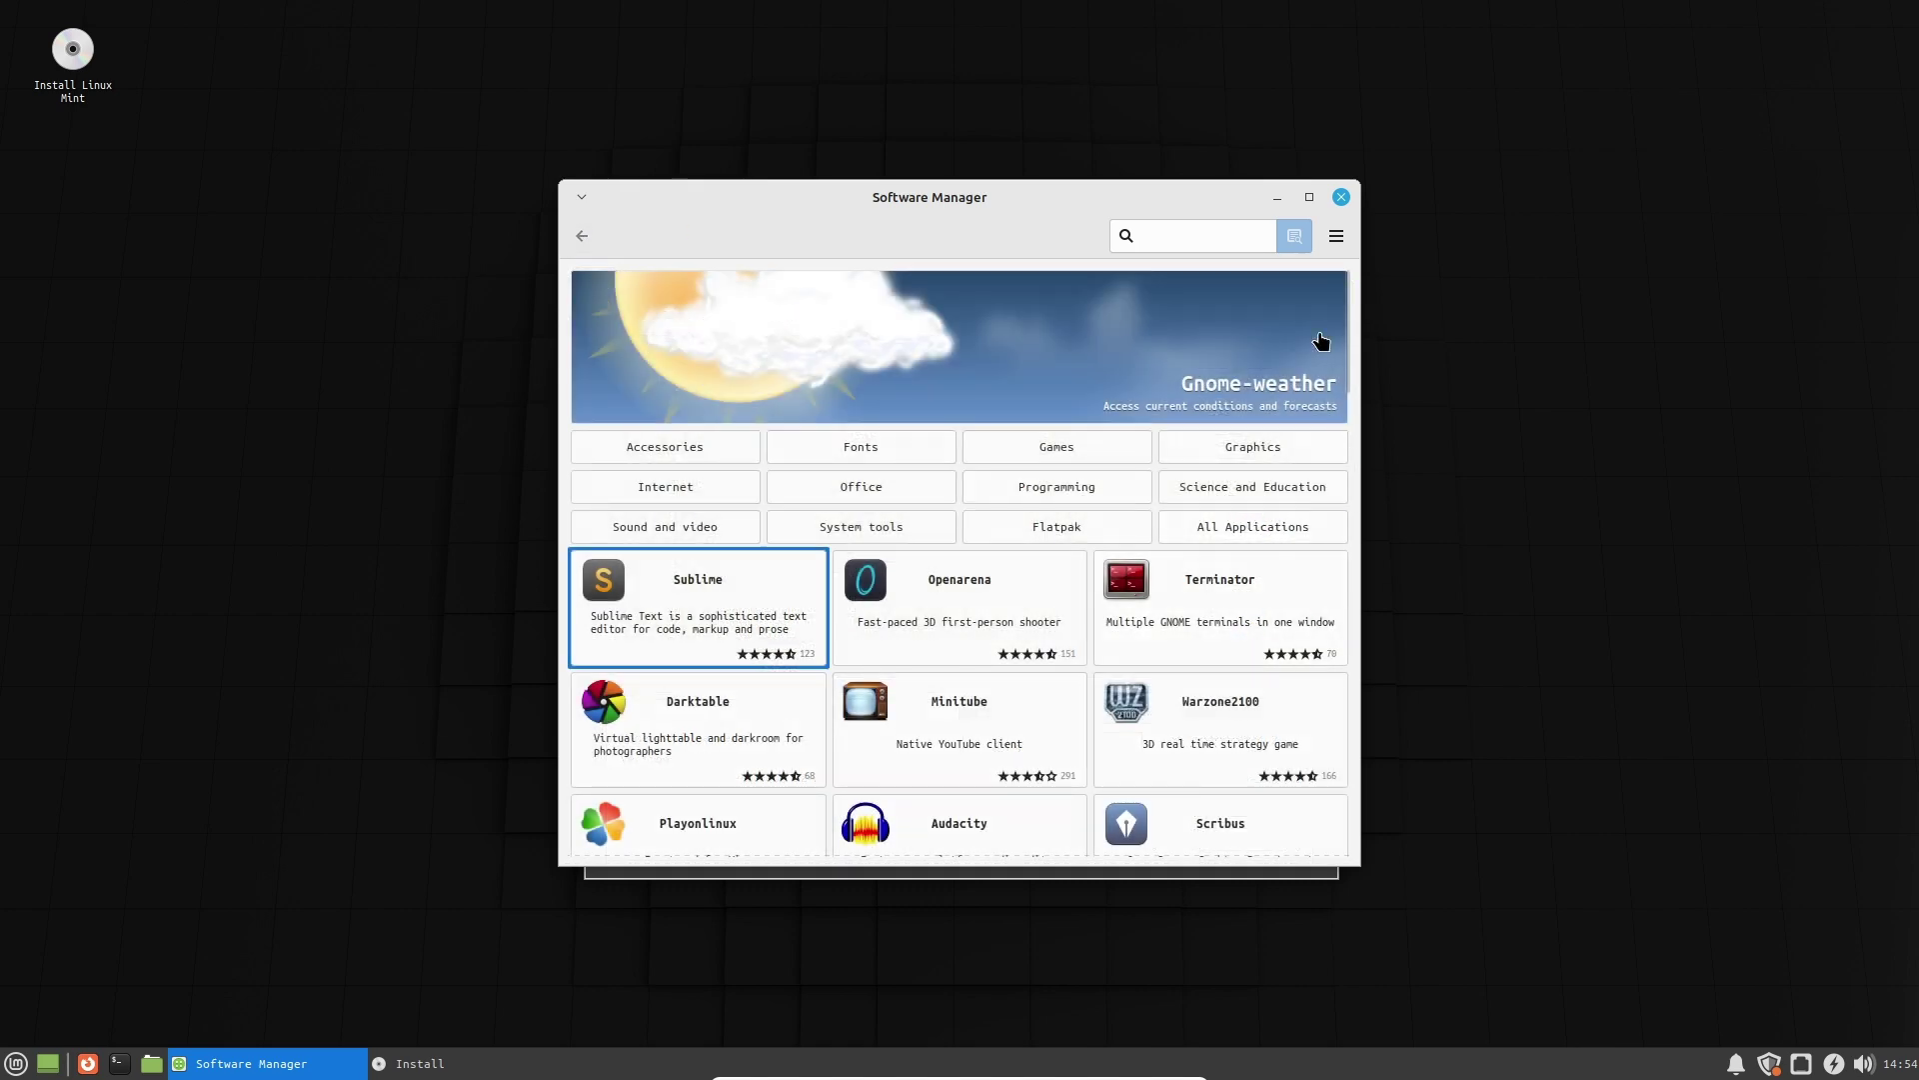
left_click(1309, 197)
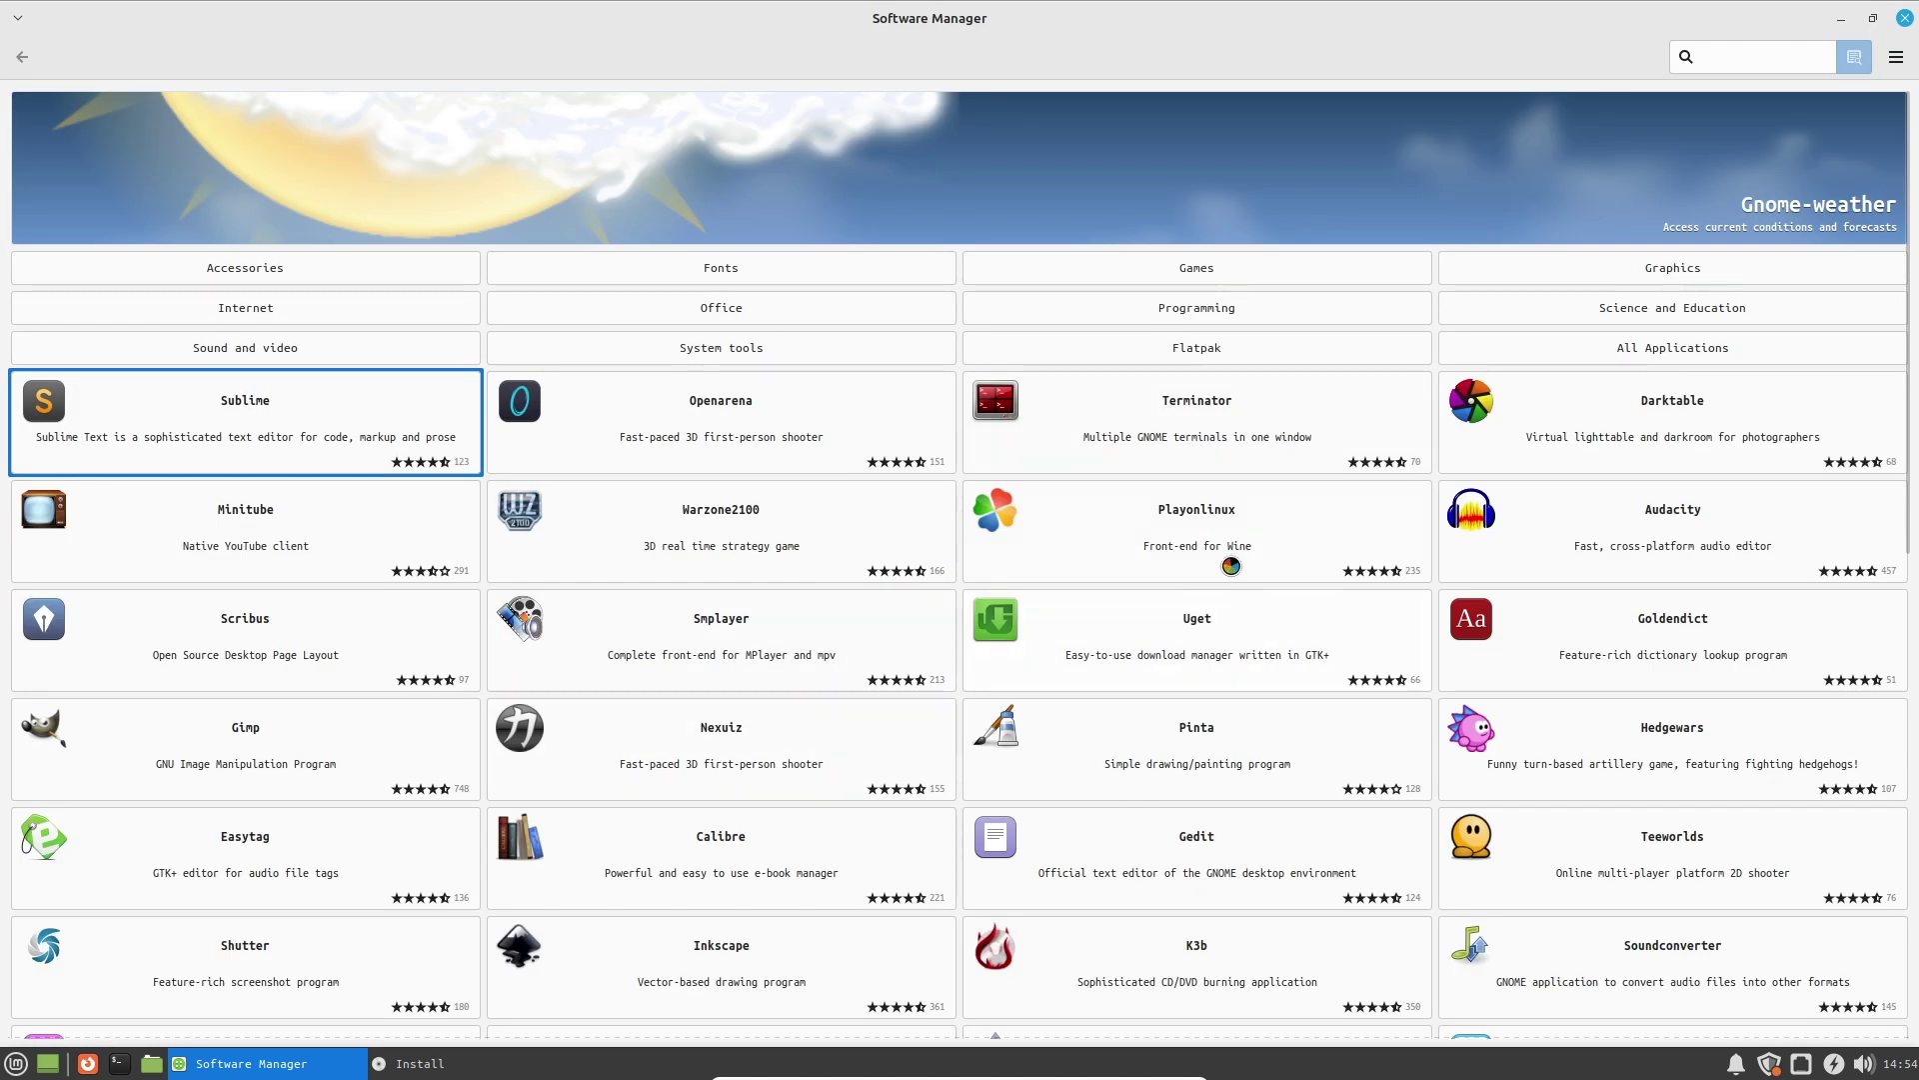
Browse Playonlinux's details and user reviews, then open the Games category from home.
left_click(1330, 542)
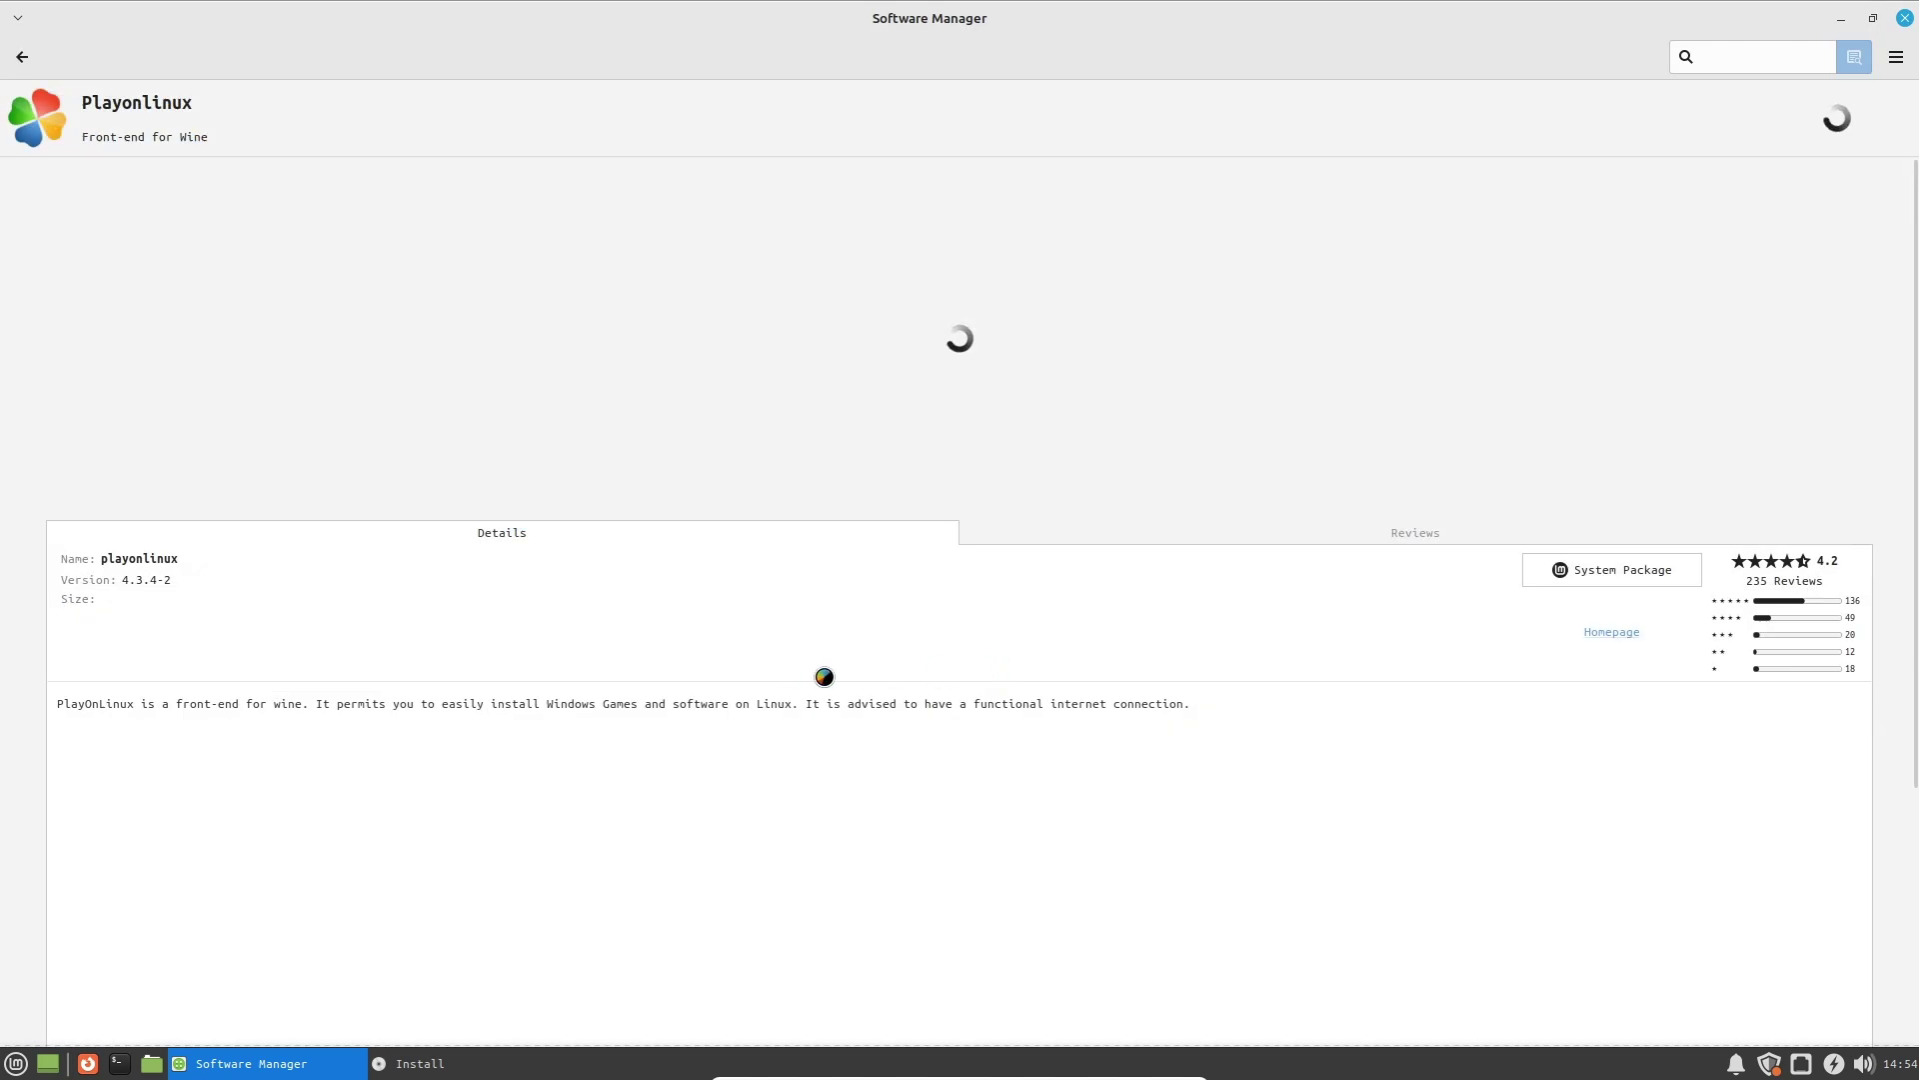
left_click(1300, 537)
left_click(751, 537)
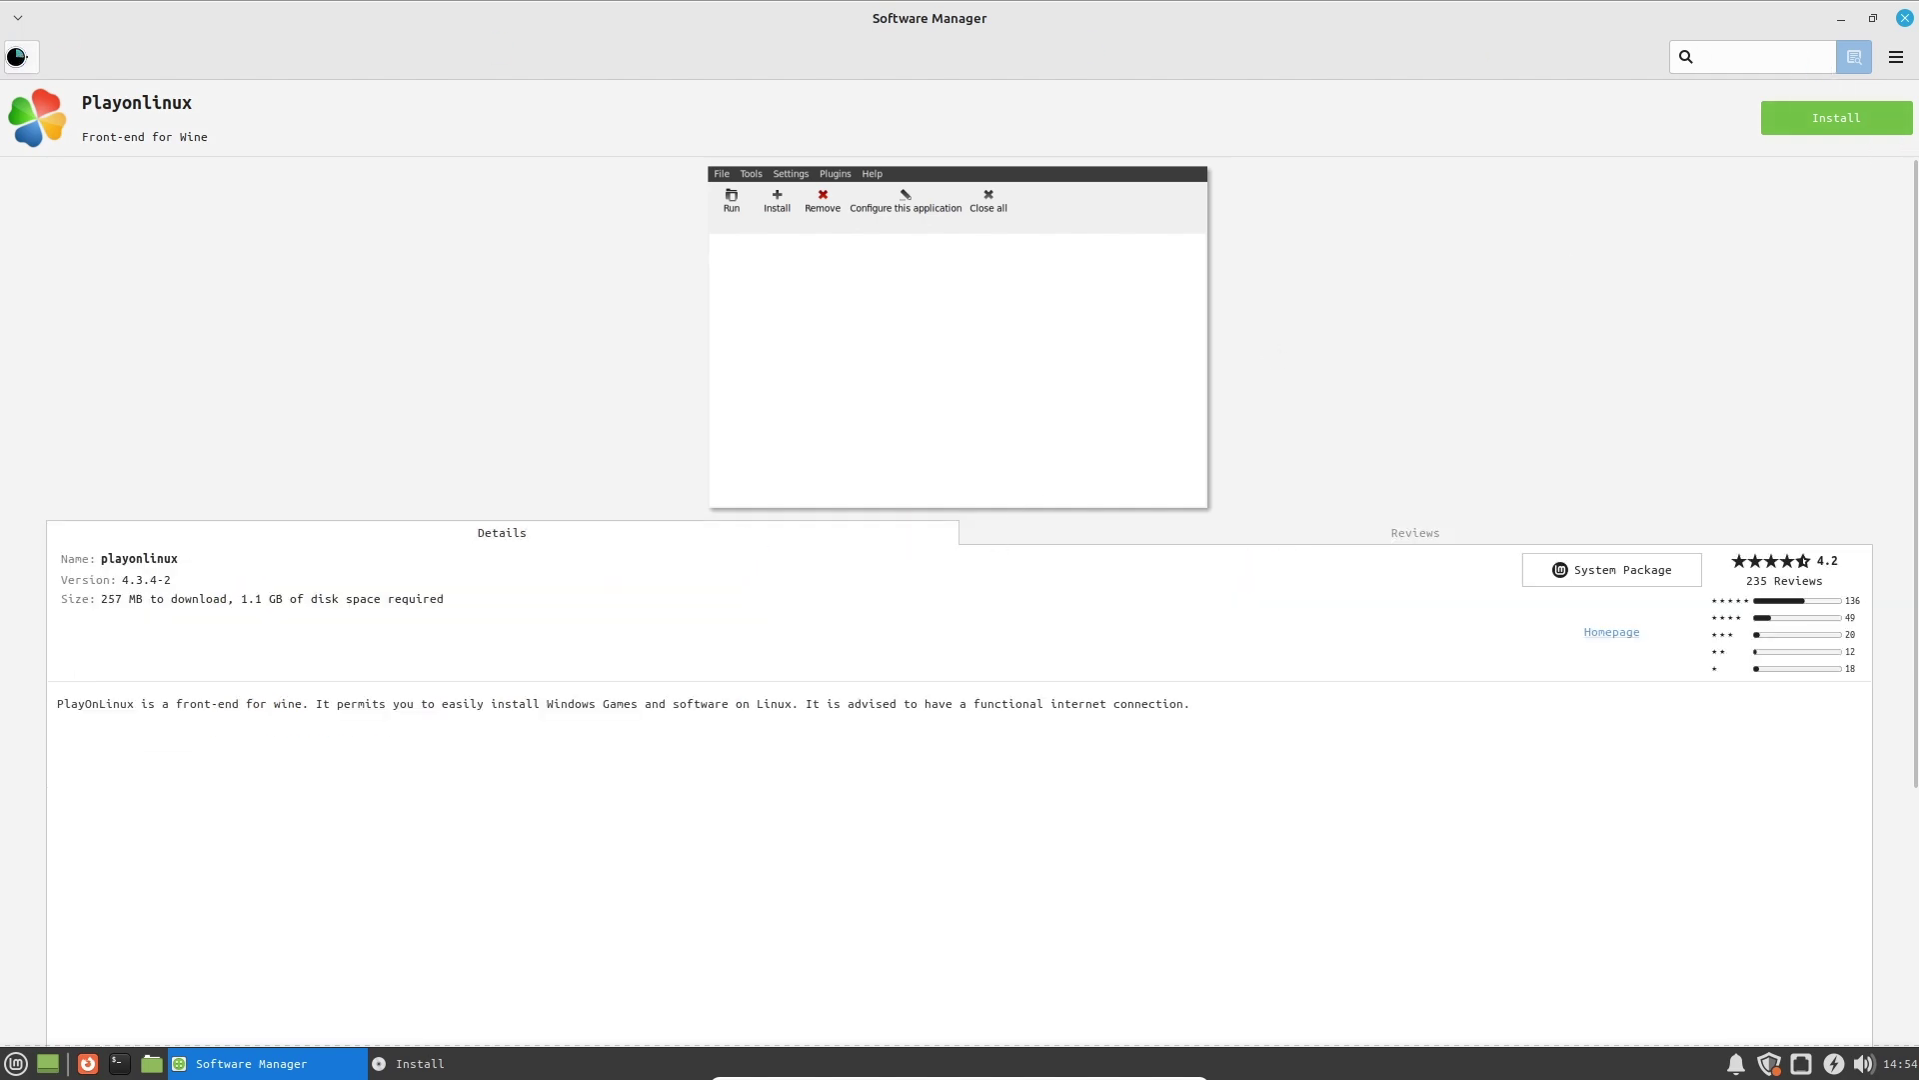
left_click(22, 56)
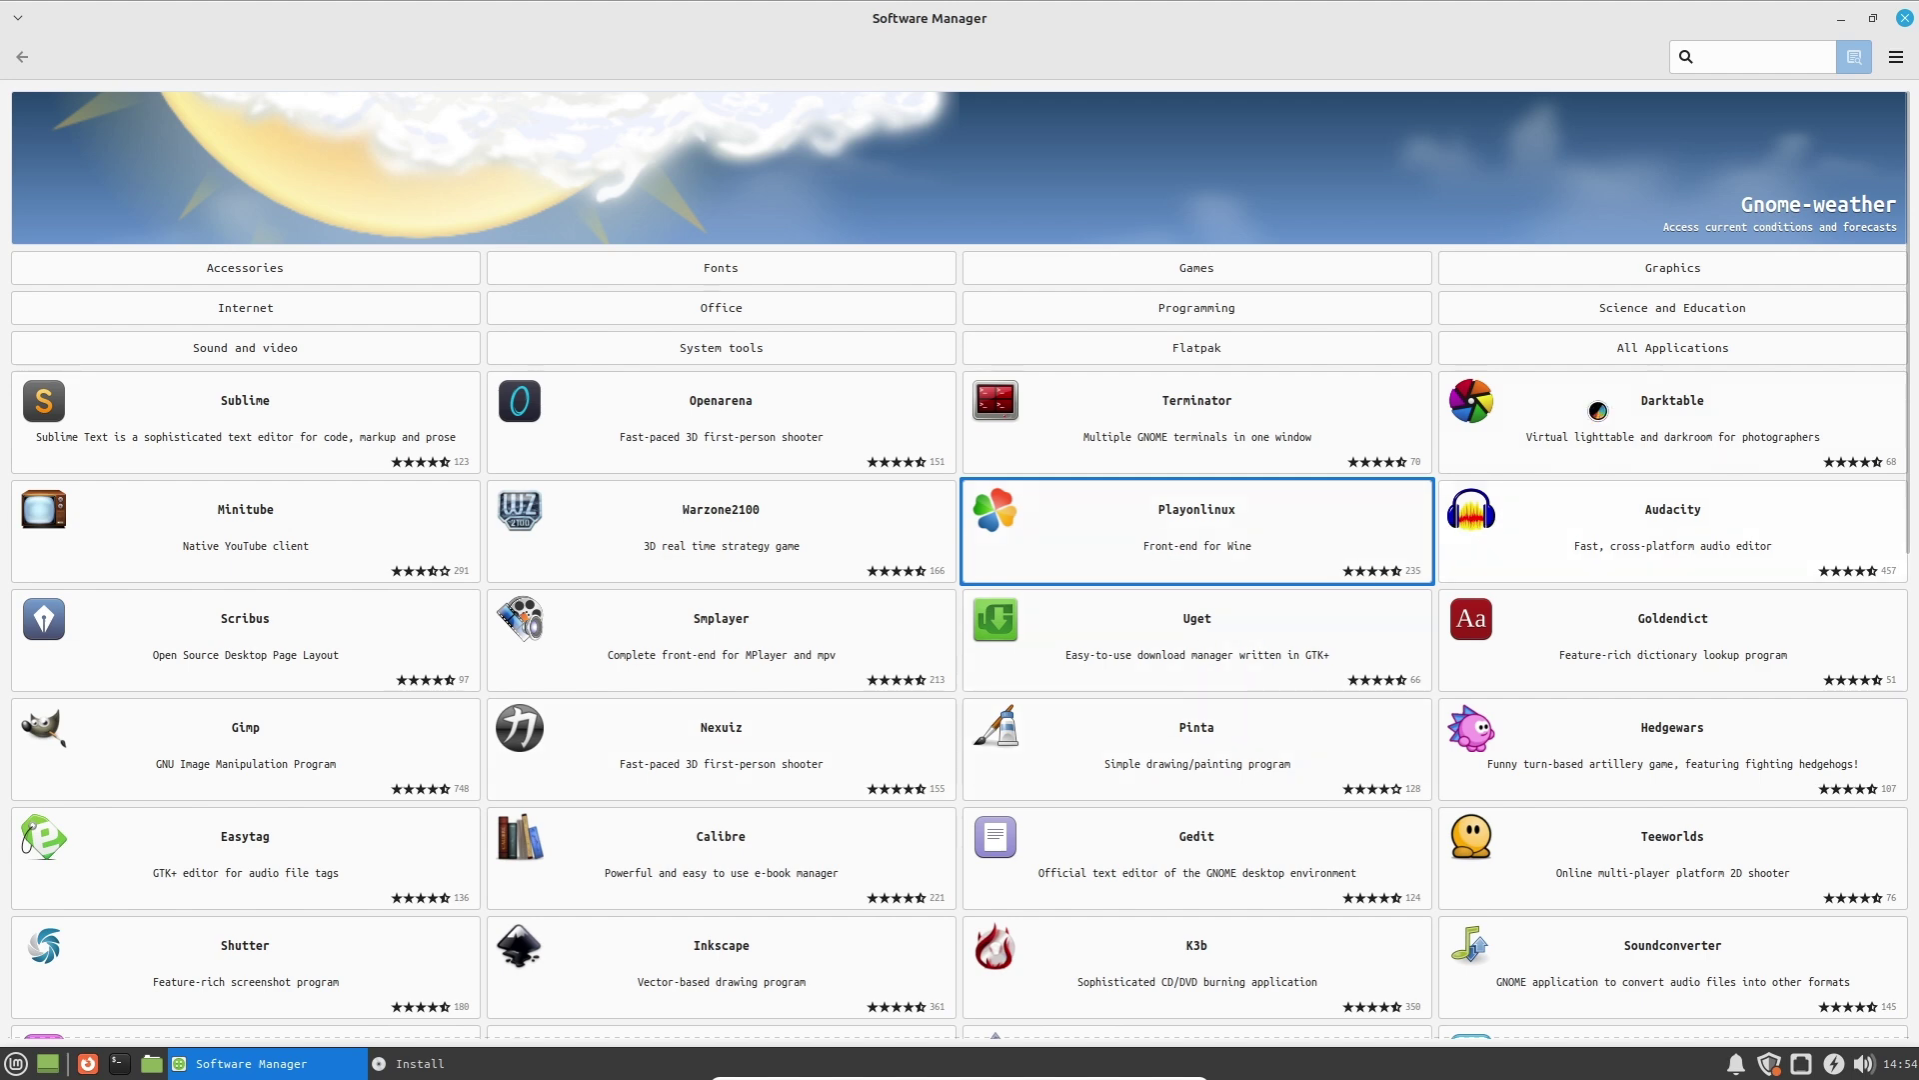
left_click(1201, 280)
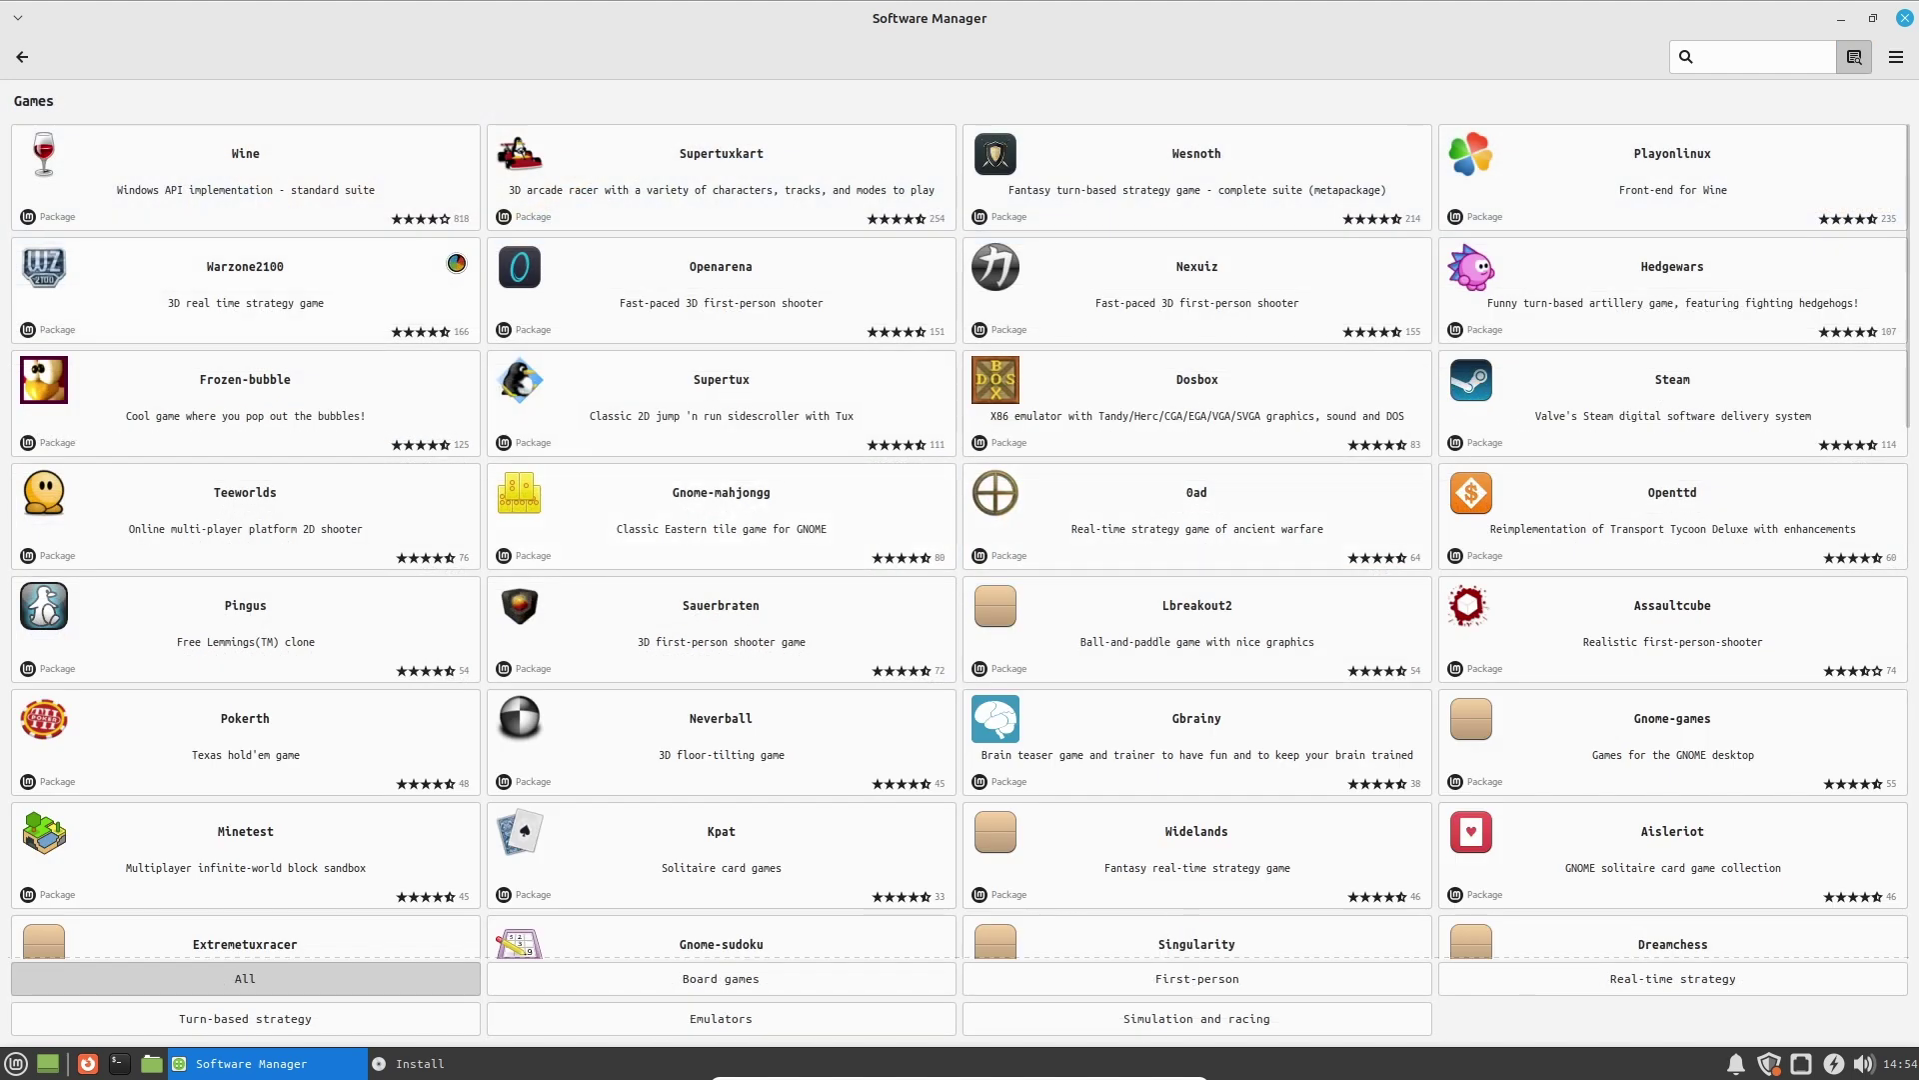
left_click(418, 149)
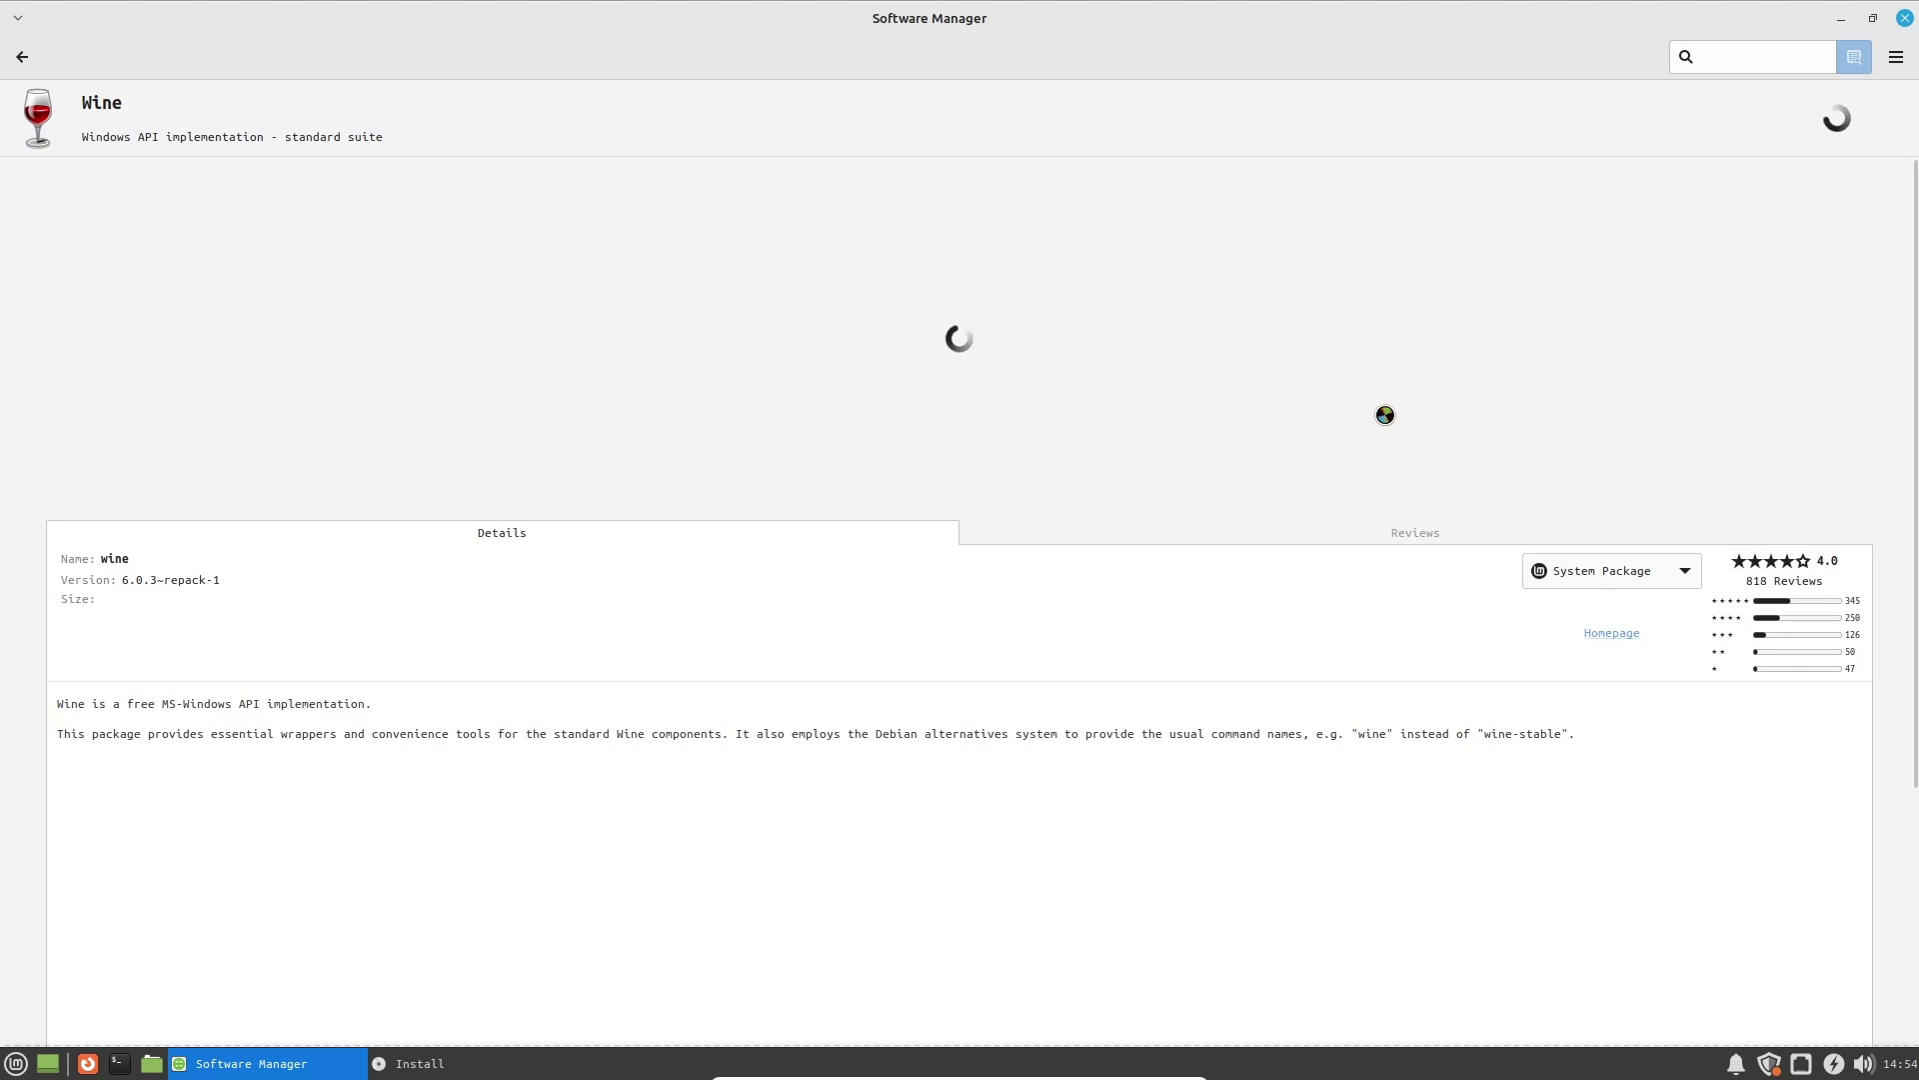
left_click(1267, 533)
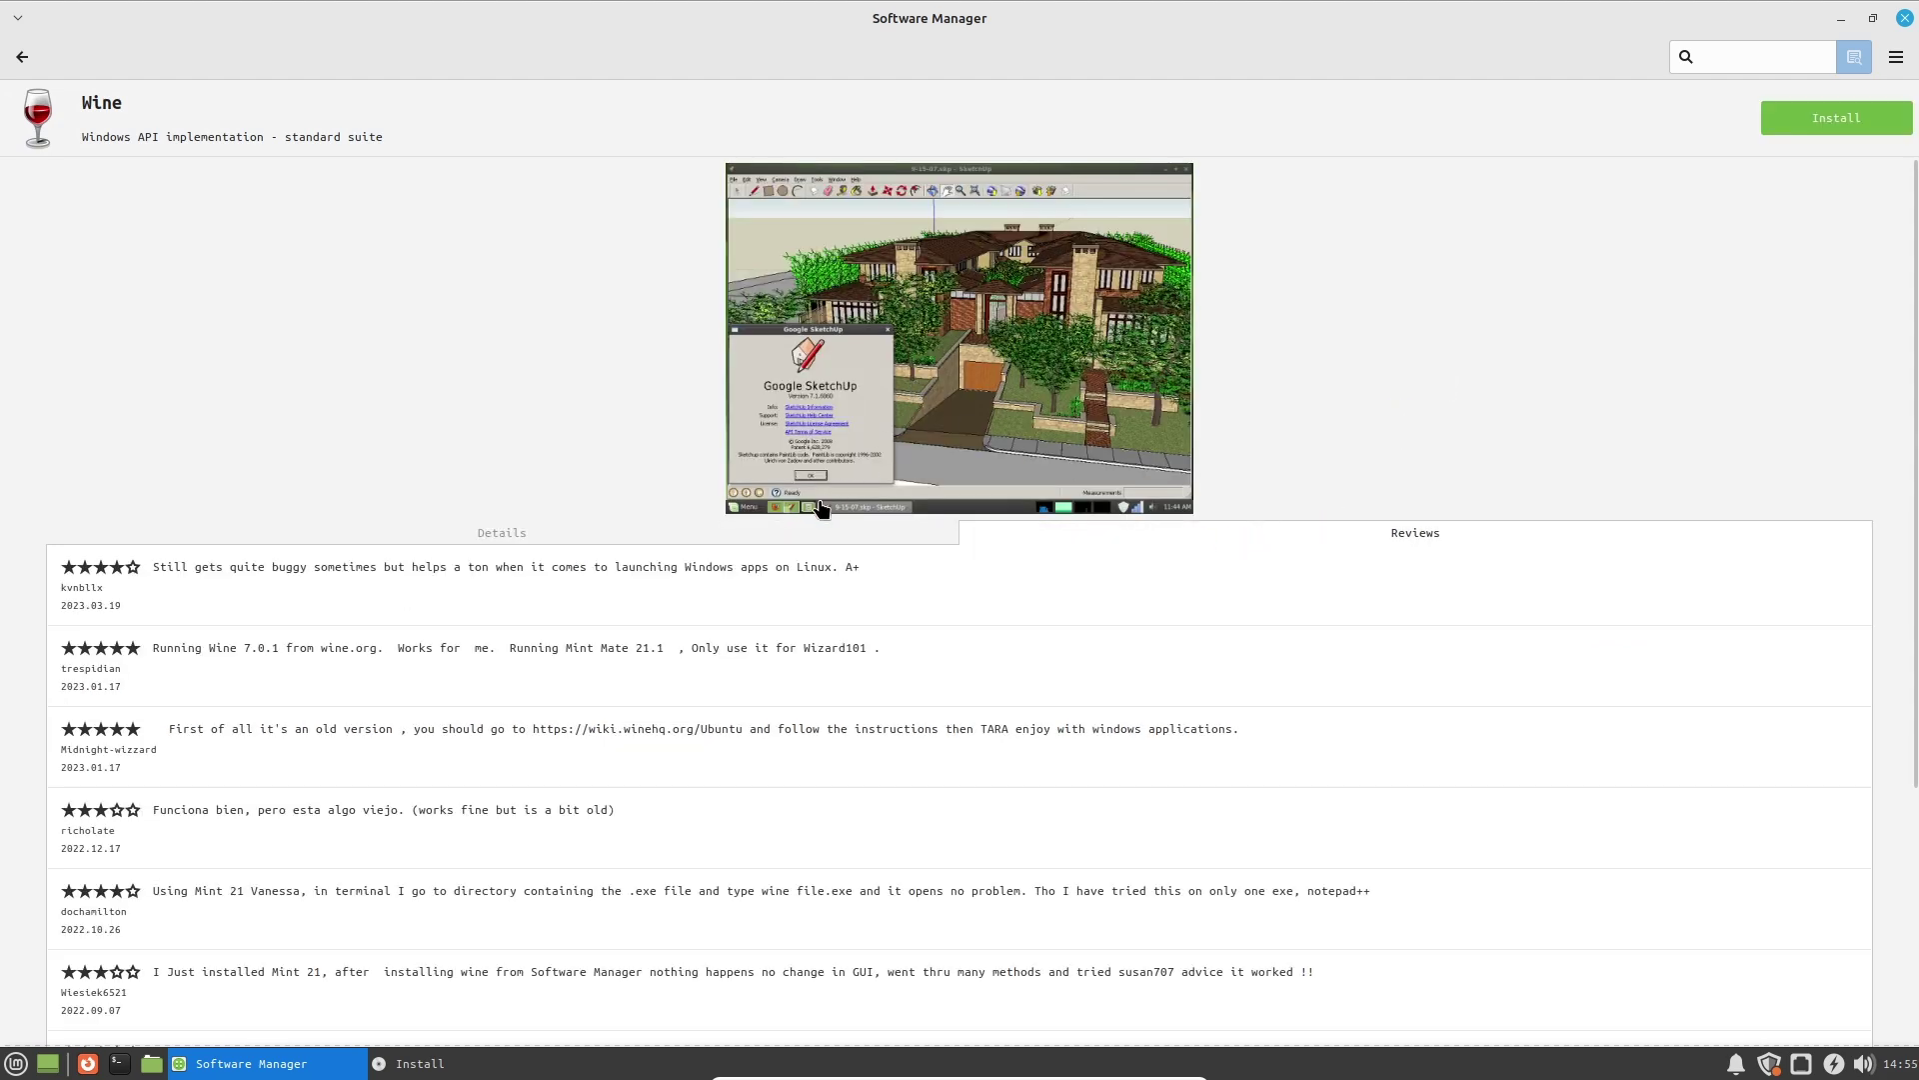
left_click(751, 536)
left_click(22, 56)
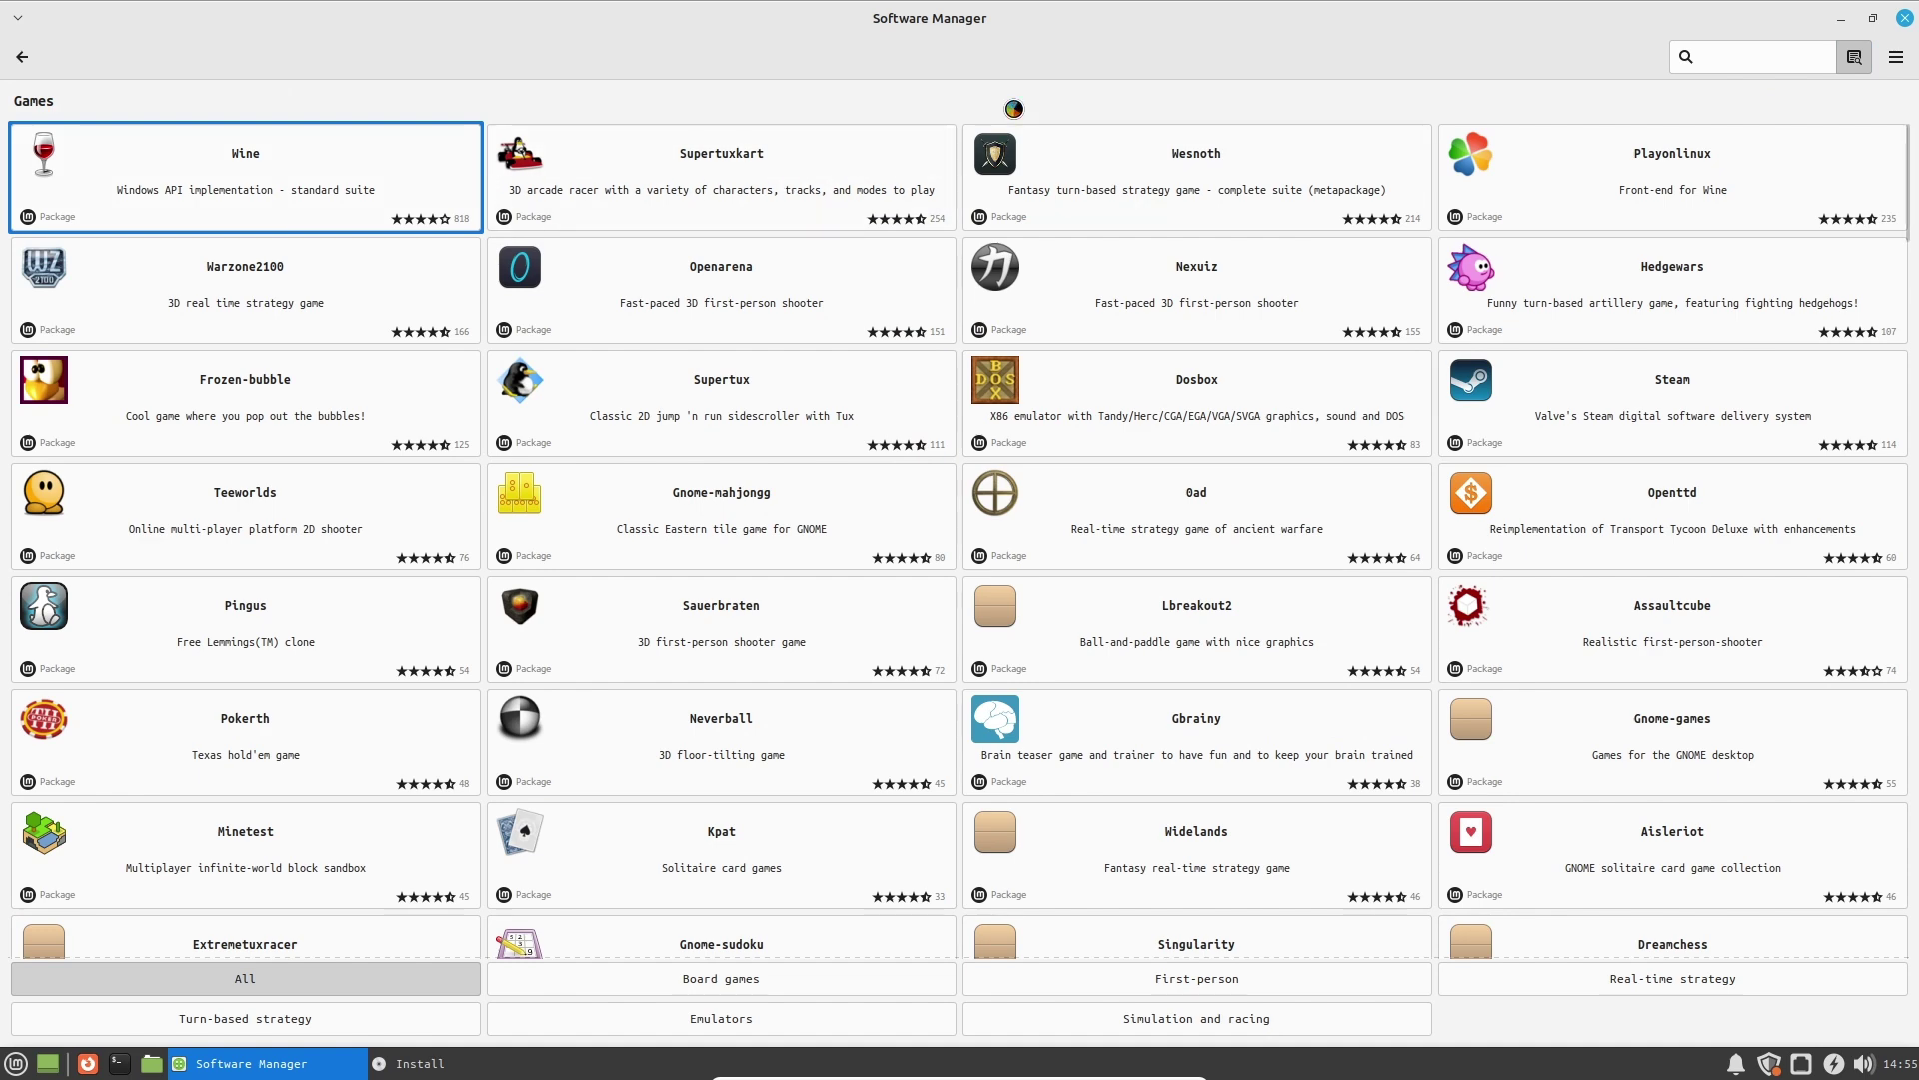
left_click(730, 224)
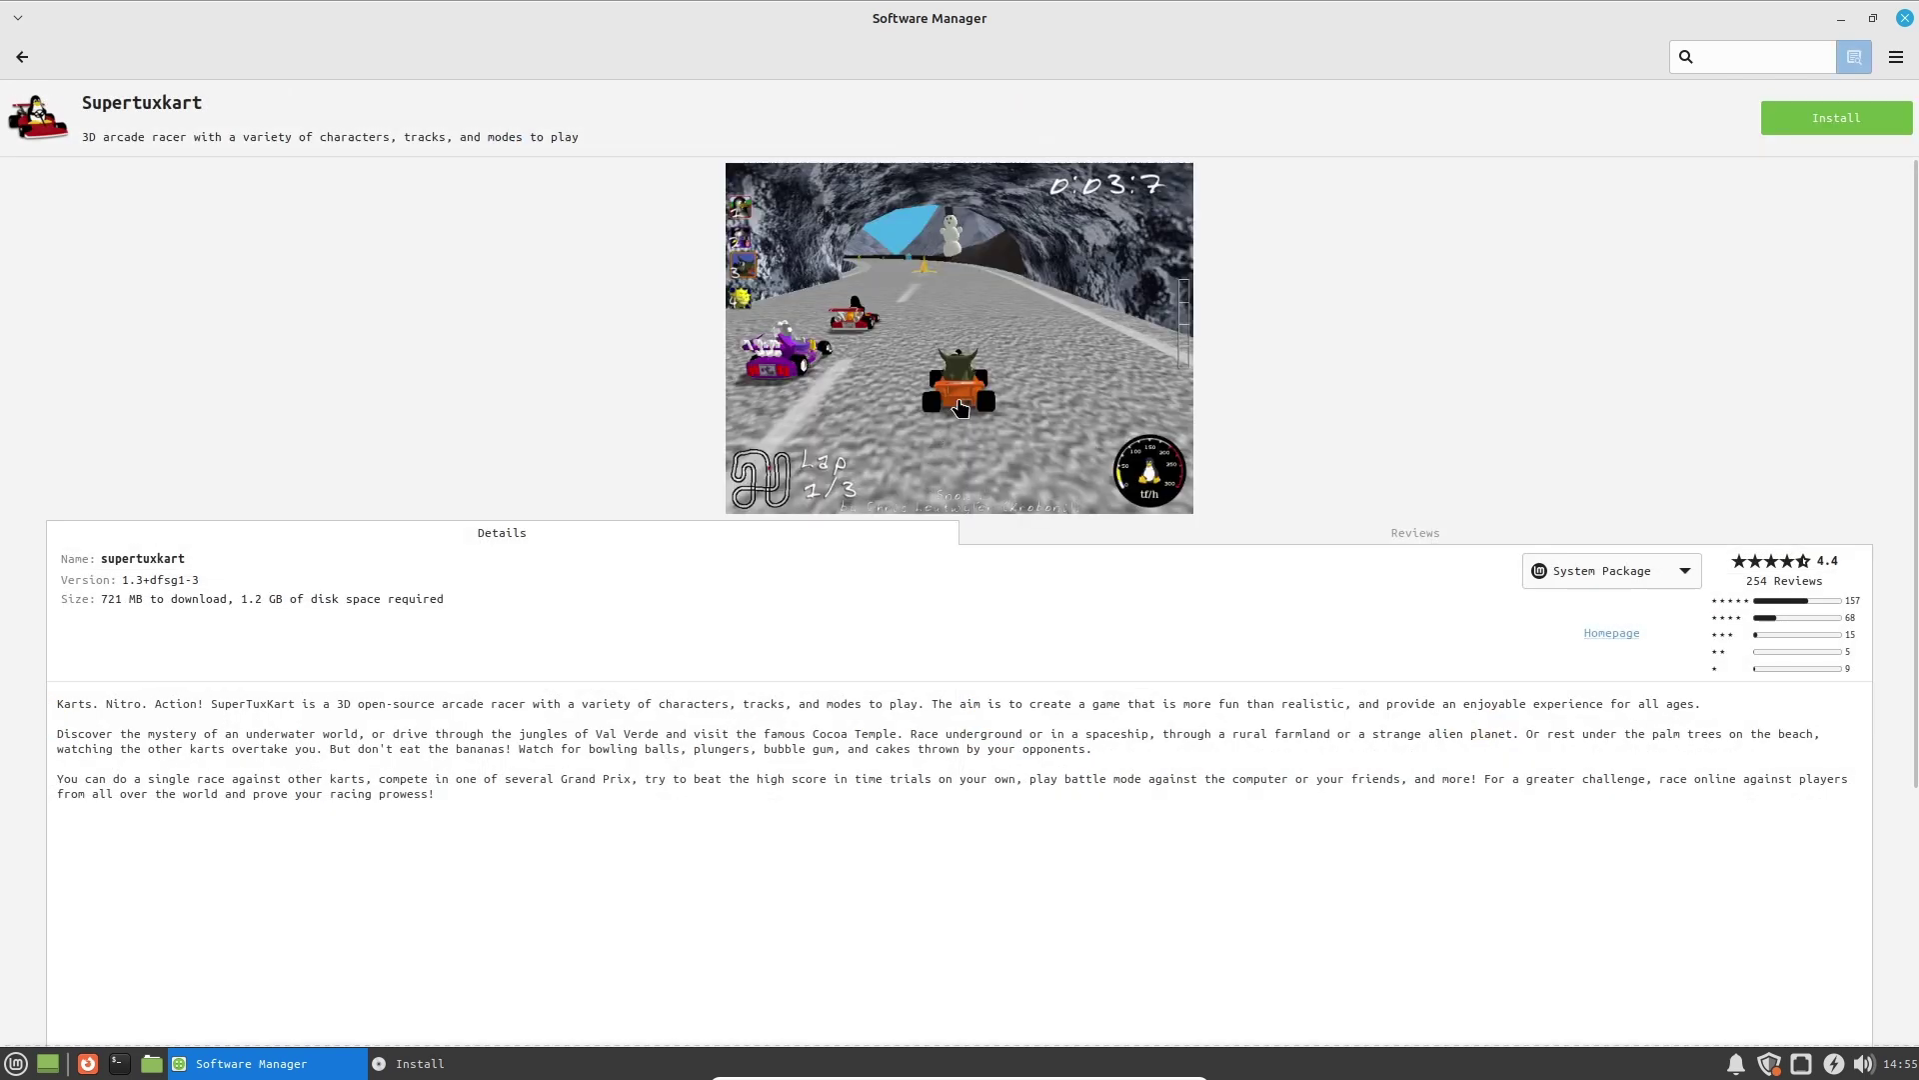
left_click(1053, 524)
left_click(823, 530)
left_click(22, 55)
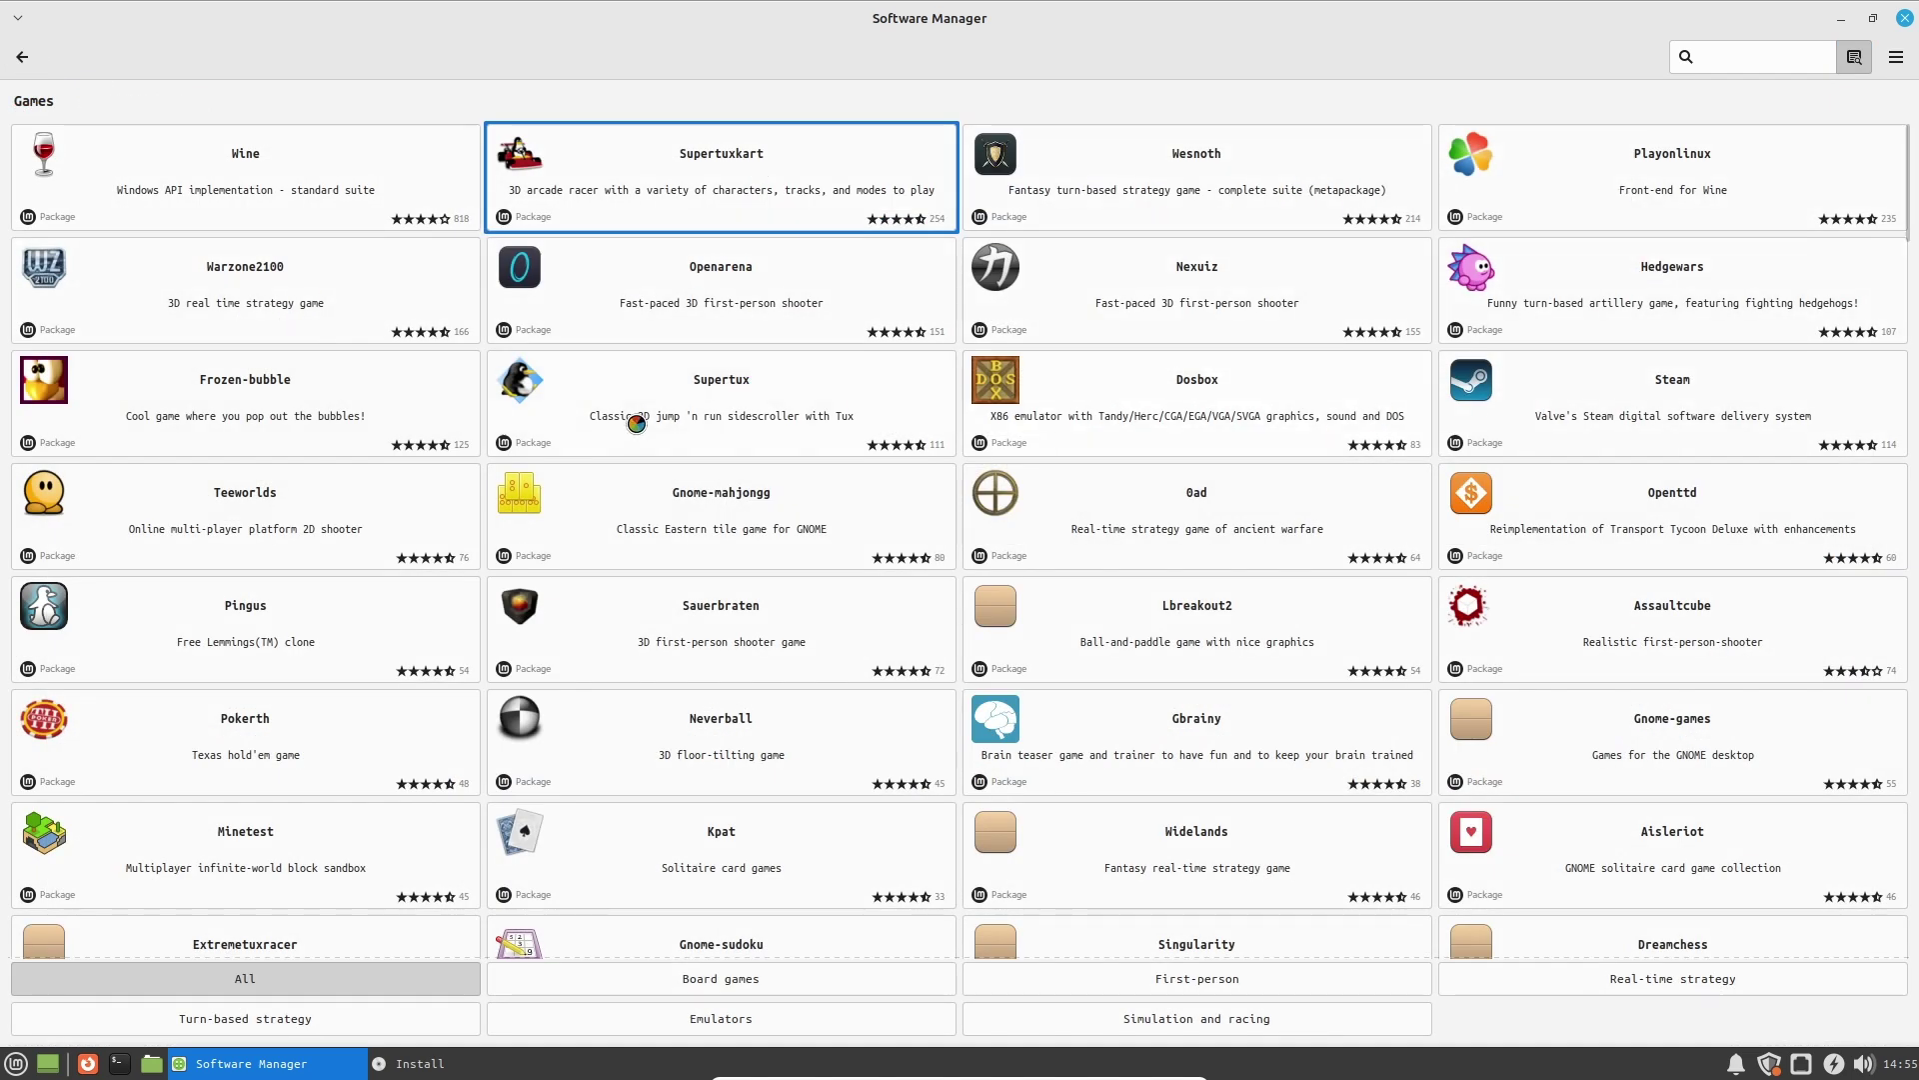
left_click(1512, 412)
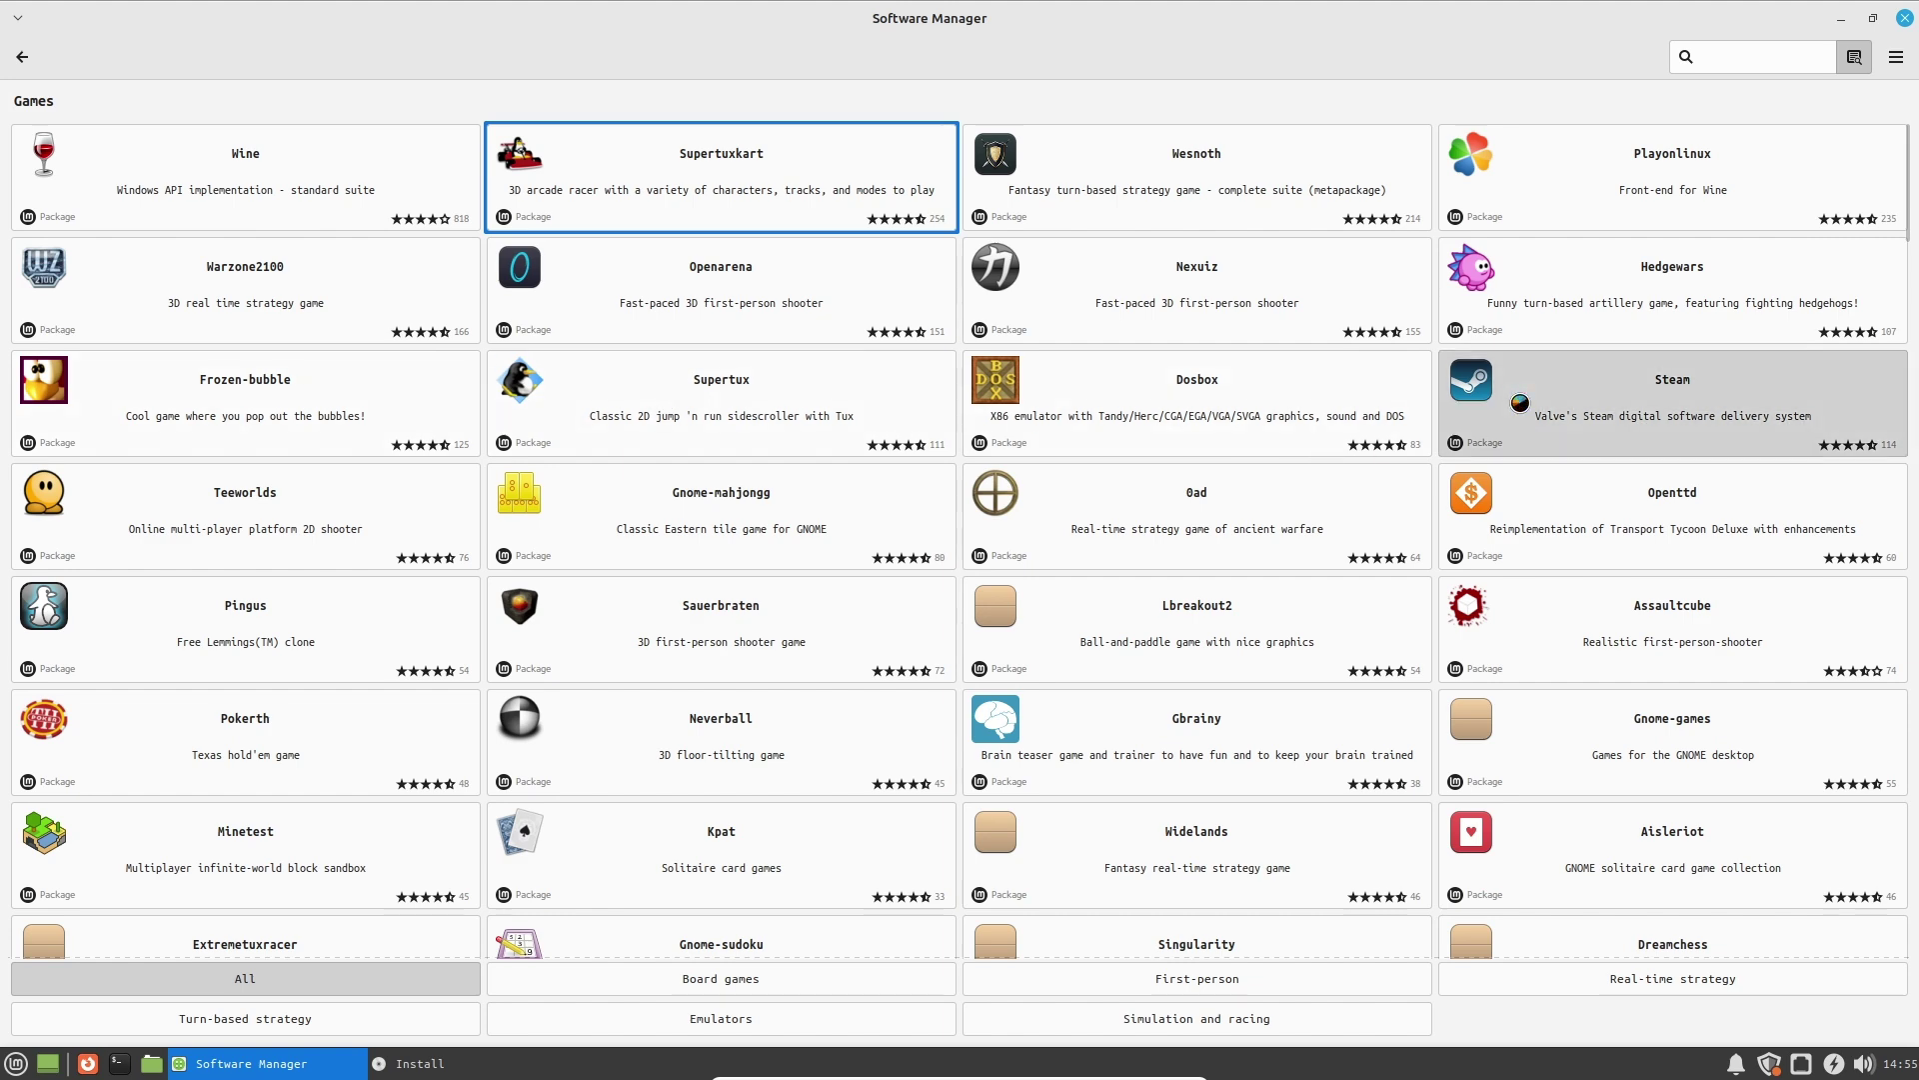
left_click(1227, 532)
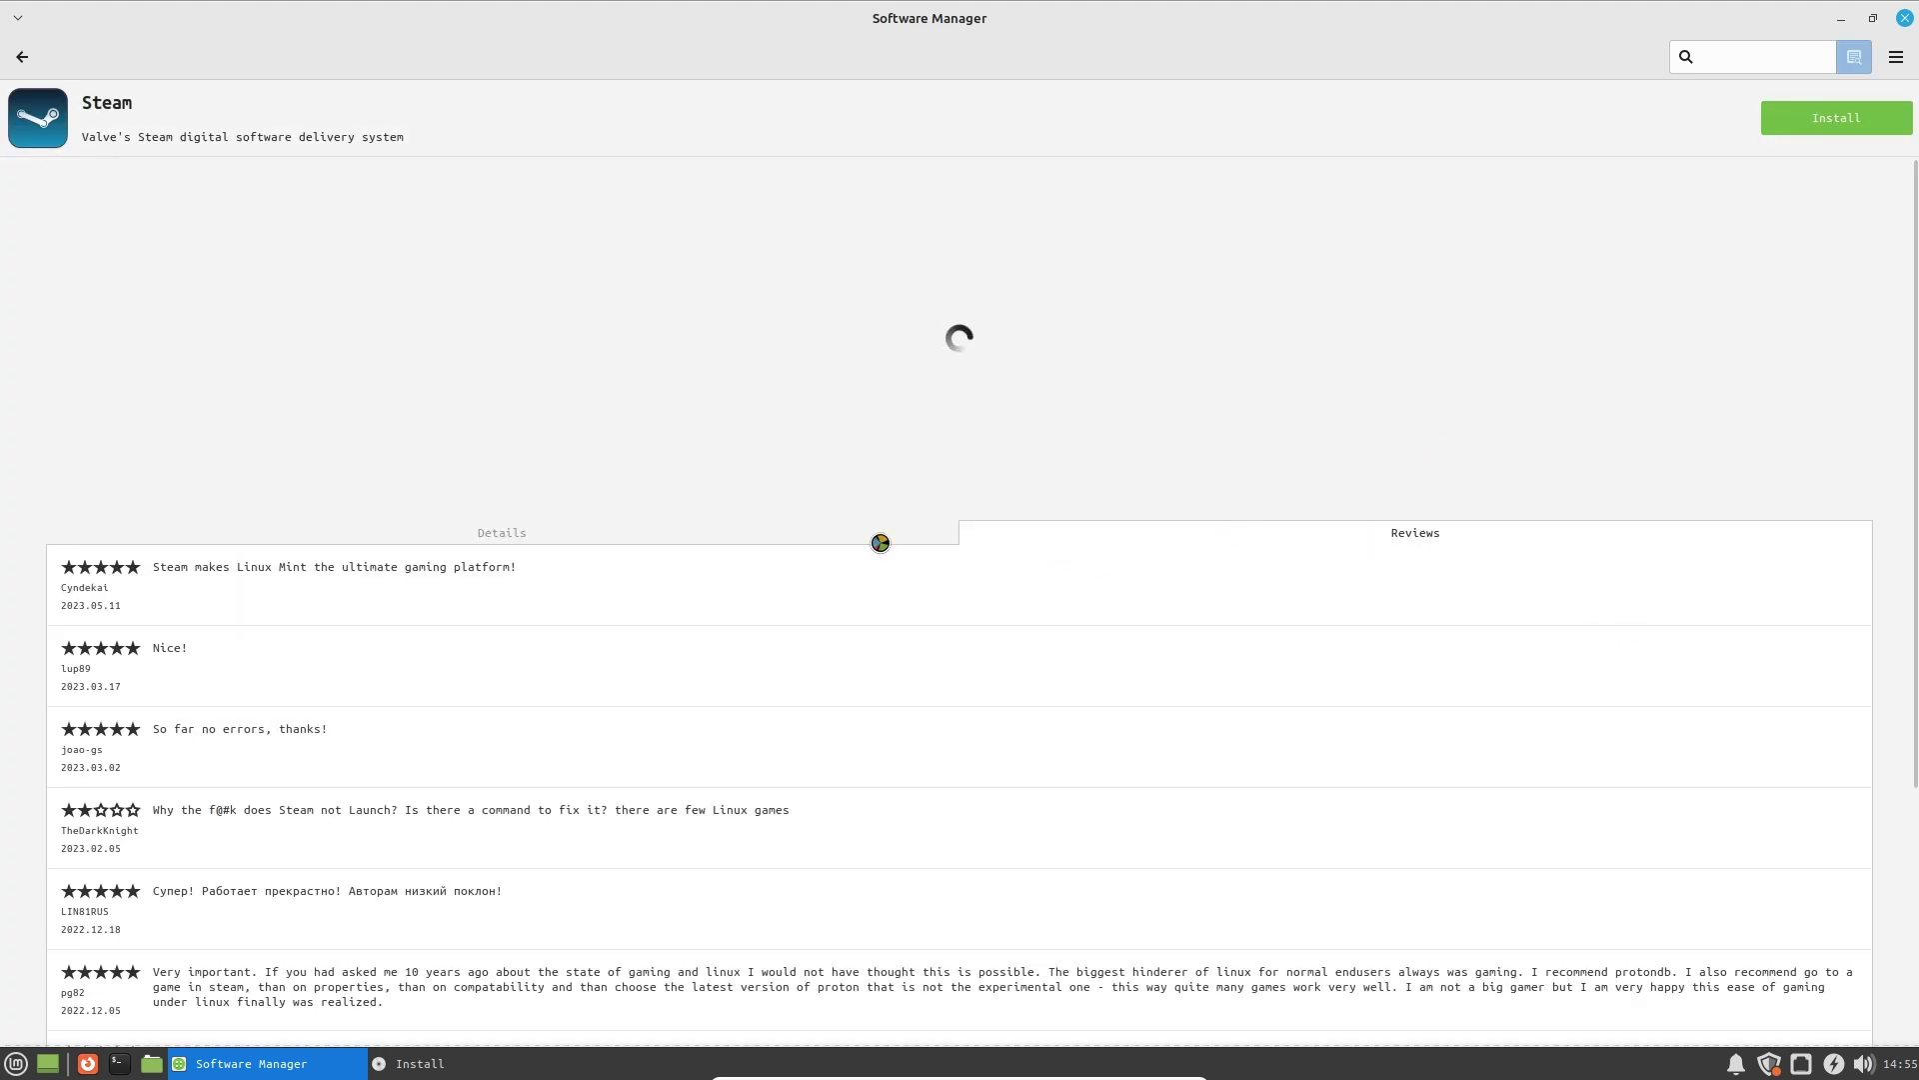
left_click(842, 530)
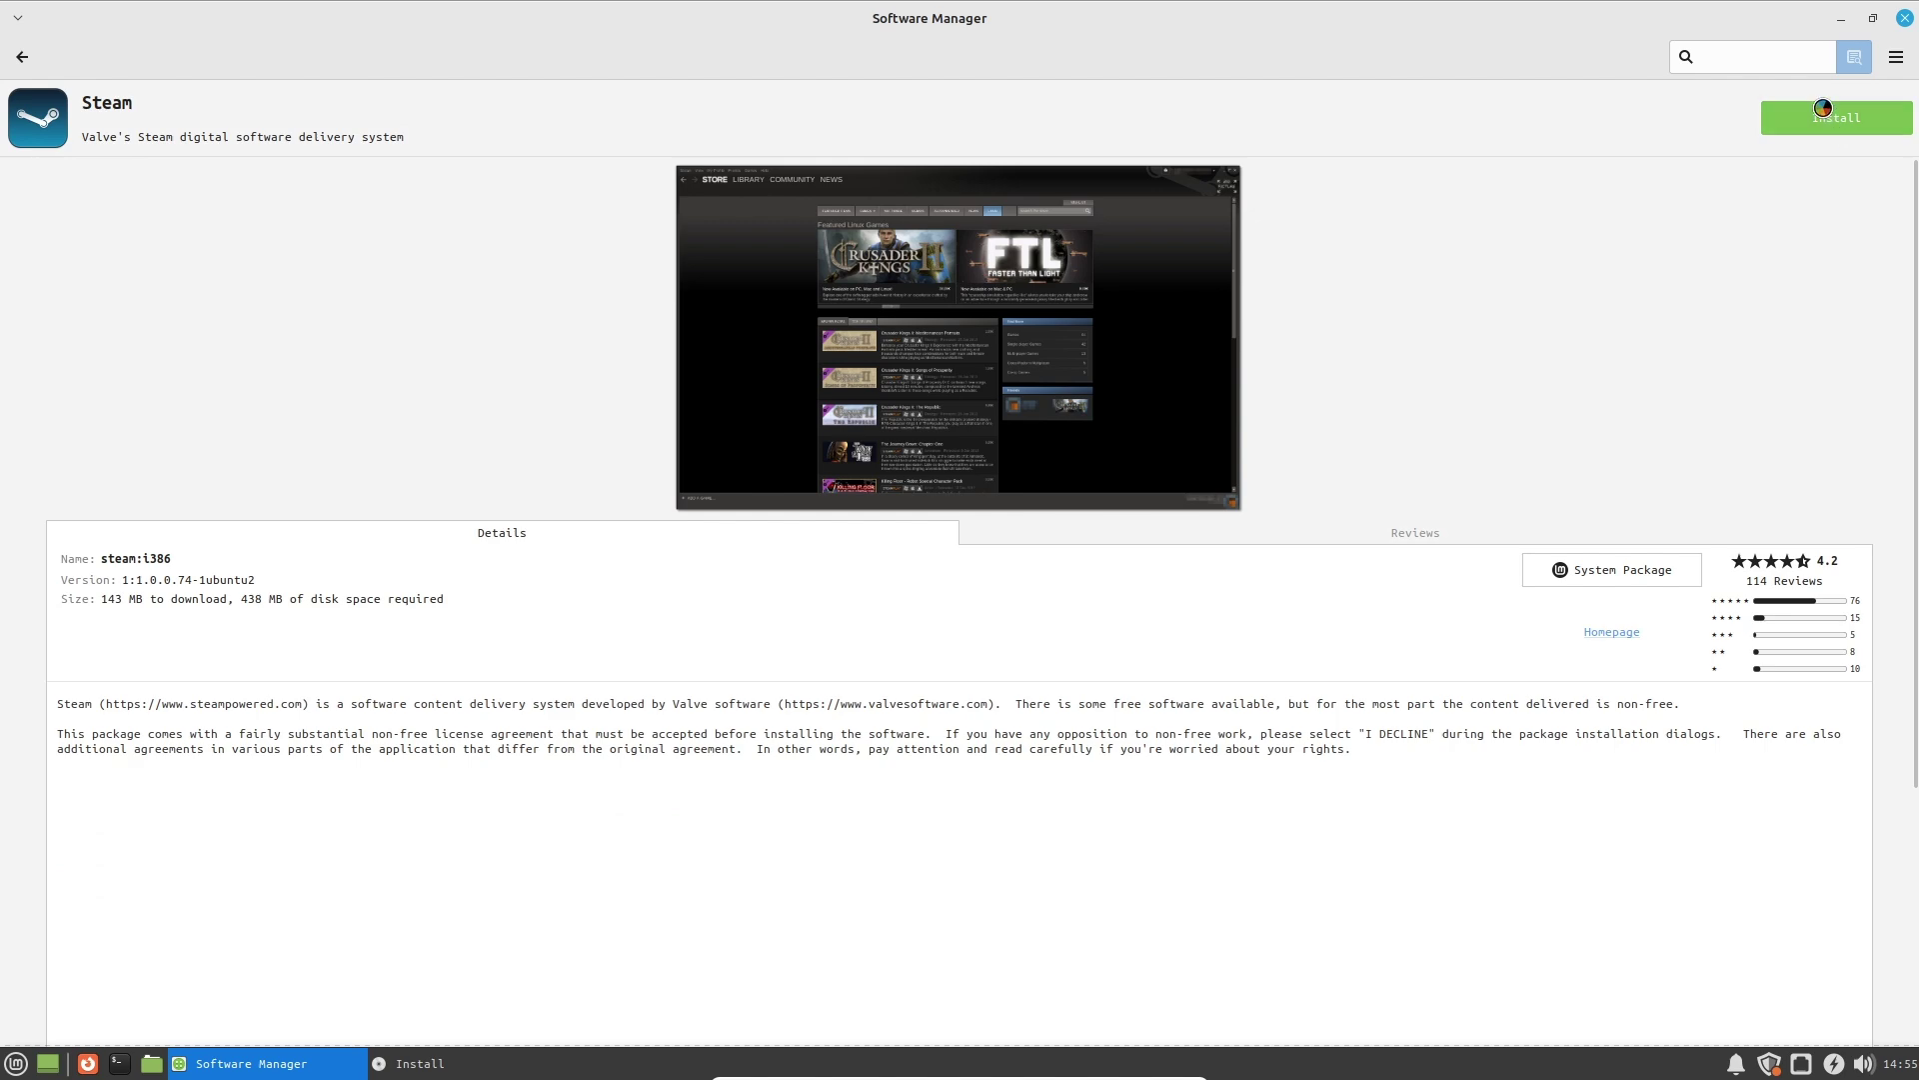
left_click(20, 58)
left_click(22, 58)
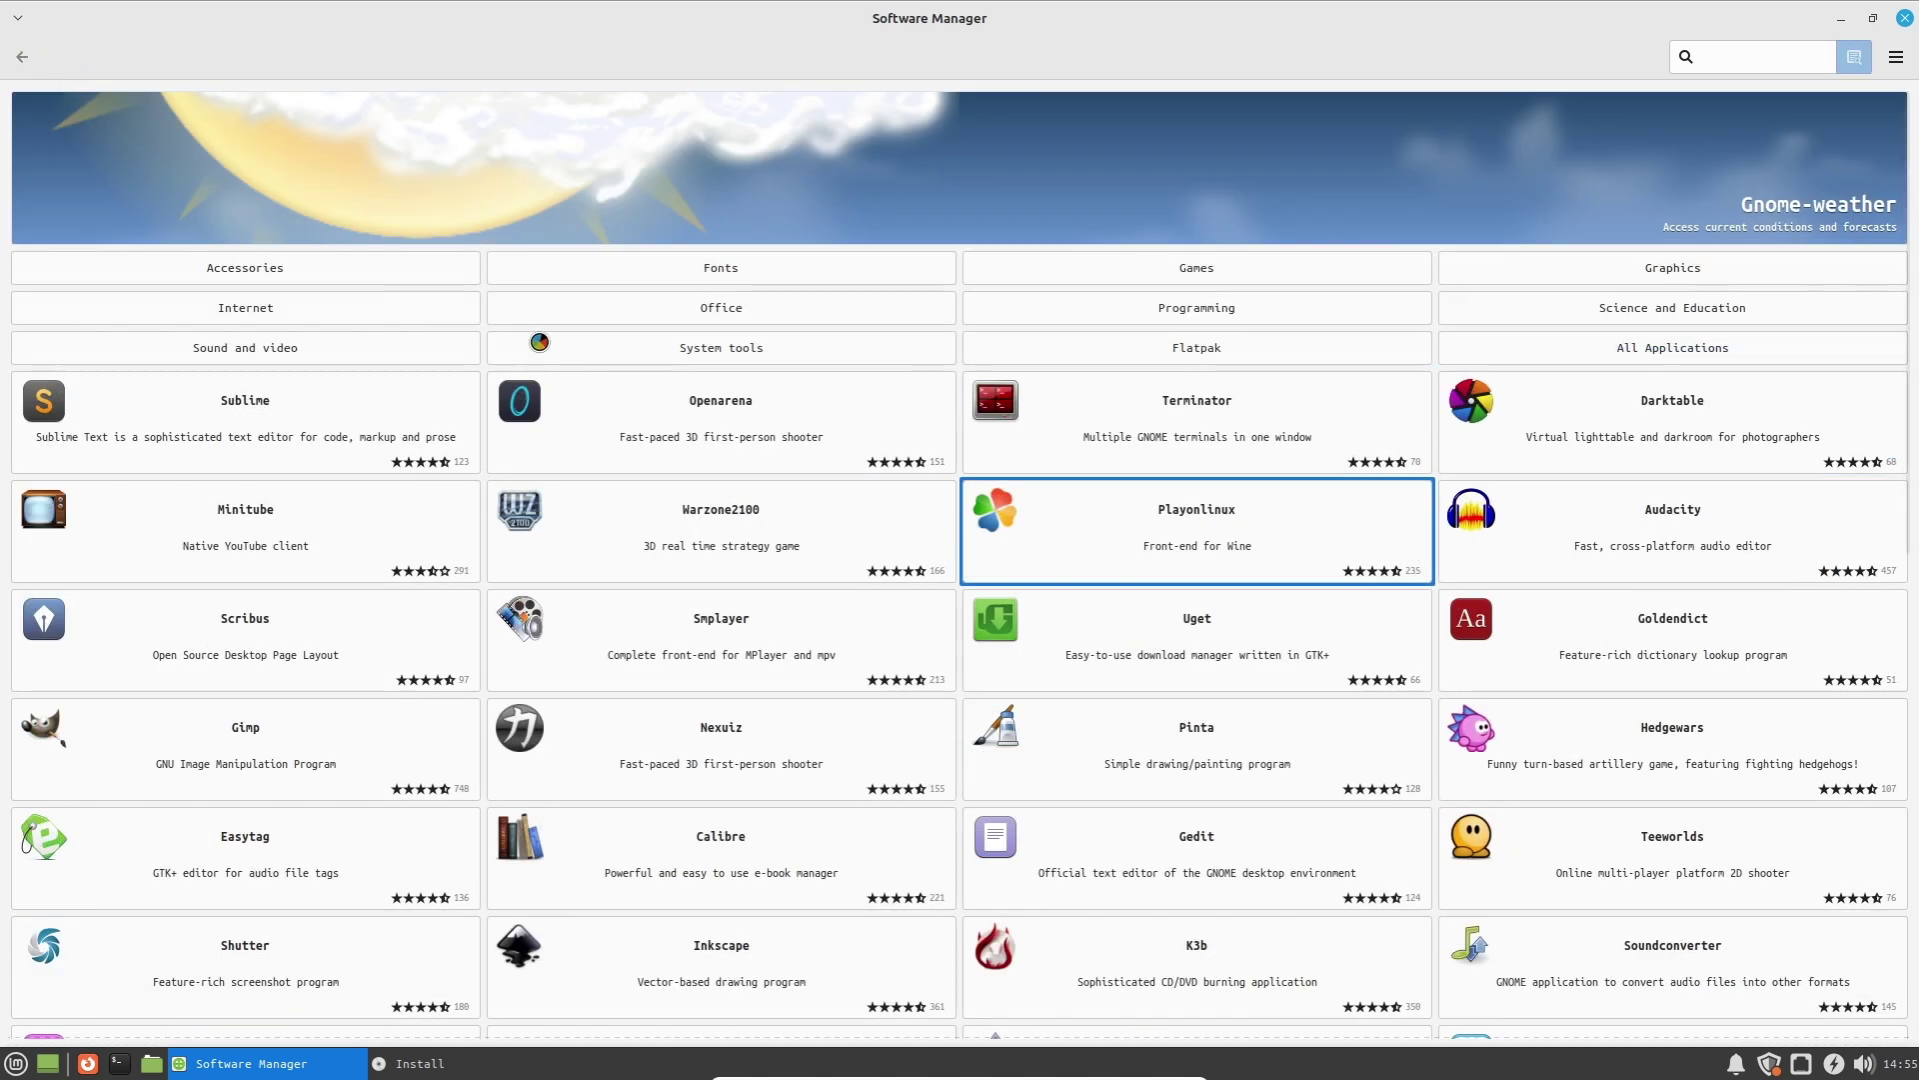
left_click(750, 312)
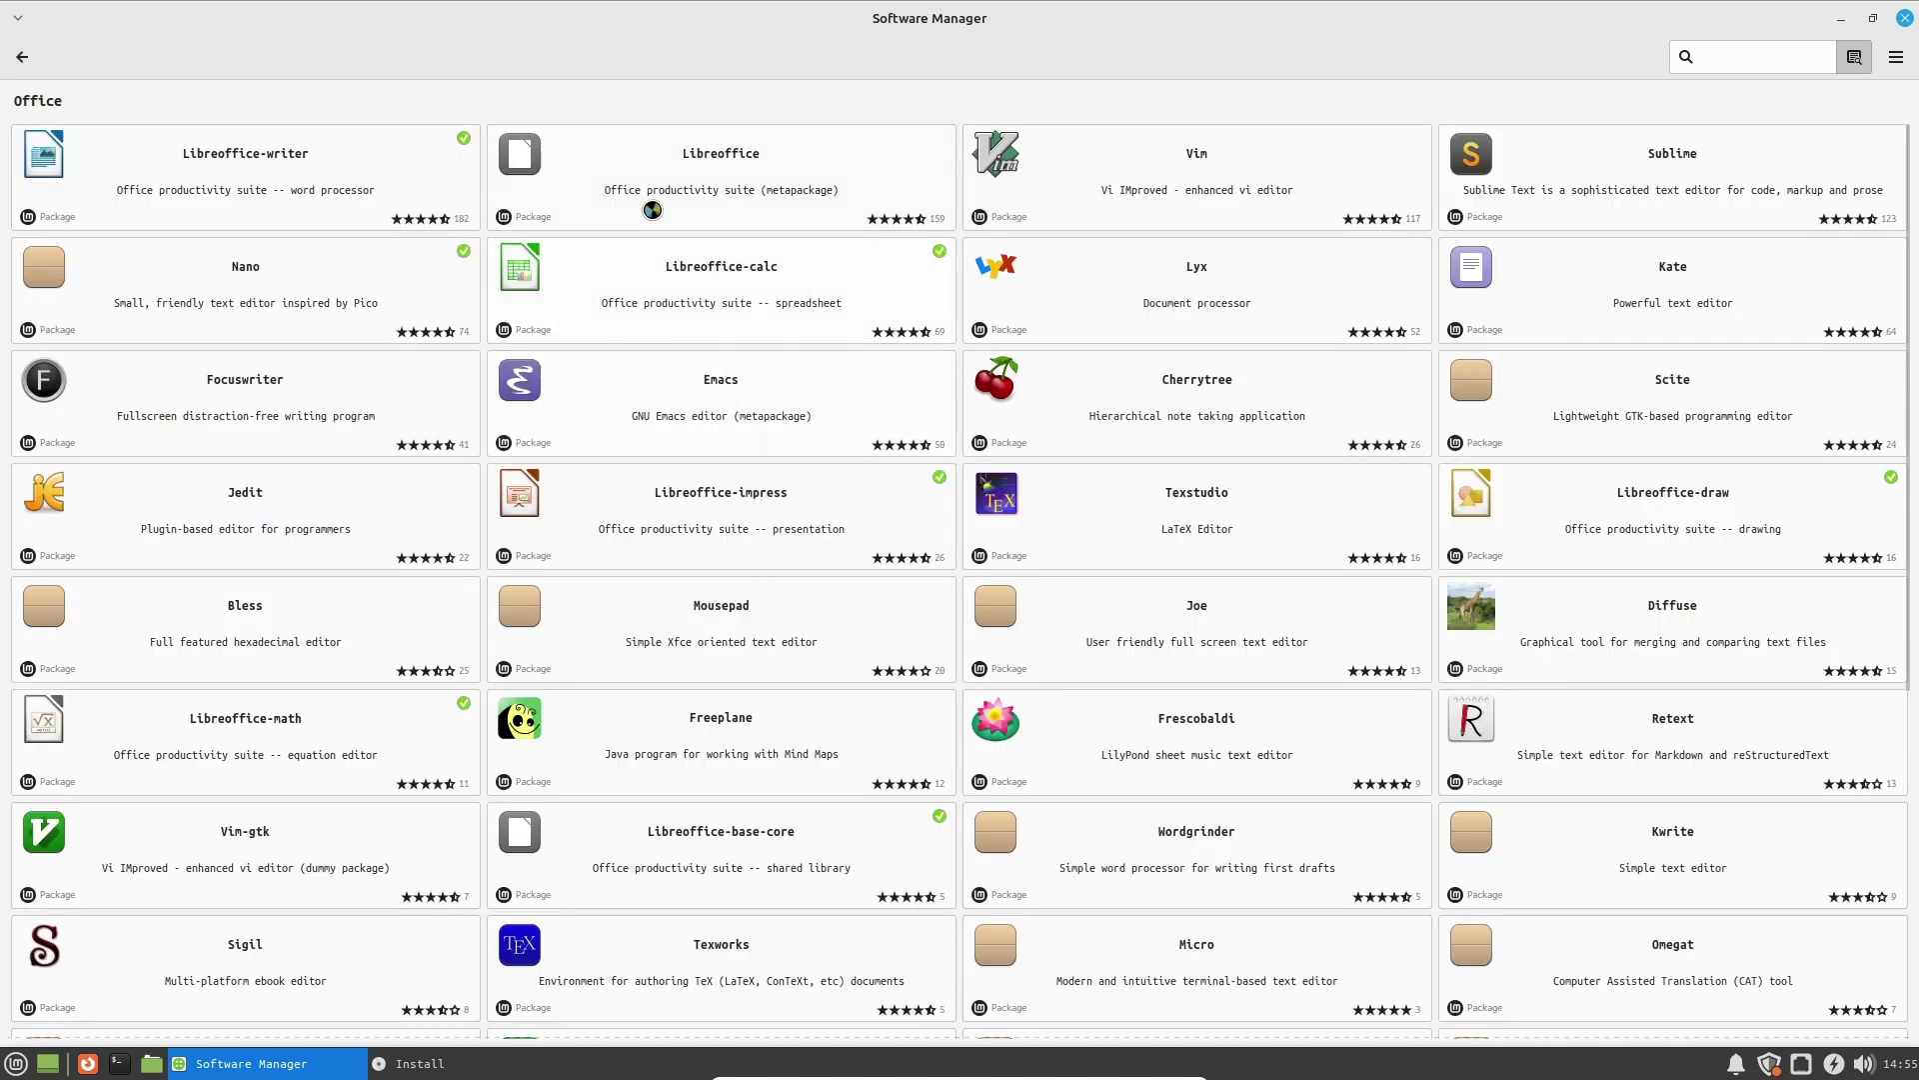
Open Vim's details page, check its user reviews, and enlarge its screenshot.
left_click(1279, 182)
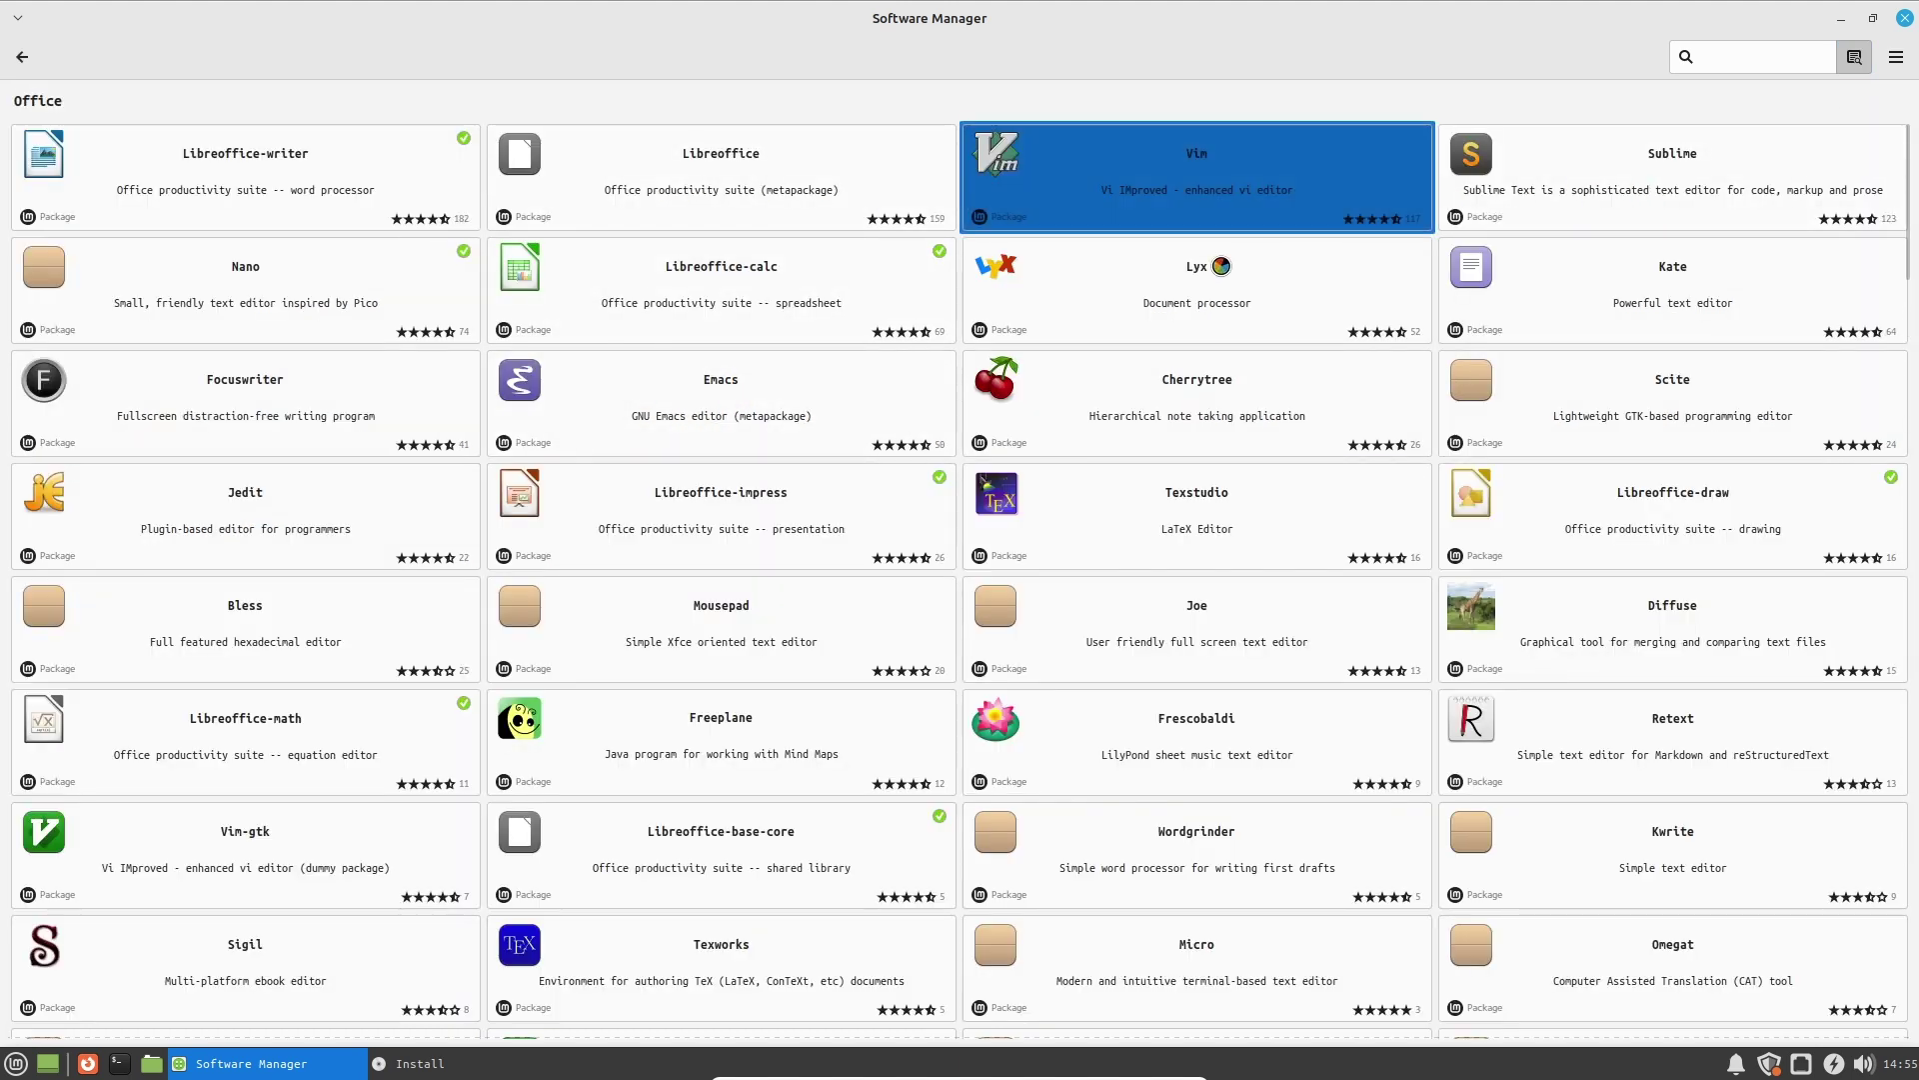
left_click(1146, 527)
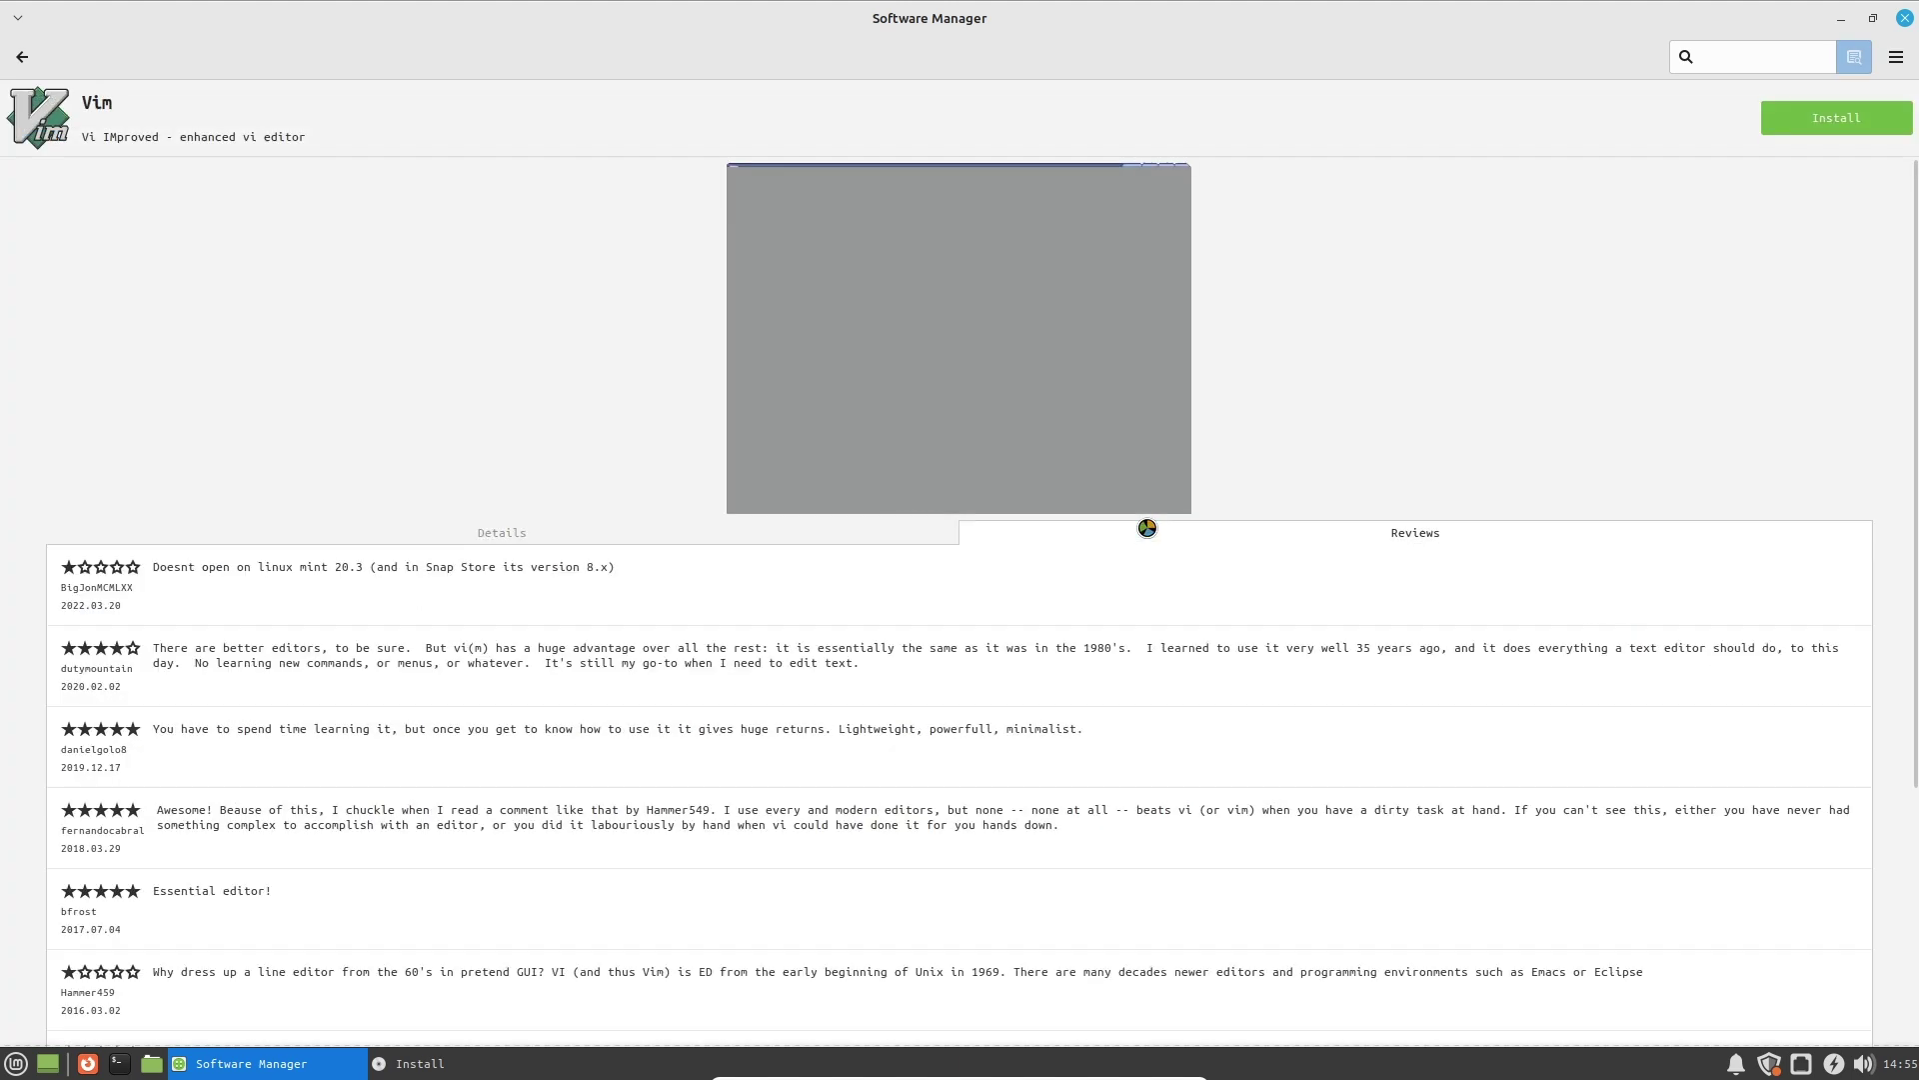
left_click(826, 535)
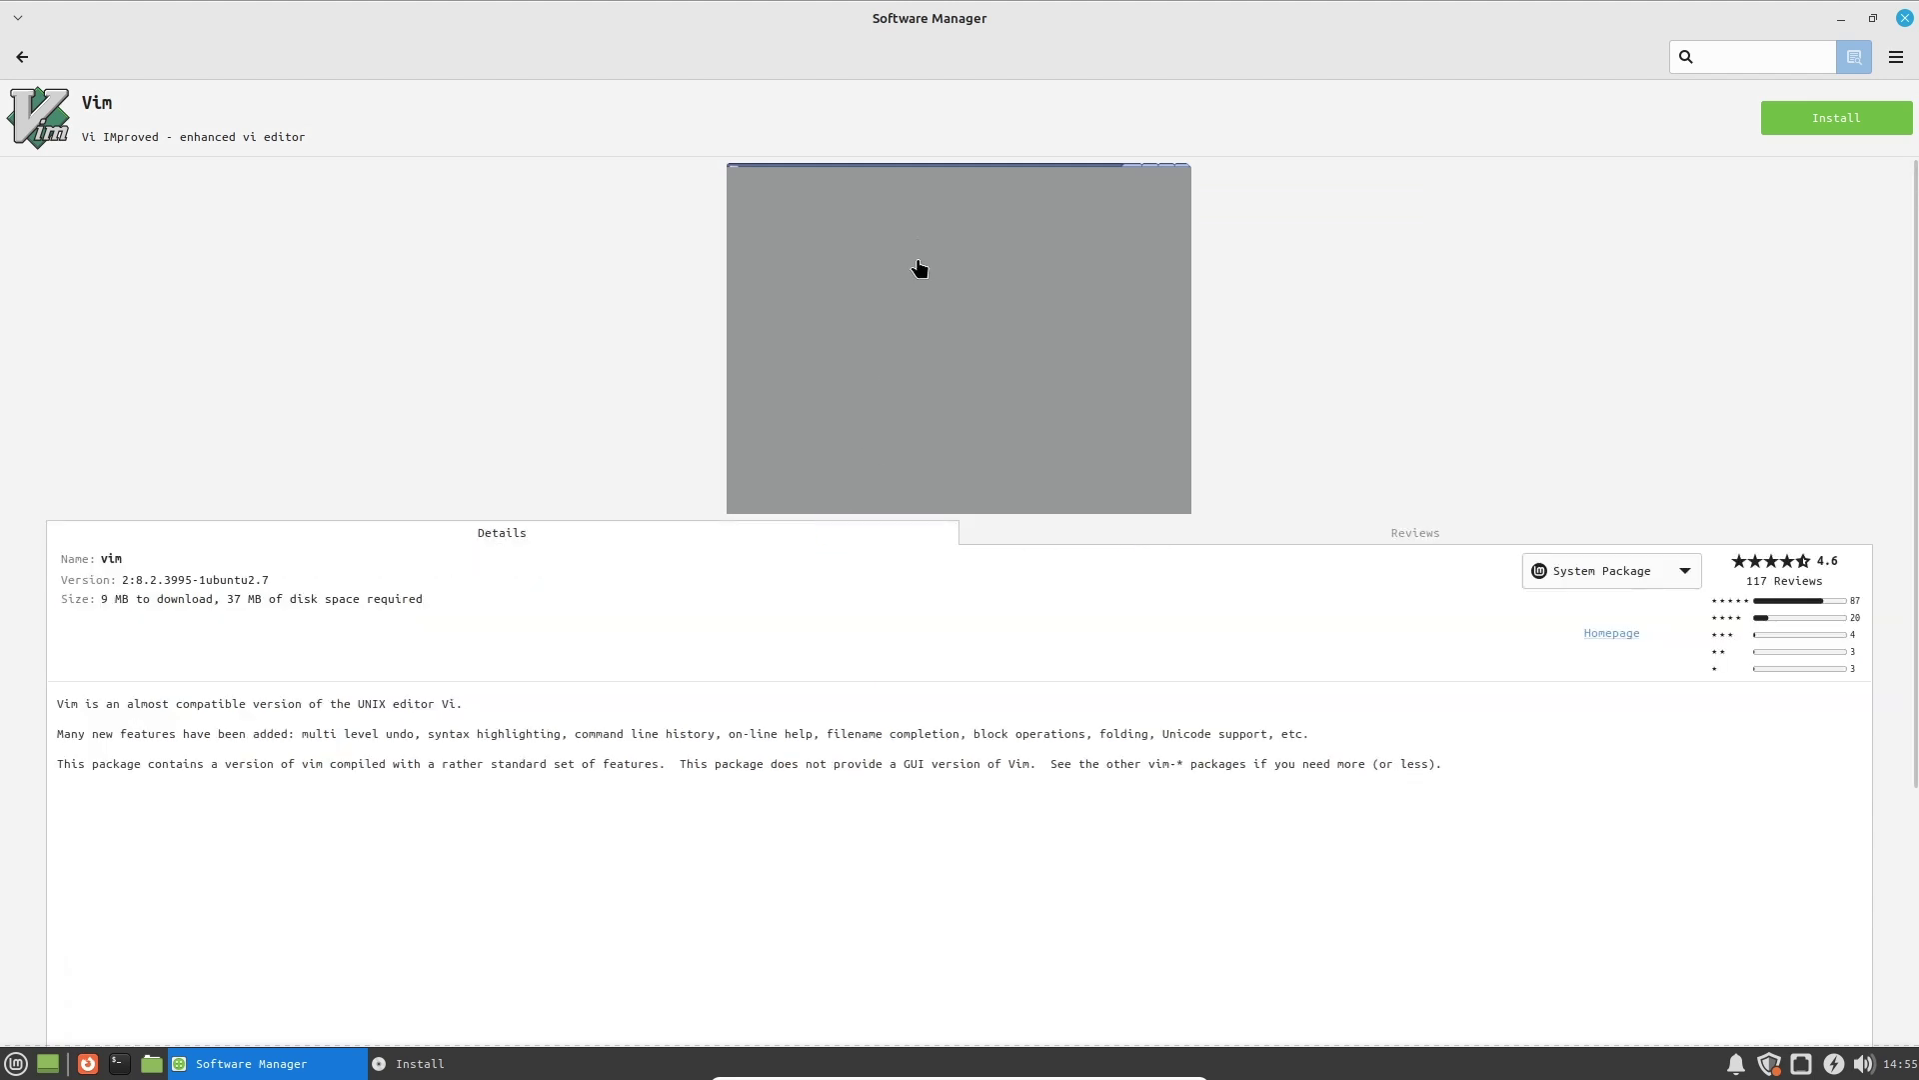
left_click(918, 264)
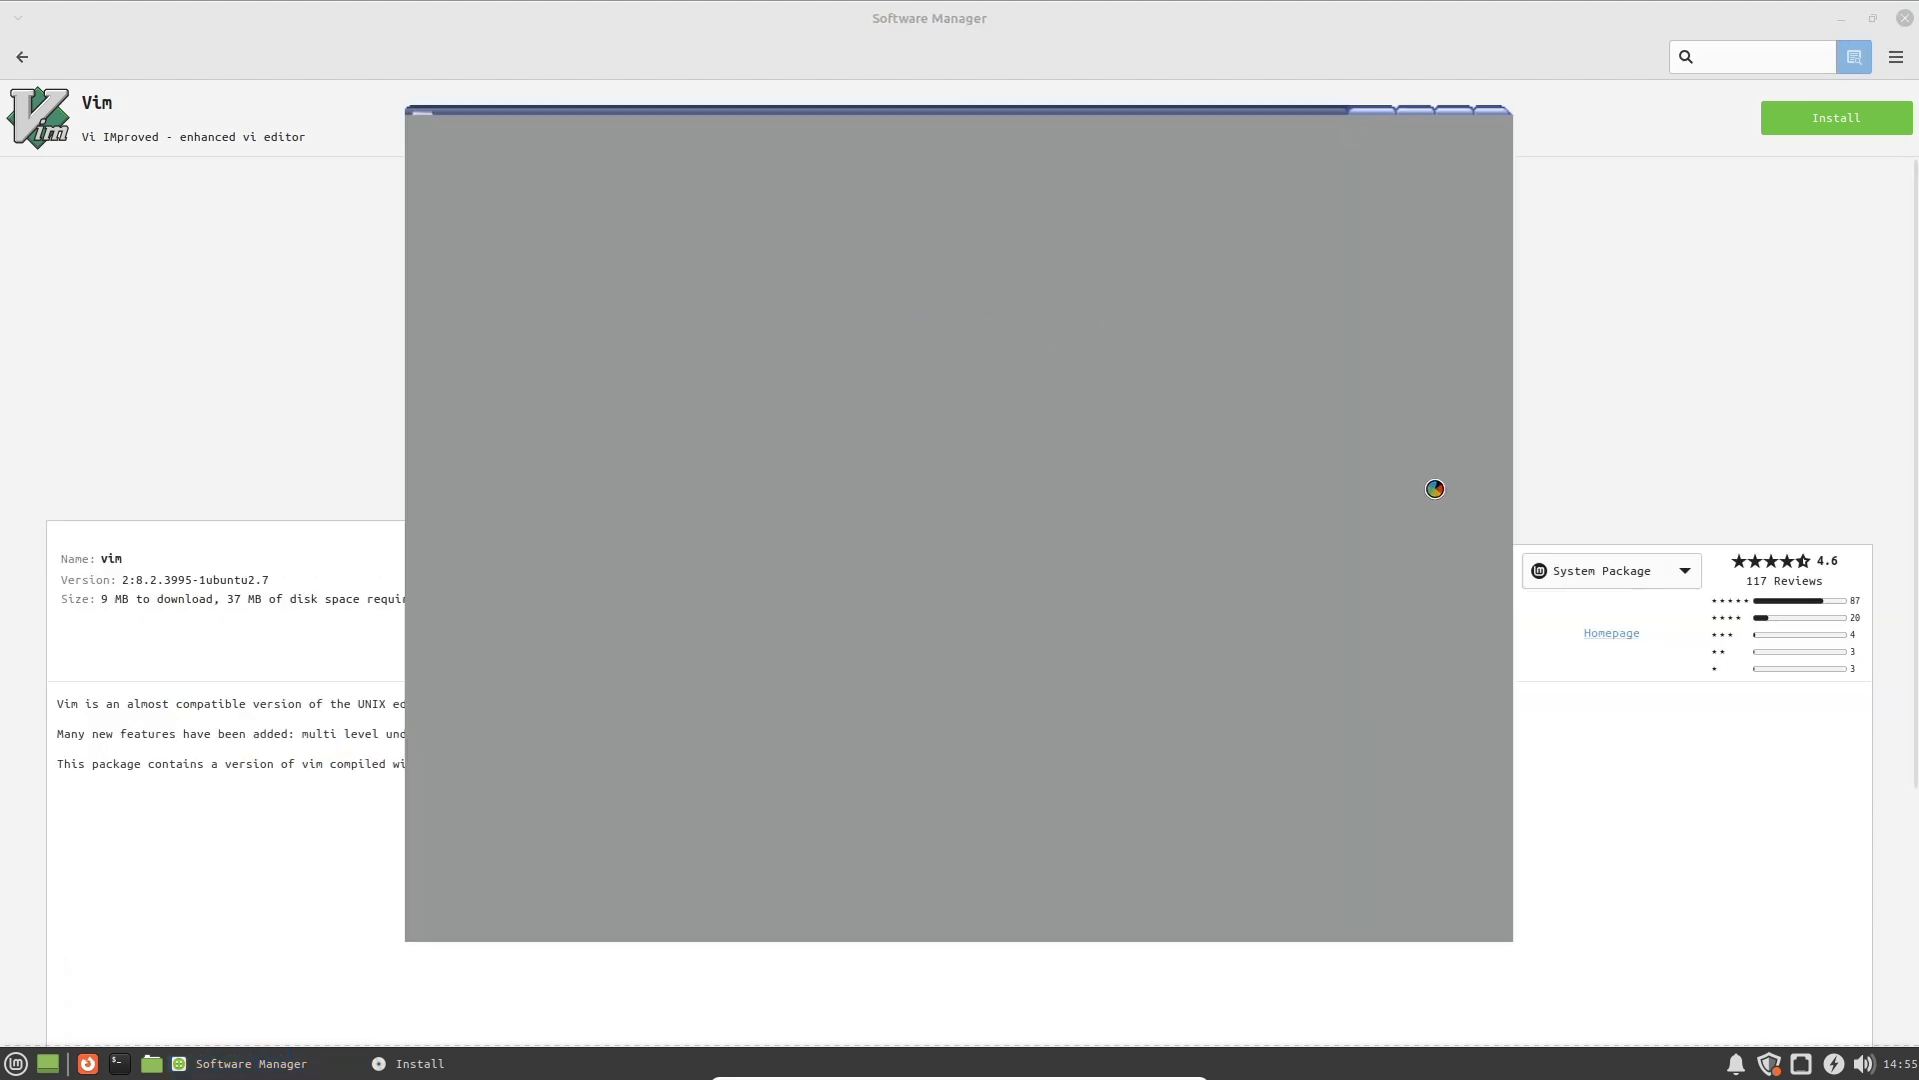
Close the enlarged Vim screenshot and go back through the Office list to home.
left_click(298, 1067)
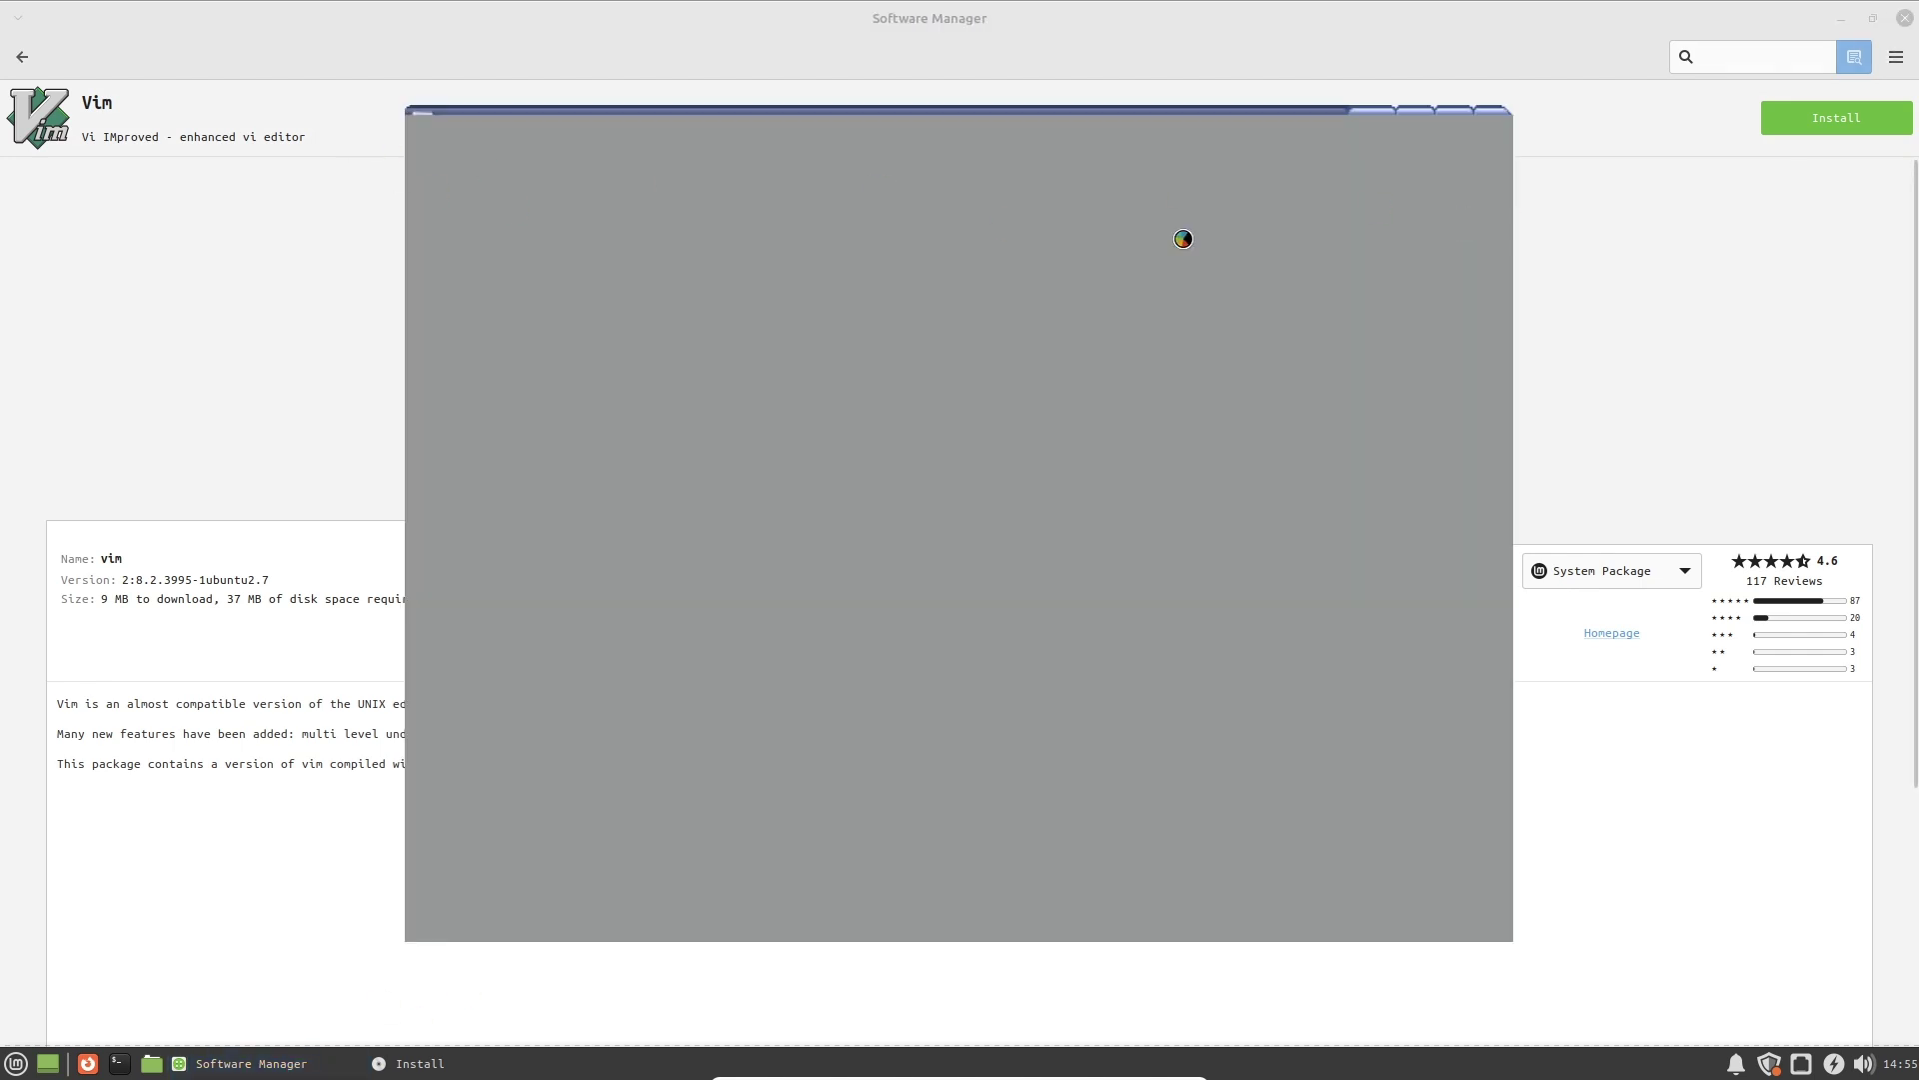
left_click(1628, 326)
left_click(22, 56)
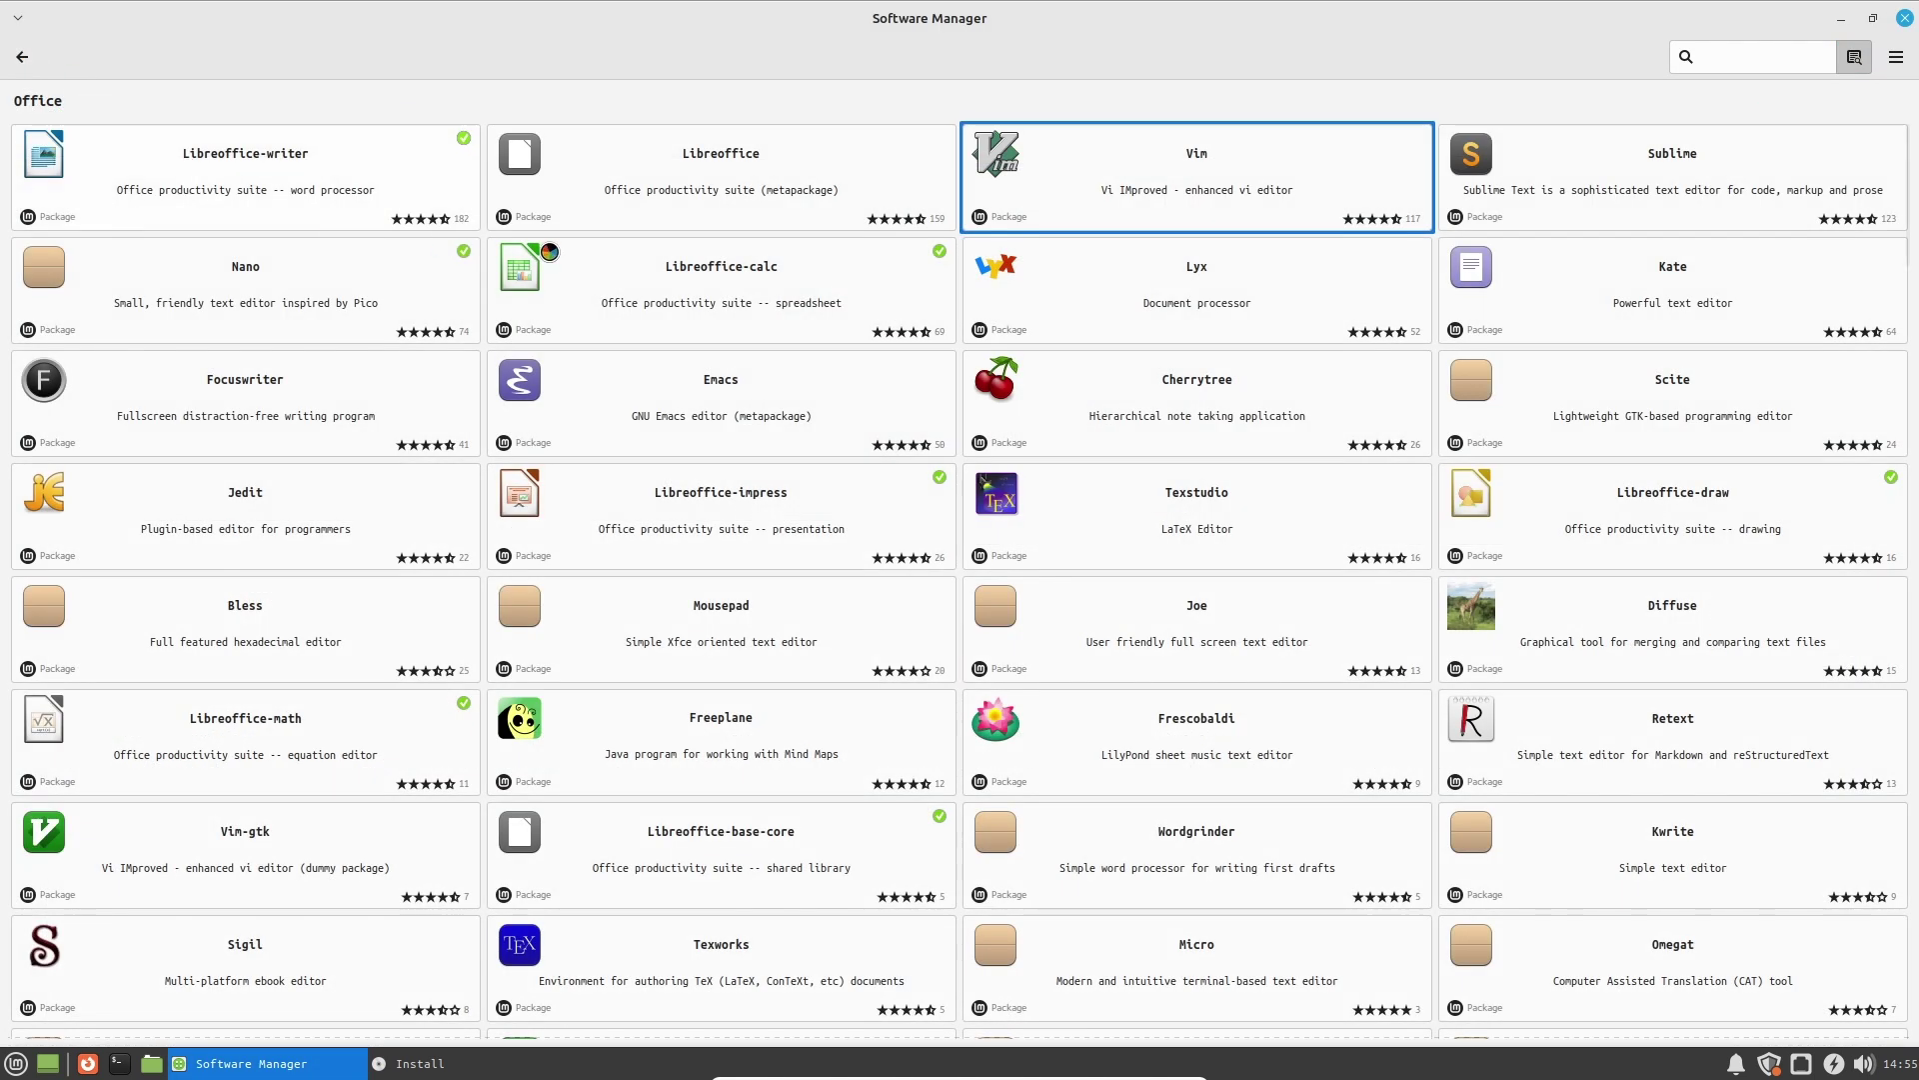
left_click(38, 60)
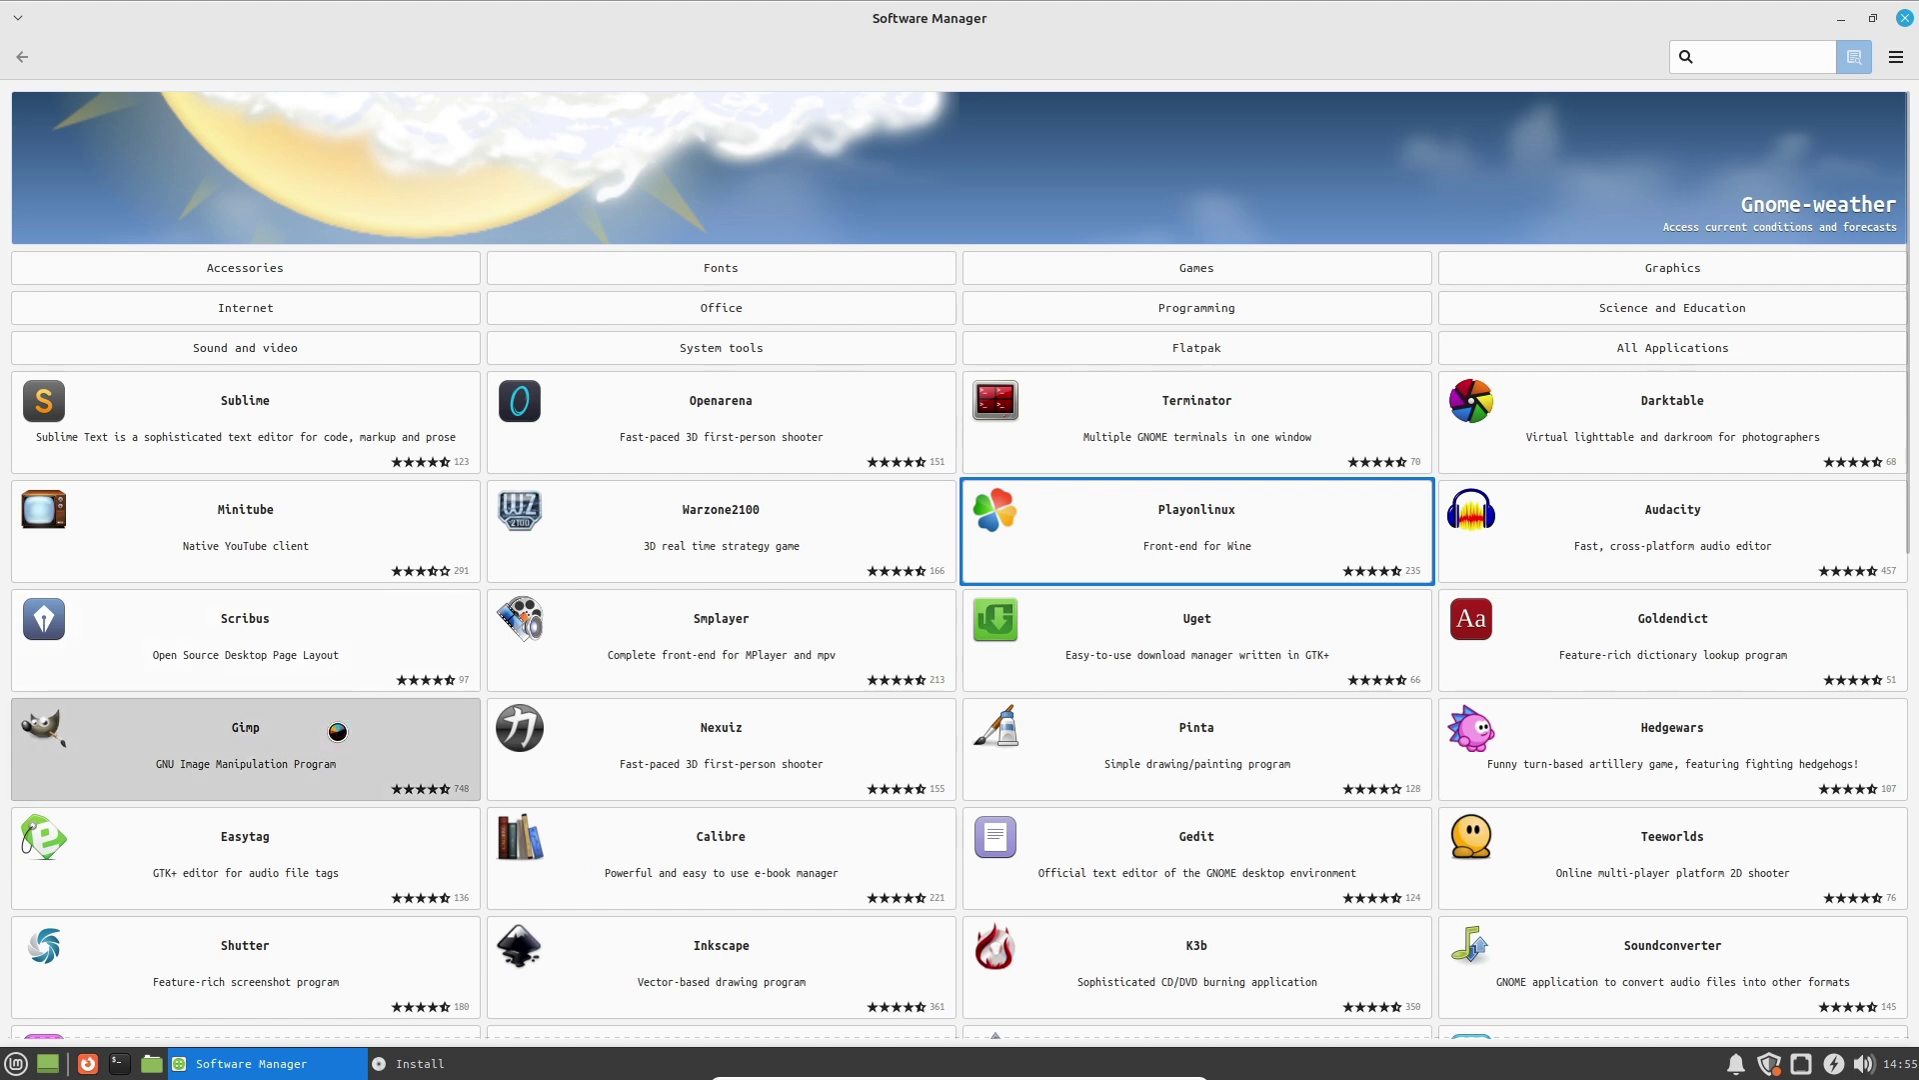
View the Gimp page and screenshot, then the Hedgewars and Darktable detail pages.
left_click(336, 729)
left_click(920, 360)
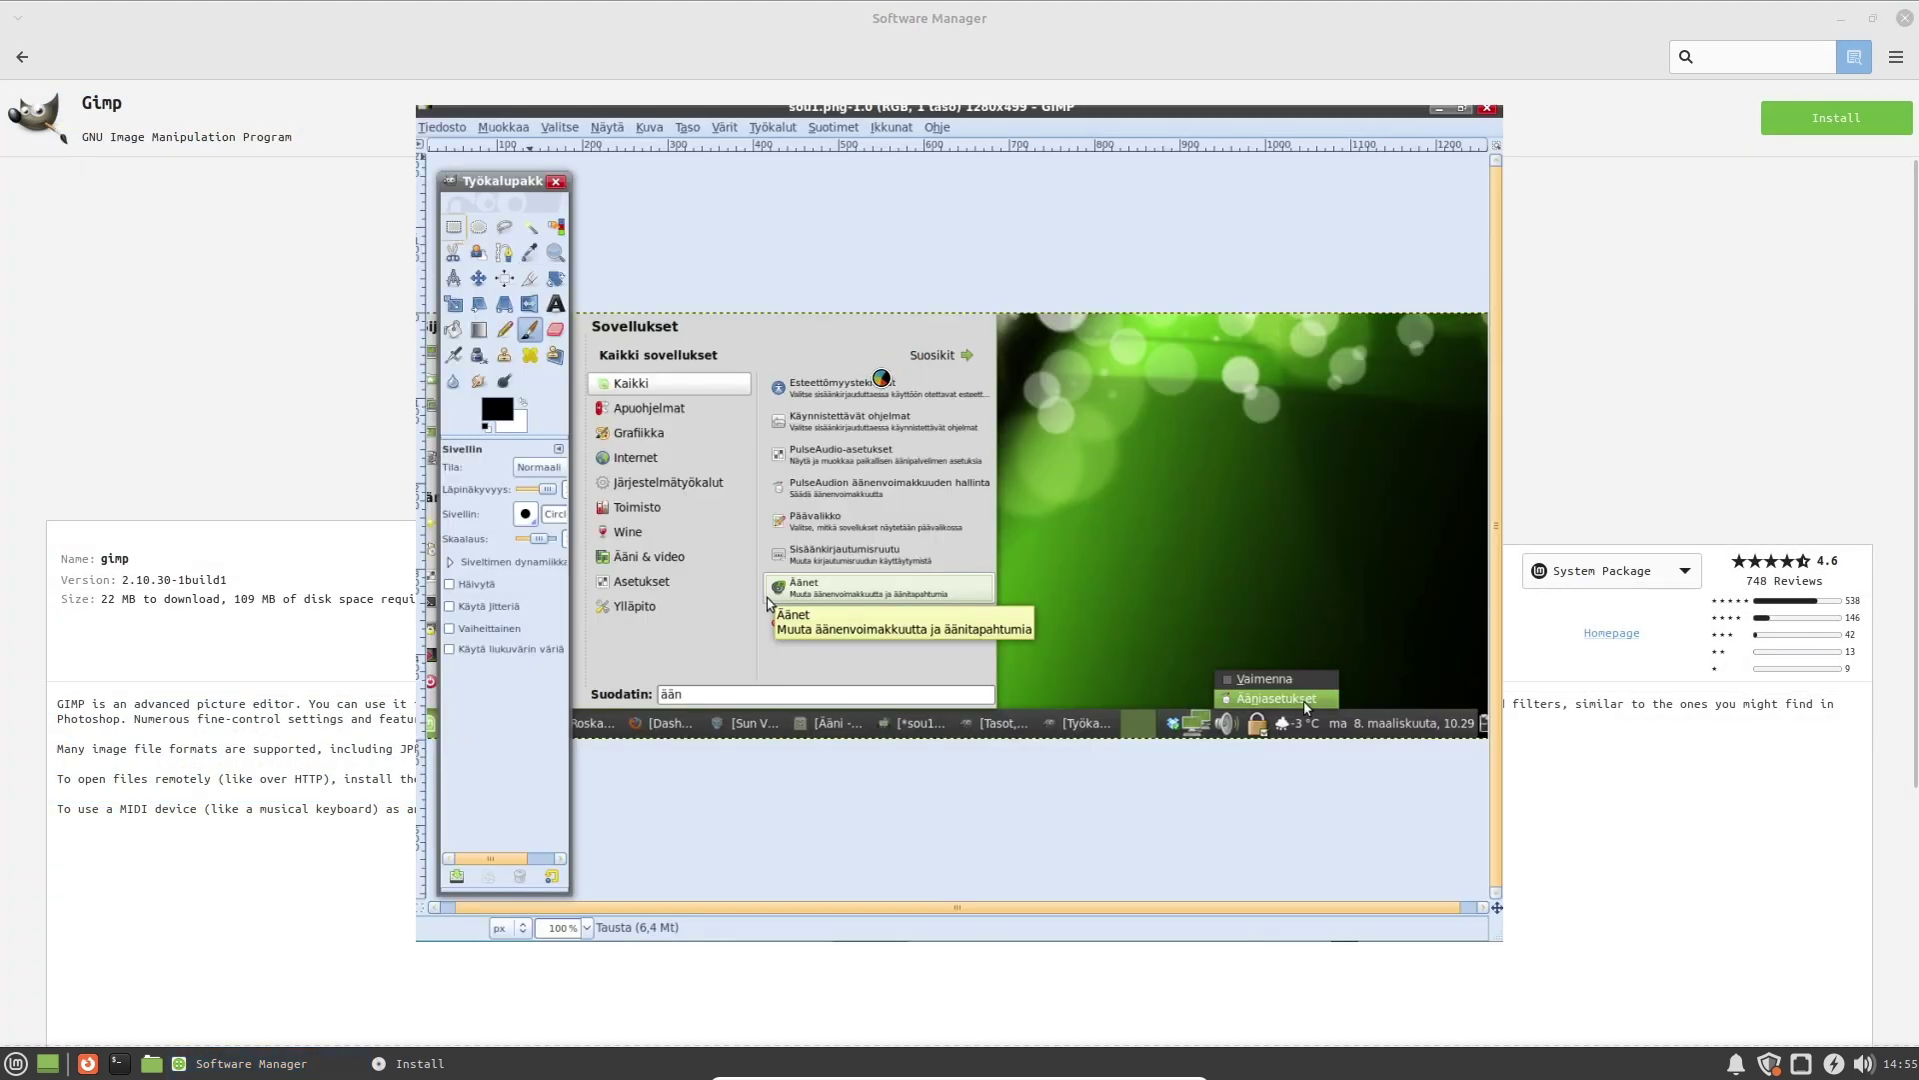
left_click(1400, 235)
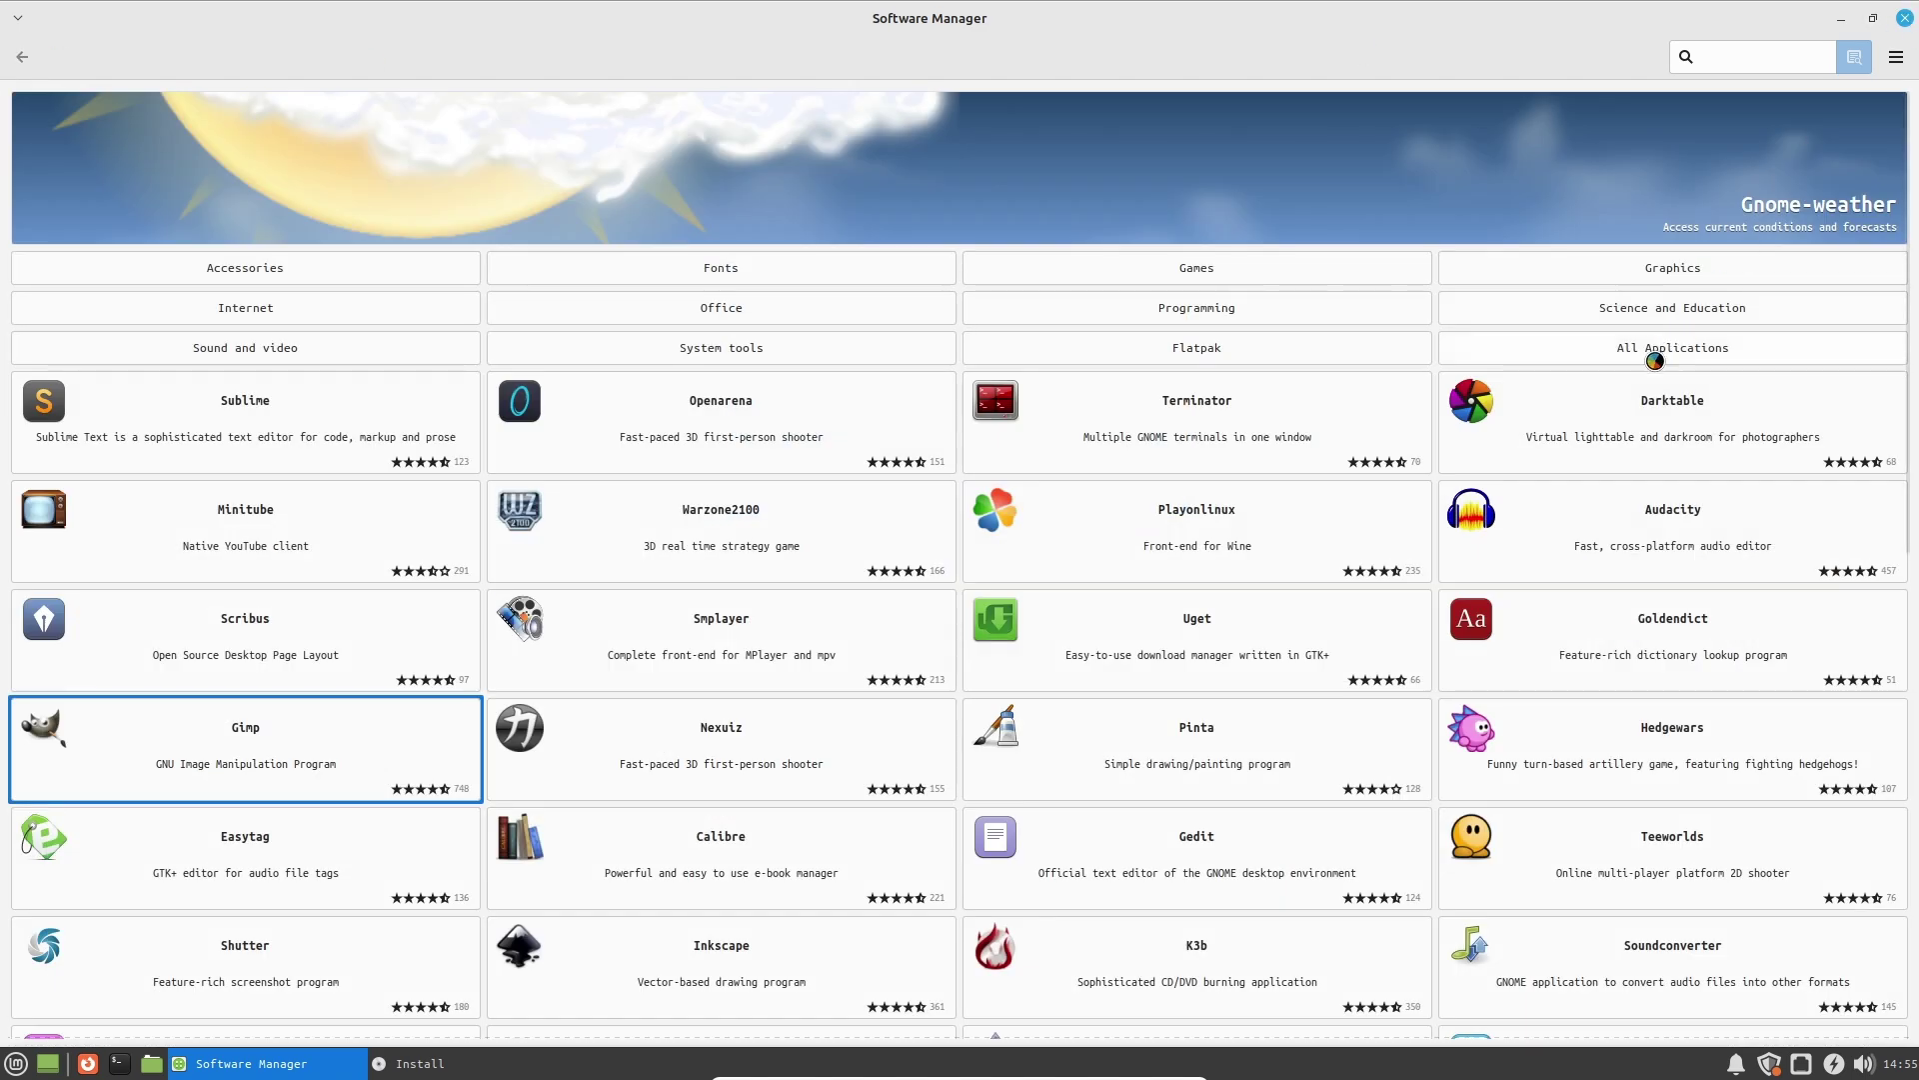
left_click(1579, 750)
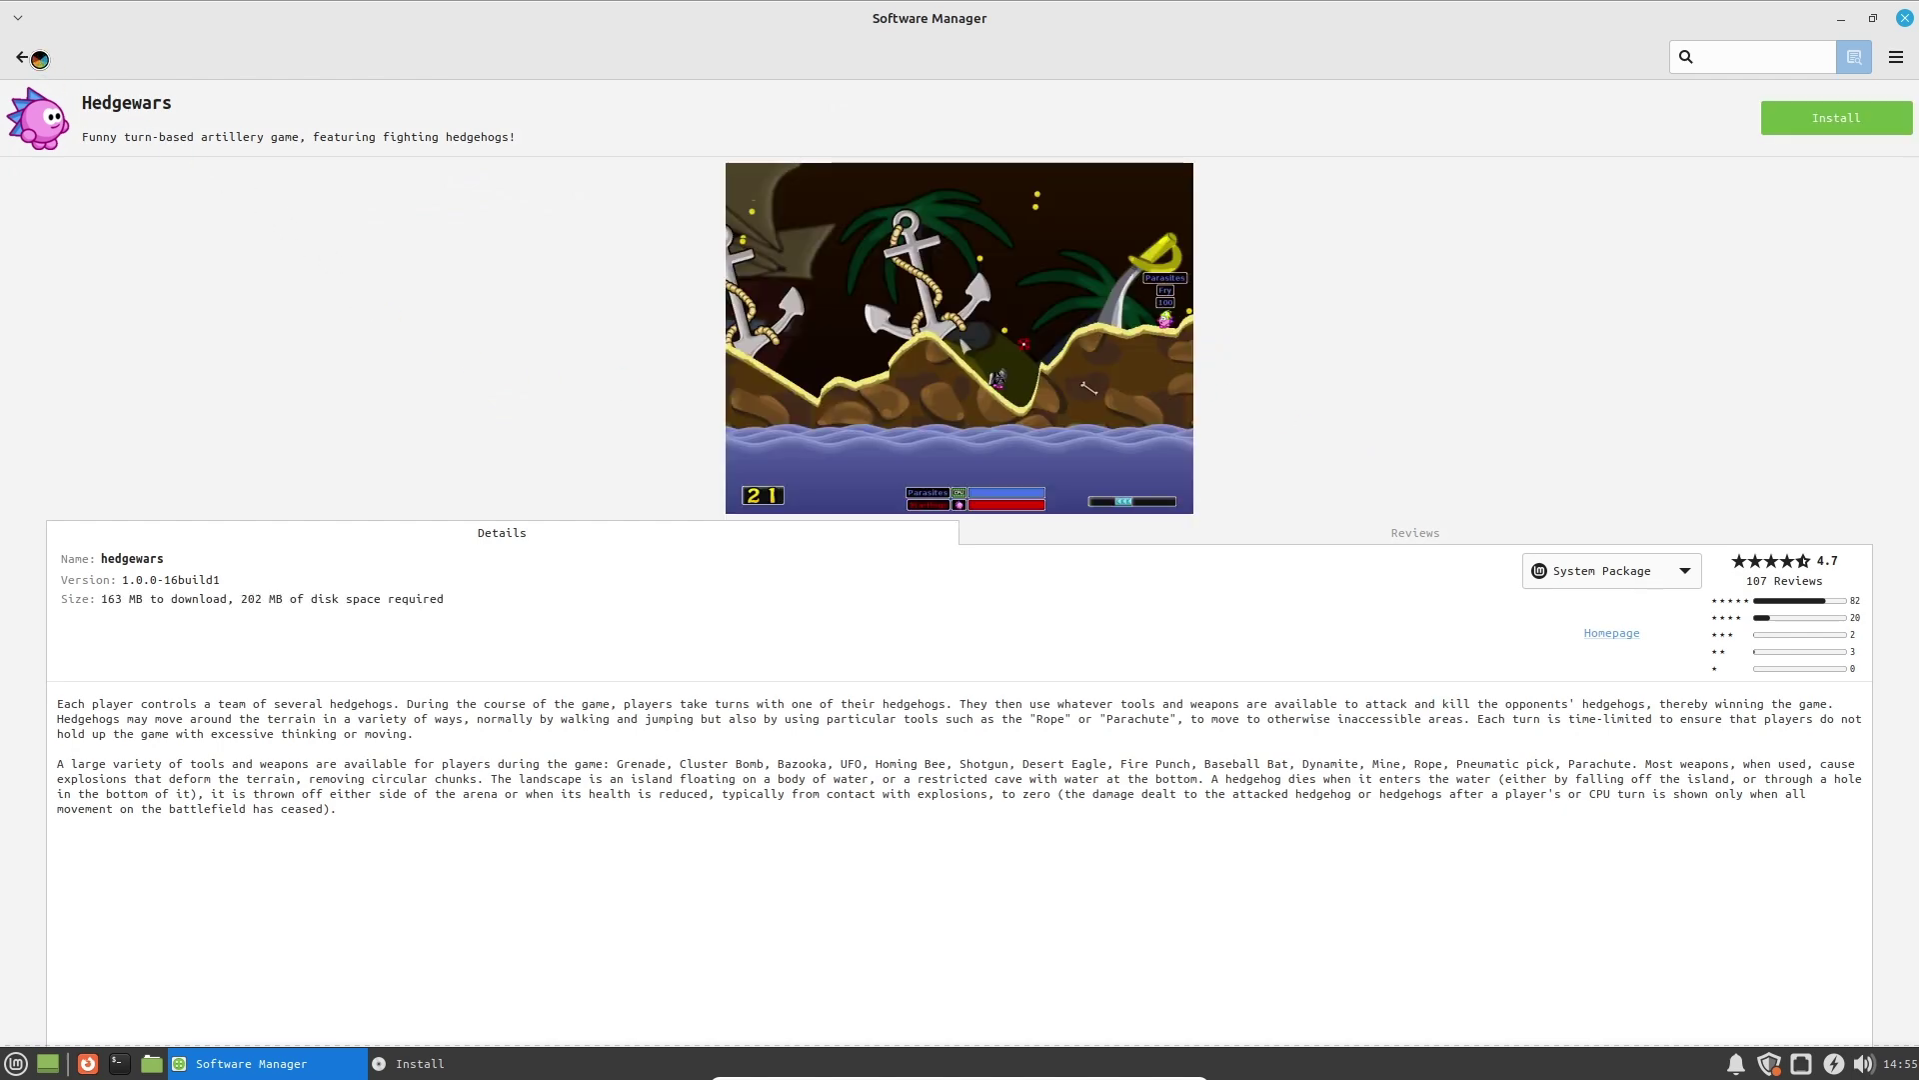
left_click(22, 56)
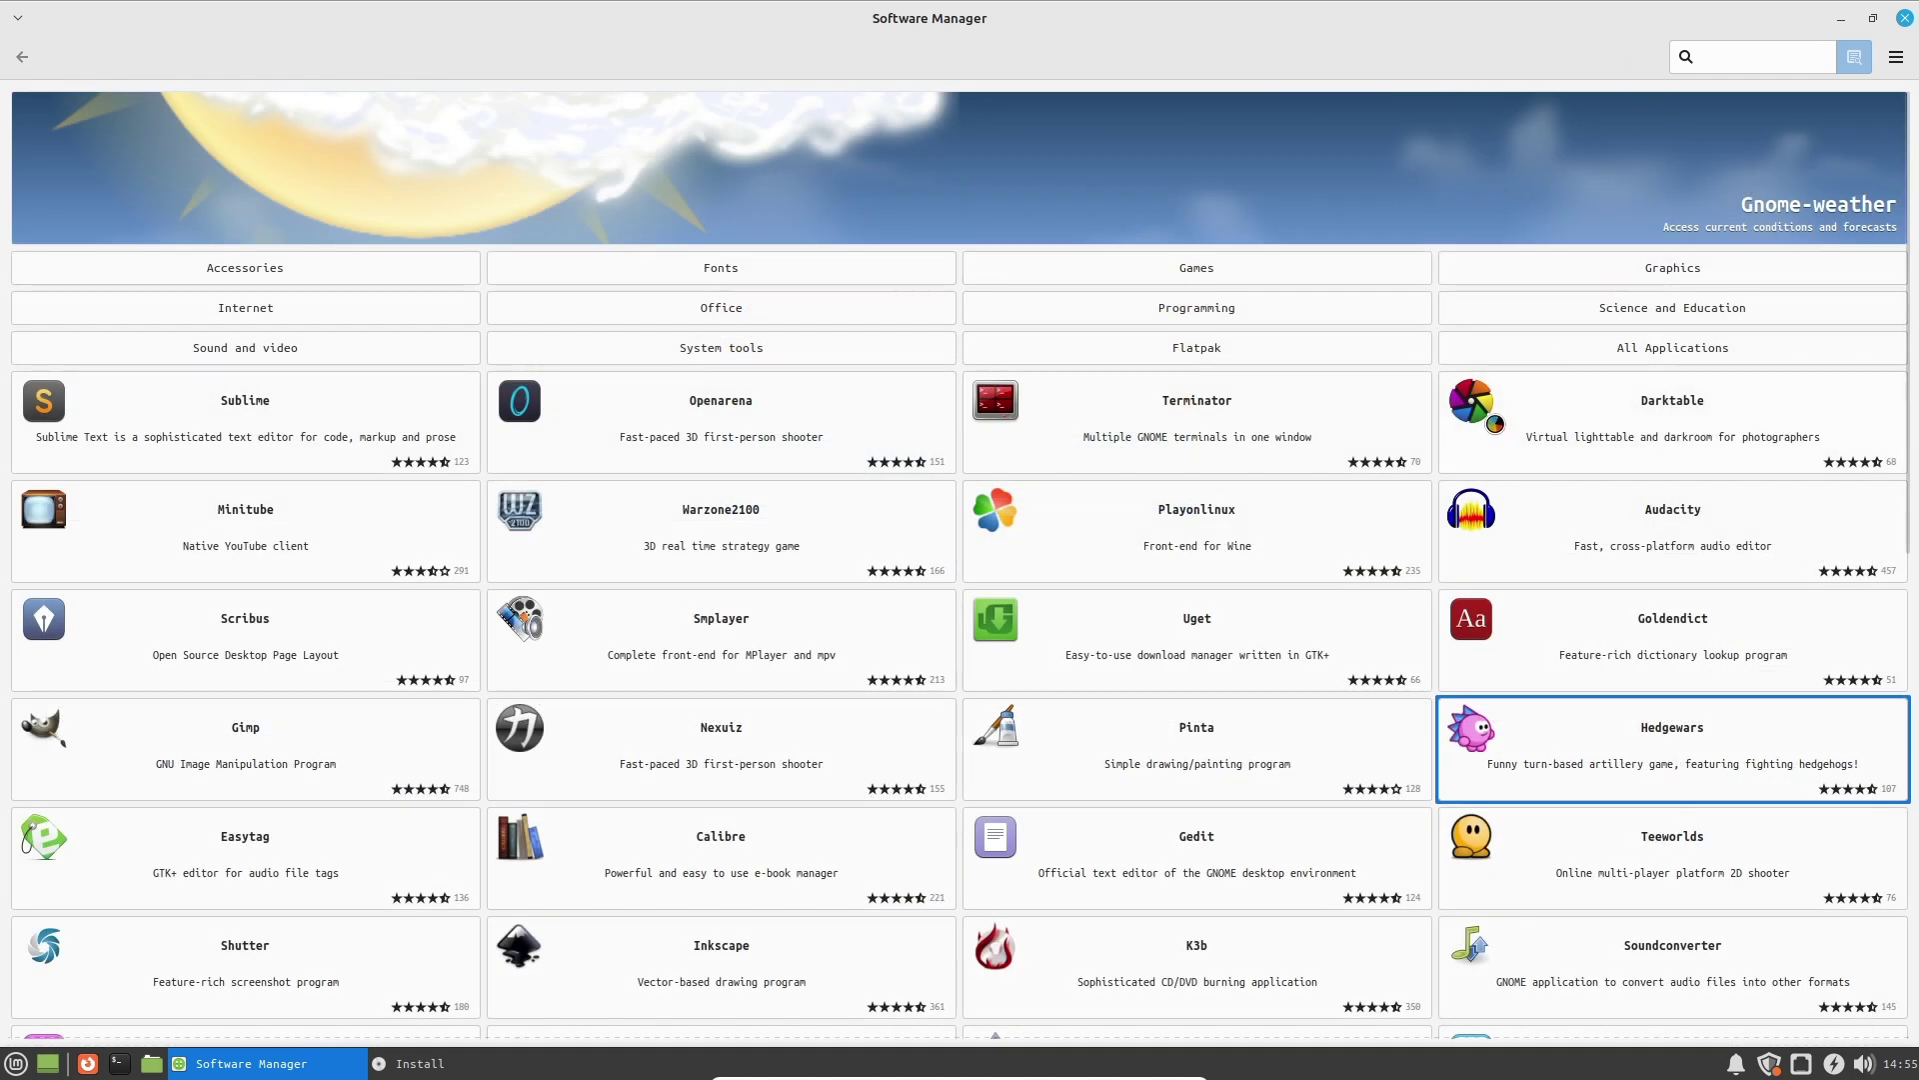
left_click(1528, 418)
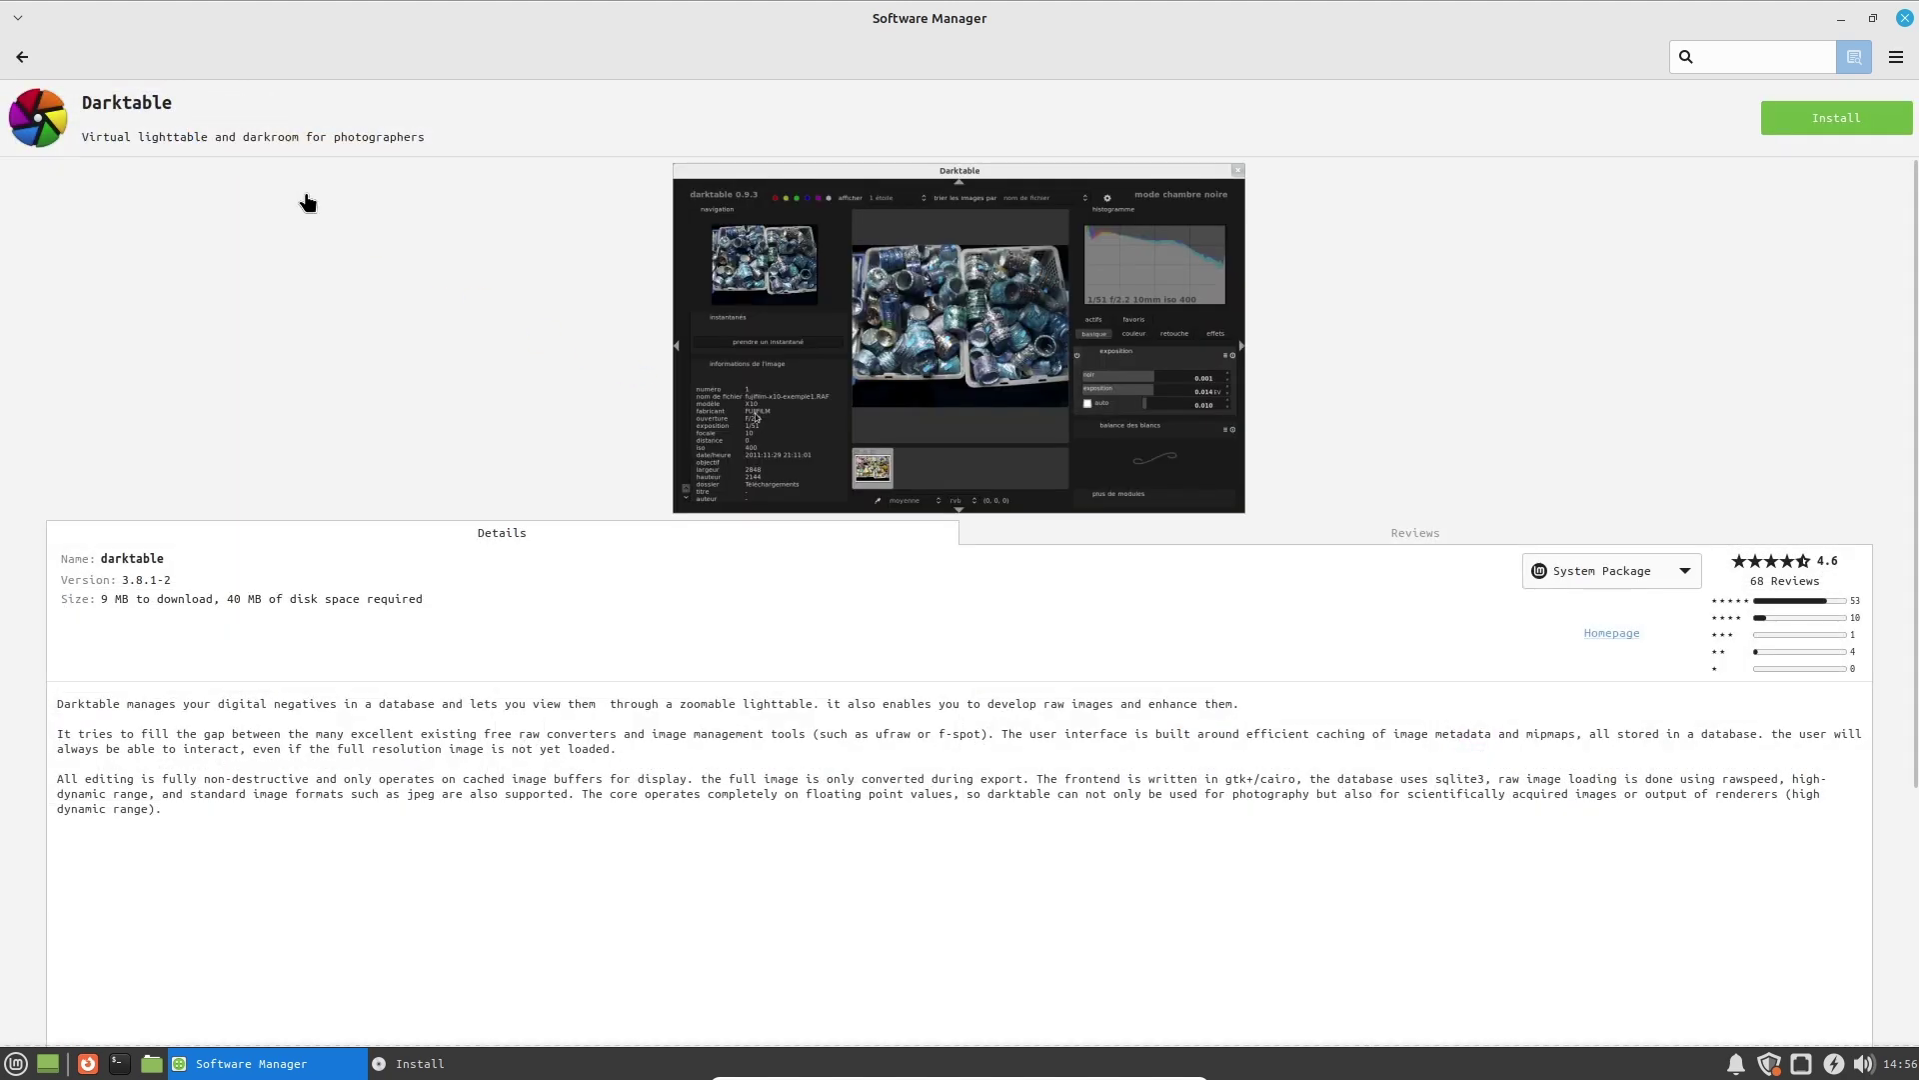
left_click(22, 56)
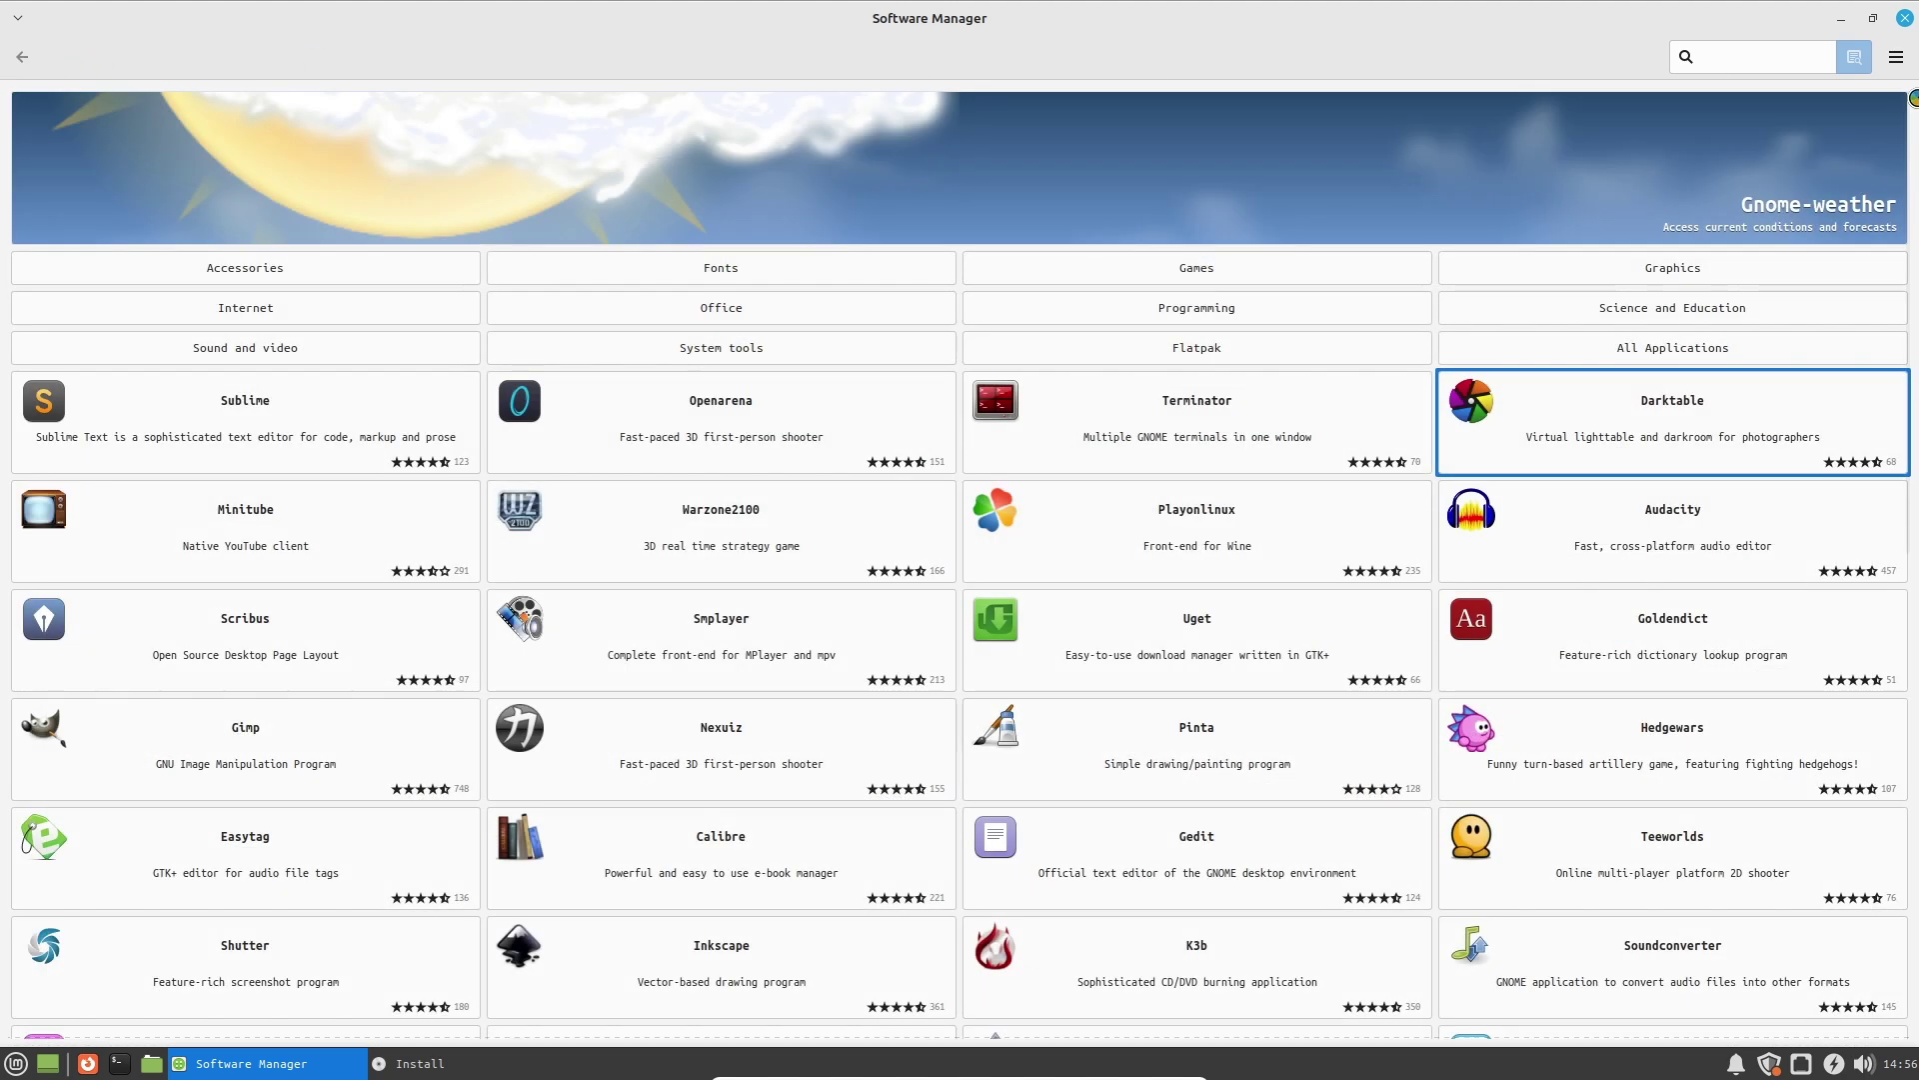
Close Software Manager and list the System category in the Mint menu.
left_click(1896, 19)
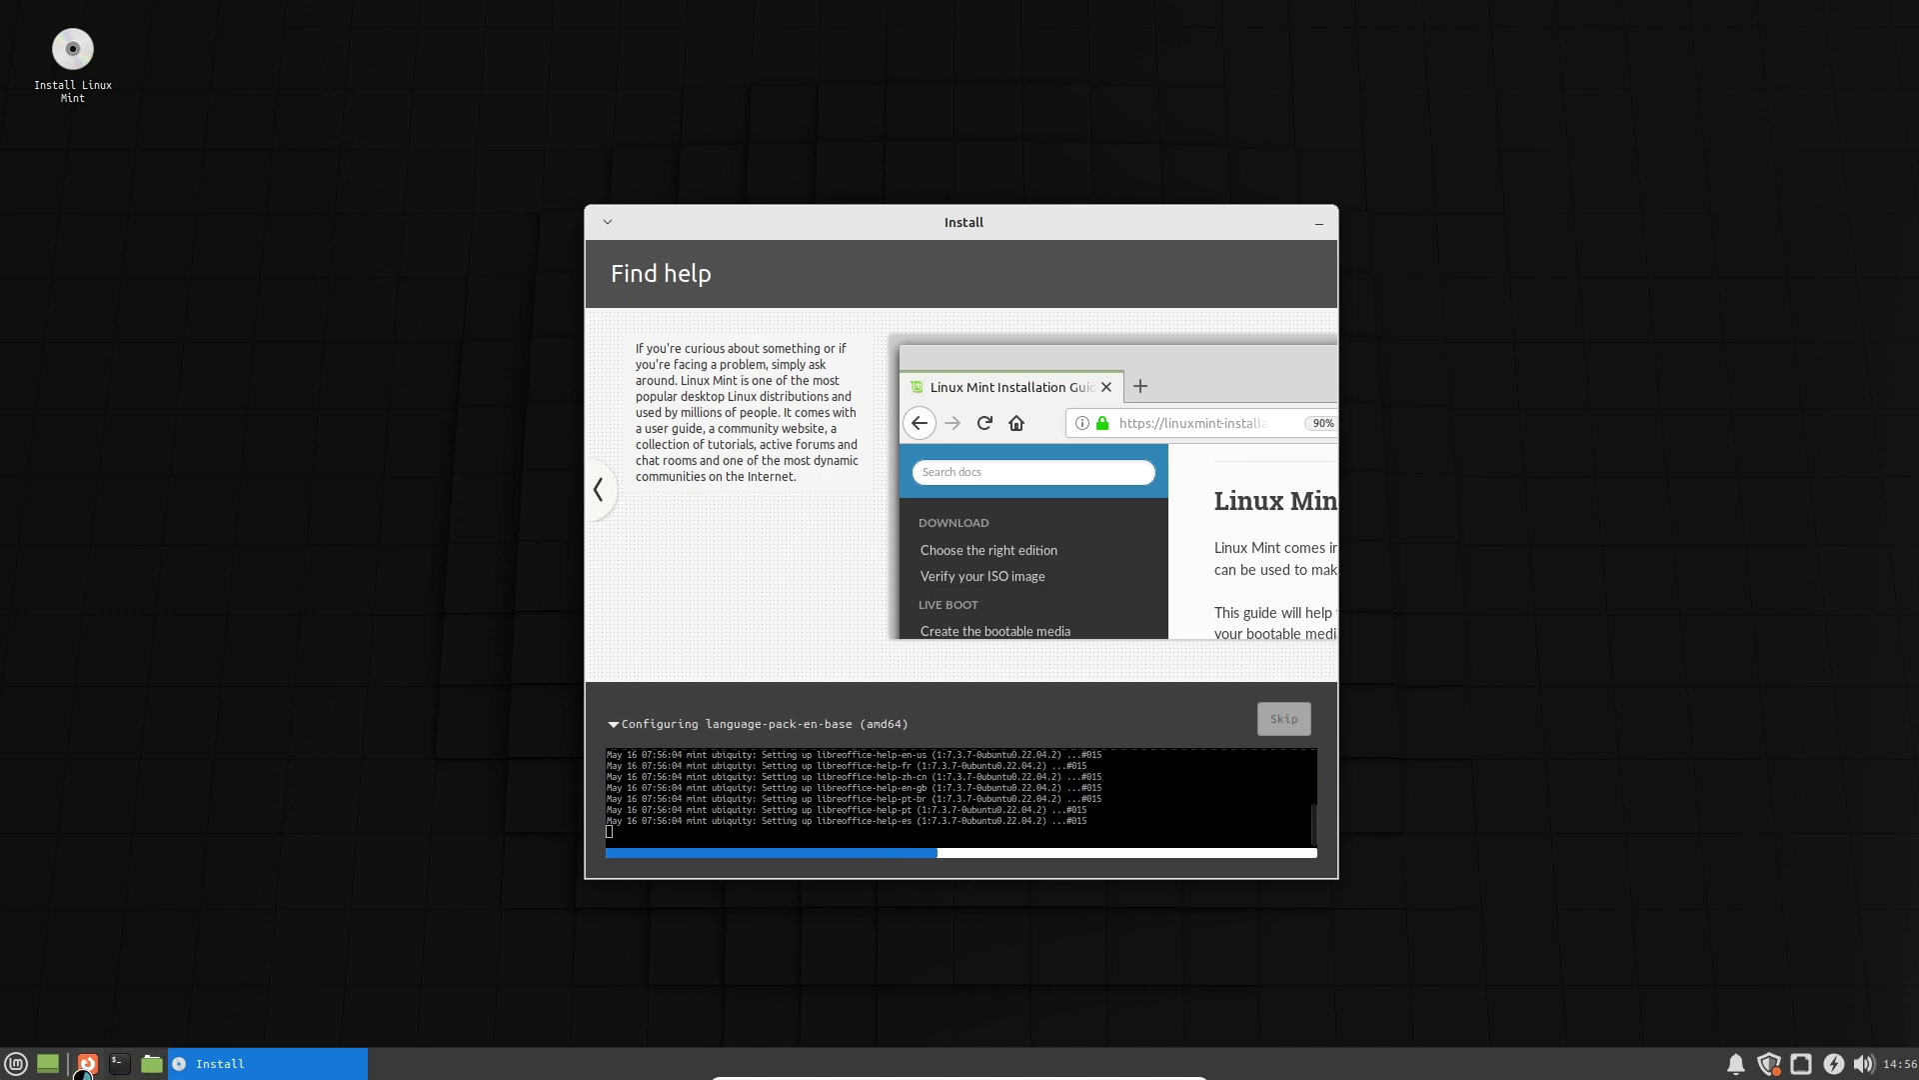
left_click(15, 1062)
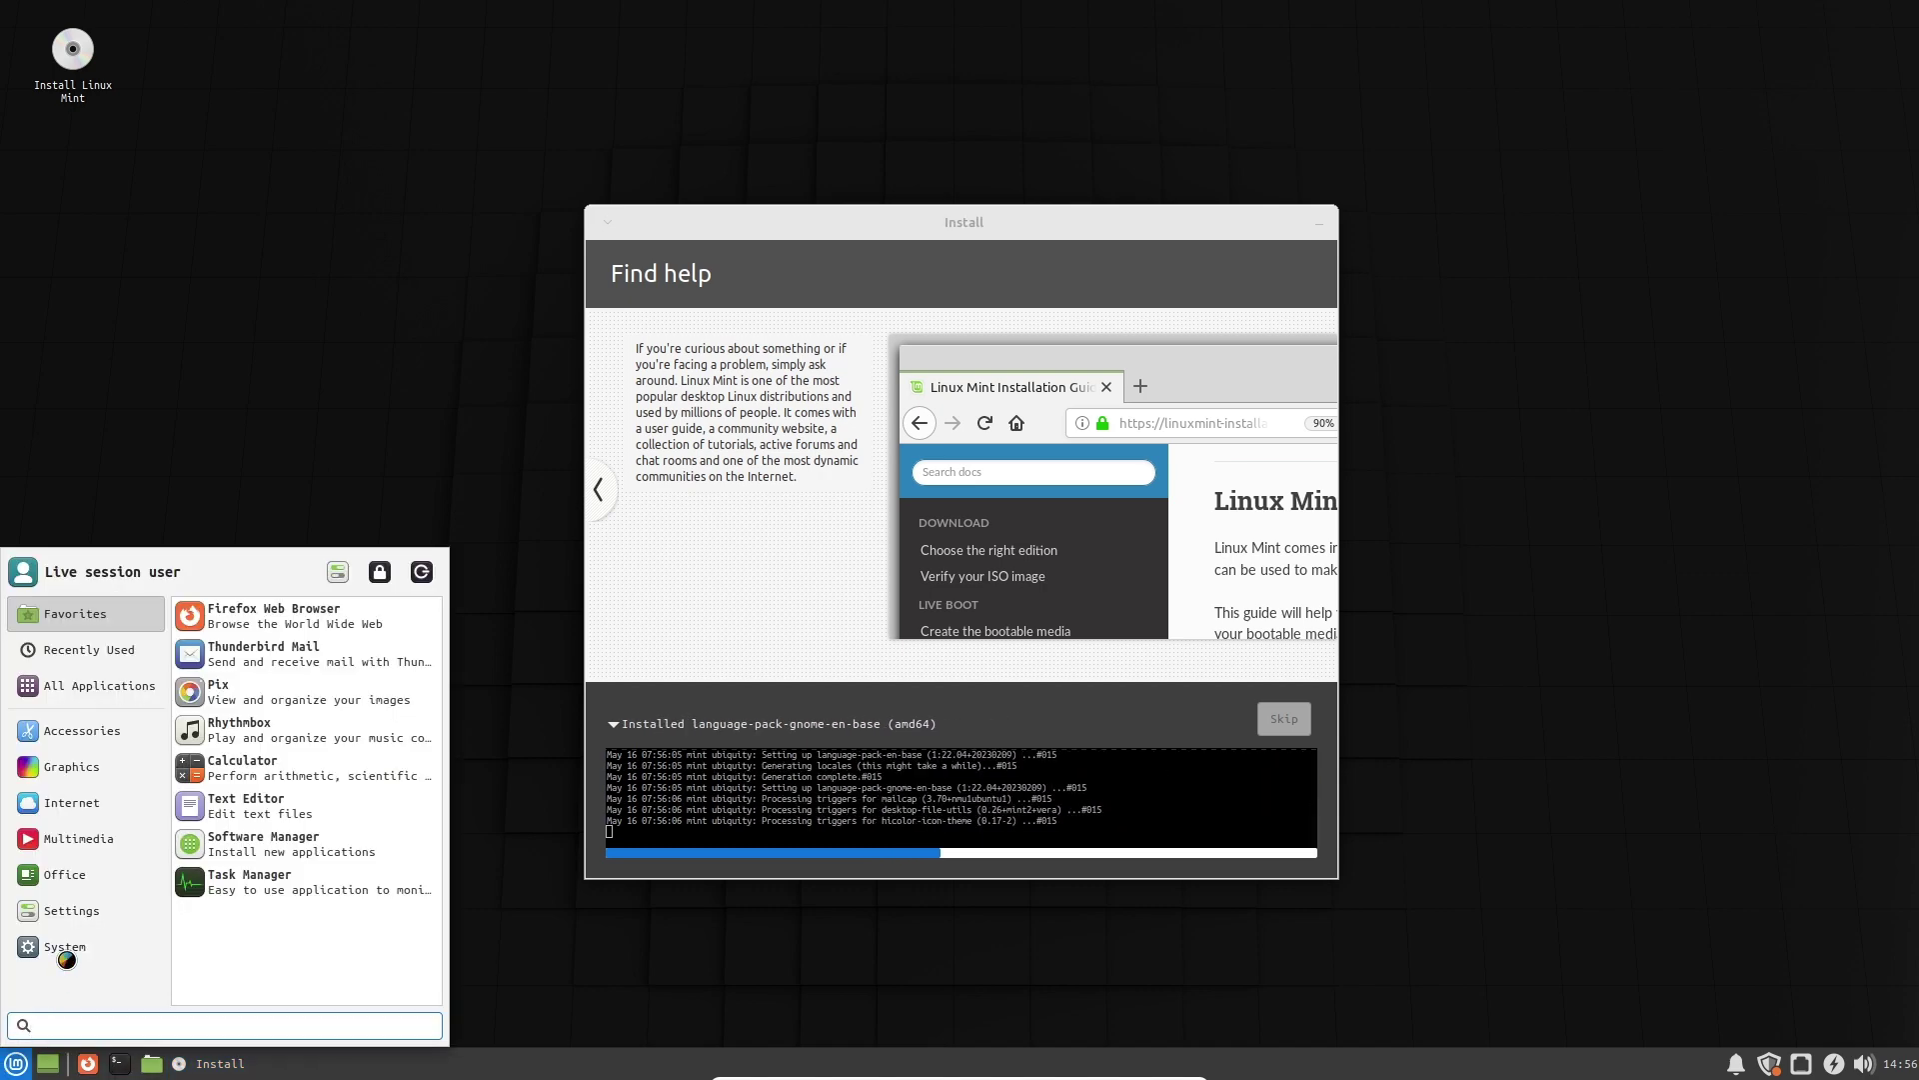
mouse_move(80, 942)
scroll(290, 915, "down", 5)
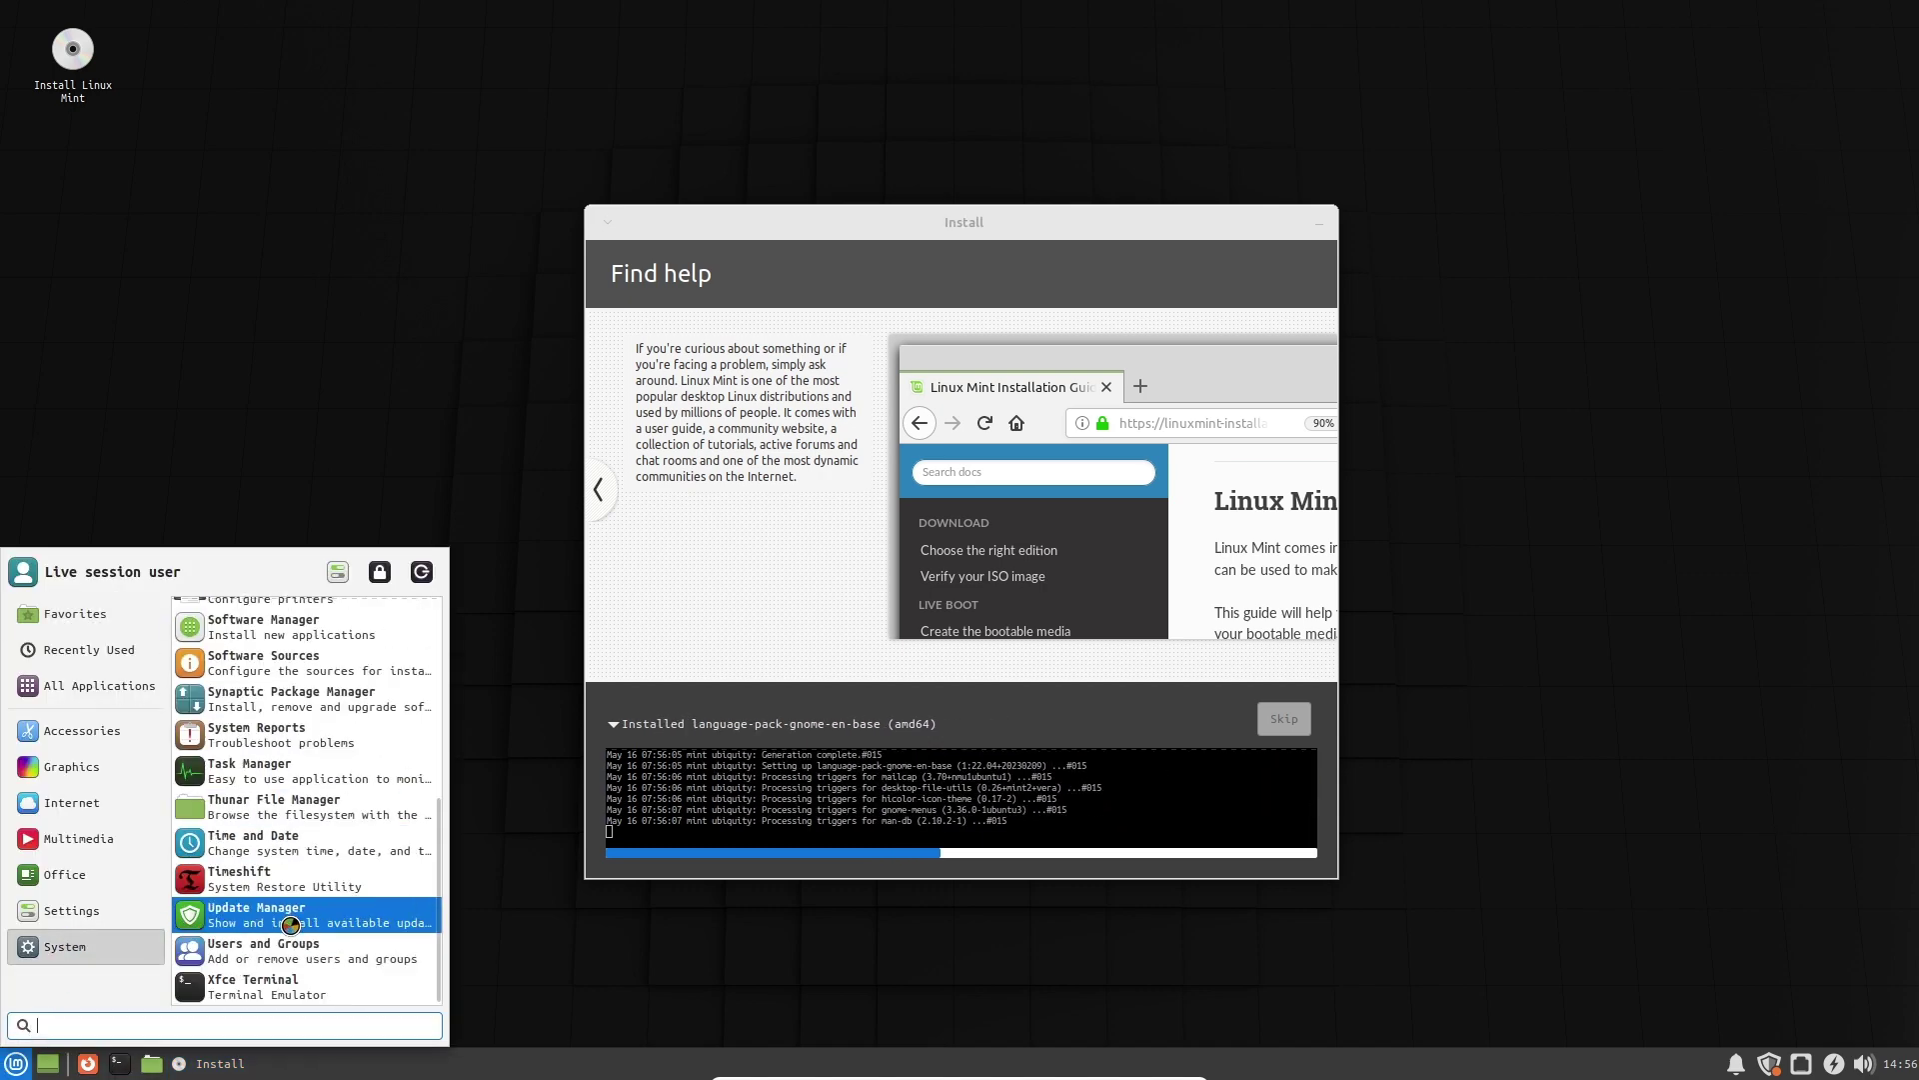
Launch Xfce Terminal on the right, run htop, and move the installer window left.
left_click(310, 995)
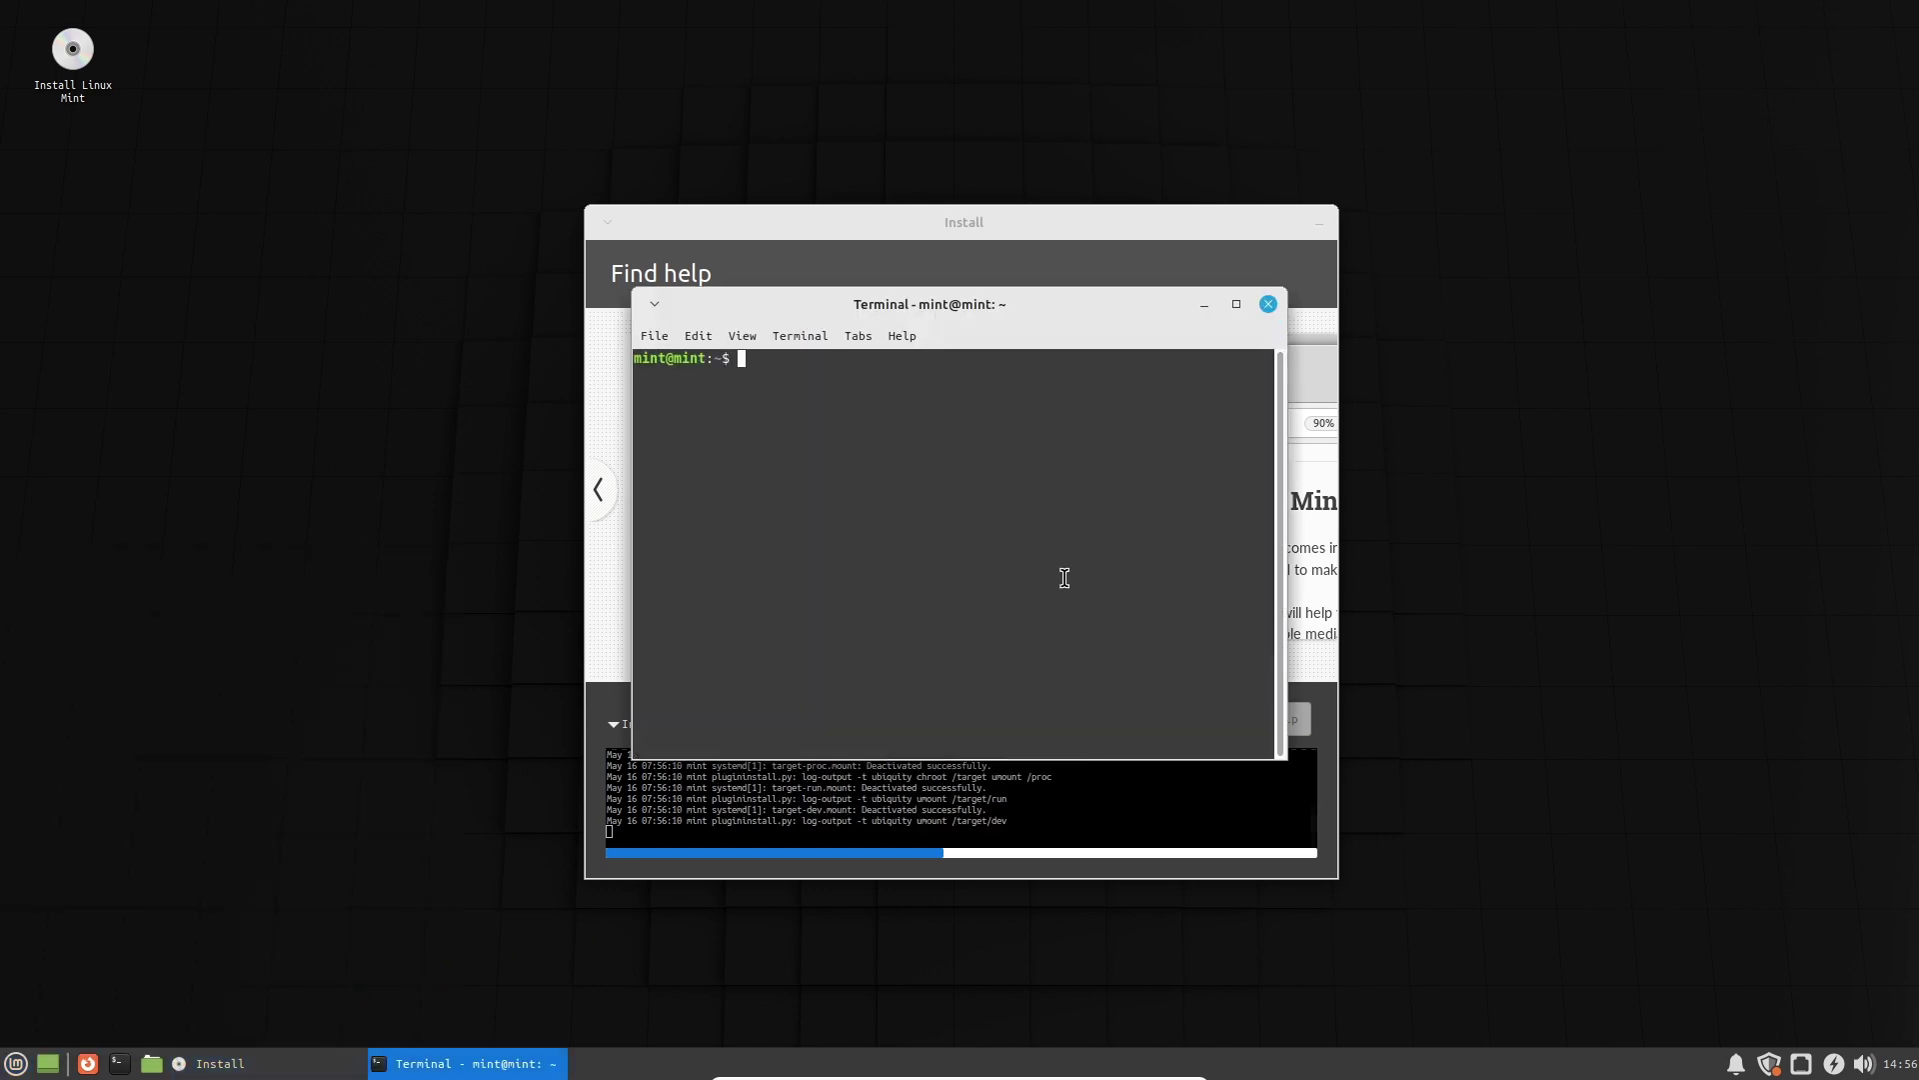
left_click_drag(1037, 318, 1276, 353)
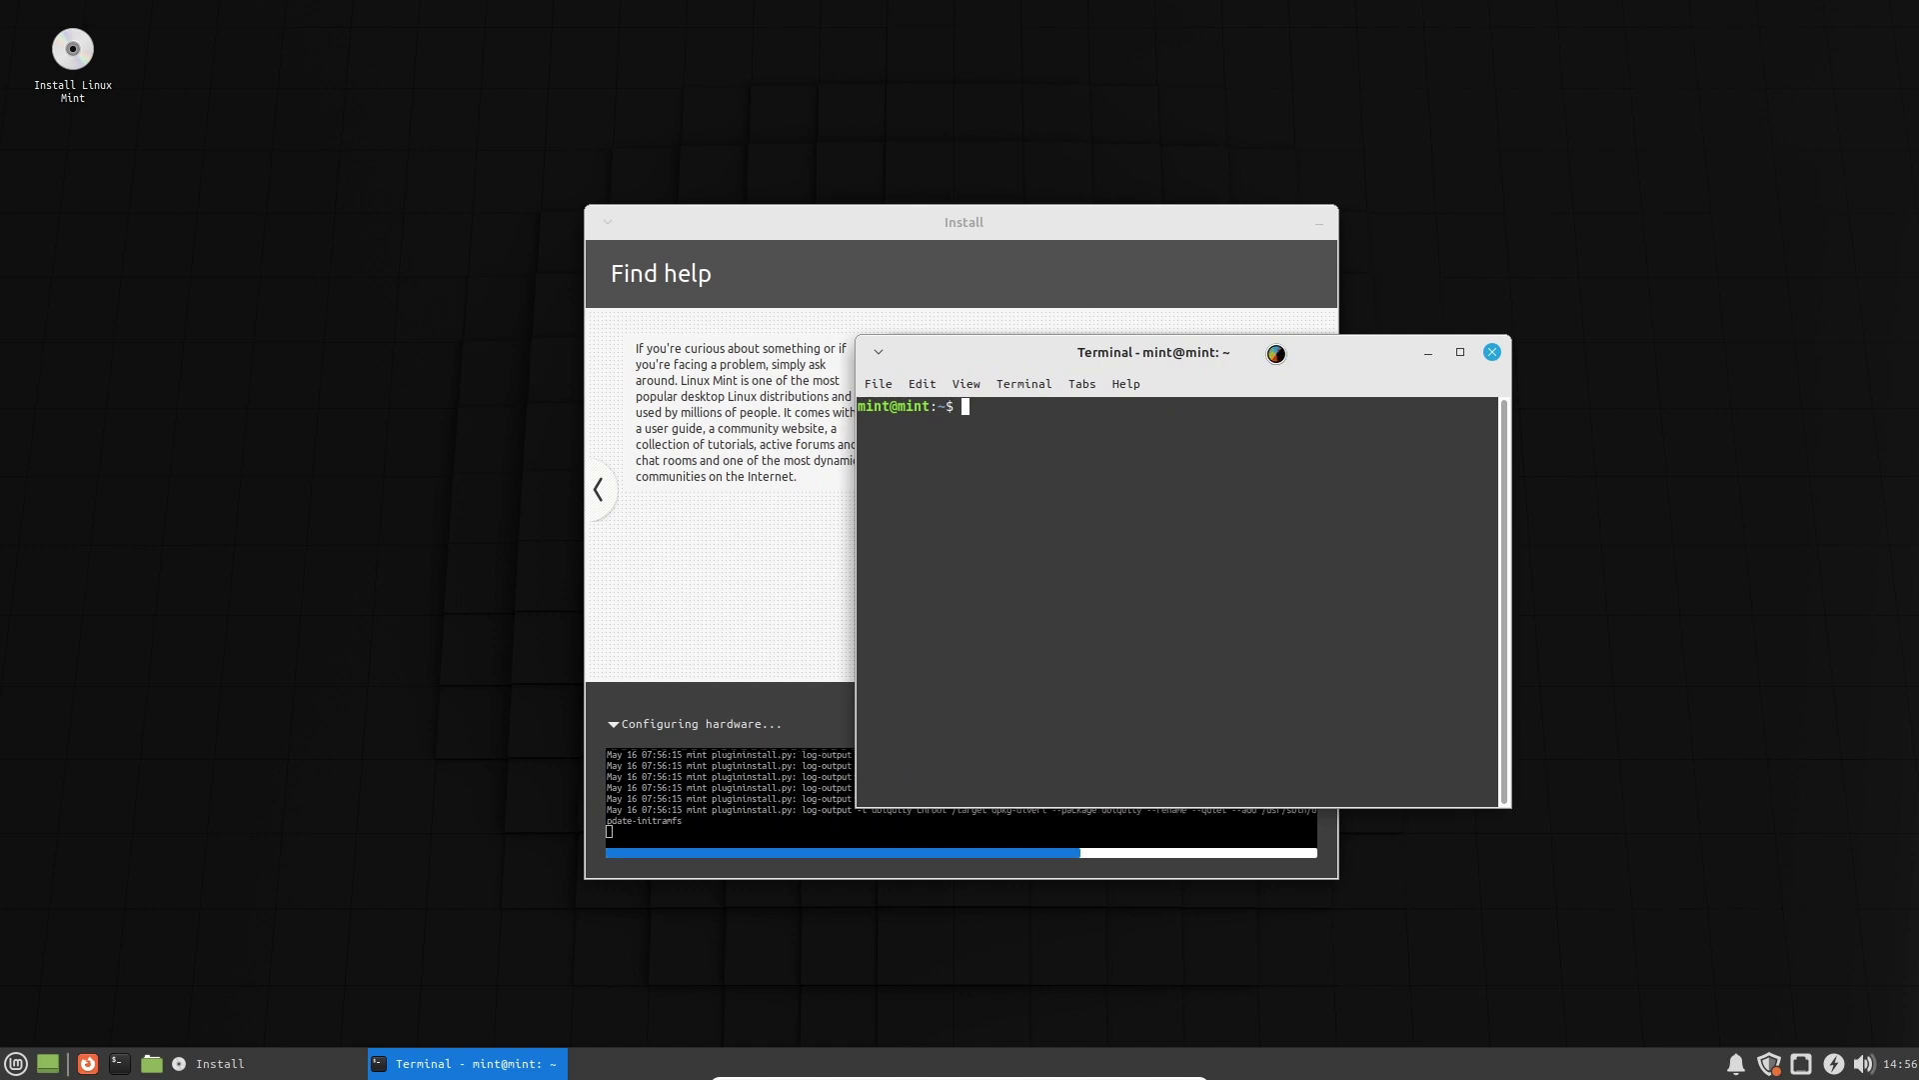
type("op")
key("Return")
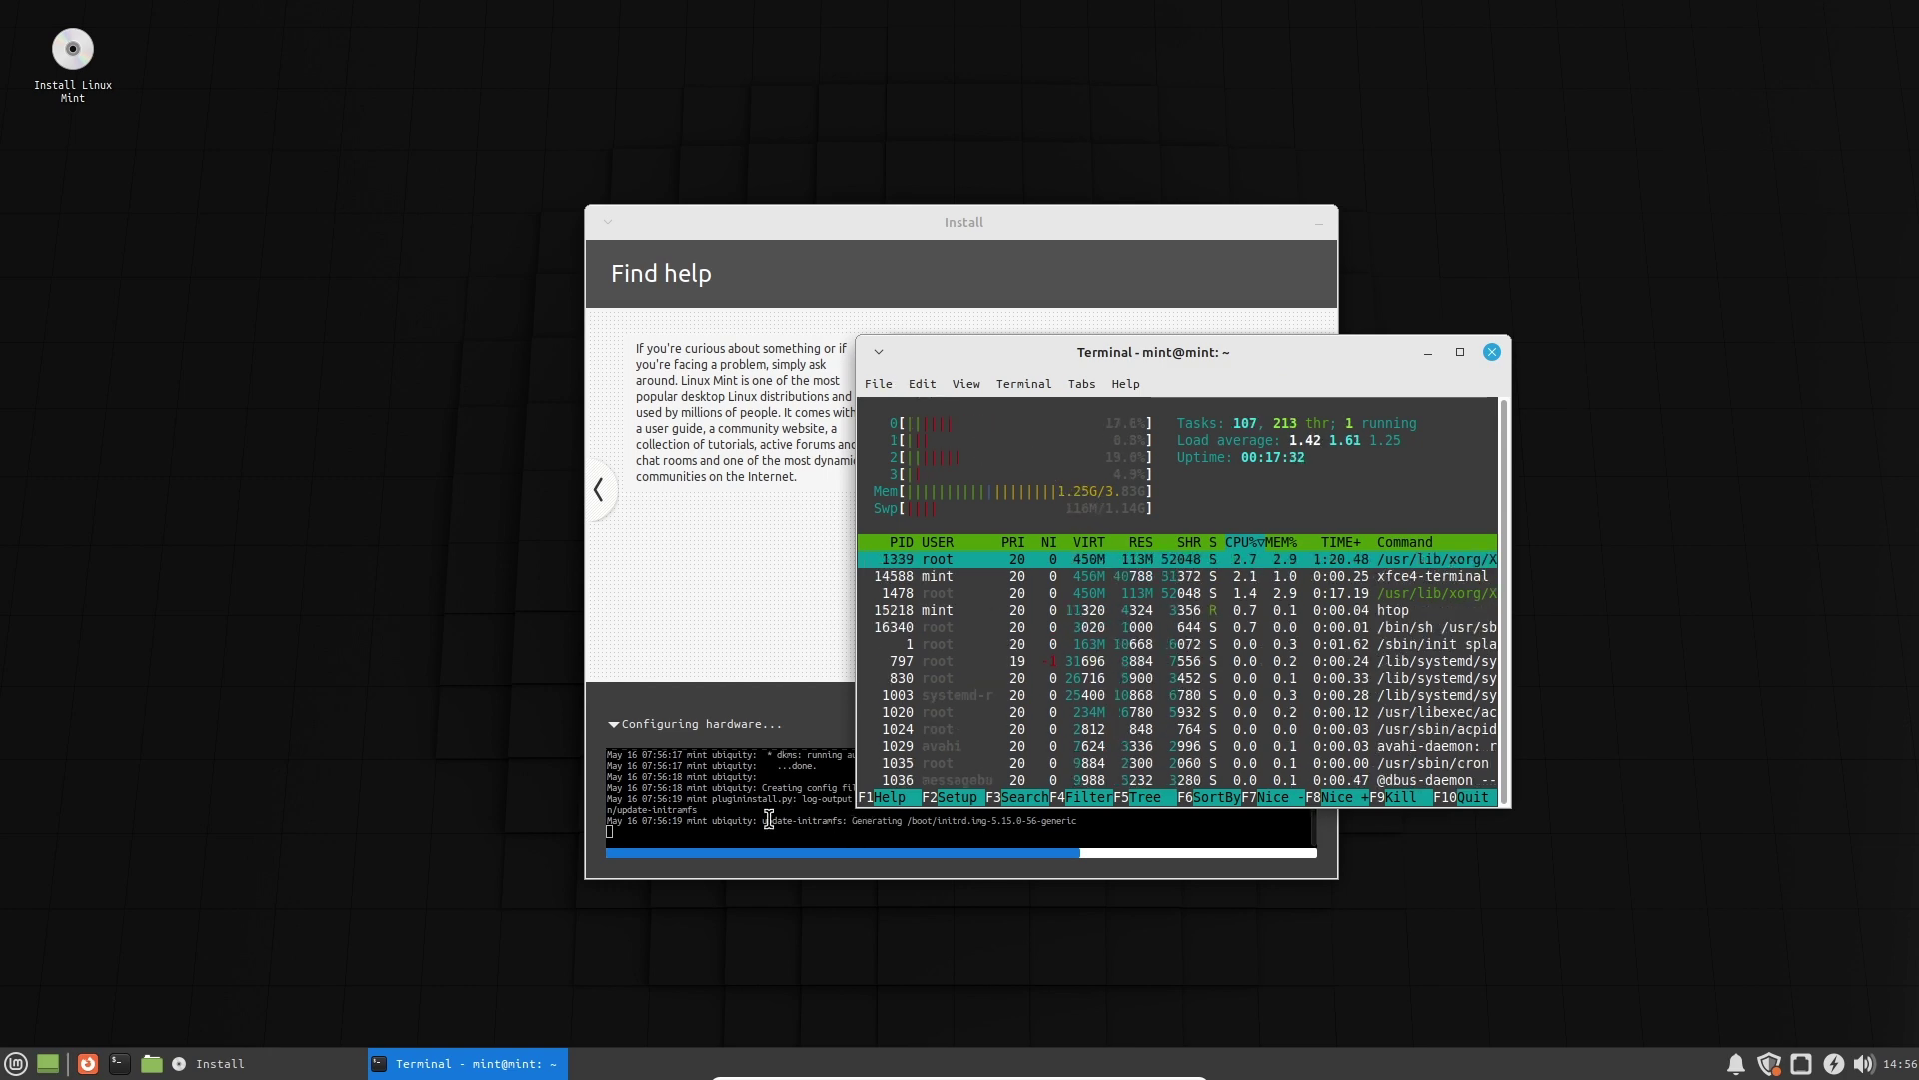
left_click_drag(771, 223, 283, 228)
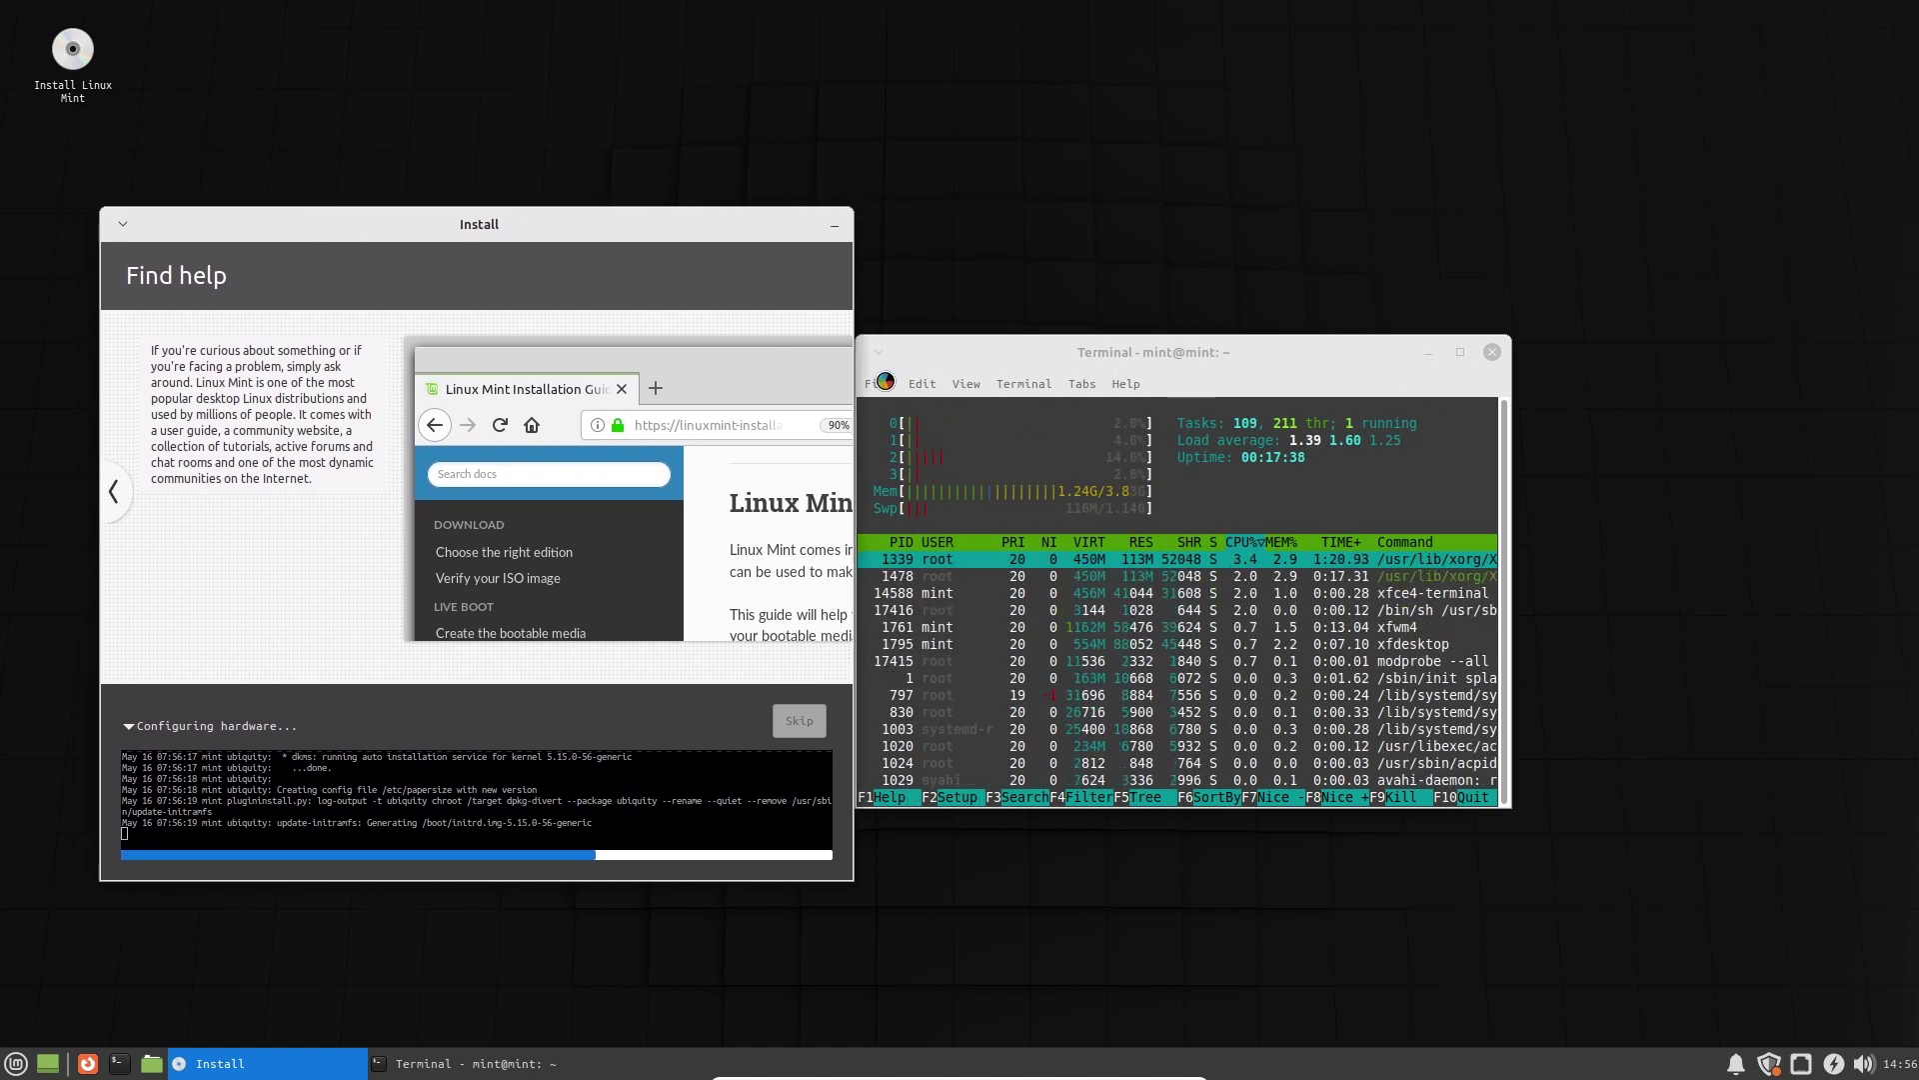
Open a second terminal, close the htop one, and run neofetch.
left_click(879, 383)
left_click(913, 441)
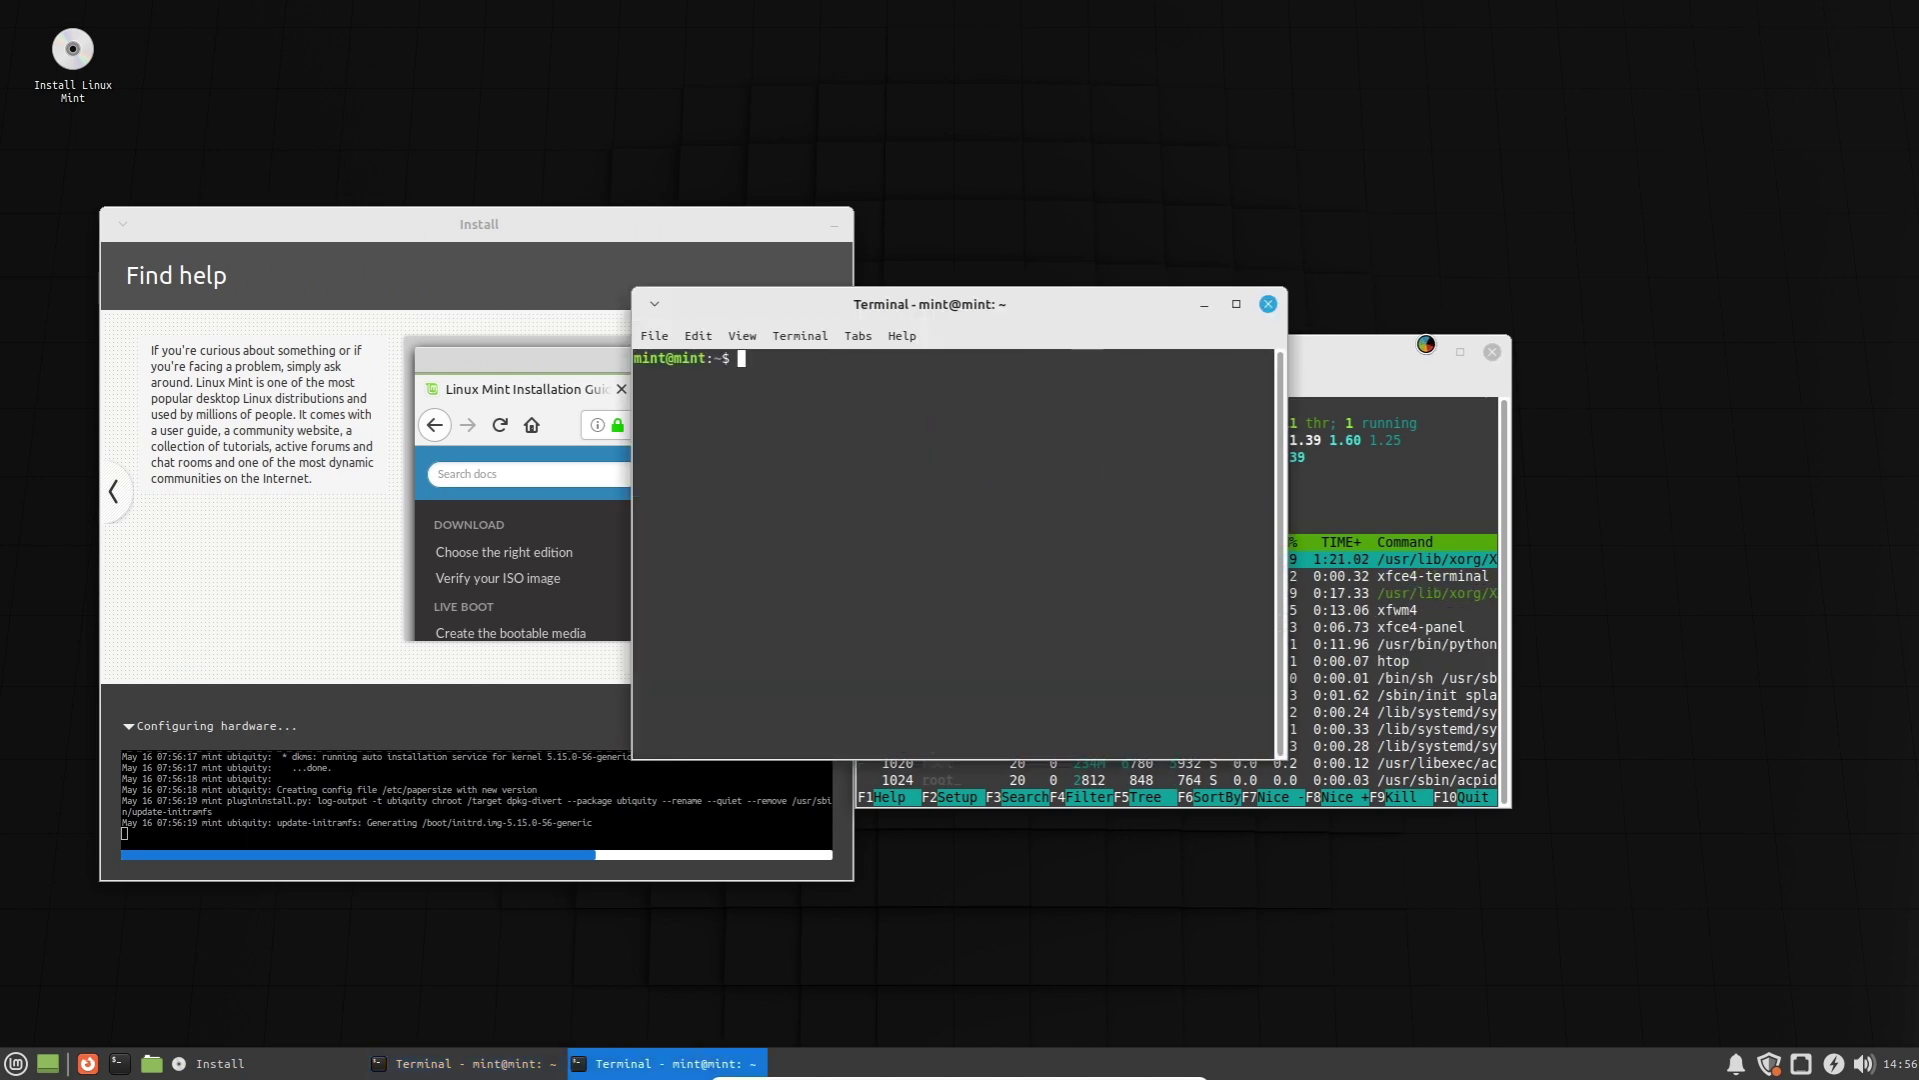
left_click(1491, 351)
left_click(1290, 683)
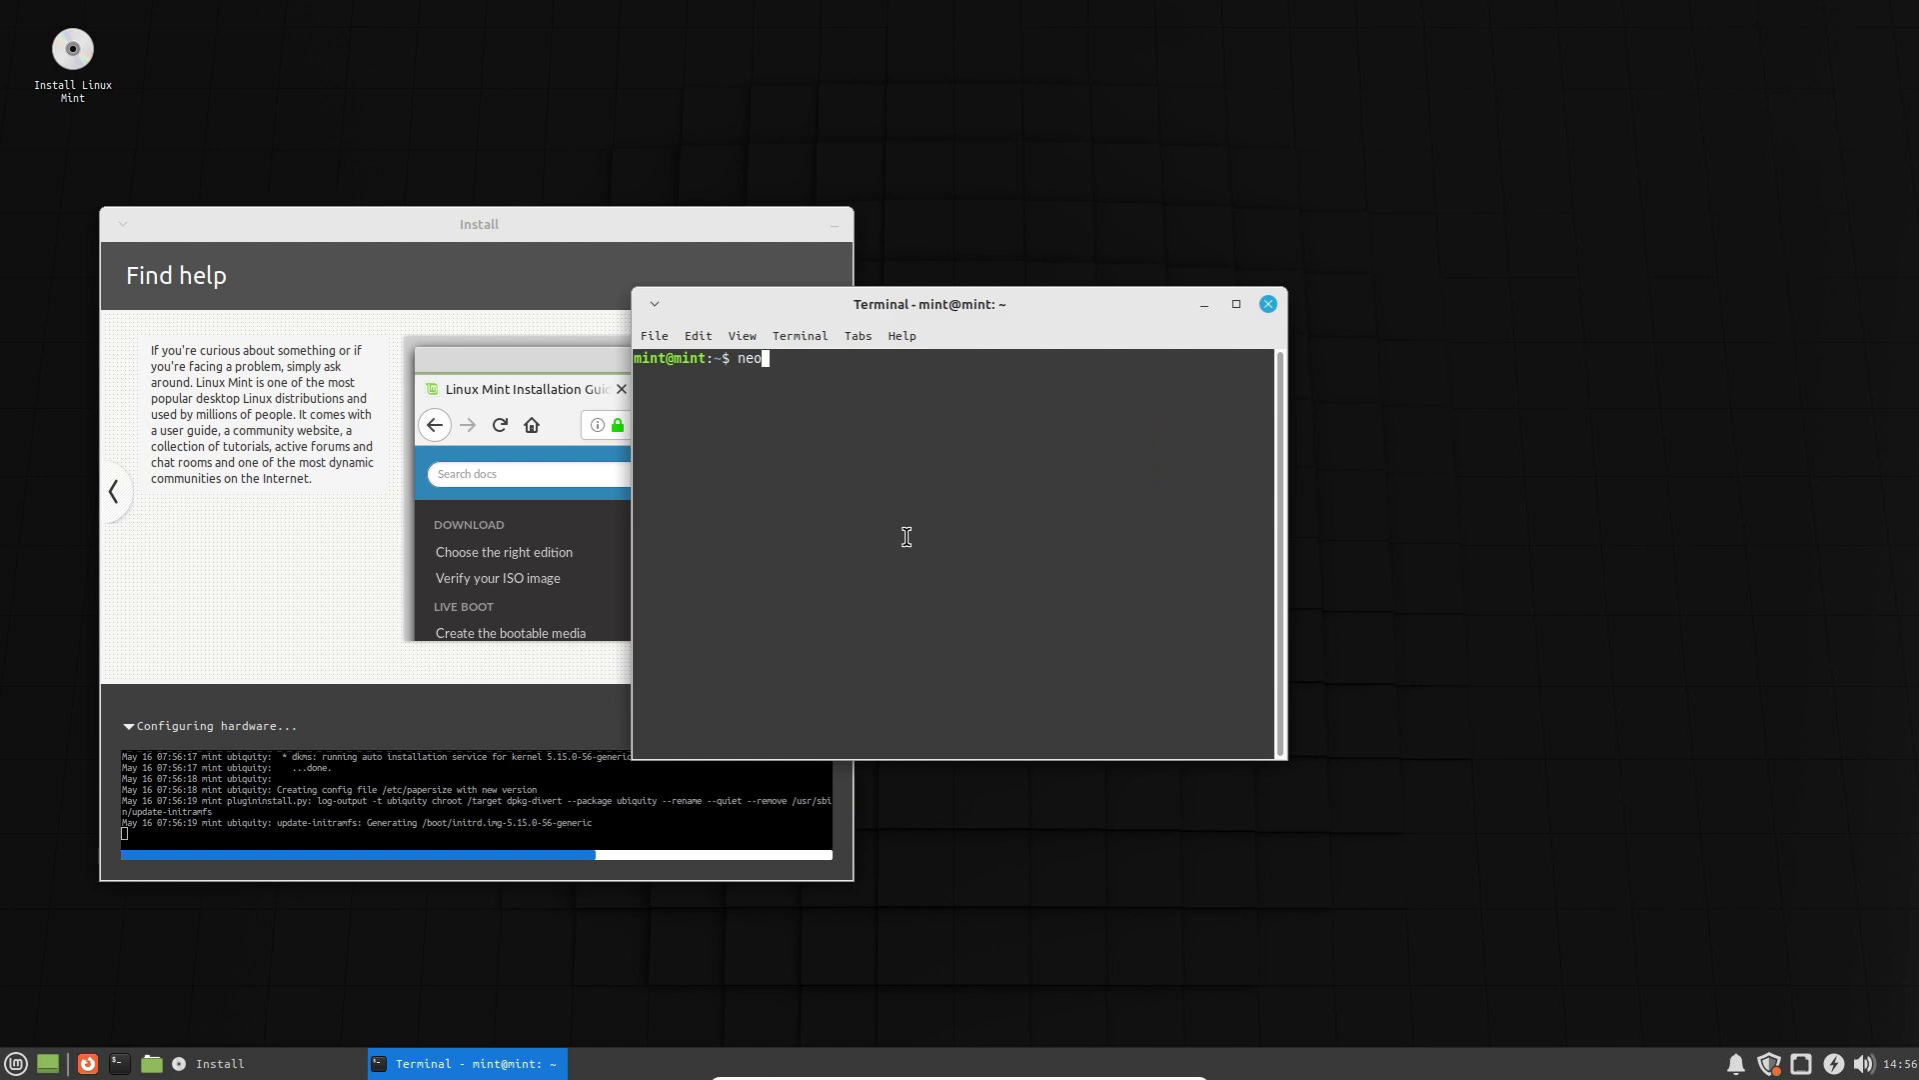
type("neofetch")
key("Return")
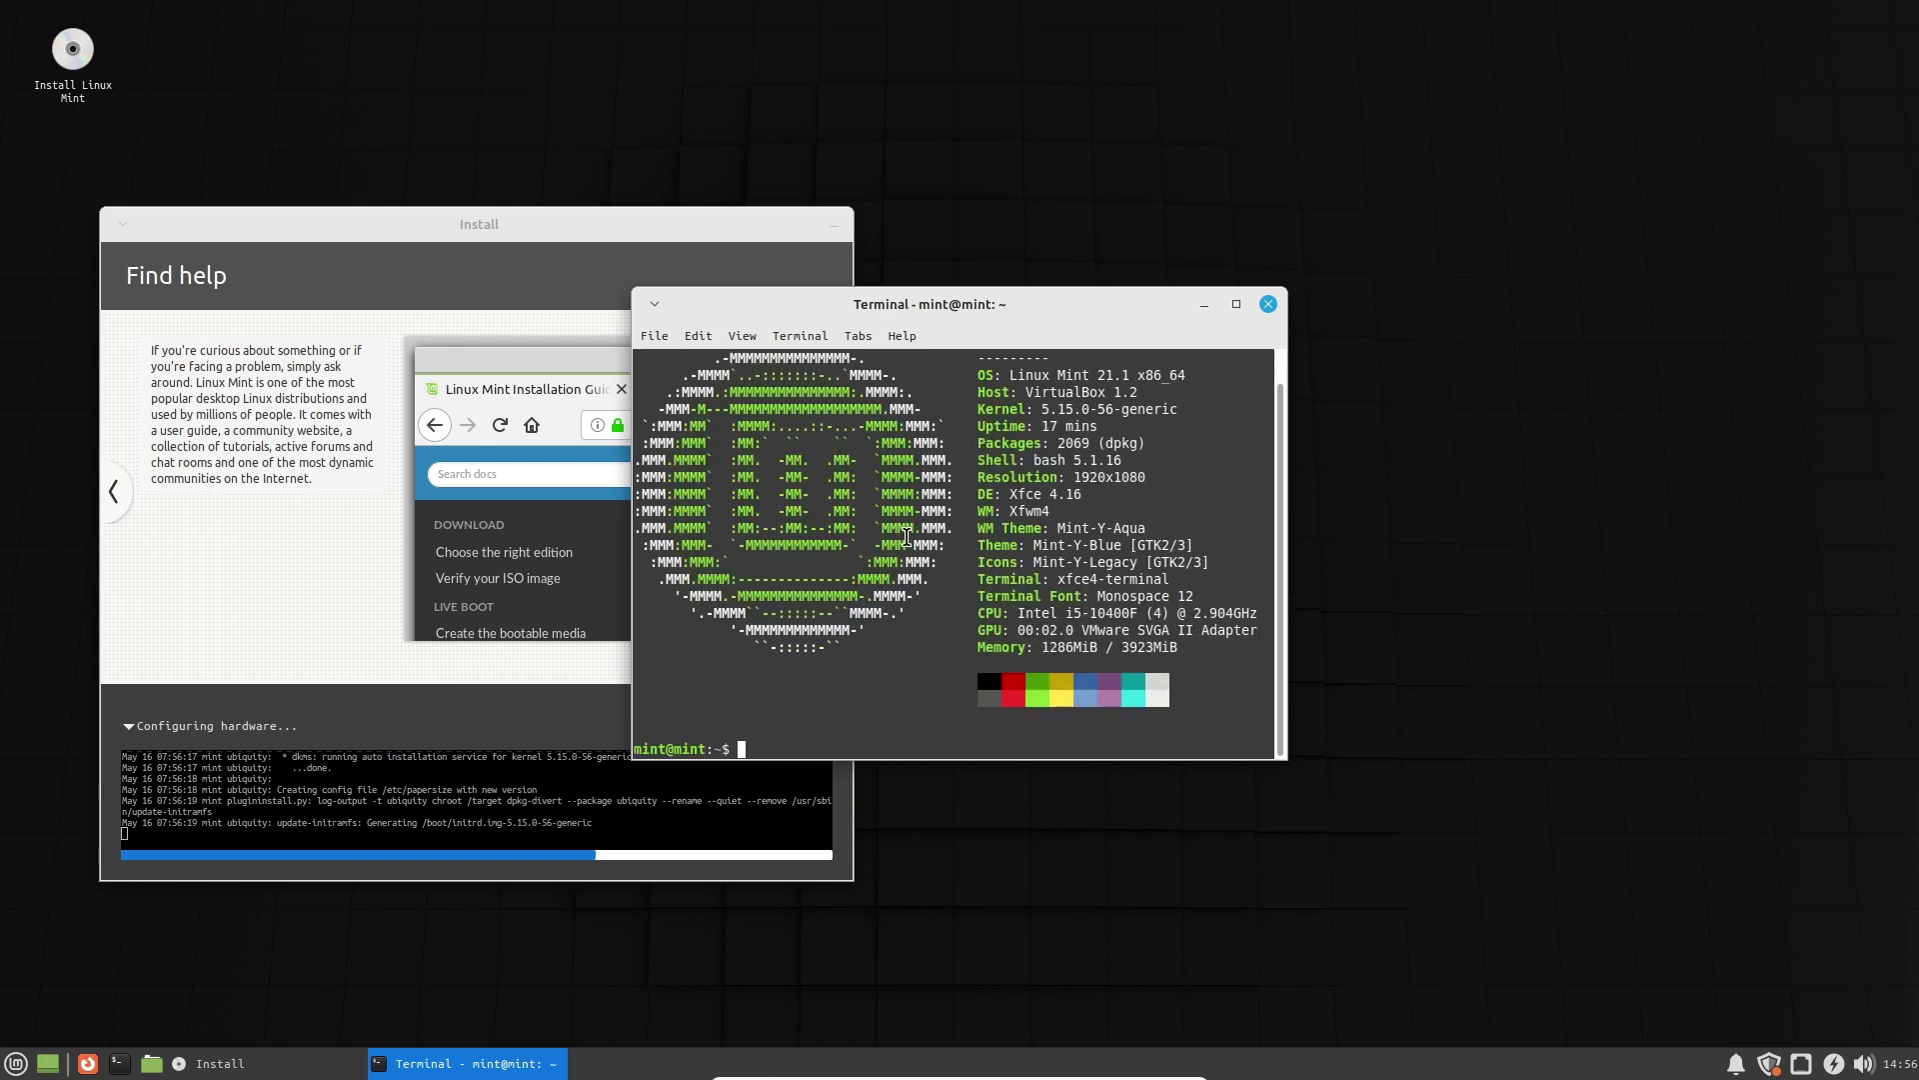
Move the neofetch output right, inspect its Packages line, close it, and collapse the installer log.
left_click_drag(1026, 304, 1460, 300)
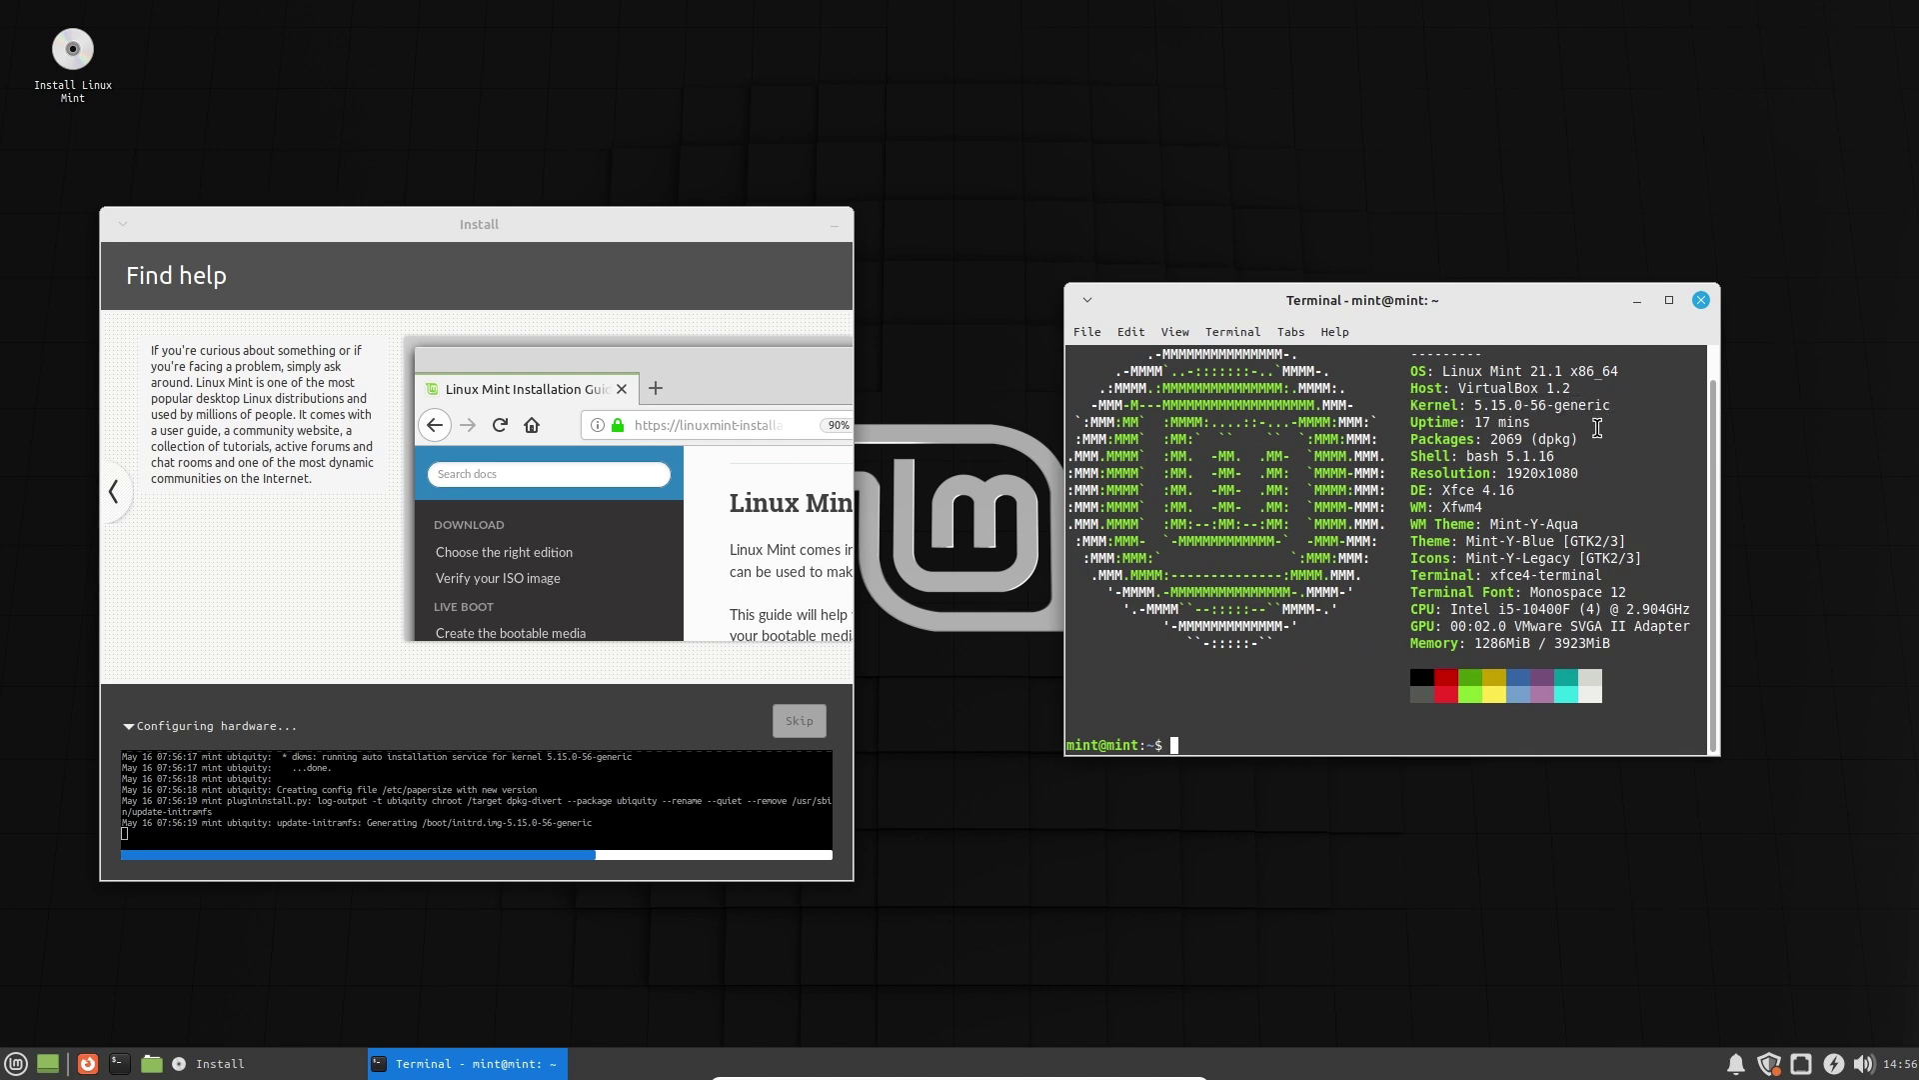
left_click_drag(1575, 441, 1407, 473)
left_click(1416, 445)
left_click(1407, 473)
left_click(1701, 300)
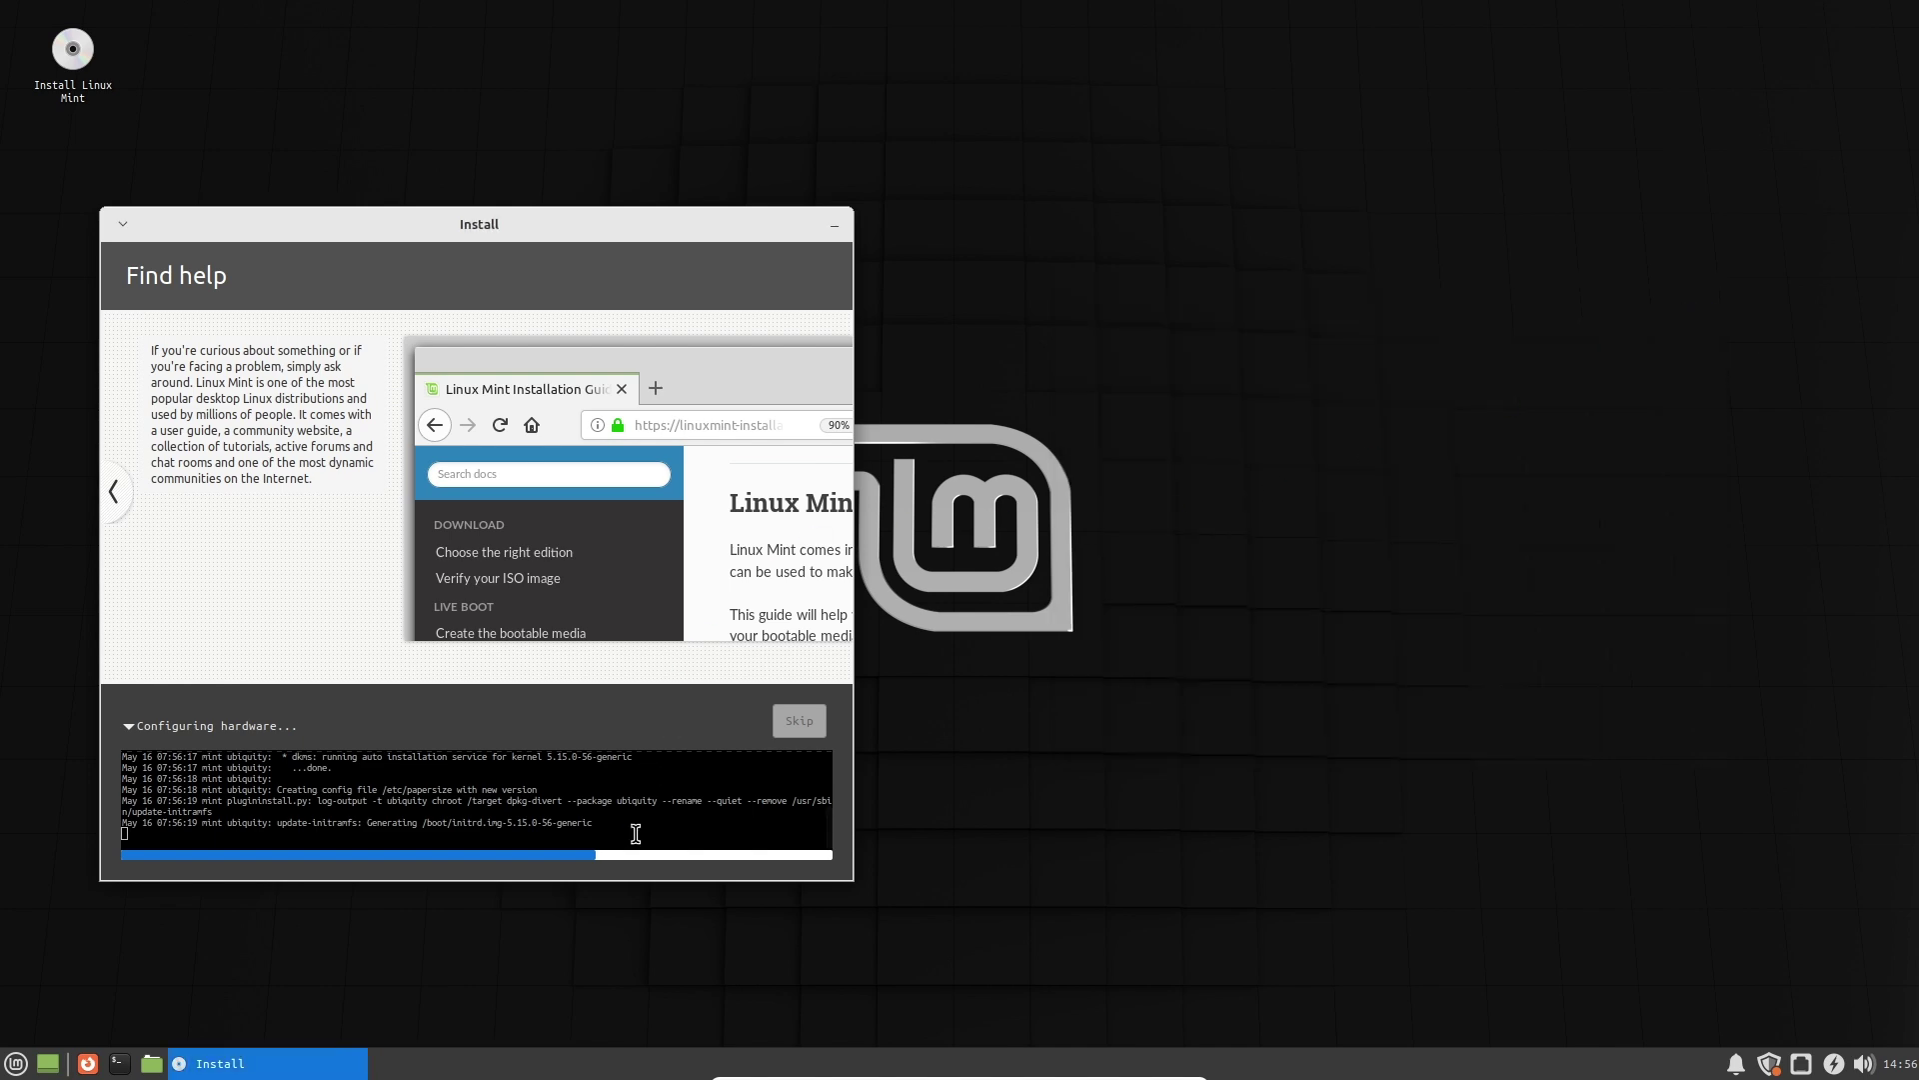
left_click(145, 729)
left_click(630, 771)
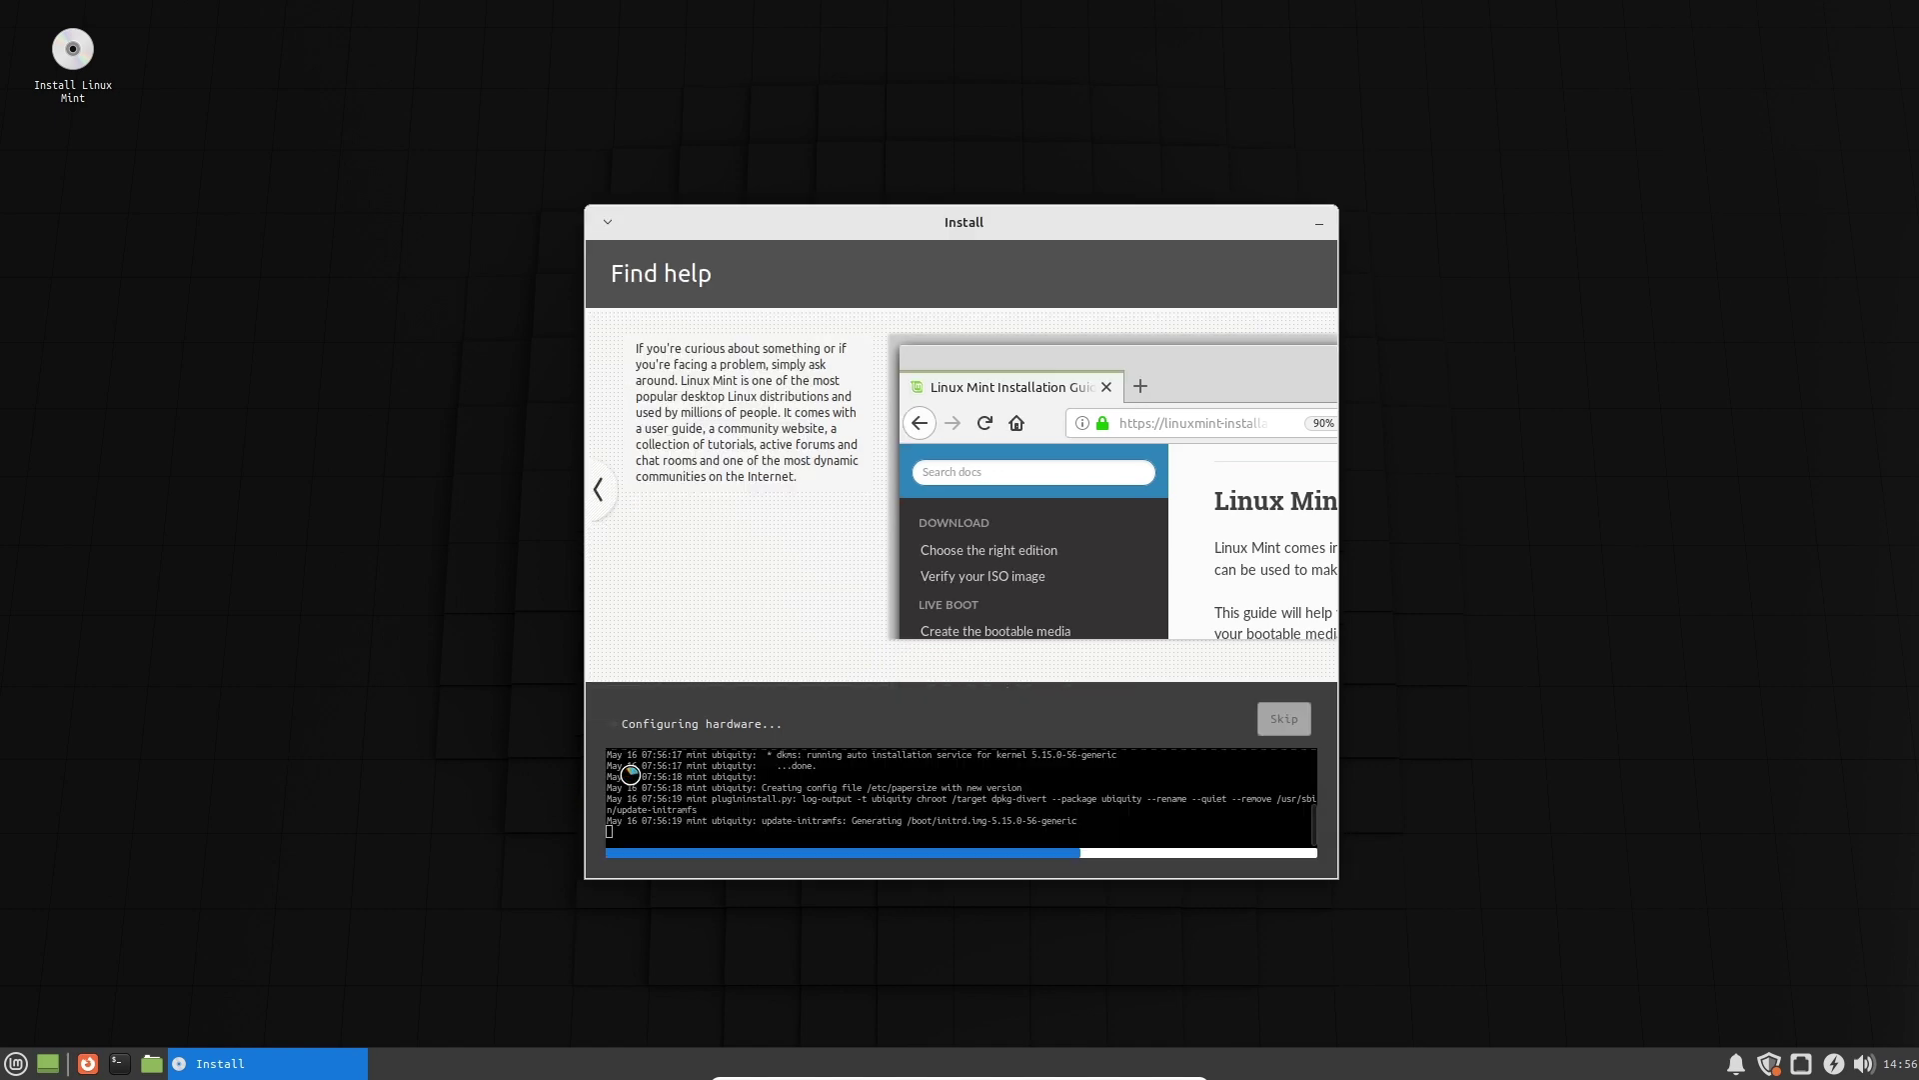
right_click(1500, 643)
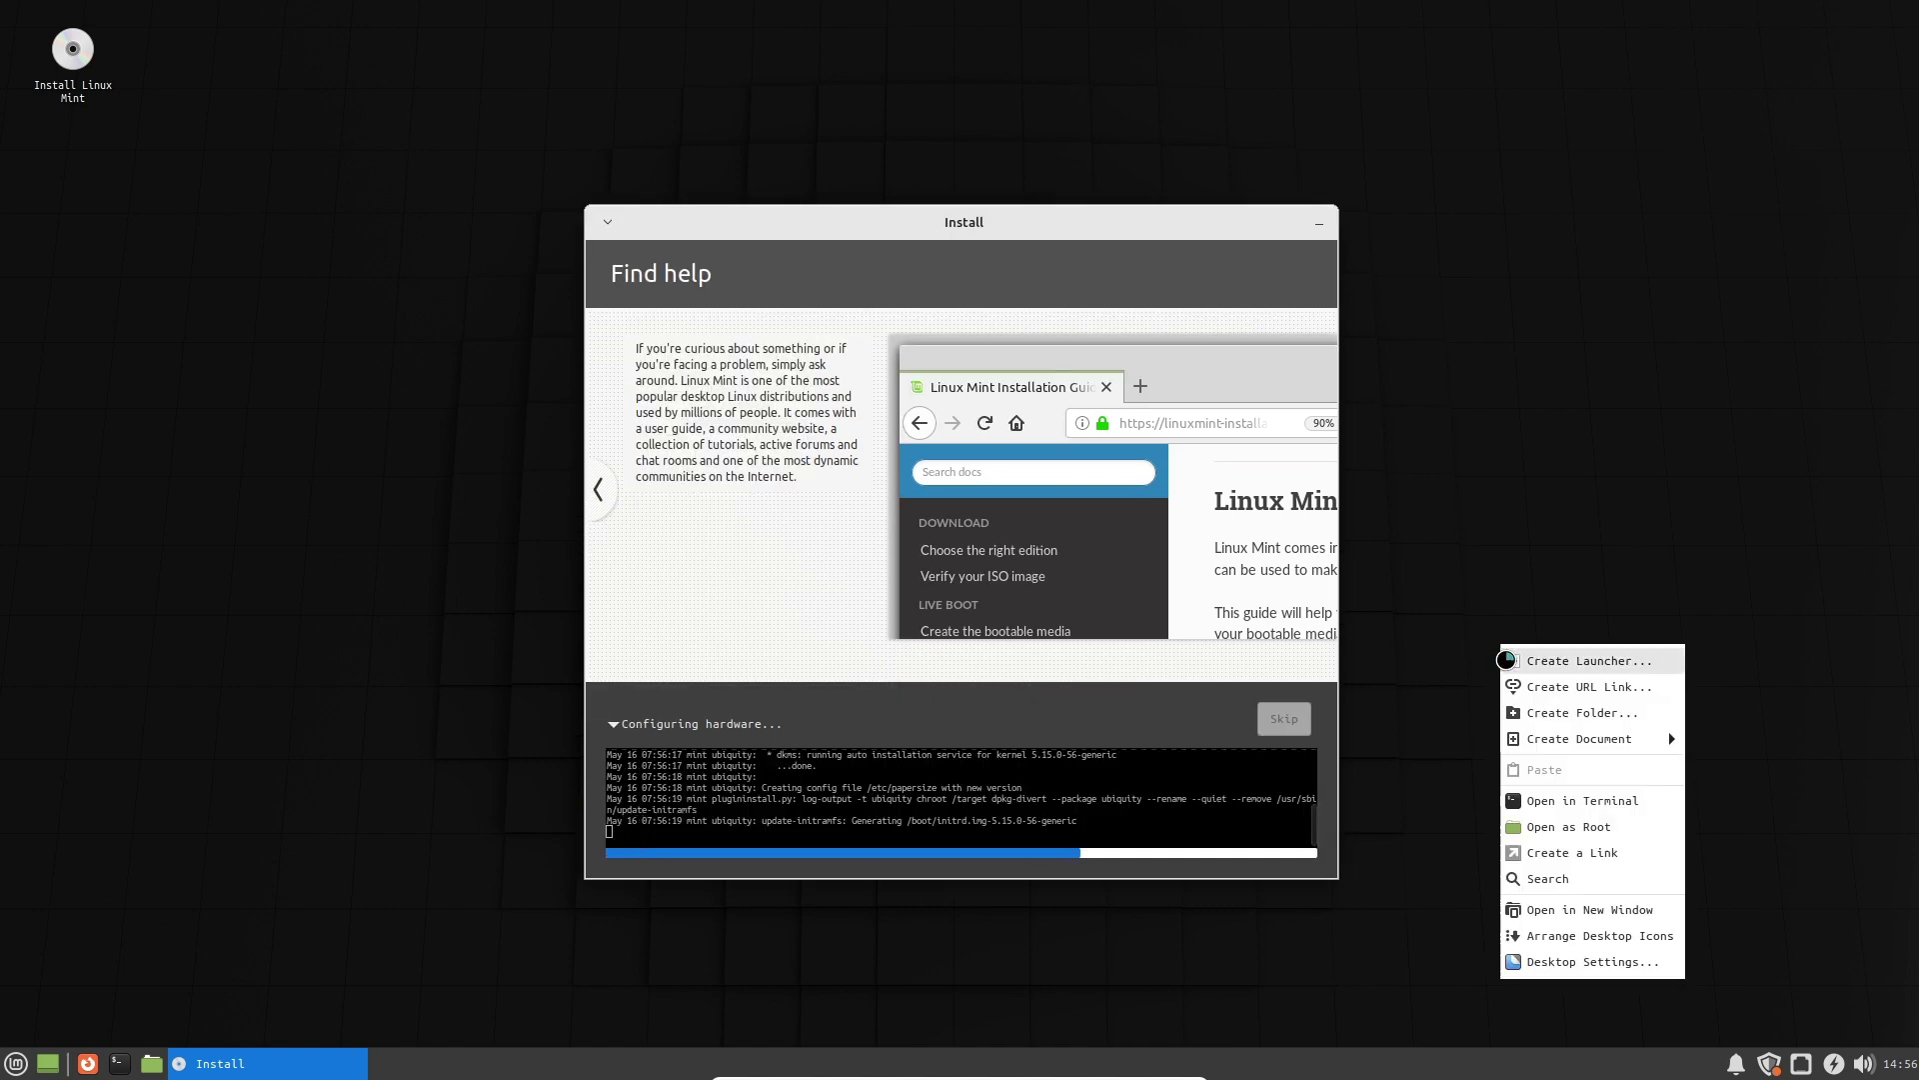
left_click(1455, 728)
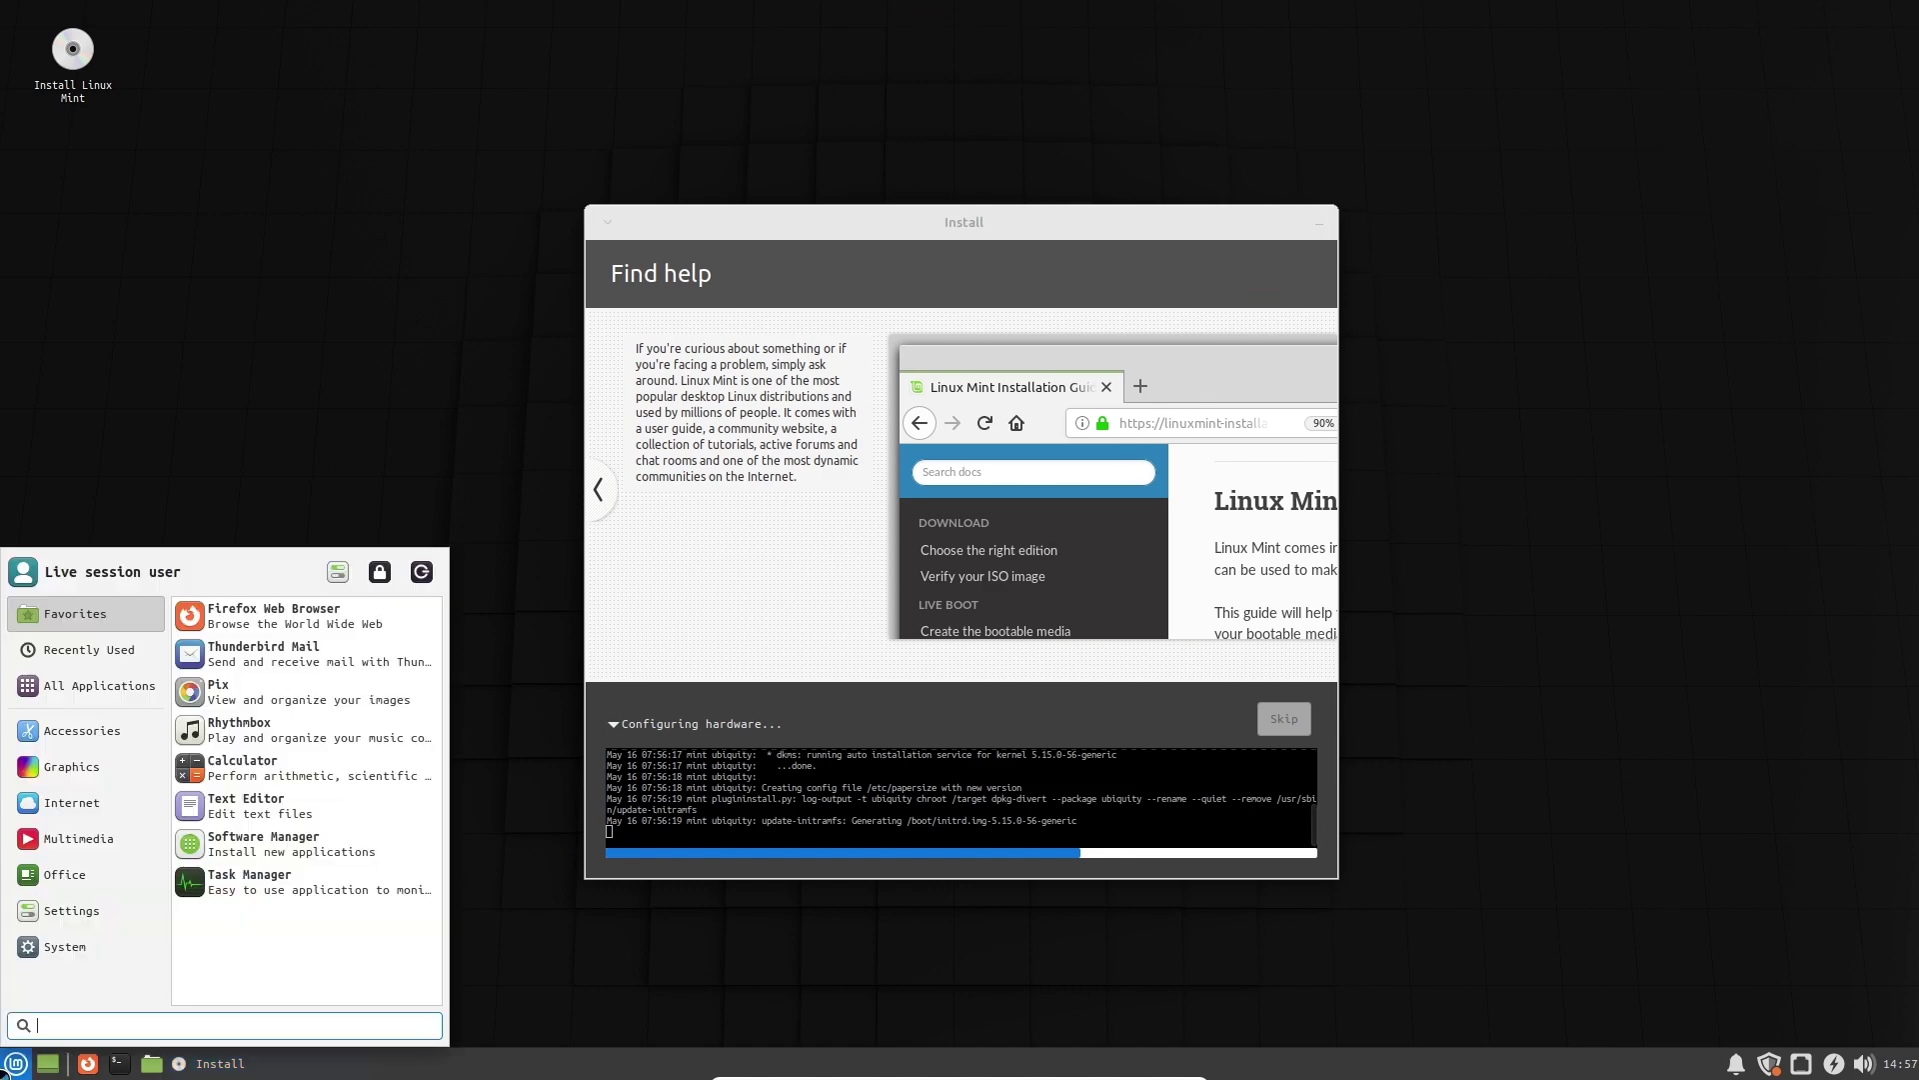
key("super")
key("Escape")
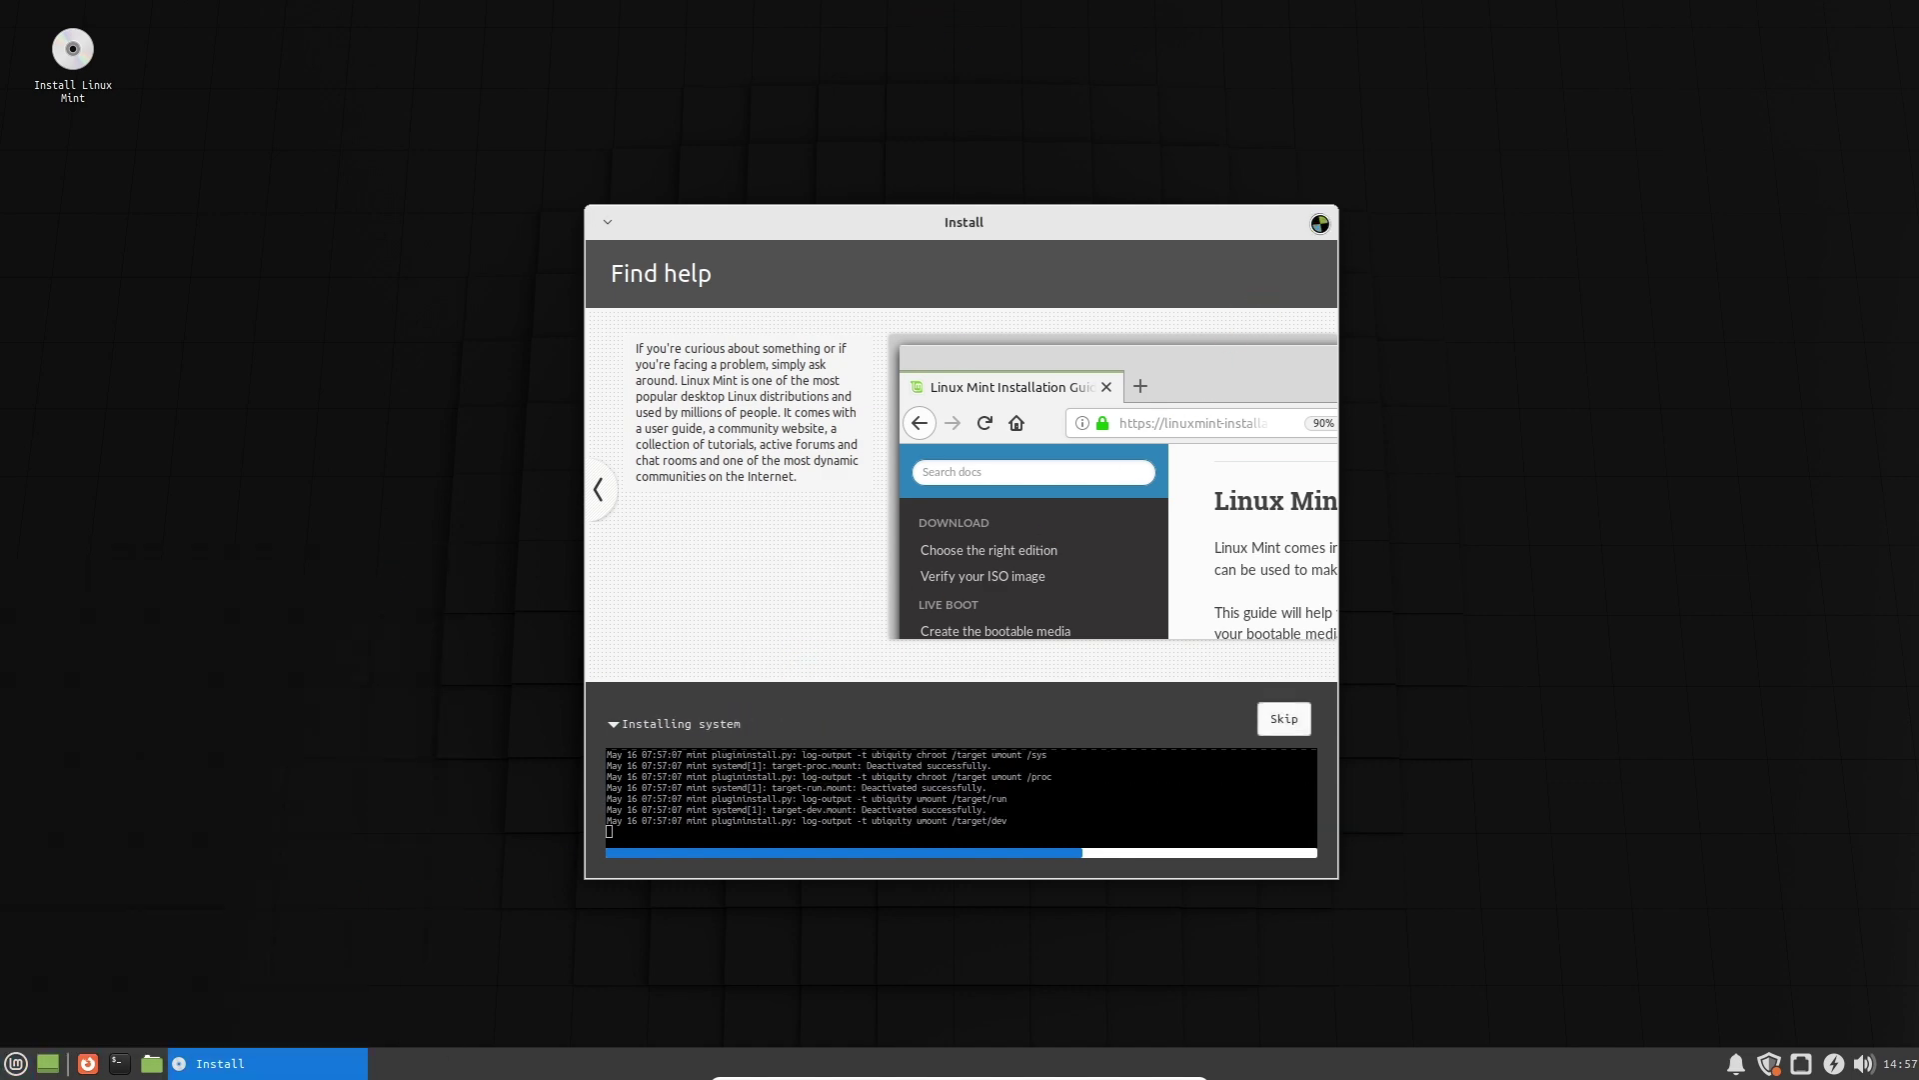
key("alt+F4")
key("alt+F4")
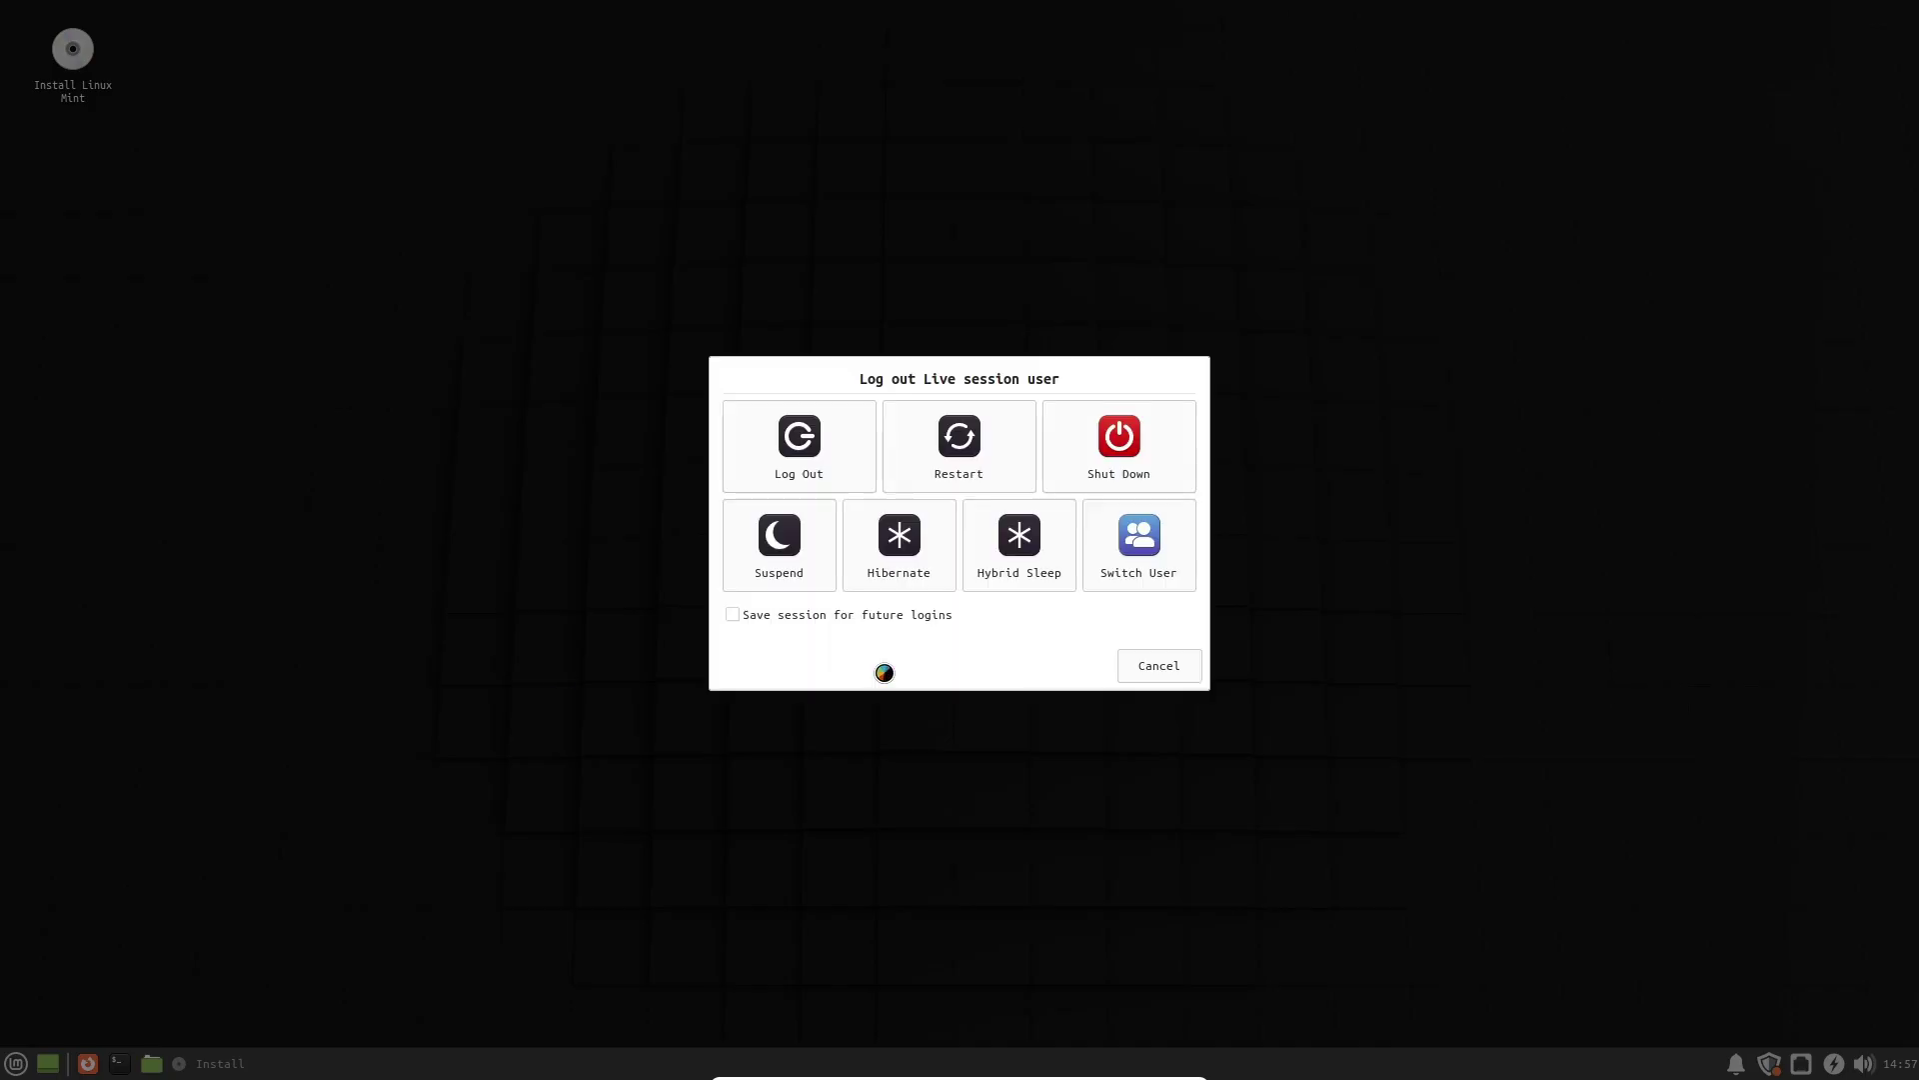
left_click(1155, 667)
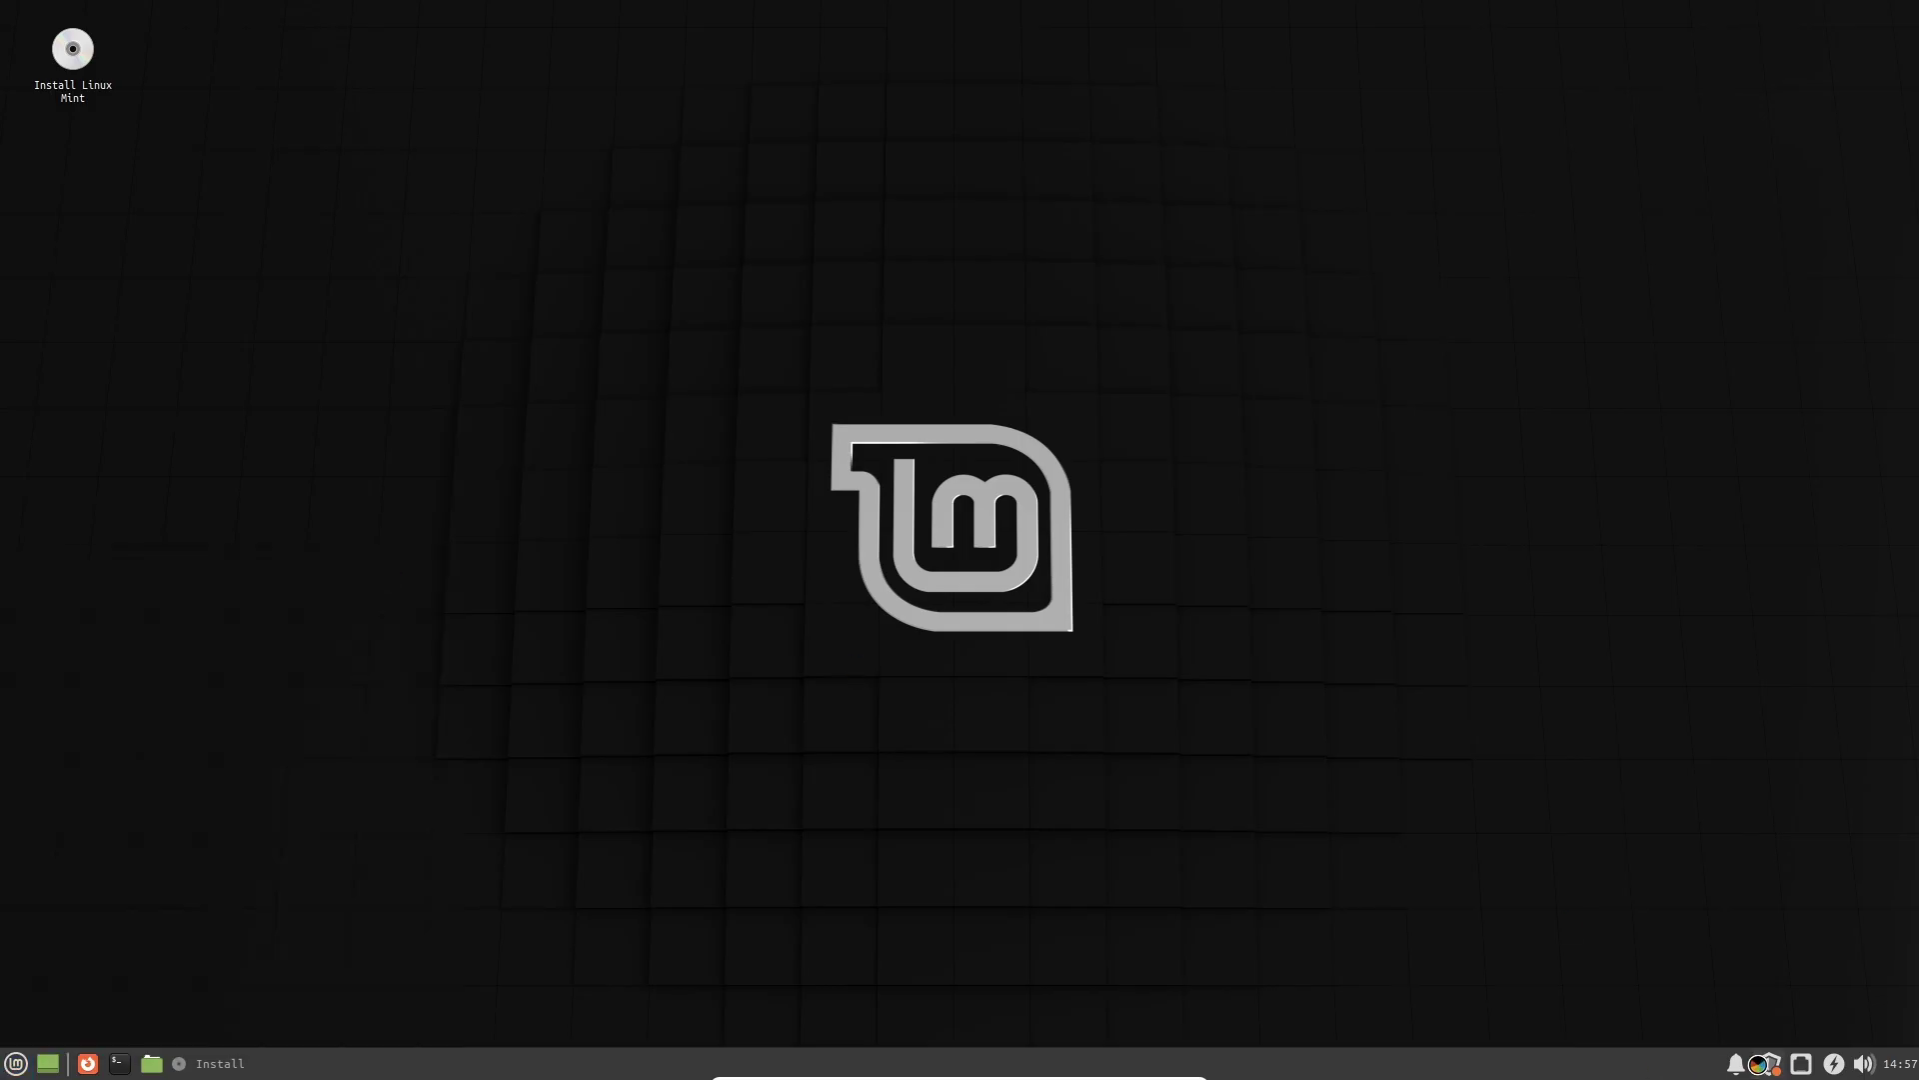
left_click(783, 325)
left_click(1339, 258)
left_click(450, 358)
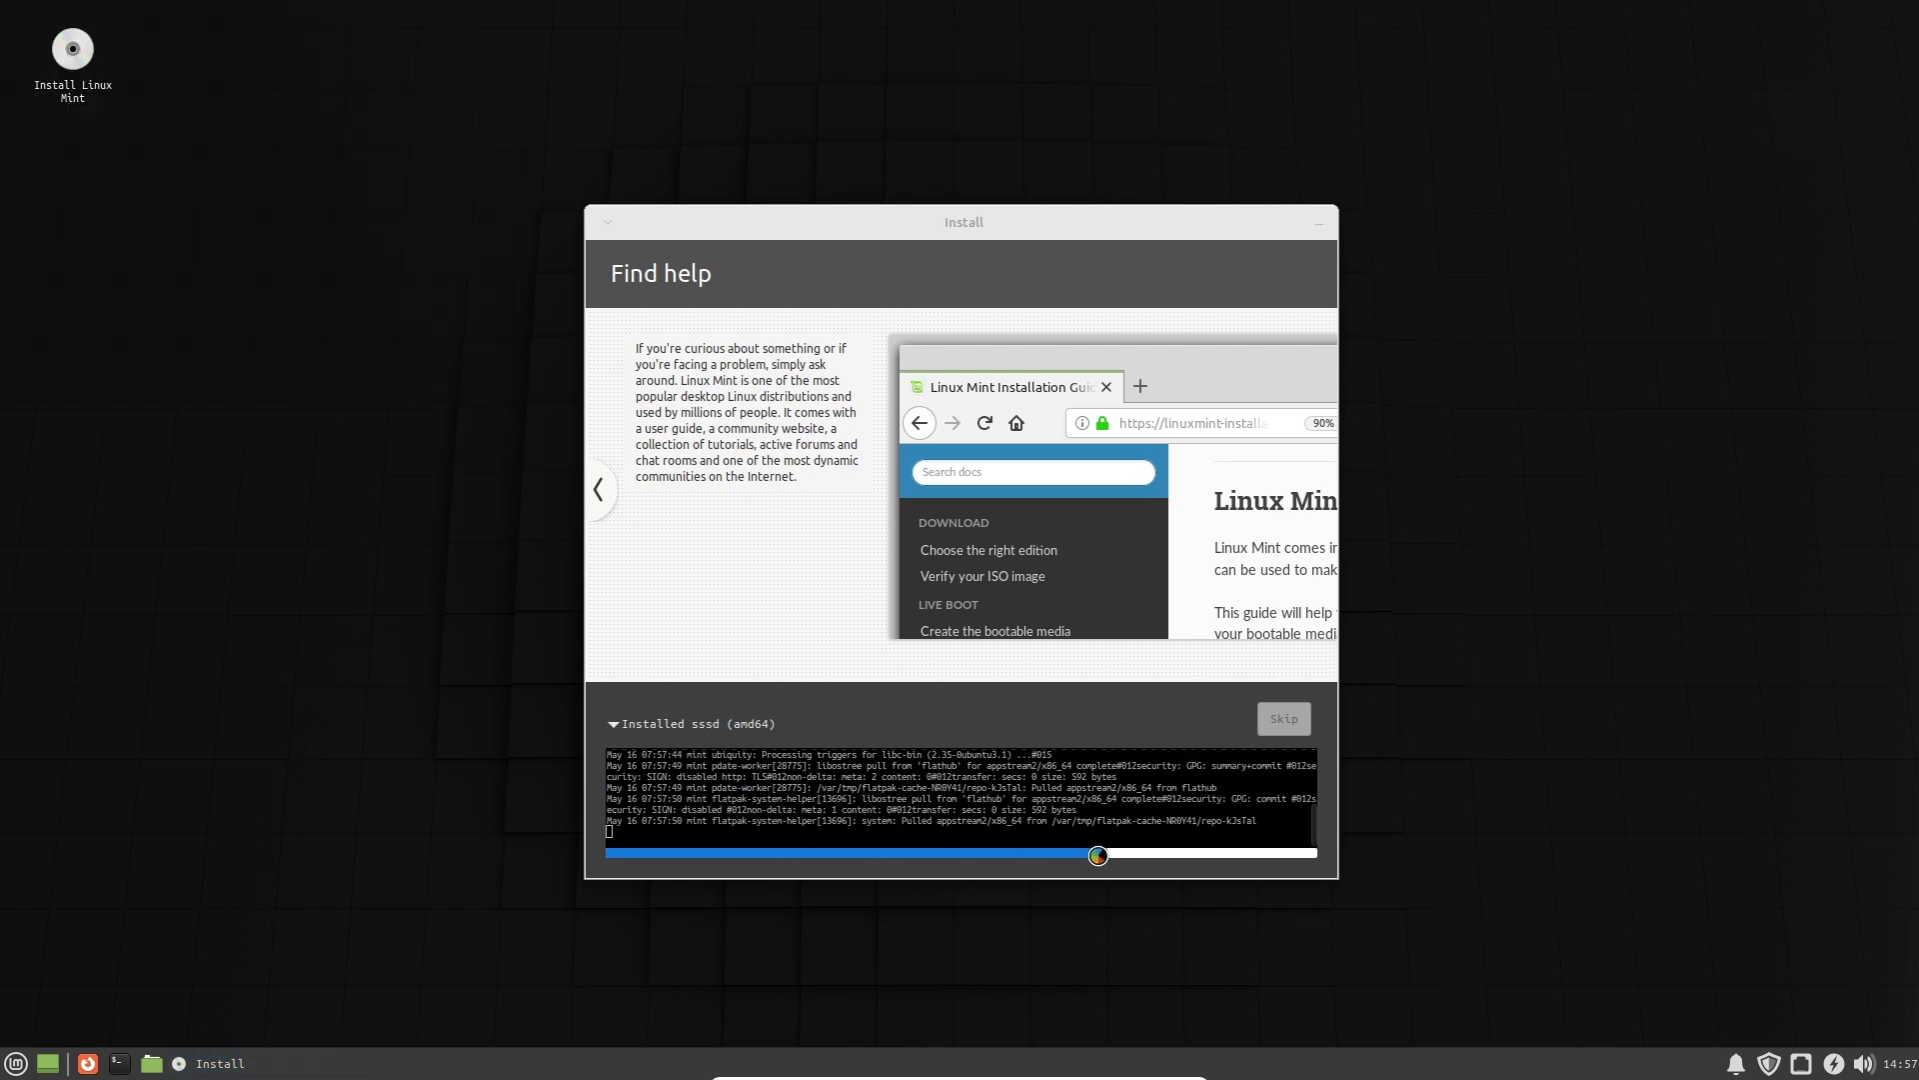
Launch Firefox, open the Installation Guide from linuxmint.com, and maximize the window.
left_click(88, 1063)
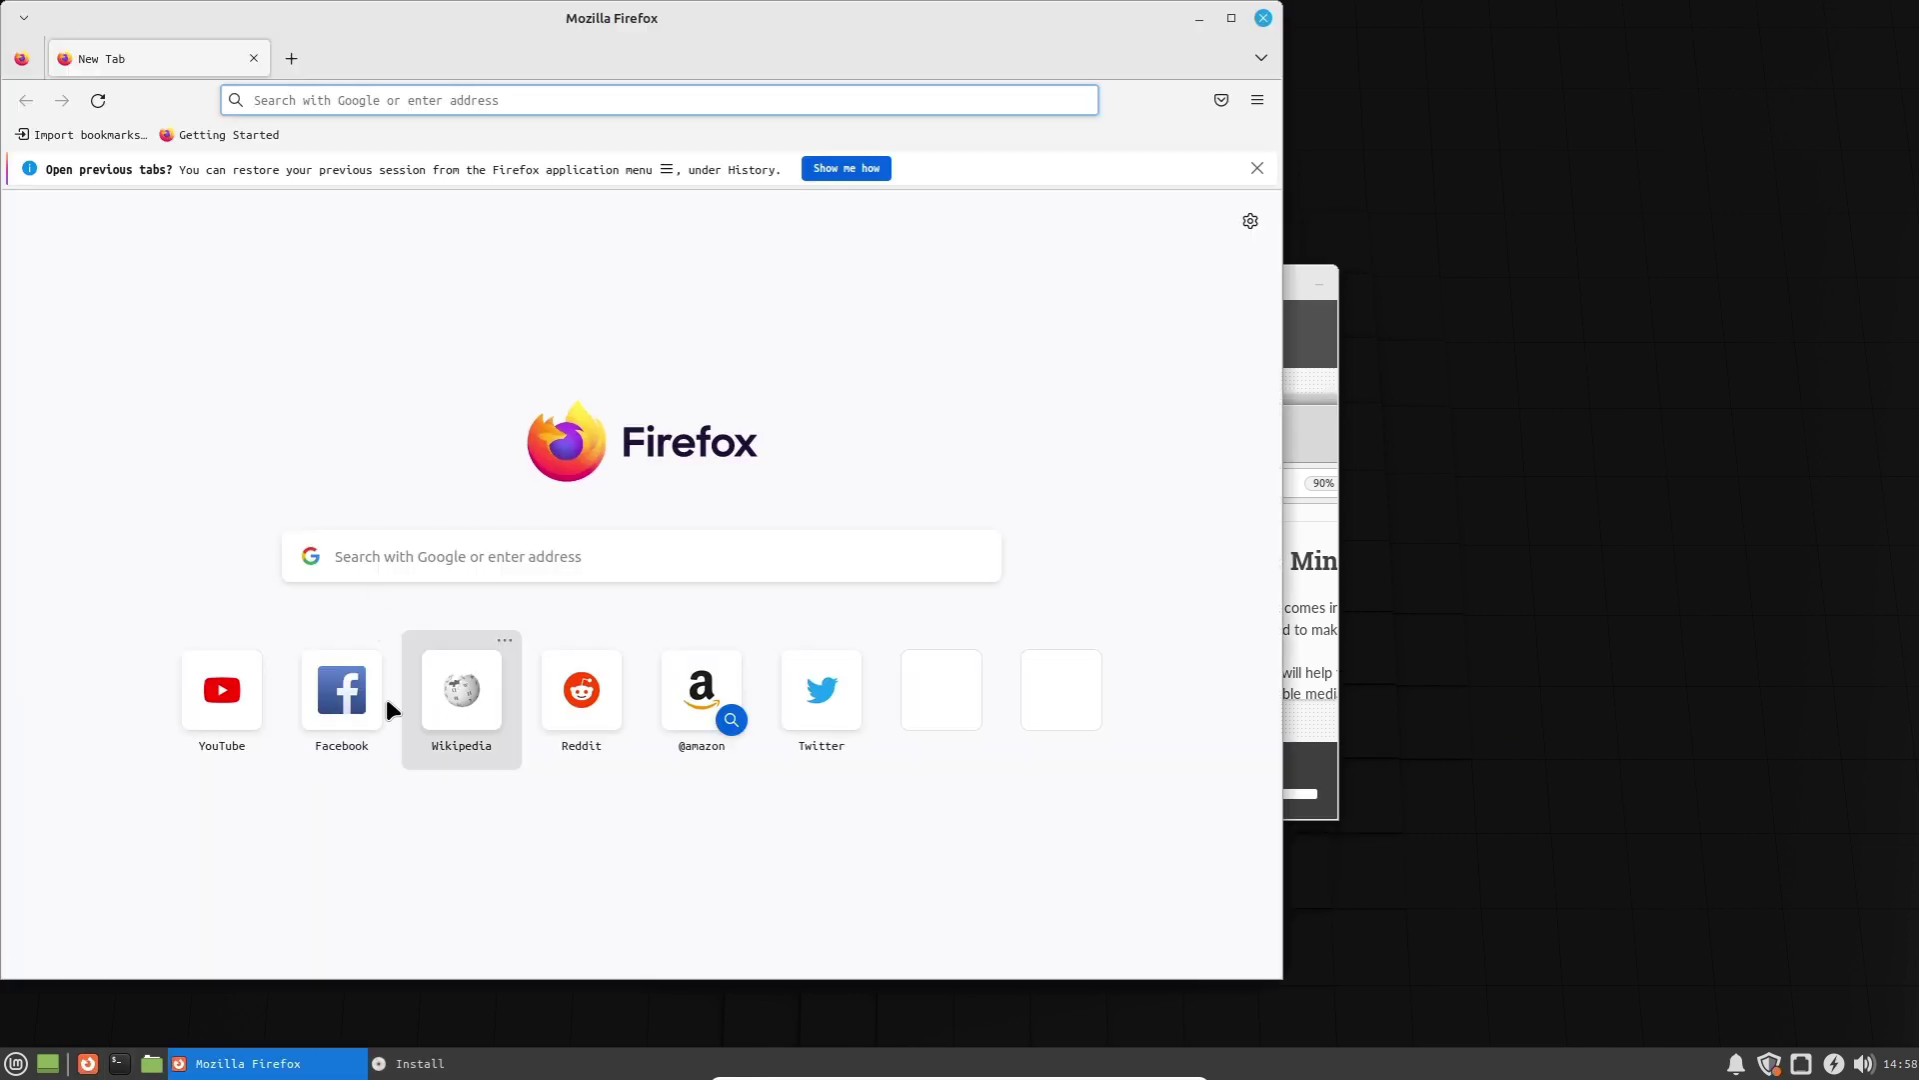
type("linuxmint.com/")
left_click(388, 152)
mouse_move(797, 203)
left_click(1137, 449)
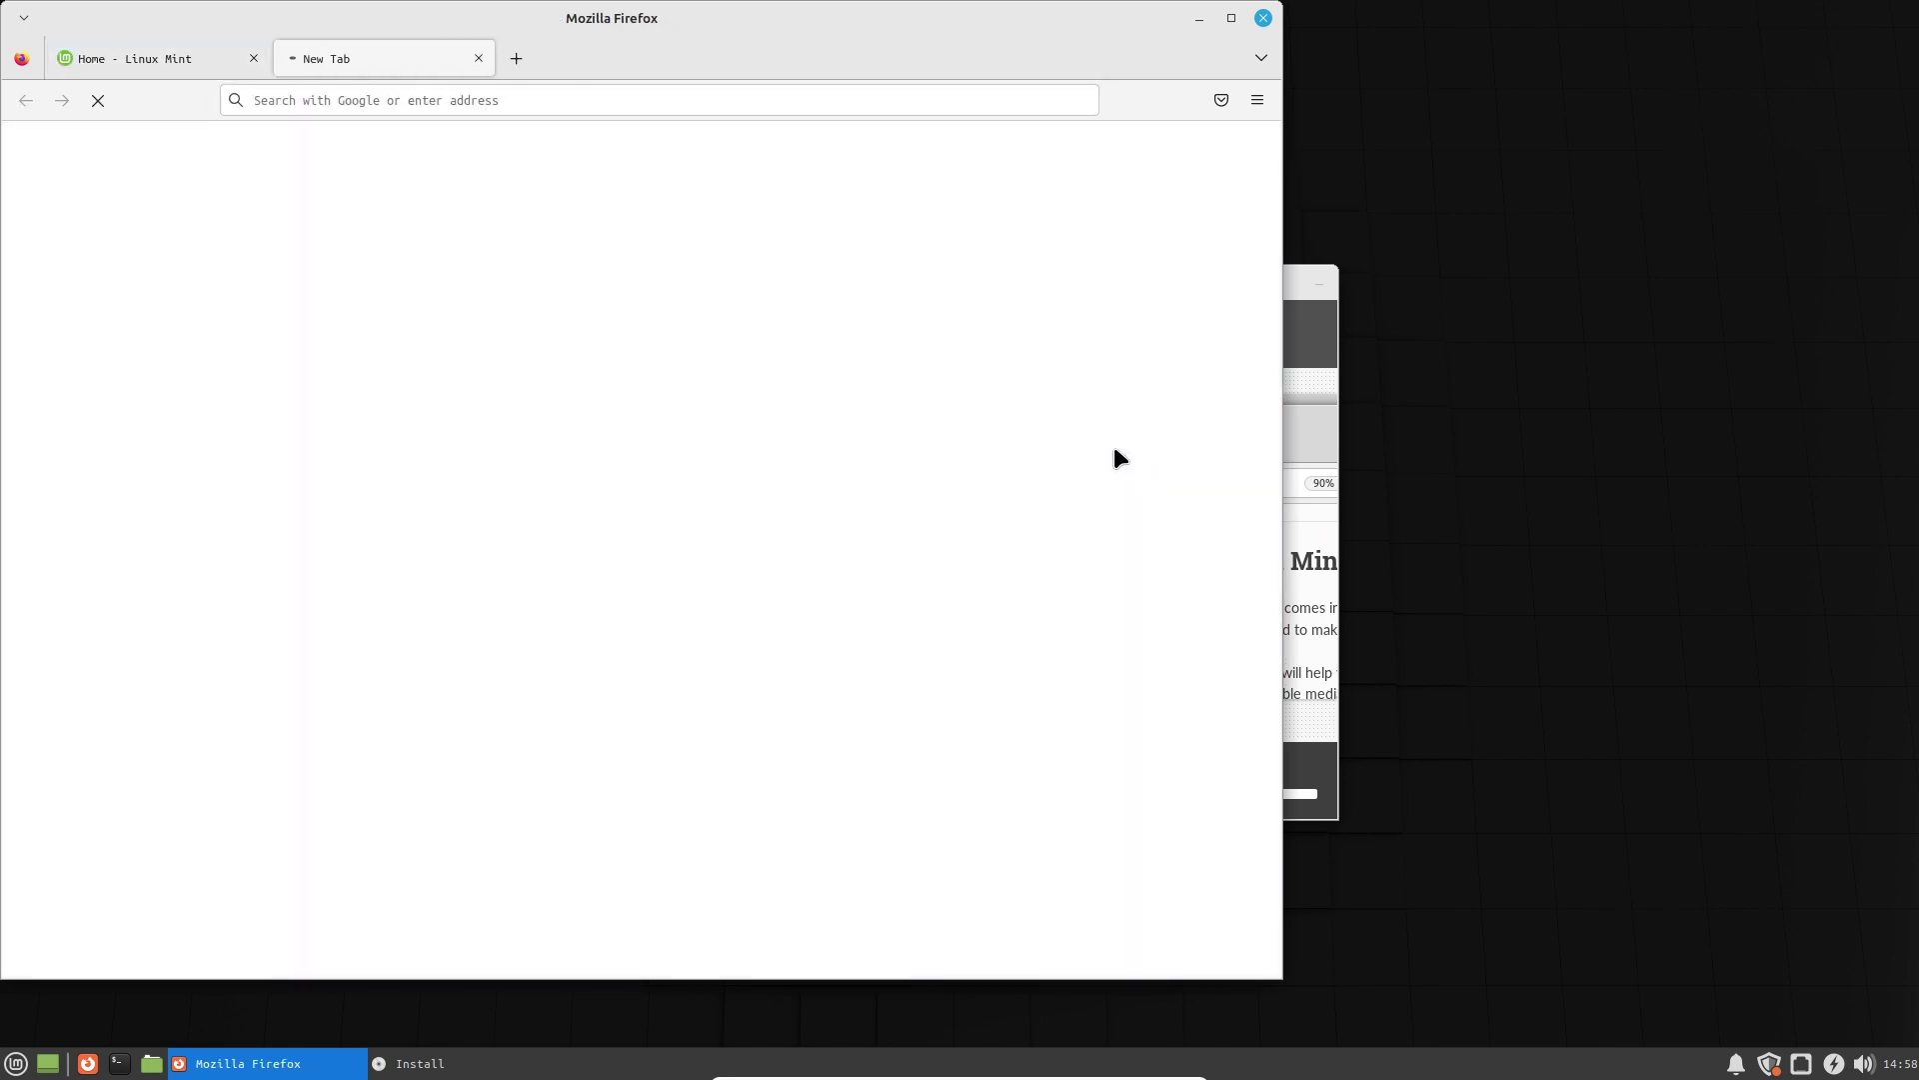
left_click(254, 58)
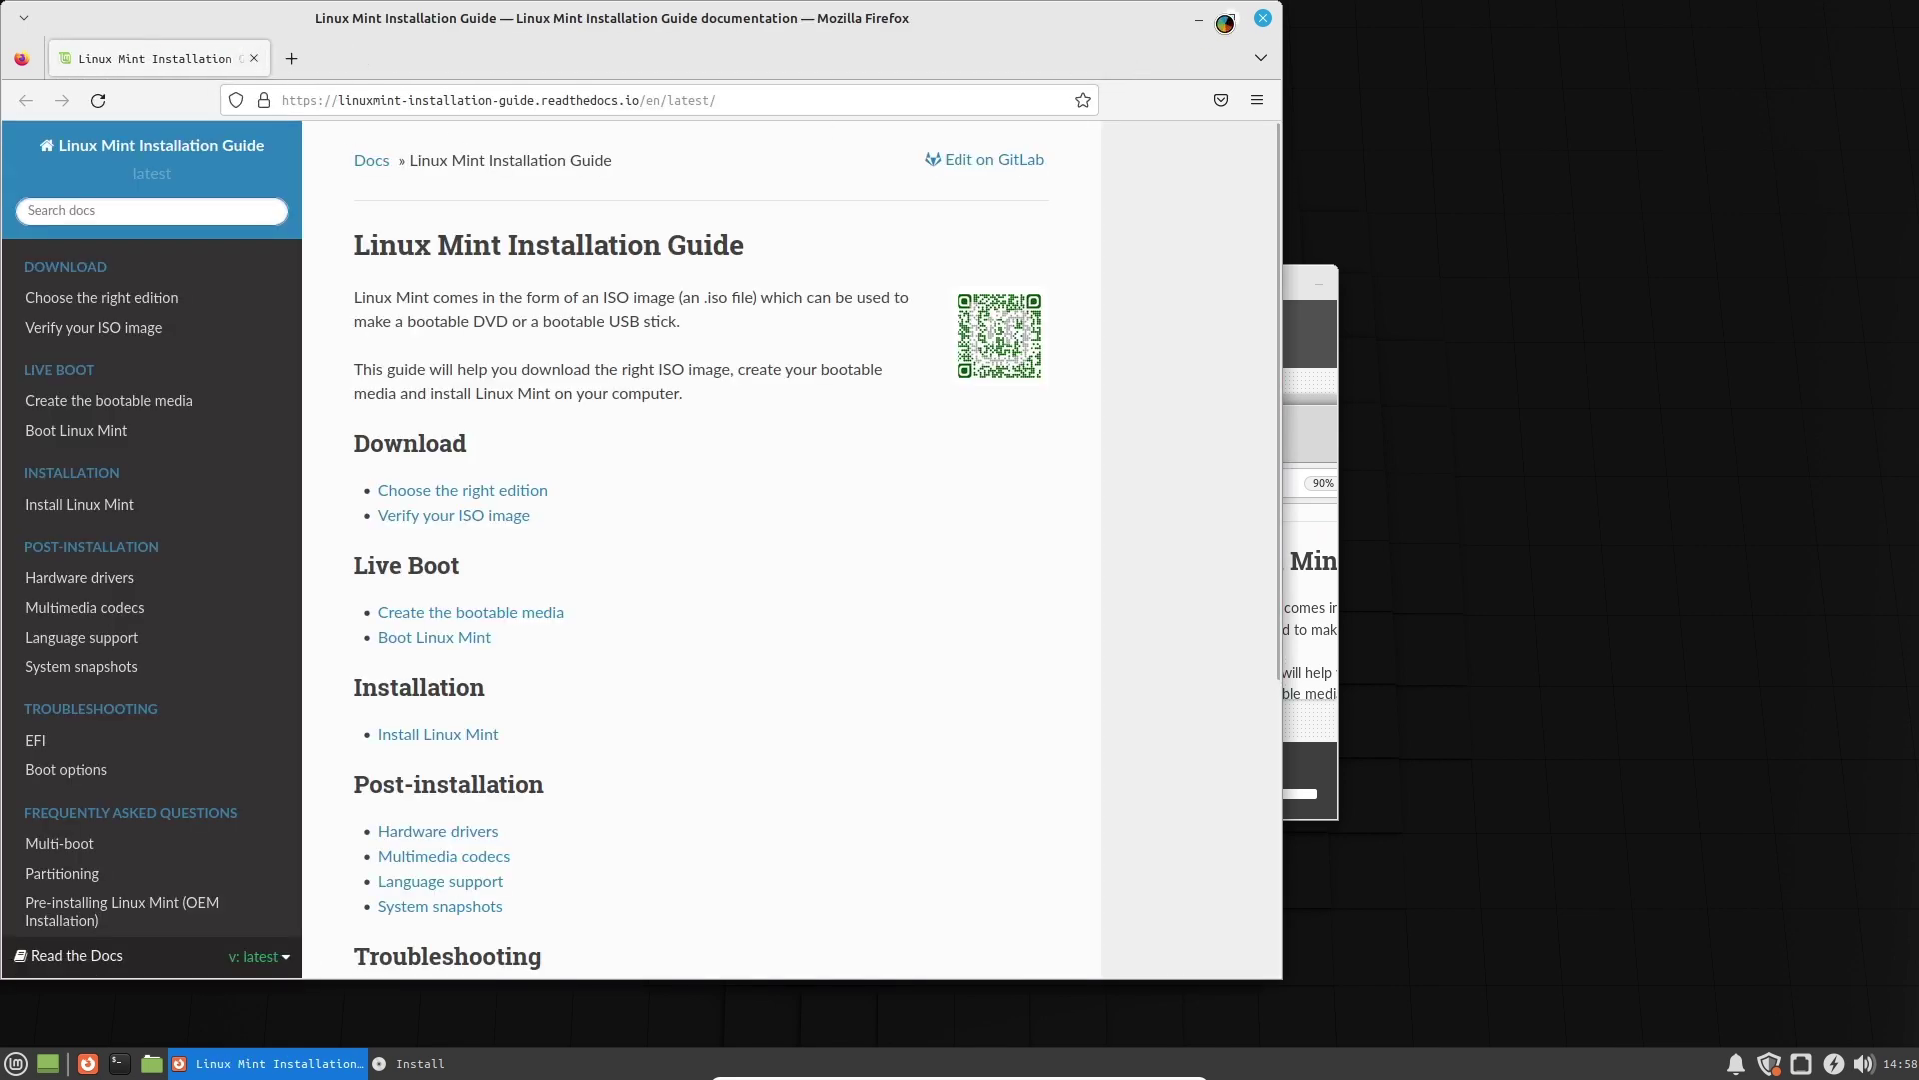
left_click(1225, 20)
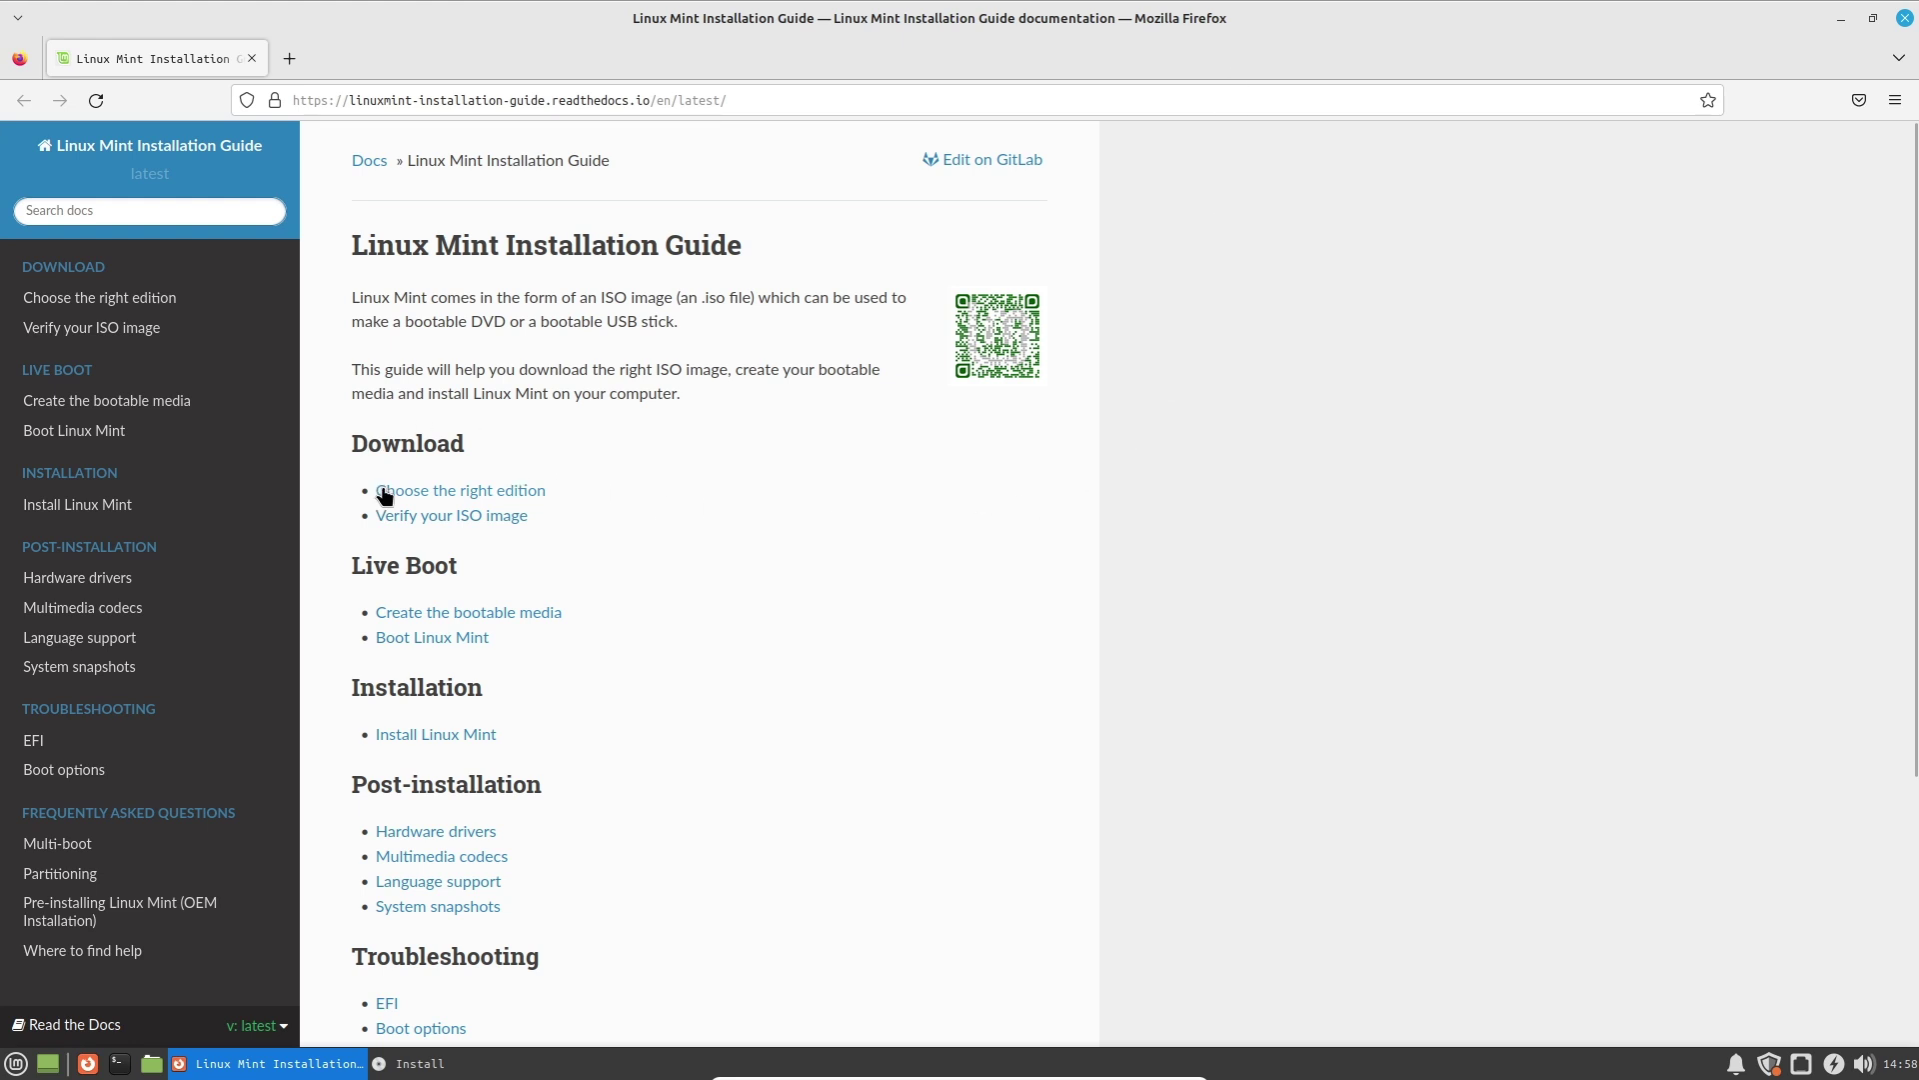
Open Create the bootable media in a new tab and read its USB stick section.
right_click(480, 617)
left_click(519, 634)
left_click(380, 58)
scroll(783, 604, "down", 1)
scroll(674, 556, "down", 1)
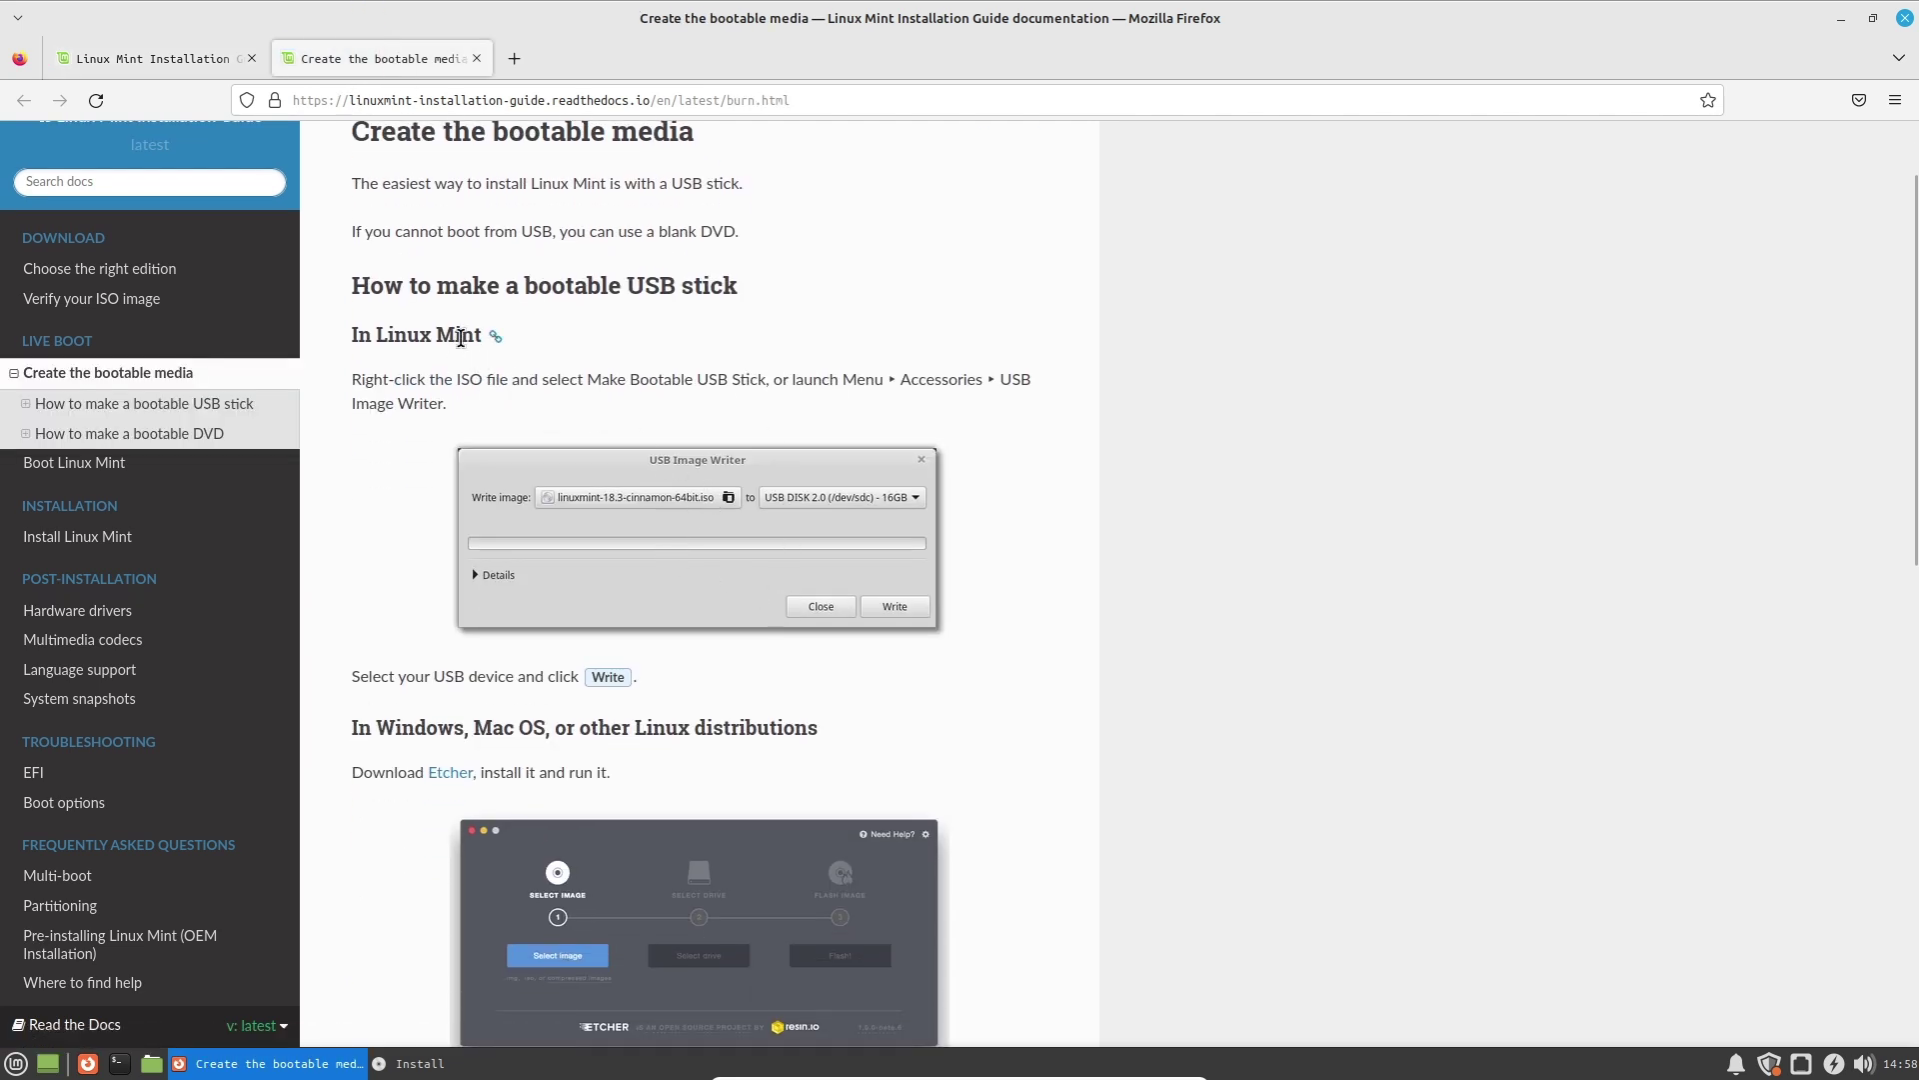
left_click_drag(508, 292, 746, 287)
left_click(490, 348)
left_click_drag(515, 381, 847, 382)
left_click(847, 382)
Read the Windows disc-burning instructions, then go to the guide's Install Linux Mint page.
scroll(788, 560, "down", 4)
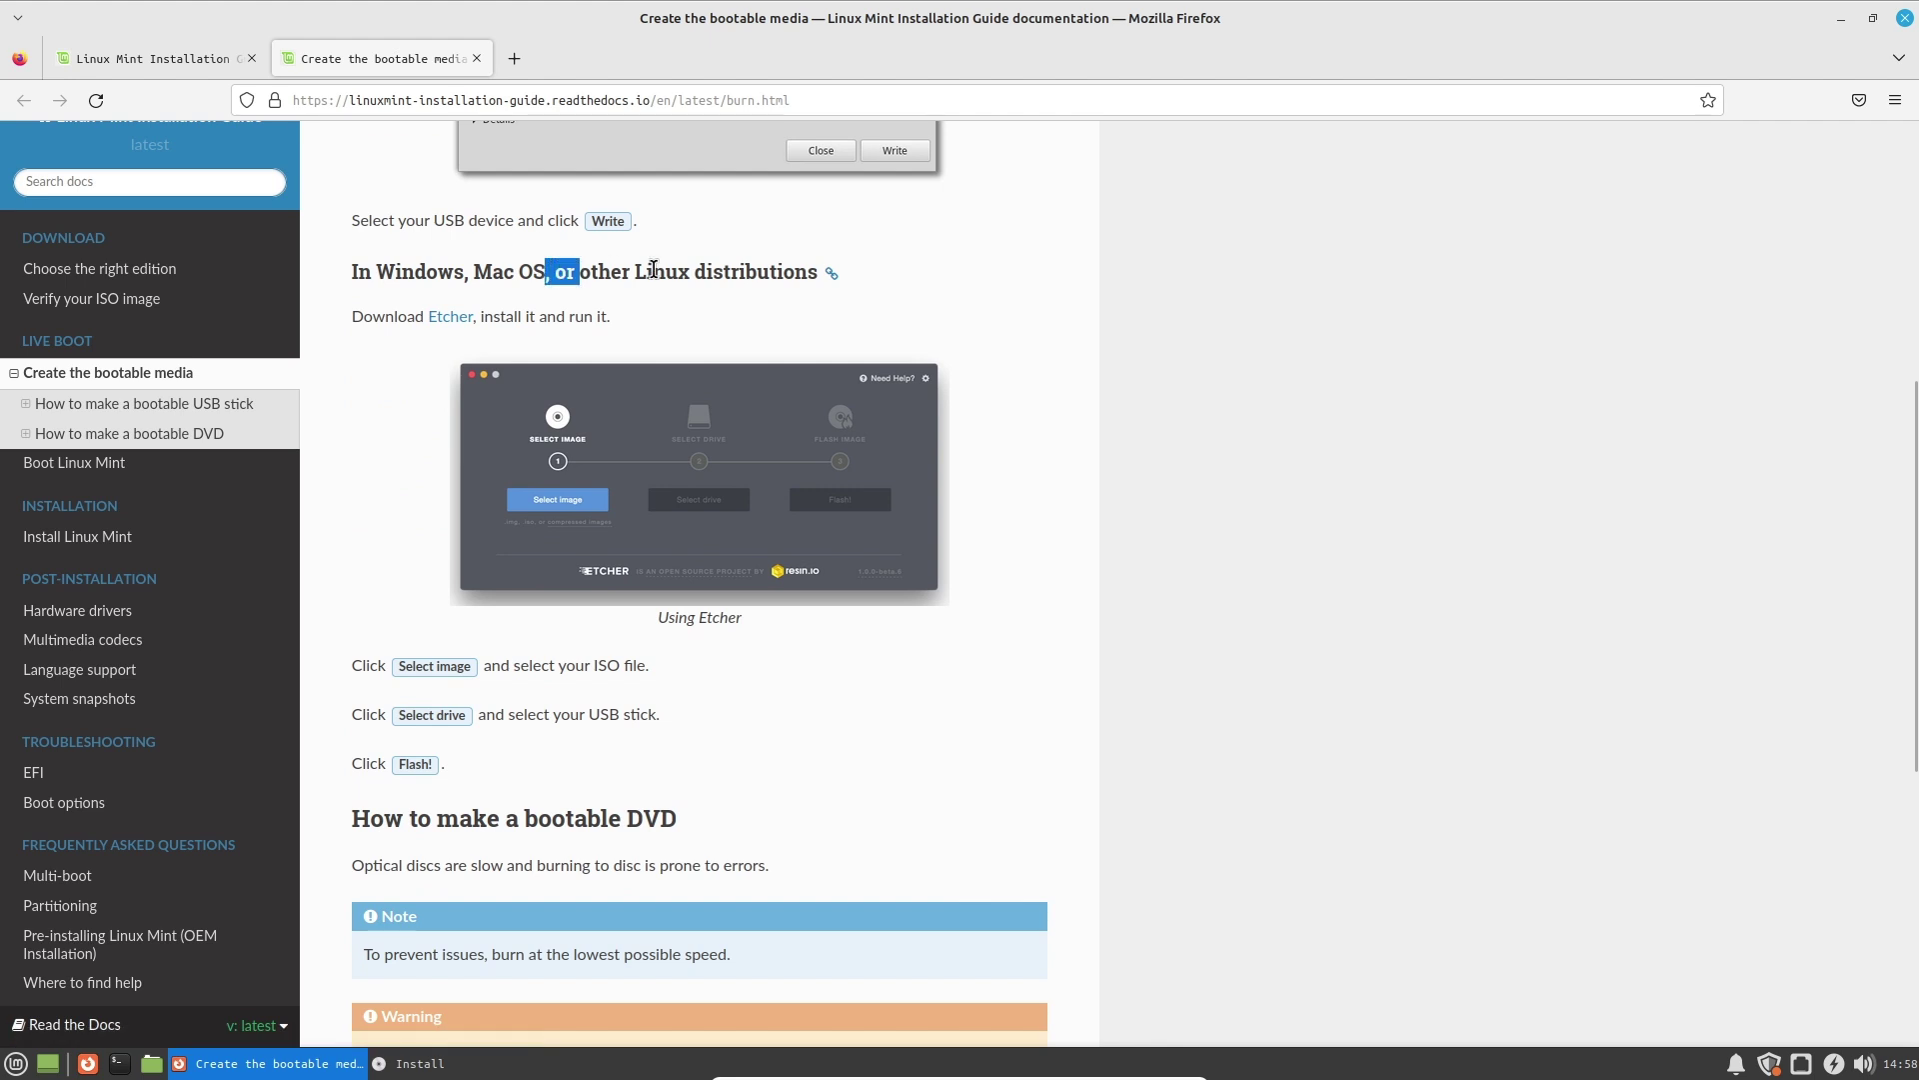
scroll(471, 669, "down", 5)
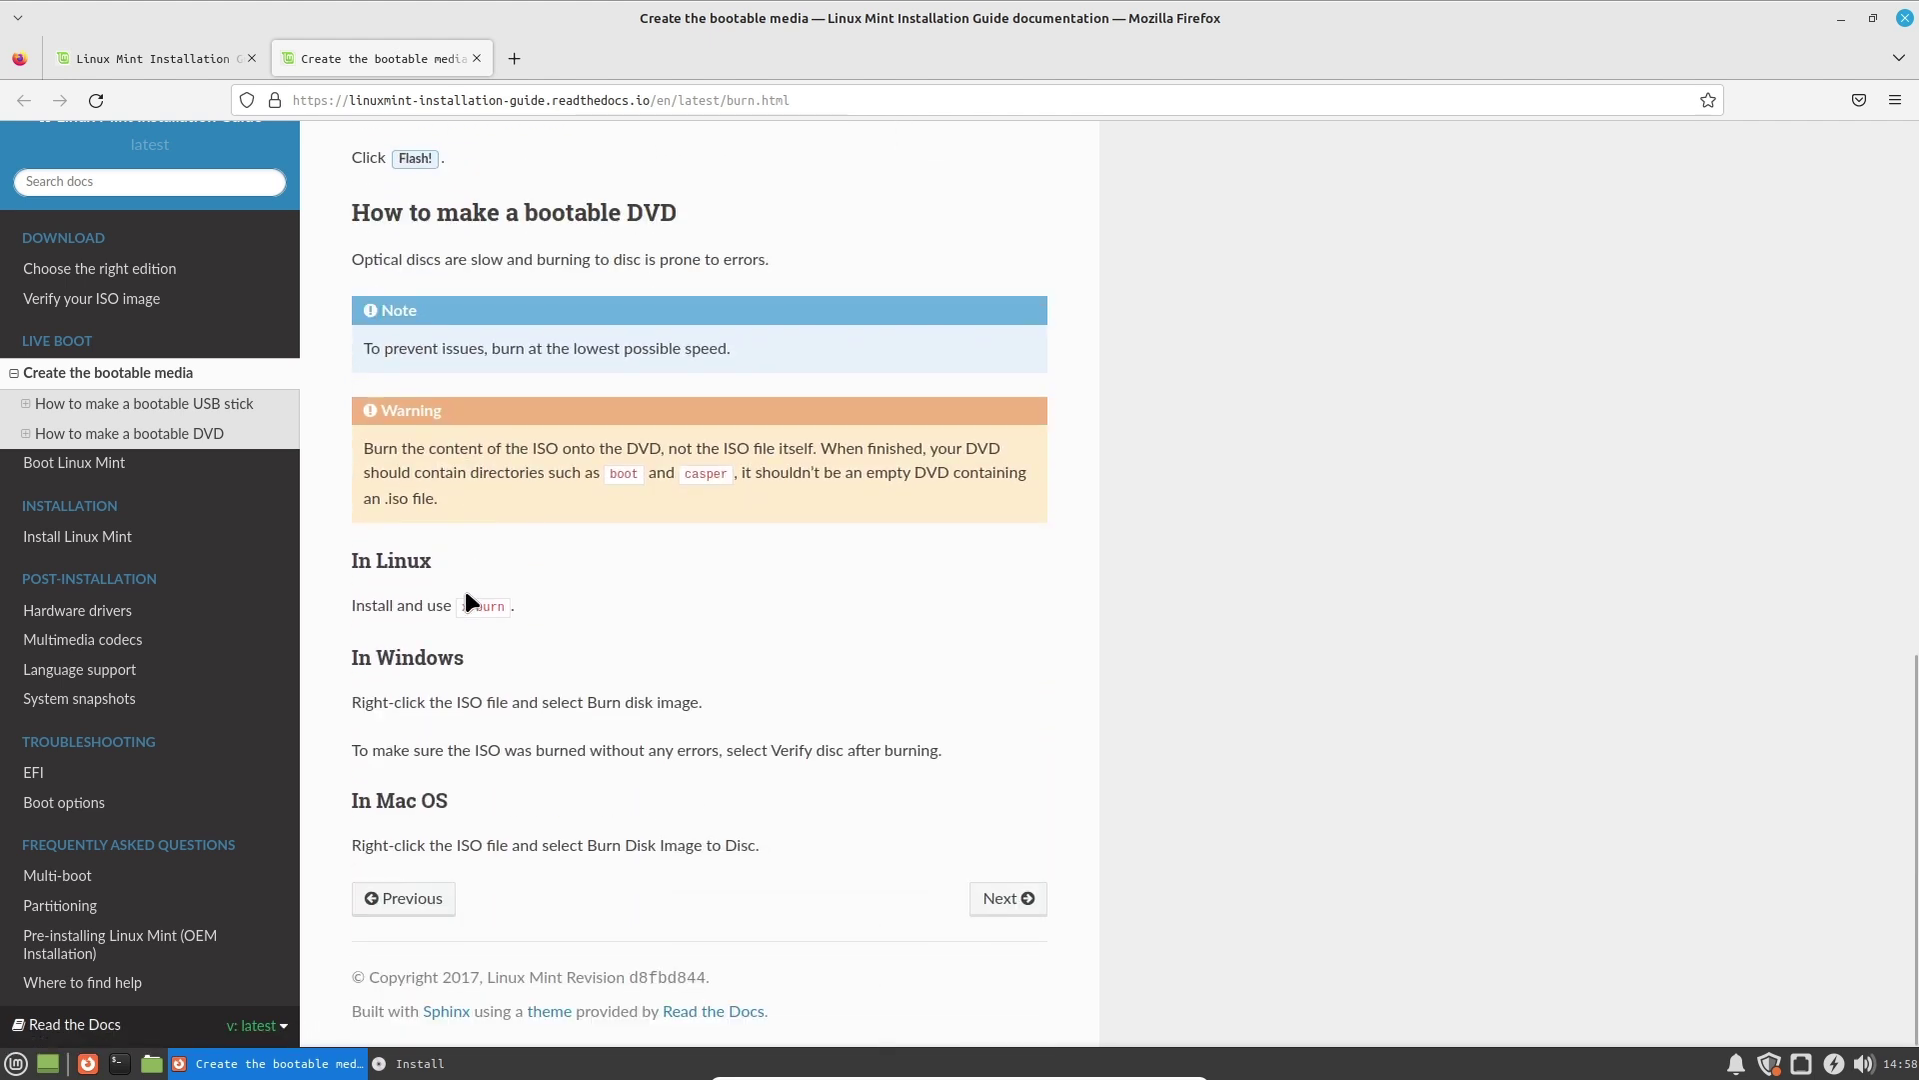
mouse_move(352, 703)
left_mouse_down()
mouse_move(633, 699)
mouse_move(944, 752)
left_mouse_up()
left_click(603, 780)
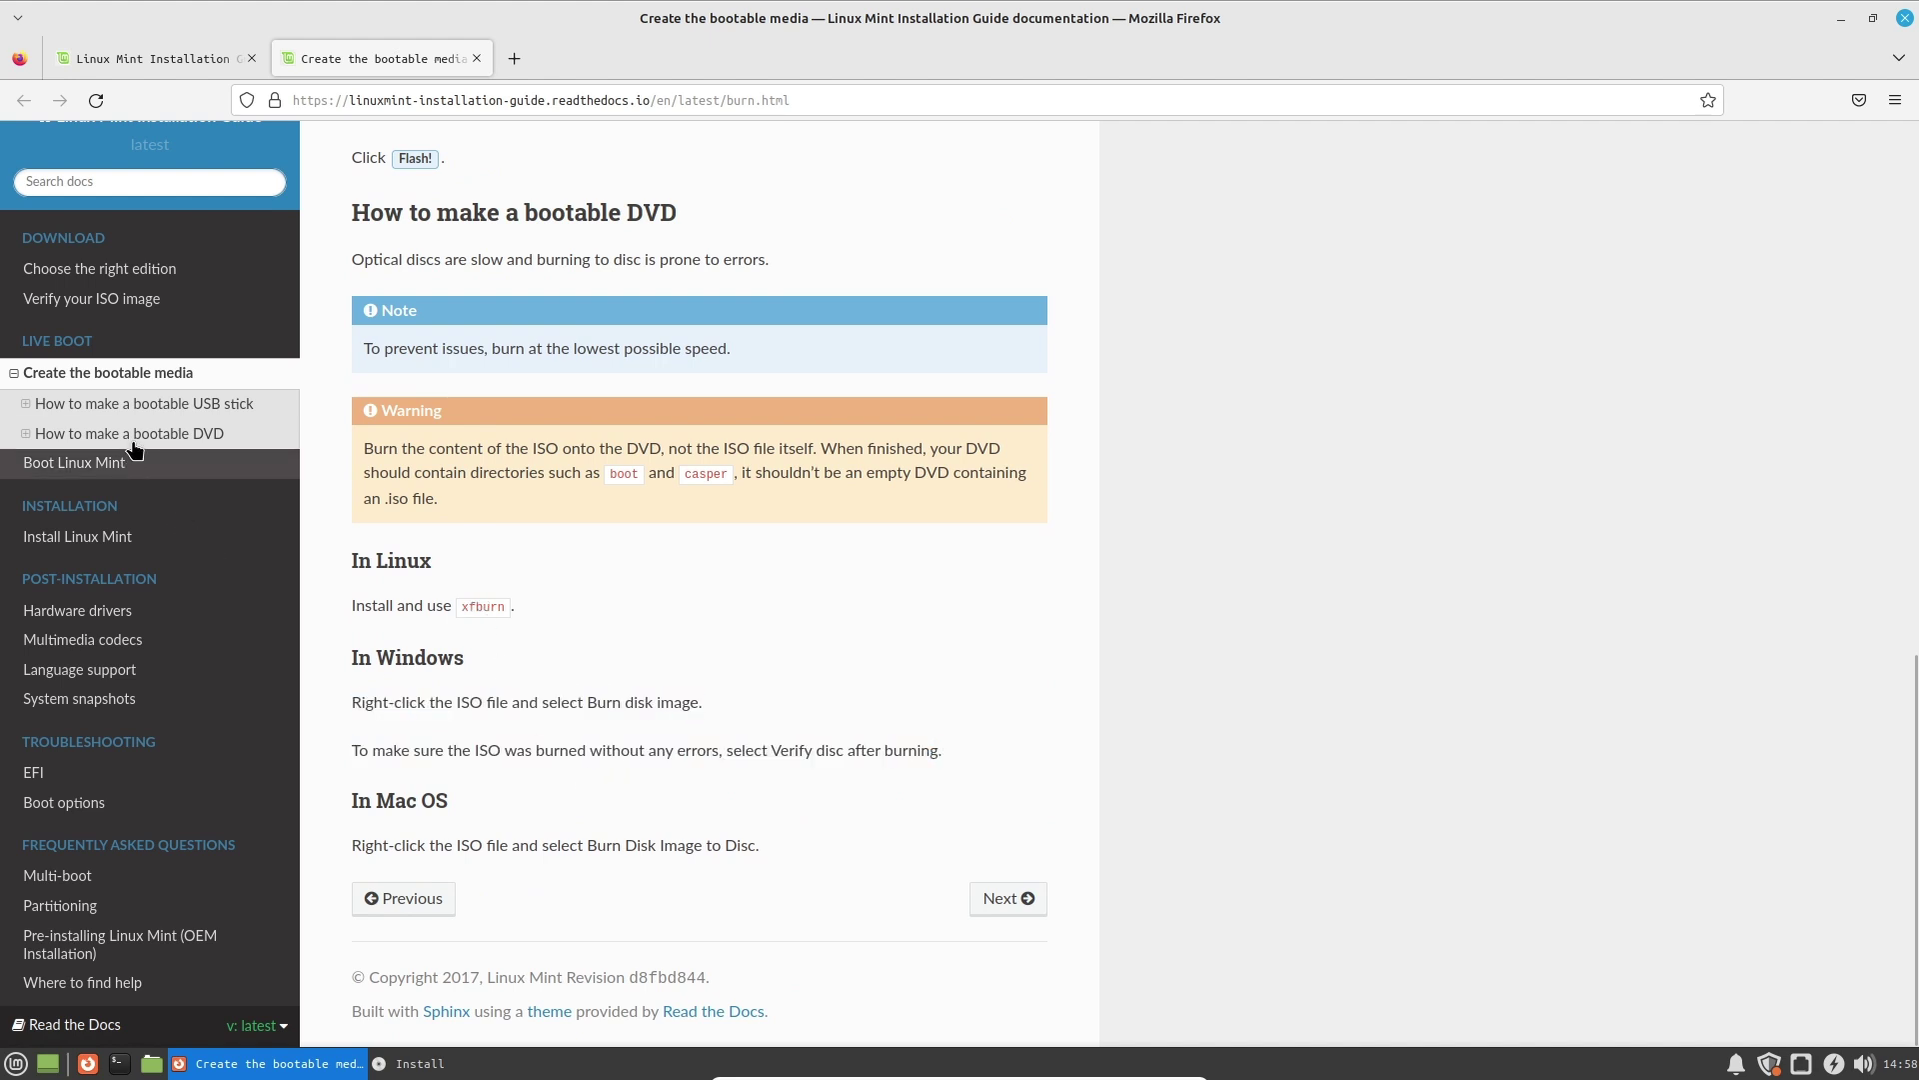
left_click(138, 539)
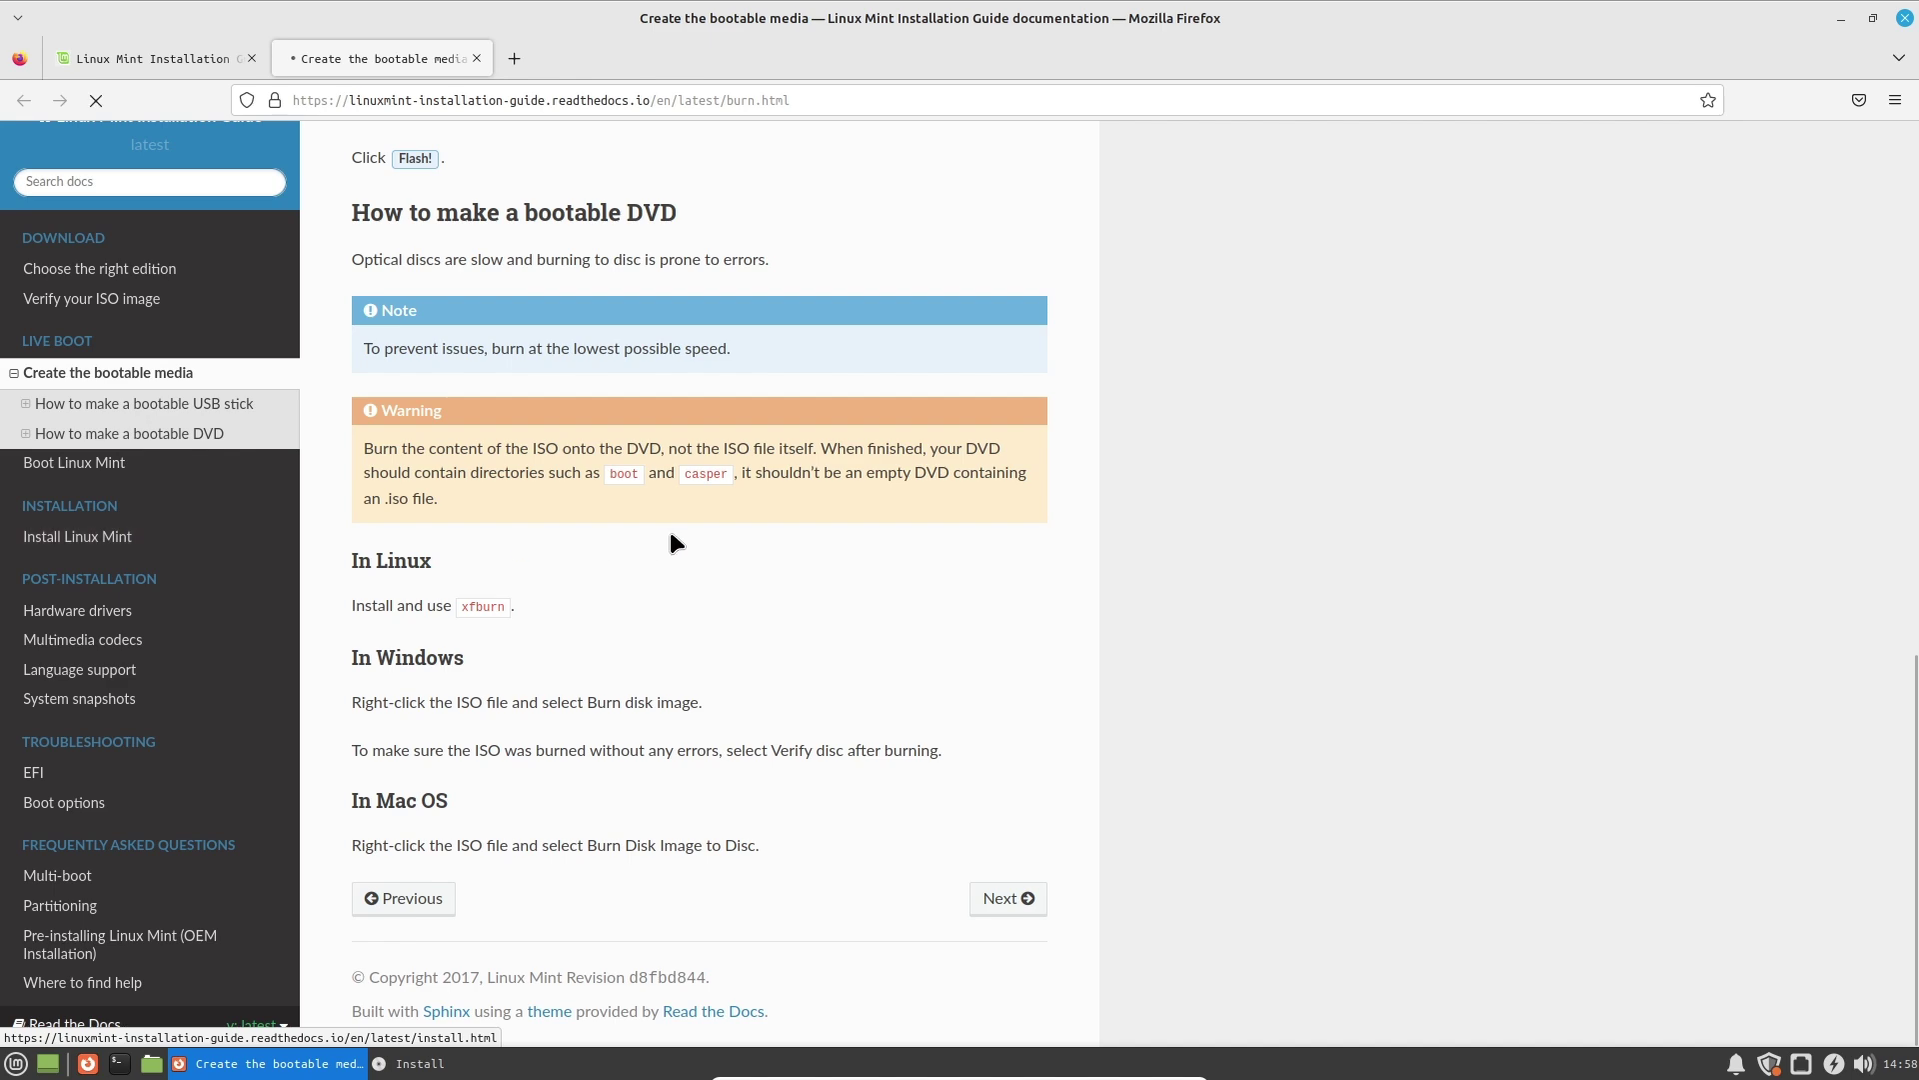
Scroll the Install Linux Mint guide page to the bottom, then close Firefox.
scroll(677, 541, "down", 2)
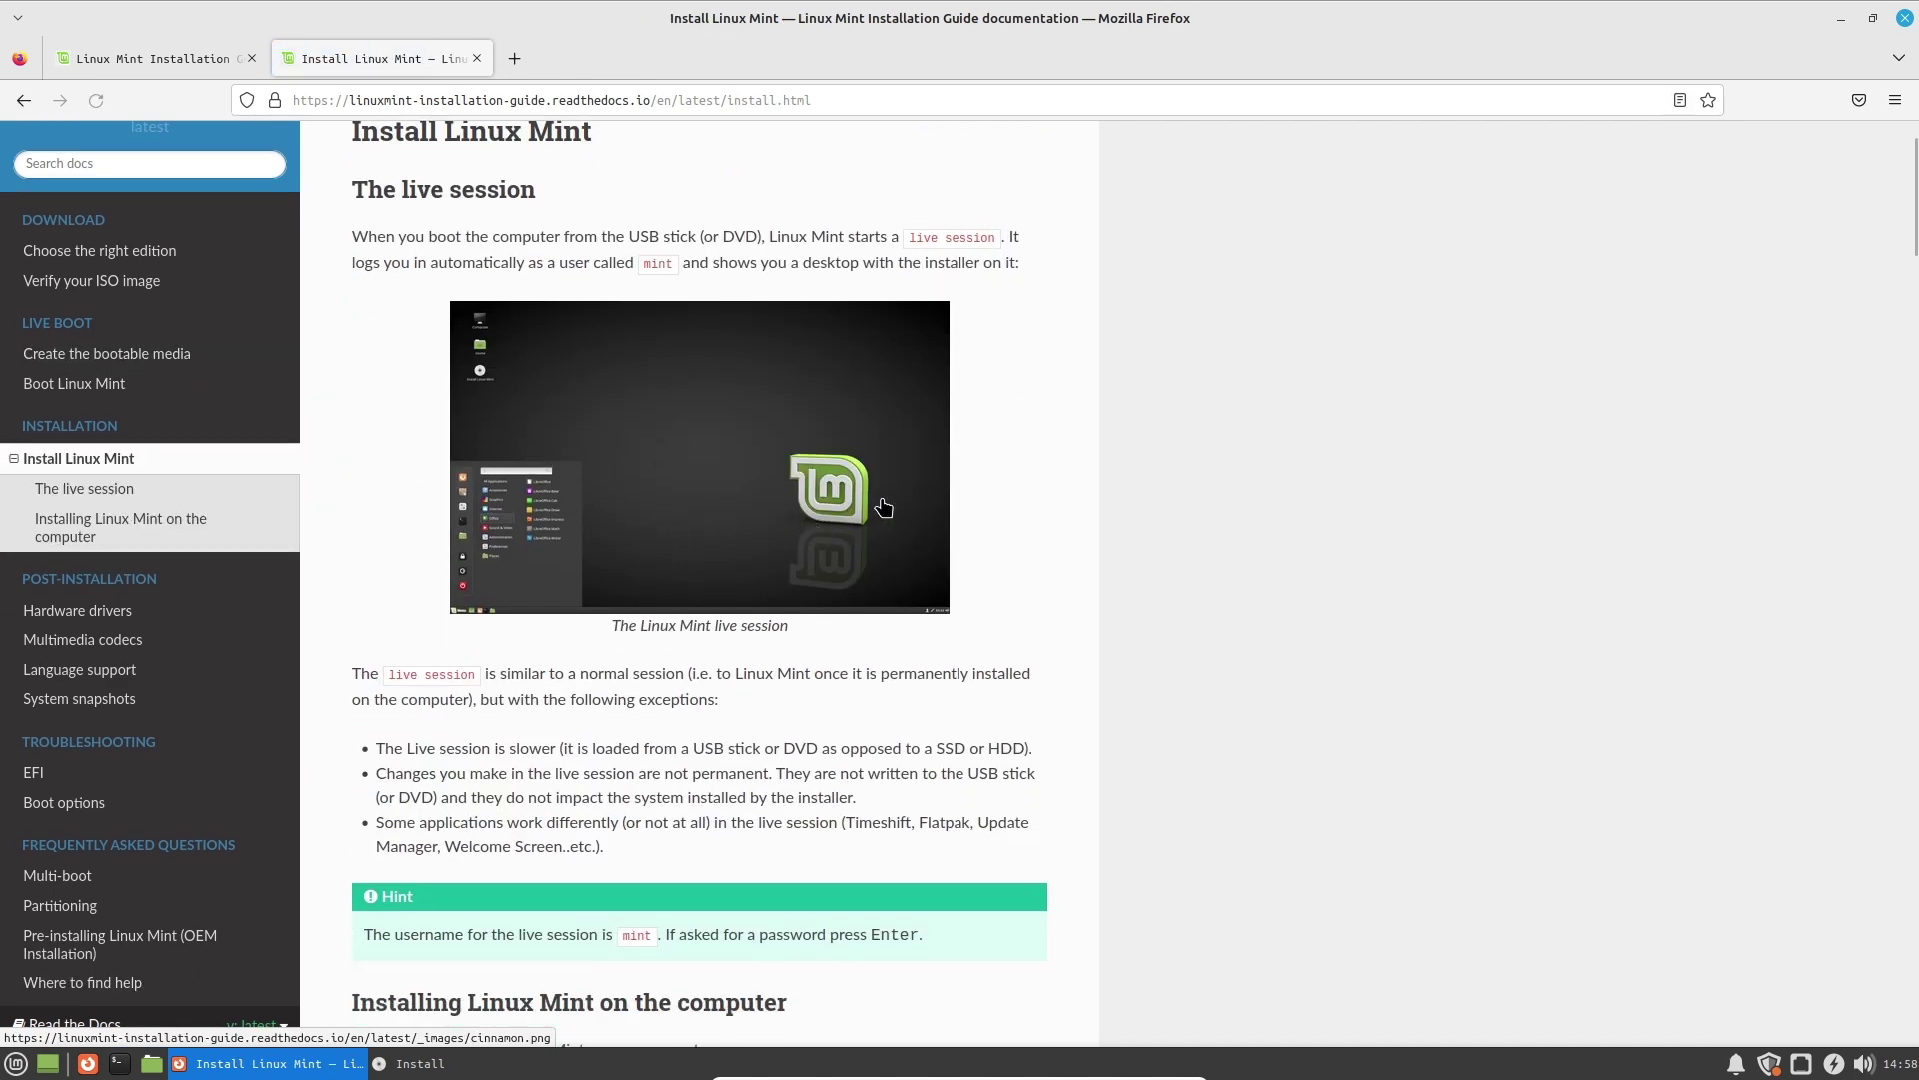
scroll(713, 519, "down", 4)
scroll(711, 514, "down", 6)
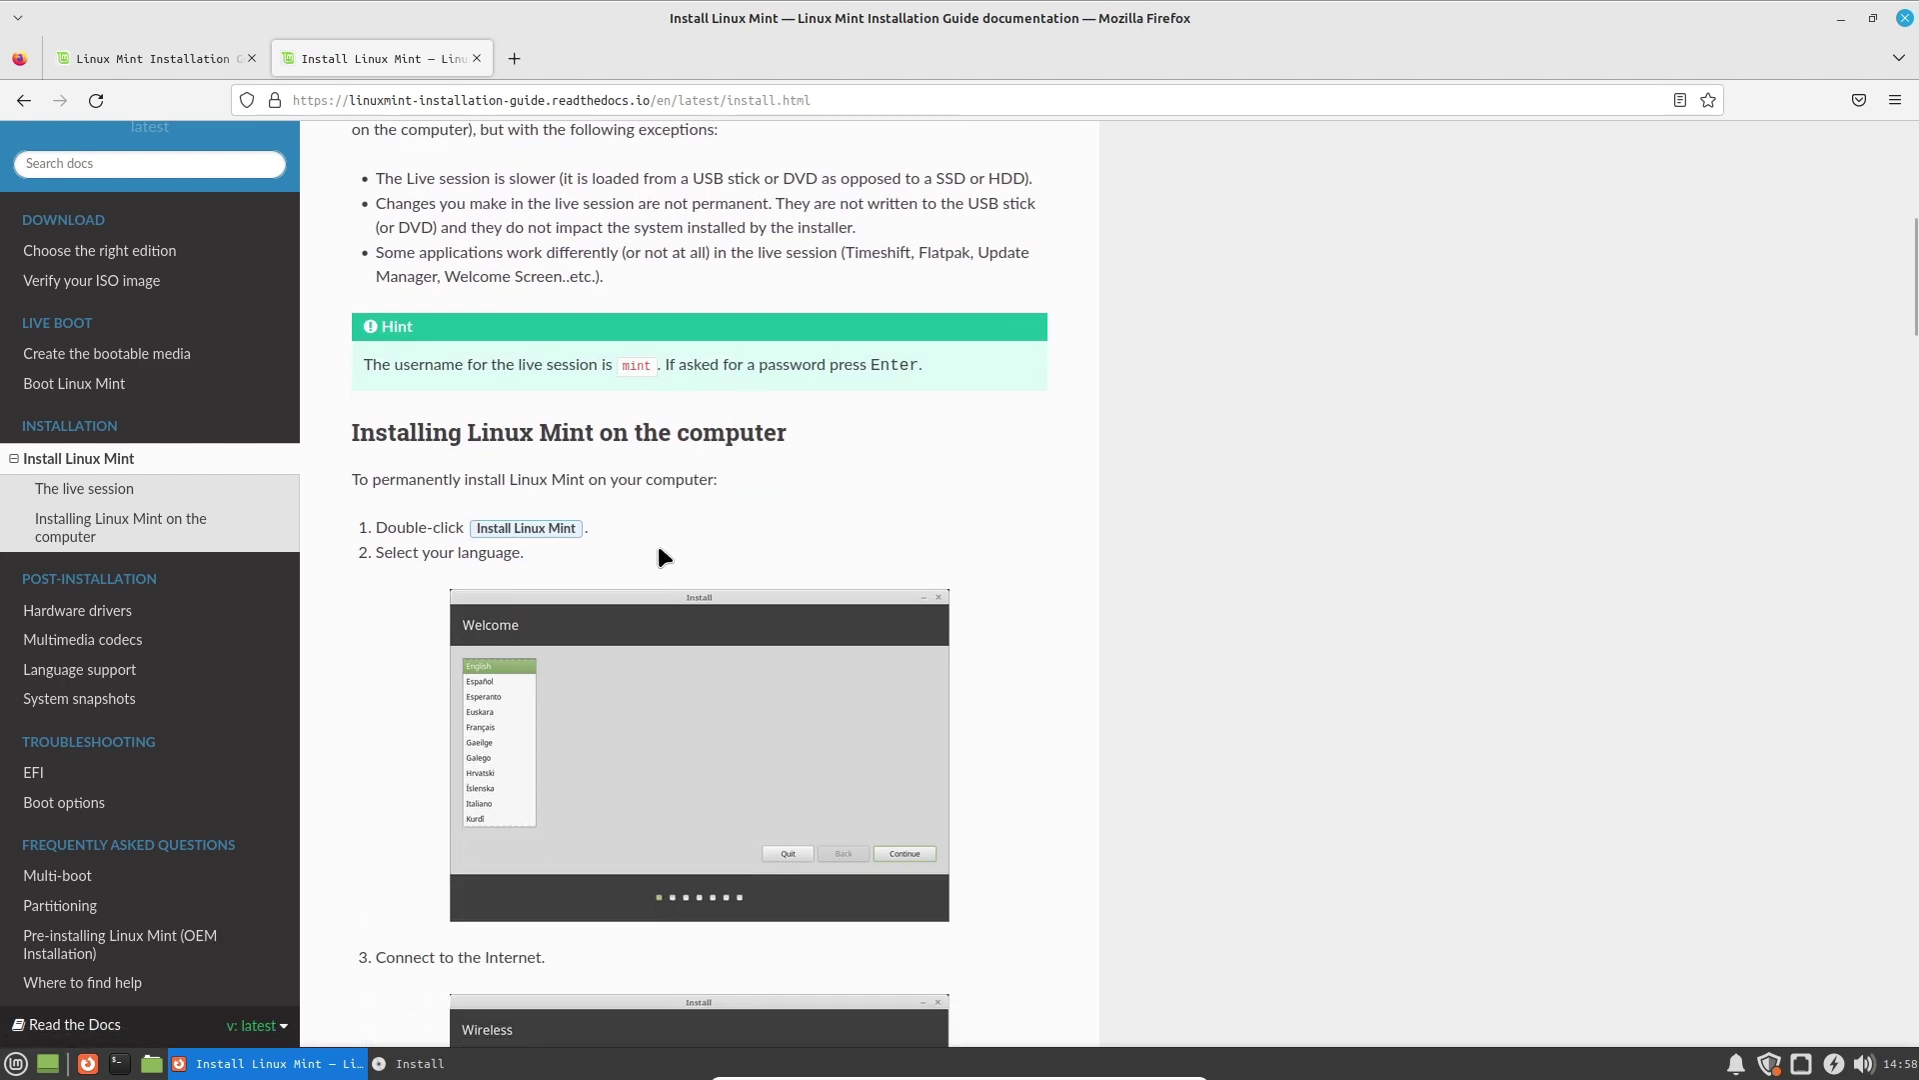
scroll(668, 541, "down", 12)
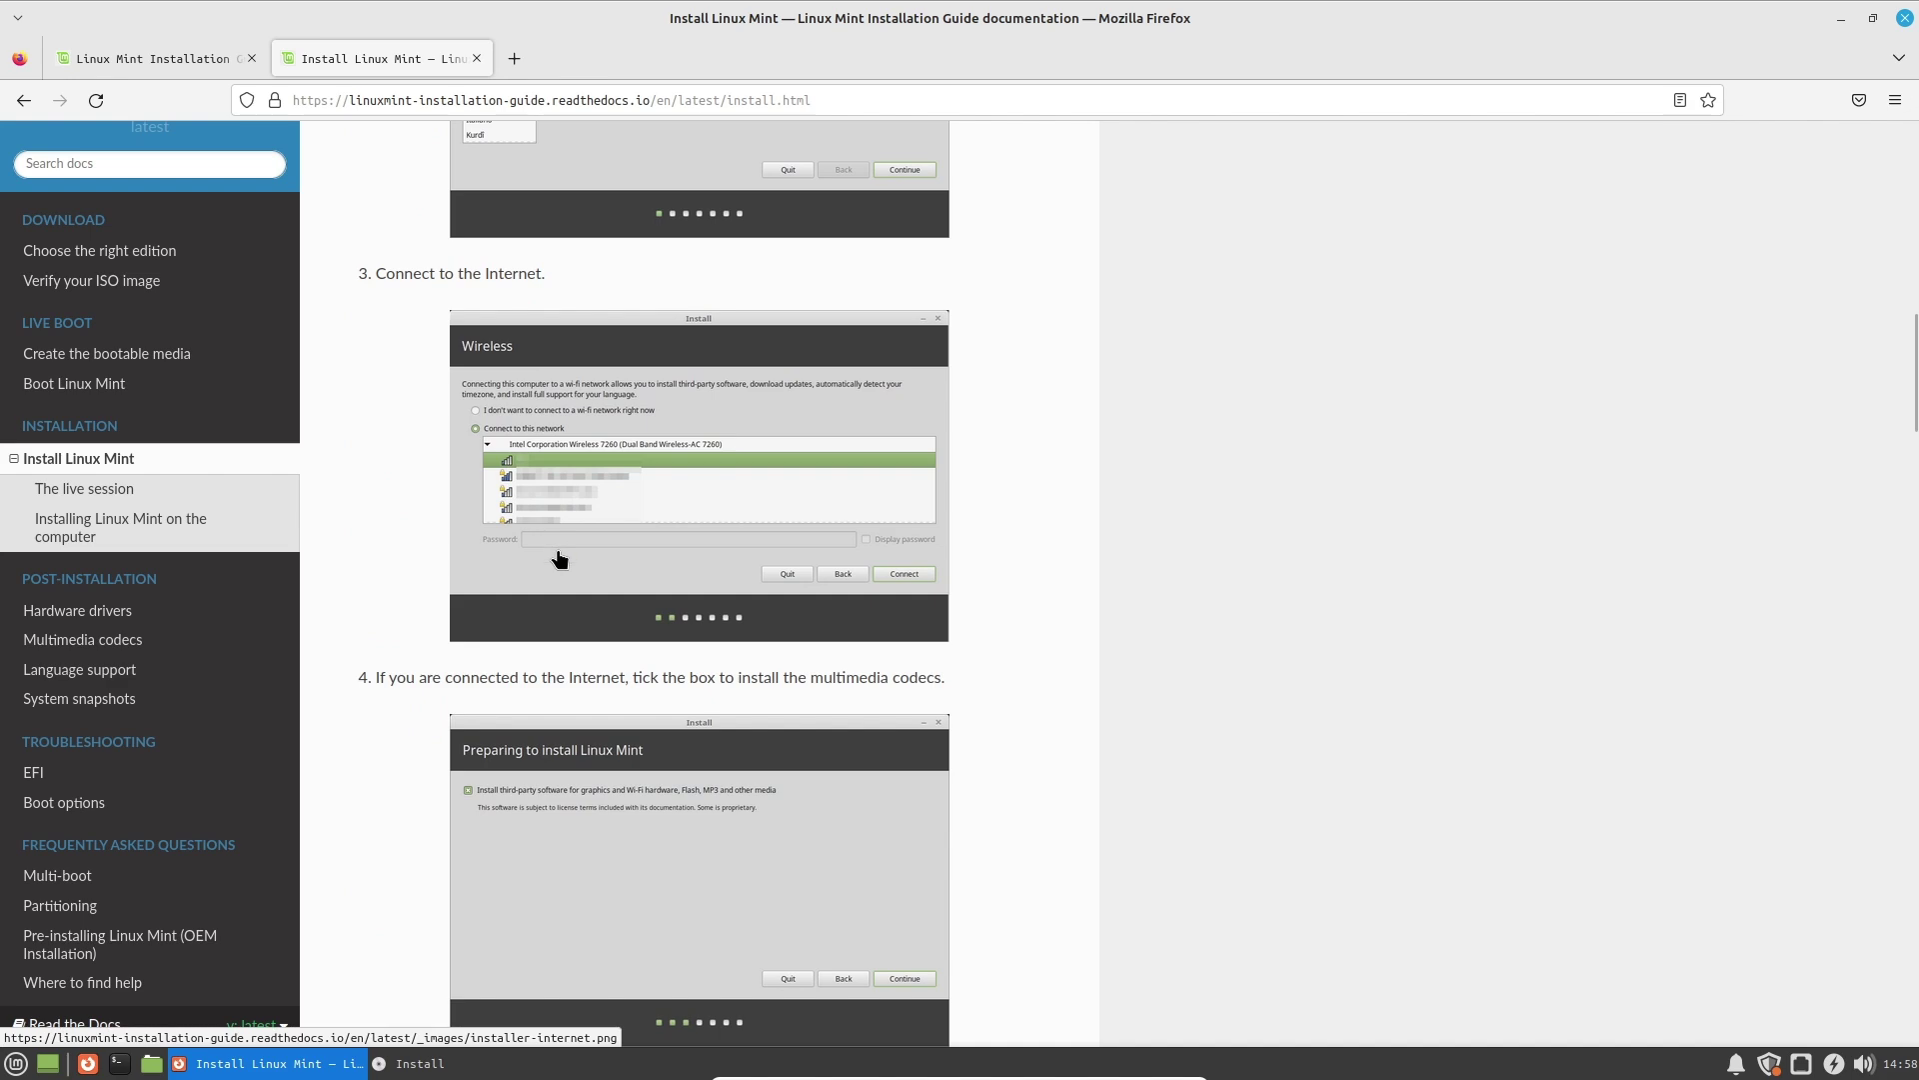
scroll(558, 565, "down", 6)
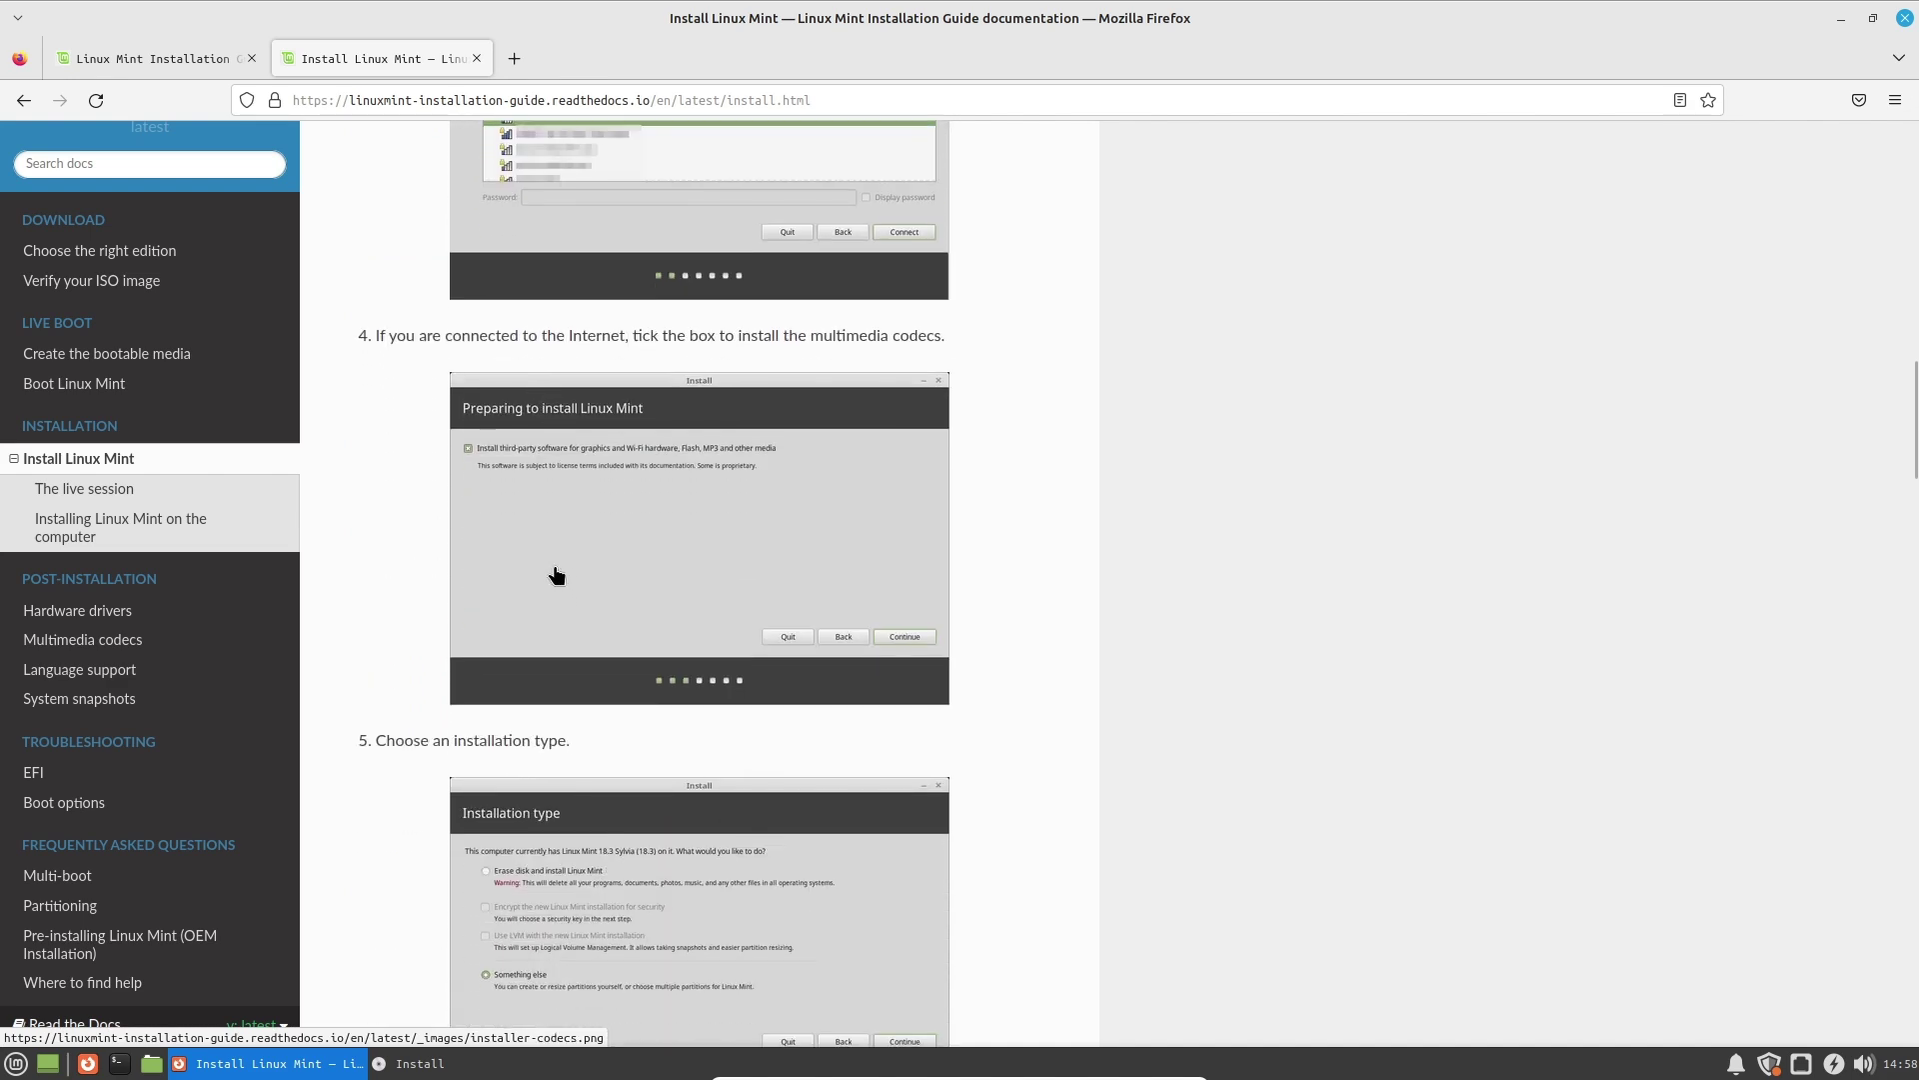
scroll(525, 510, "down", 8)
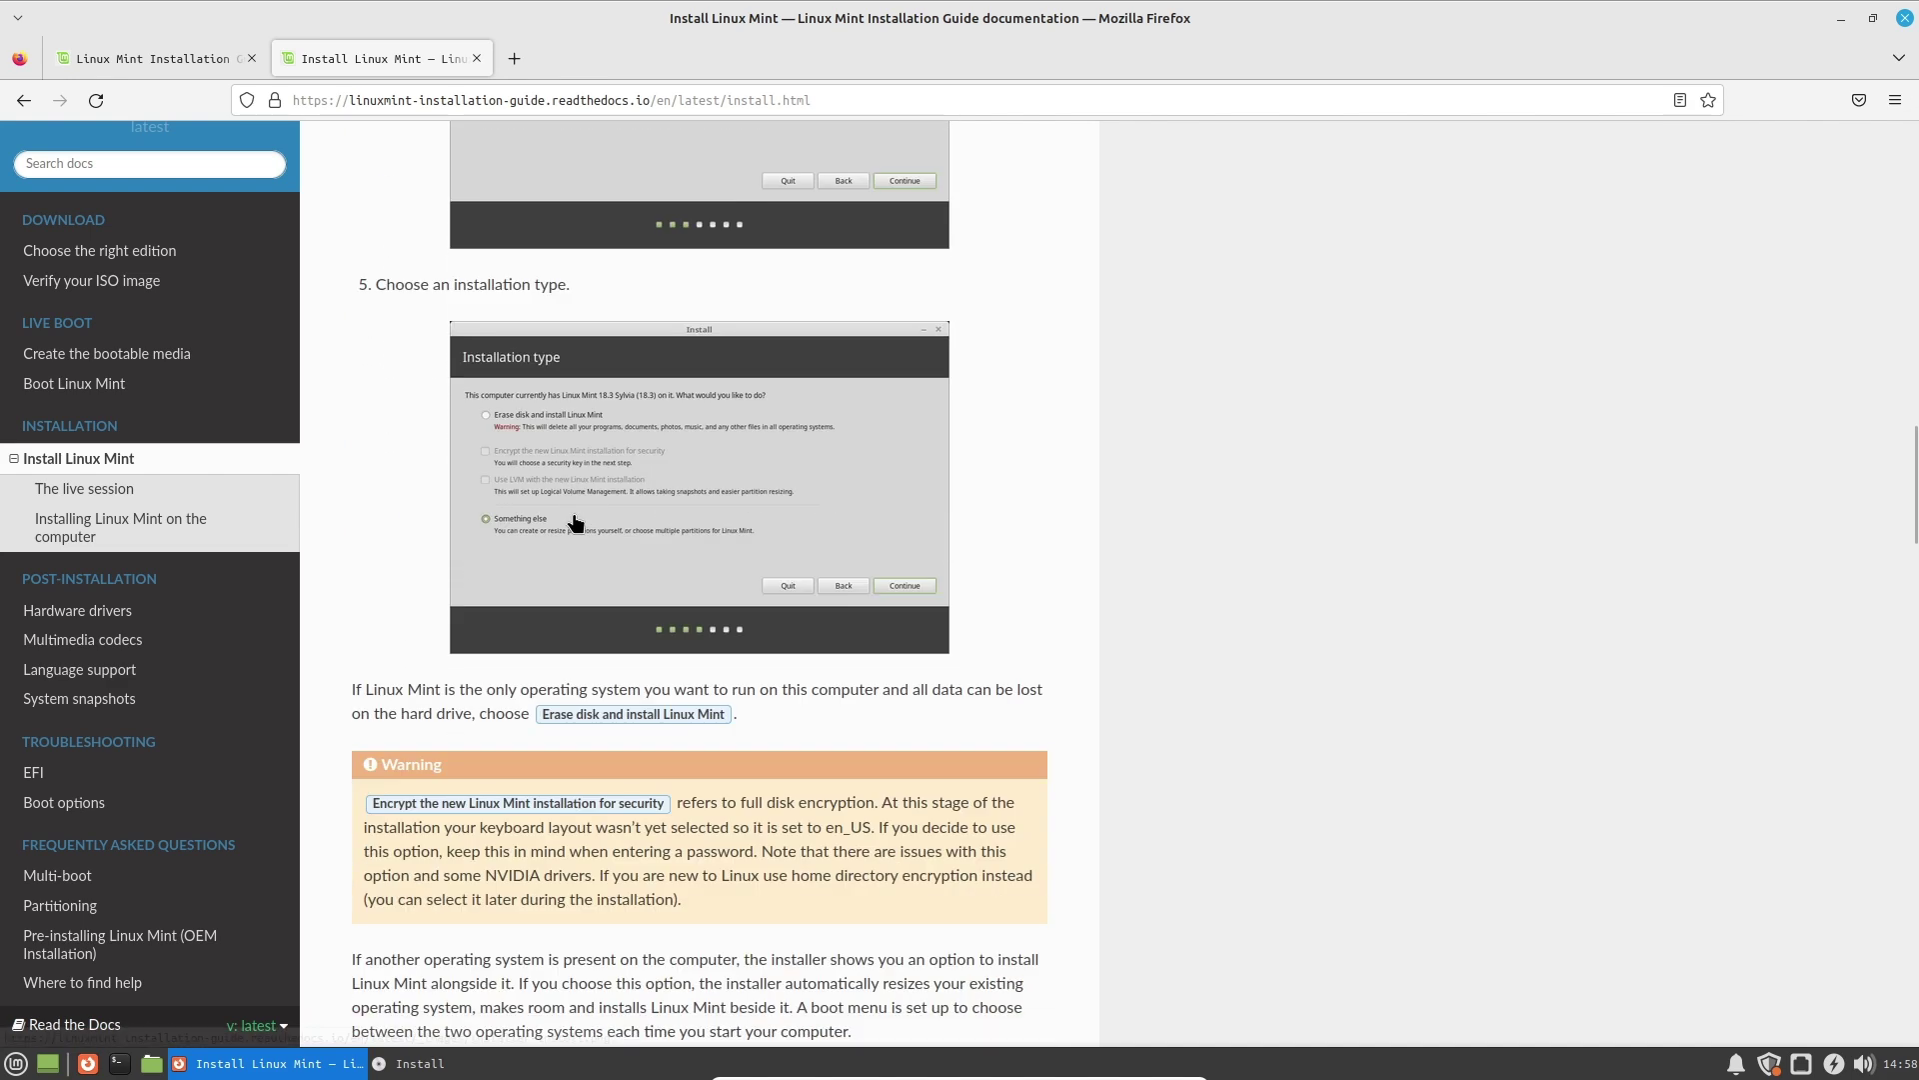
scroll(583, 515, "down", 20)
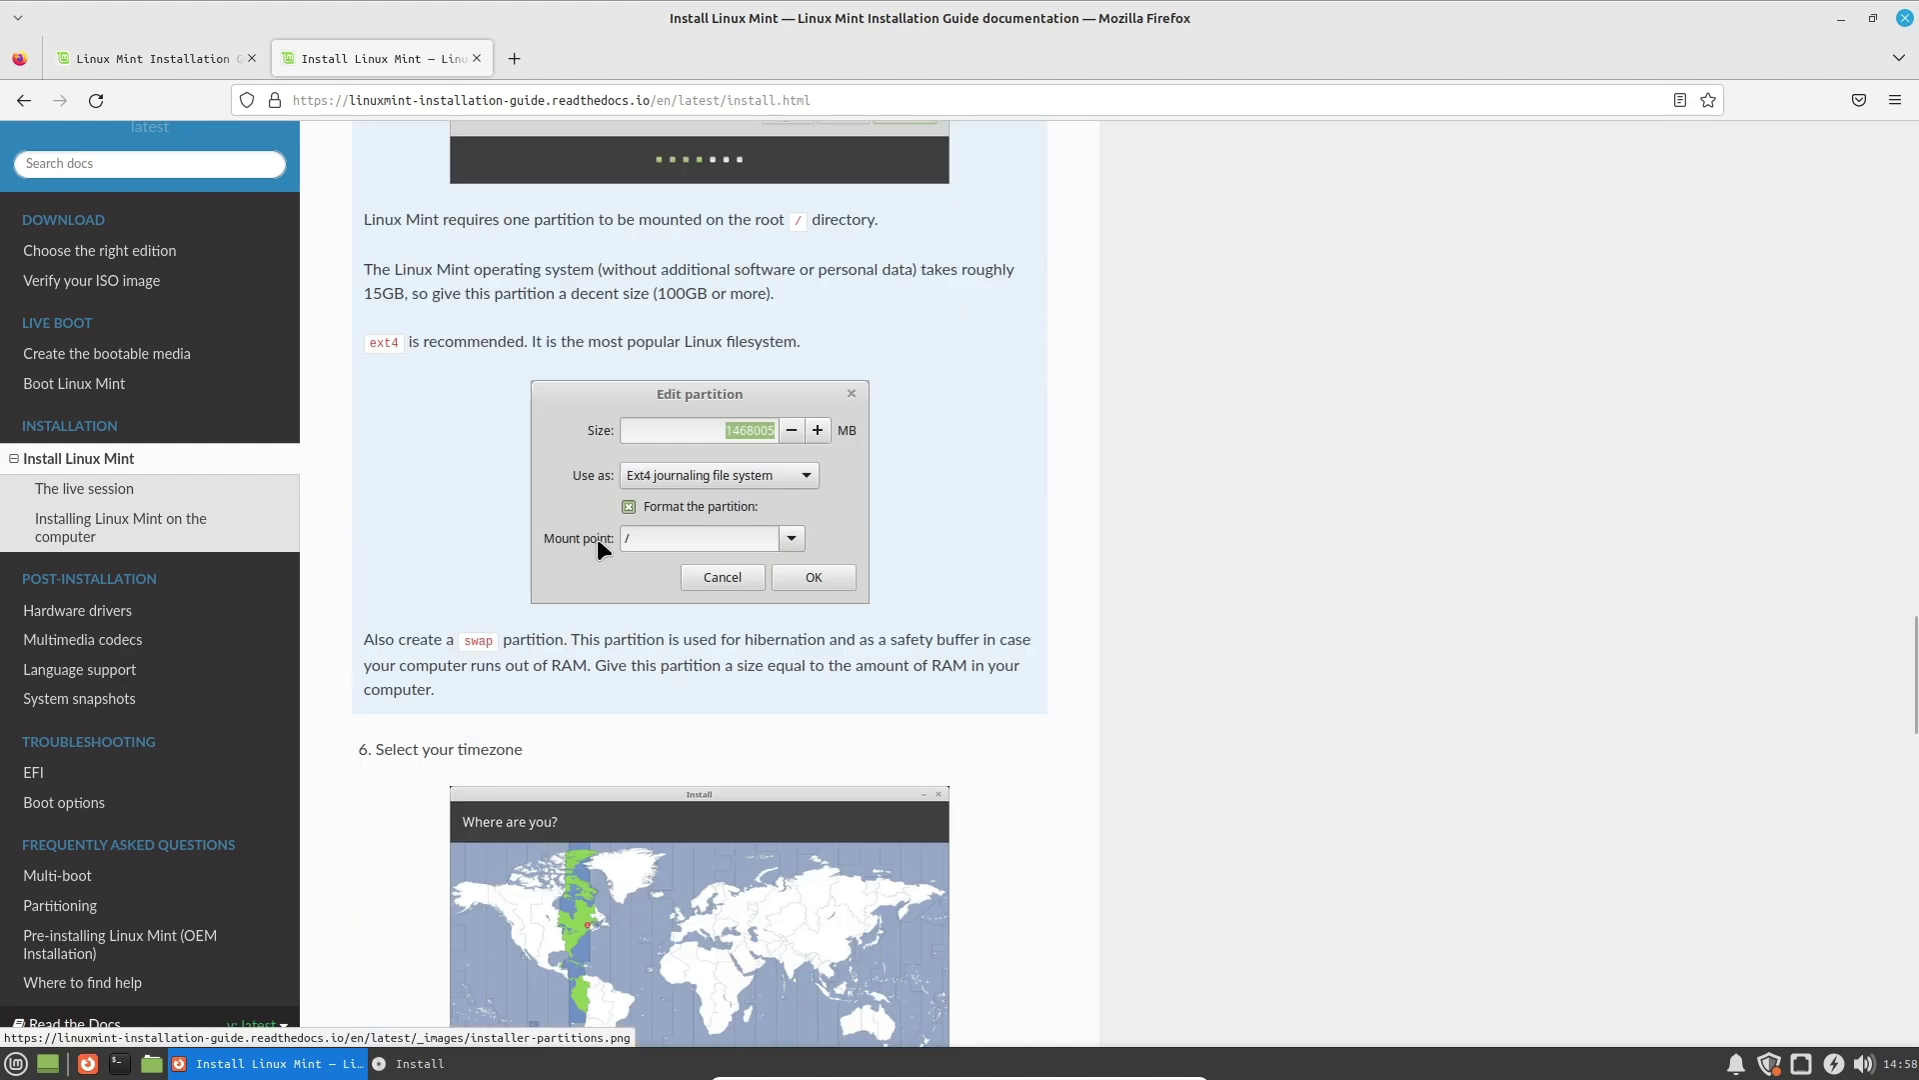
scroll(602, 542, "down", 20)
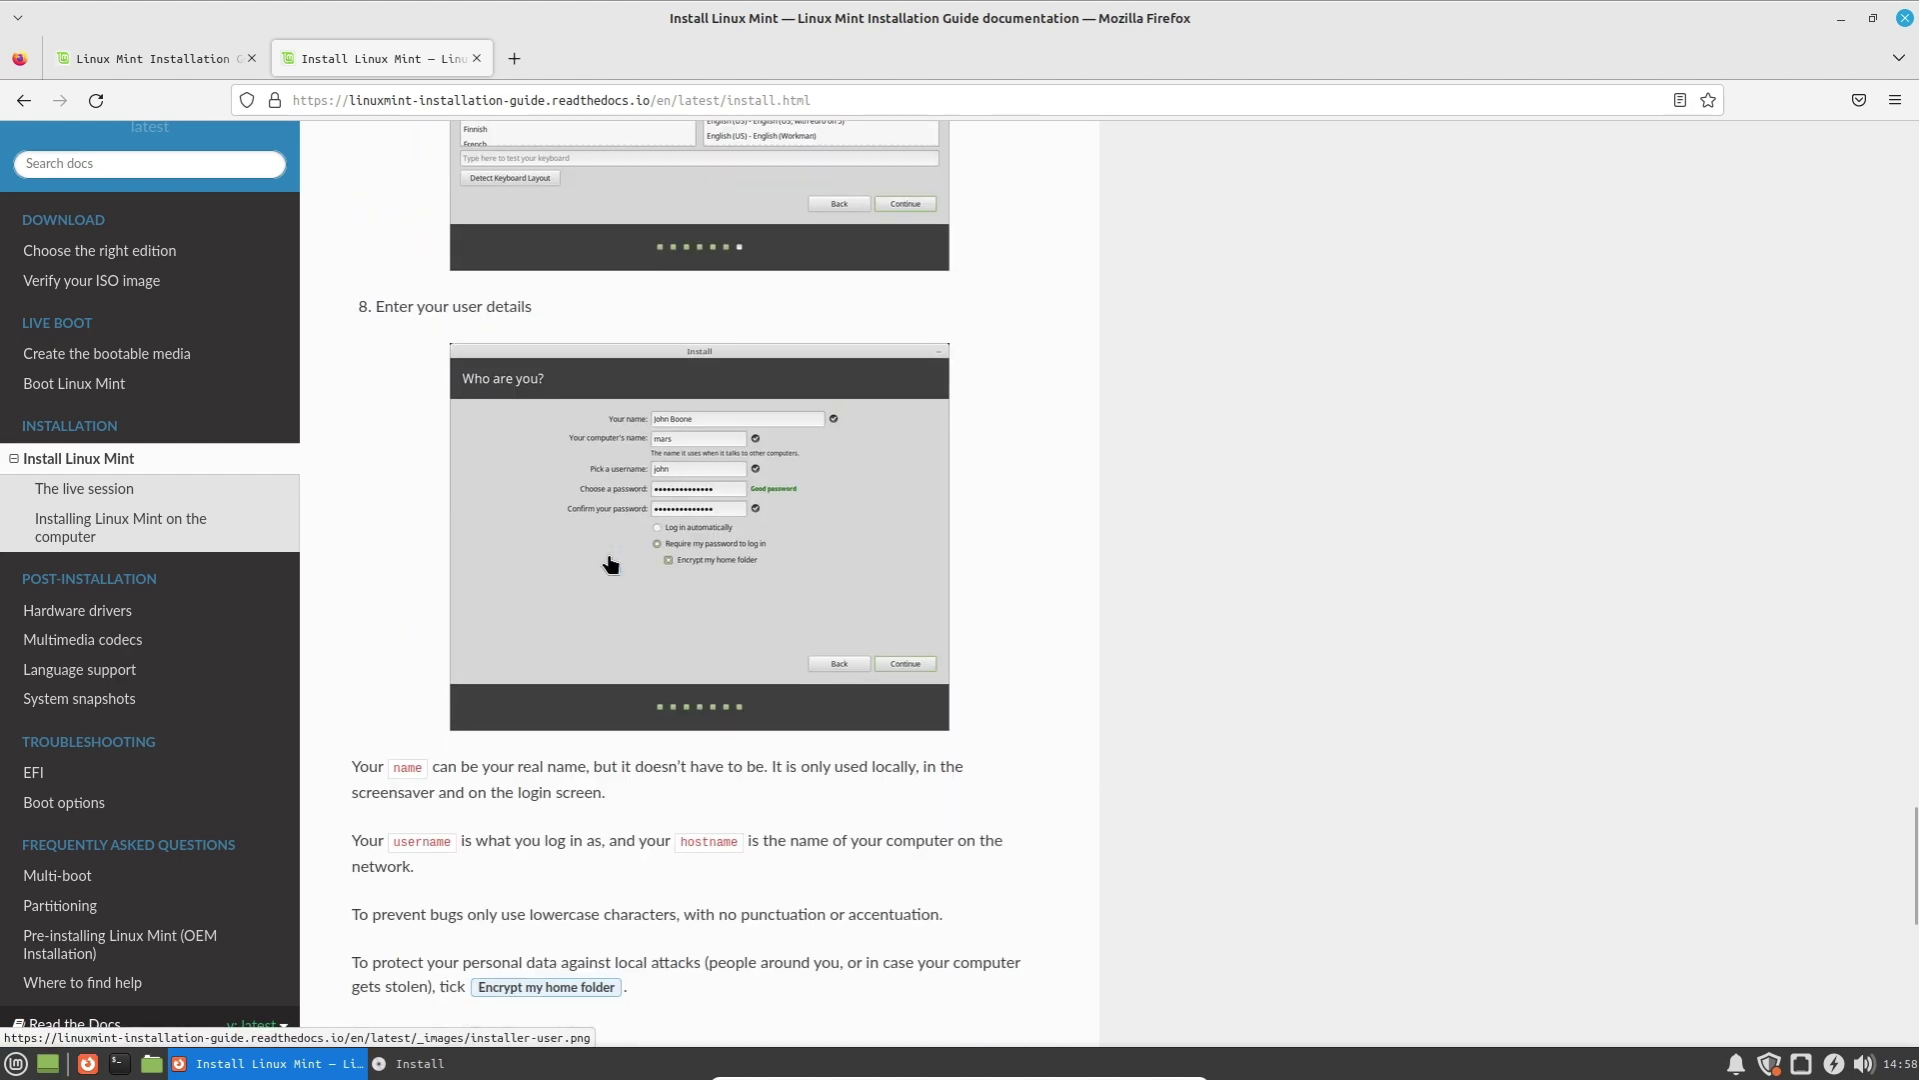
scroll(608, 564, "down", 15)
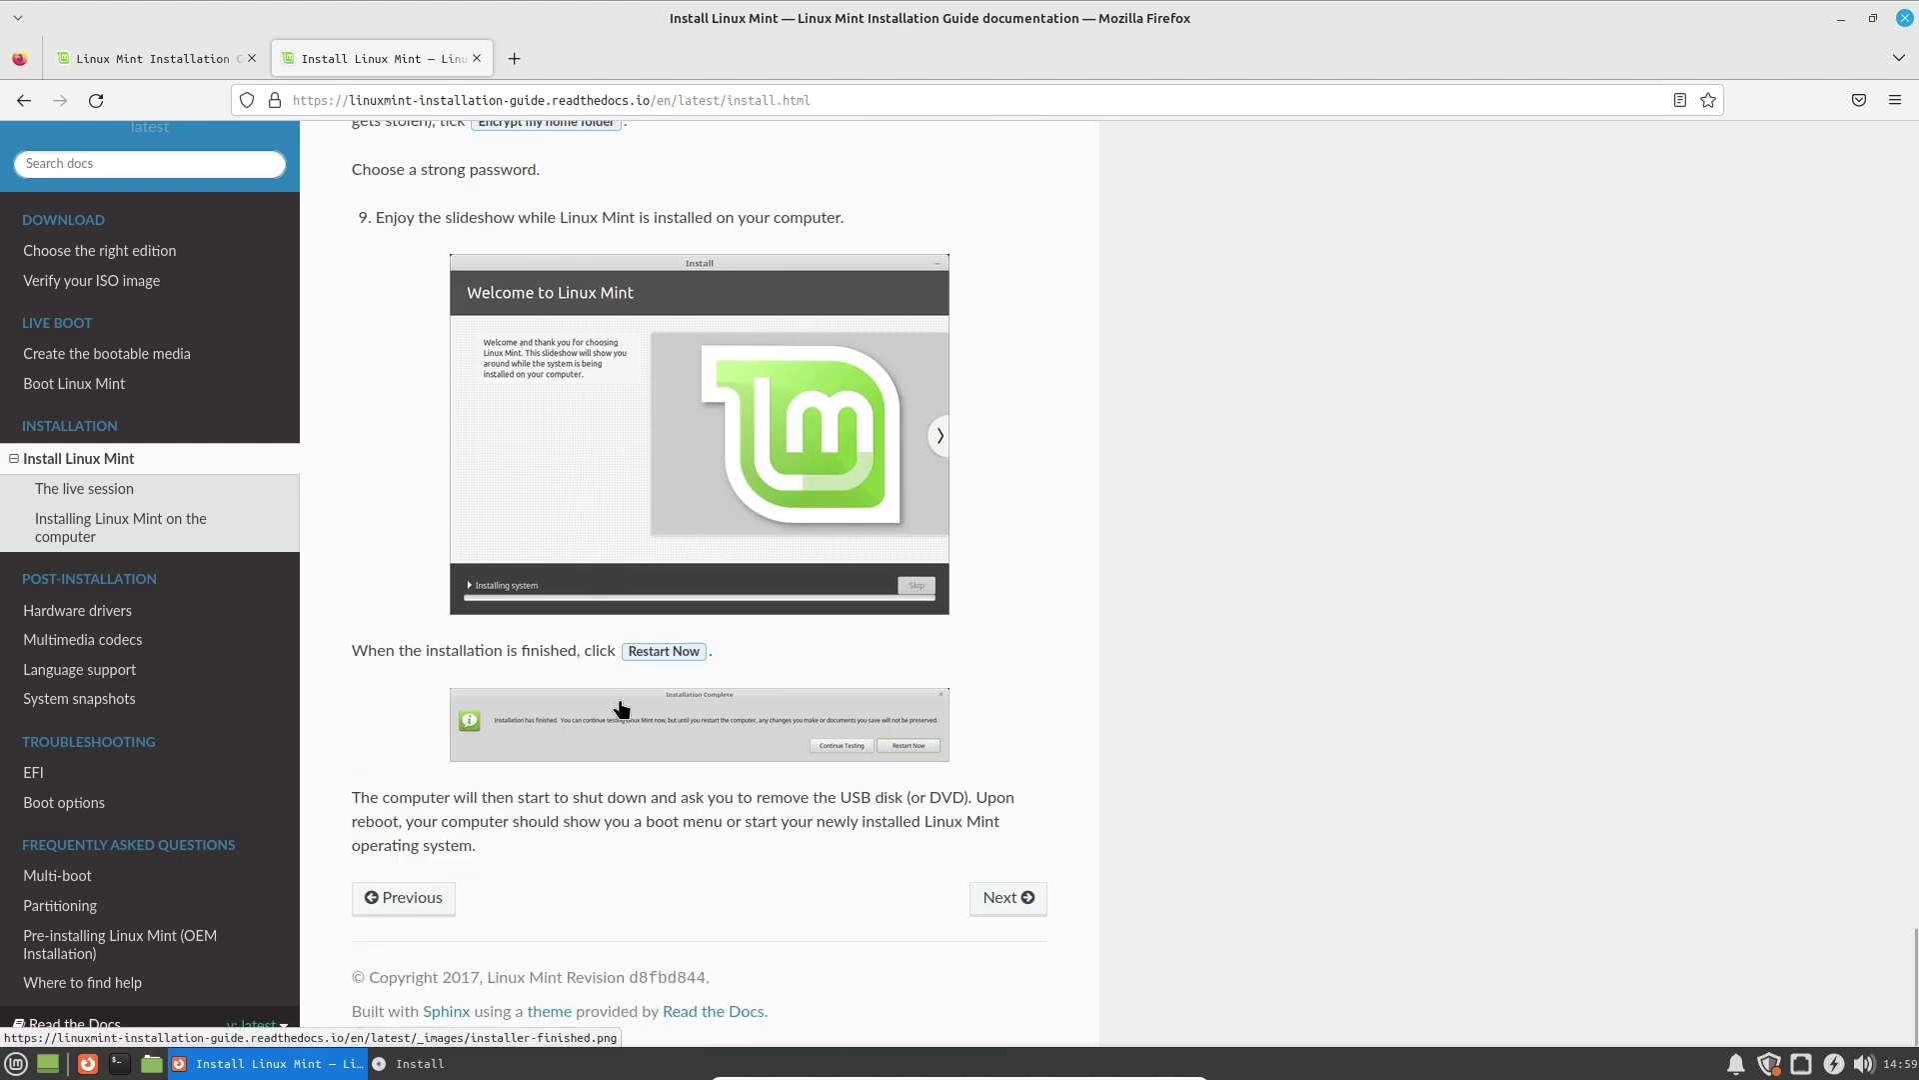
left_click(1904, 18)
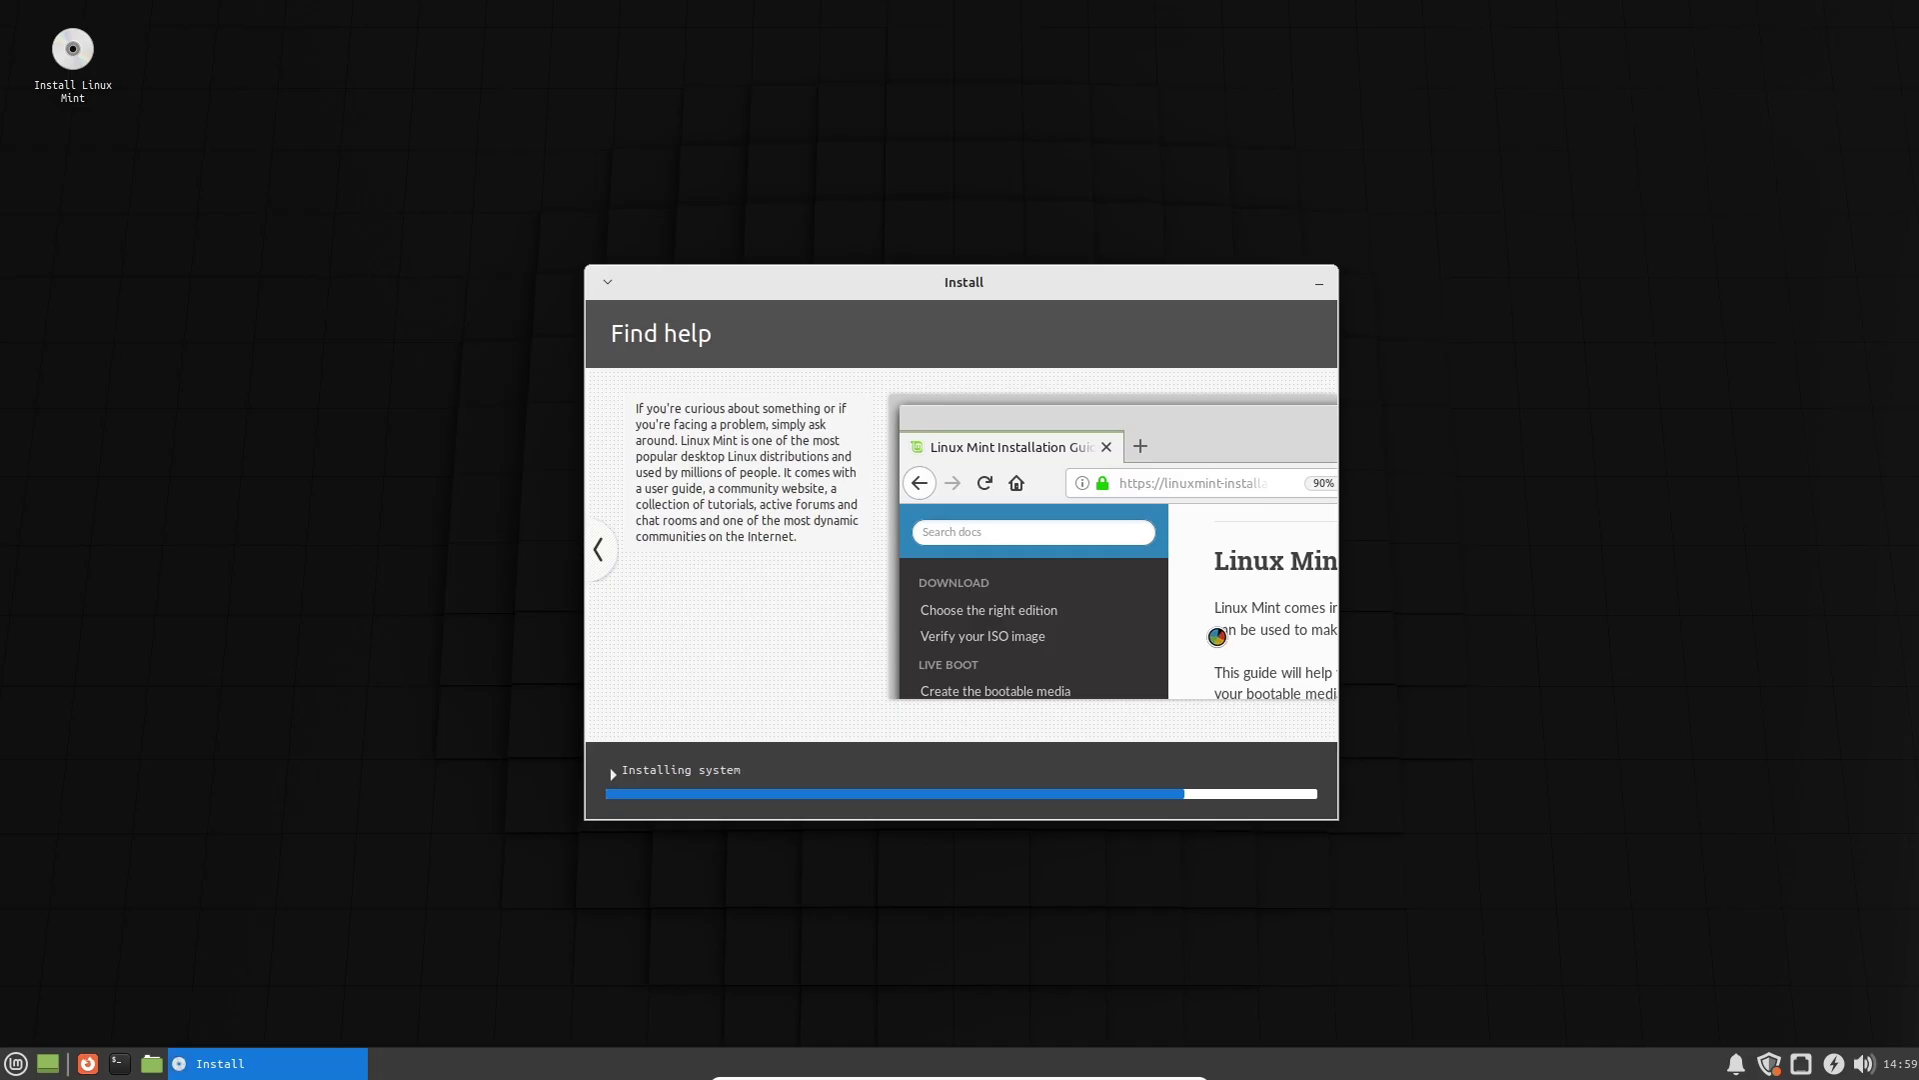